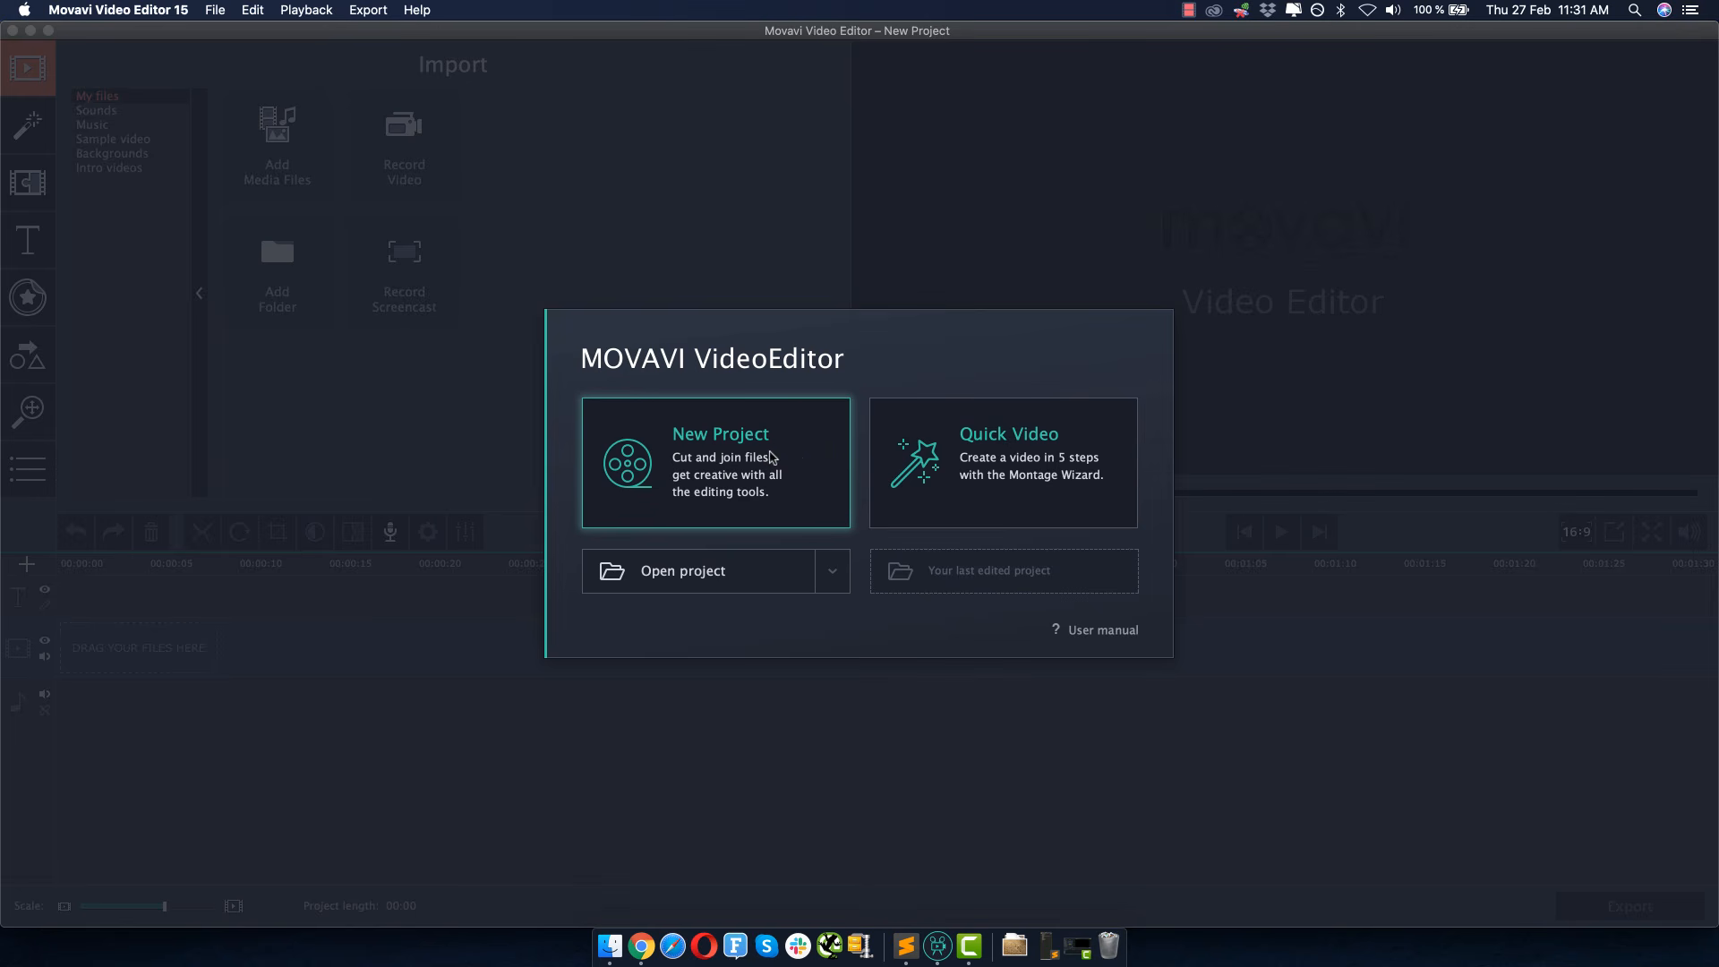
# Start a new video editing project.
pyautogui.click(704, 462)
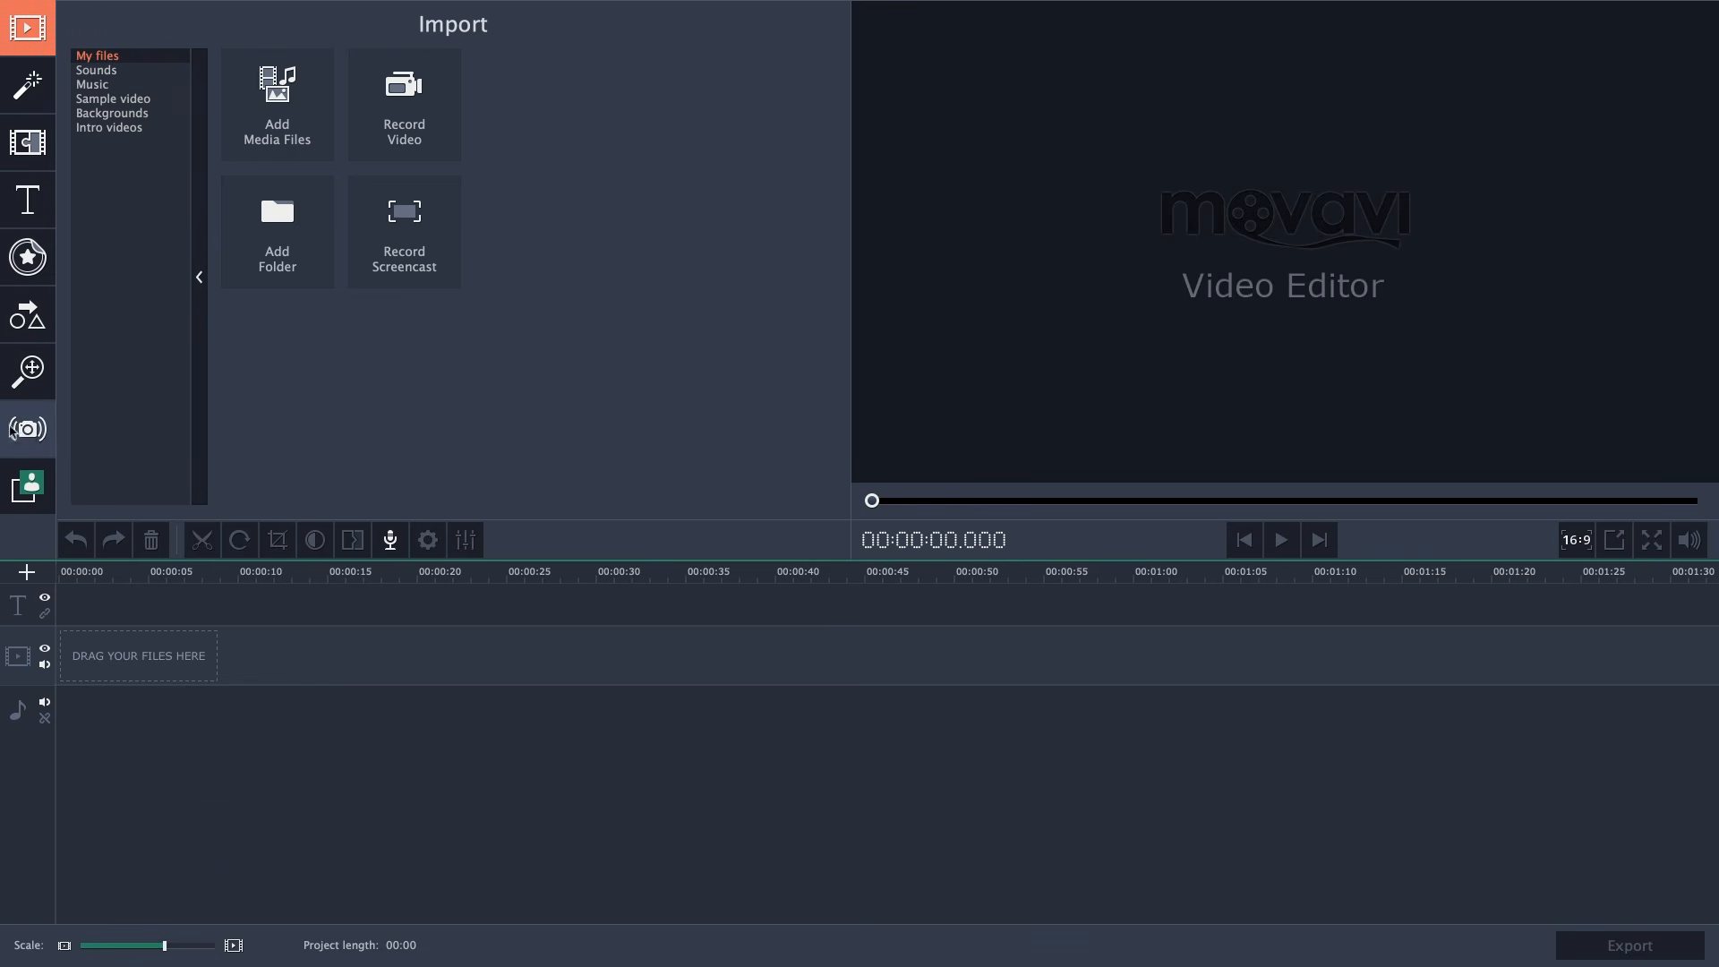
# Look through the available filters, transitions, titles and stickers.
pyautogui.click(27, 101)
pyautogui.click(22, 141)
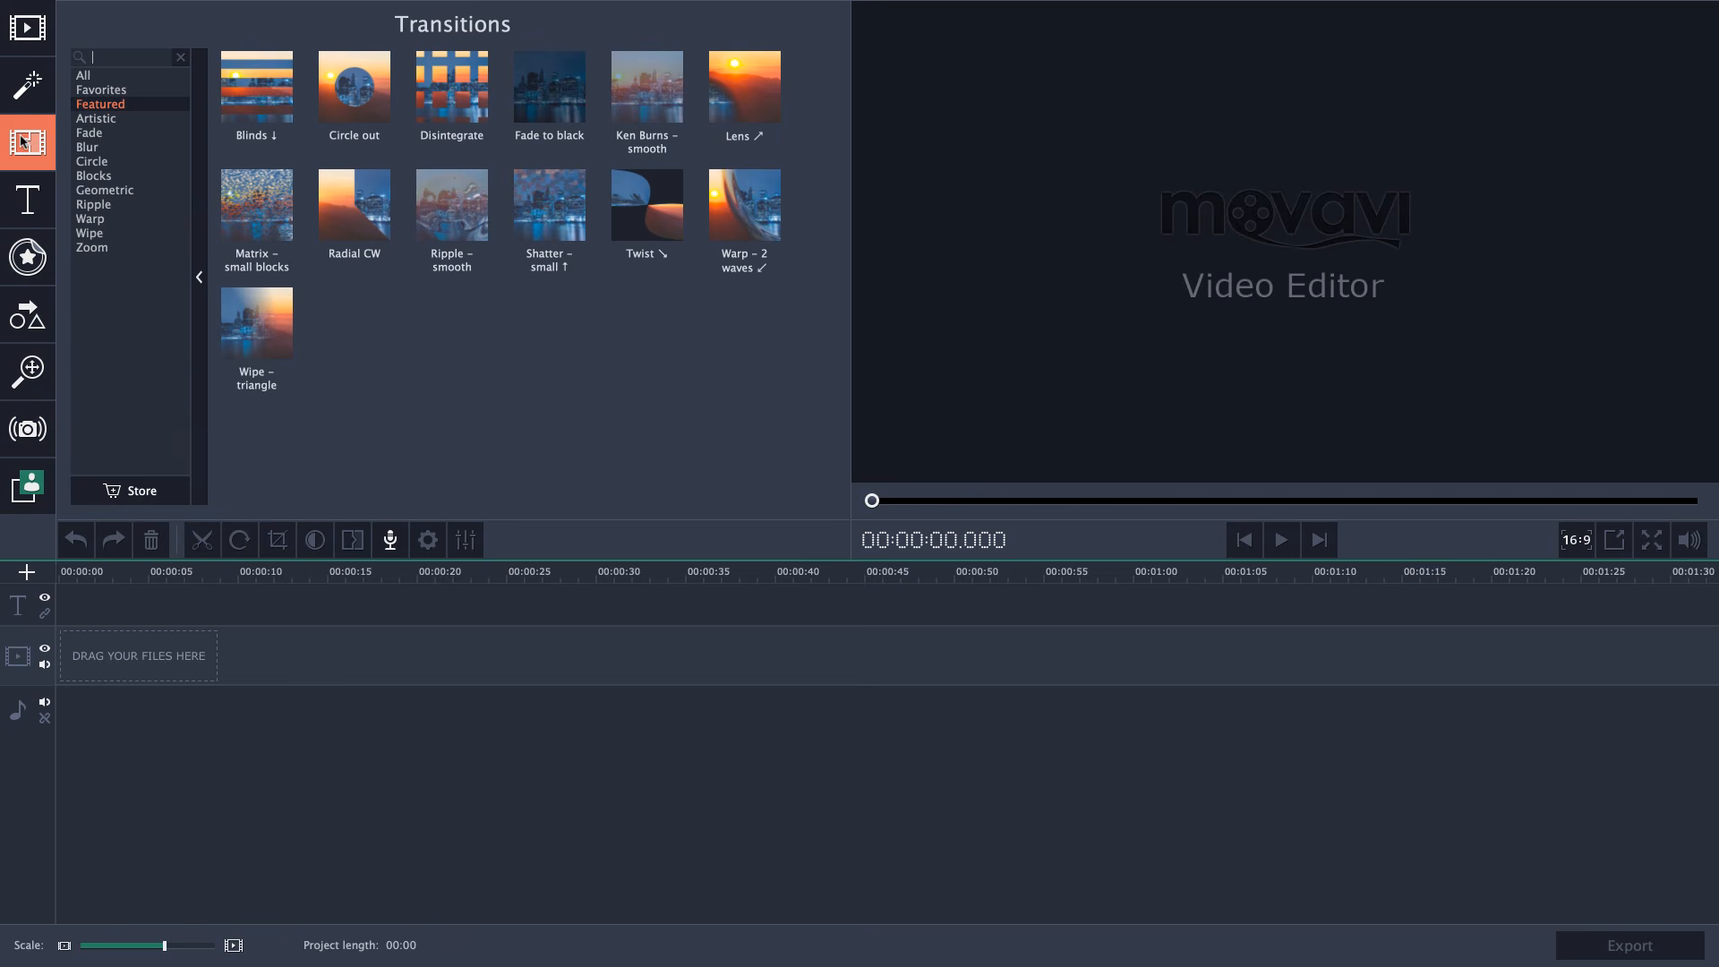
pyautogui.click(30, 213)
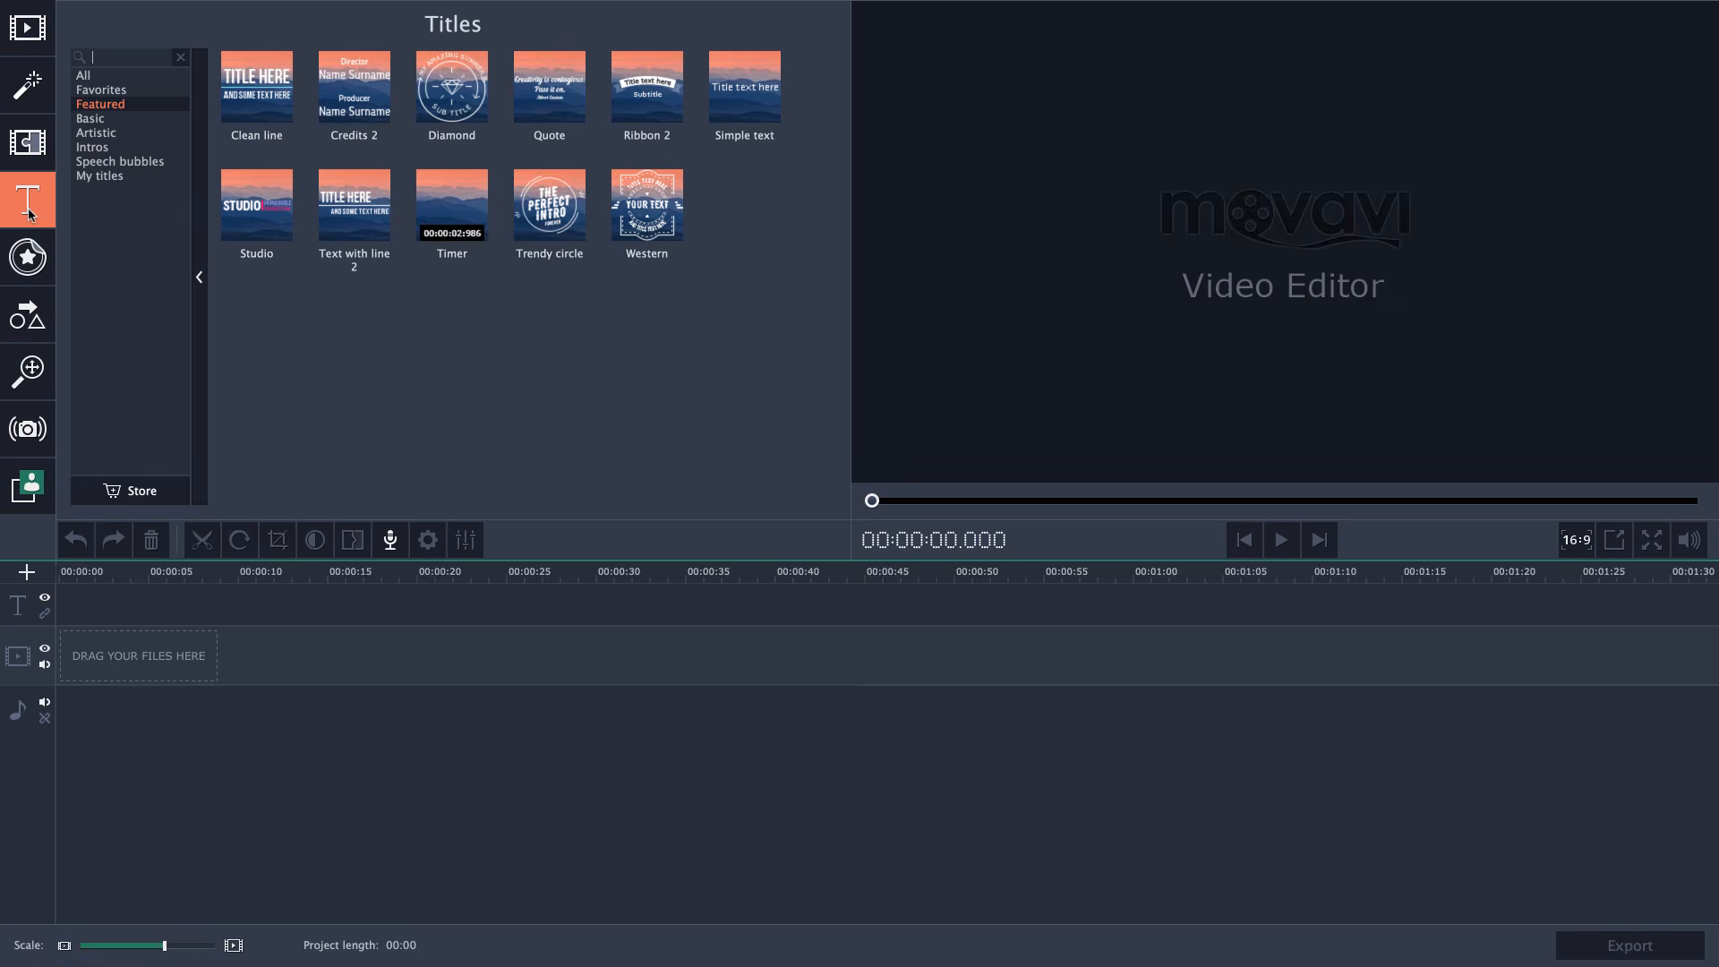
pyautogui.click(27, 257)
pyautogui.click(31, 105)
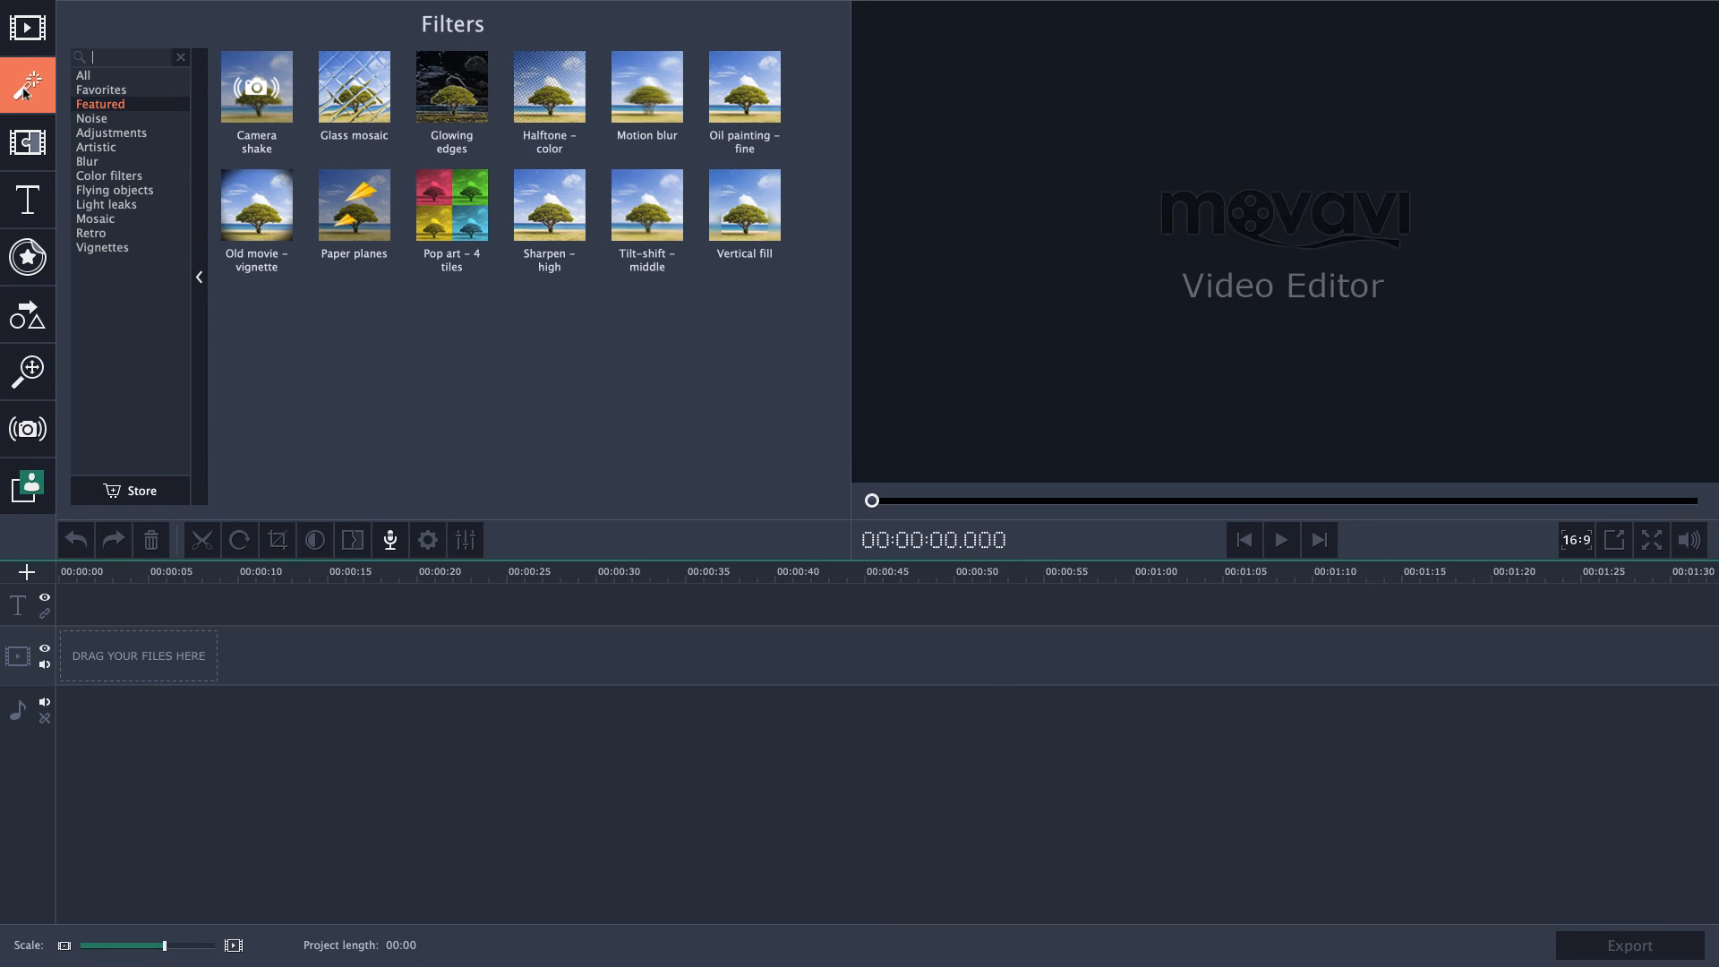
# Import all eight videos from the Footage folder and the summer nights WAV file from the Audio folder inside Tutorial Assets.
pyautogui.click(28, 32)
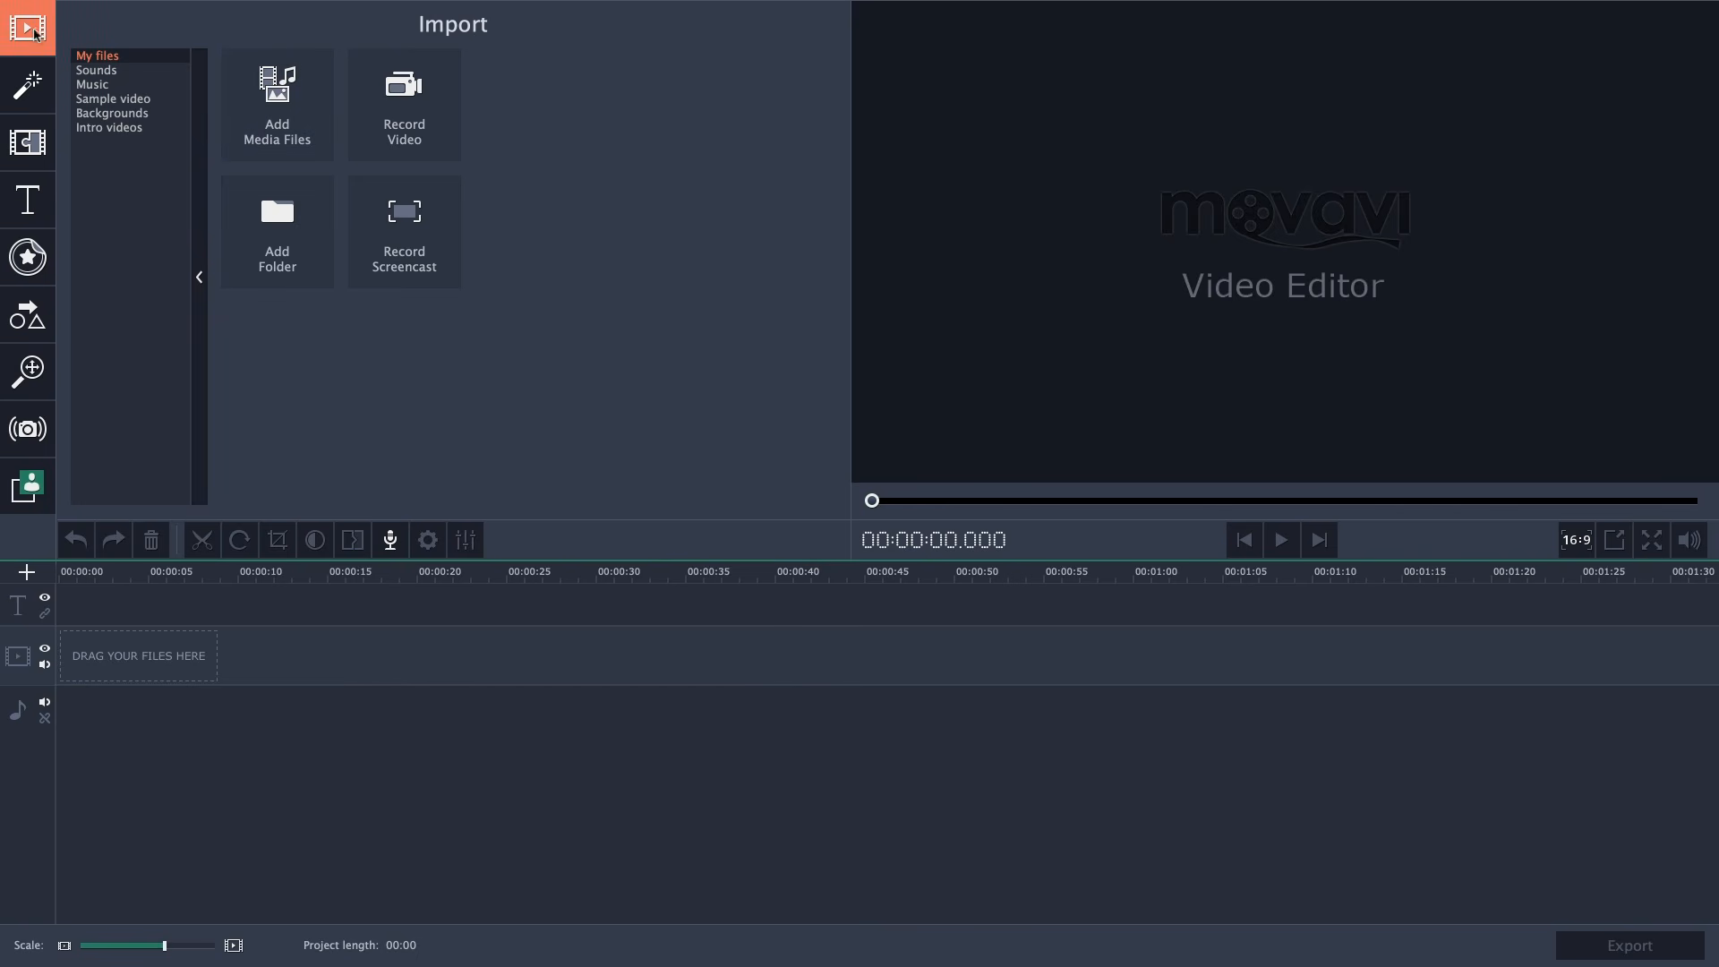
pyautogui.click(289, 140)
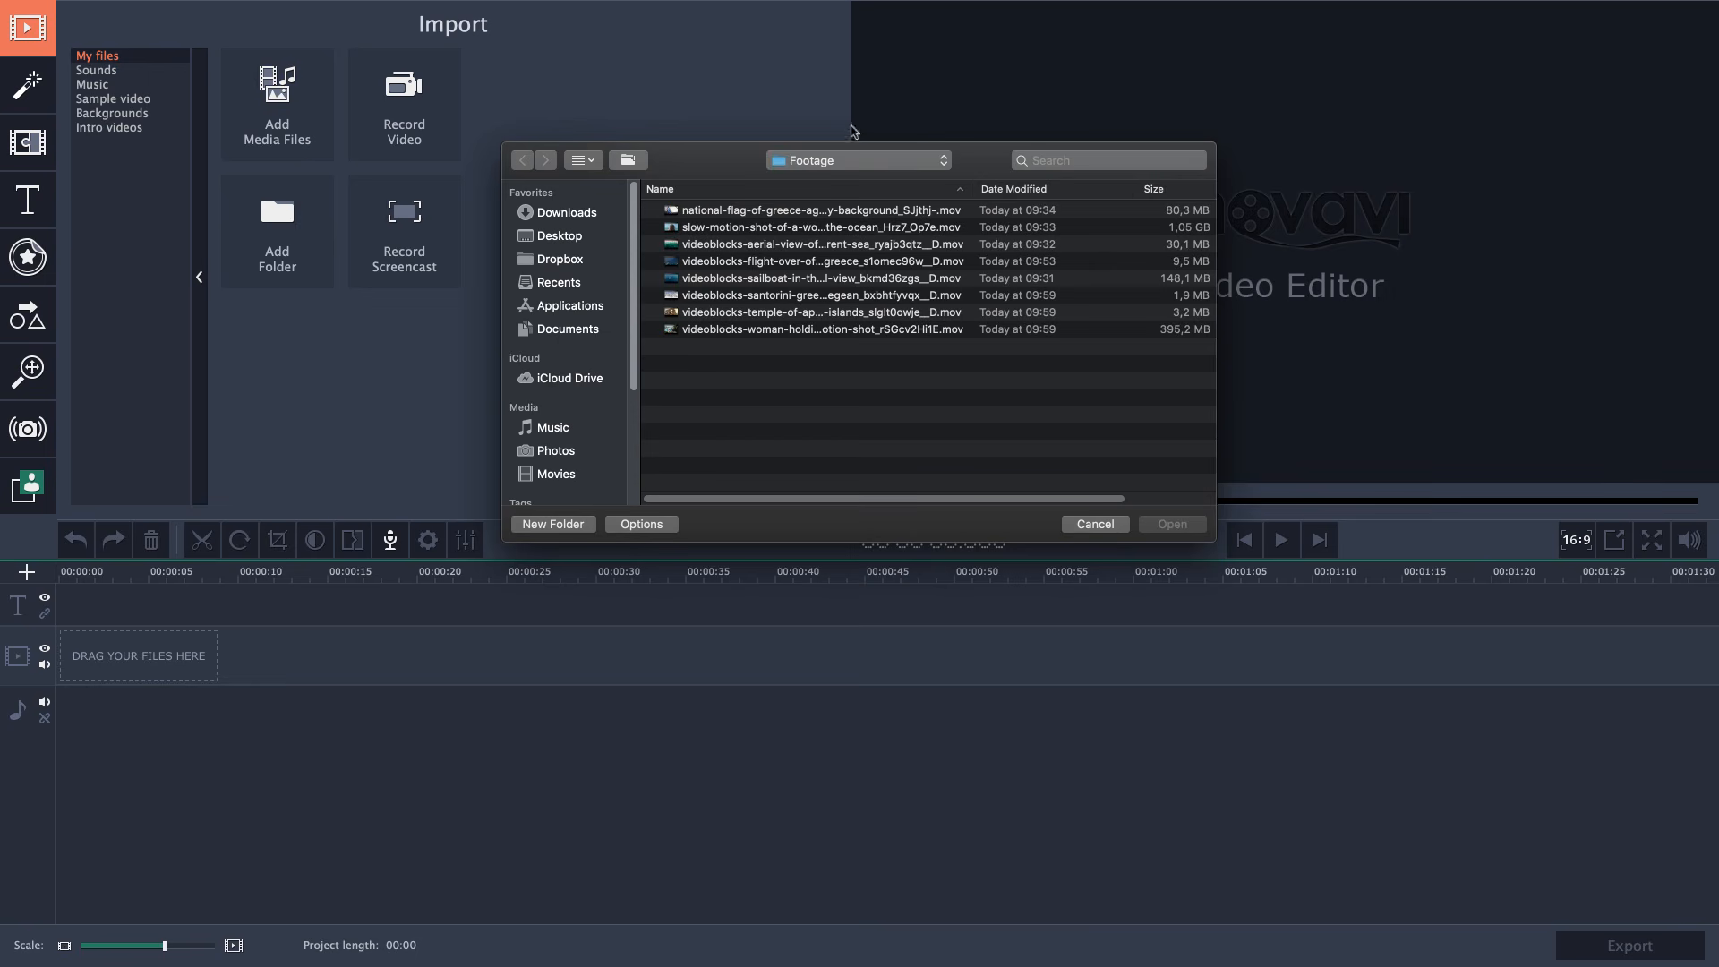
pyautogui.click(858, 160)
pyautogui.click(828, 188)
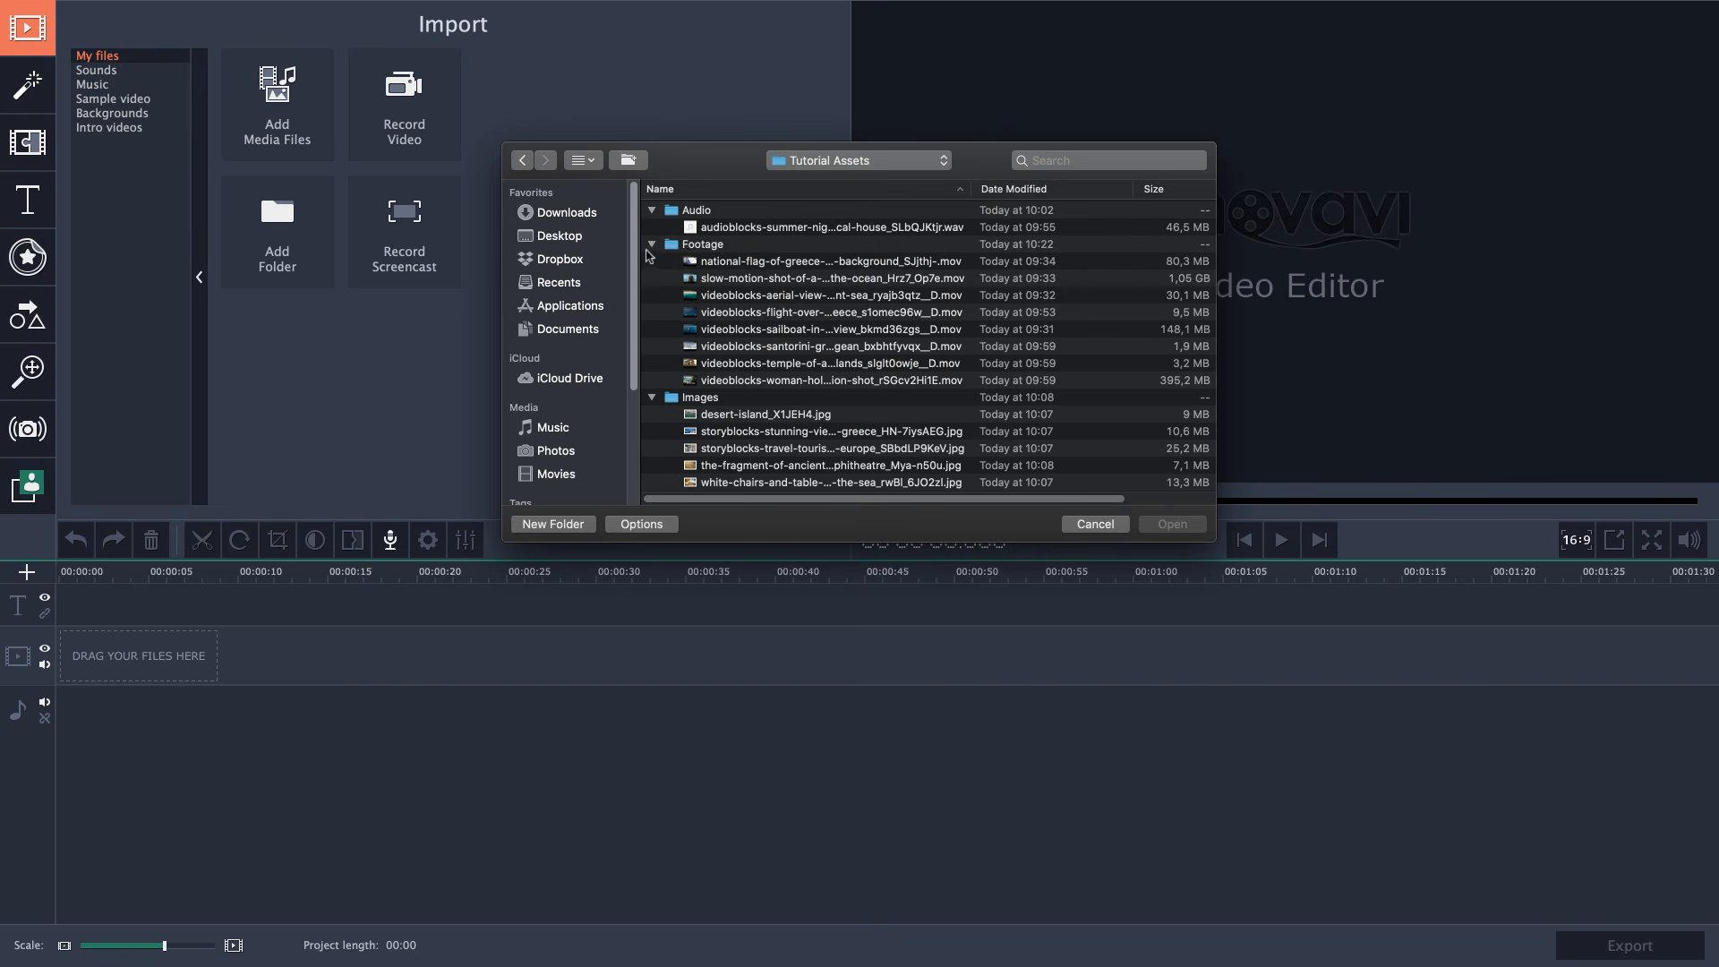
pyautogui.click(724, 263)
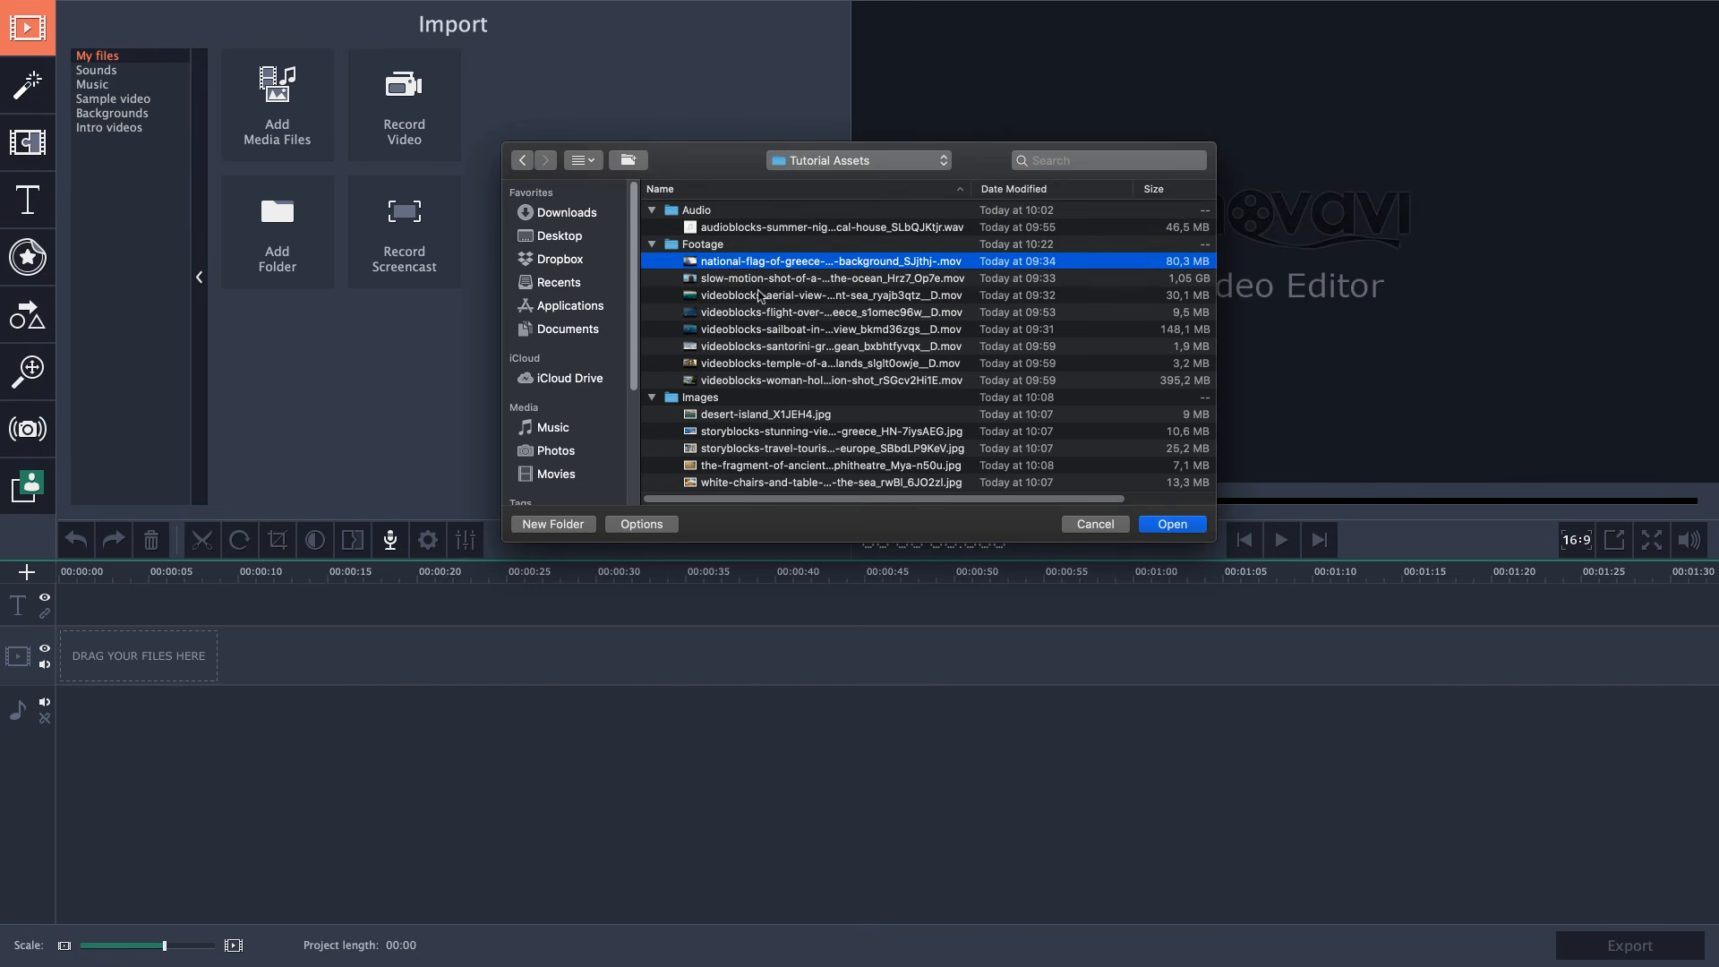
pyautogui.keyDown('shift'); pyautogui.click(760, 380); pyautogui.keyUp('shift')
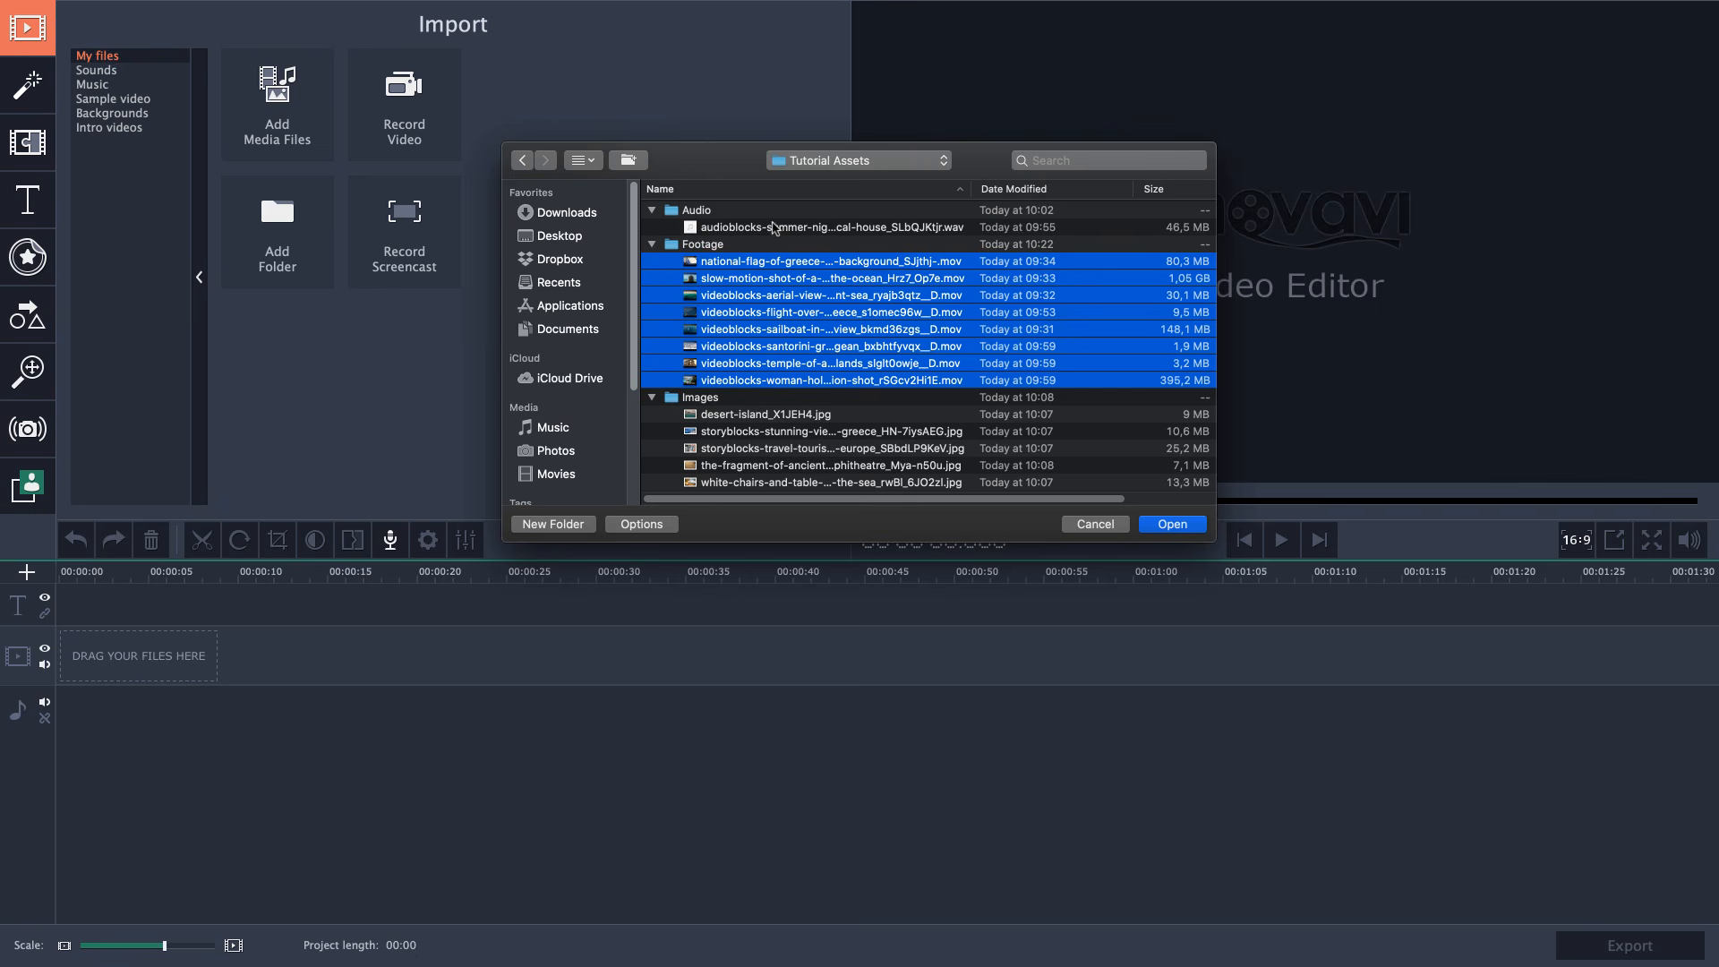
pyautogui.keyDown('super'); pyautogui.click(775, 228); pyautogui.keyUp('super')
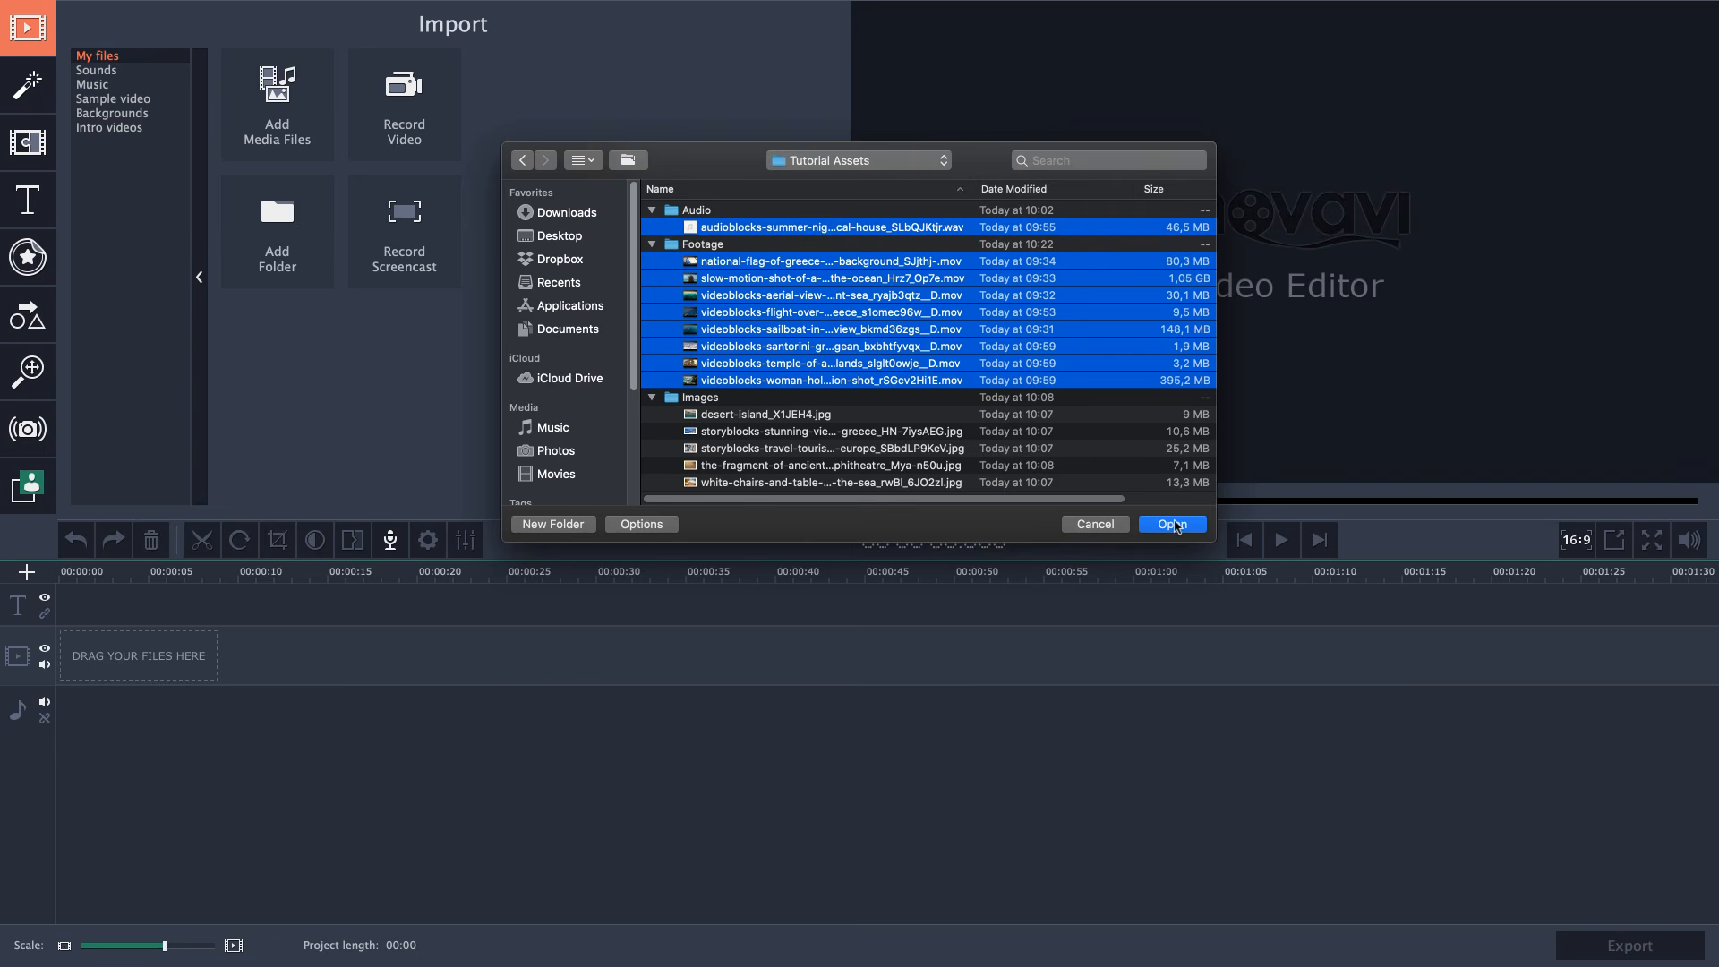
pyautogui.click(1173, 525)
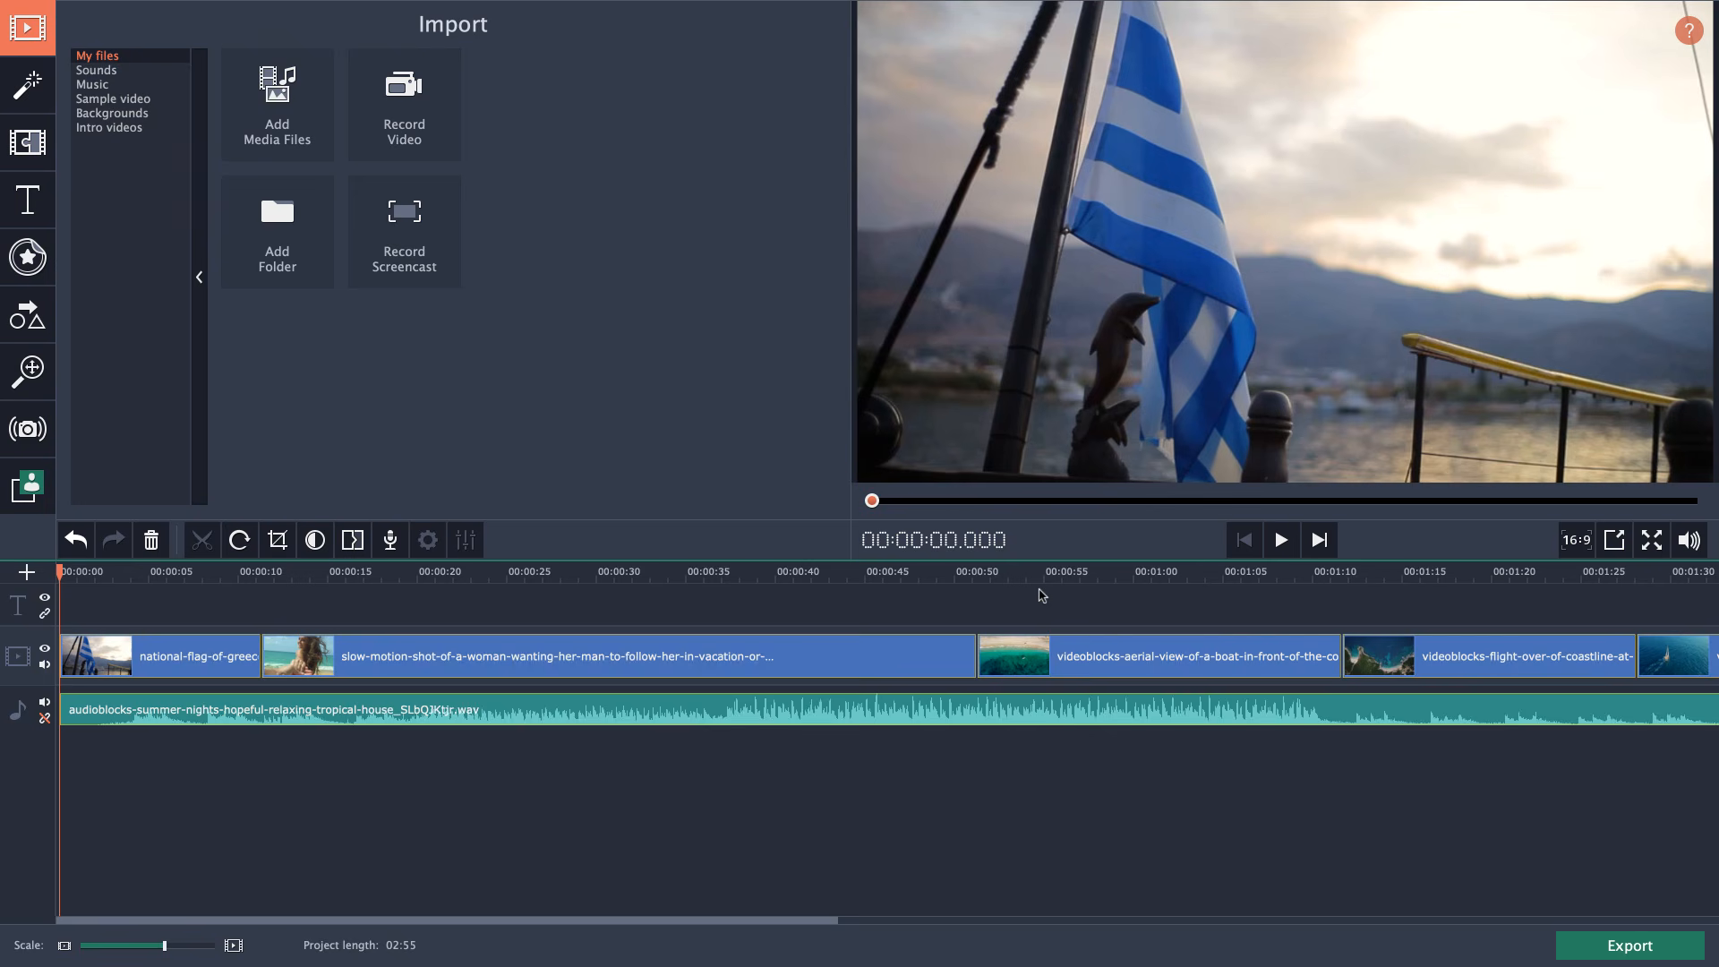
# Fit the whole project on the timeline and examine the music track and several video clips.
pyautogui.click(369, 767)
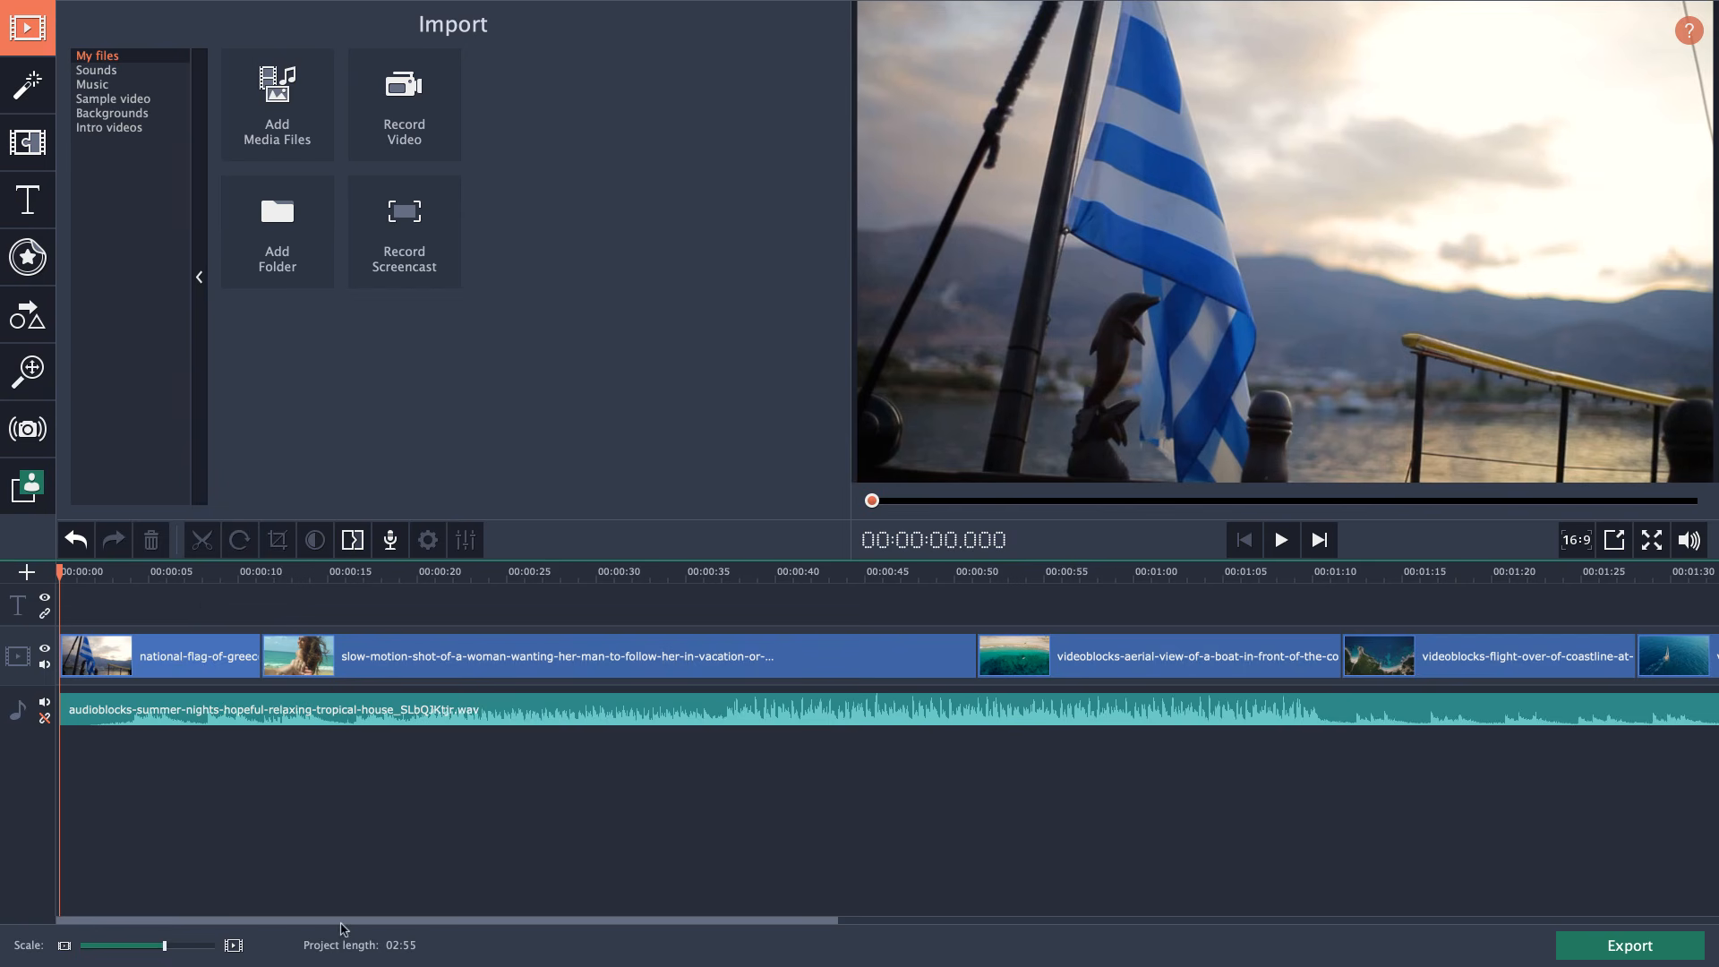
pyautogui.moveTo(343, 929); pyautogui.dragTo(216, 925)
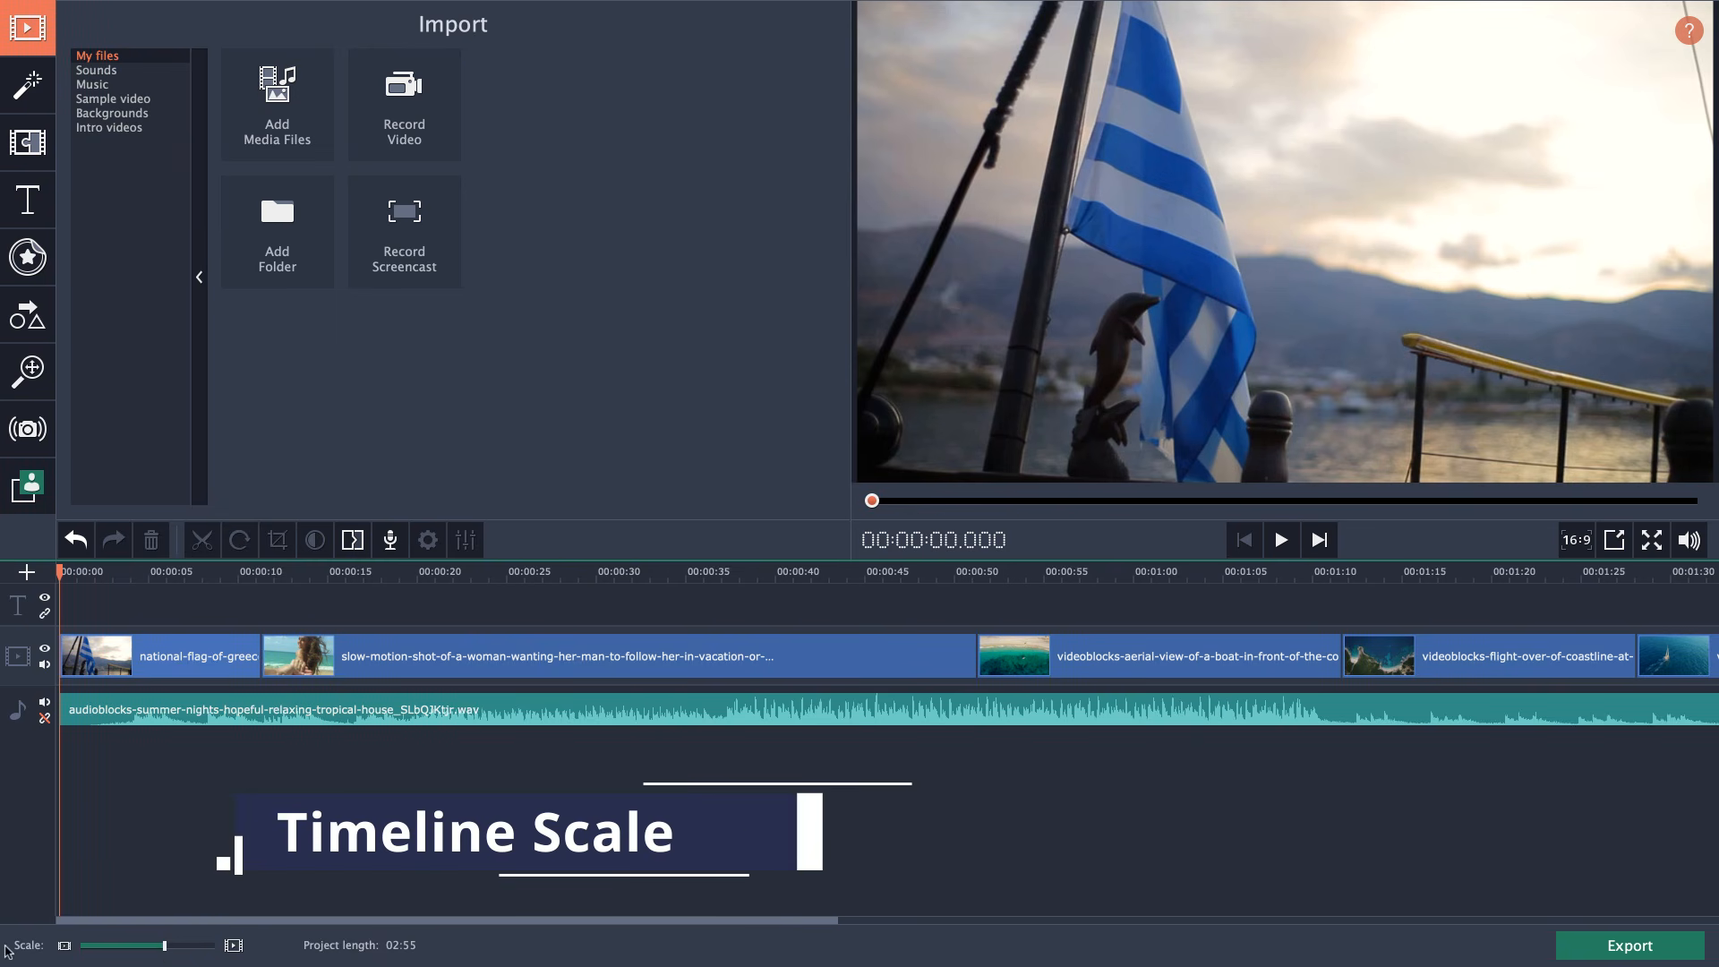
pyautogui.moveTo(164, 951); pyautogui.dragTo(137, 955)
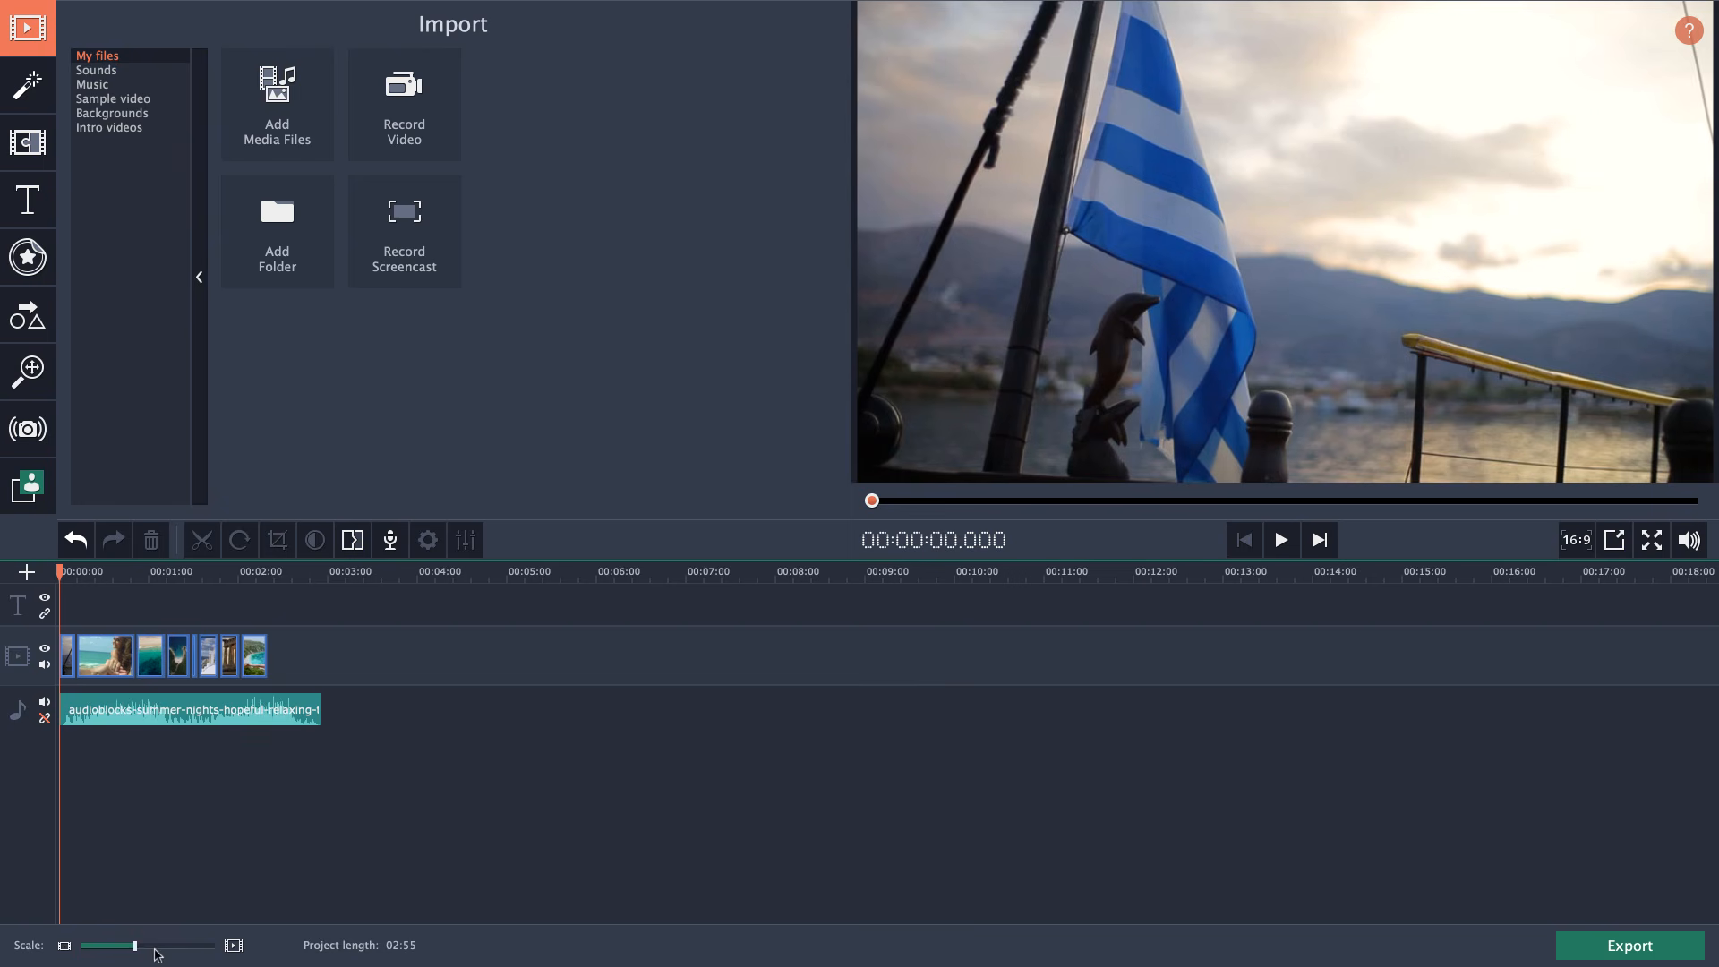
pyautogui.moveTo(135, 951); pyautogui.dragTo(155, 951)
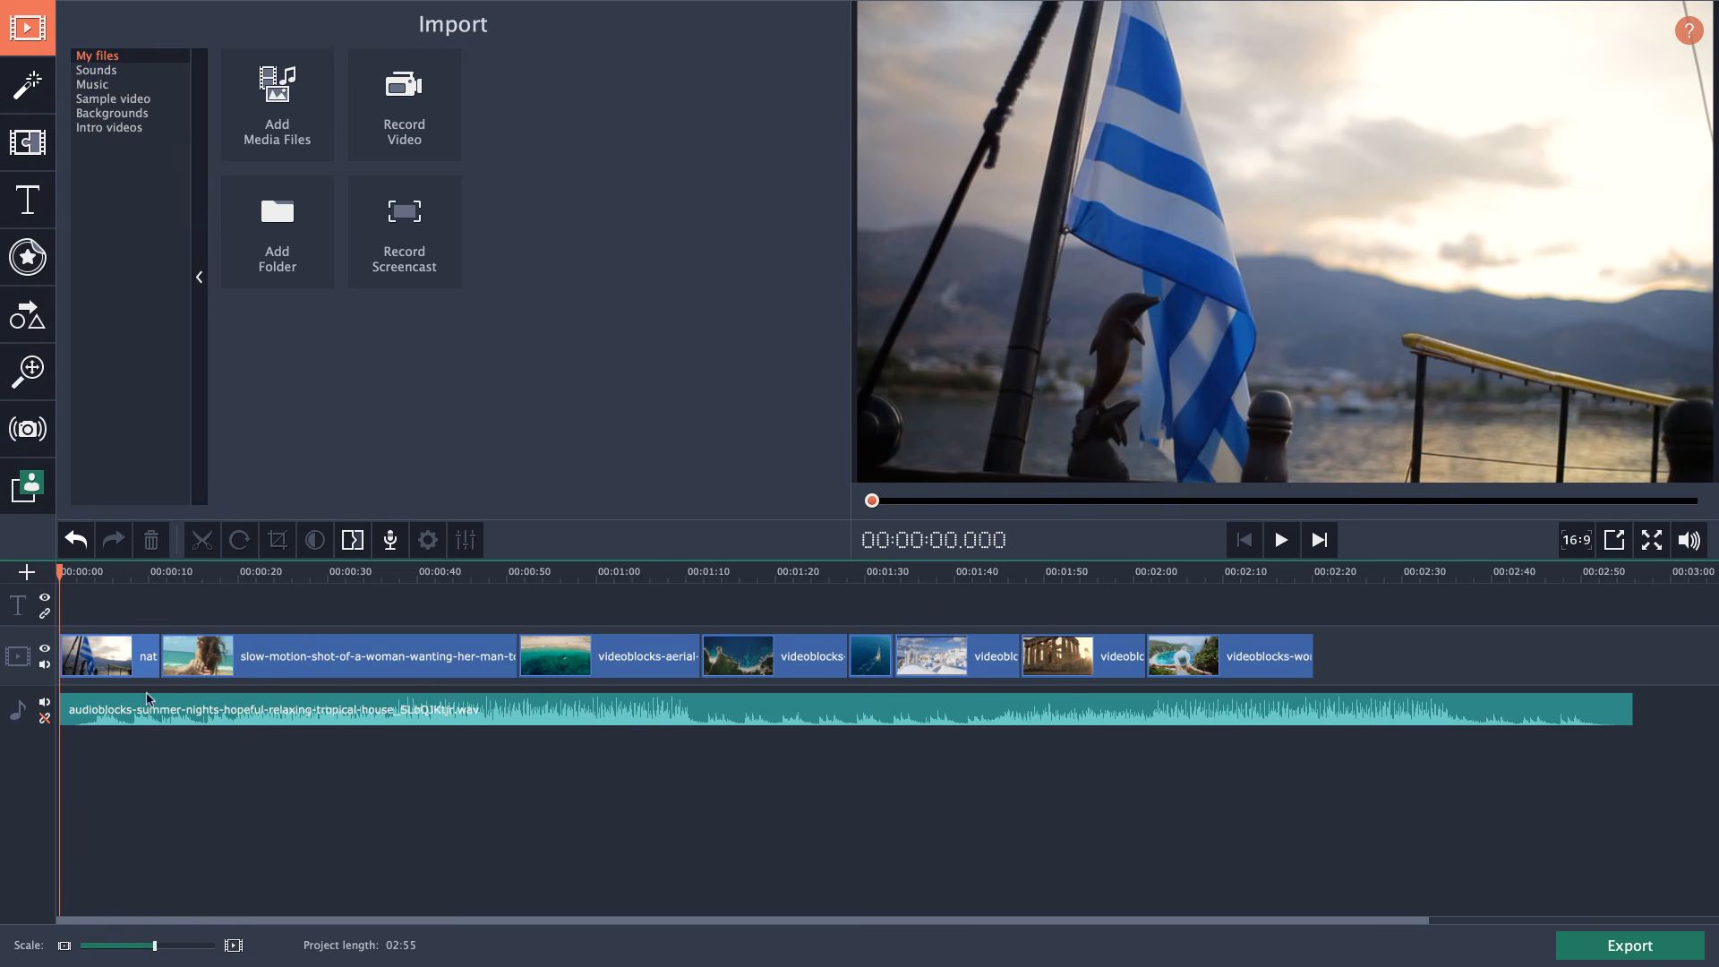
pyautogui.moveTo(156, 946); pyautogui.dragTo(155, 946)
pyautogui.click(1401, 716)
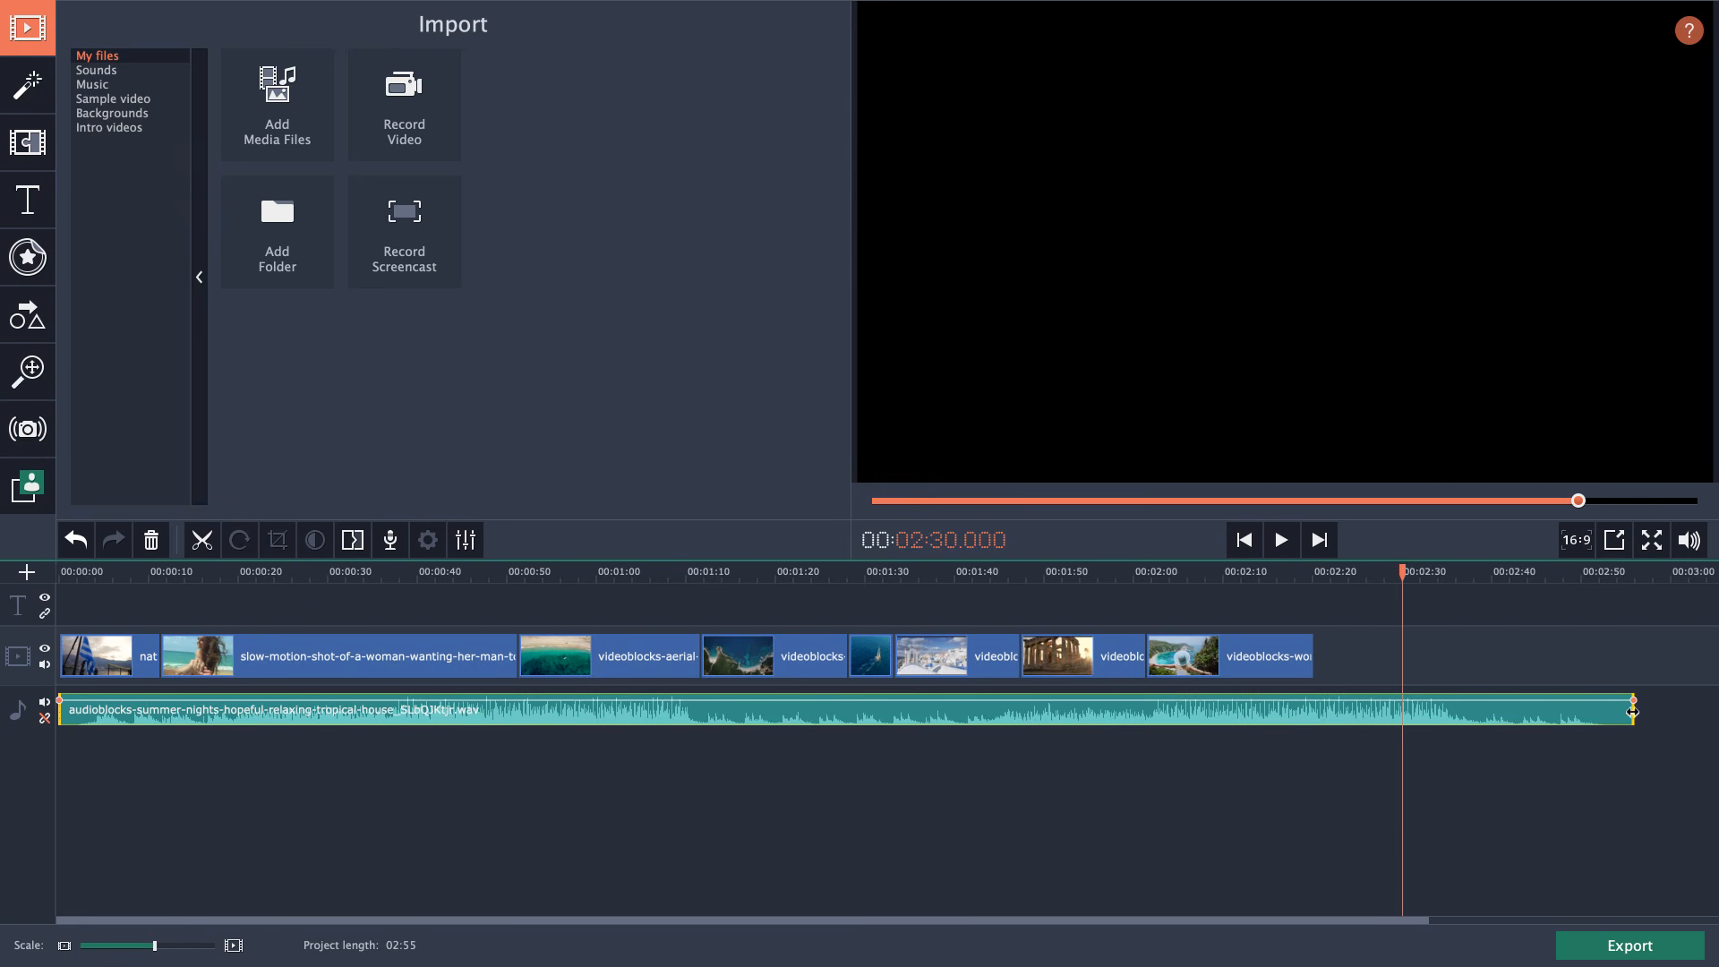
pyautogui.click(959, 663)
pyautogui.click(615, 658)
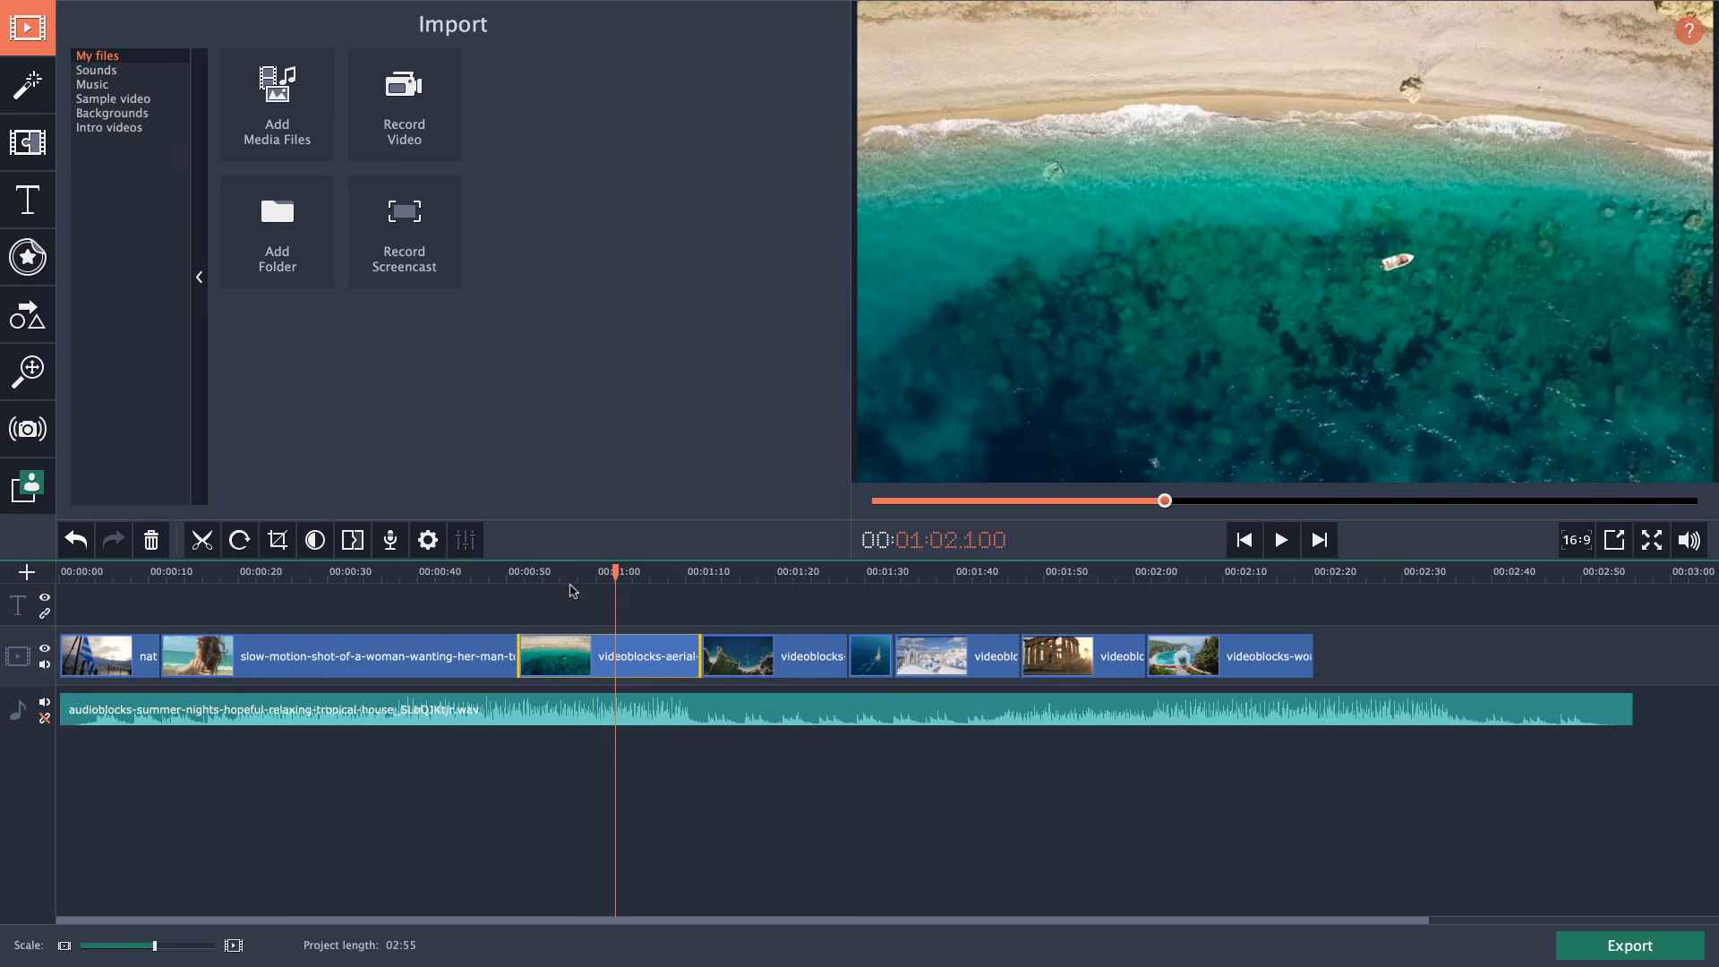
pyautogui.click(659, 717)
# Trim the end of the coastline flight clip to a few seconds and shorten the music track to about one minute.
pyautogui.click(750, 658)
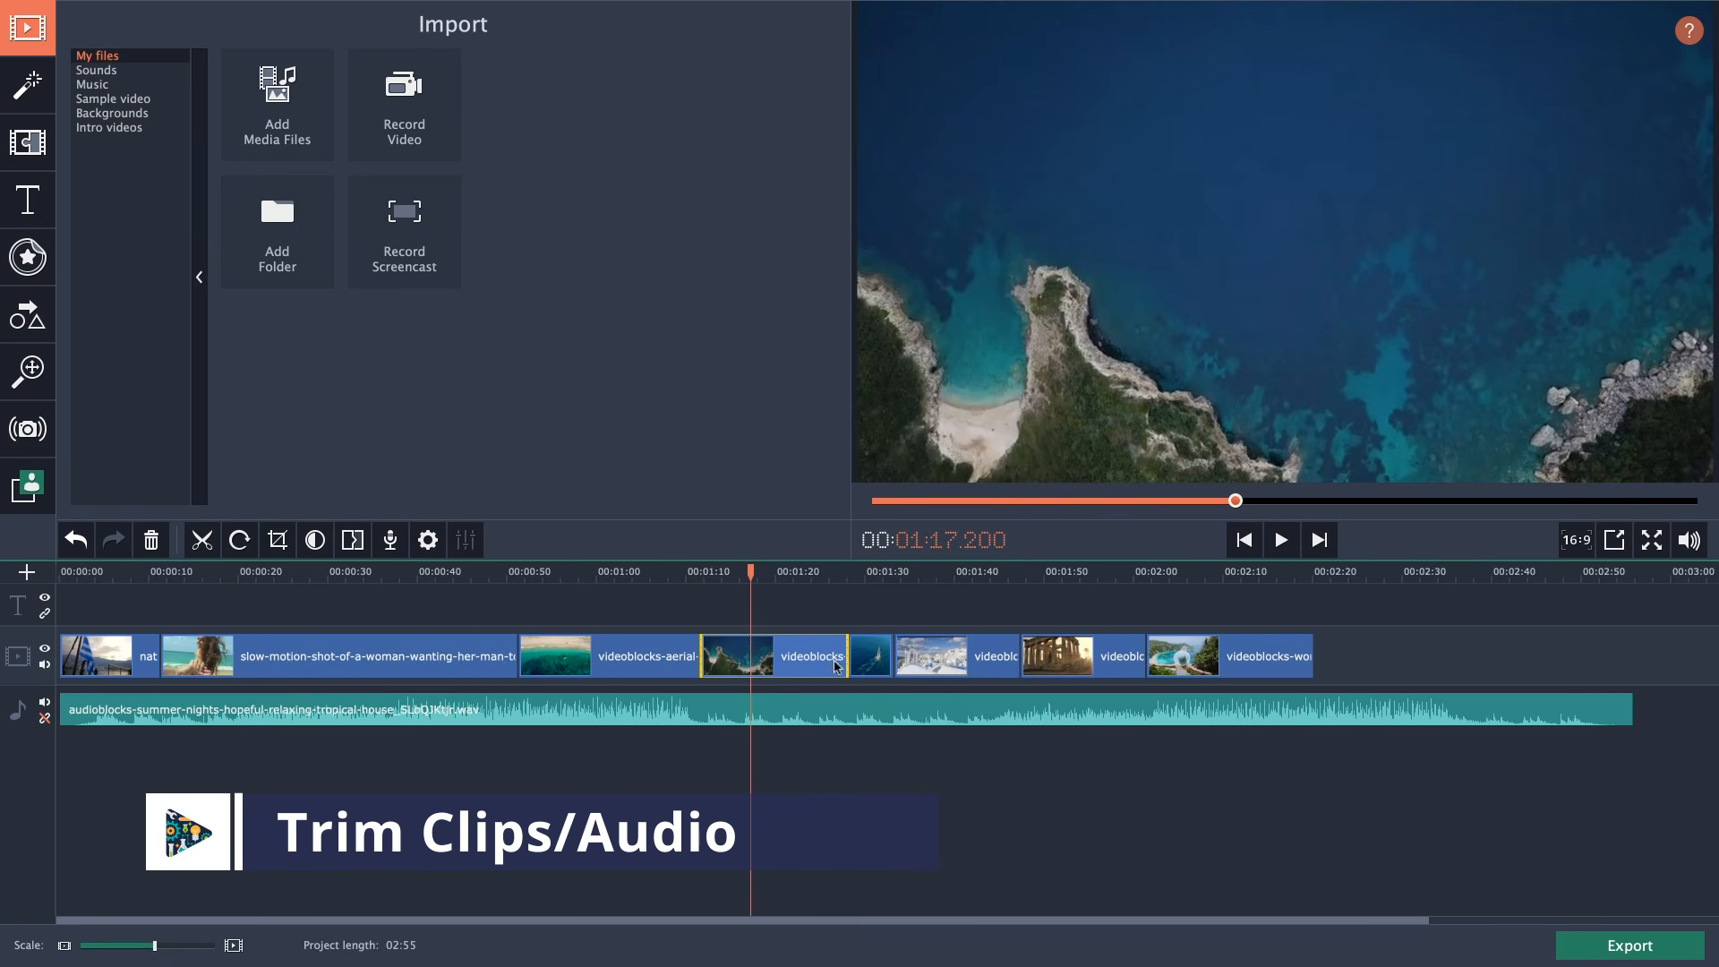
pyautogui.moveTo(843, 658); pyautogui.dragTo(725, 658)
pyautogui.click(656, 717)
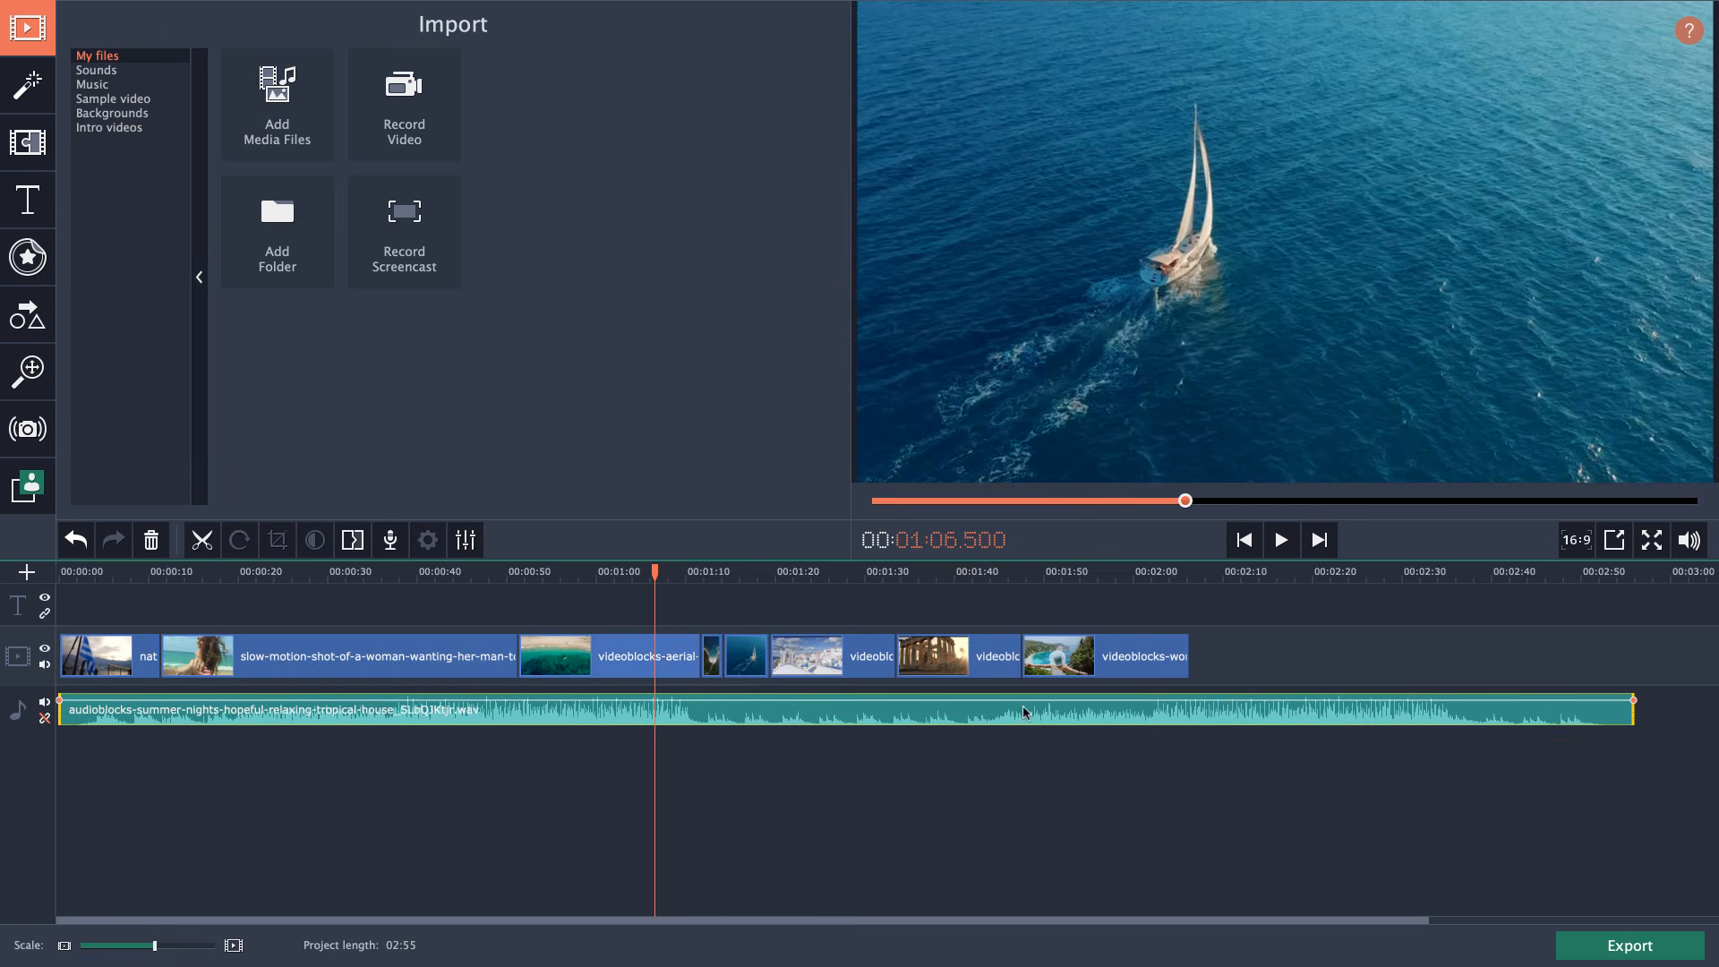
pyautogui.moveTo(1631, 713); pyautogui.dragTo(596, 719)
# Trim the ends of the Greek flag, beach woman and other long video clips to a few seconds each.
pyautogui.moveTo(157, 655); pyautogui.dragTo(86, 656)
pyautogui.click(212, 659)
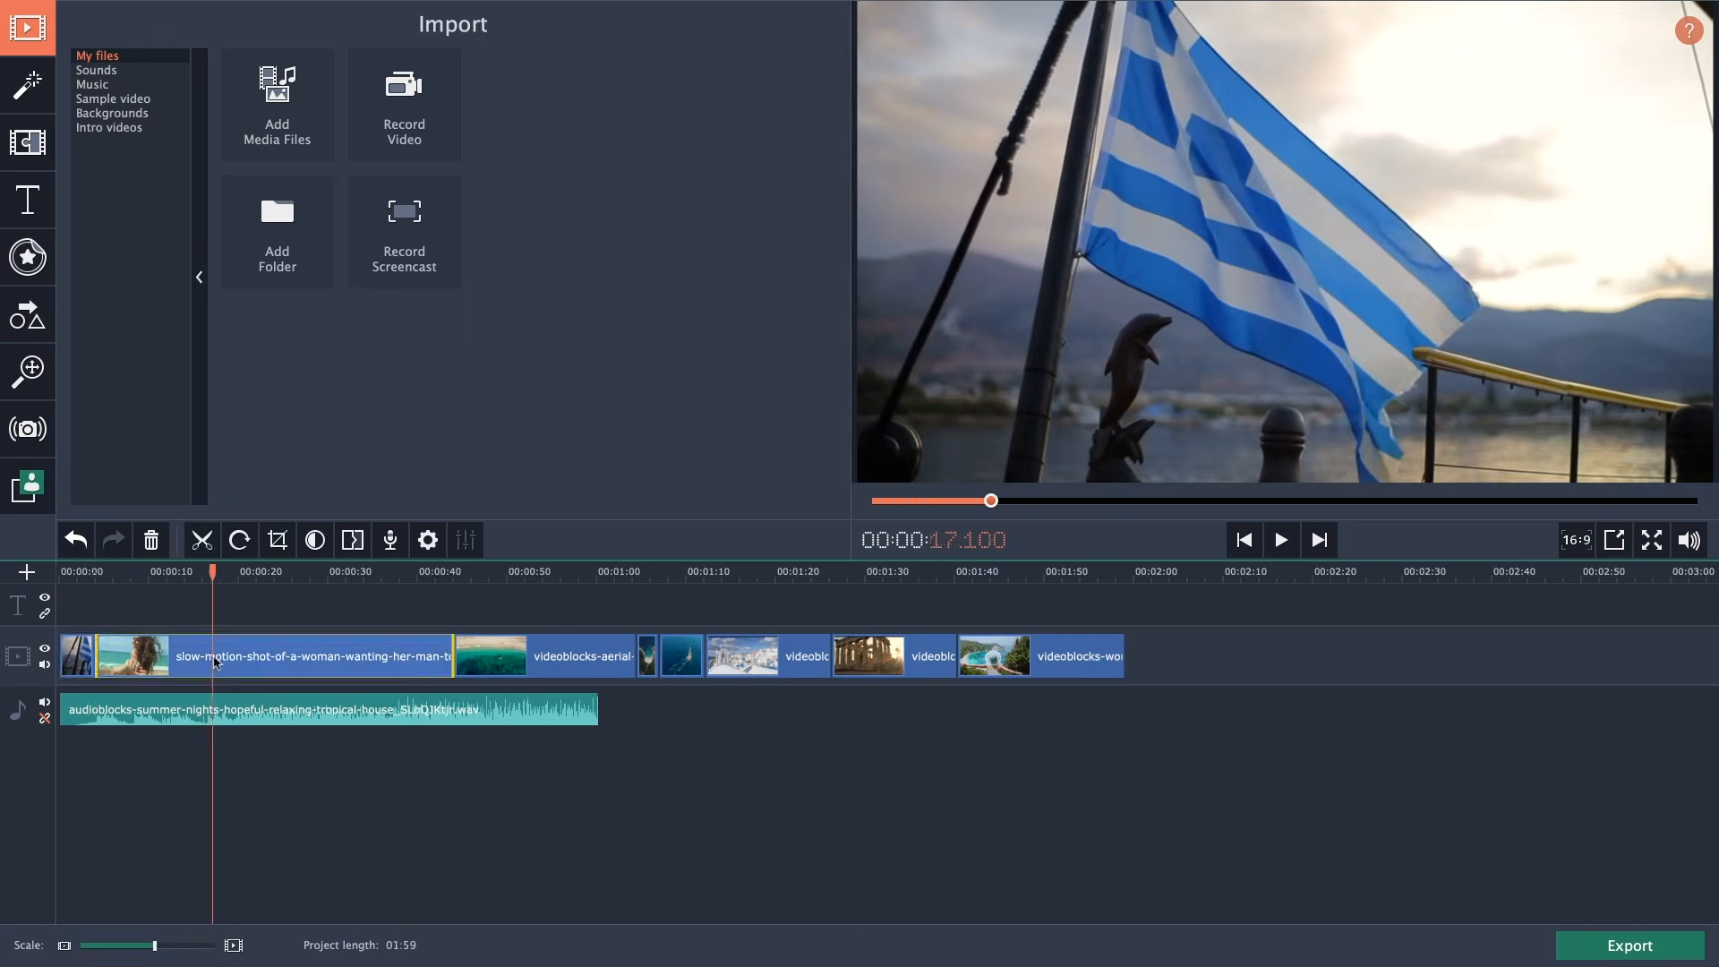
pyautogui.moveTo(450, 658); pyautogui.dragTo(127, 659)
pyautogui.moveTo(309, 659); pyautogui.dragTo(260, 661)
pyautogui.click(197, 664)
pyautogui.click(344, 670)
pyautogui.moveTo(430, 660); pyautogui.dragTo(291, 663)
# Trim the end of the music track to about 19 seconds.
pyautogui.moveTo(155, 946); pyautogui.dragTo(169, 946)
pyautogui.click(1389, 714)
pyautogui.moveTo(1407, 714); pyautogui.dragTo(492, 714)
# Shorten the Santorini, temple and final bay clips and align the music track's end with the end of the last clip.
pyautogui.click(122, 661)
pyautogui.click(173, 660)
pyautogui.moveTo(148, 660); pyautogui.dragTo(263, 660)
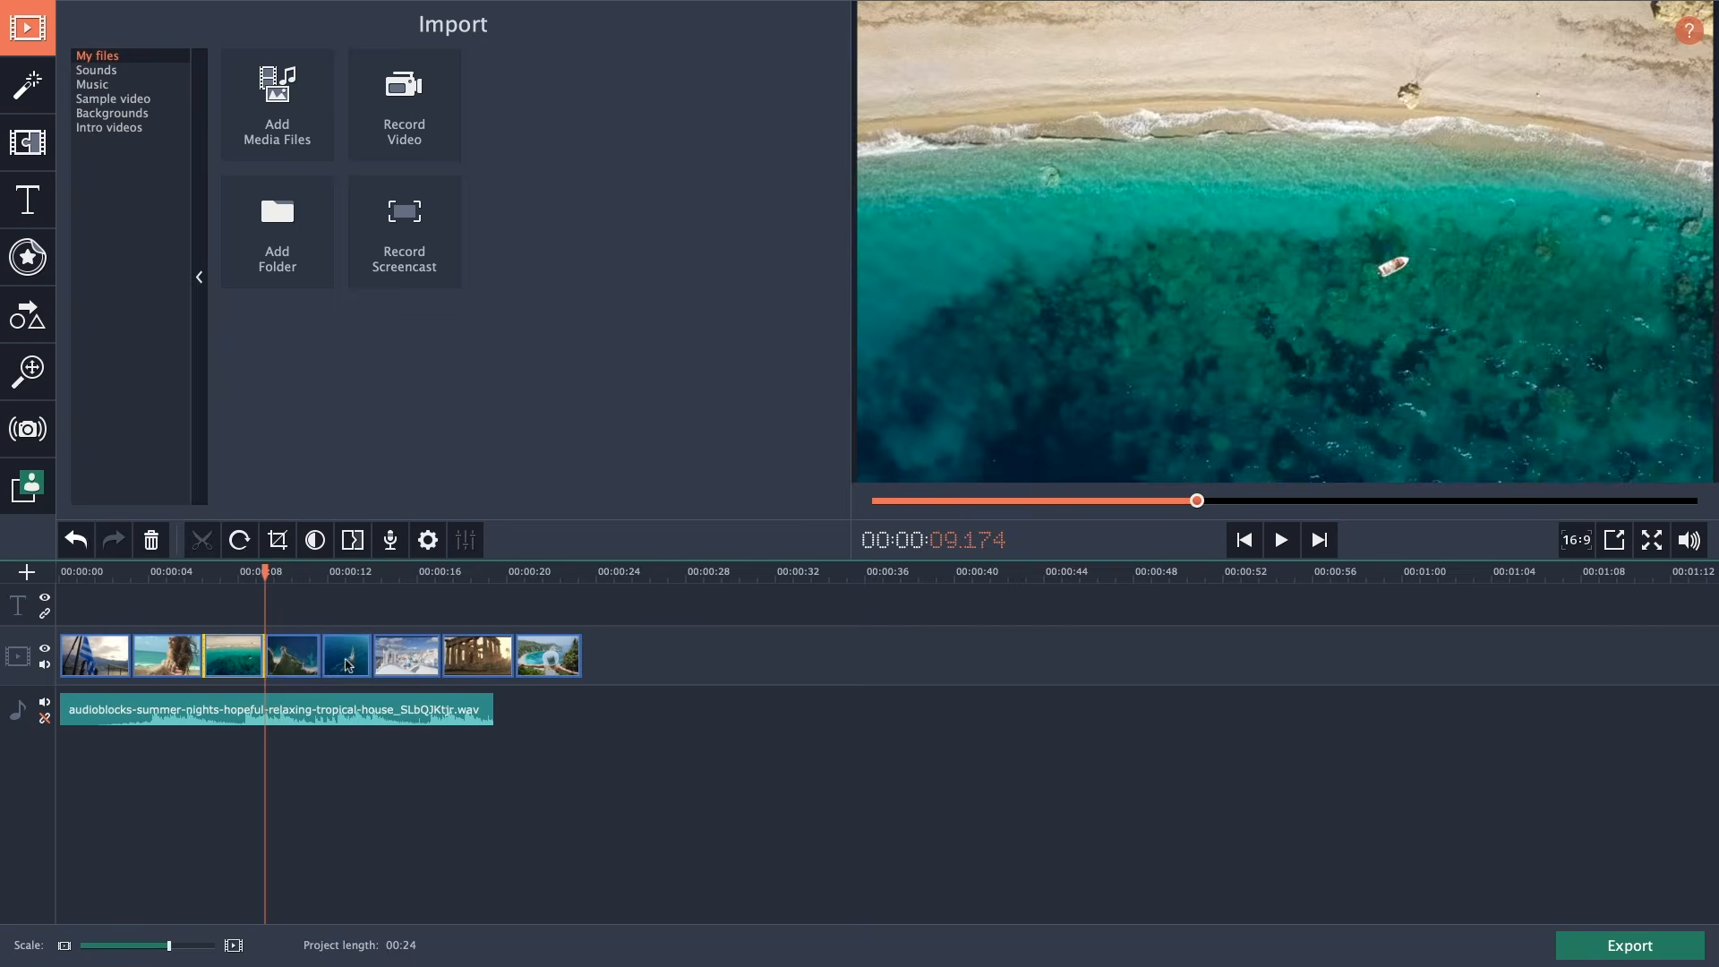
pyautogui.moveTo(440, 660); pyautogui.dragTo(499, 658)
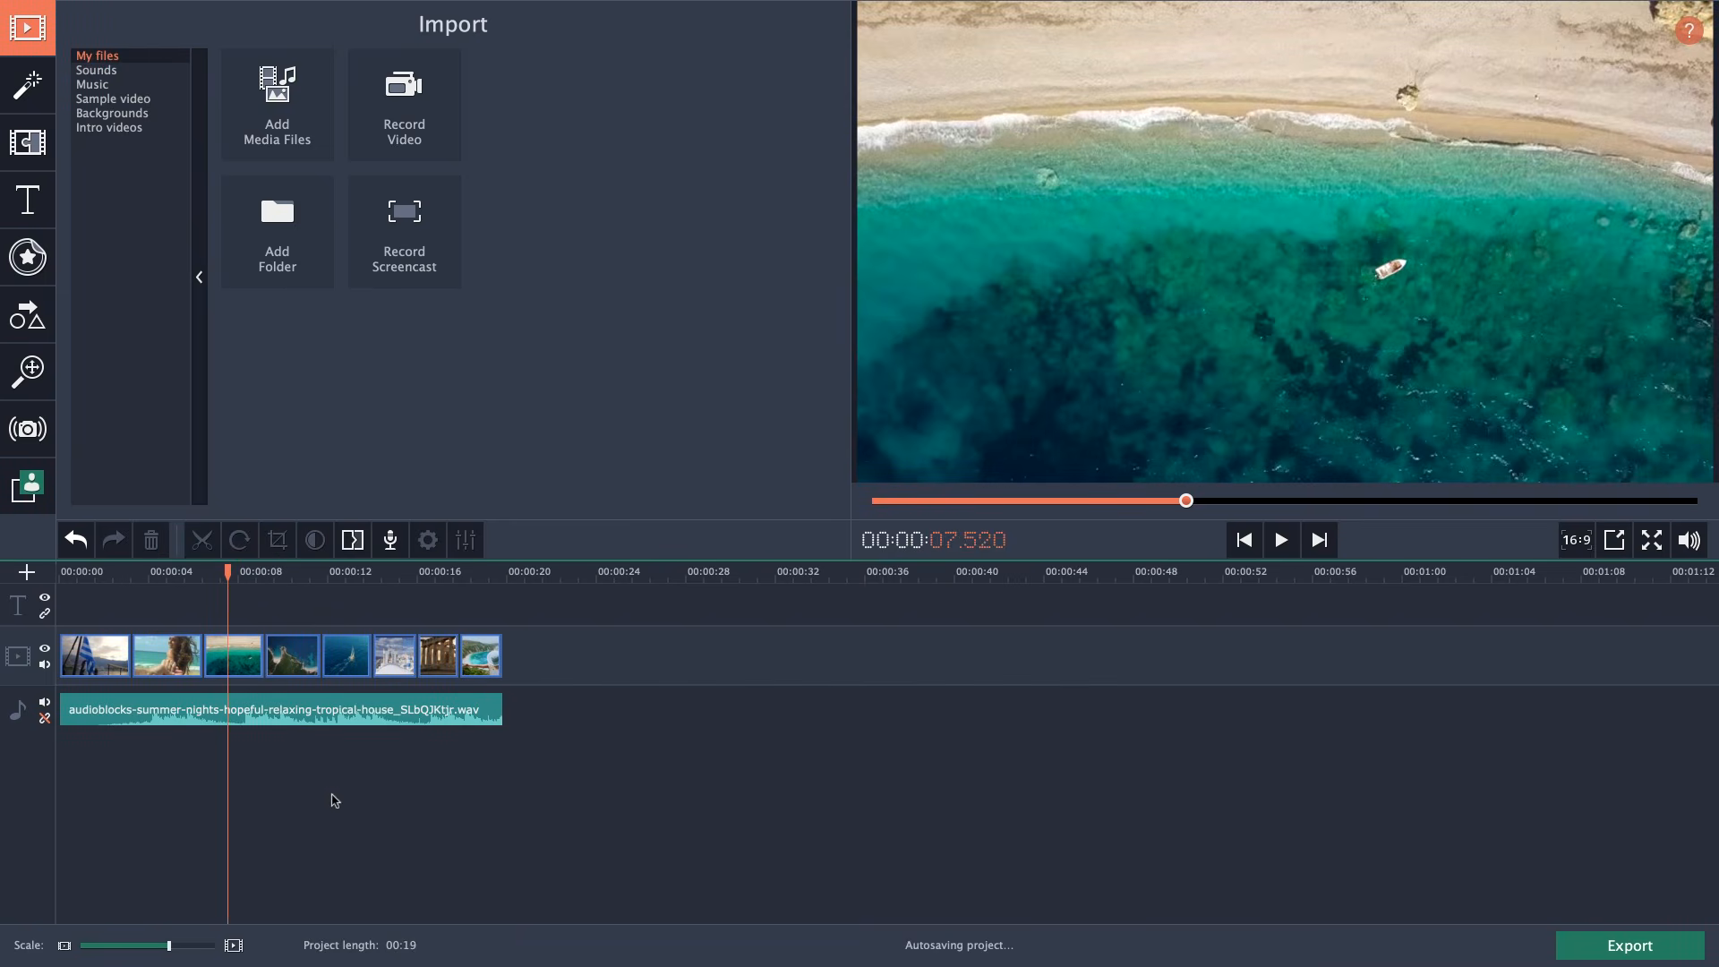
# Scrub through the trimmed sequence and preview it from the beginning until the Santorini clip.
pyautogui.moveTo(168, 945); pyautogui.dragTo(179, 950)
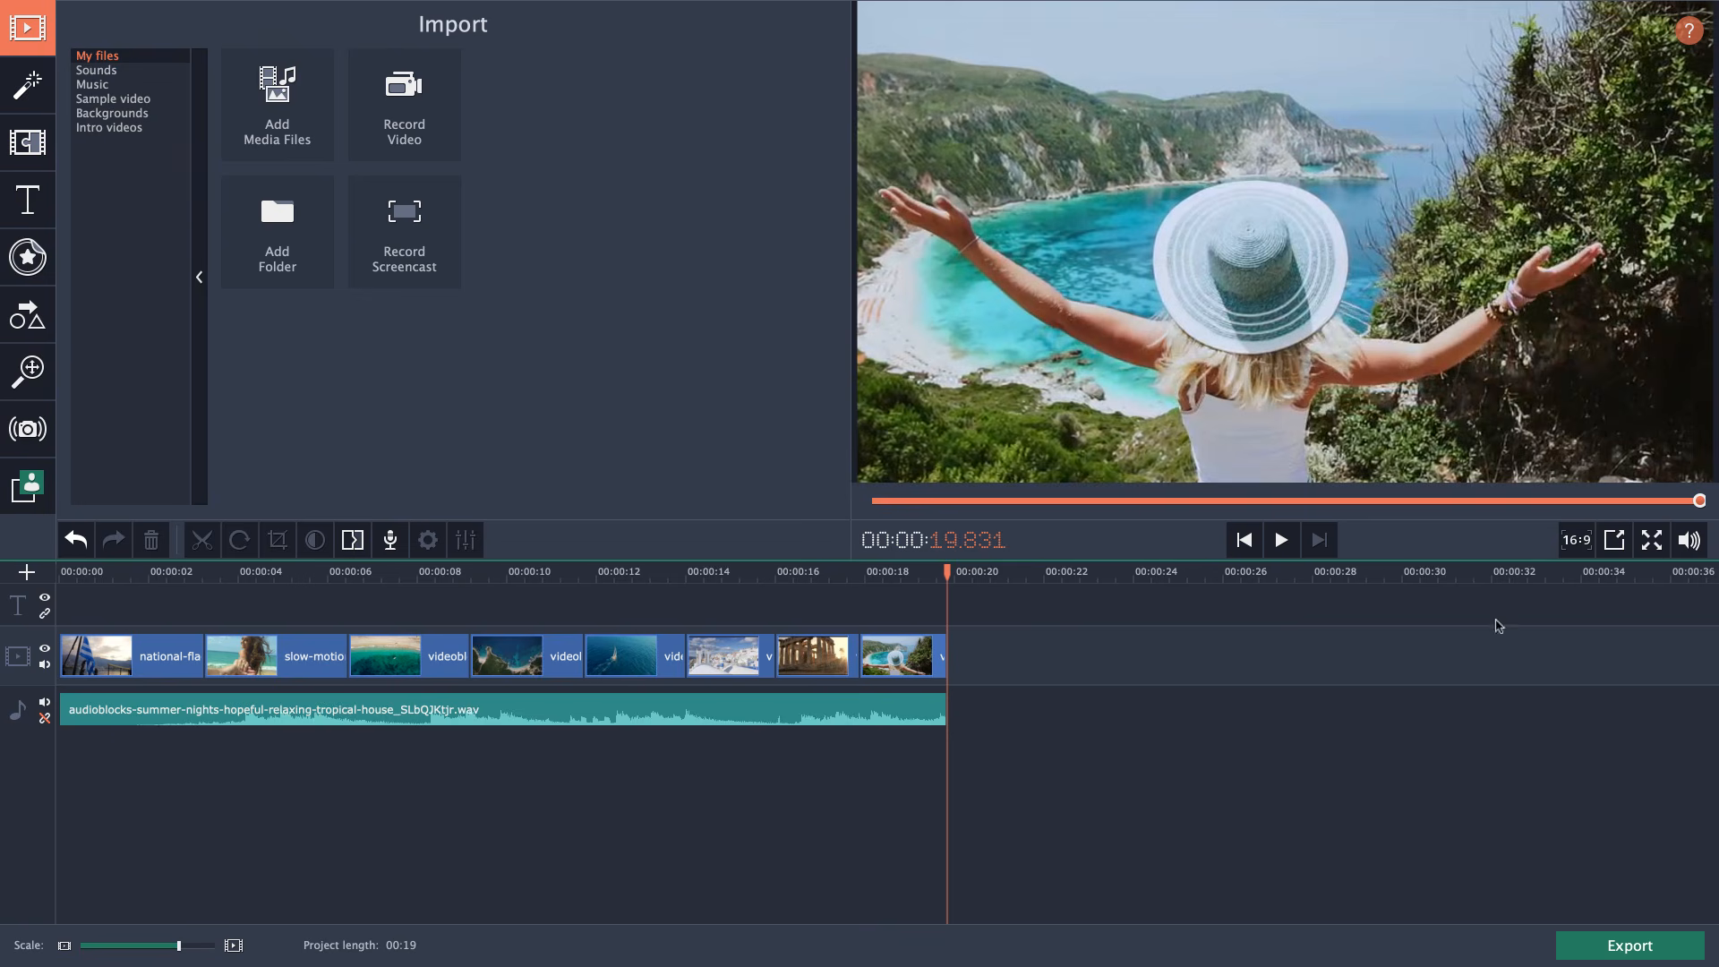
pyautogui.moveTo(947, 573)
pyautogui.mouseDown()
pyautogui.moveTo(908, 574)
pyautogui.moveTo(946, 575)
pyautogui.mouseUp()
pyautogui.click(409, 584)
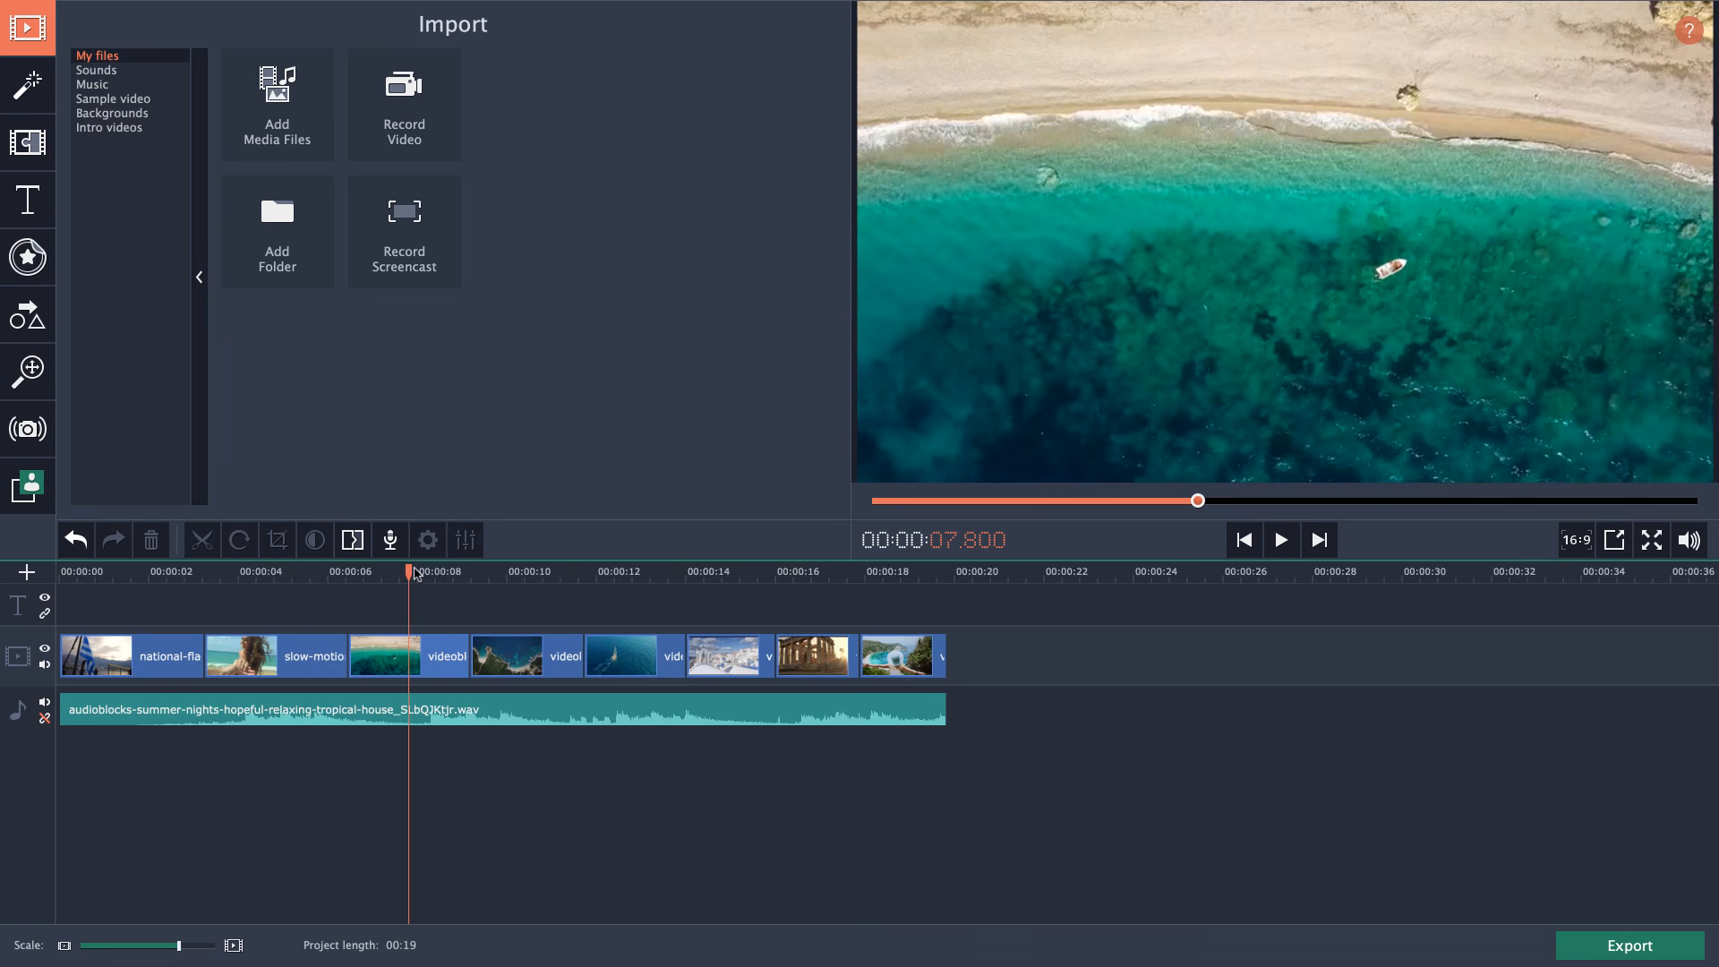
pyautogui.moveTo(408, 582); pyautogui.dragTo(13, 600)
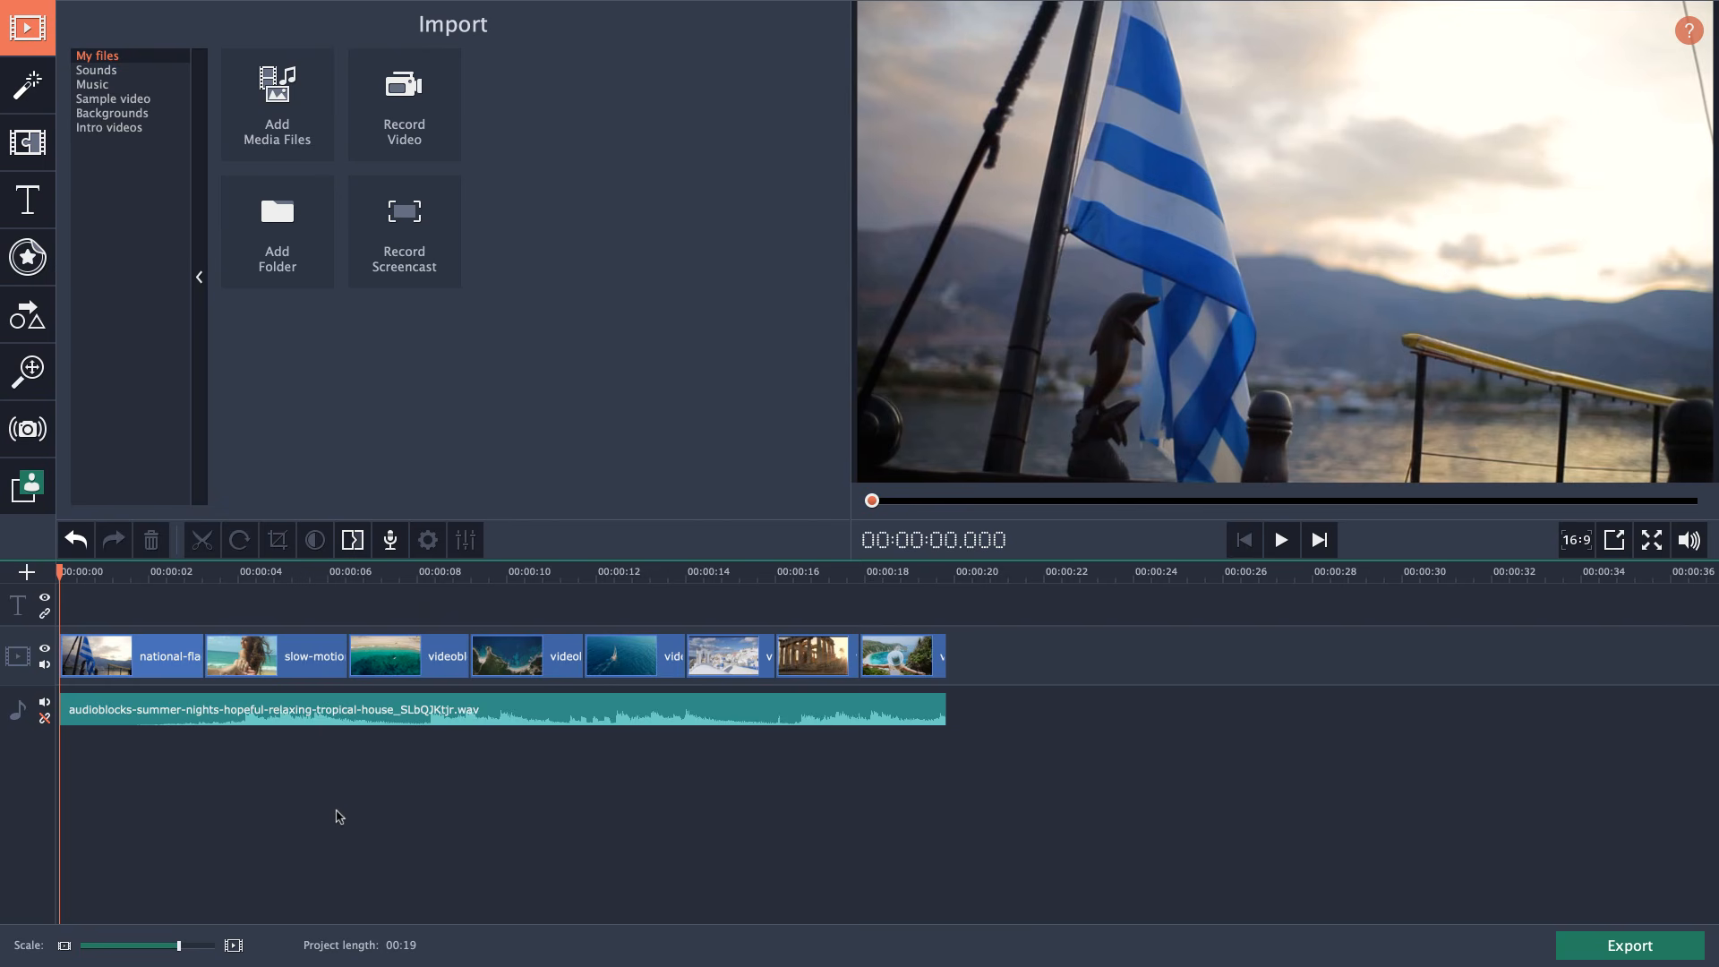
pyautogui.press('space')
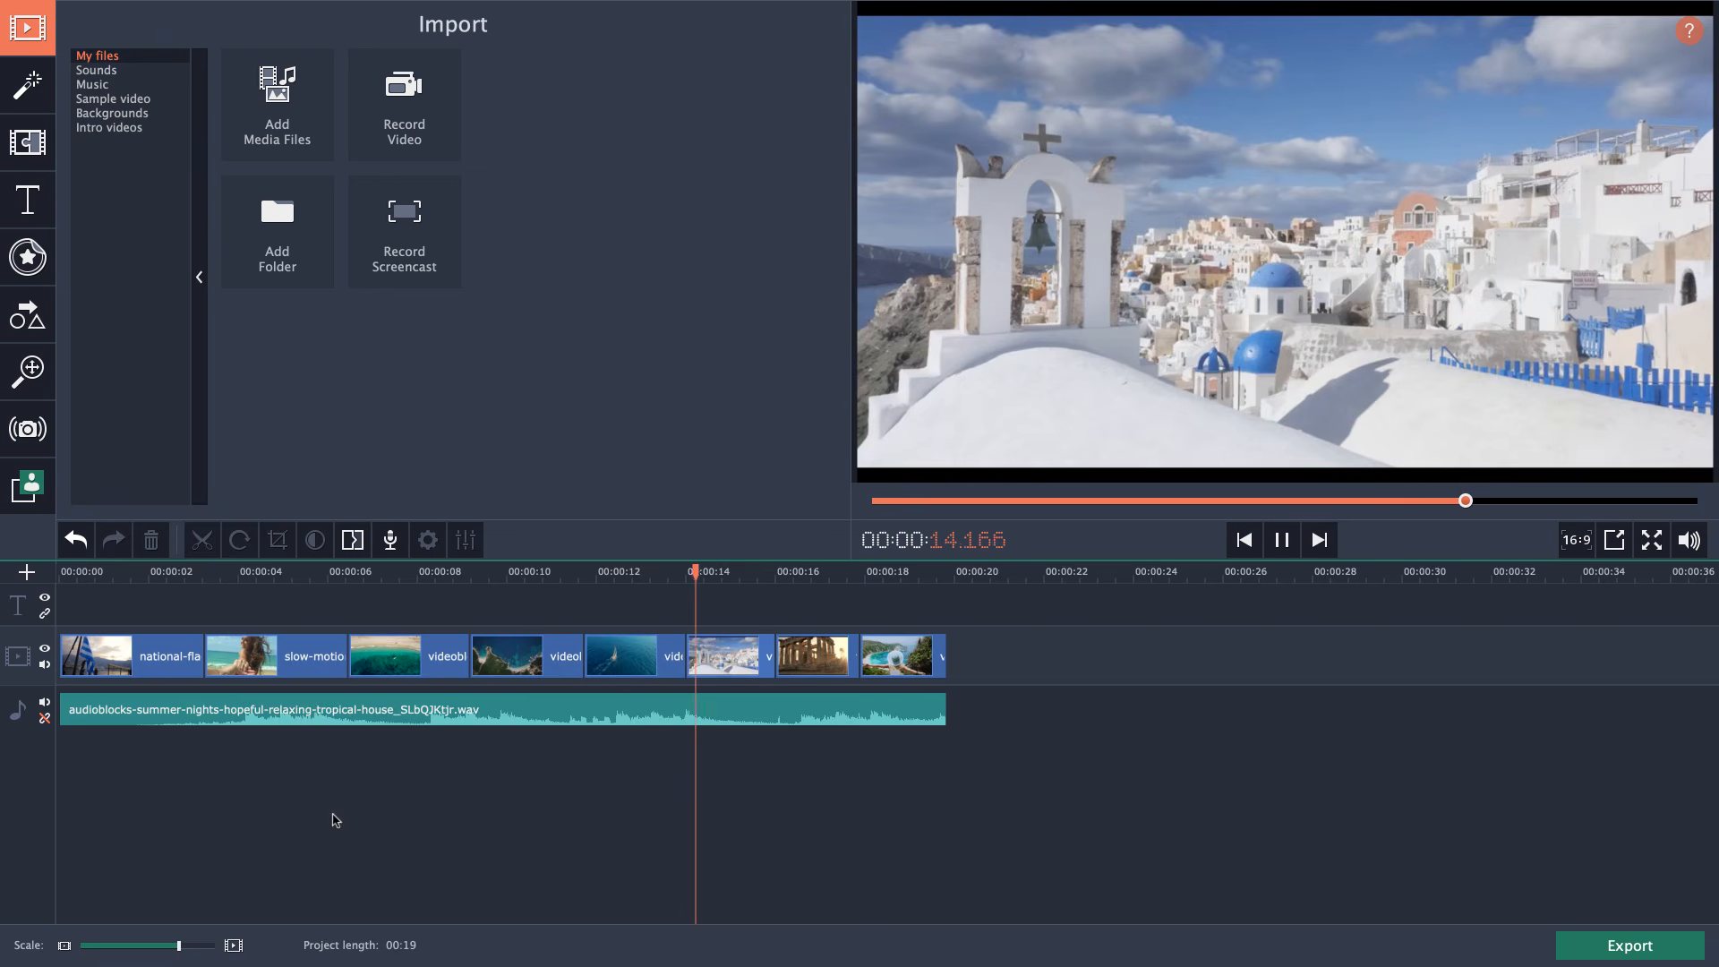
pyautogui.press('space')
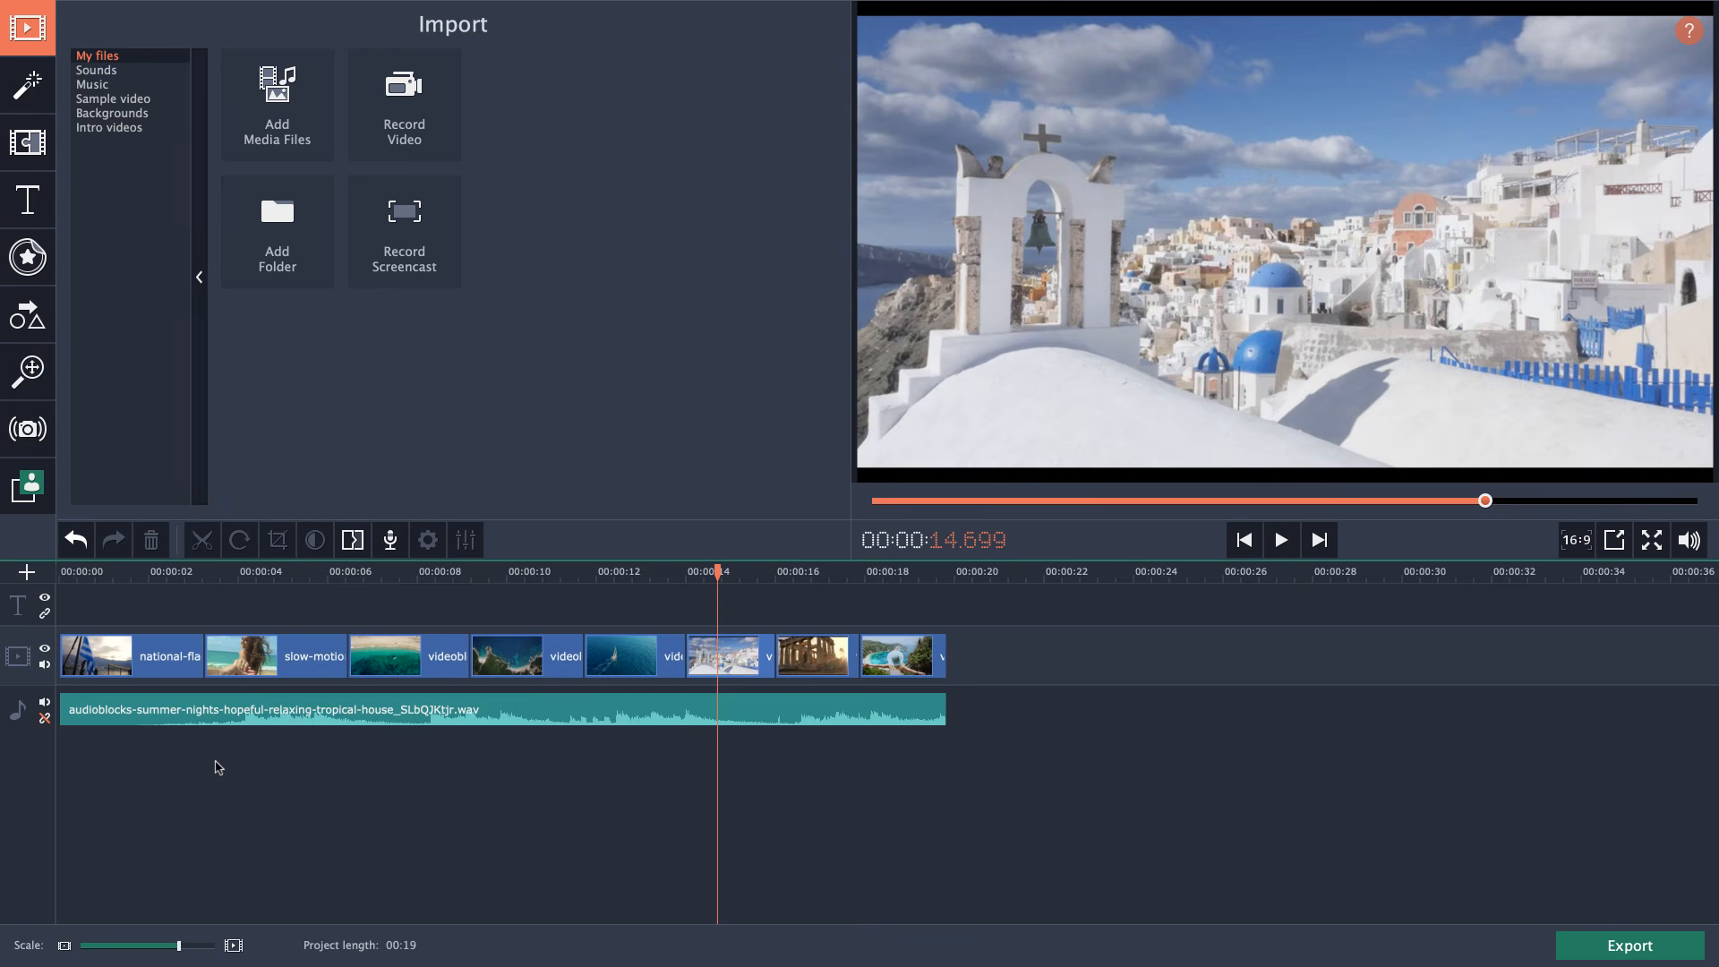
# Trim about 2 seconds off the start of the music track and extend its end to the end of the last clip.
pyautogui.click(202, 720)
pyautogui.click(151, 744)
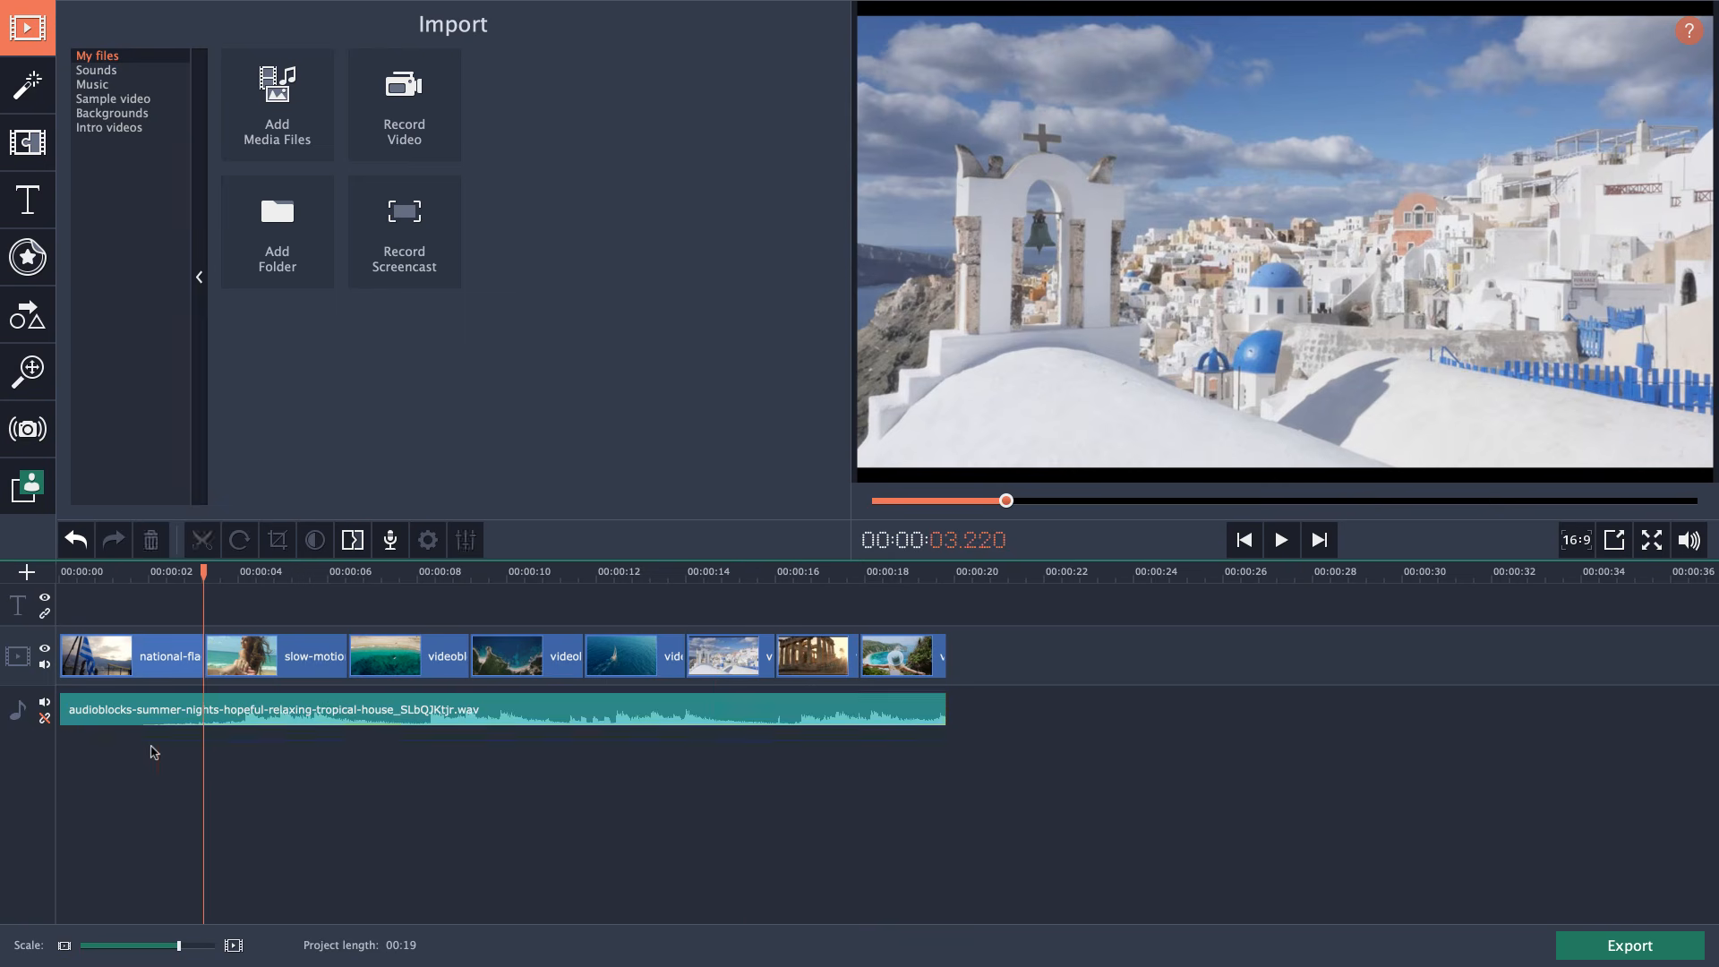
pyautogui.click(179, 708)
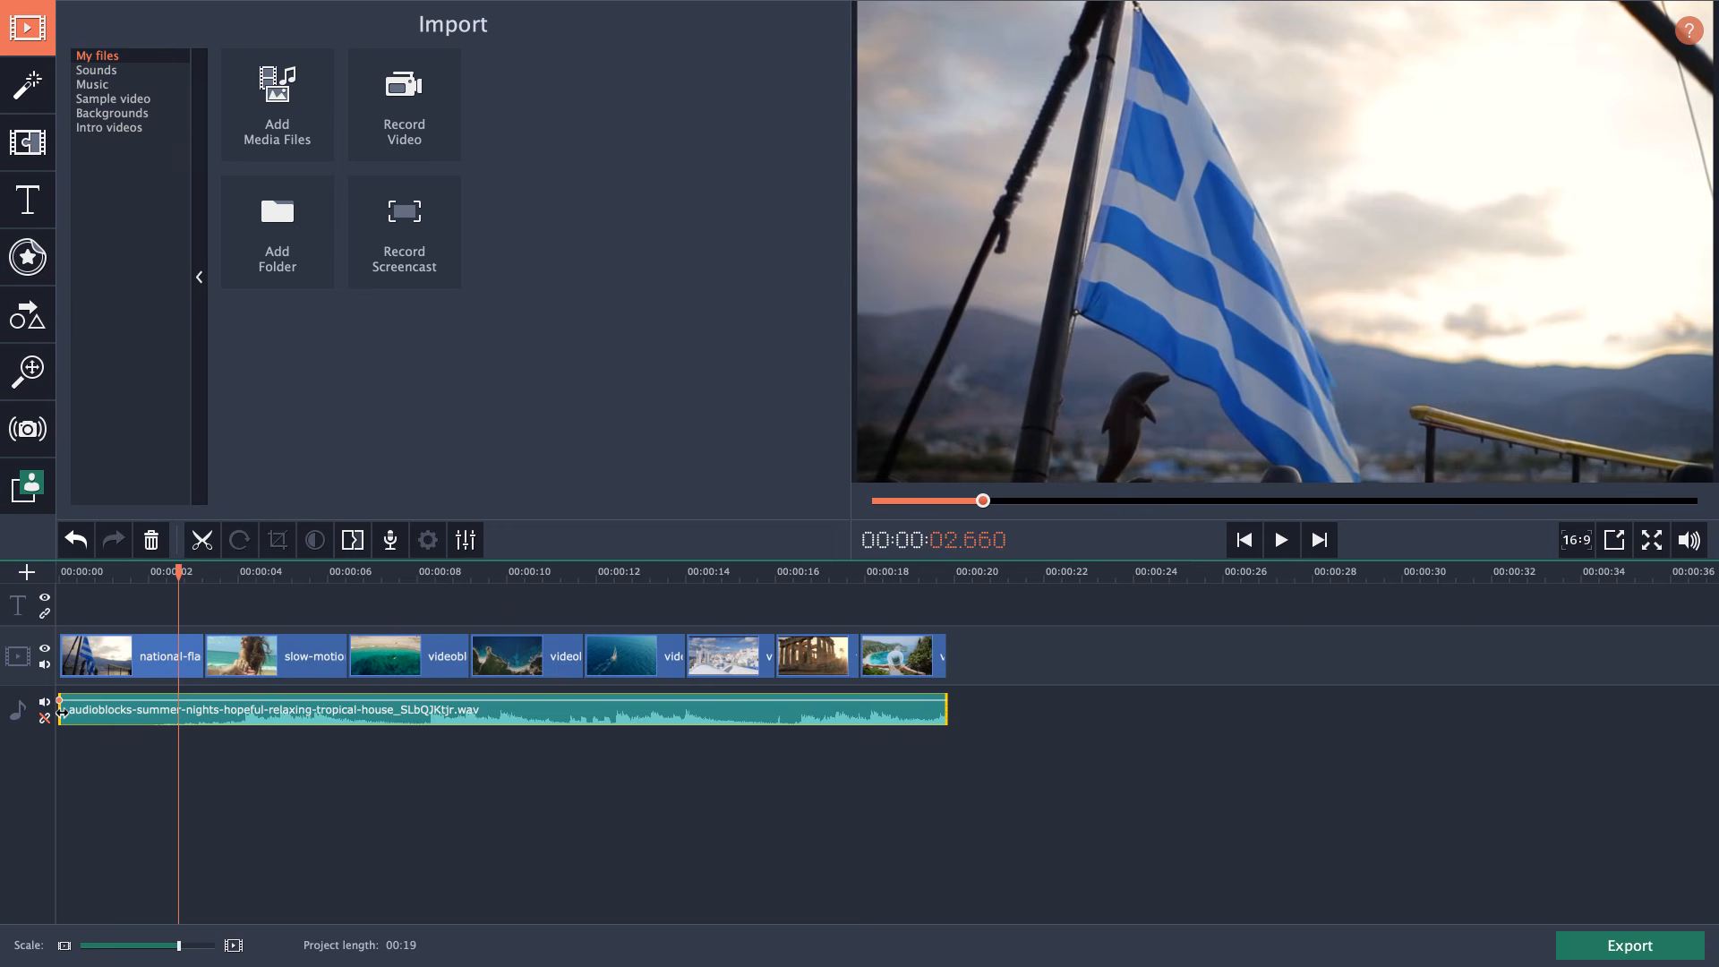
pyautogui.moveTo(62, 714); pyautogui.dragTo(149, 708)
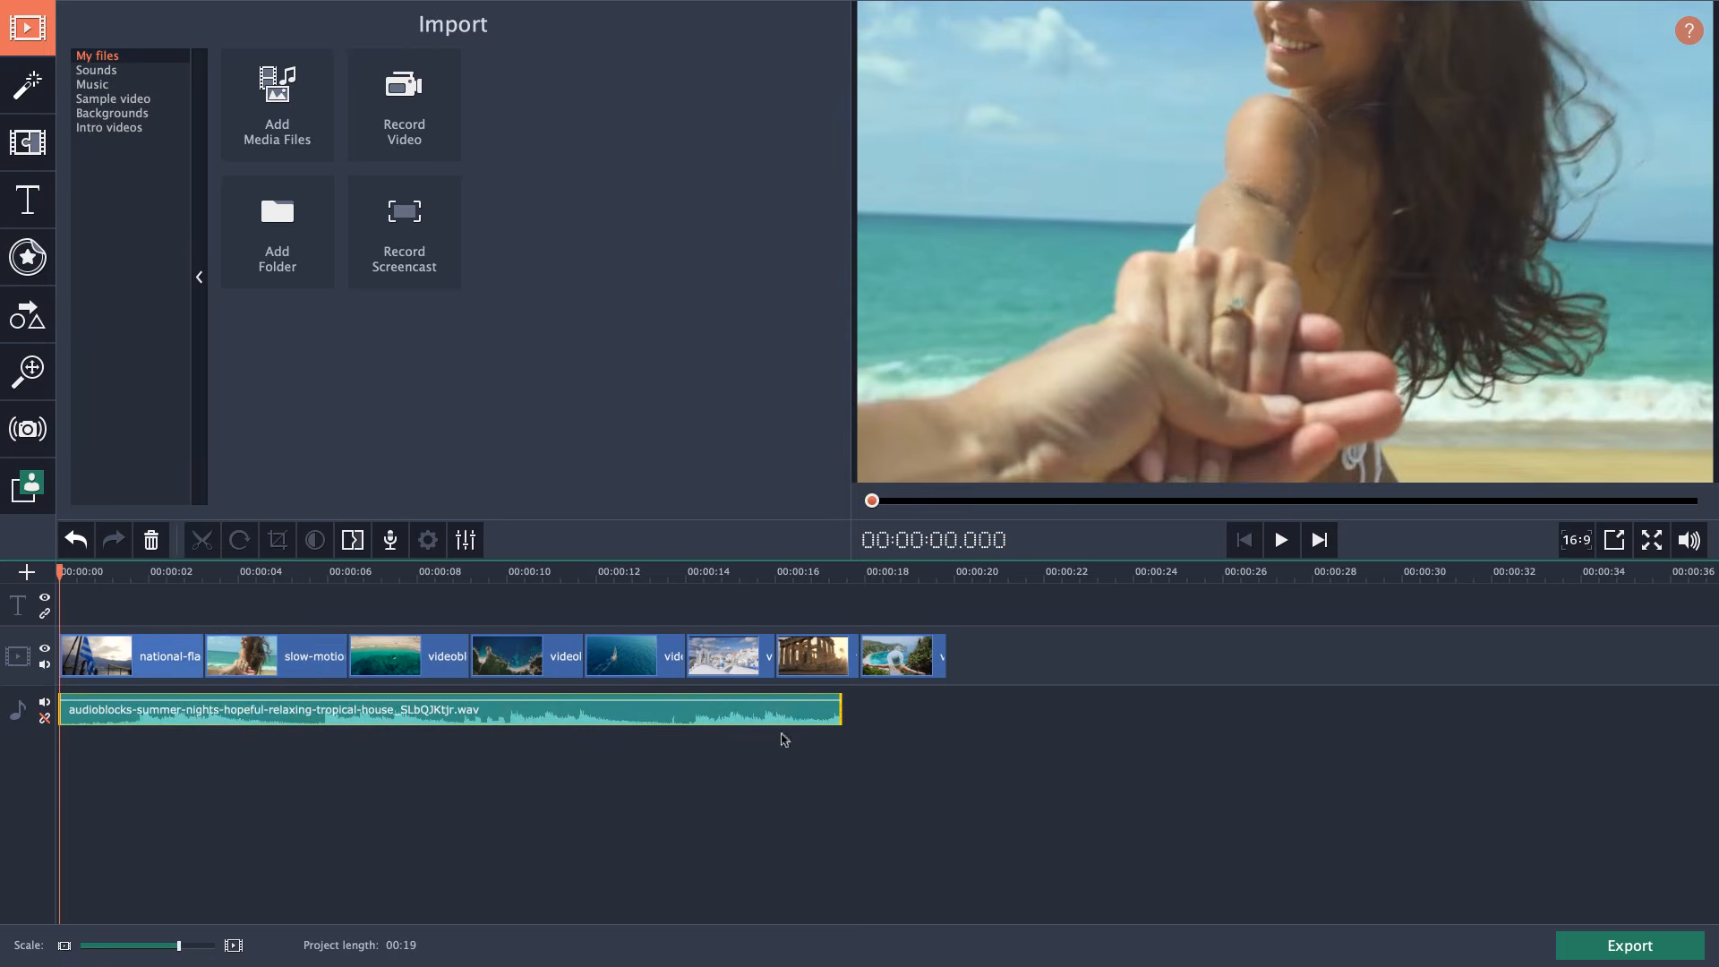
pyautogui.moveTo(841, 712); pyautogui.dragTo(949, 712)
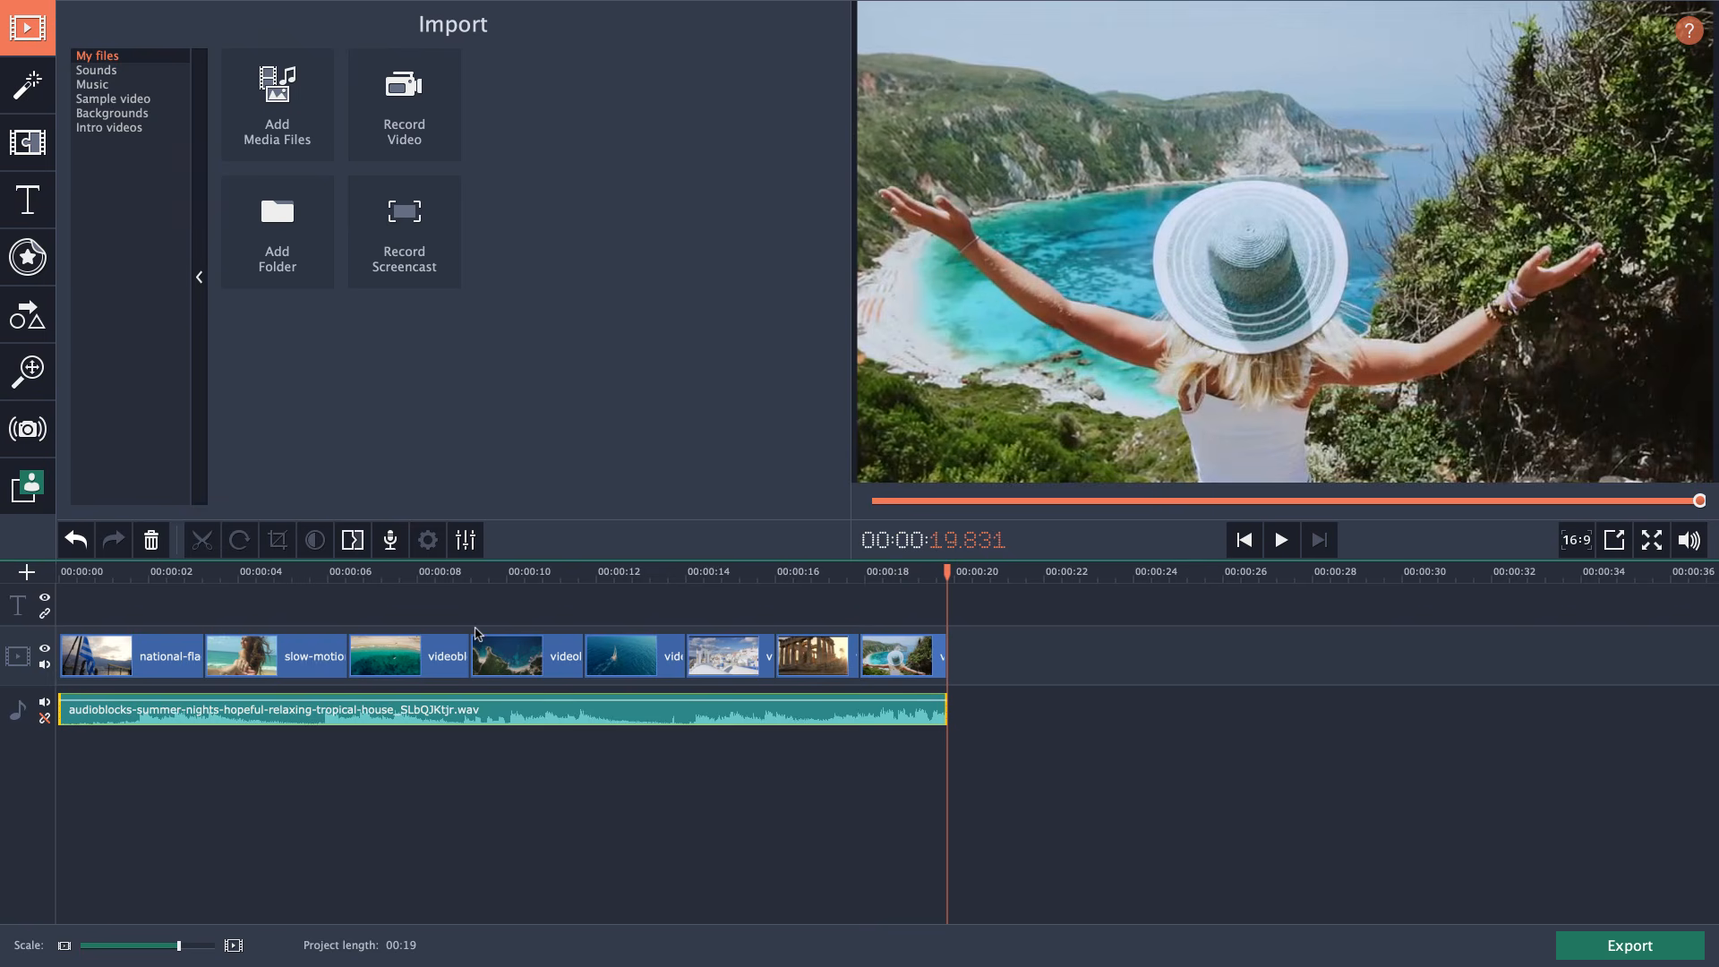
# Reorder the video clips so the aerial boat clip and the Santorini clip follow the flag clip, ahead of the beach woman clip.
pyautogui.click(282, 584)
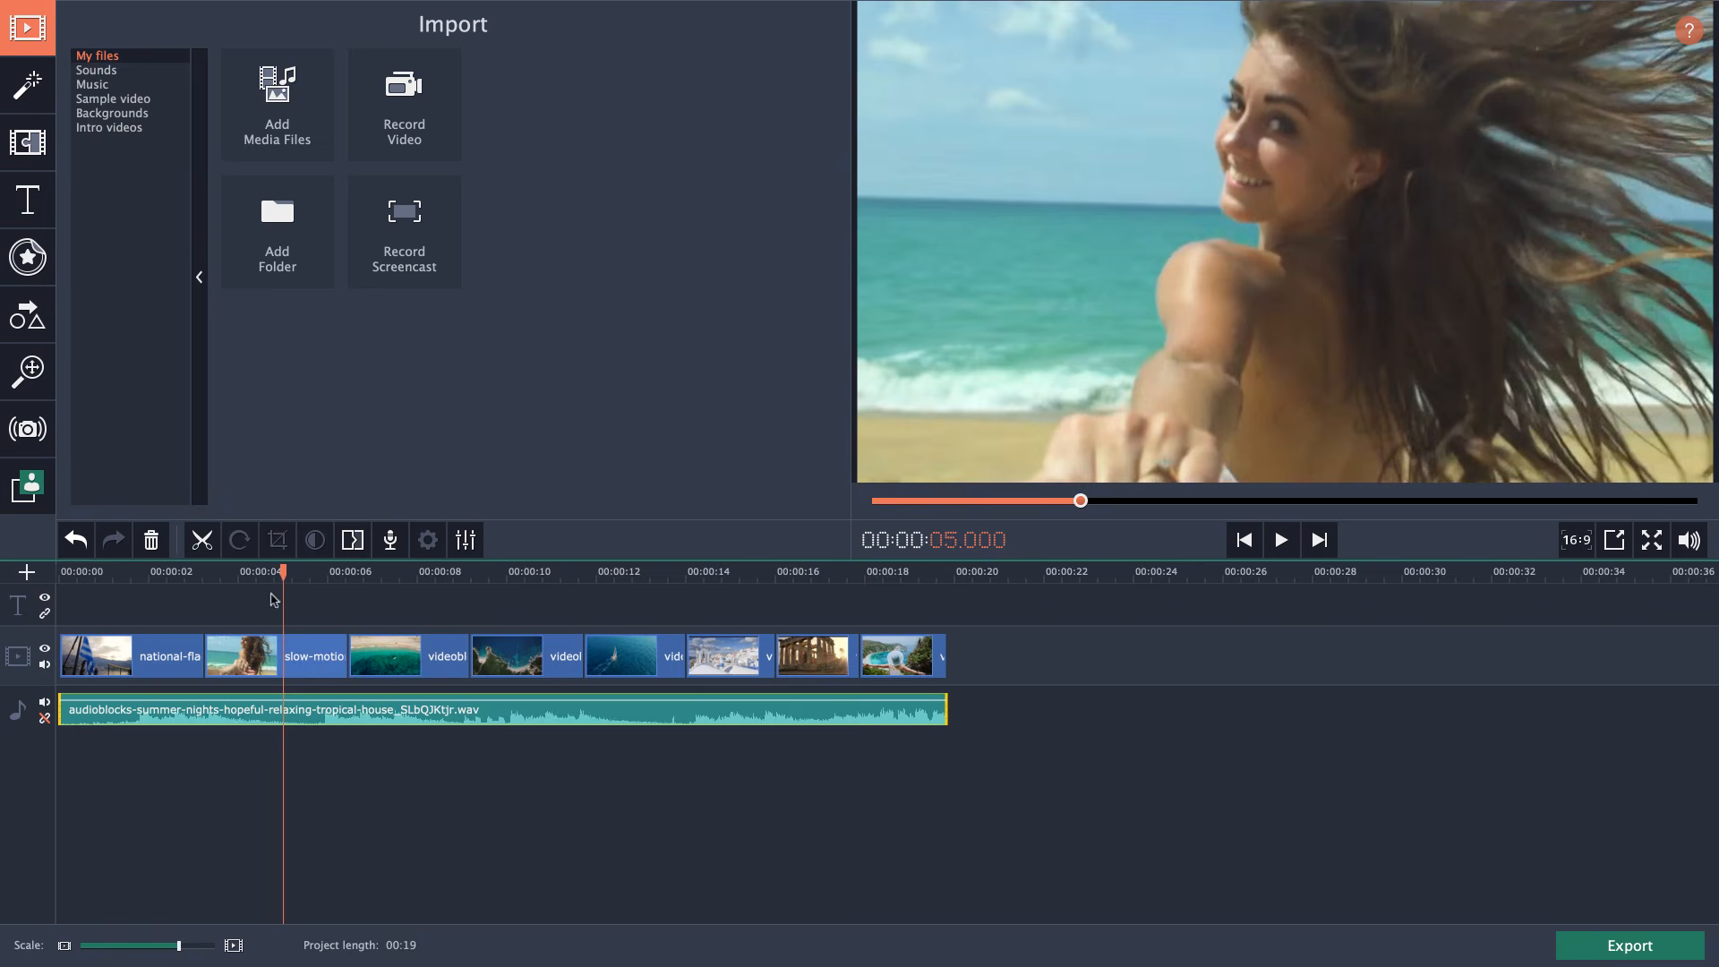
pyautogui.click(395, 654)
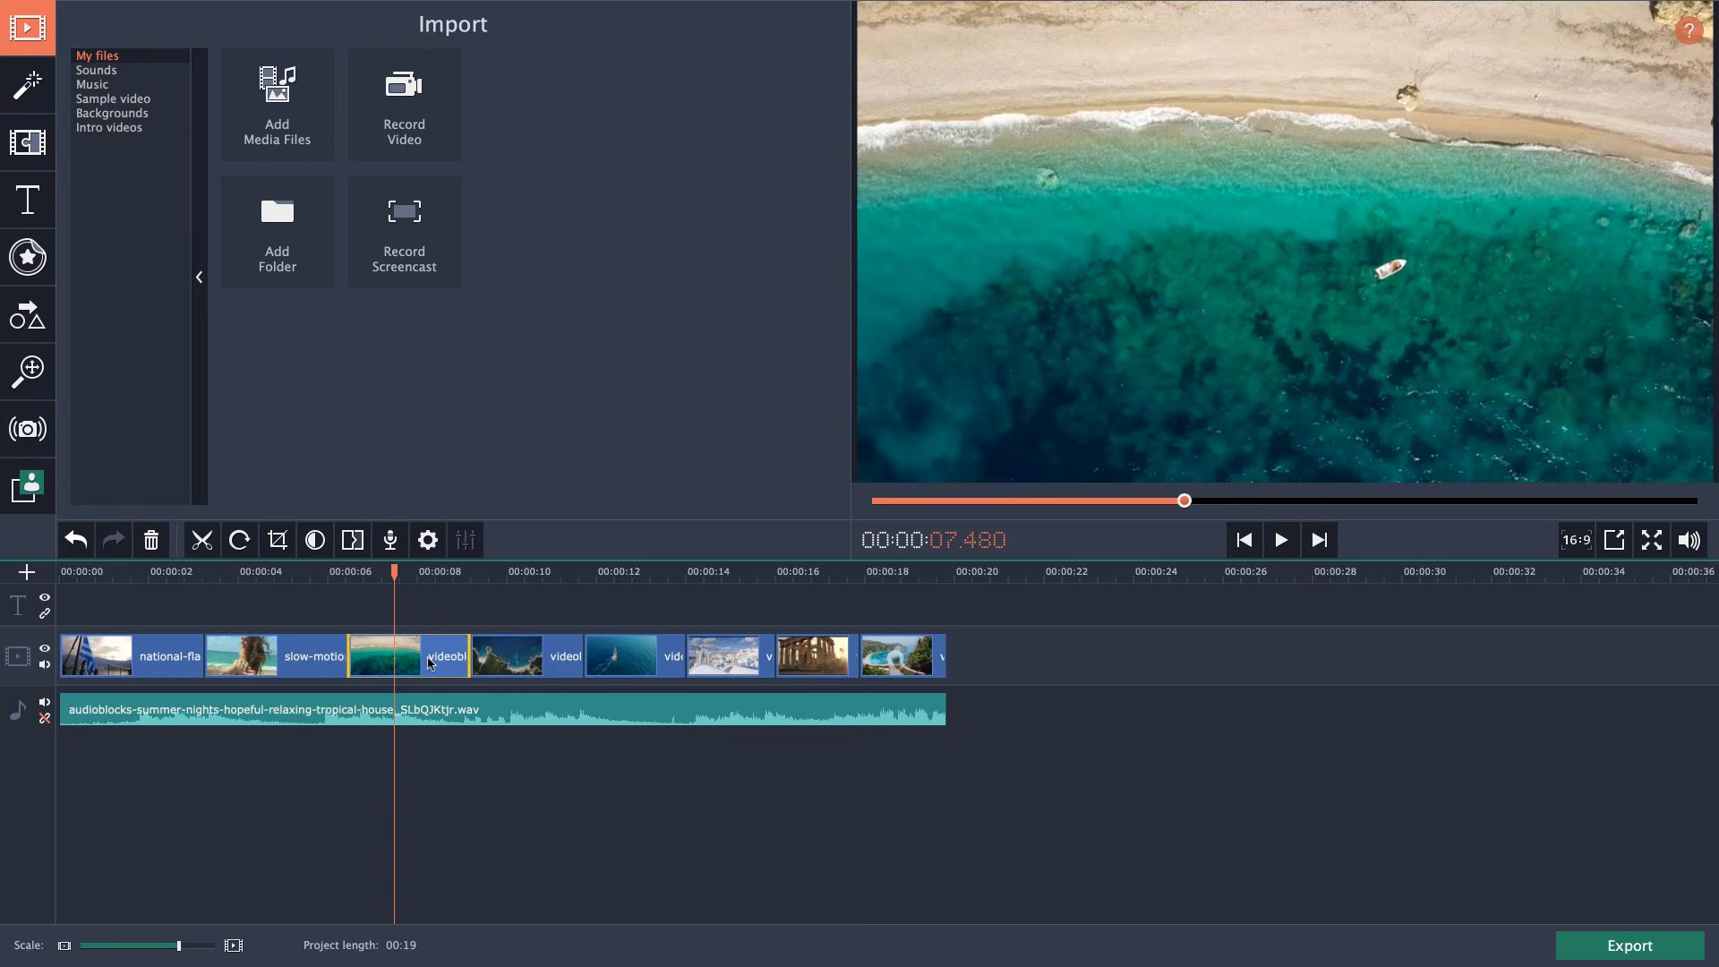
pyautogui.moveTo(431, 663); pyautogui.dragTo(501, 667)
pyautogui.moveTo(689, 667); pyautogui.dragTo(351, 659)
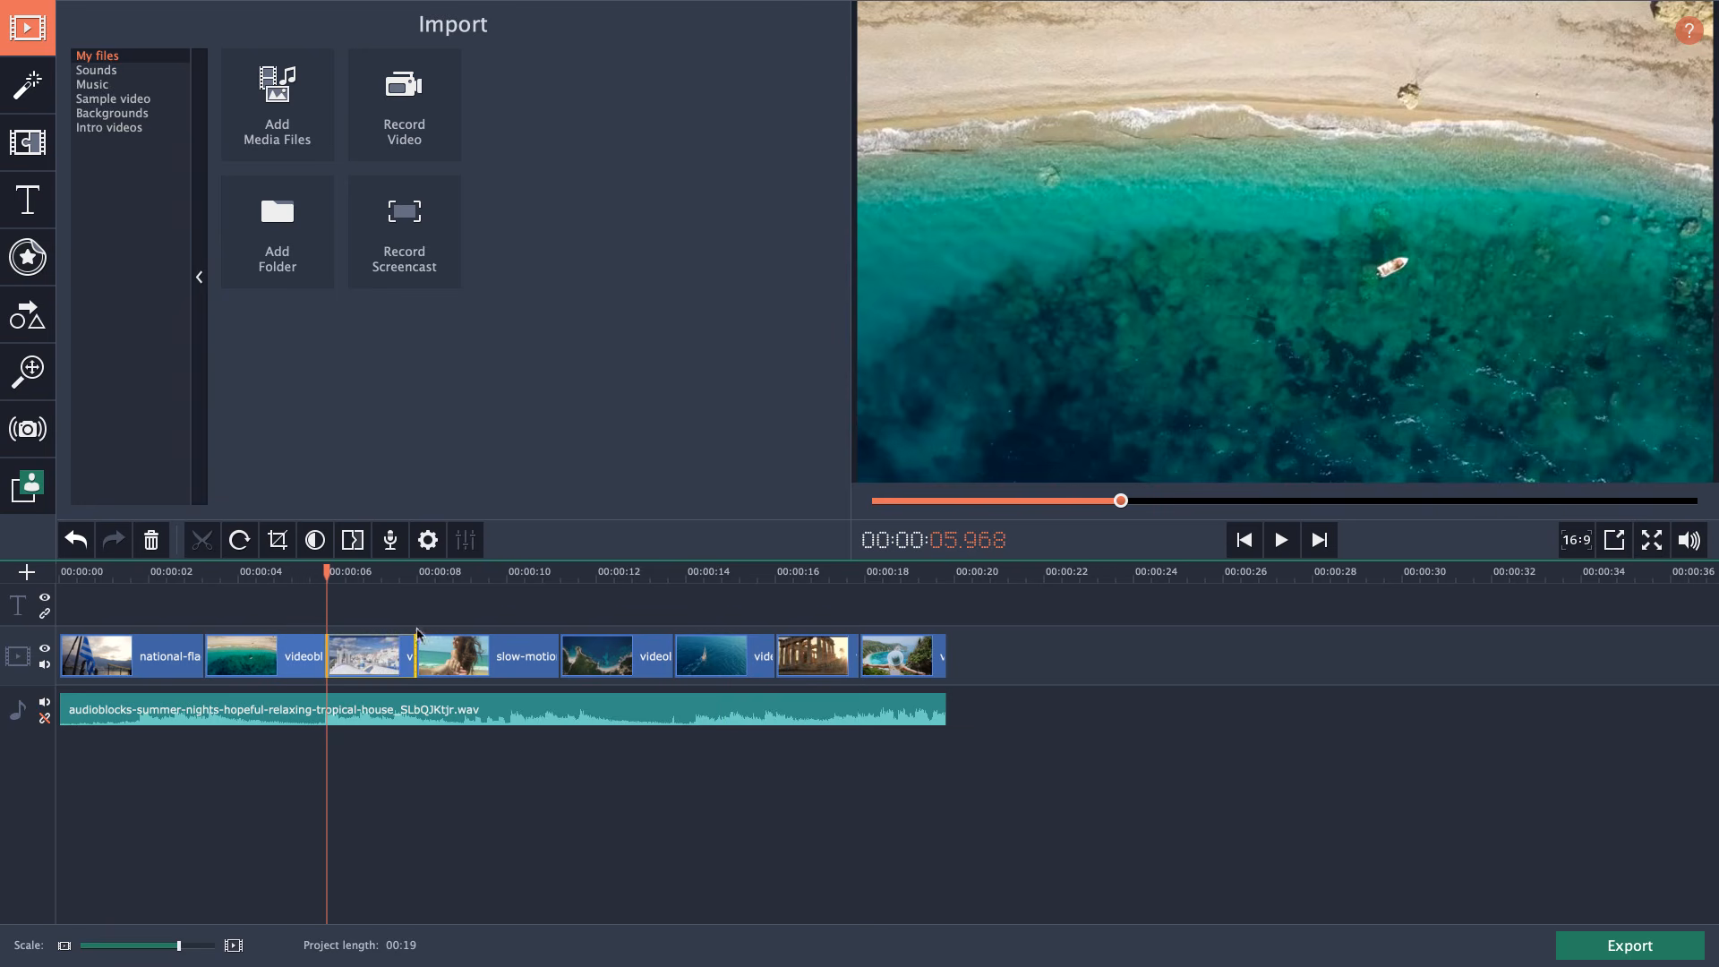
pyautogui.click(537, 630)
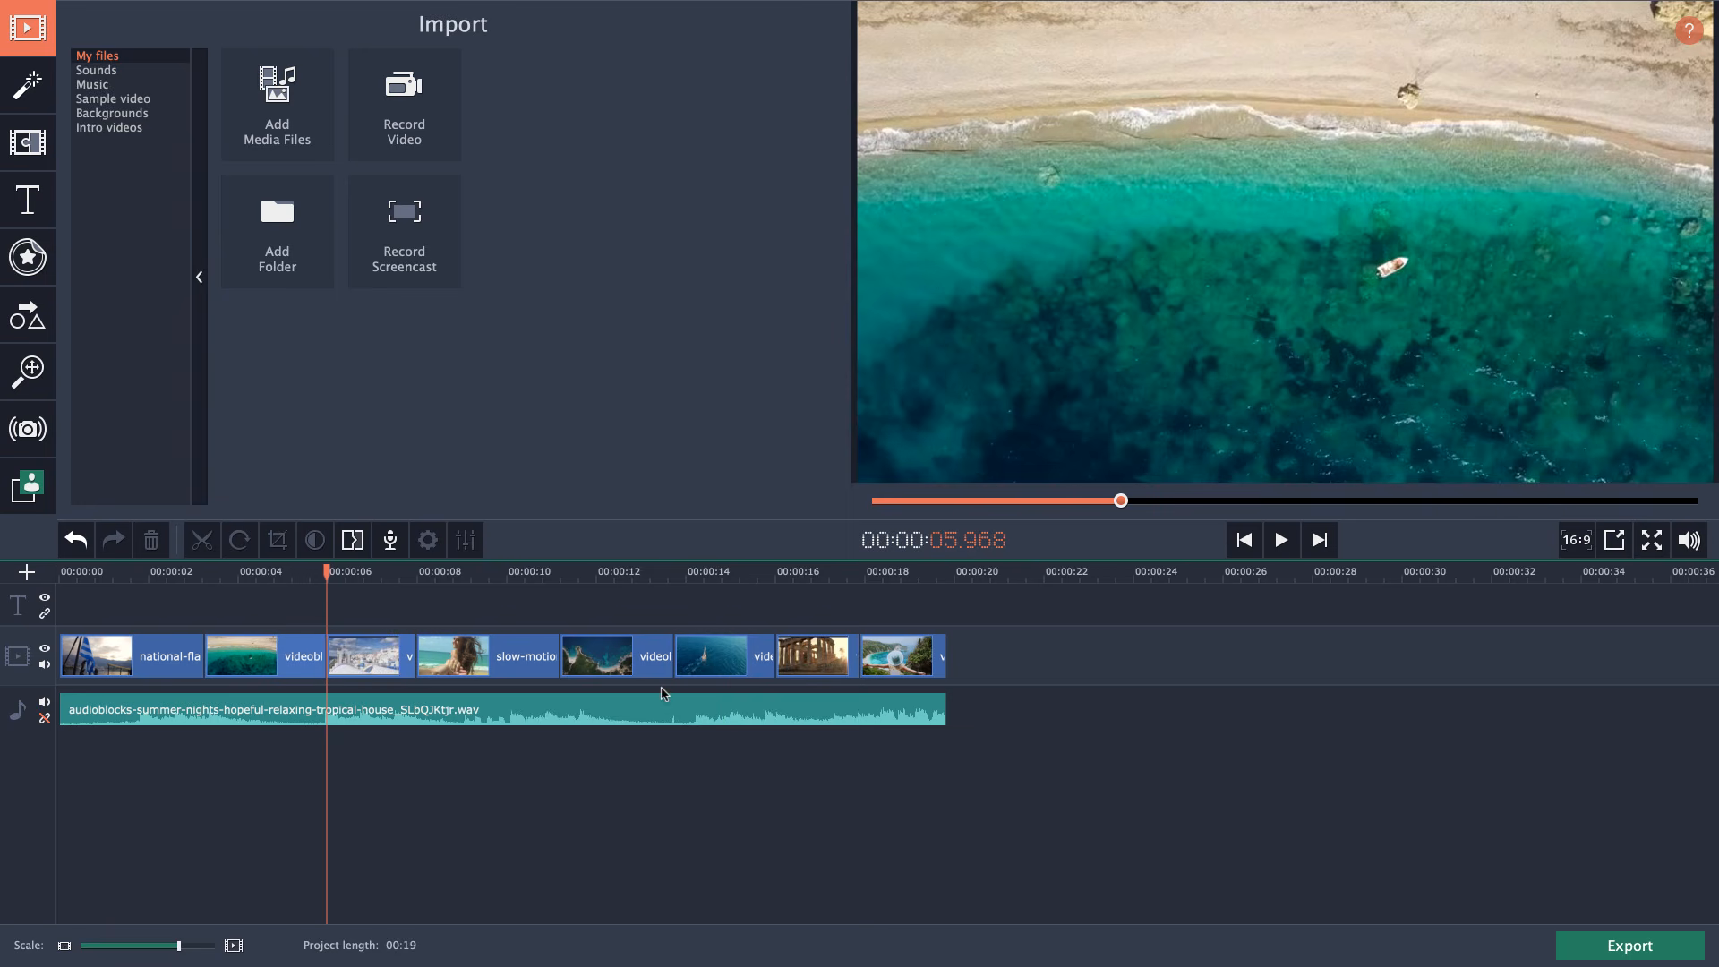
pyautogui.click(436, 656)
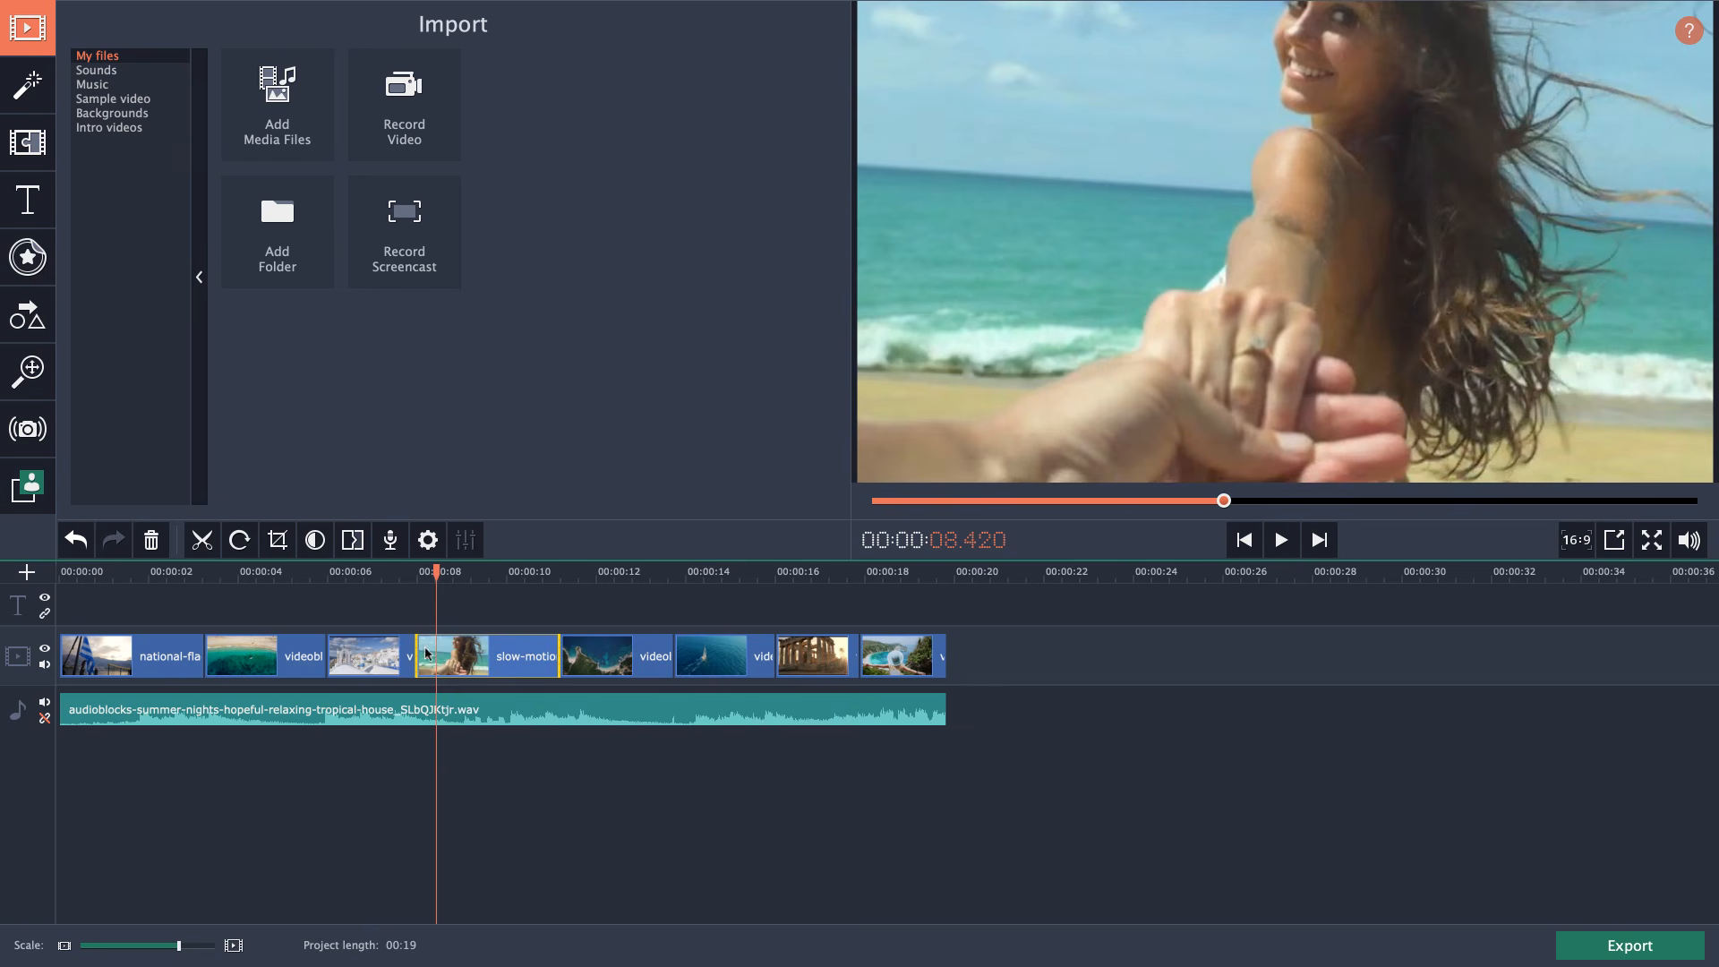
pyautogui.click(257, 669)
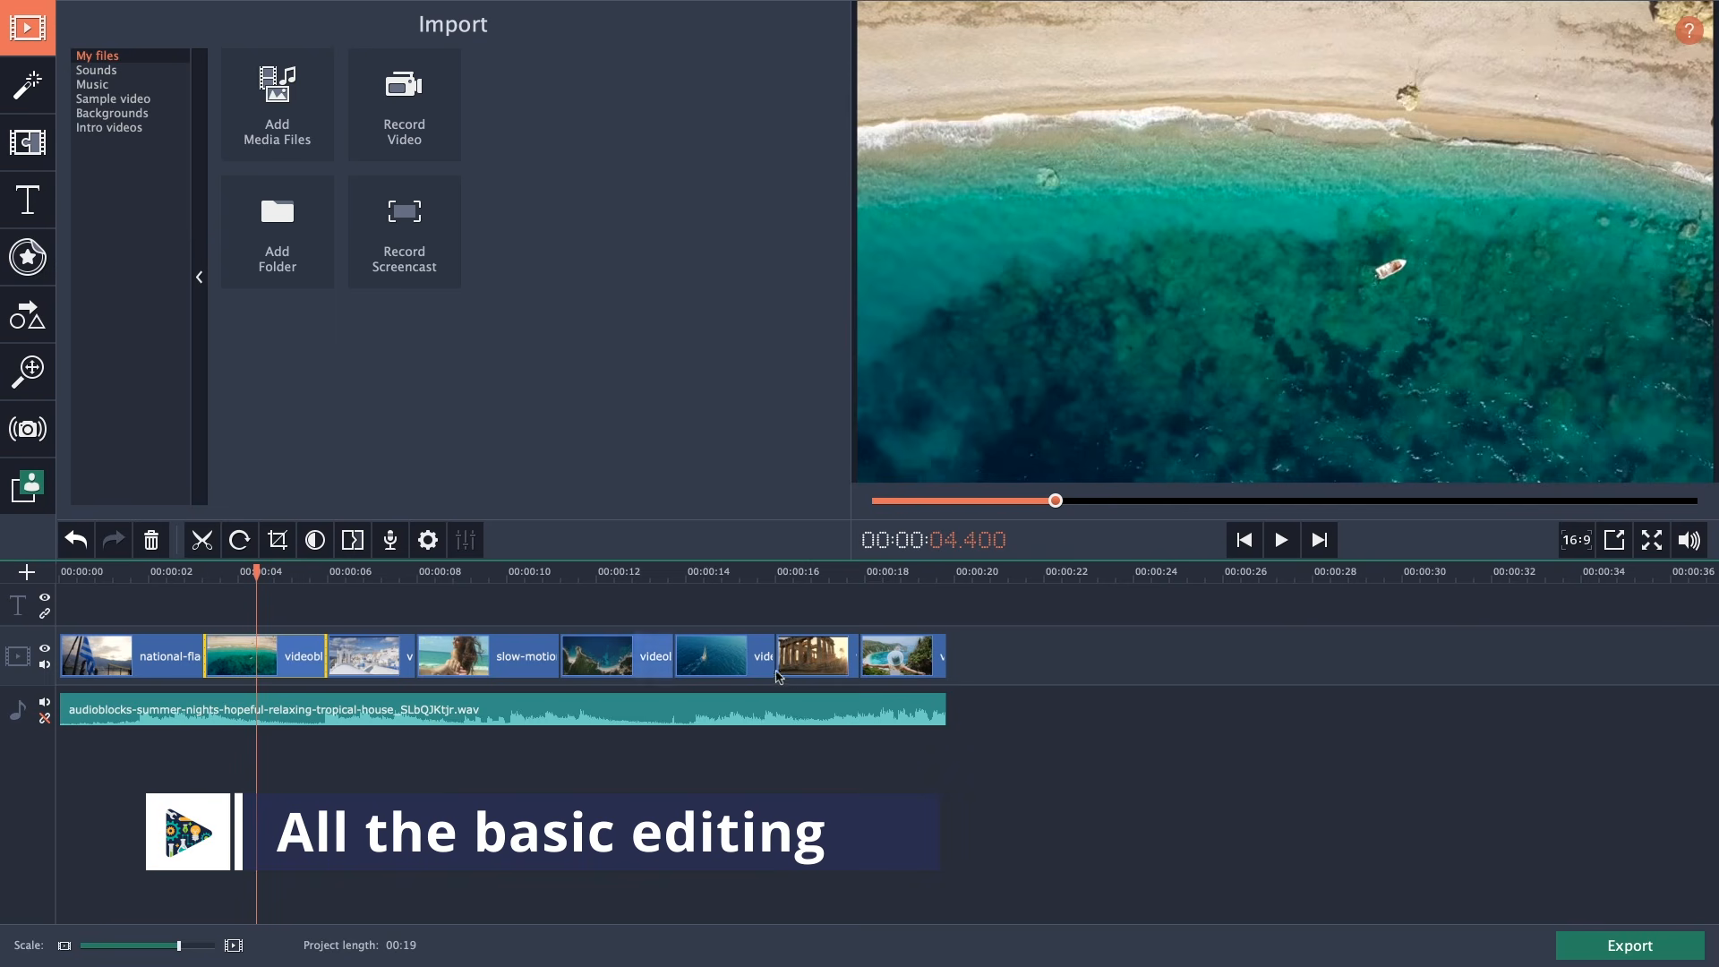
pyautogui.click(607, 663)
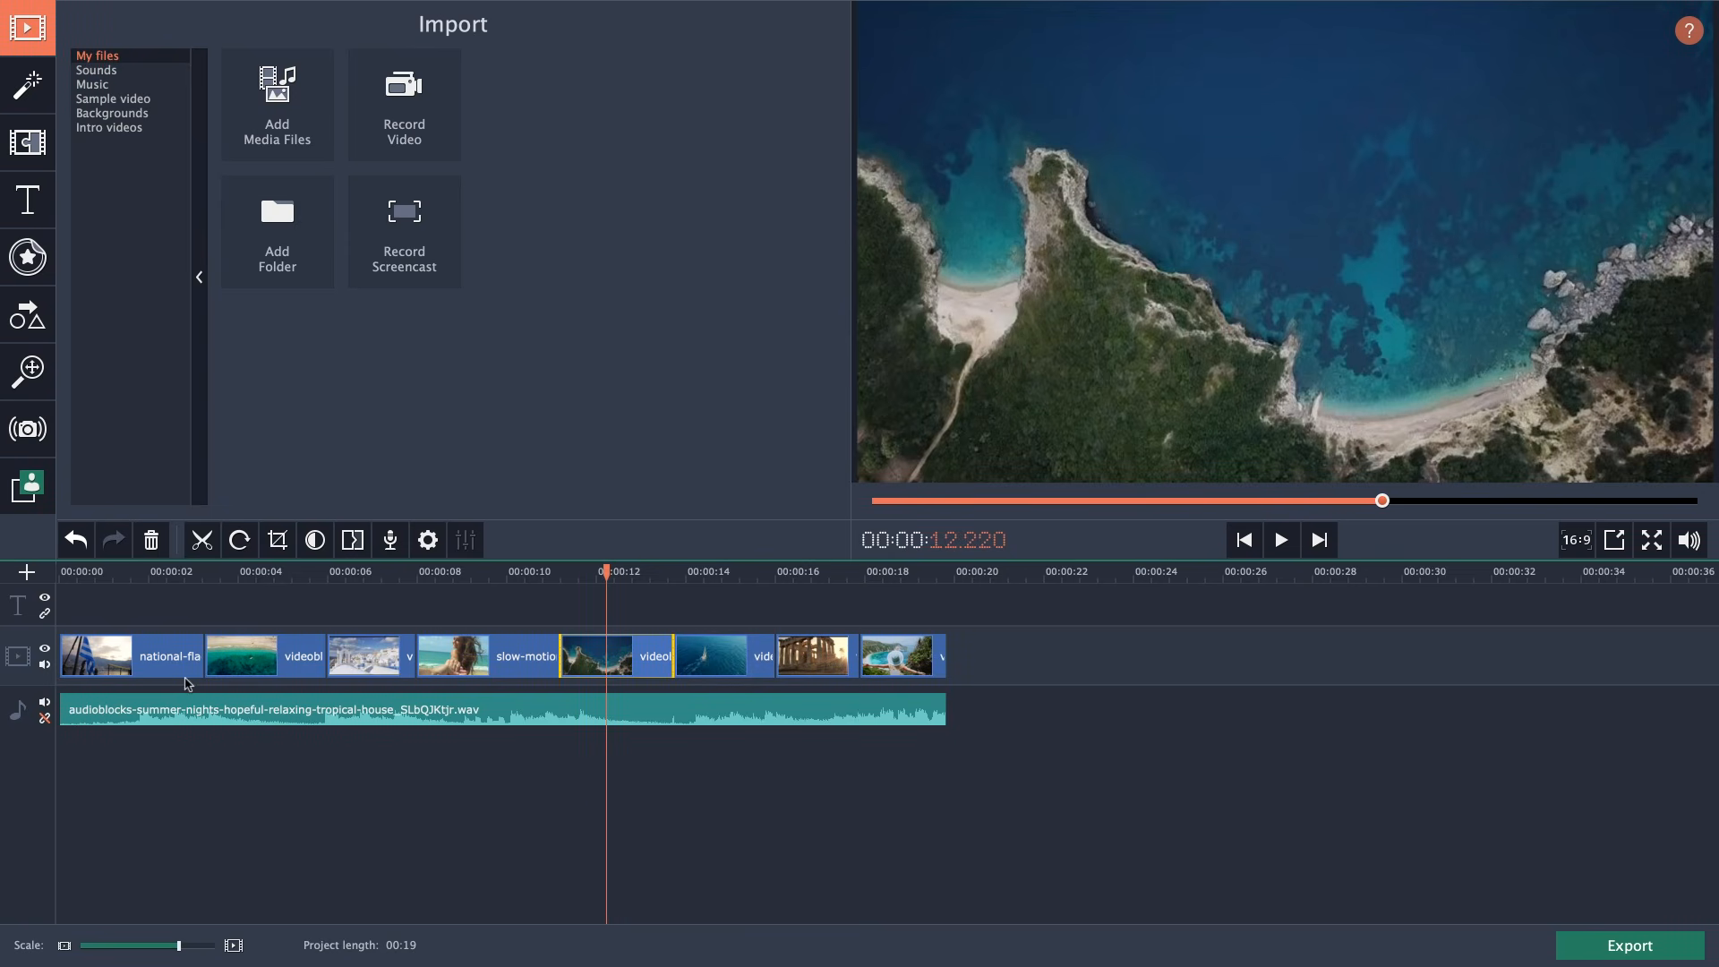
pyautogui.click(441, 624)
pyautogui.click(374, 573)
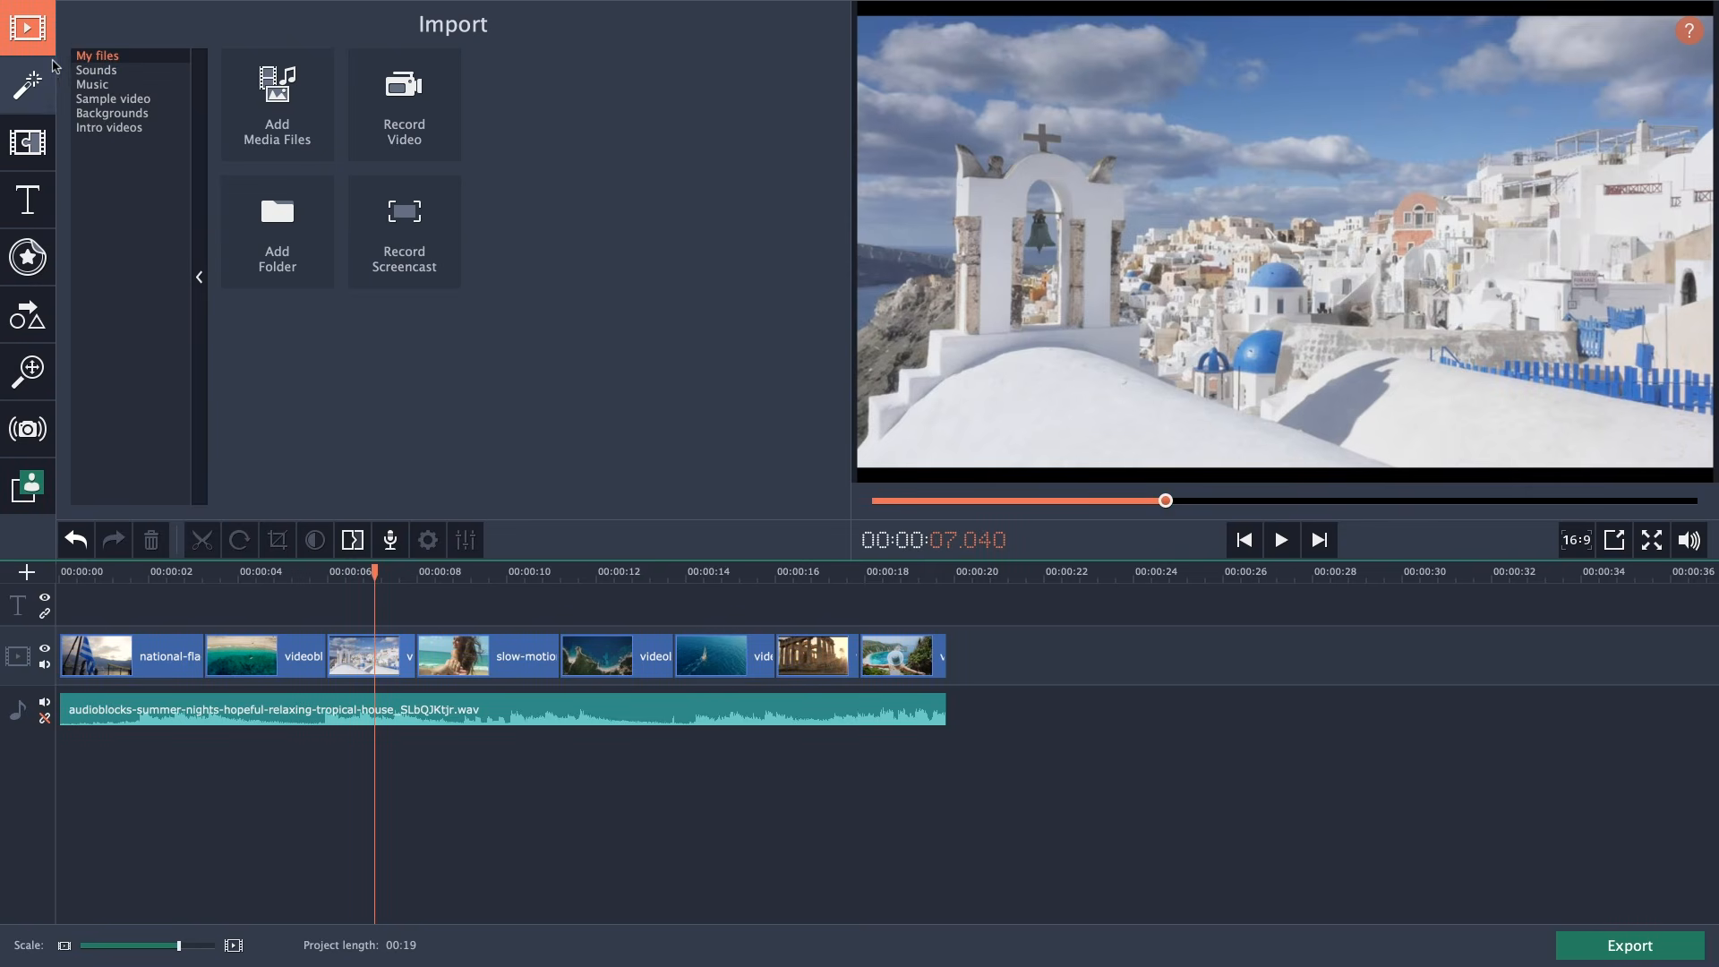
# Browse the featured, adjustment and artistic filters and preview Sharpen – high, the two-way Flip, horizontal Mirror and Kaleidoscope.
pyautogui.click(32, 91)
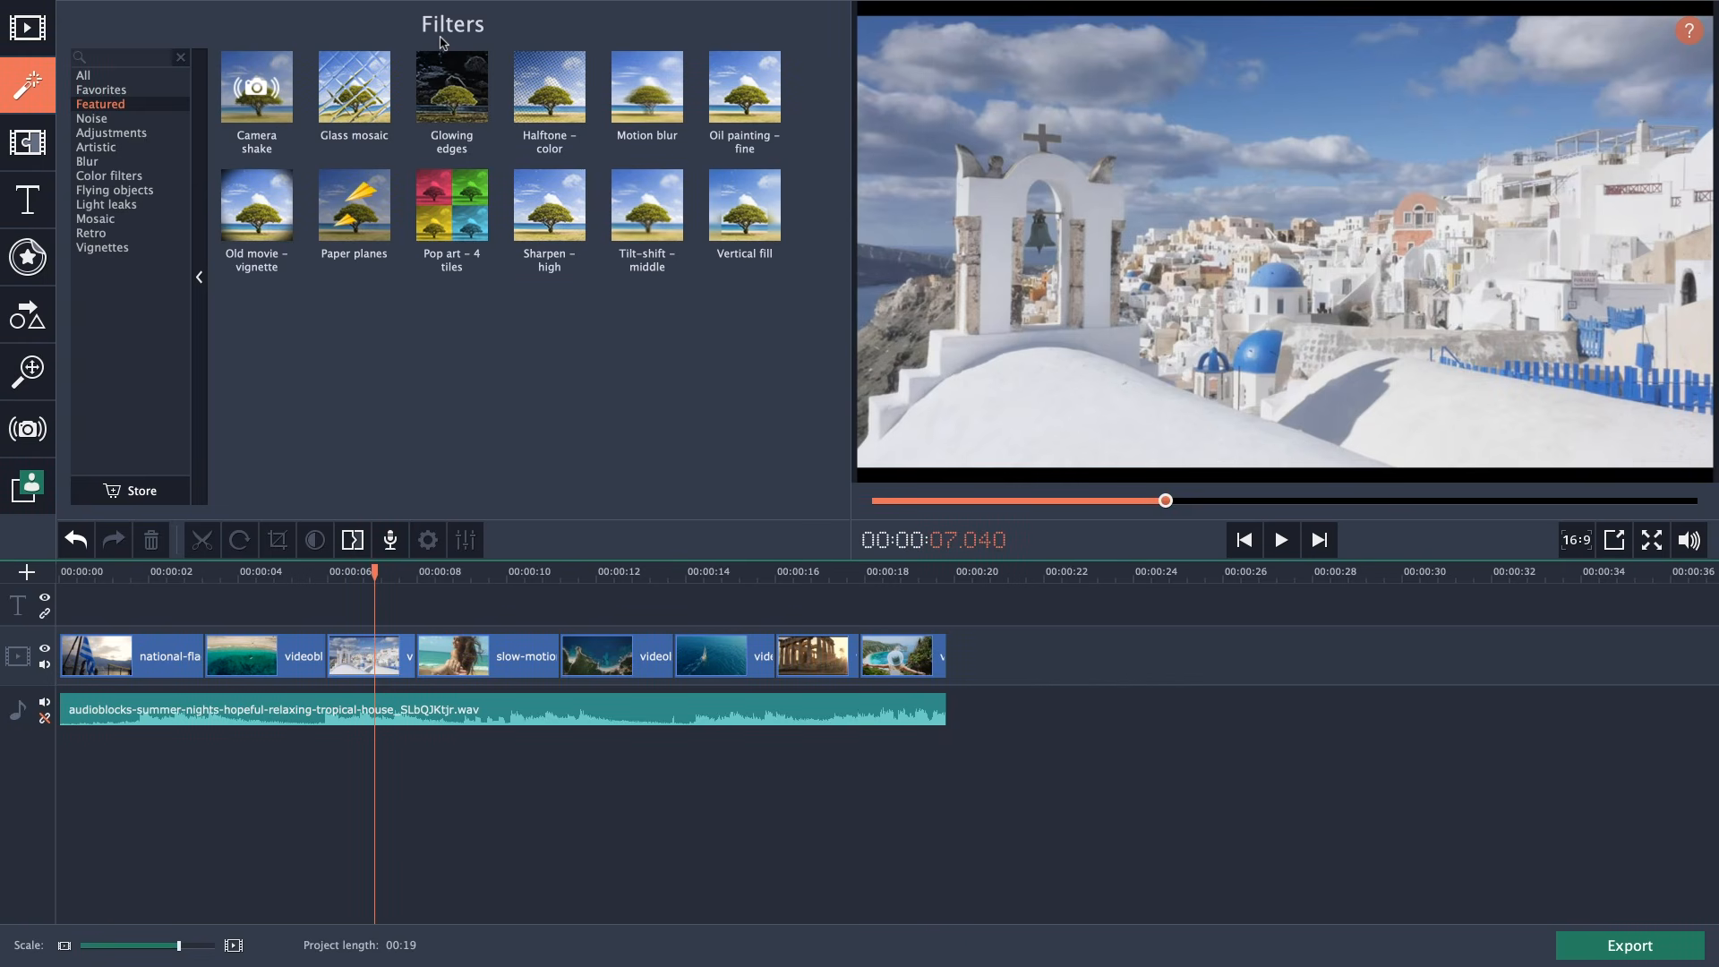
pyautogui.click(548, 204)
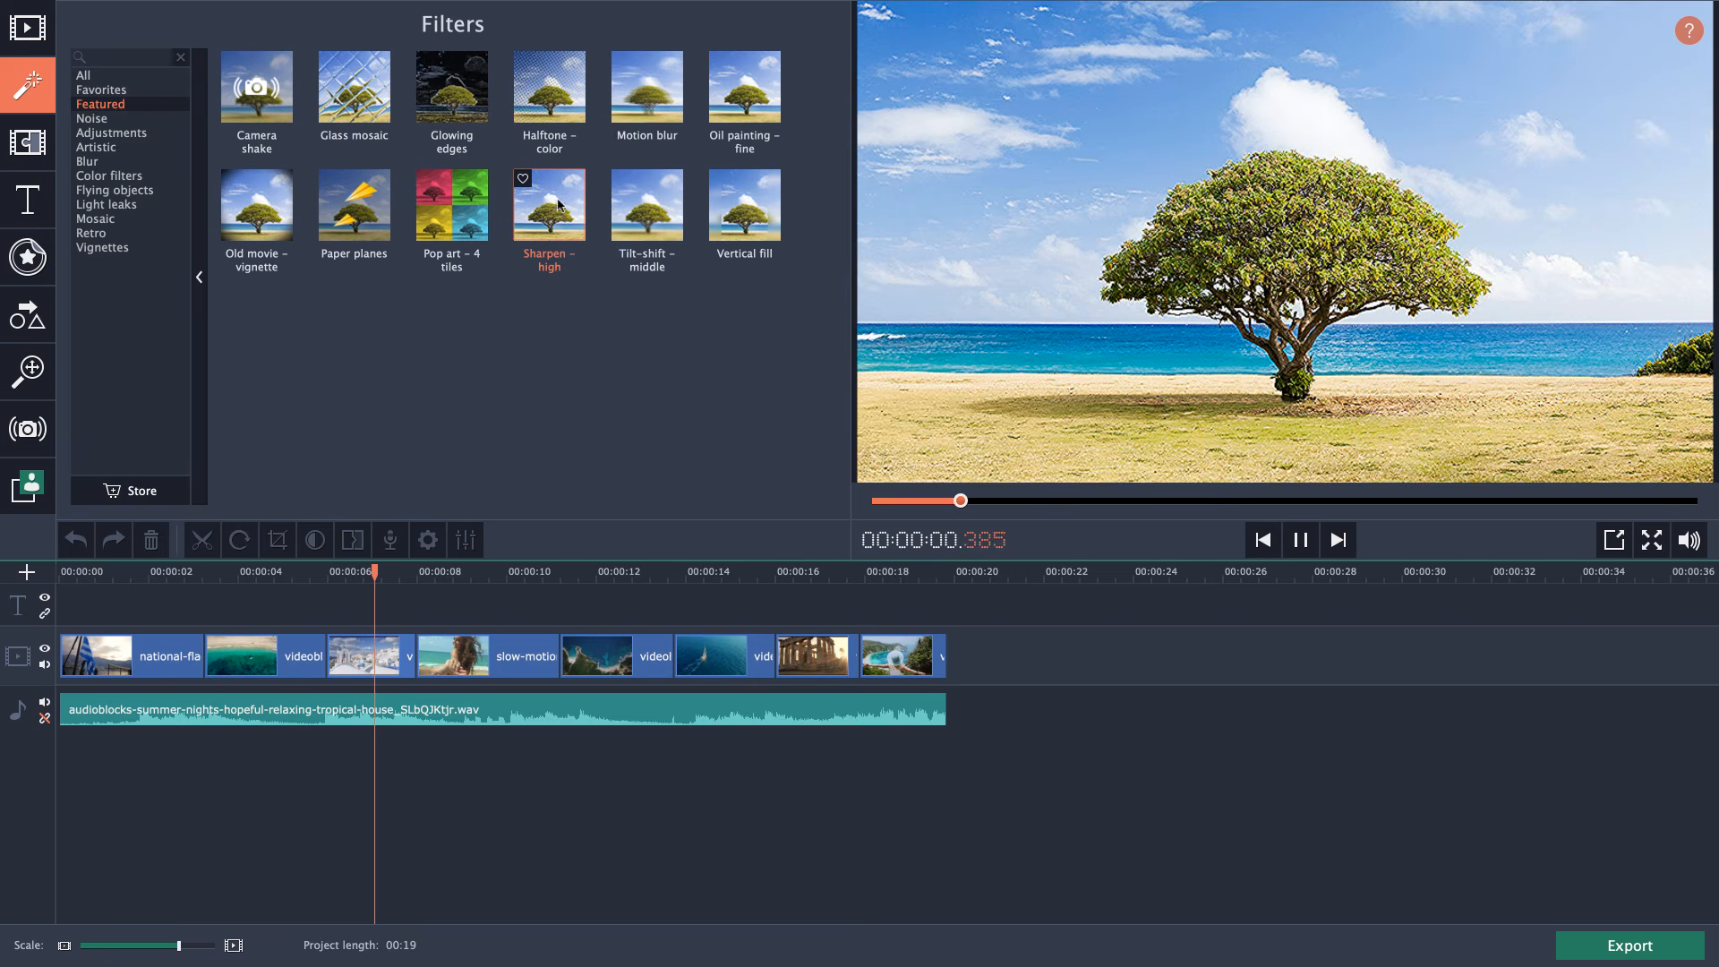
pyautogui.click(103, 134)
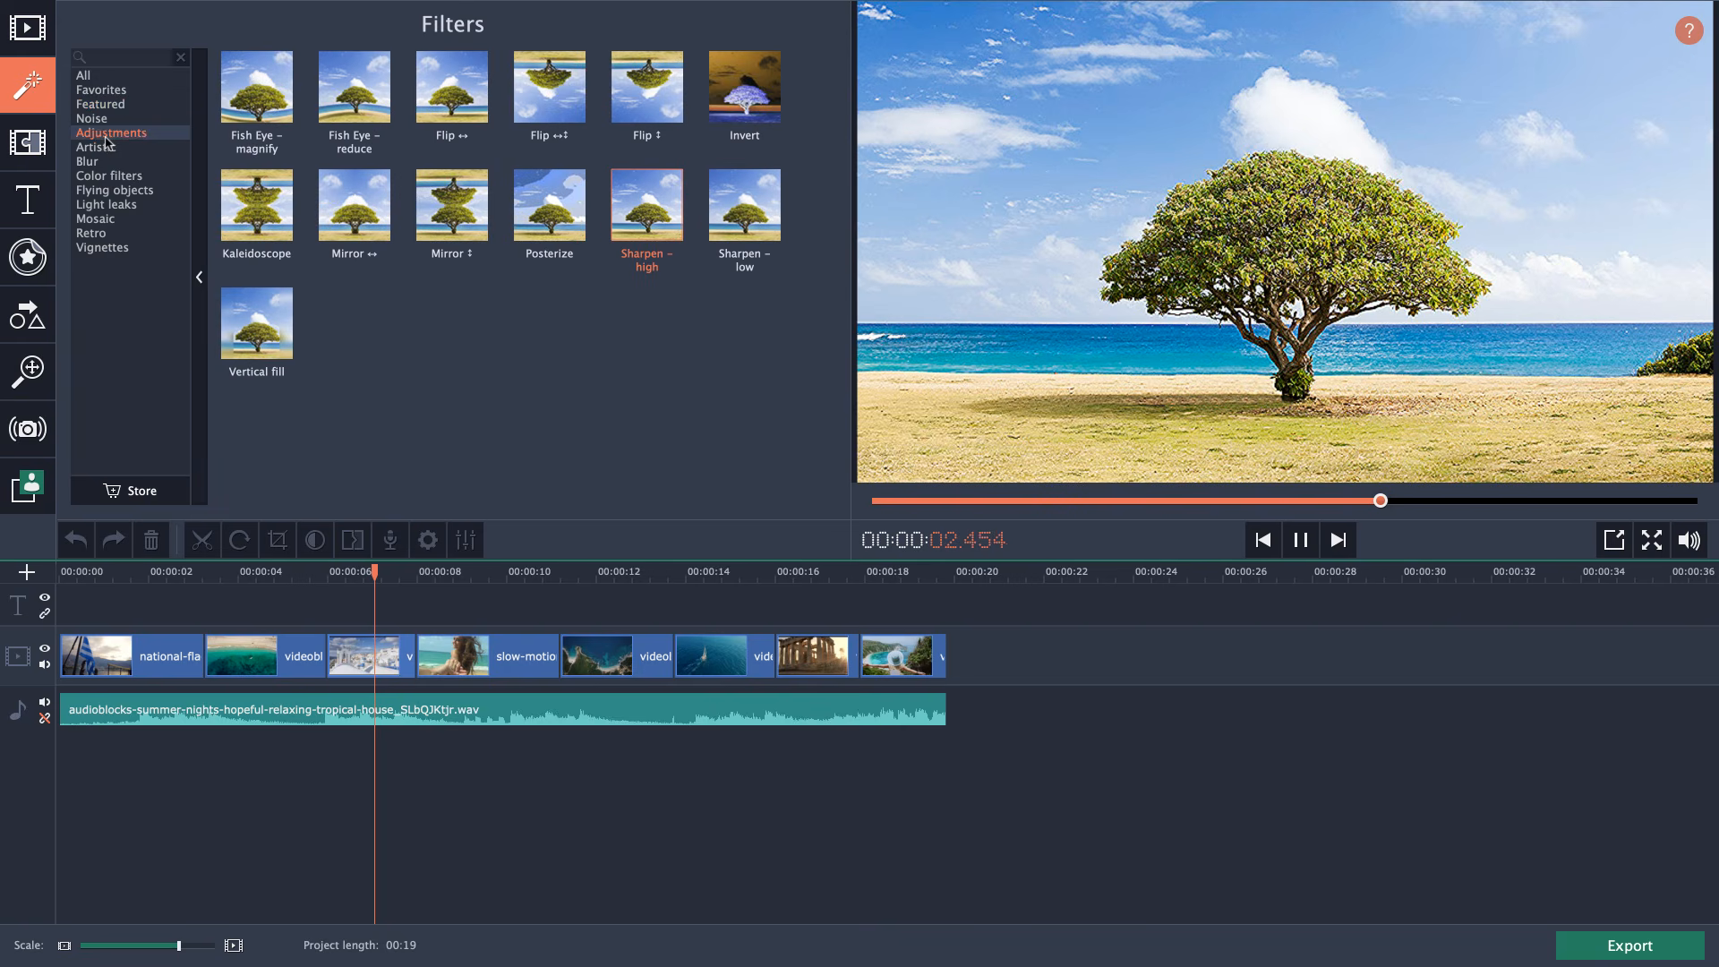
pyautogui.click(99, 147)
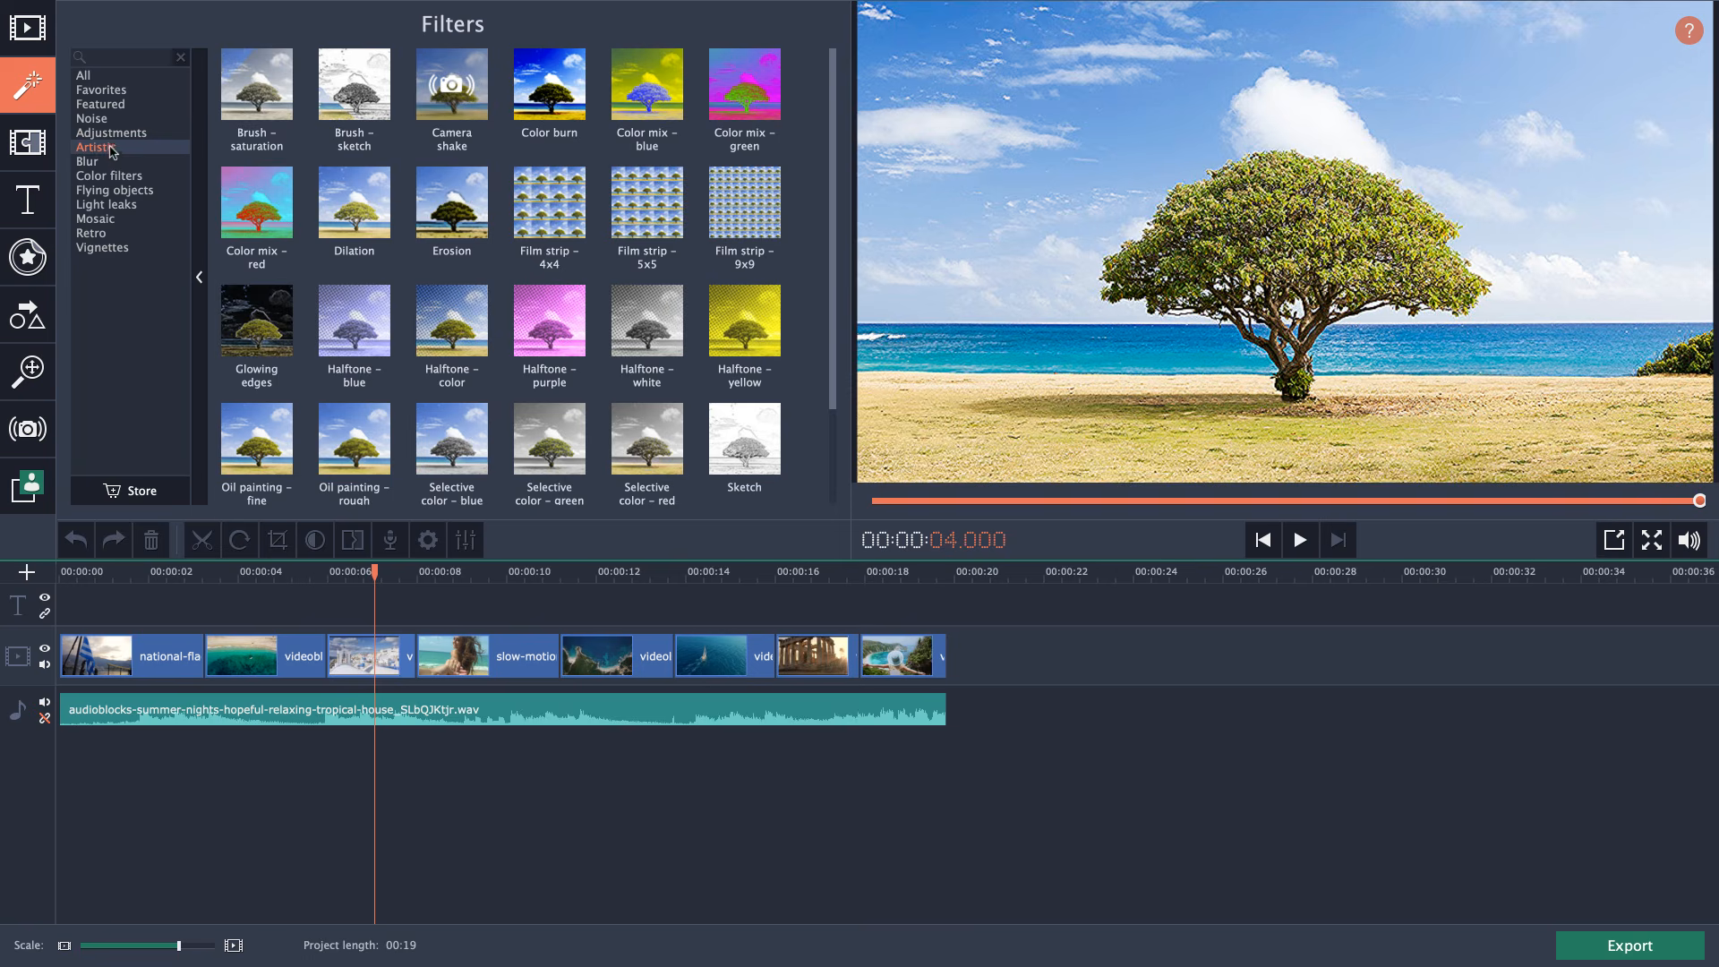
pyautogui.click(106, 133)
pyautogui.click(544, 103)
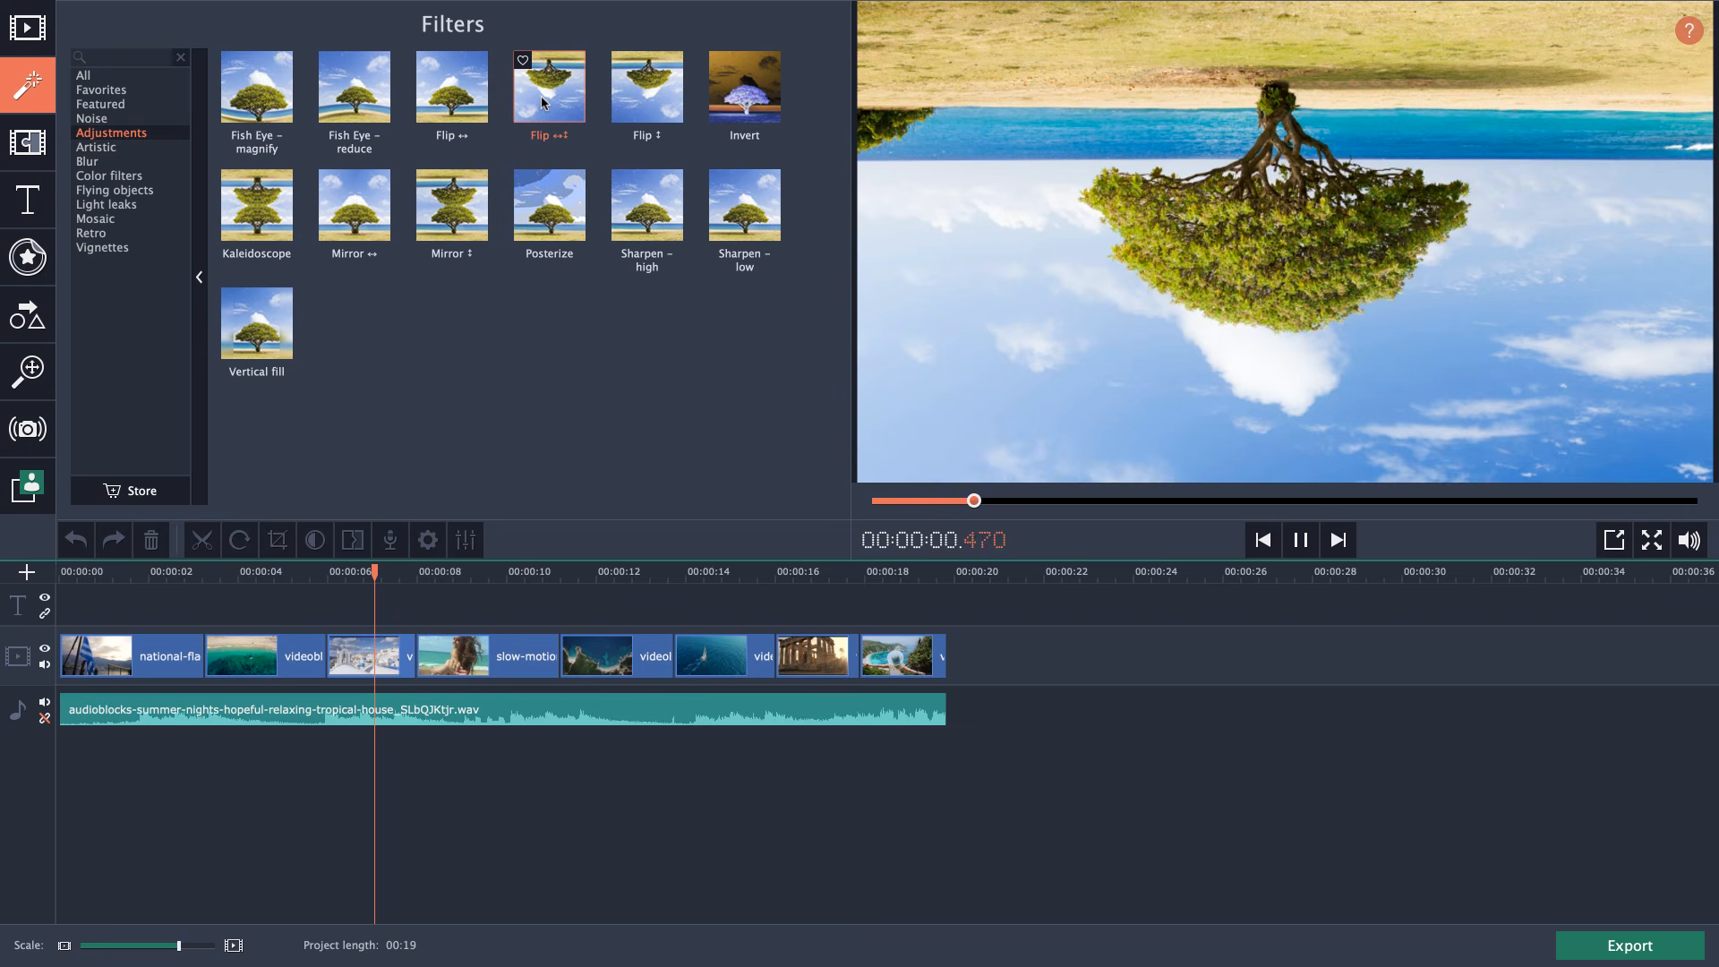
pyautogui.click(376, 215)
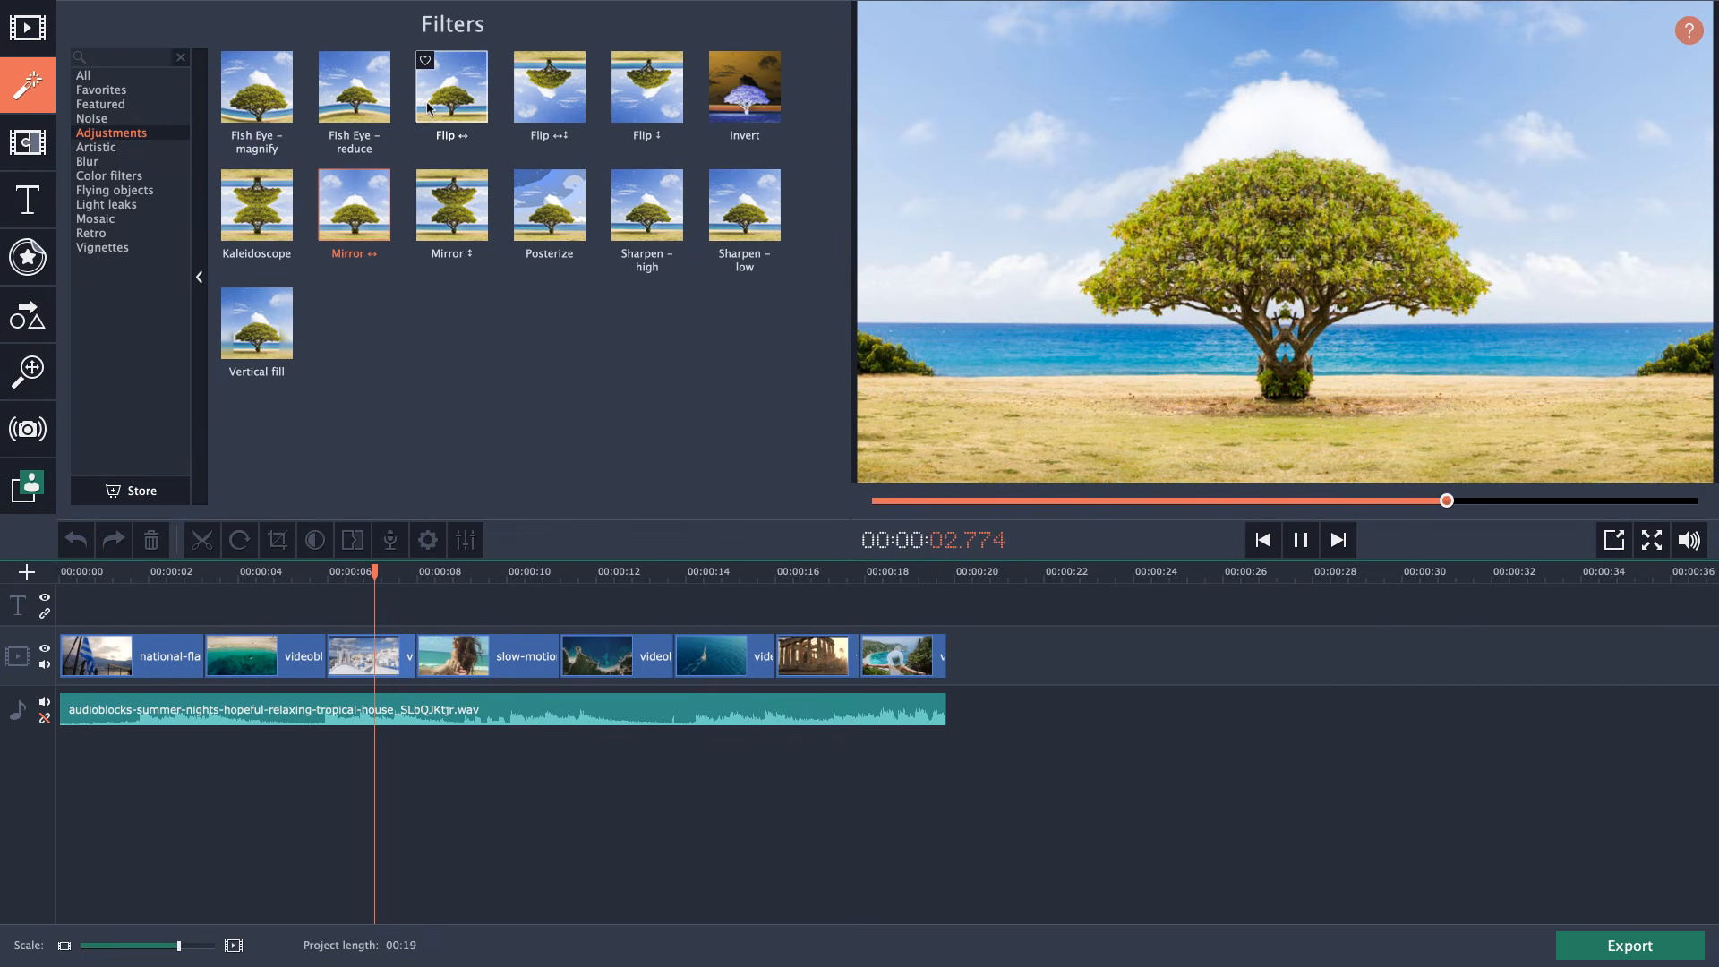
pyautogui.click(285, 207)
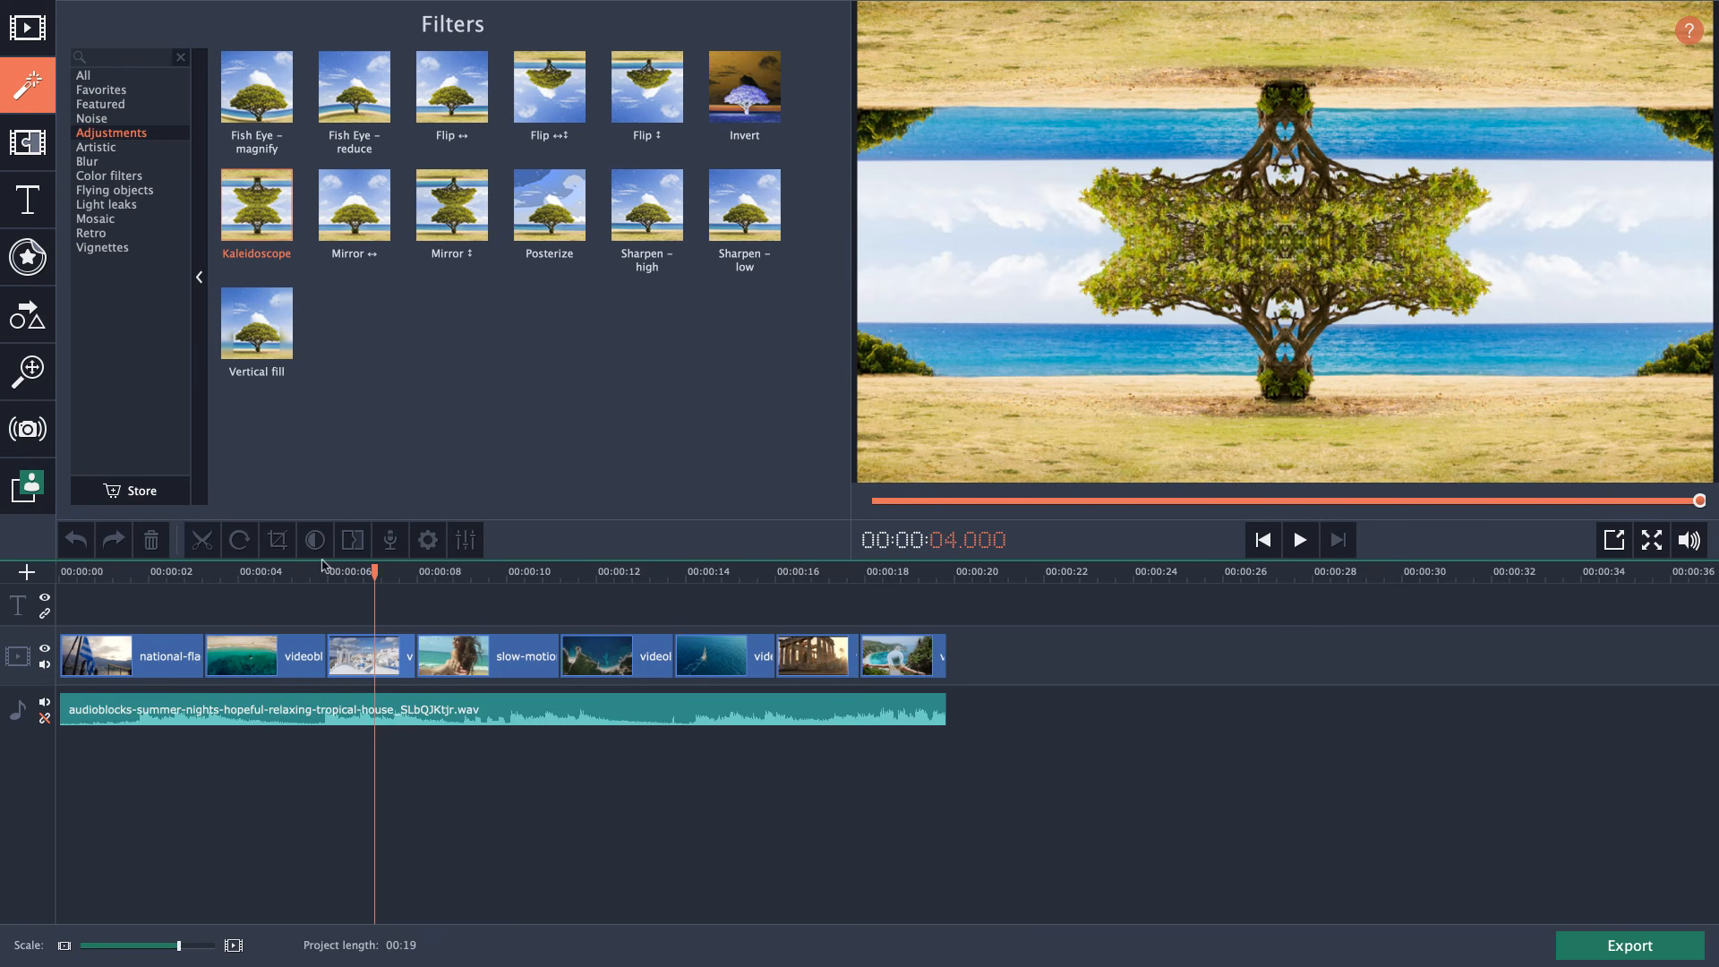
# Apply the Kaleidoscope filter to the aerial boat clip and play the clip through to check the effect.
pyautogui.click(258, 576)
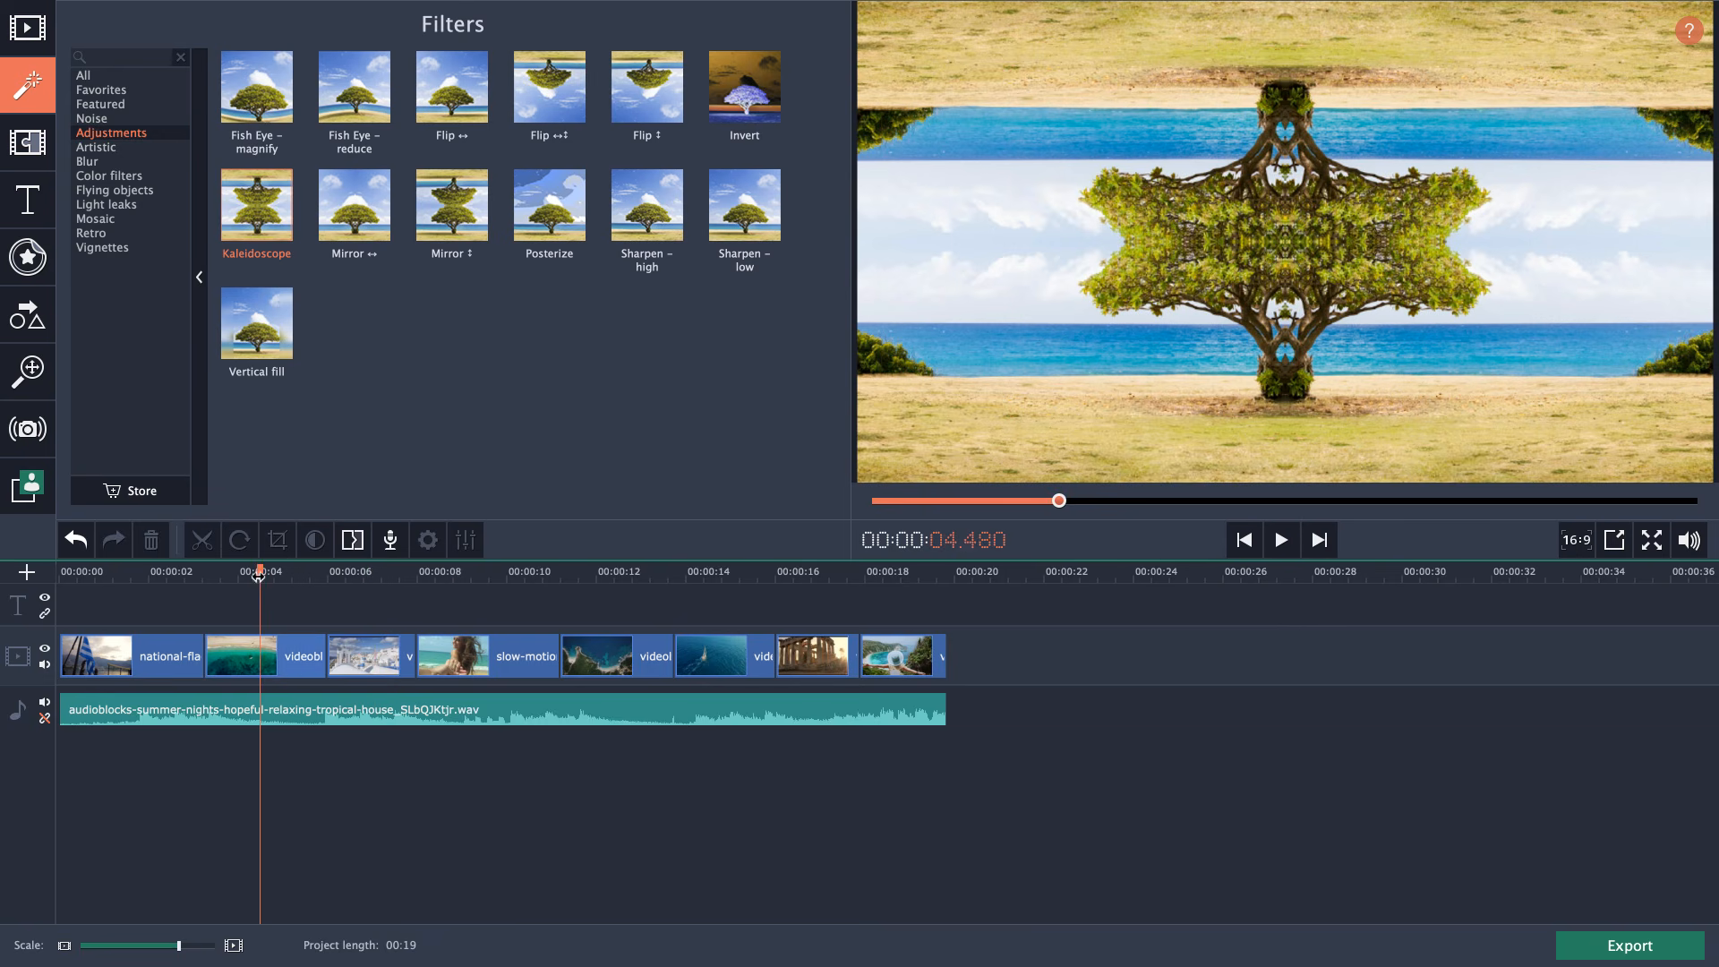
pyautogui.click(256, 660)
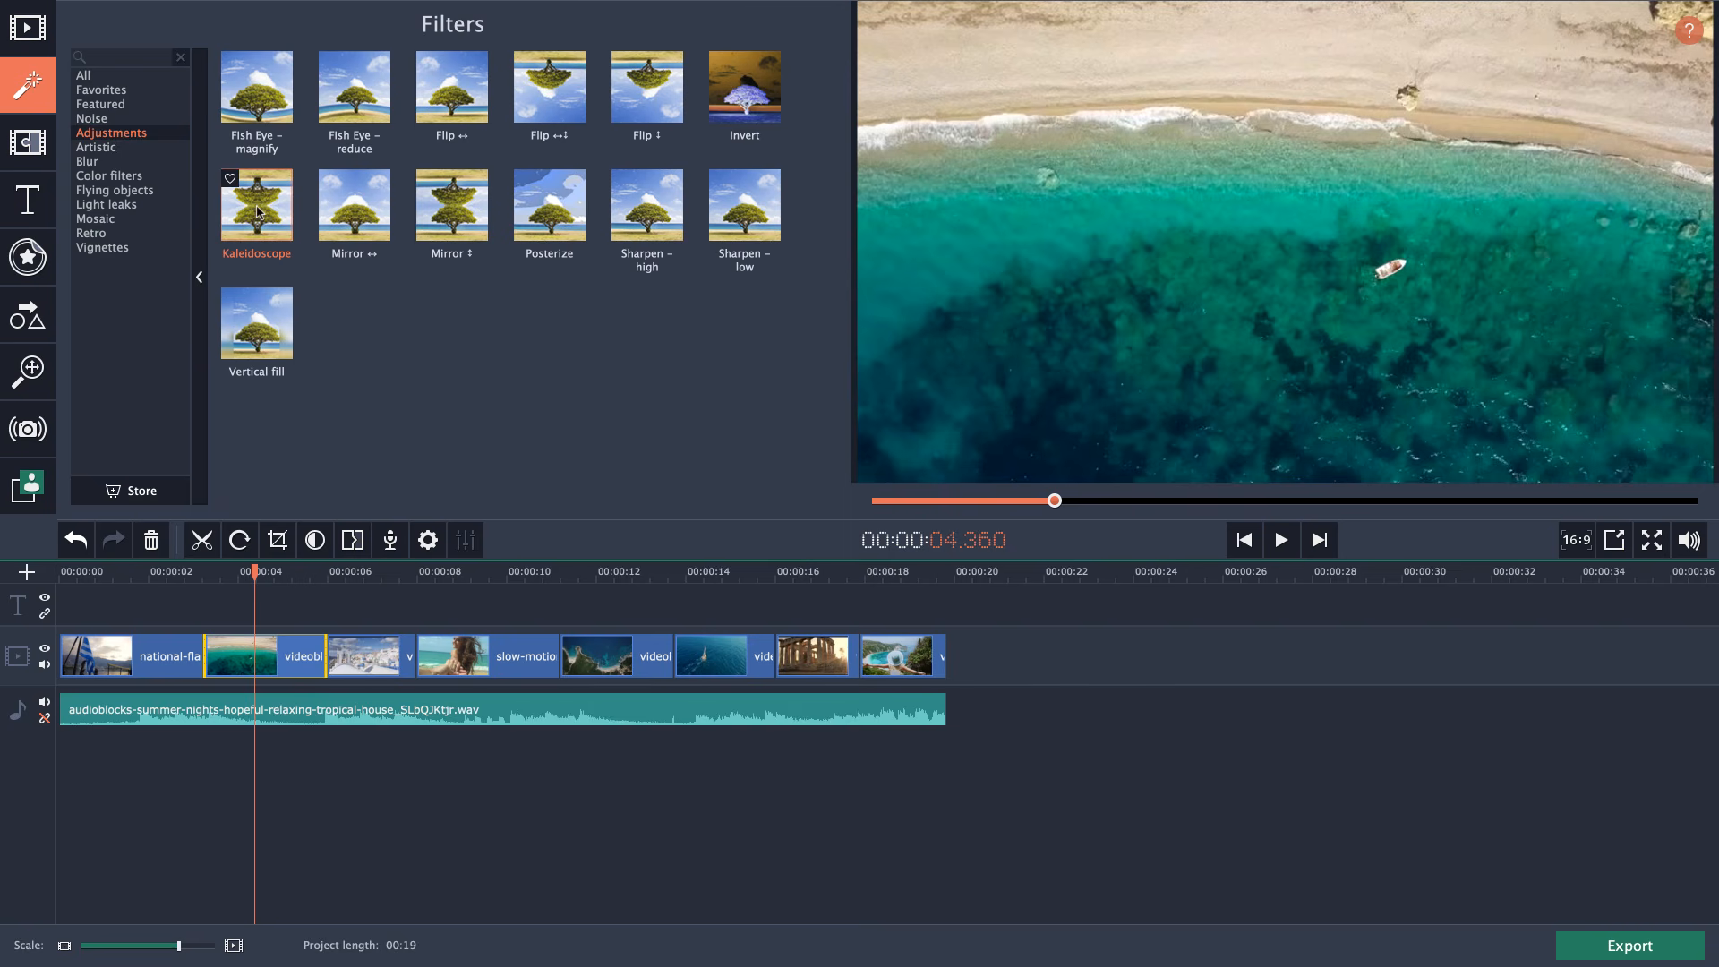
pyautogui.moveTo(257, 211); pyautogui.dragTo(258, 654)
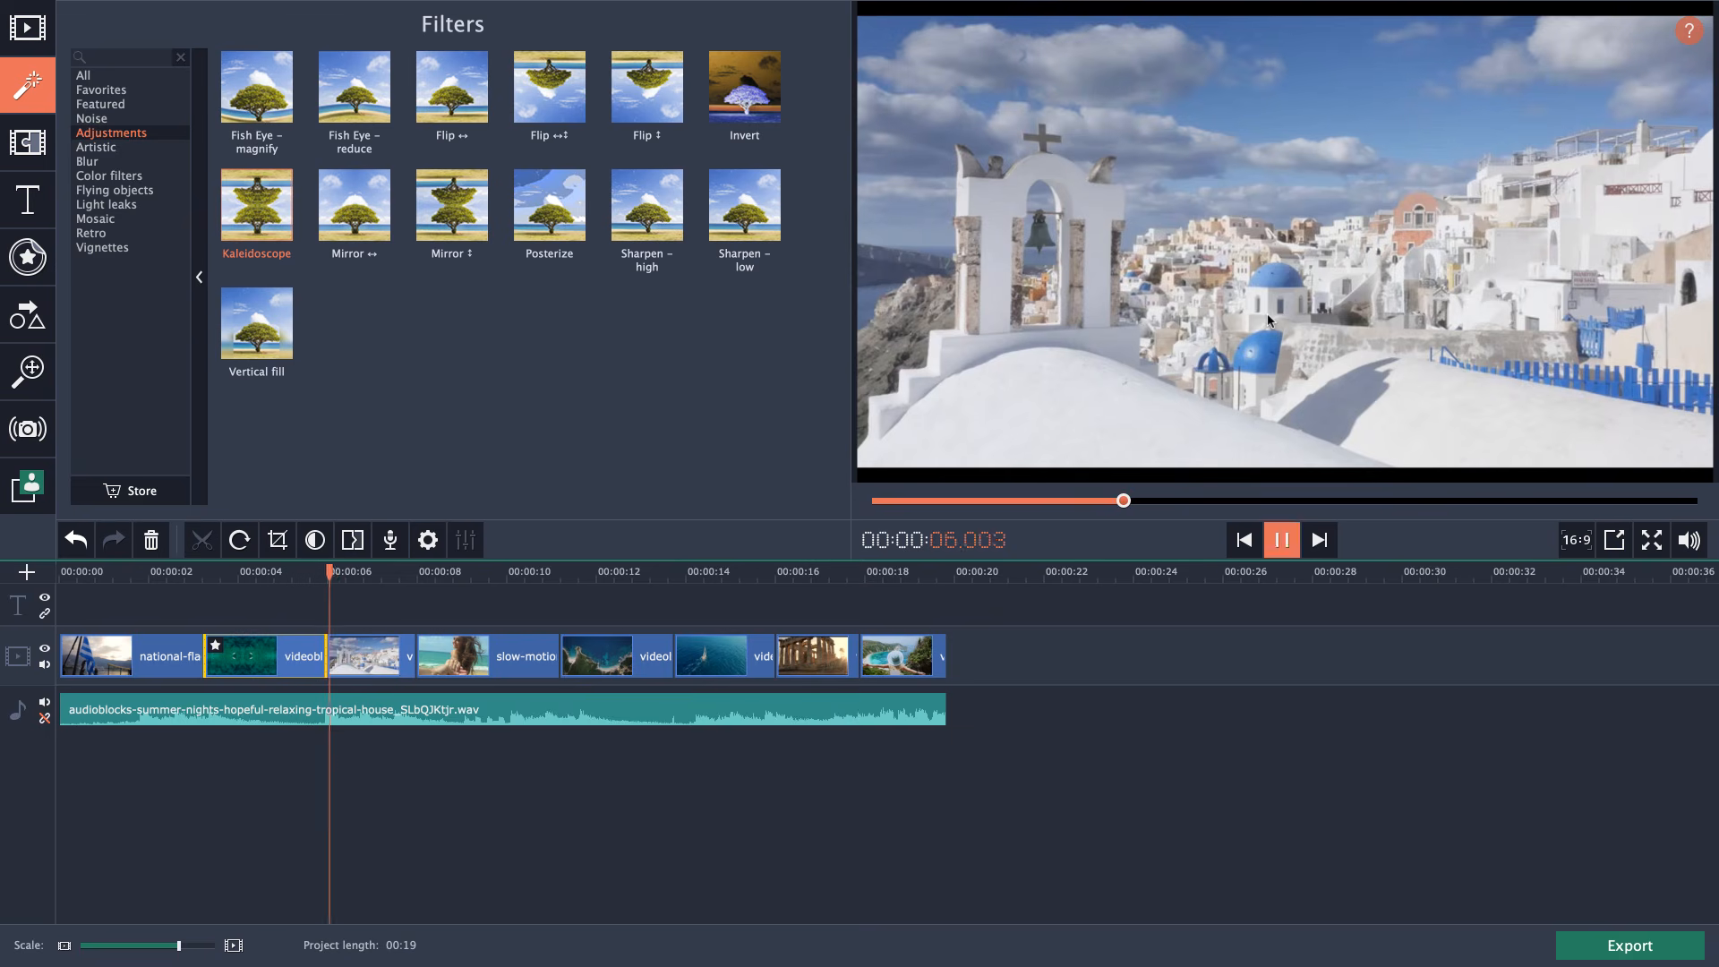
pyautogui.press('space')
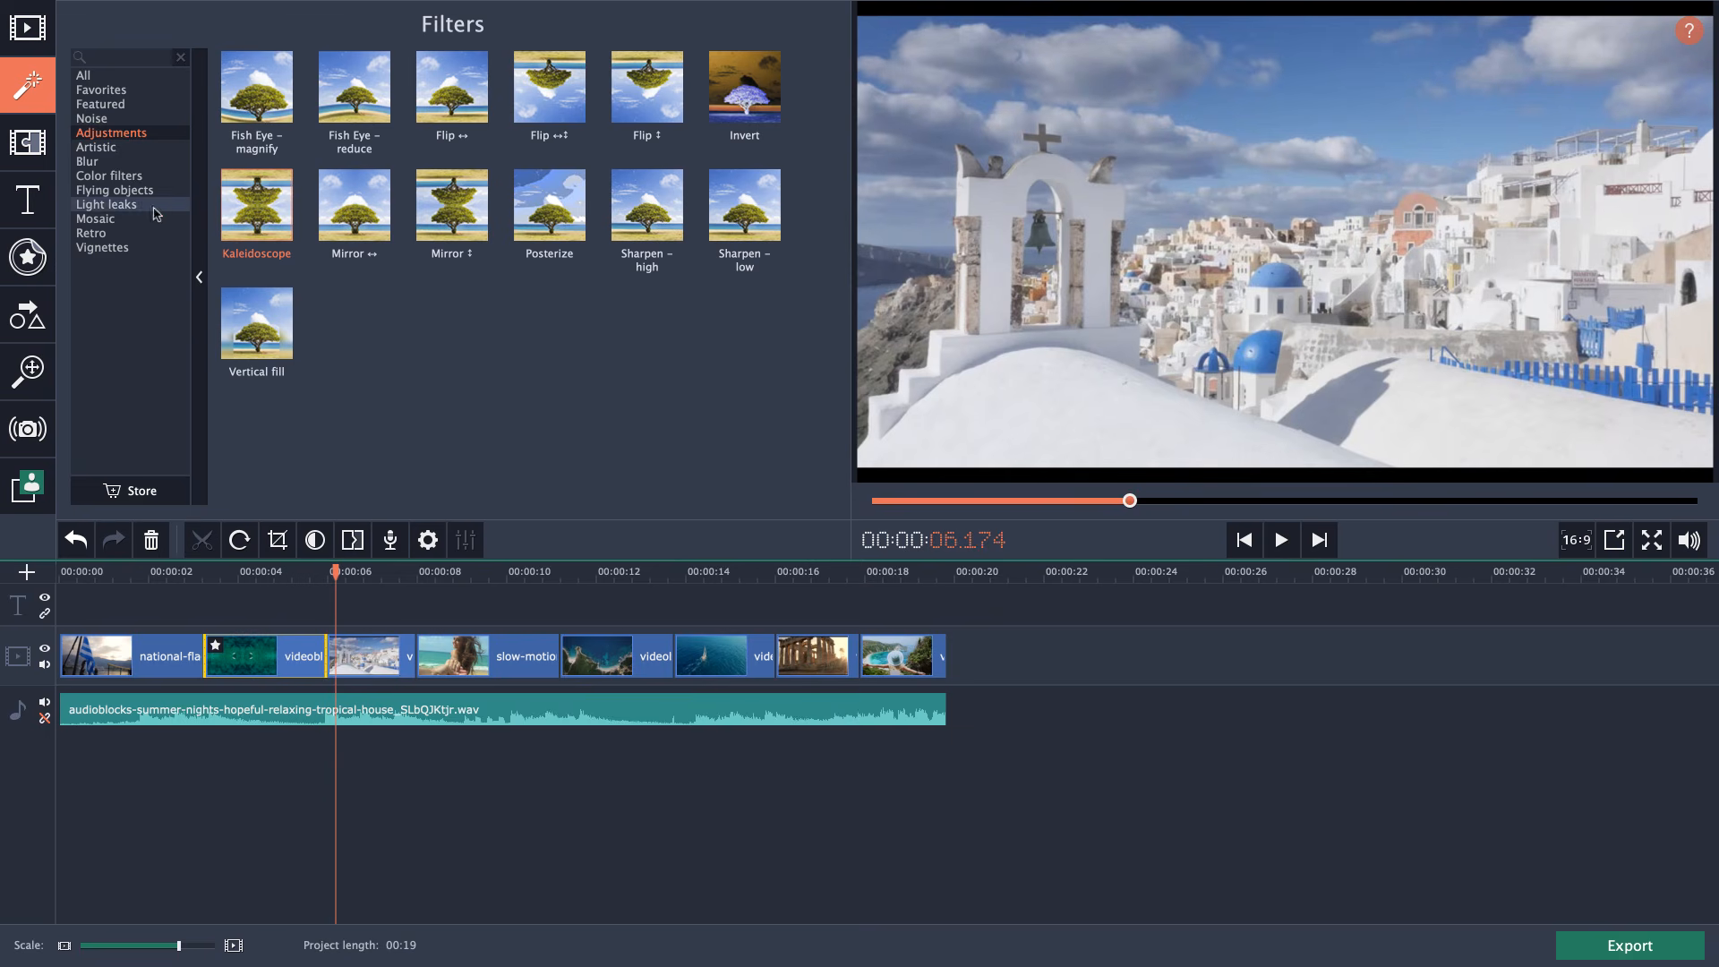
# Apply the retro filter Old movie – grayscale to the Santorini clip.
pyautogui.click(100, 219)
pyautogui.click(102, 234)
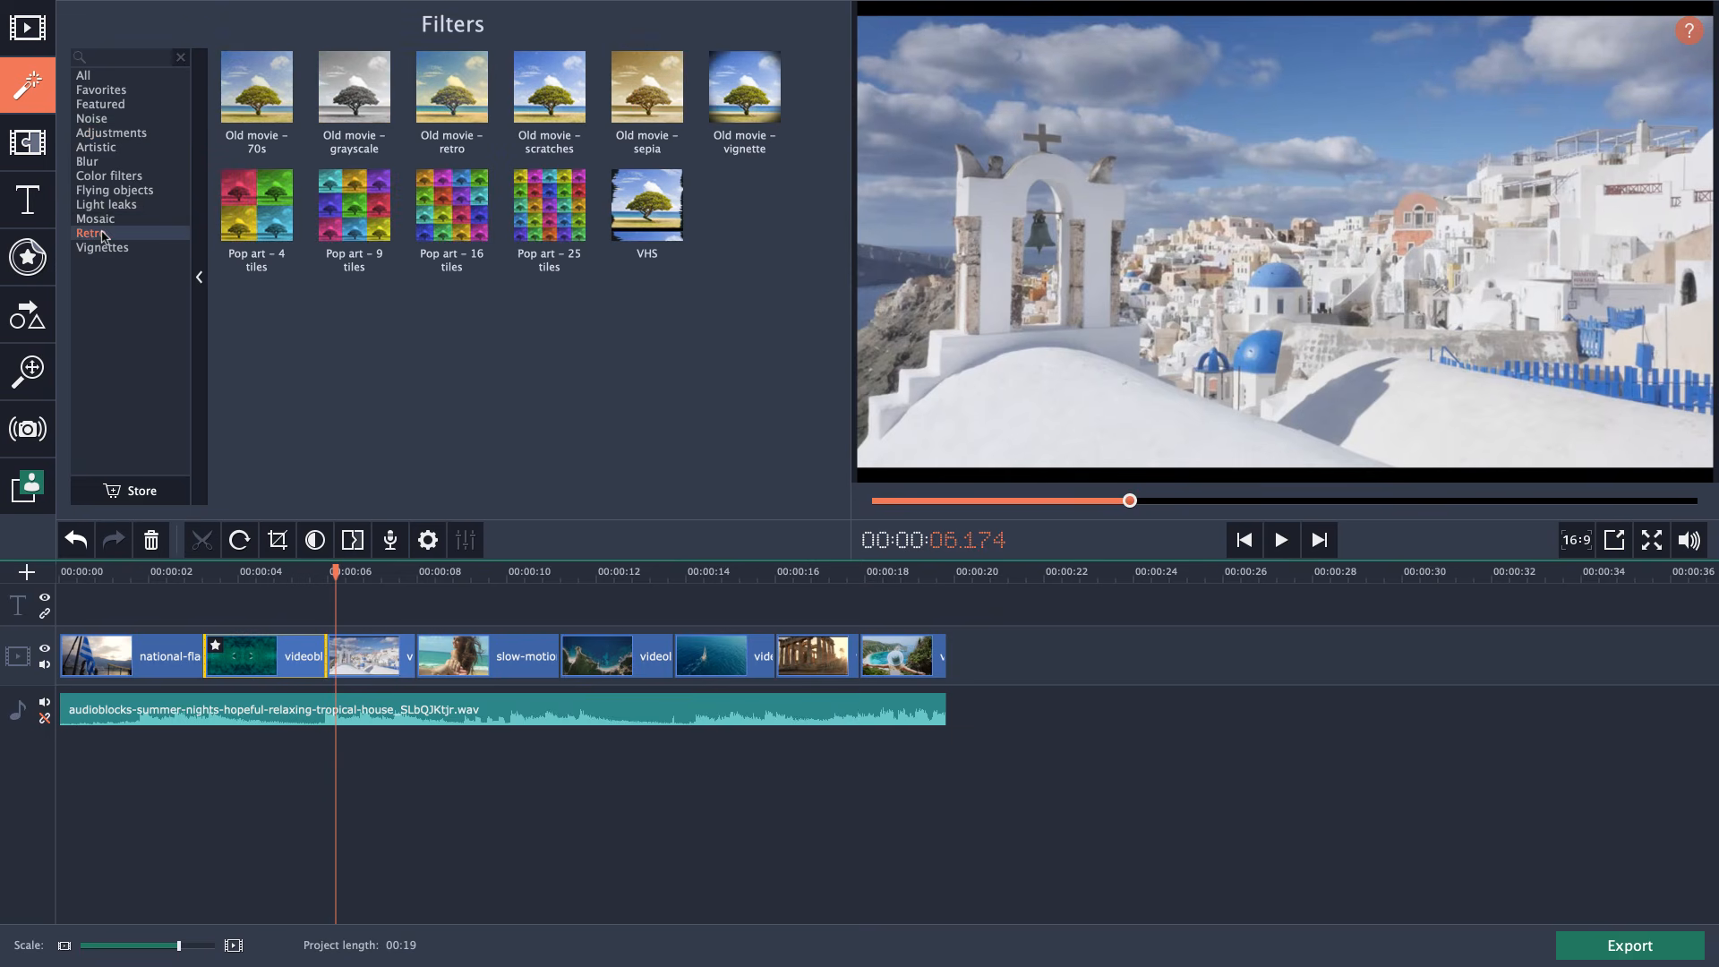
pyautogui.click(378, 649)
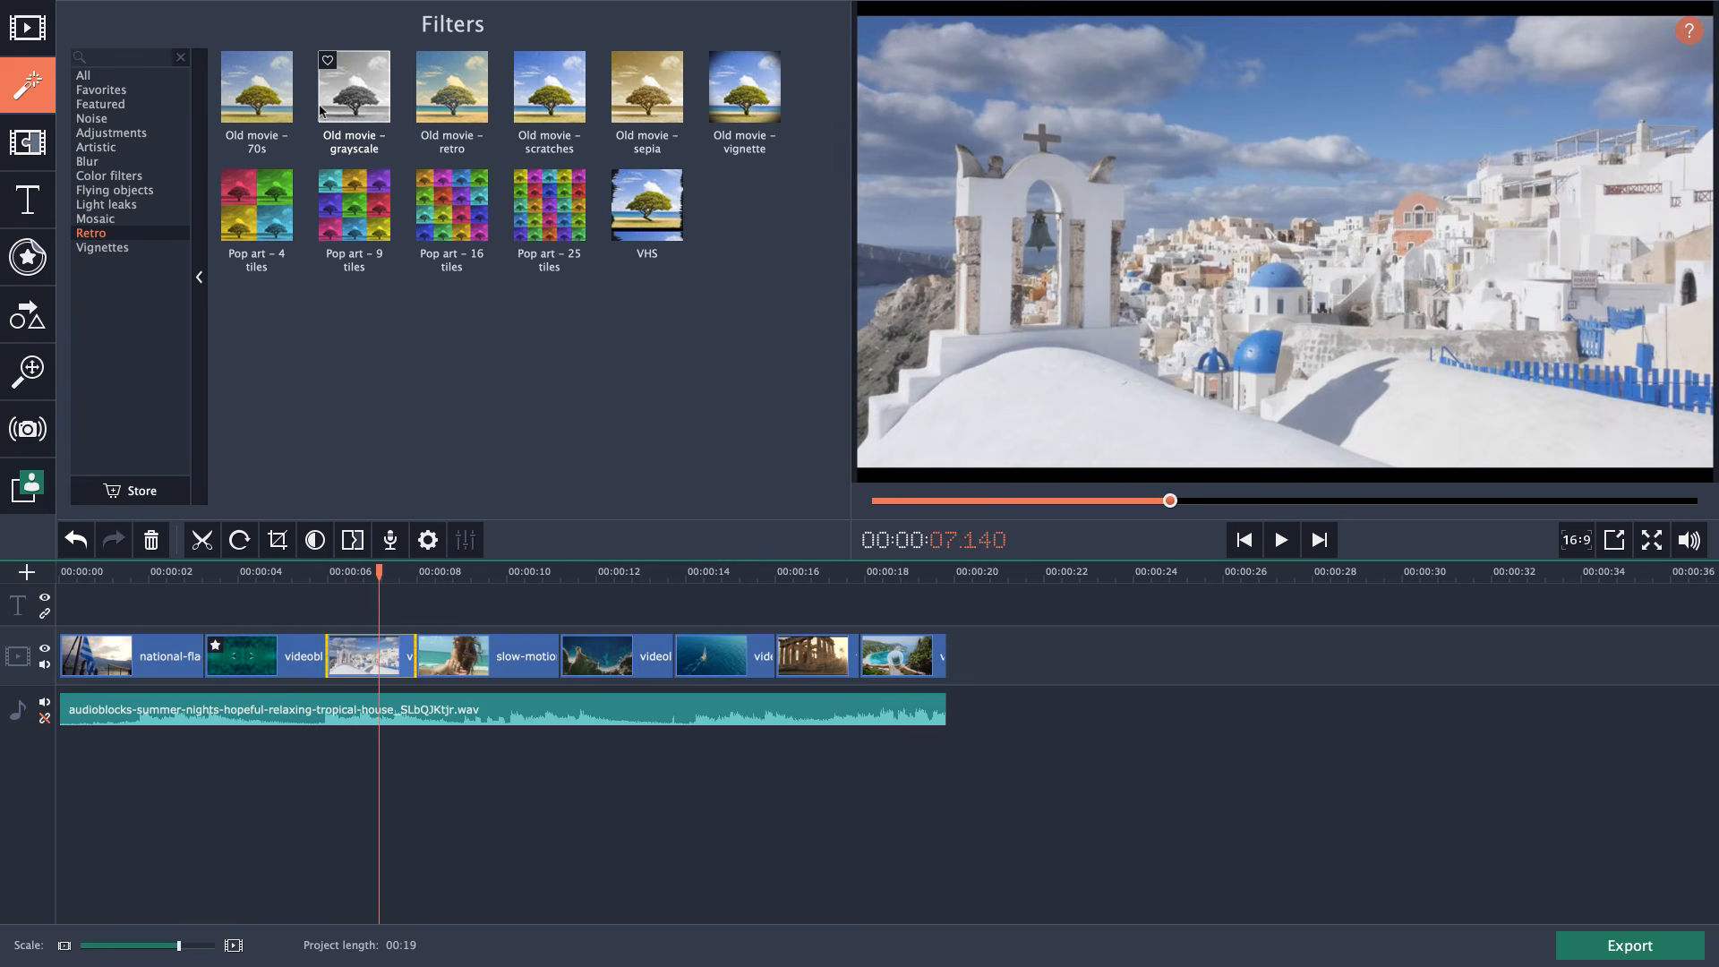
pyautogui.moveTo(344, 89); pyautogui.dragTo(370, 646)
# Add the VHS retro filter to the Santorini clip and preview the combined effect.
pyautogui.click(256, 86)
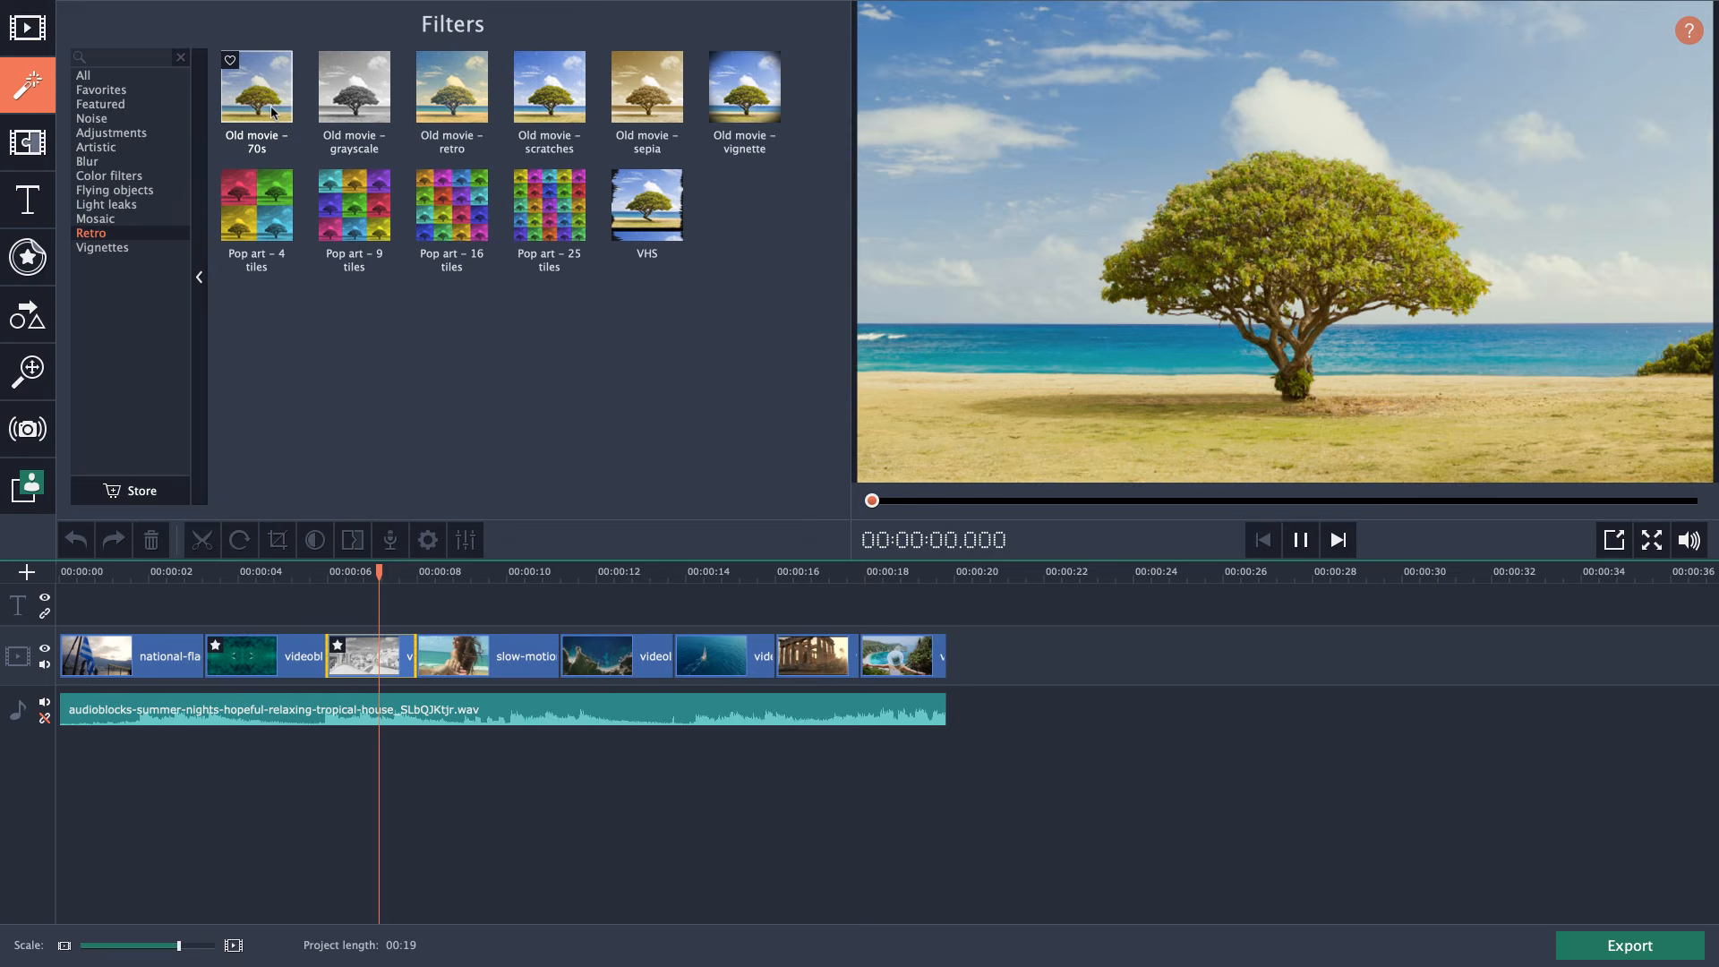
pyautogui.moveTo(645, 235); pyautogui.dragTo(376, 654)
pyautogui.press('space')
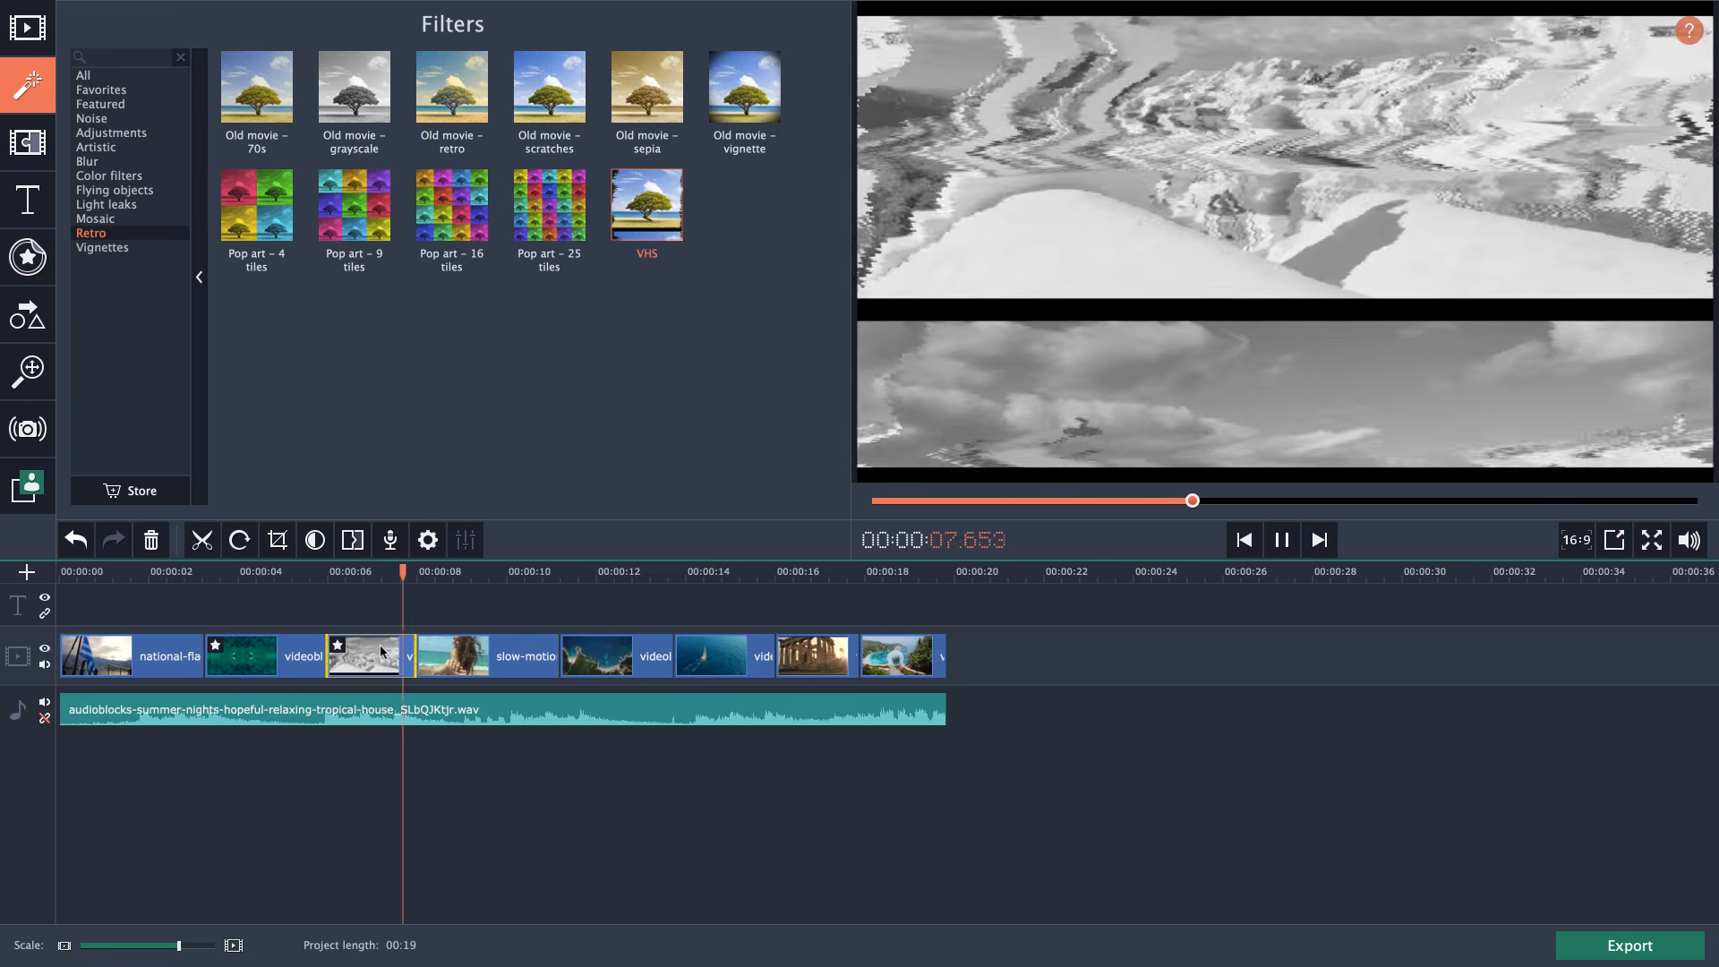
pyautogui.press('space')
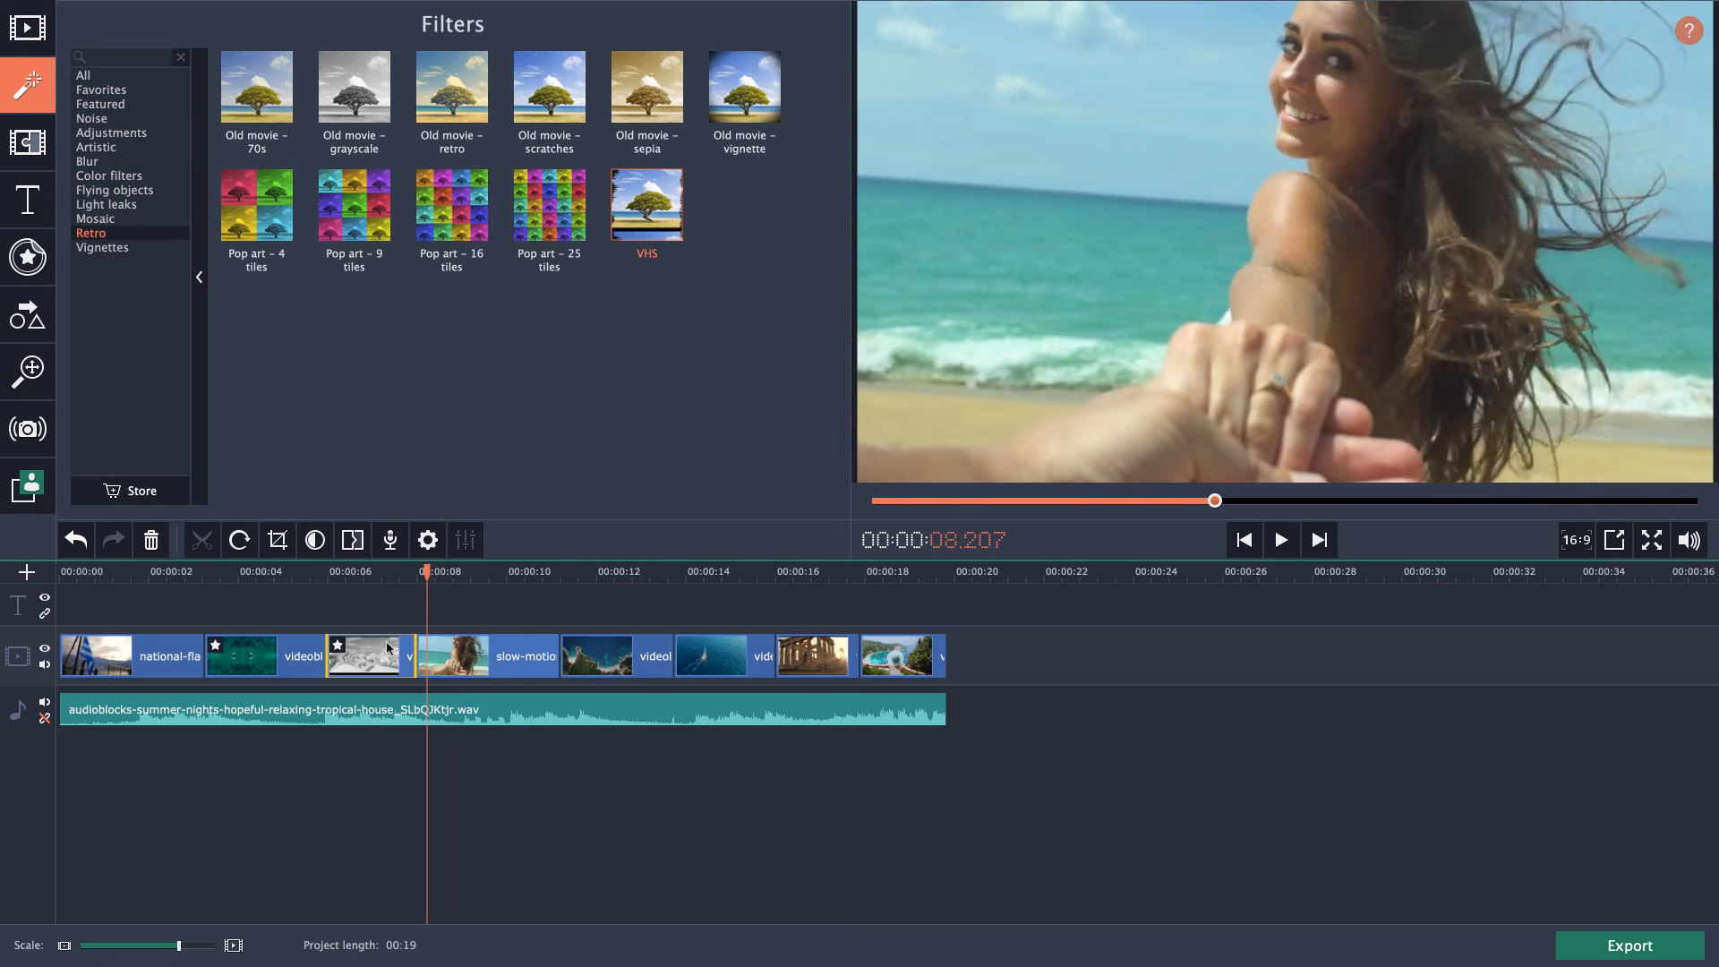
pyautogui.click(367, 572)
# Look through the remaining filter categories, including Vignettes, Artistic, Blur and Noise, and preview the Noise – B&W low filter.
pyautogui.click(102, 247)
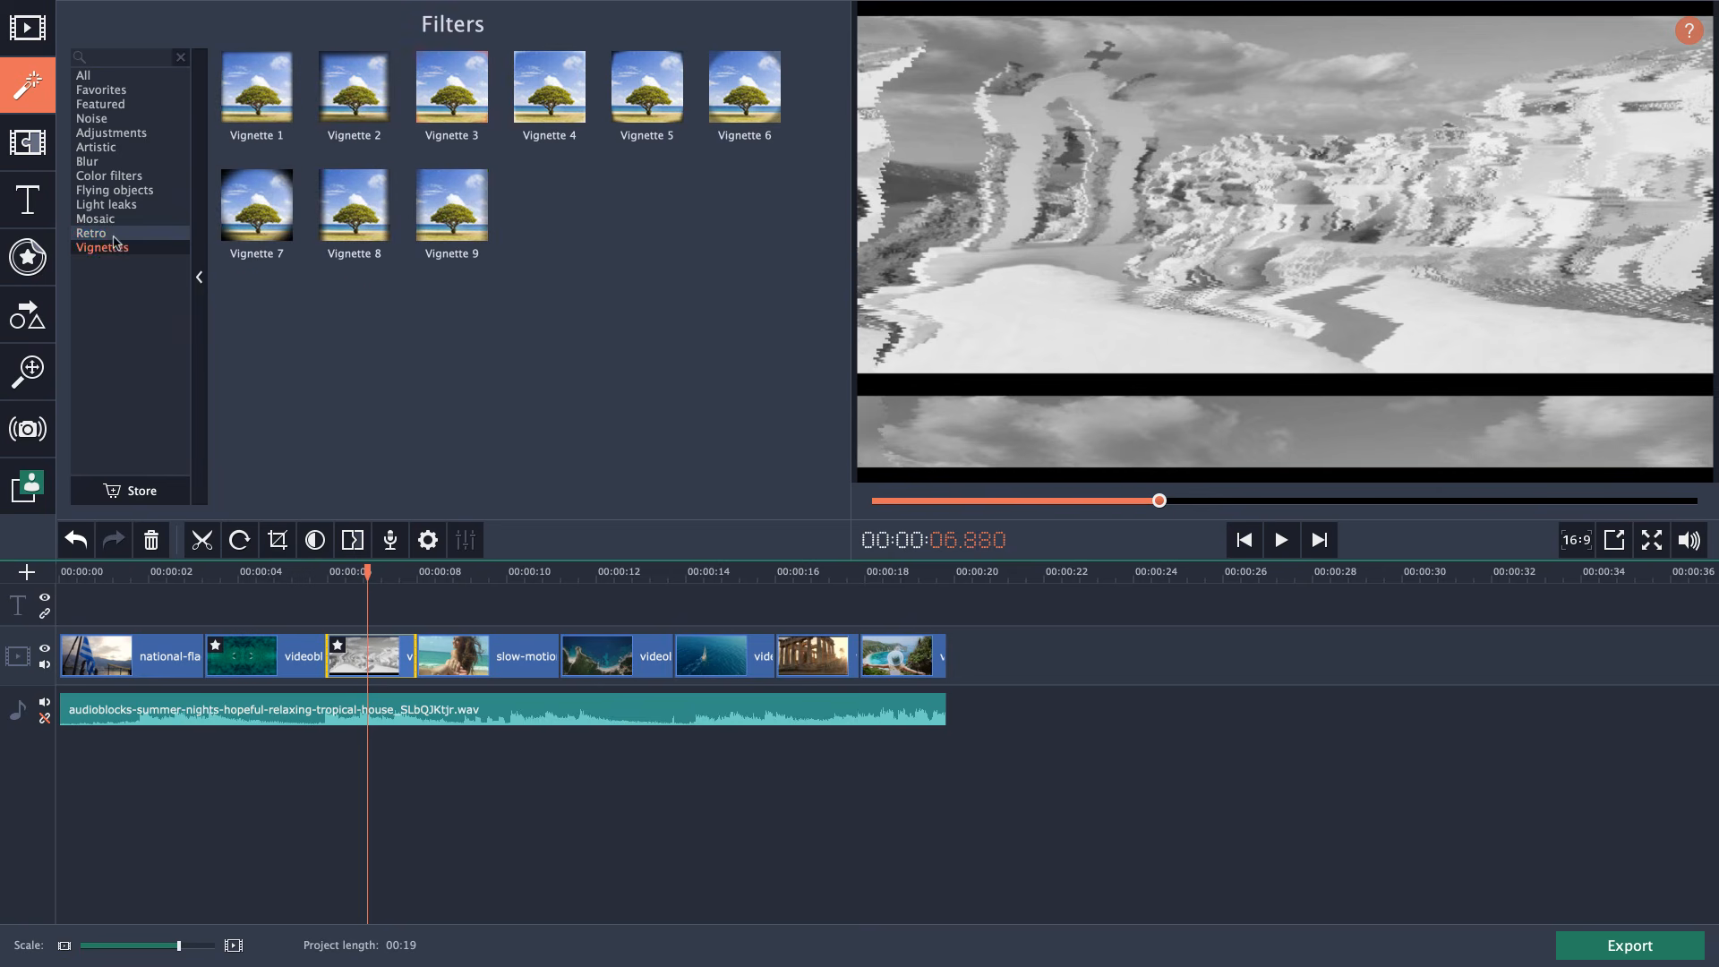
pyautogui.click(95, 219)
pyautogui.click(102, 104)
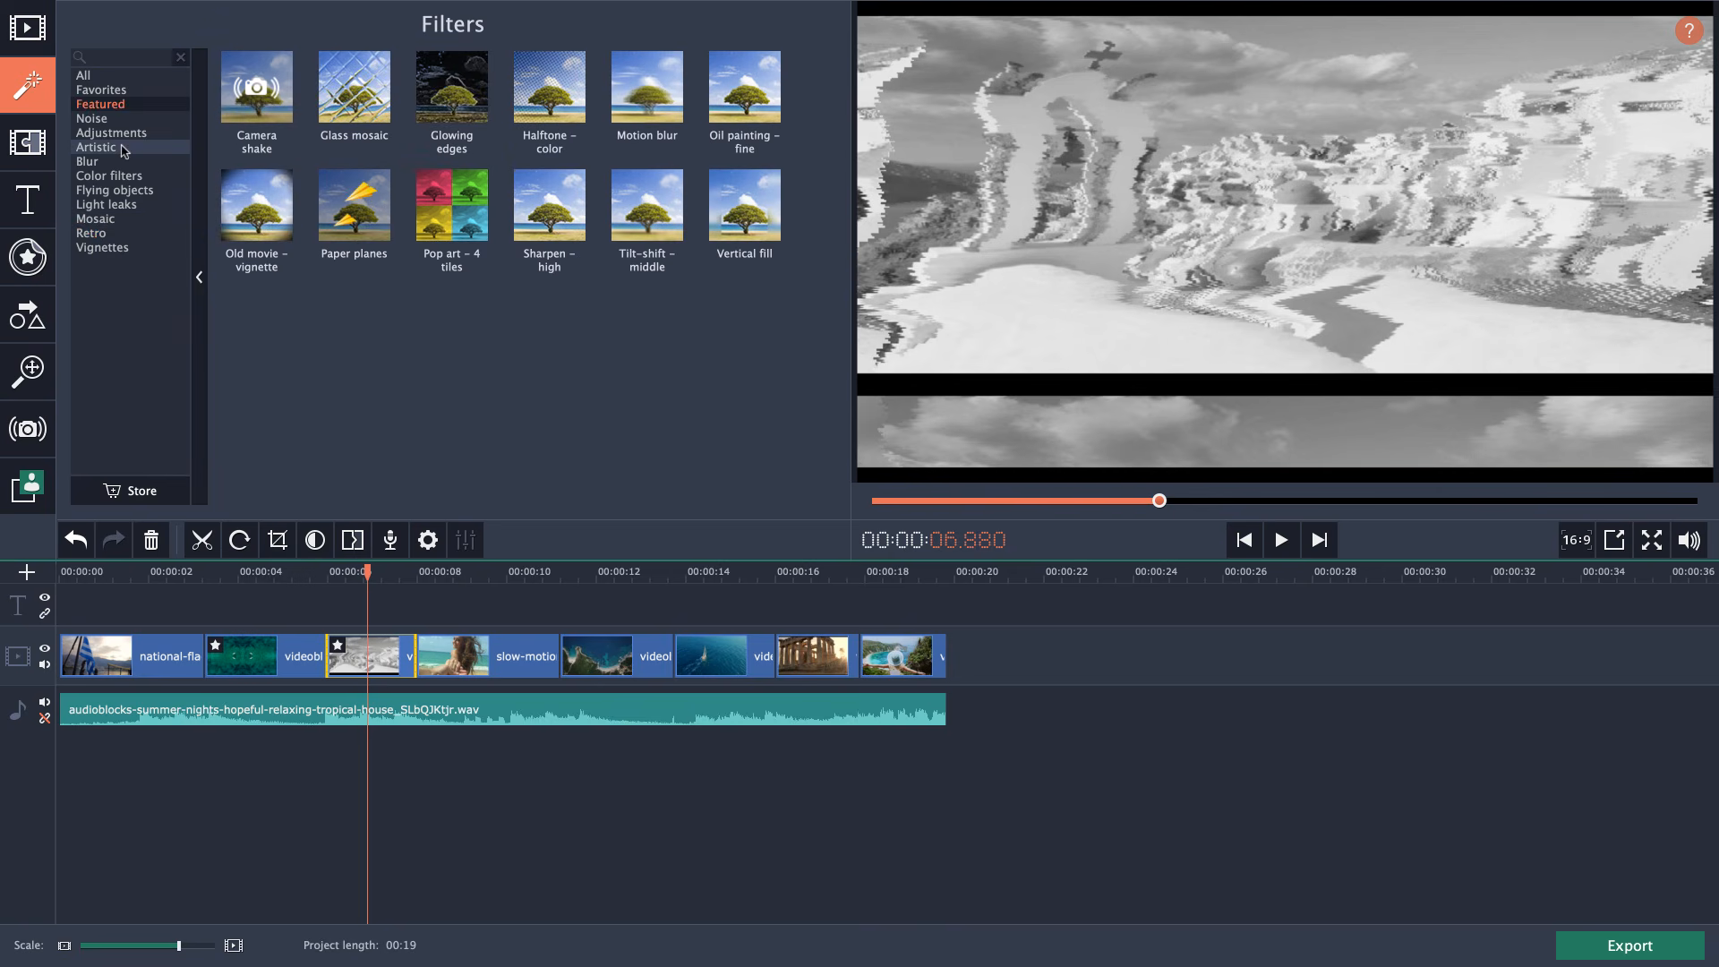
pyautogui.click(95, 147)
pyautogui.click(105, 204)
pyautogui.click(107, 176)
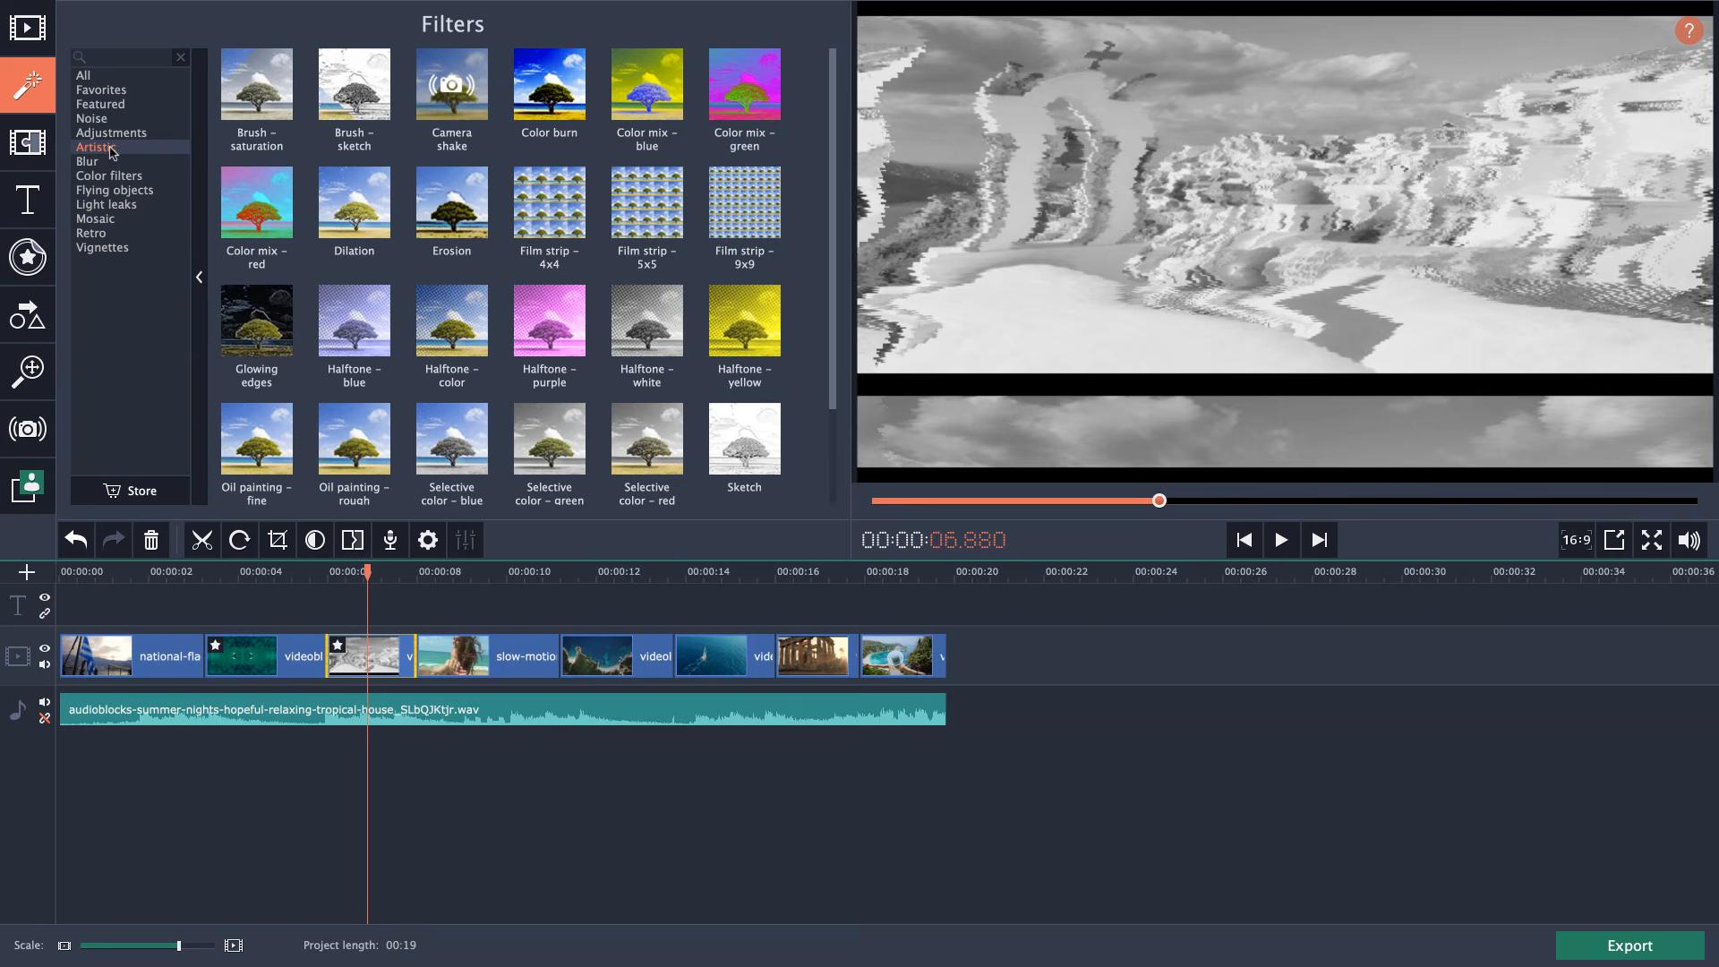
pyautogui.click(110, 133)
pyautogui.click(106, 118)
pyautogui.click(101, 104)
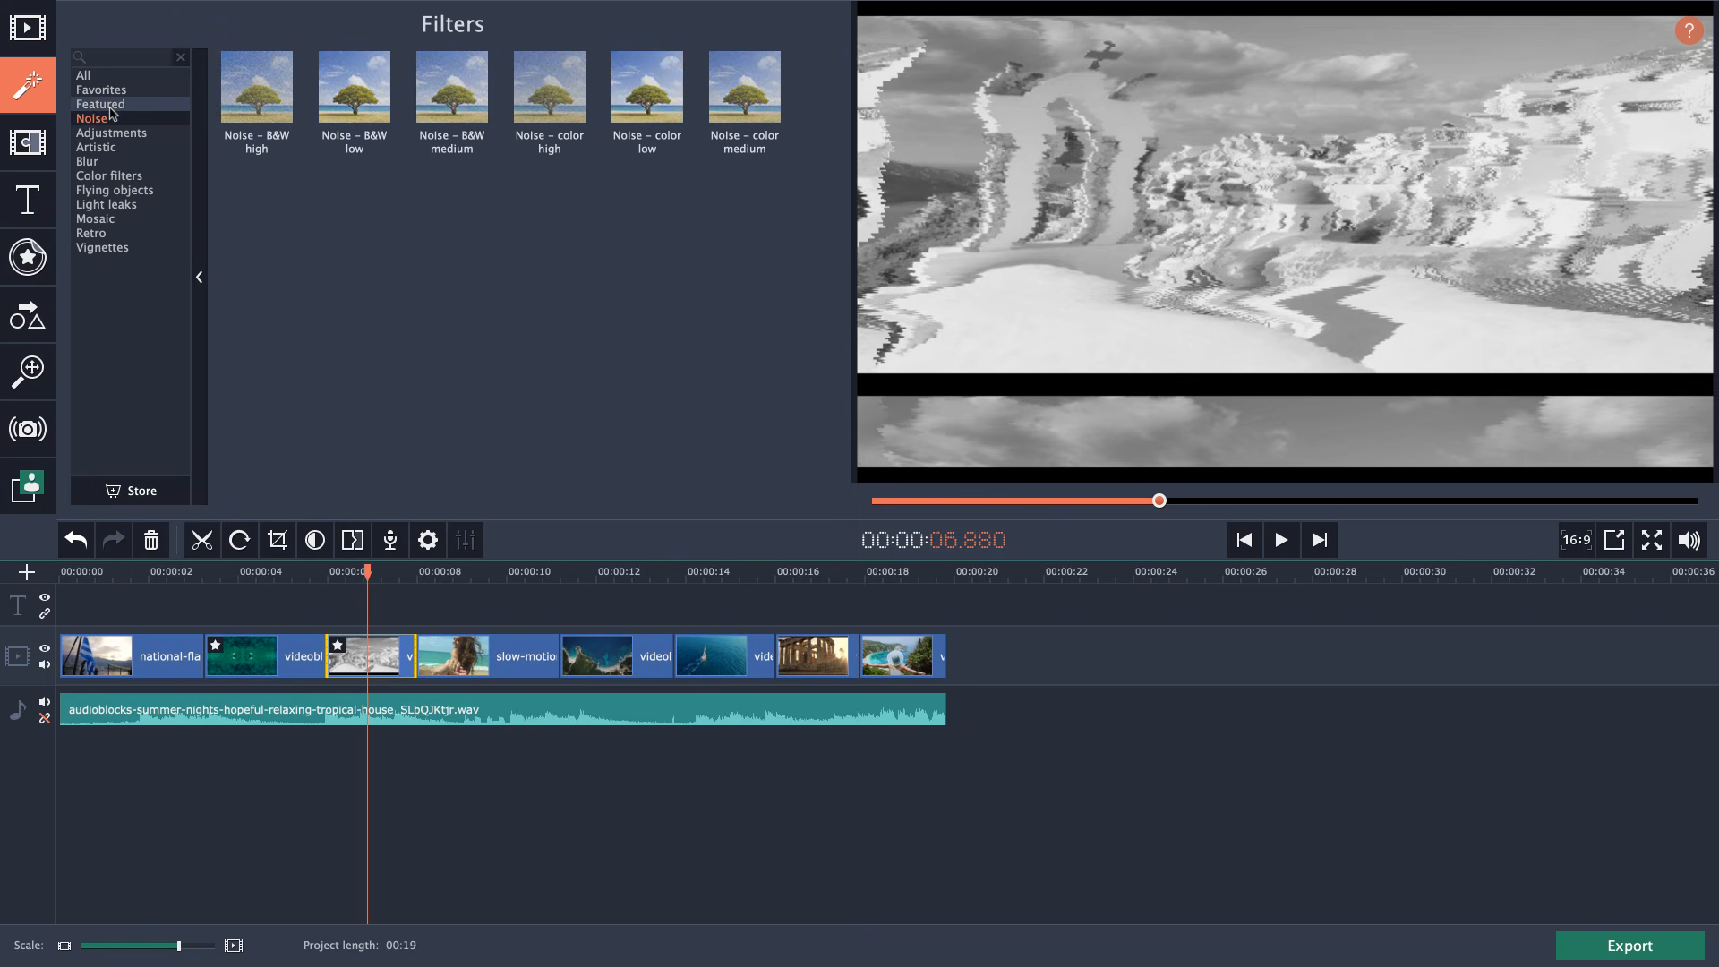
pyautogui.click(114, 161)
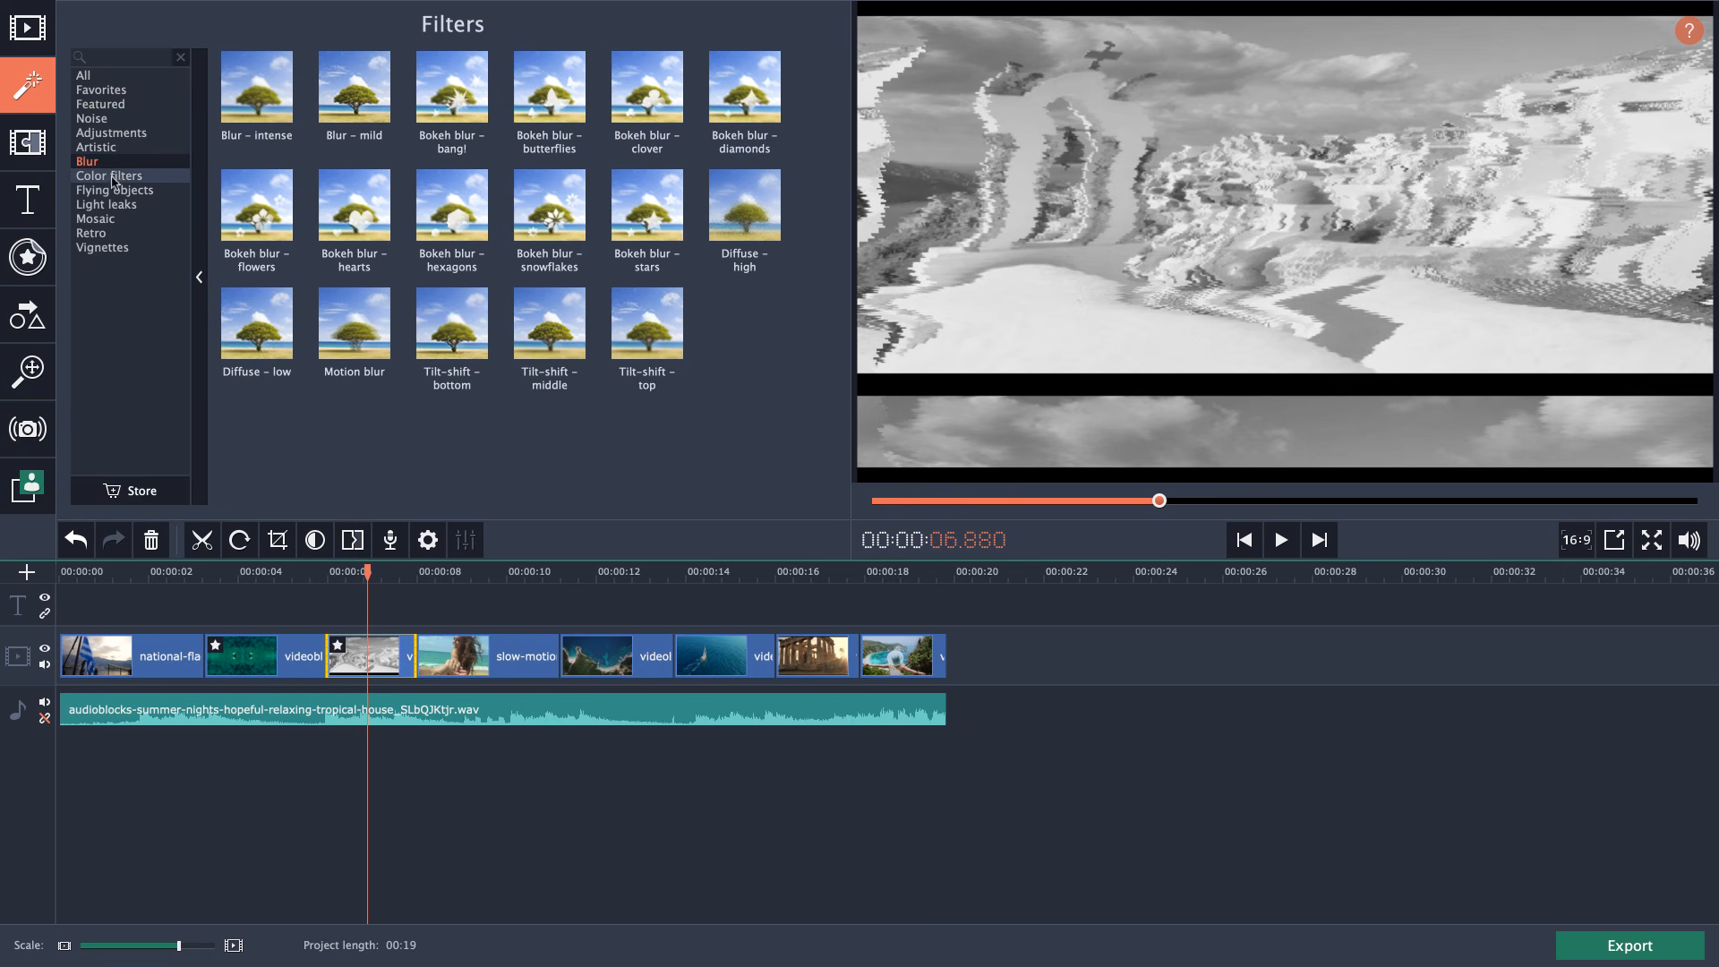
pyautogui.click(91, 118)
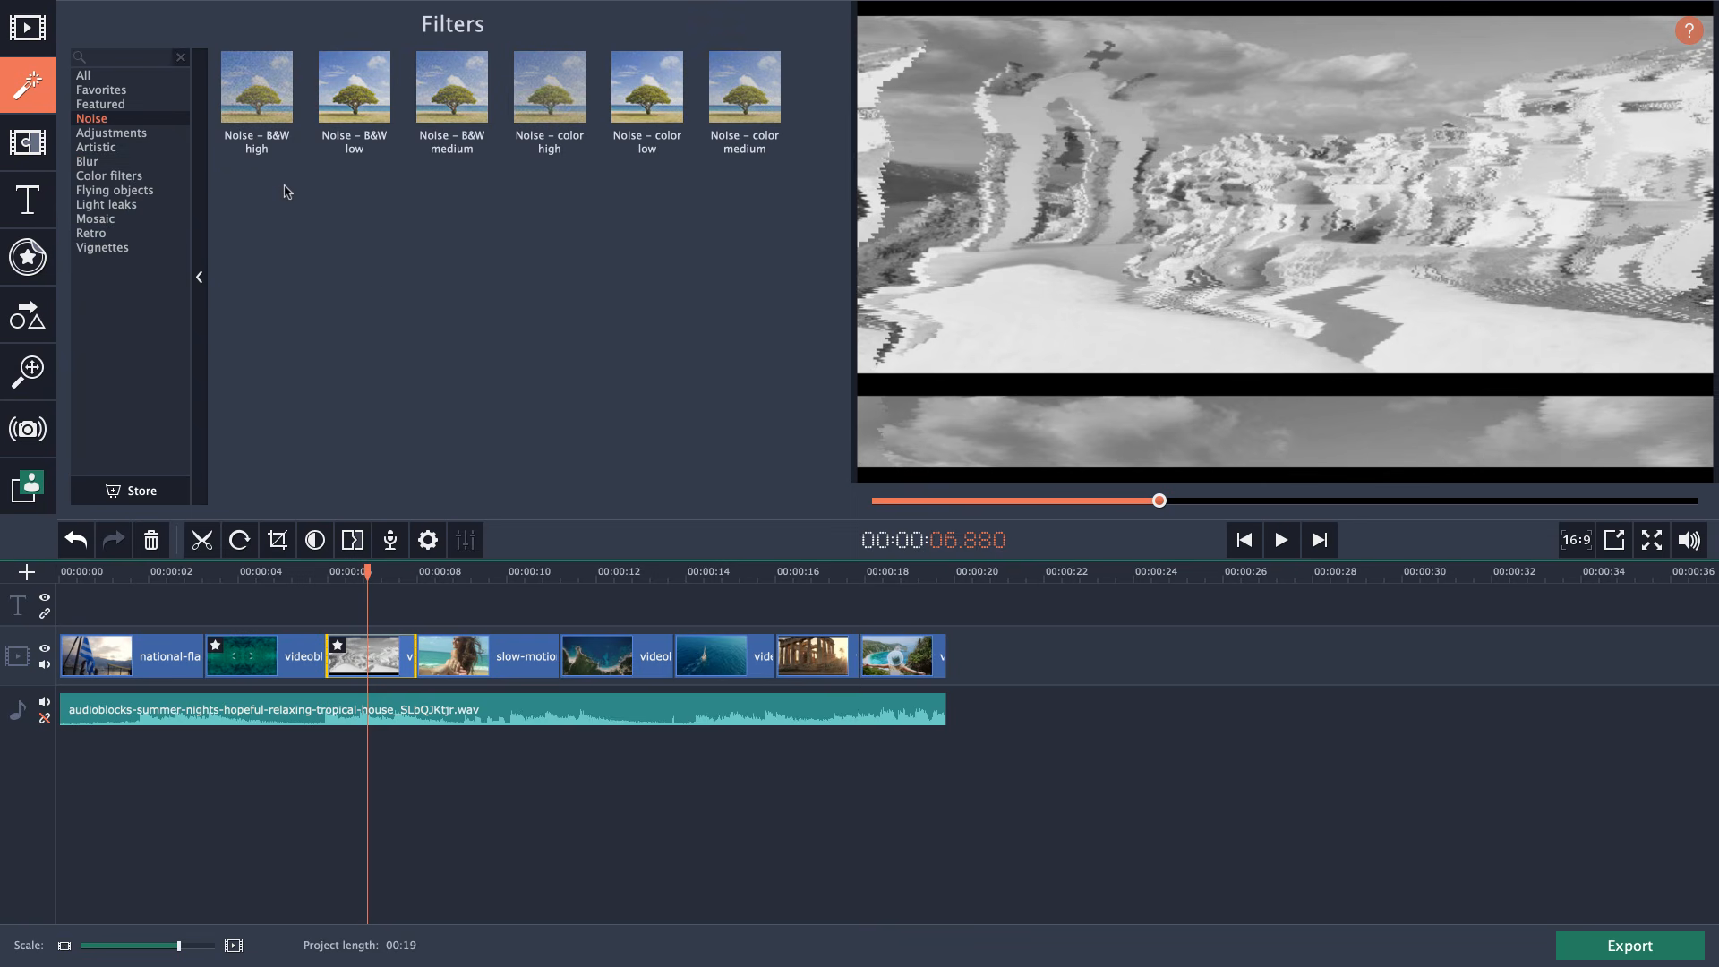
pyautogui.click(356, 98)
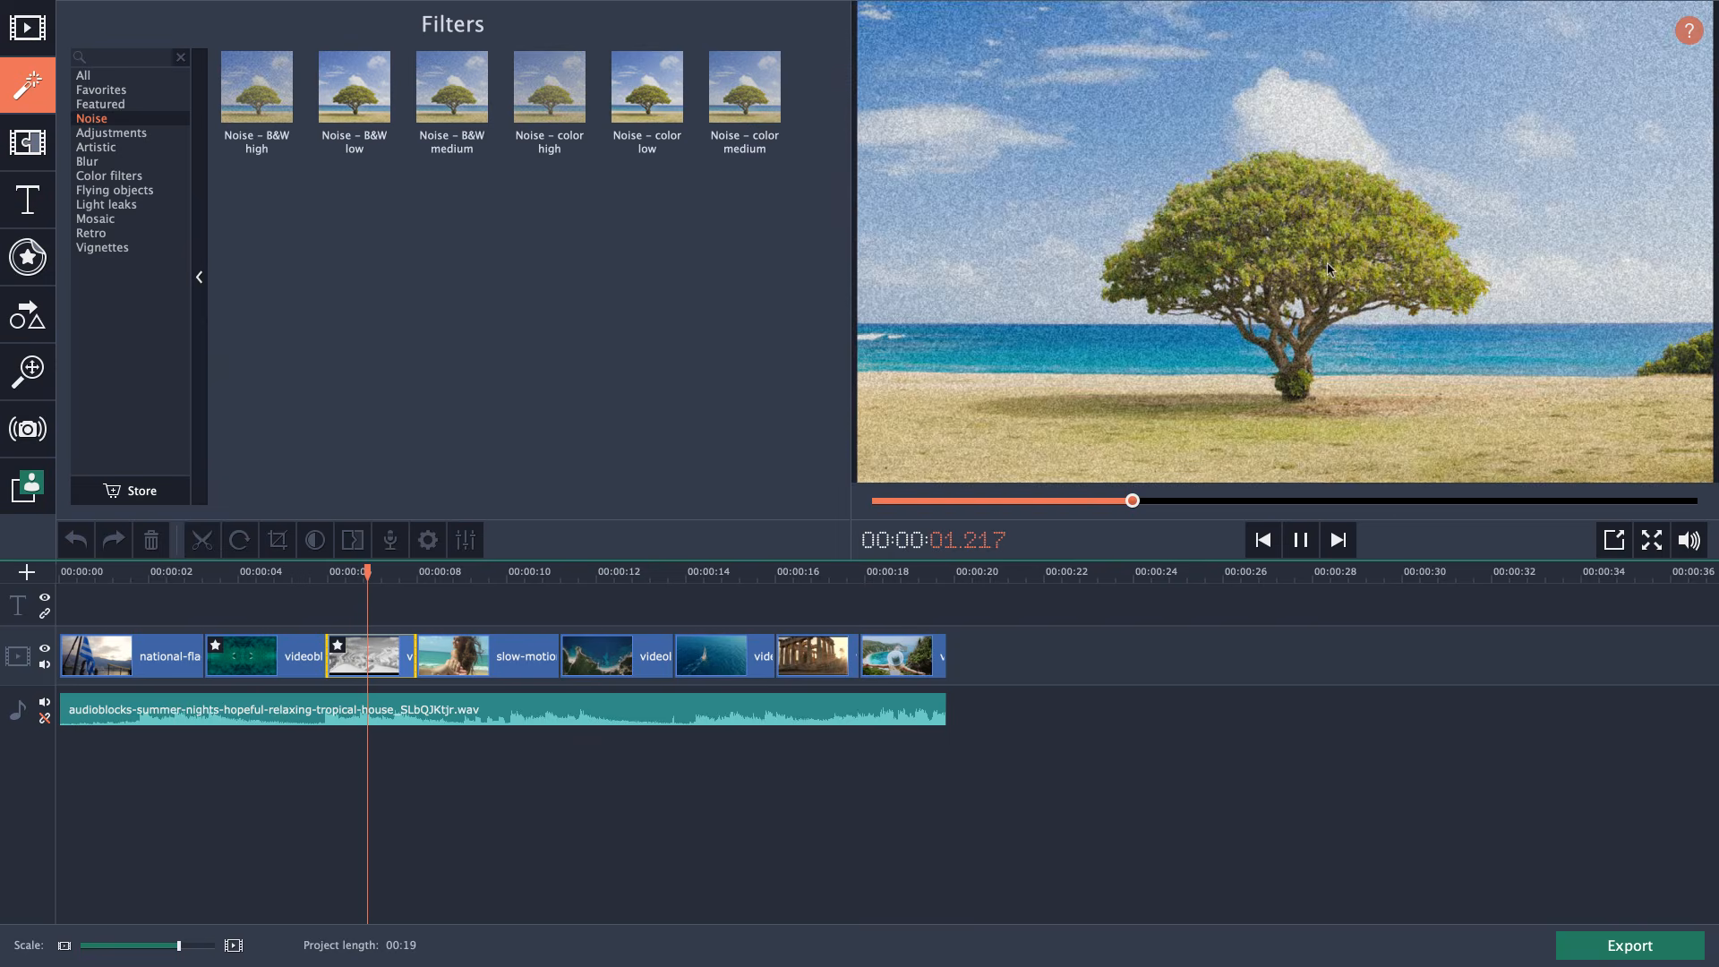
# Remove the Old movie – grayscale and VHS filters from the Santorini clip.
pyautogui.click(348, 574)
pyautogui.click(362, 657)
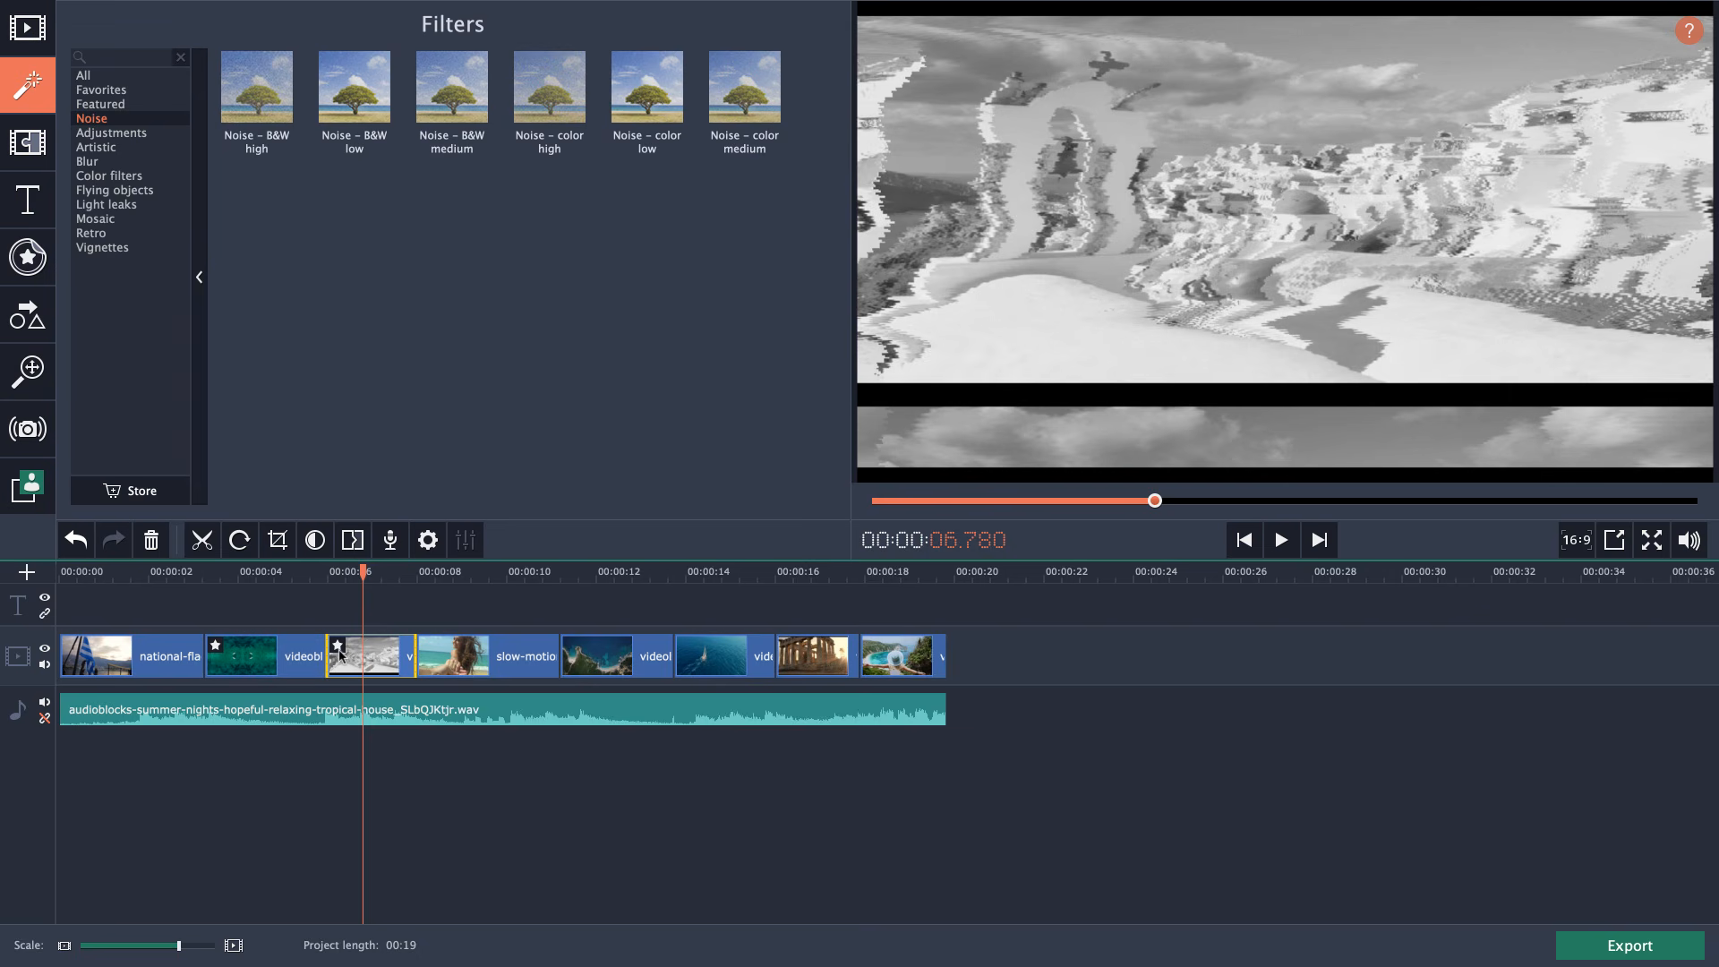
pyautogui.click(339, 650)
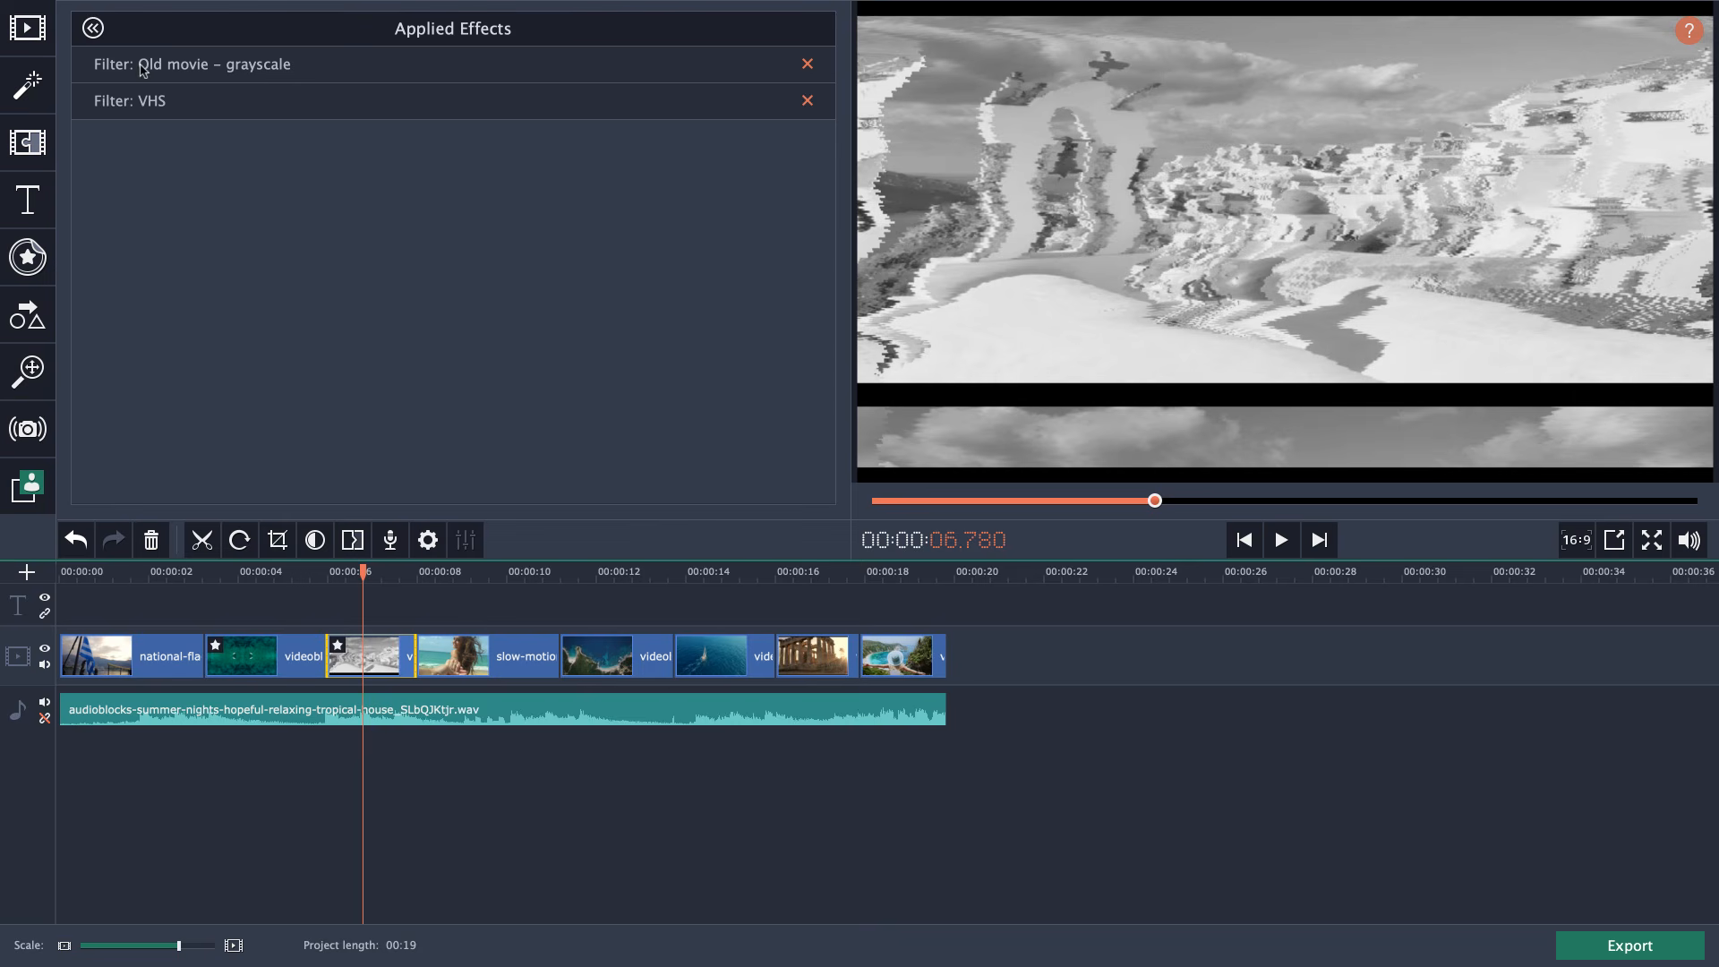
pyautogui.click(808, 64)
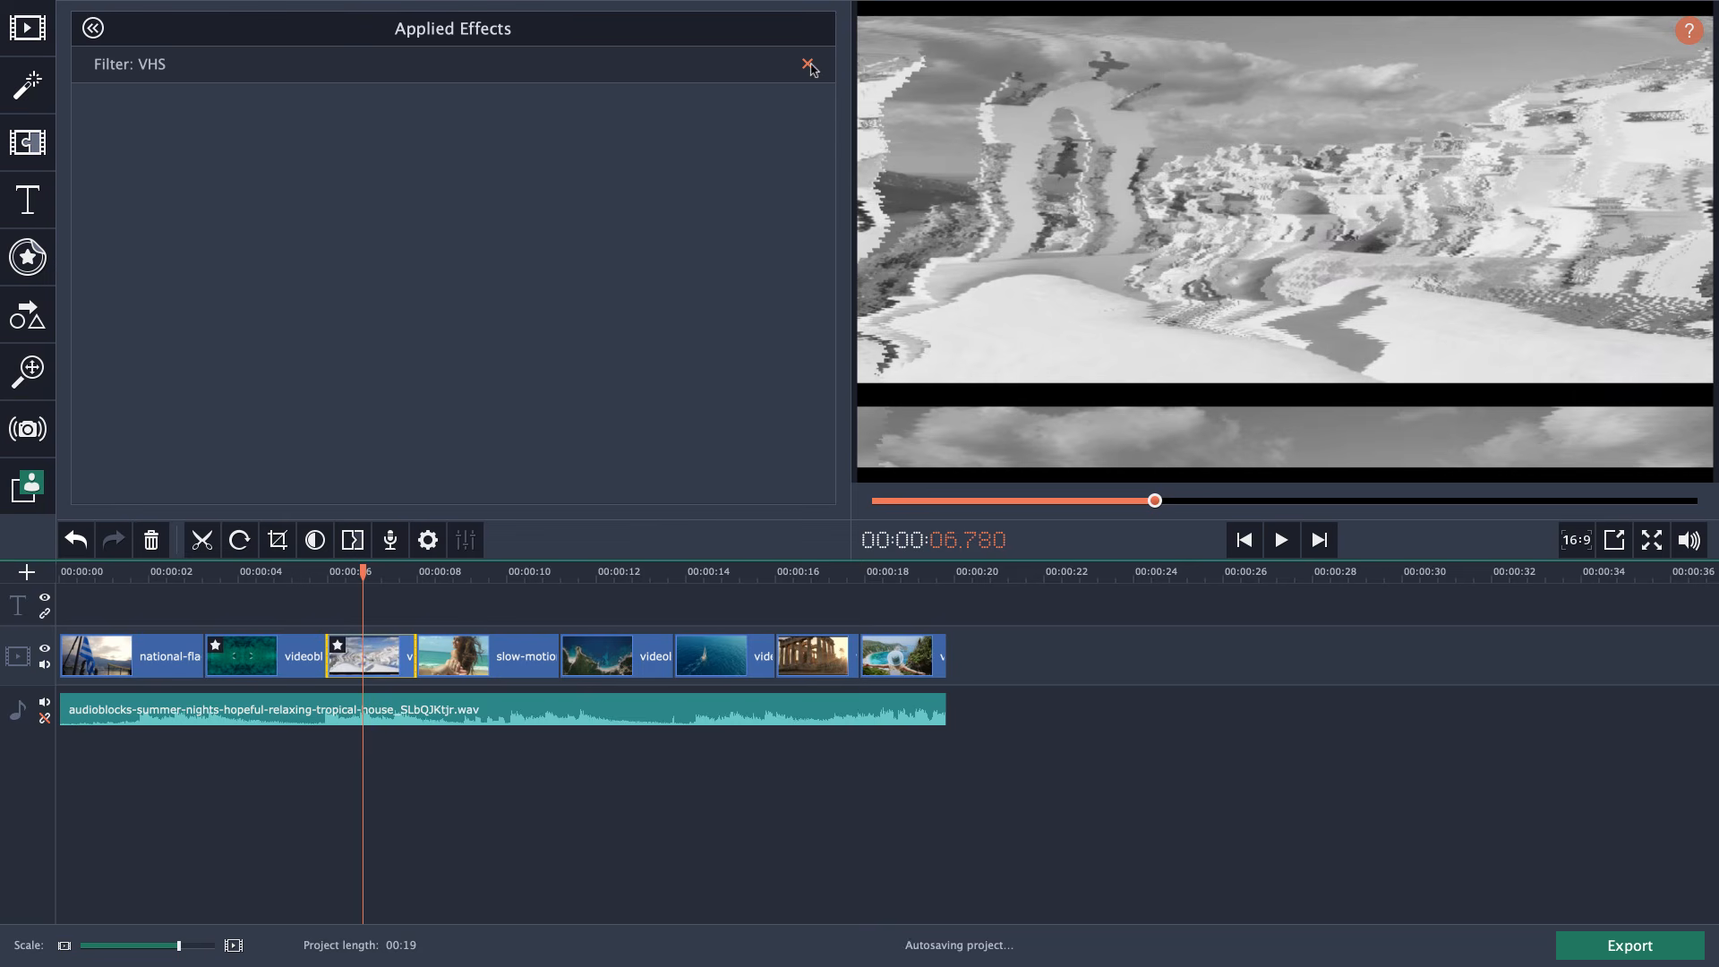
pyautogui.click(807, 65)
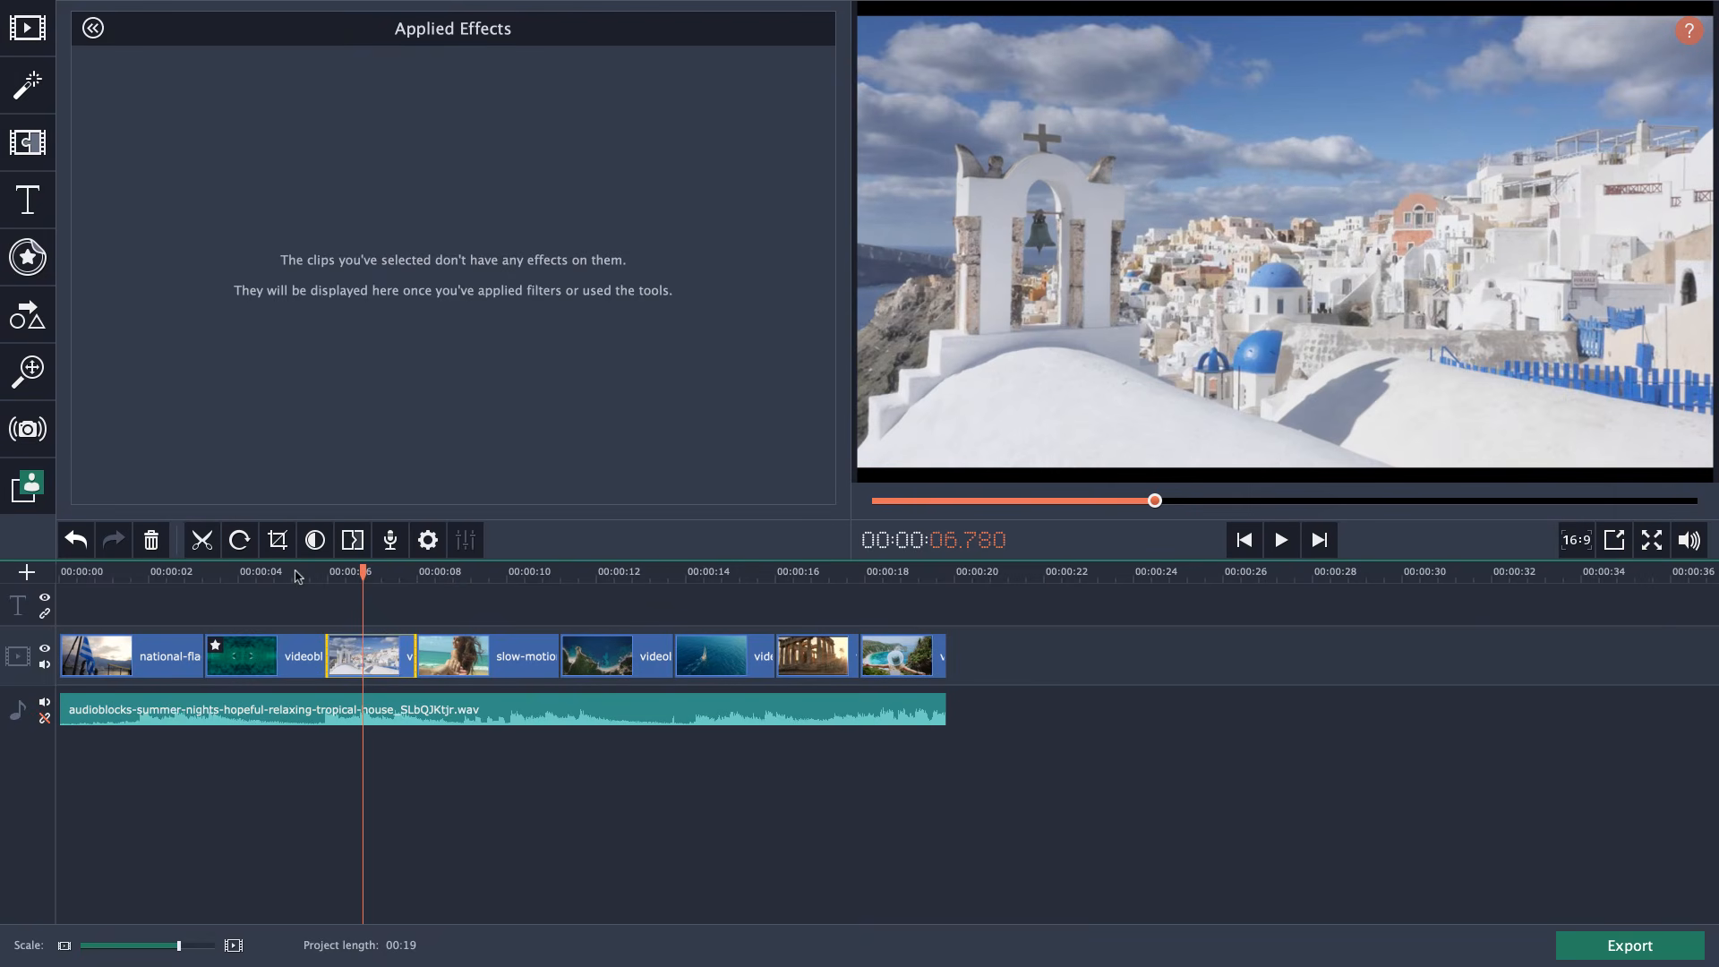
# Check the list of effects applied to the aerial boat clip, then return to the filter collection.
pyautogui.click(236, 574)
pyautogui.click(218, 653)
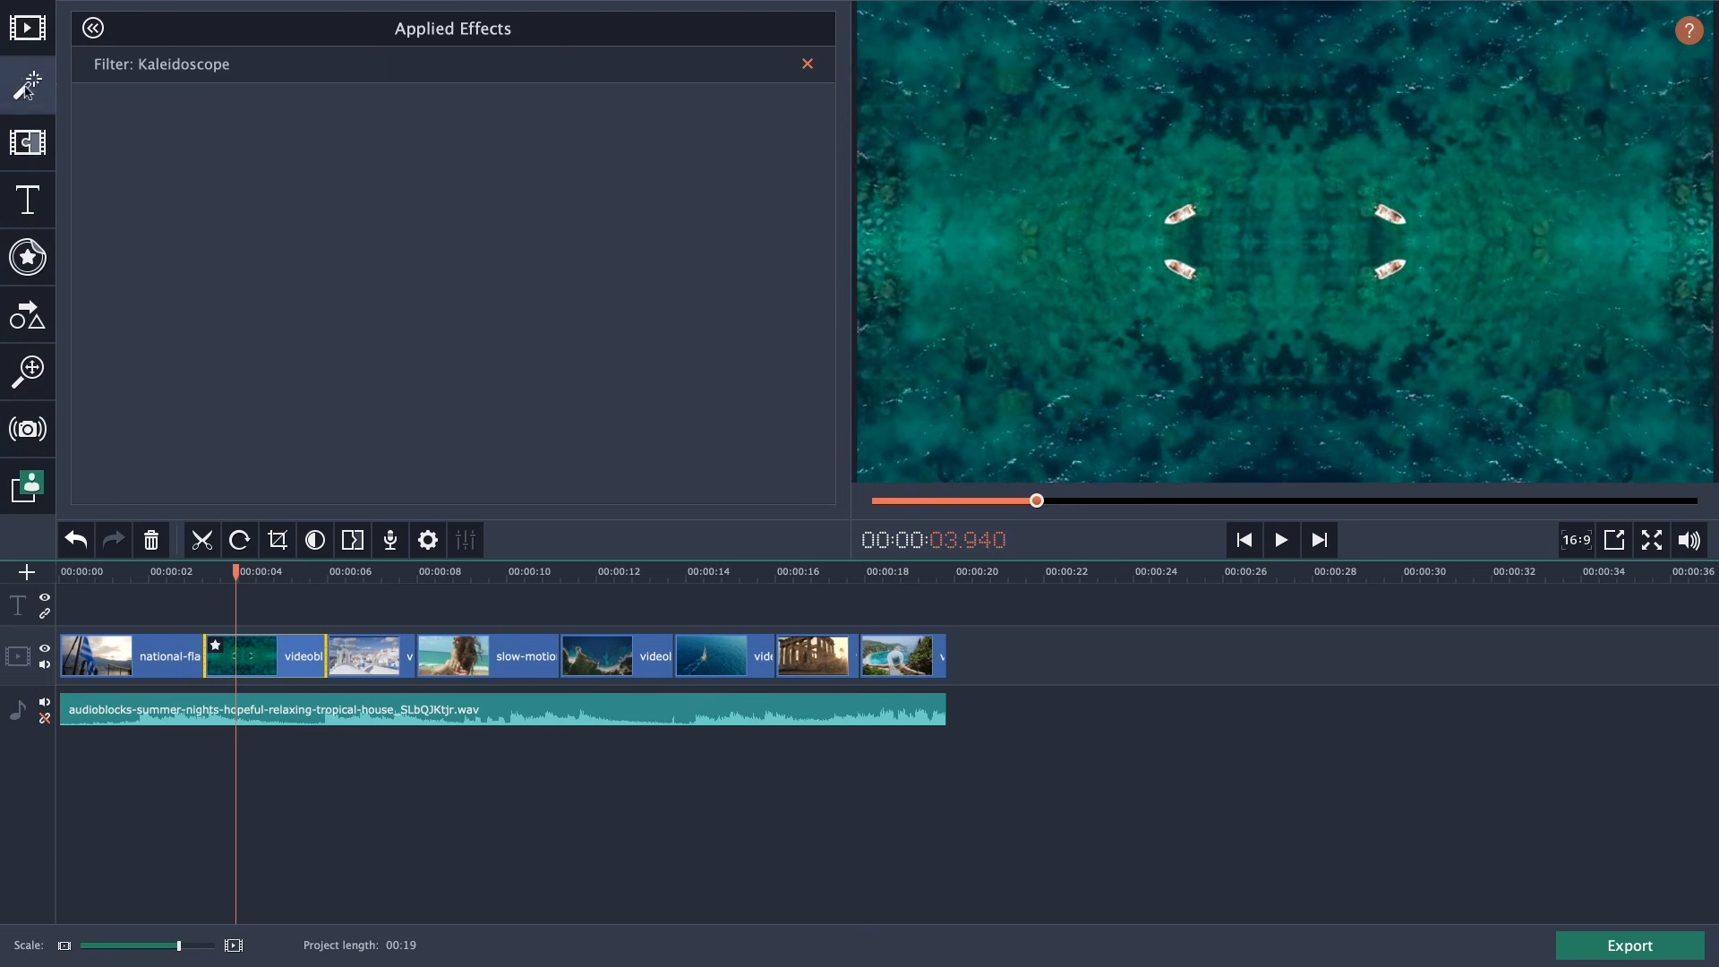
pyautogui.click(20, 83)
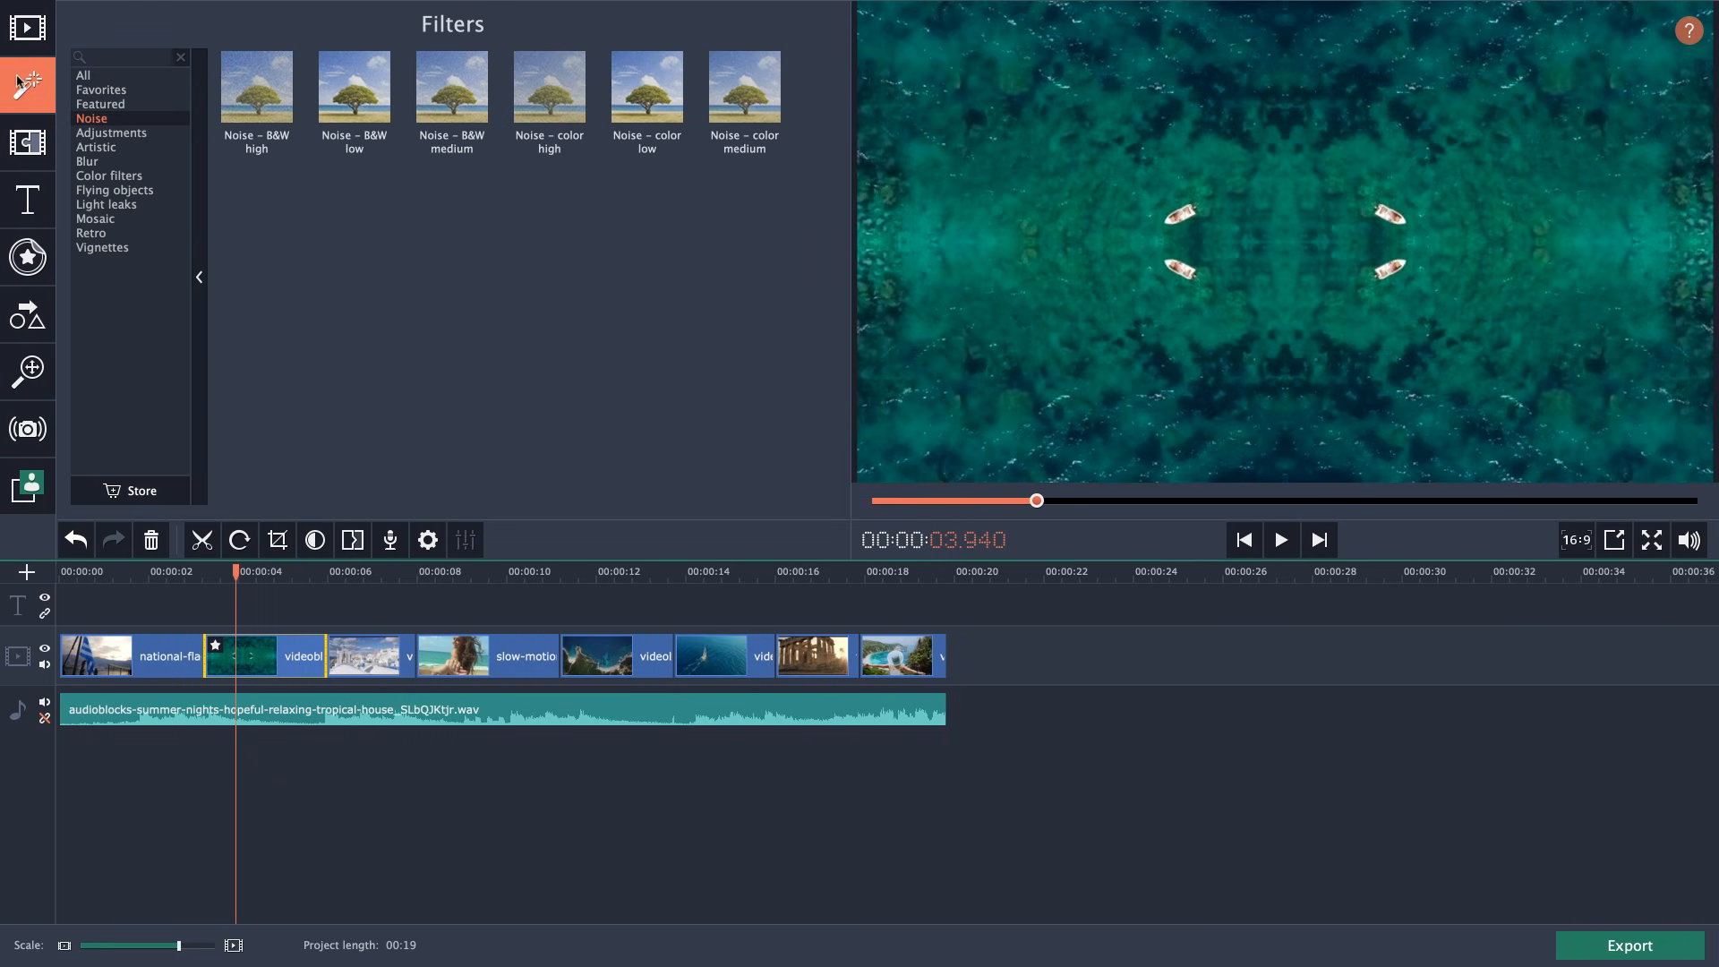
# Look through the transition collection, including the Fade, Blocks, Zoom, Wipe, Warp and Ripple categories, and return to the Fade transitions.
pyautogui.click(20, 154)
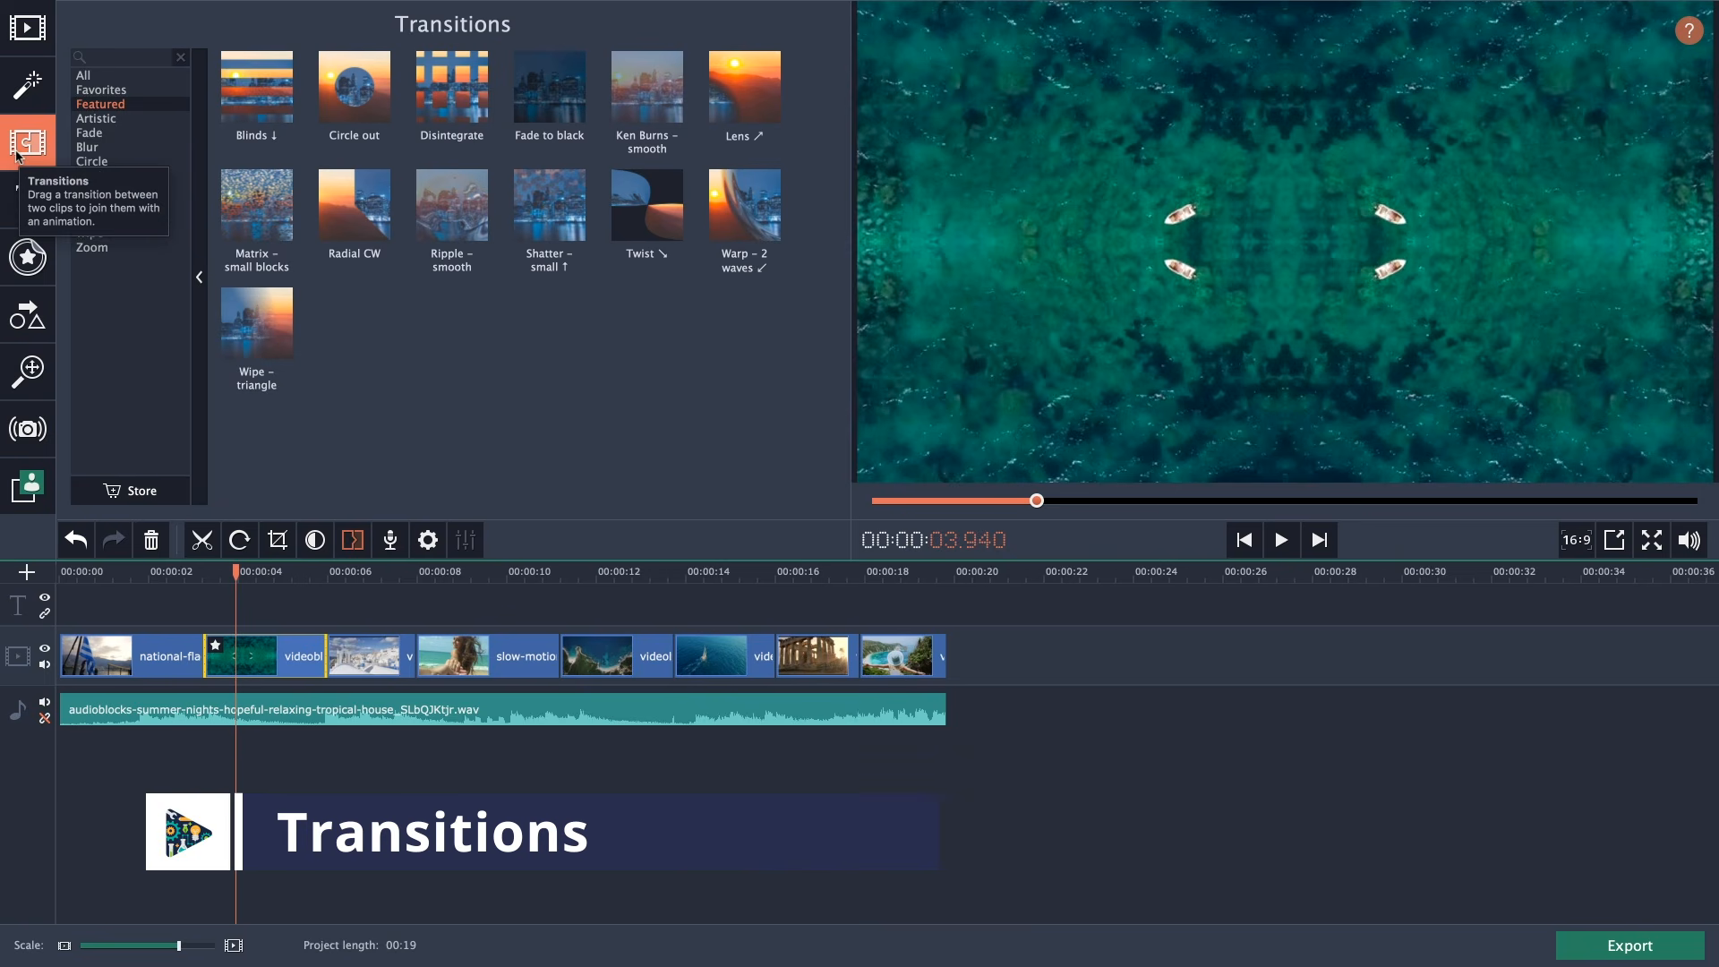
pyautogui.click(132, 132)
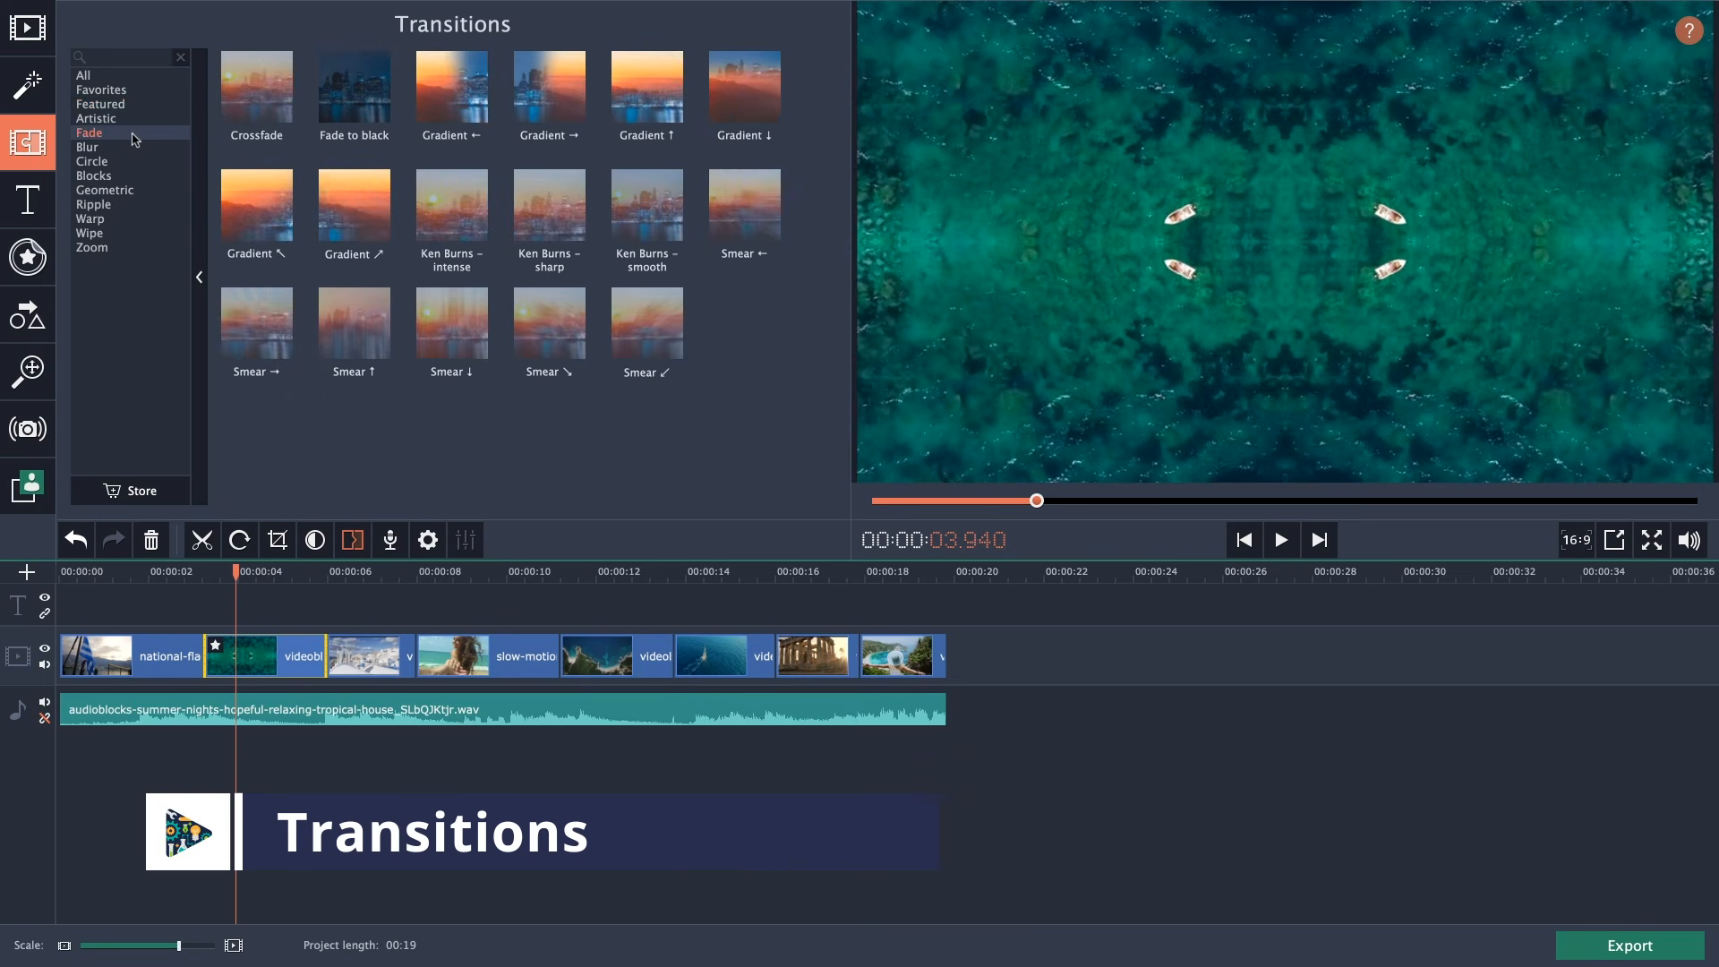
pyautogui.click(113, 174)
pyautogui.click(99, 248)
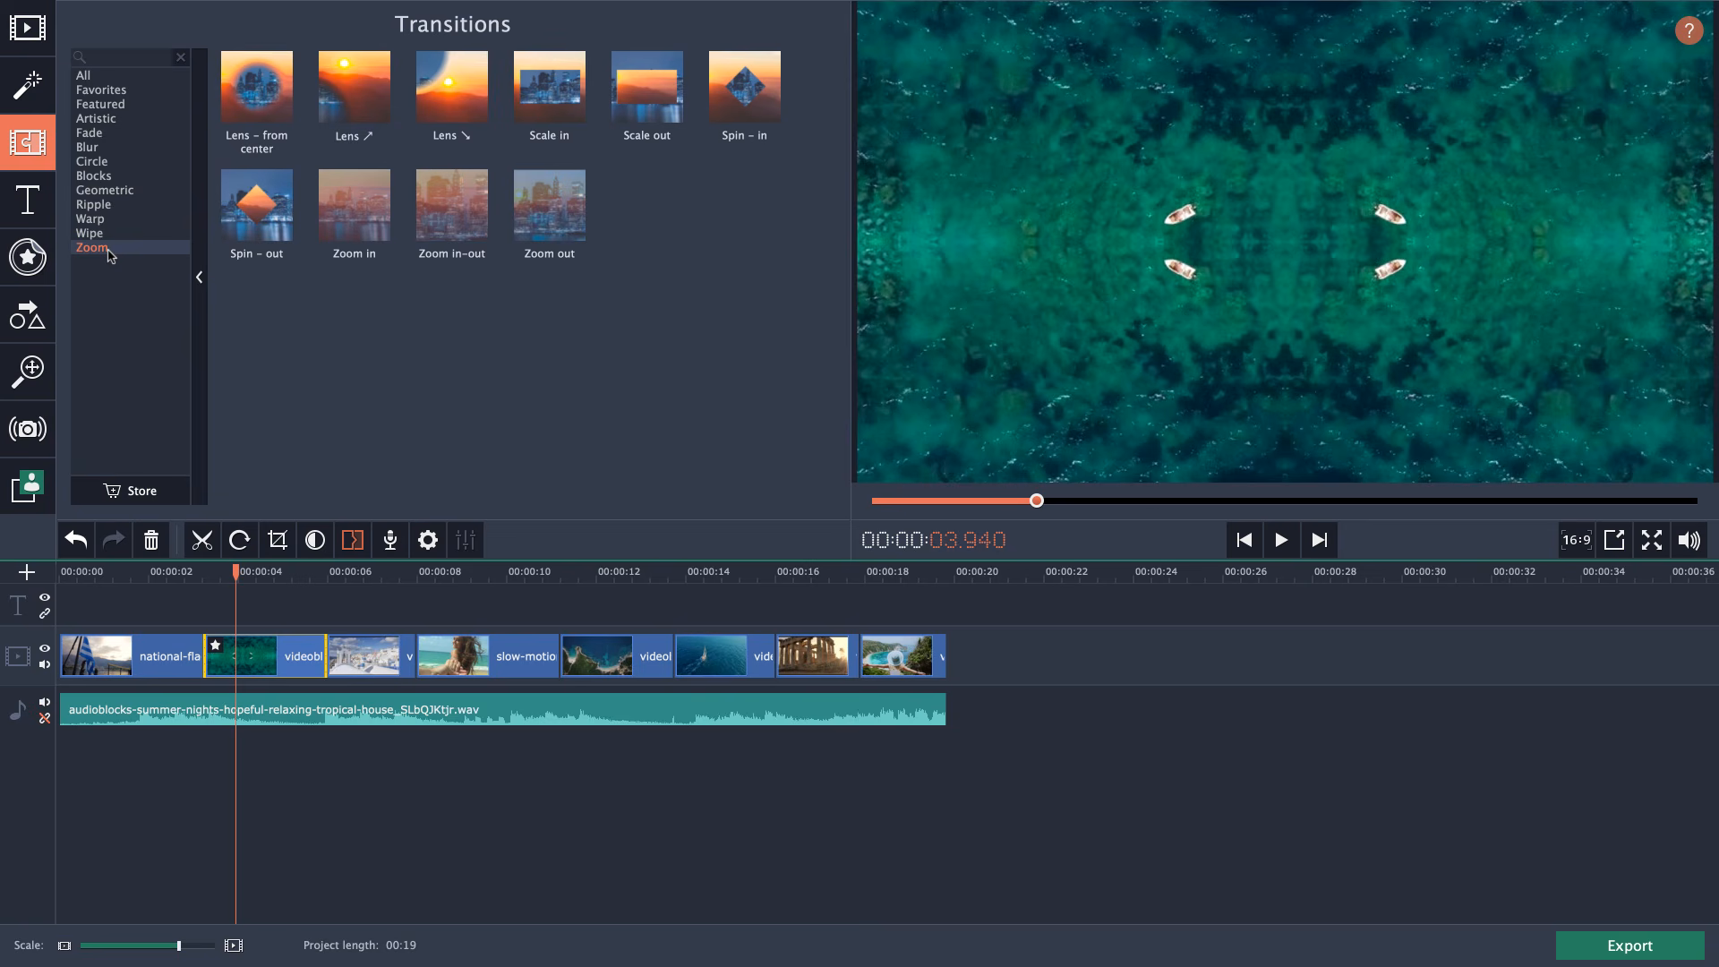
pyautogui.click(115, 235)
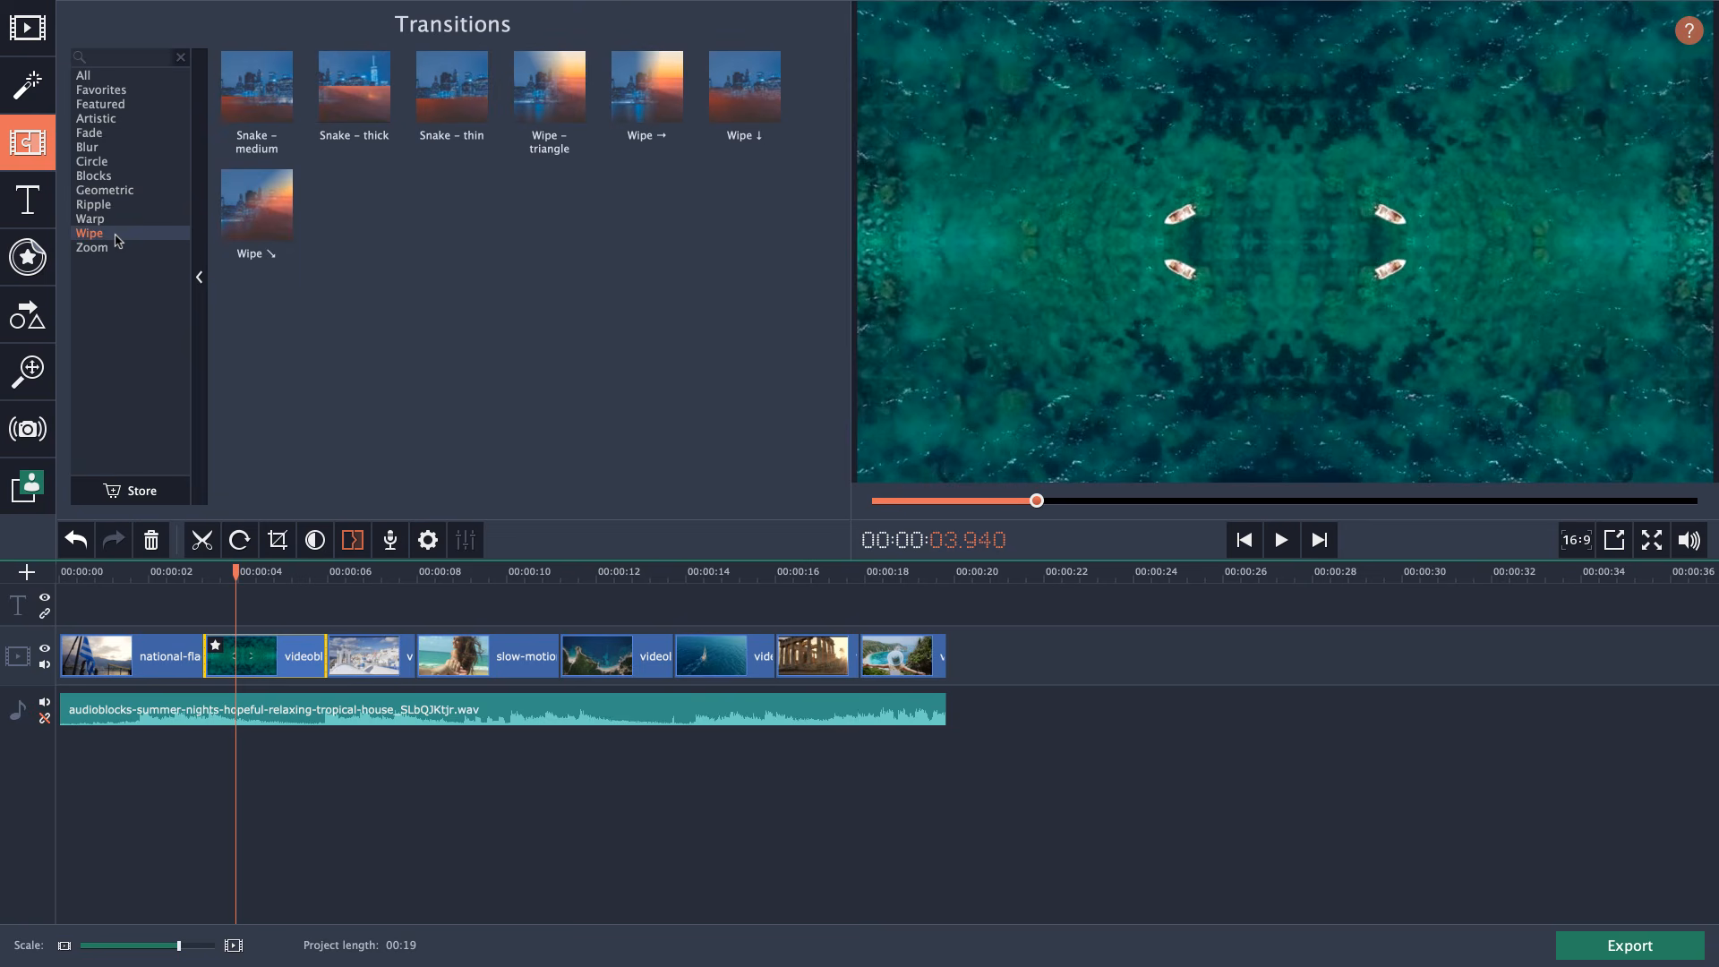
pyautogui.click(114, 219)
pyautogui.click(114, 205)
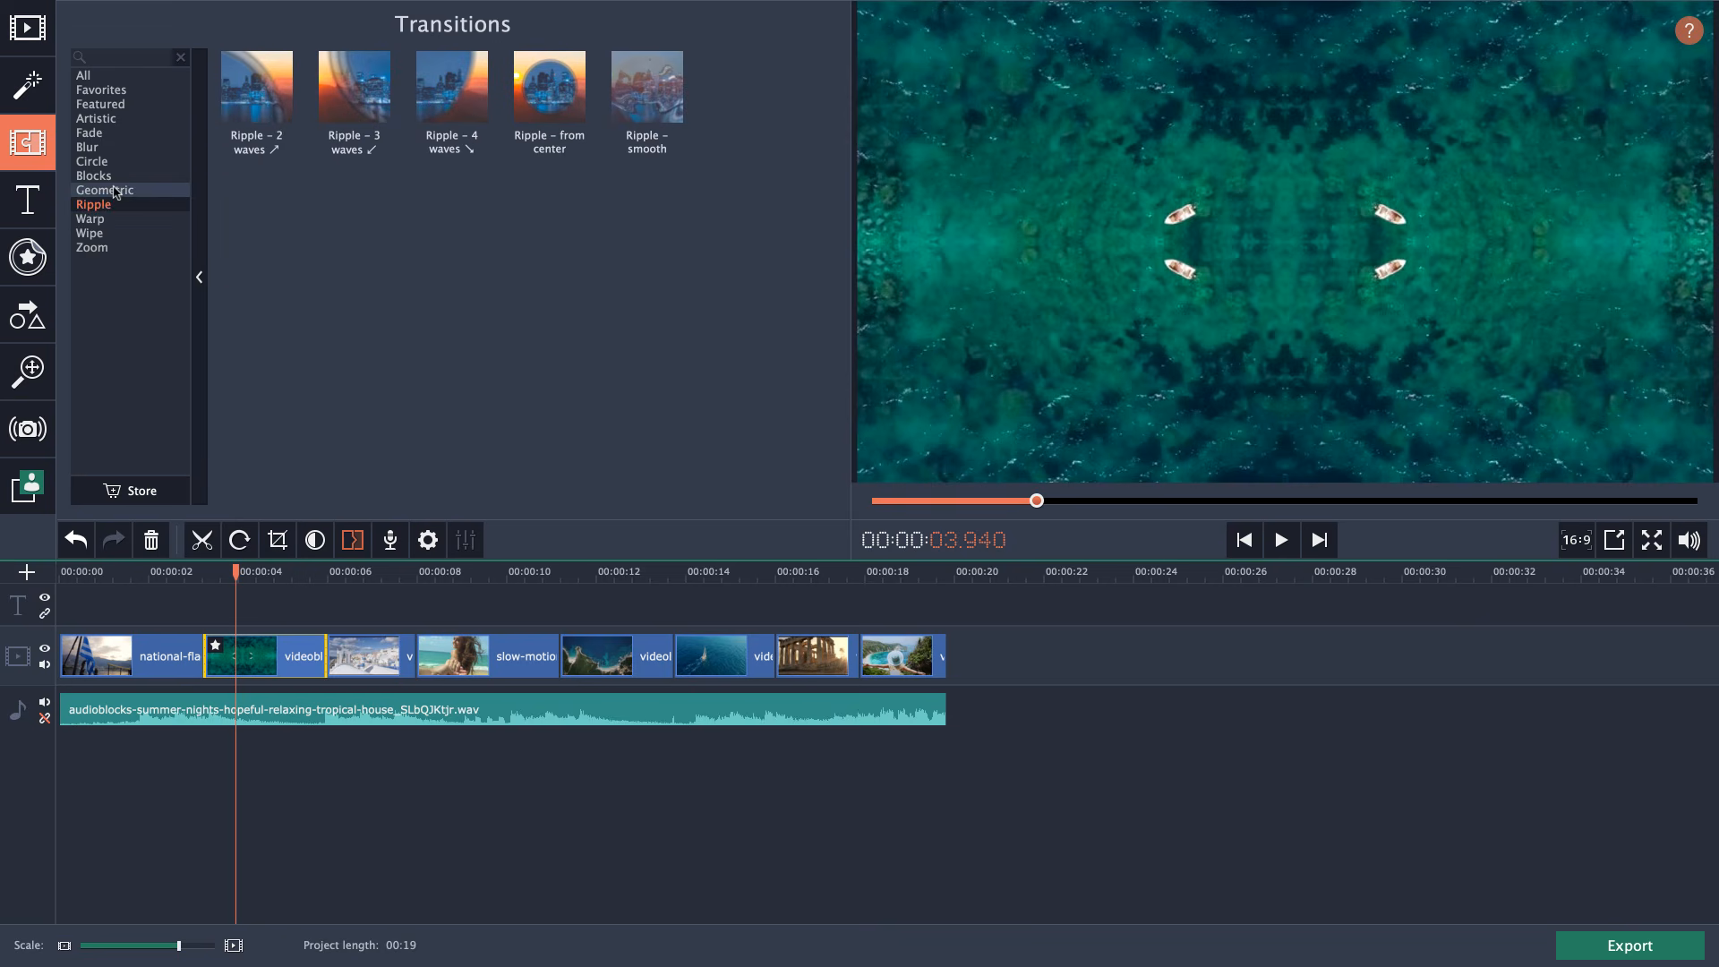
pyautogui.click(111, 133)
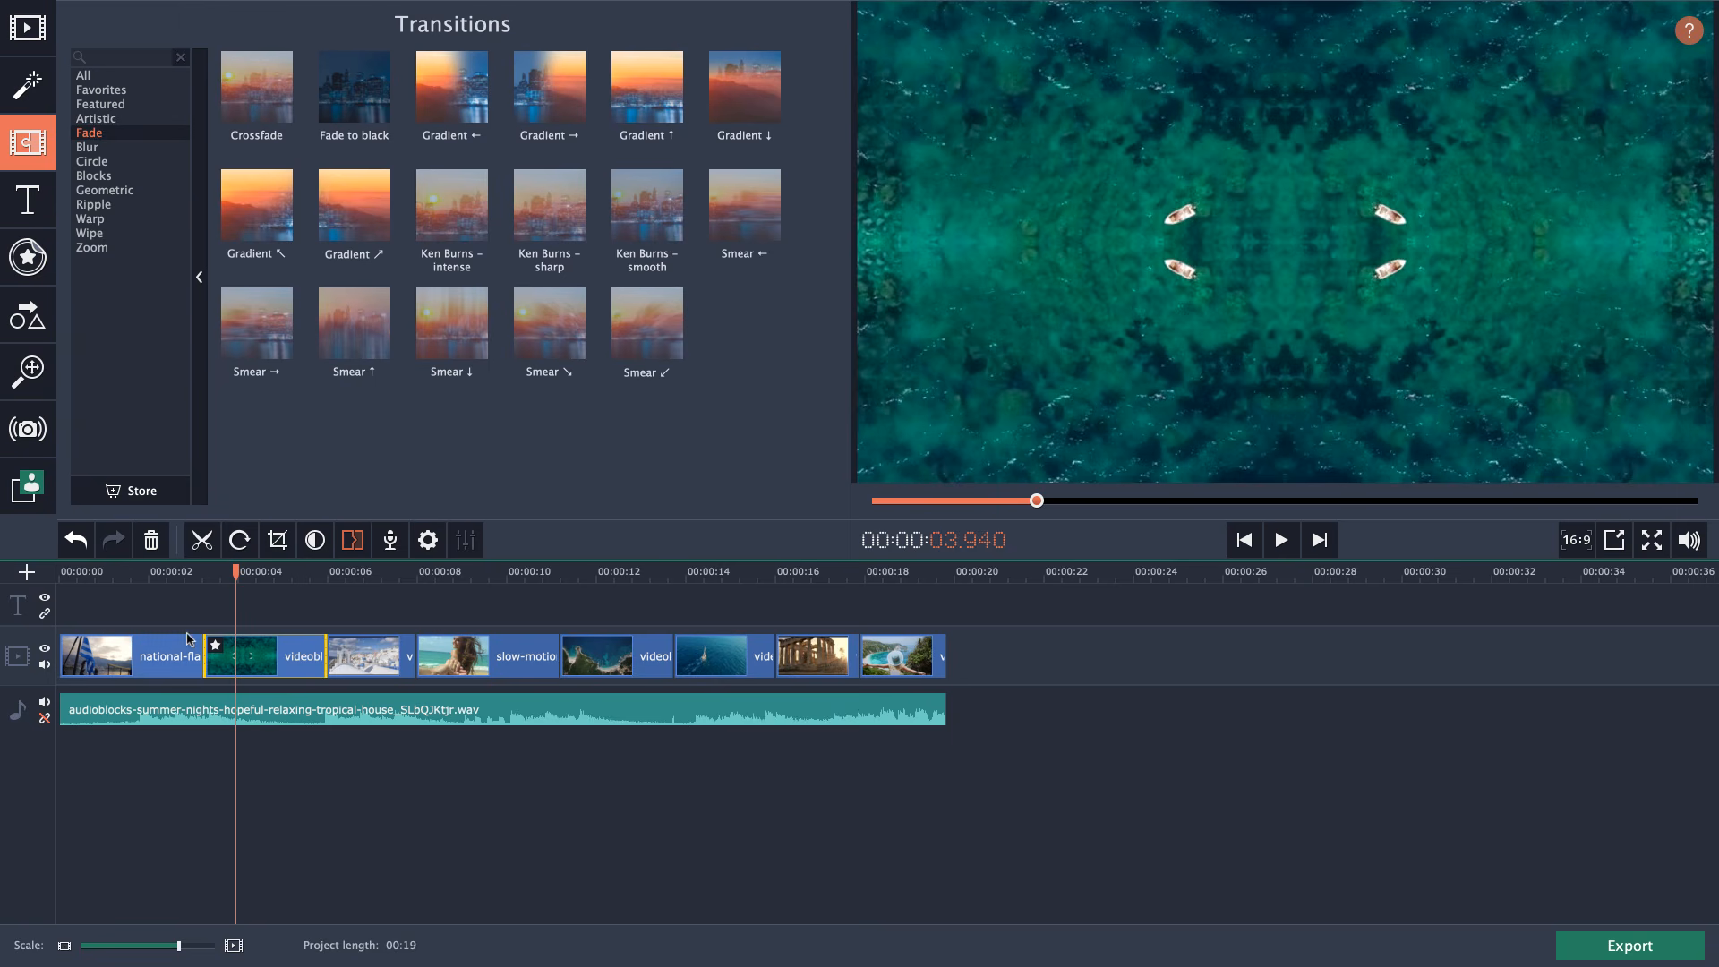
# Preview the Crossfade transition and add it between the Greek flag clip and the aerial boat clip.
pyautogui.click(219, 606)
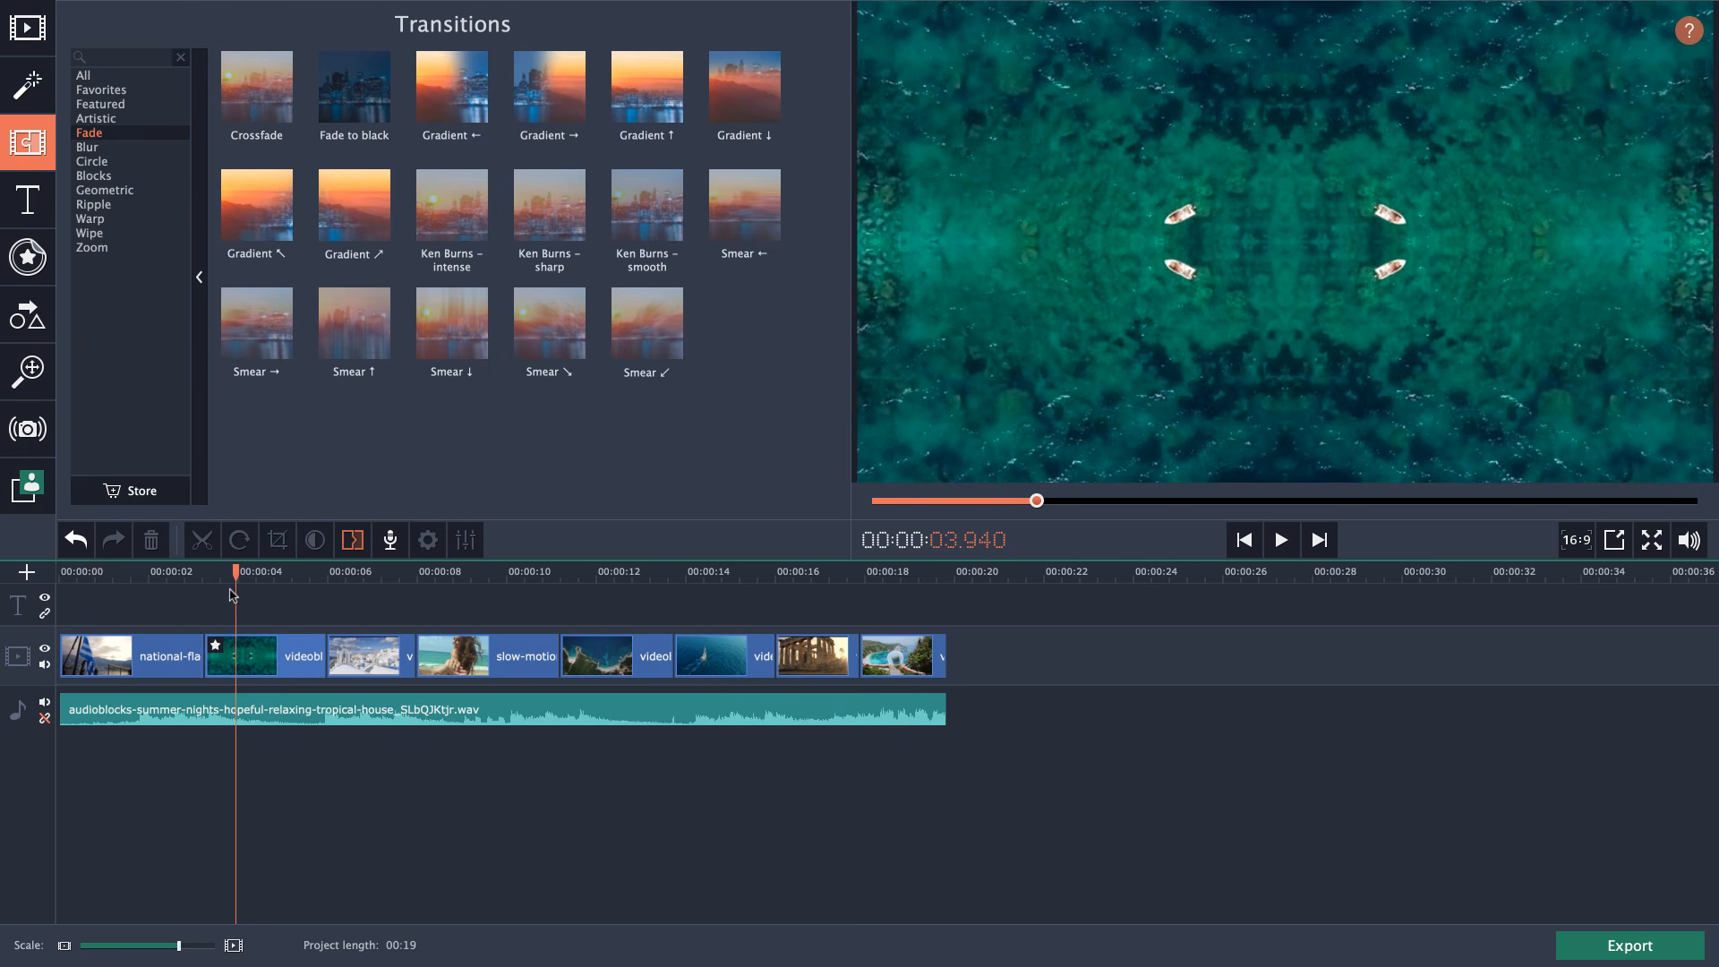
pyautogui.click(236, 667)
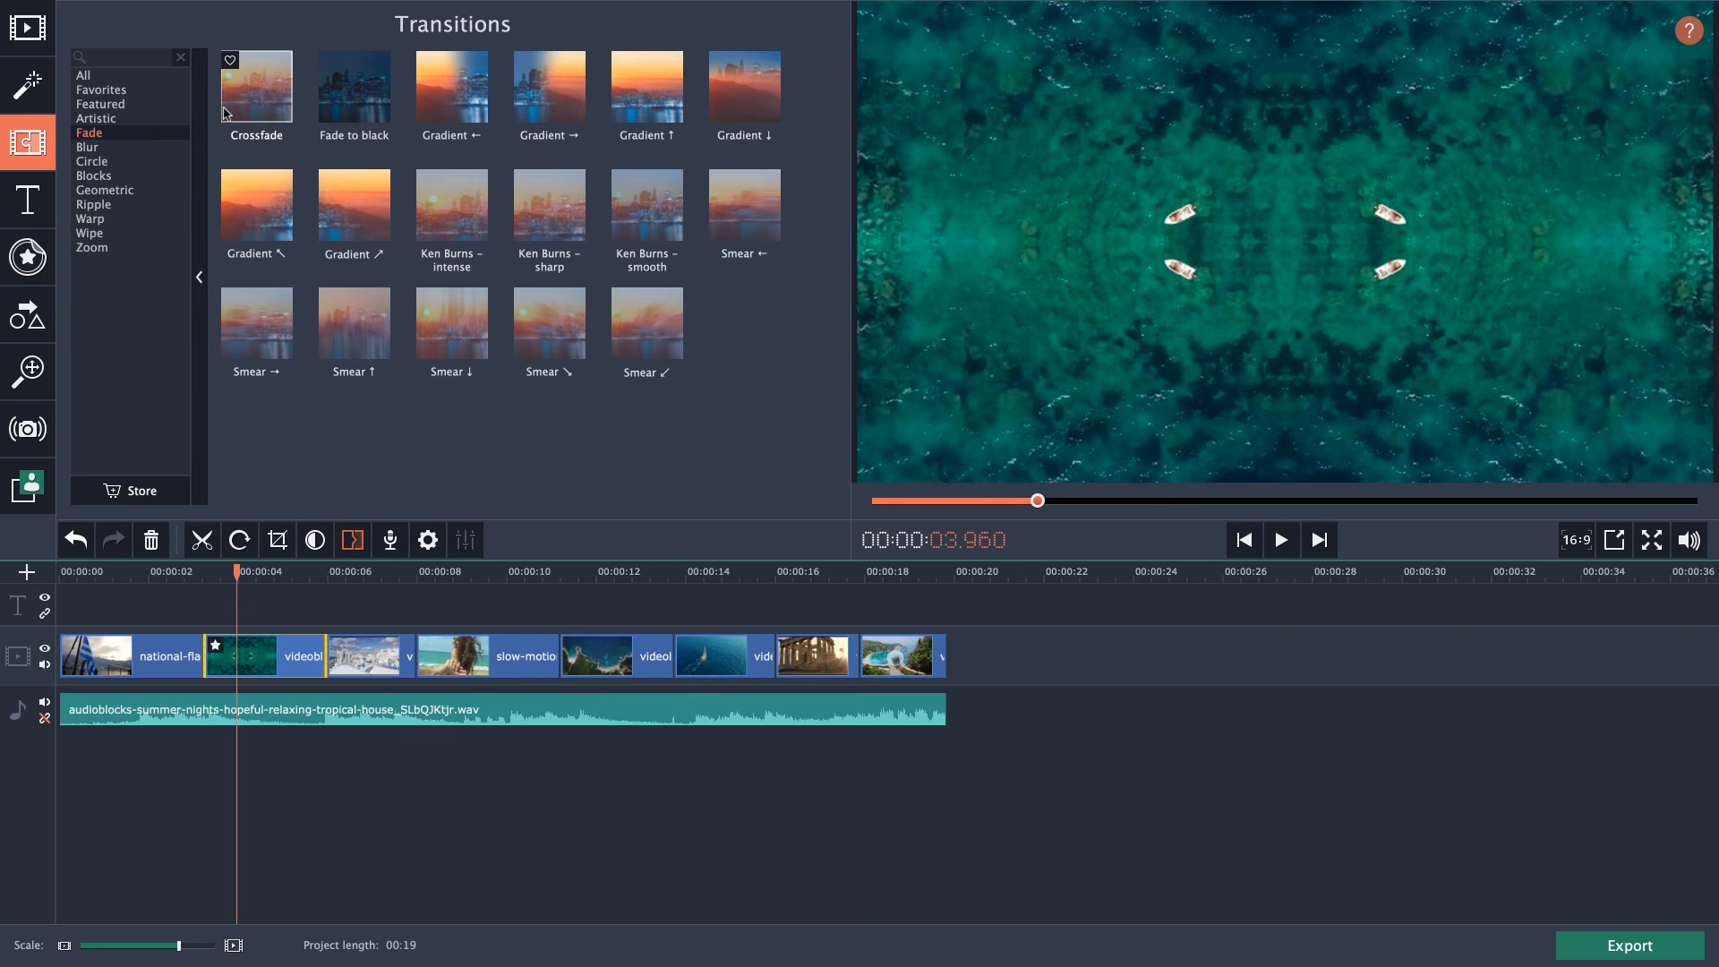
pyautogui.click(241, 107)
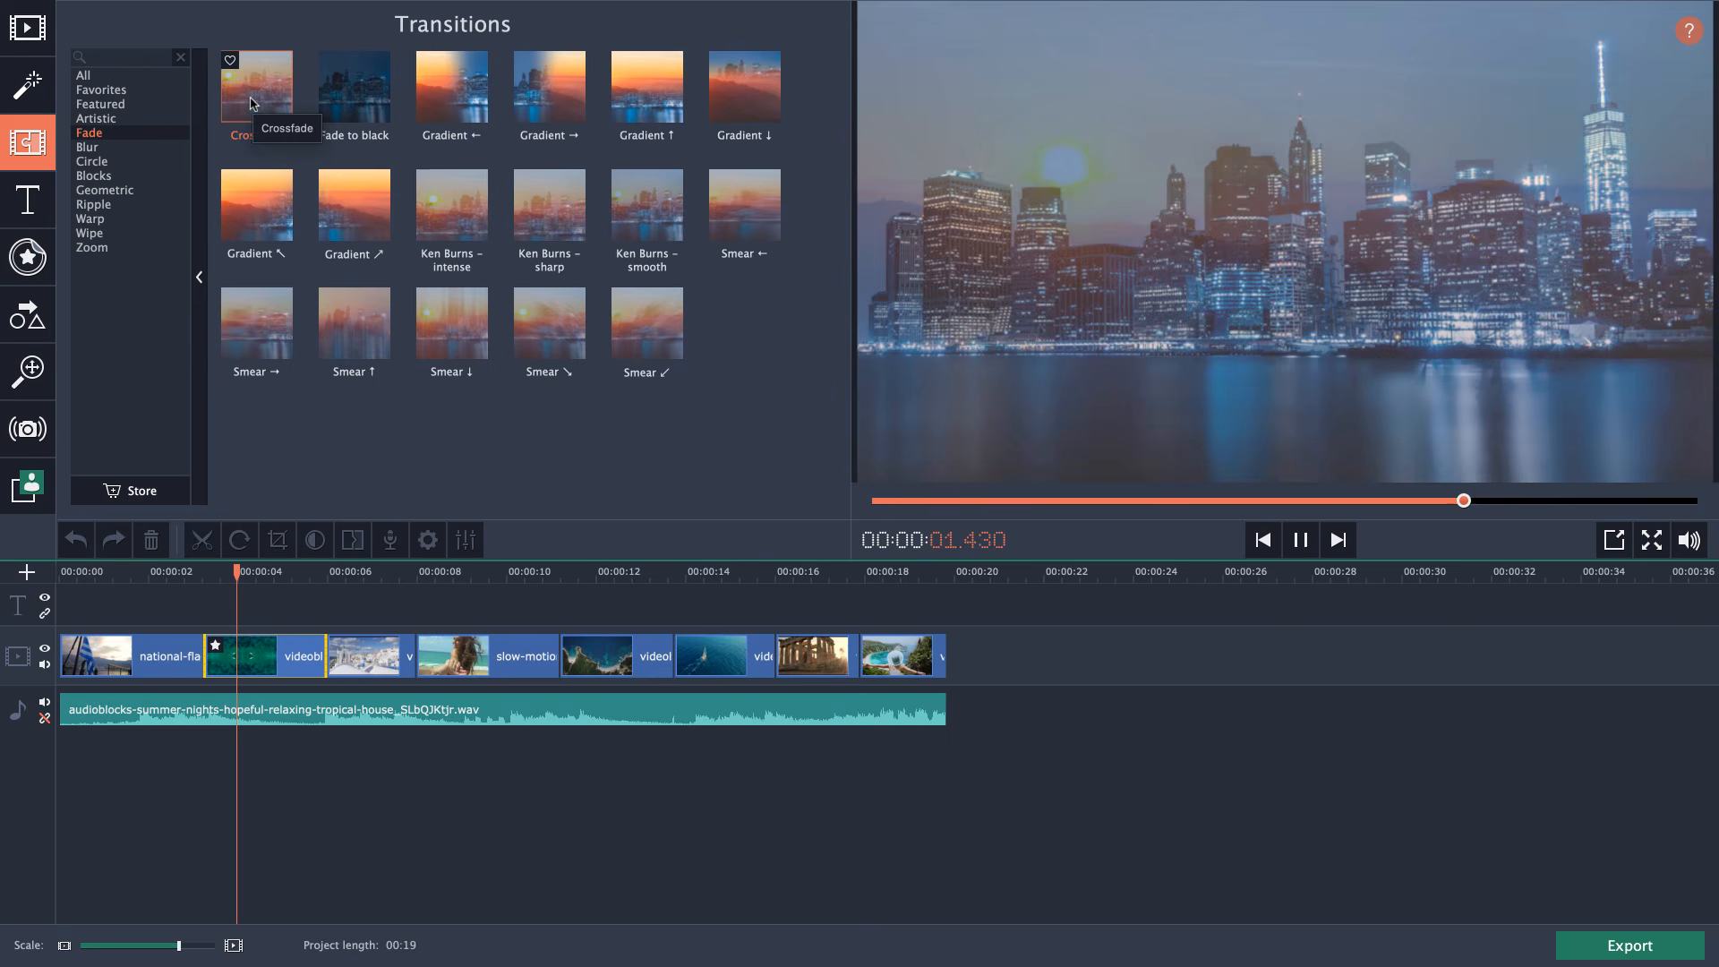
pyautogui.moveTo(250, 103); pyautogui.dragTo(197, 653)
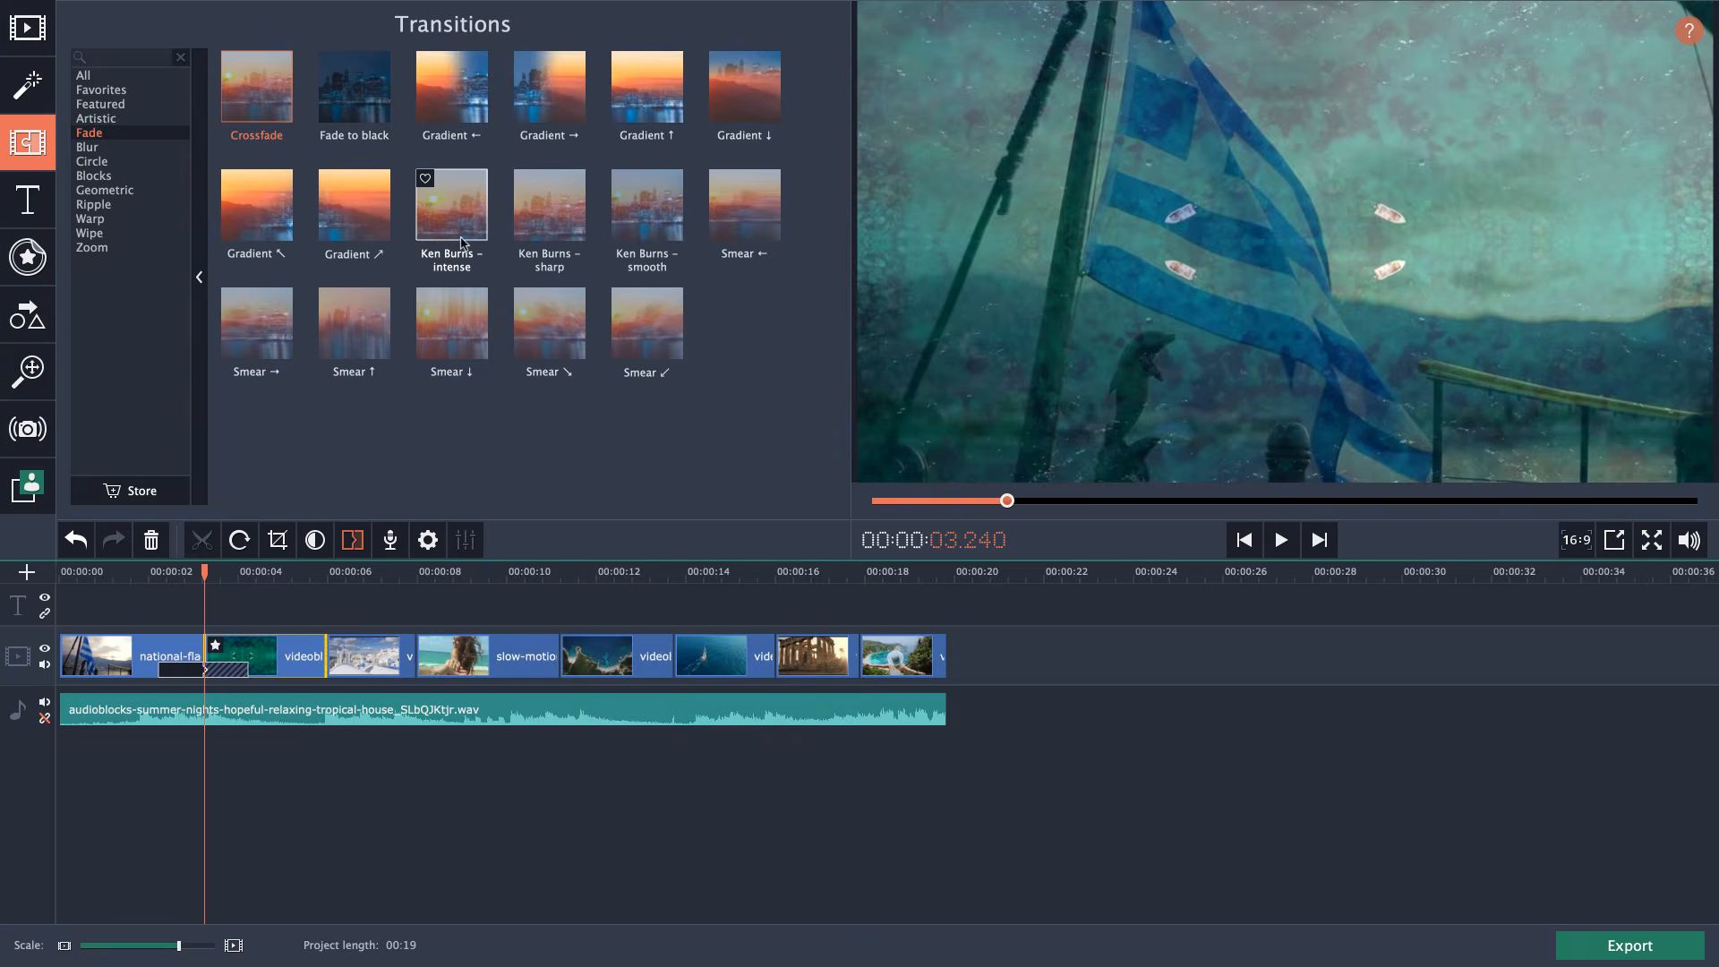
# Add Ken Burns – intense between the aerial boat and Santorini clips, and Ken Burns – smooth between the Santorini and beach clips.
pyautogui.click(464, 240)
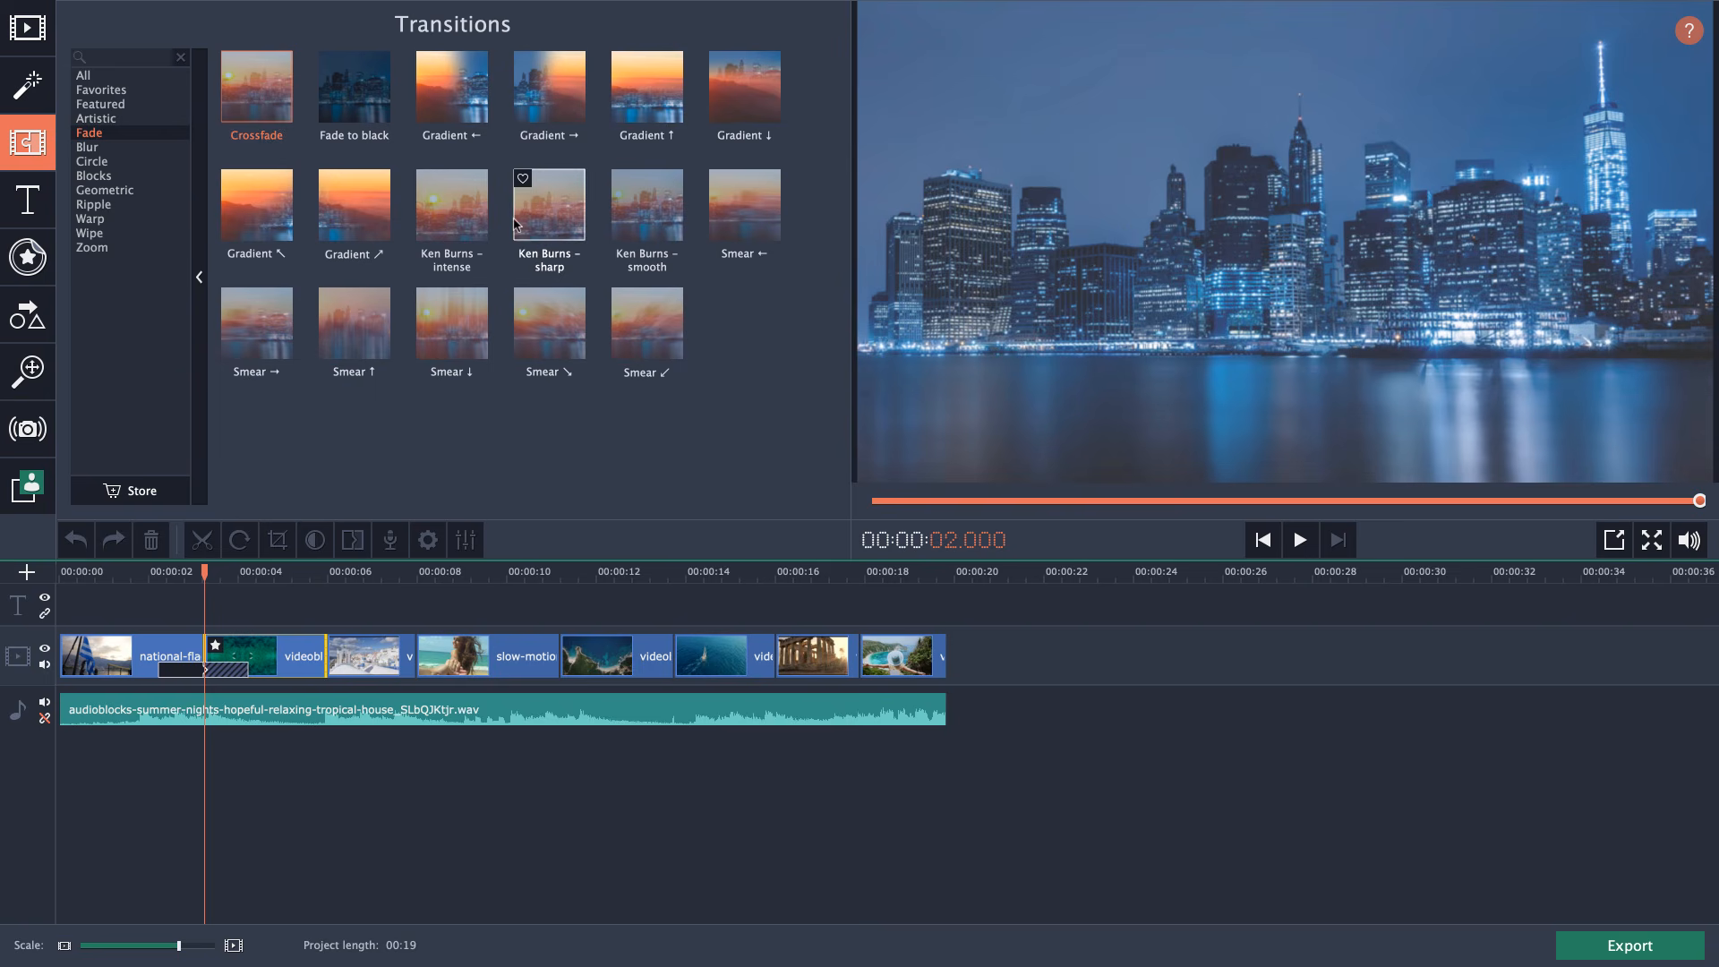
pyautogui.moveTo(467, 221); pyautogui.dragTo(336, 665)
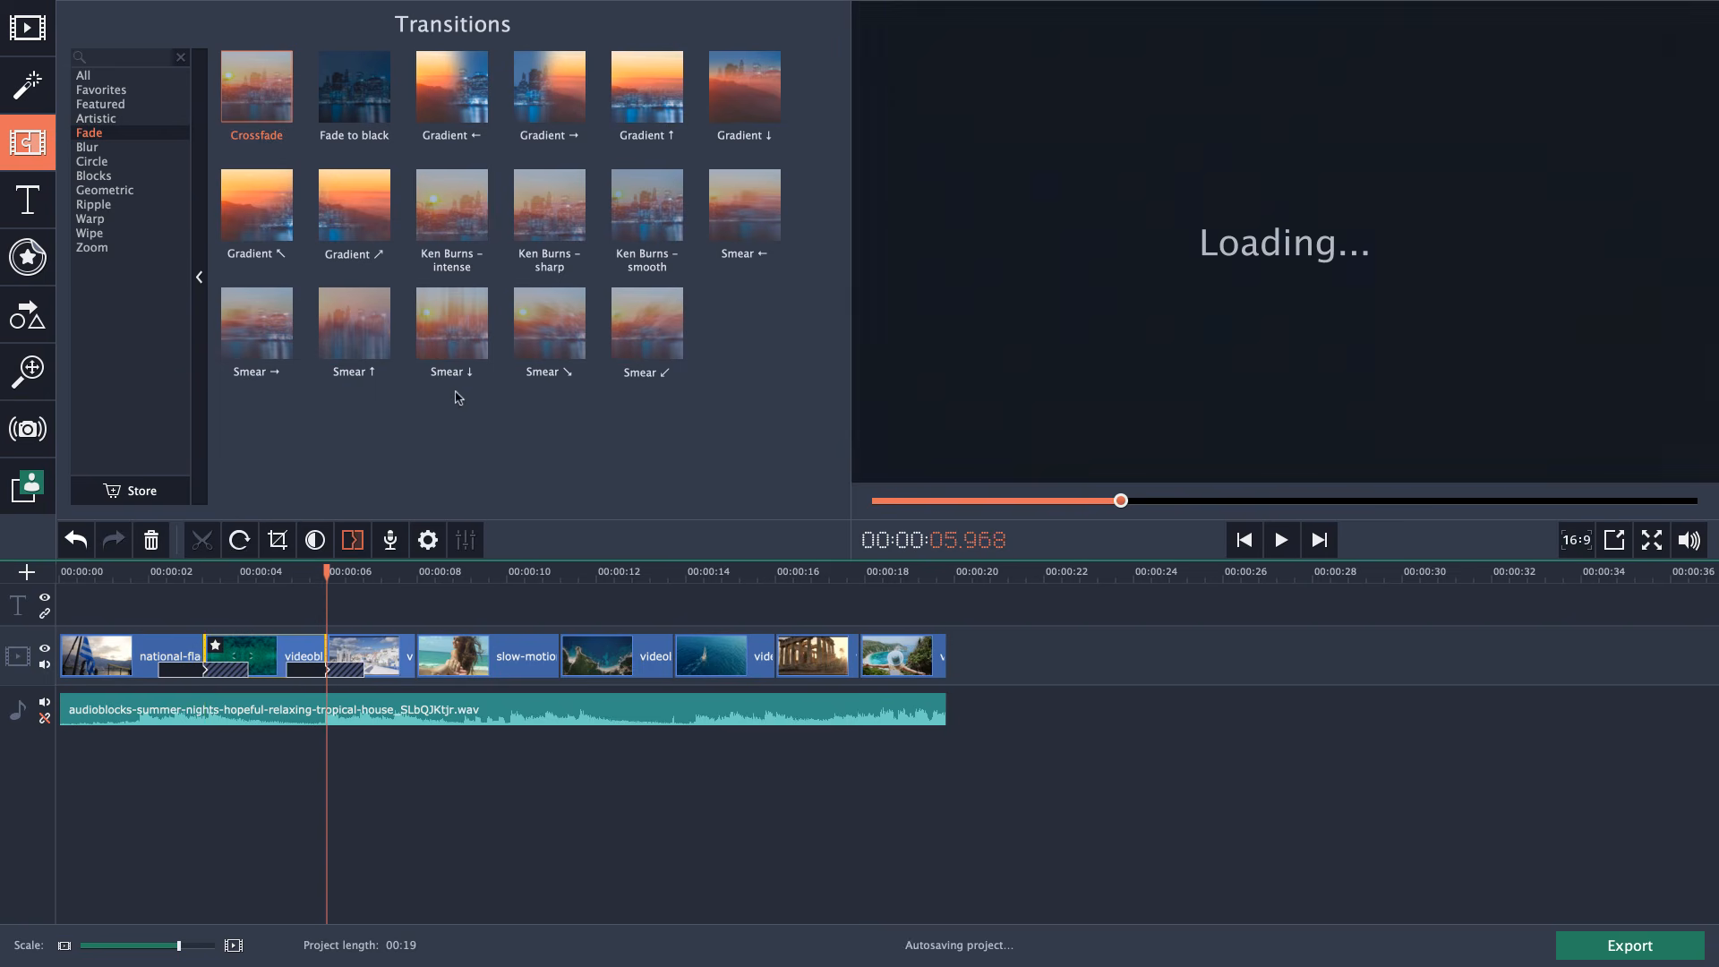
pyautogui.moveTo(646, 215); pyautogui.dragTo(439, 665)
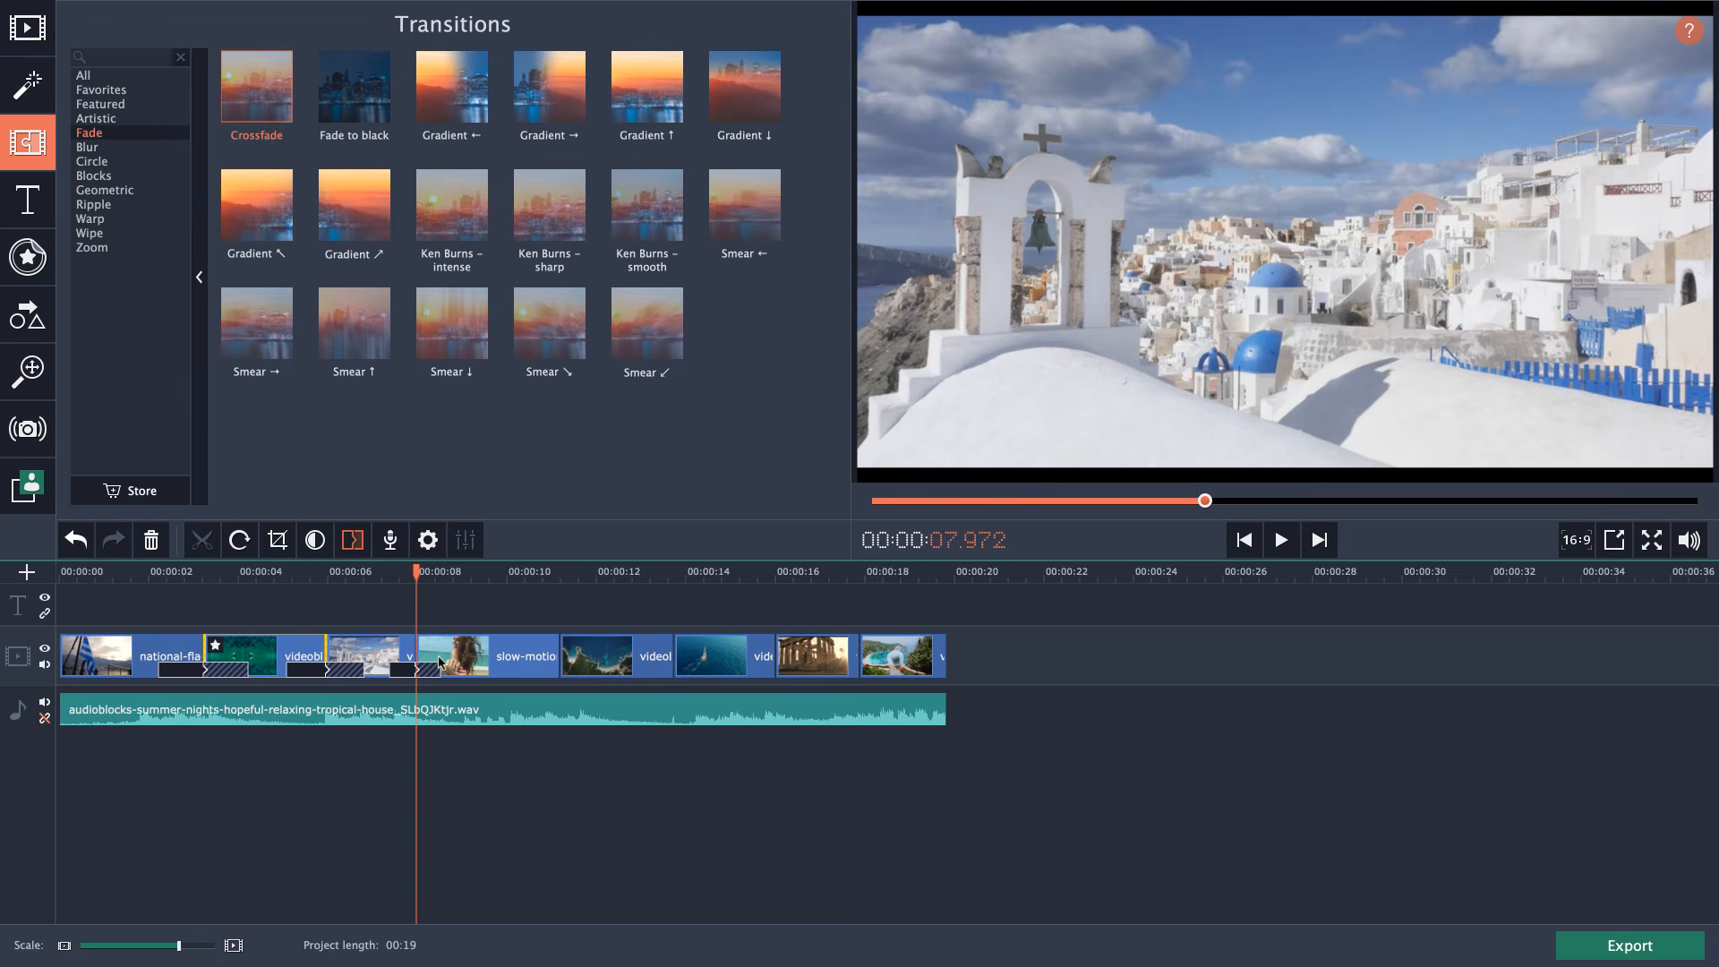
# Add Blur in after the beach clip, and Zoom in-out and Zoom out at the two following joins, up to the temple clip.
pyautogui.click(131, 153)
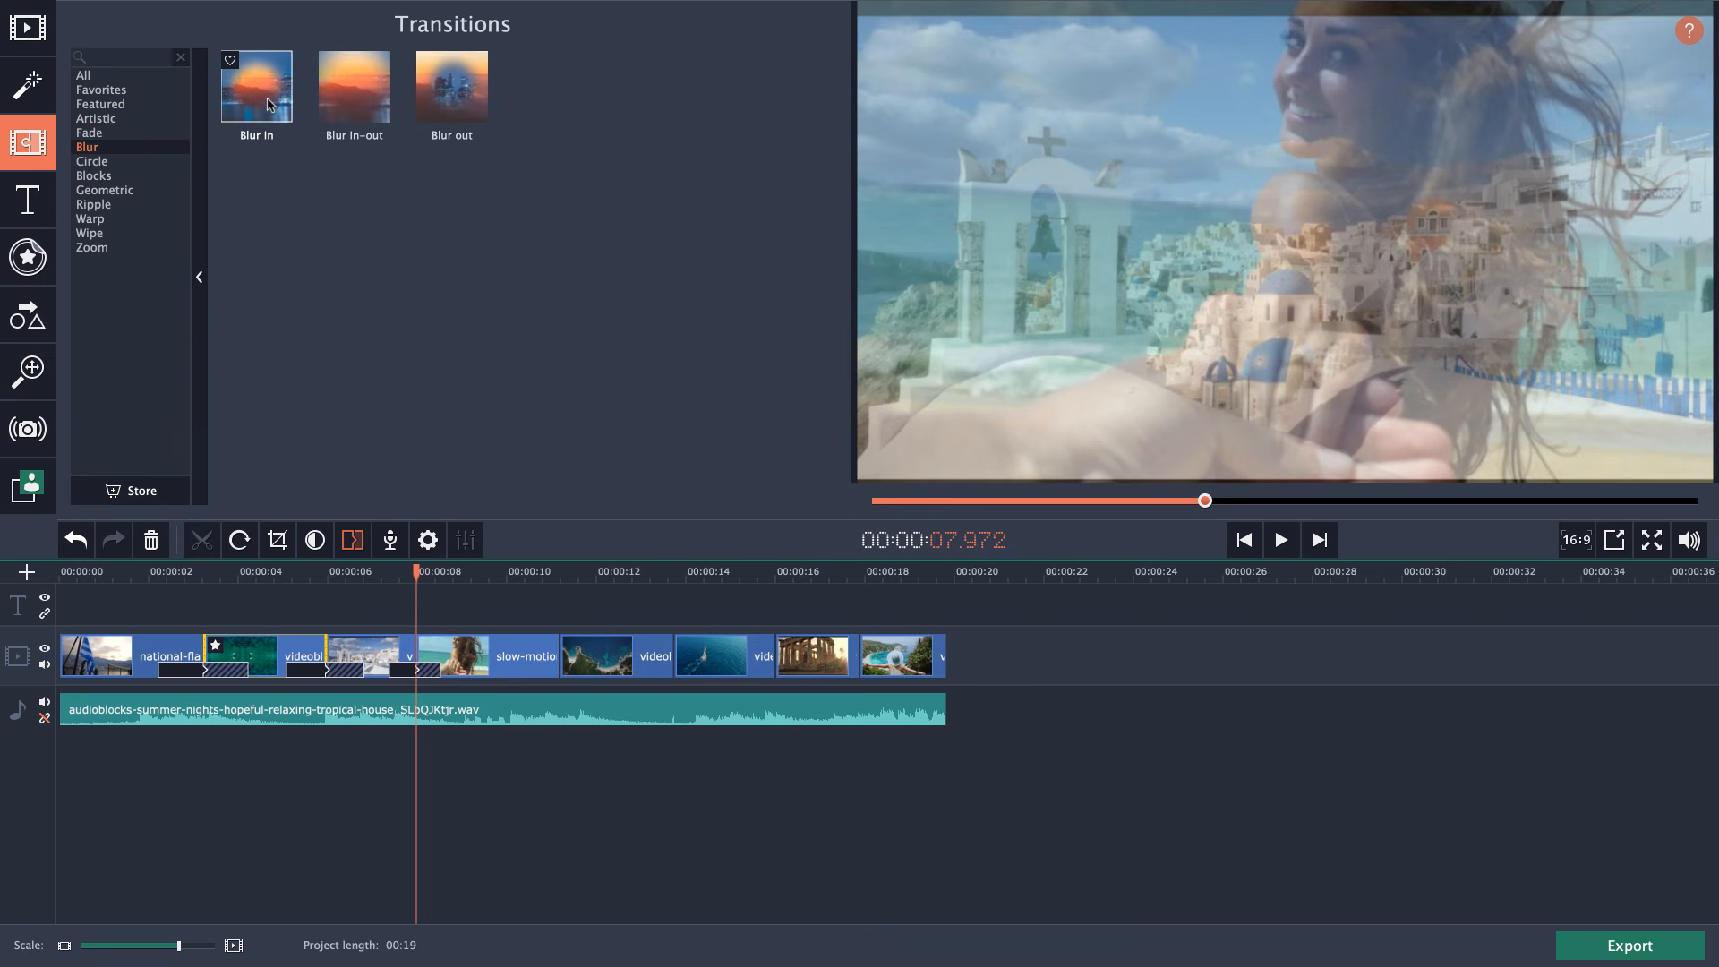
pyautogui.moveTo(269, 103); pyautogui.dragTo(552, 650)
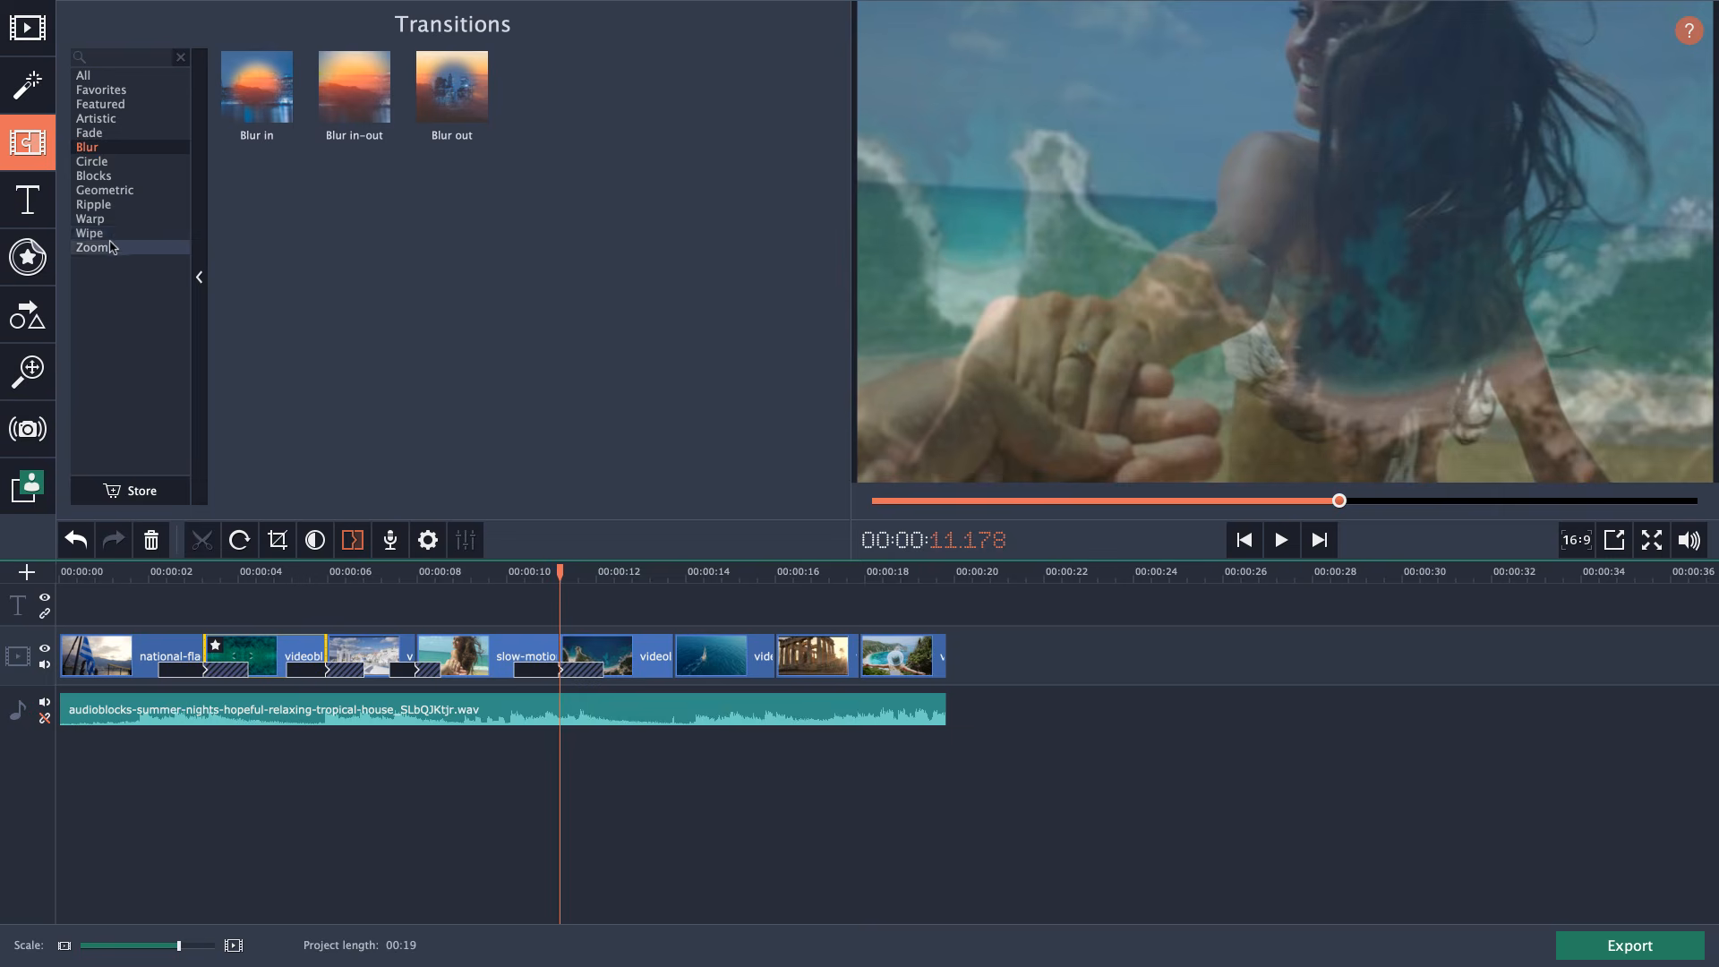
pyautogui.click(114, 248)
pyautogui.moveTo(441, 229); pyautogui.dragTo(673, 661)
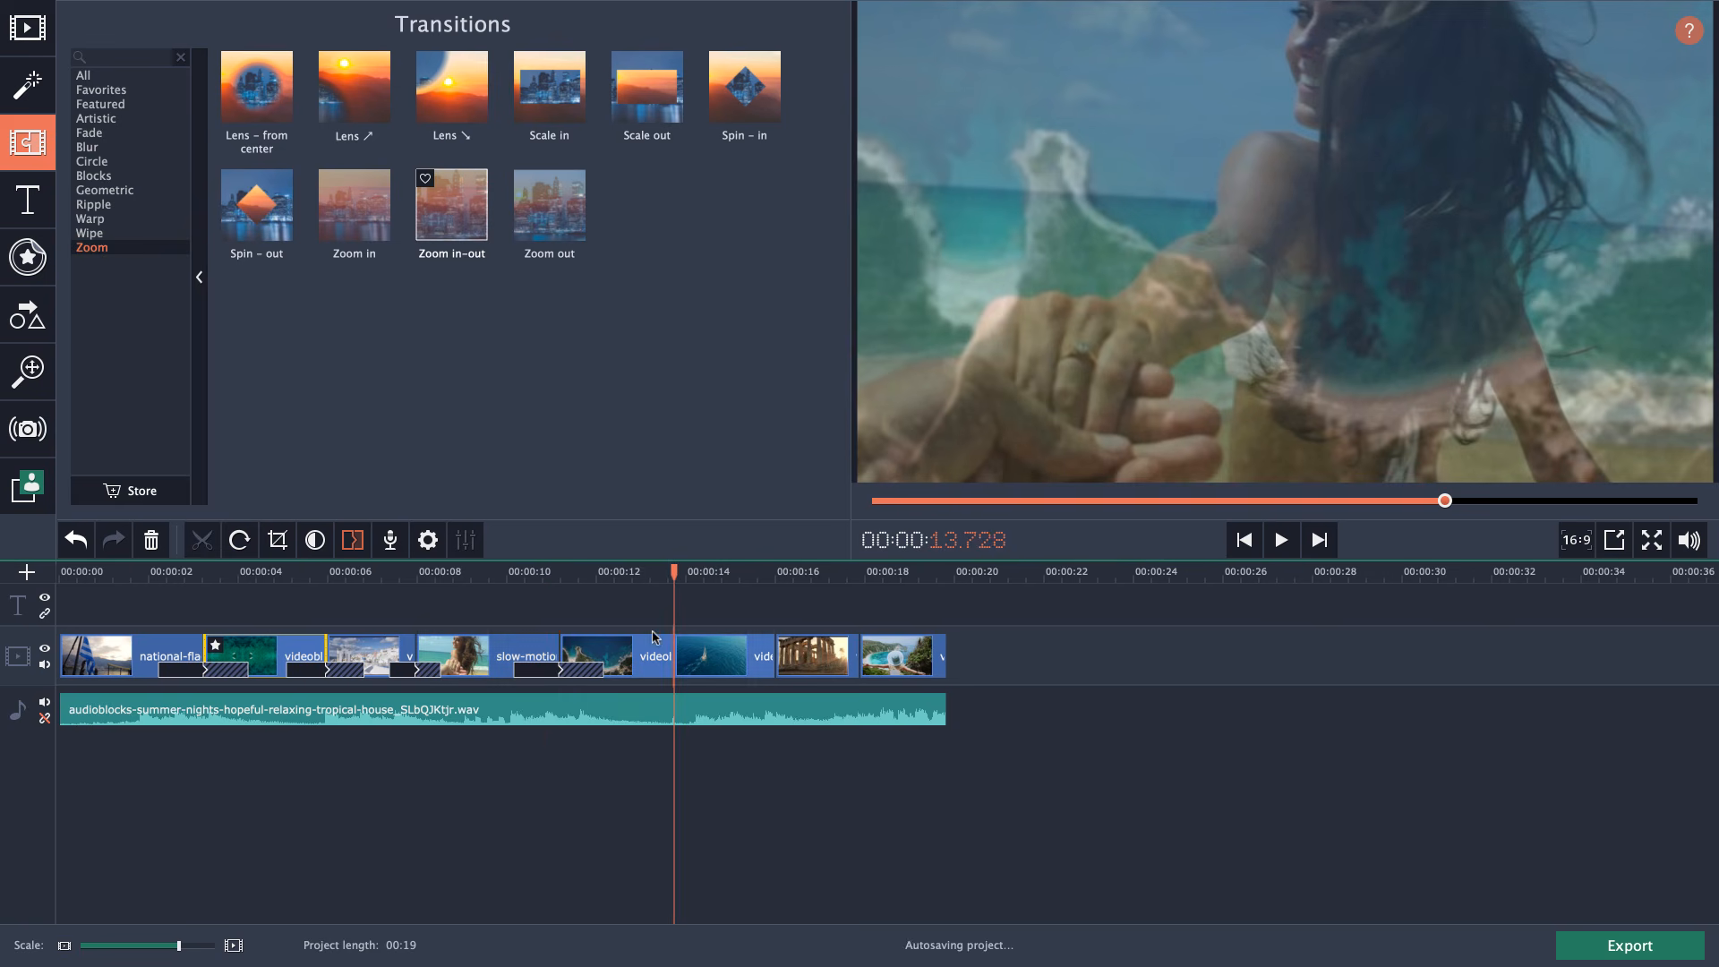
pyautogui.moveTo(546, 215); pyautogui.dragTo(768, 652)
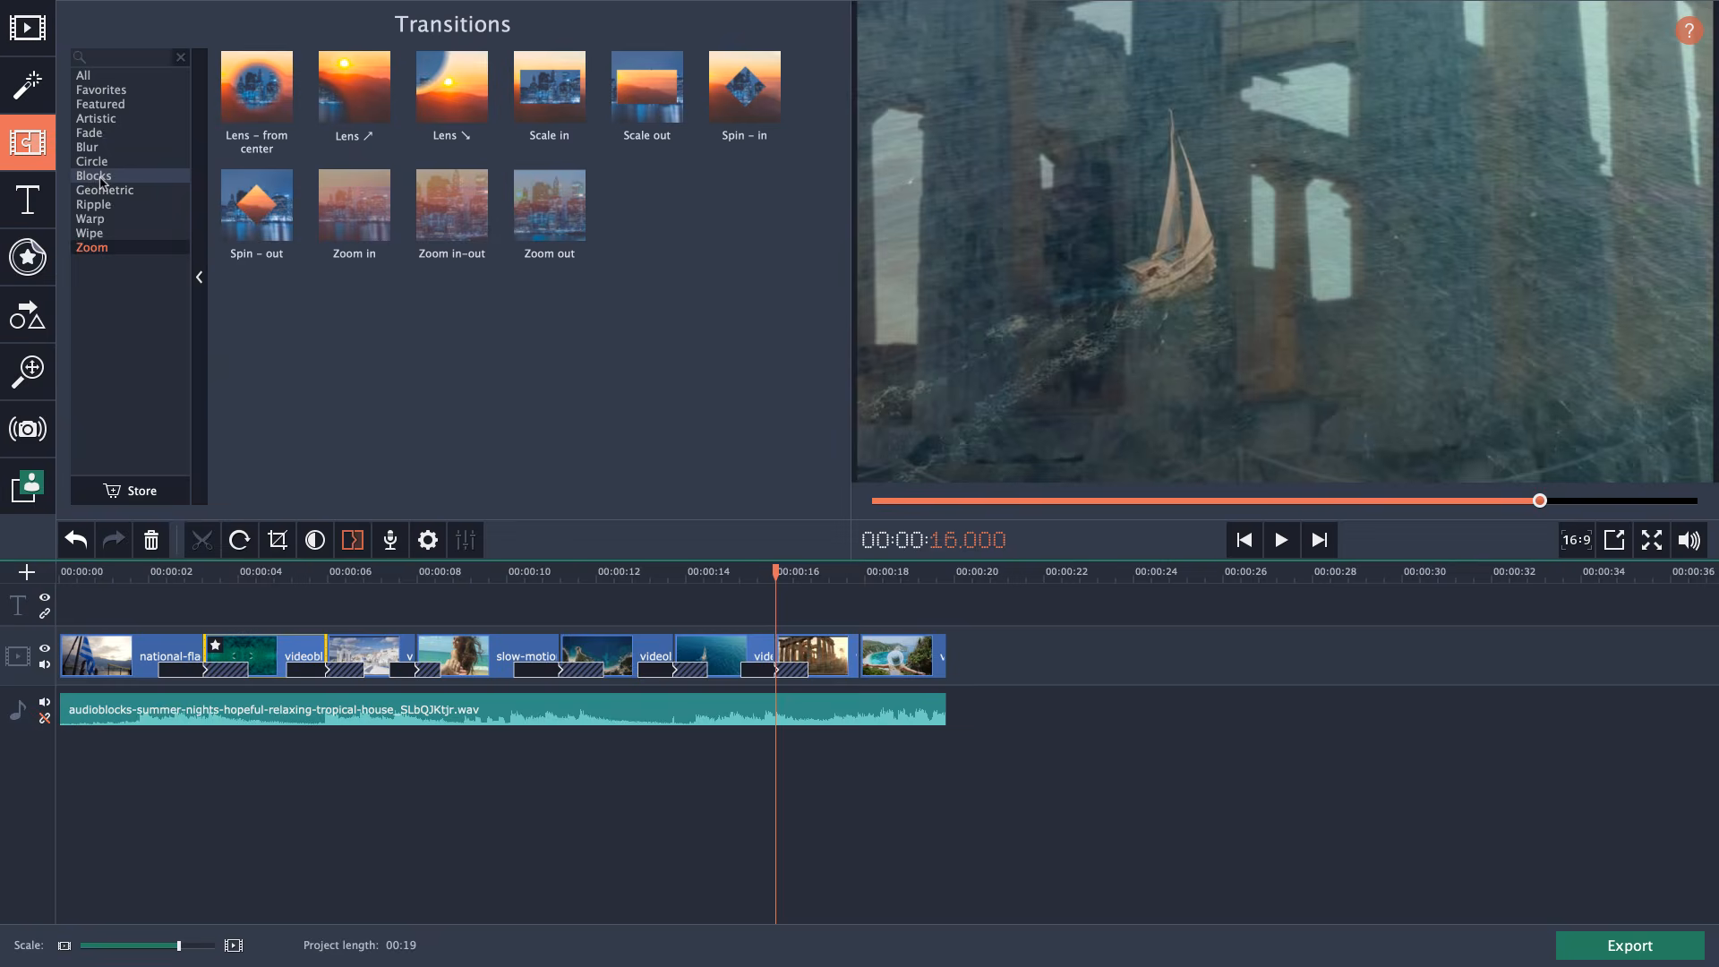
# Add the Barn door – corners transition between the temple clip and the final bay clip.
pyautogui.click(101, 190)
pyautogui.moveTo(267, 104); pyautogui.dragTo(872, 663)
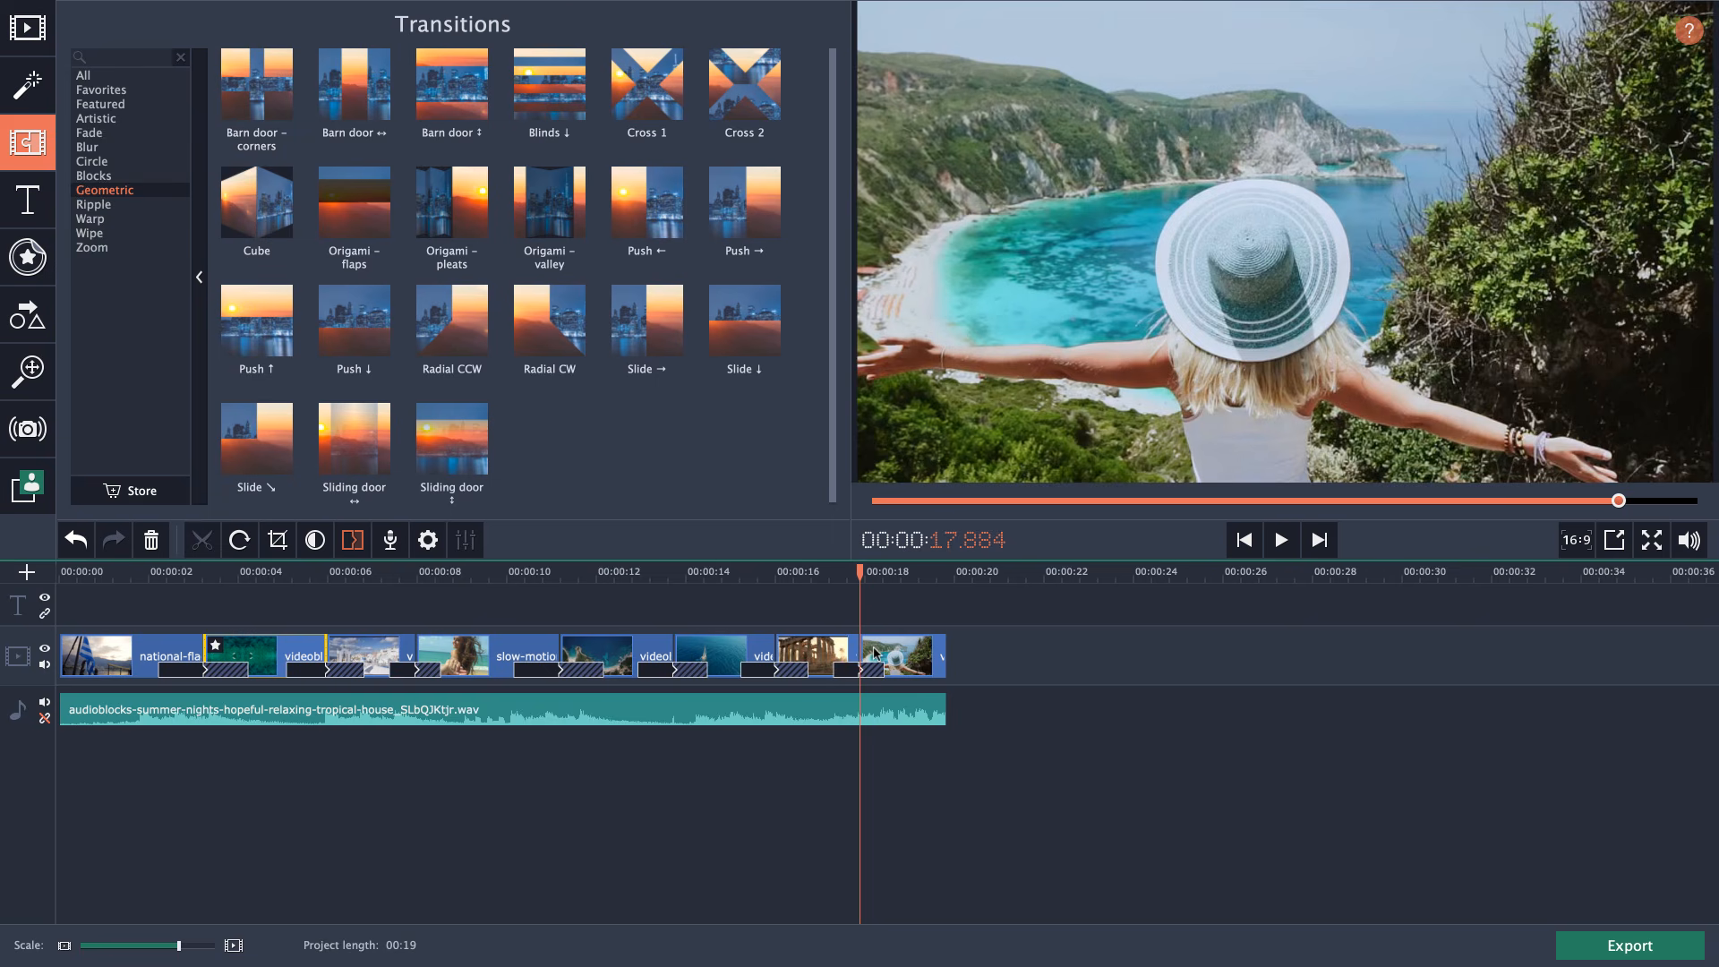
# Play the project from the start to review the transitions, lowering the playback volume, and pause during the final clip.
pyautogui.click(79, 573)
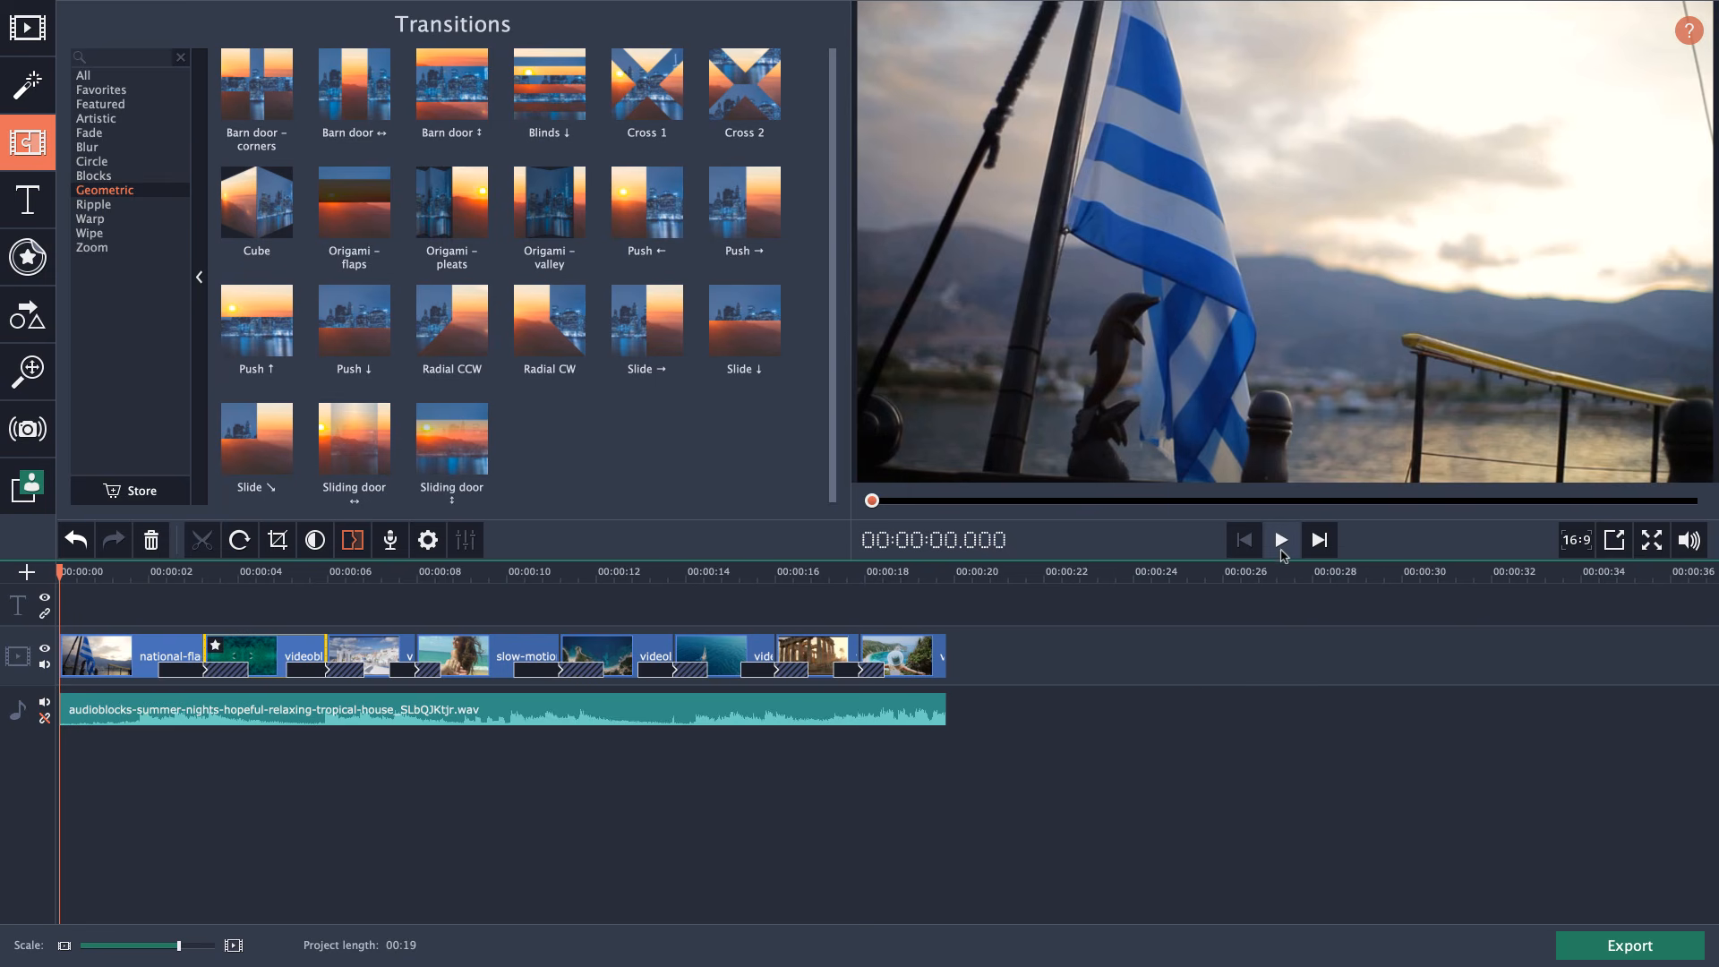
pyautogui.click(1282, 542)
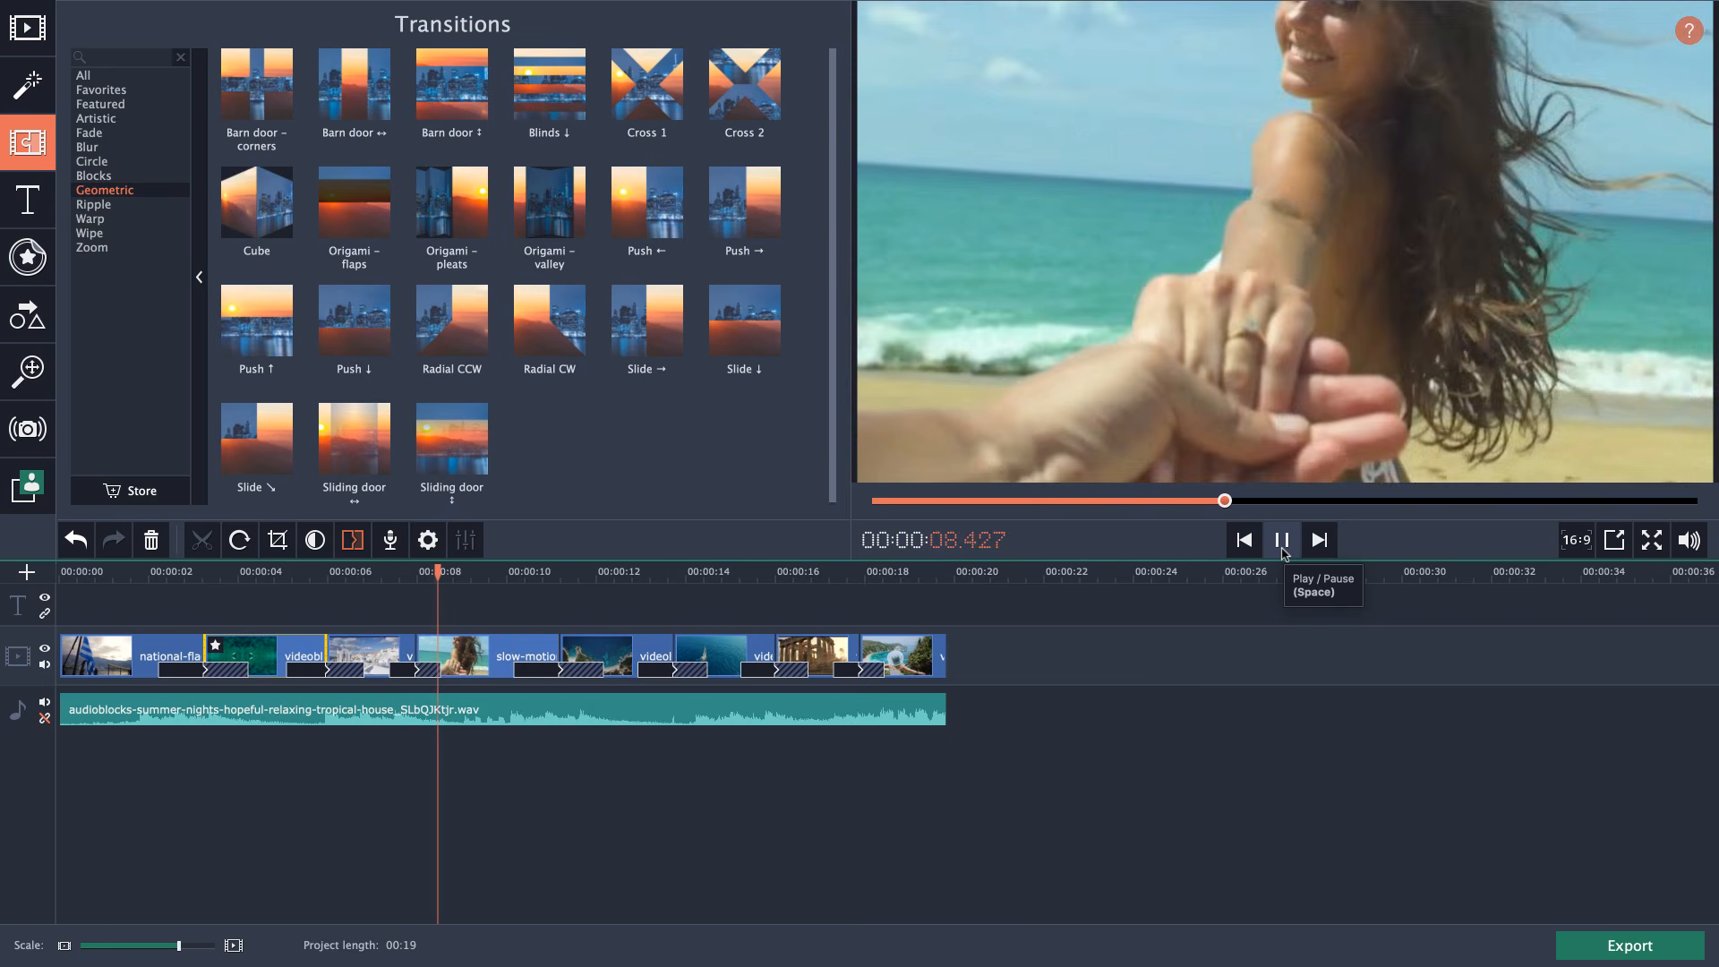
pyautogui.press('XF86AudioLowerVolume')
pyautogui.press('XF86AudioLowerVolume')
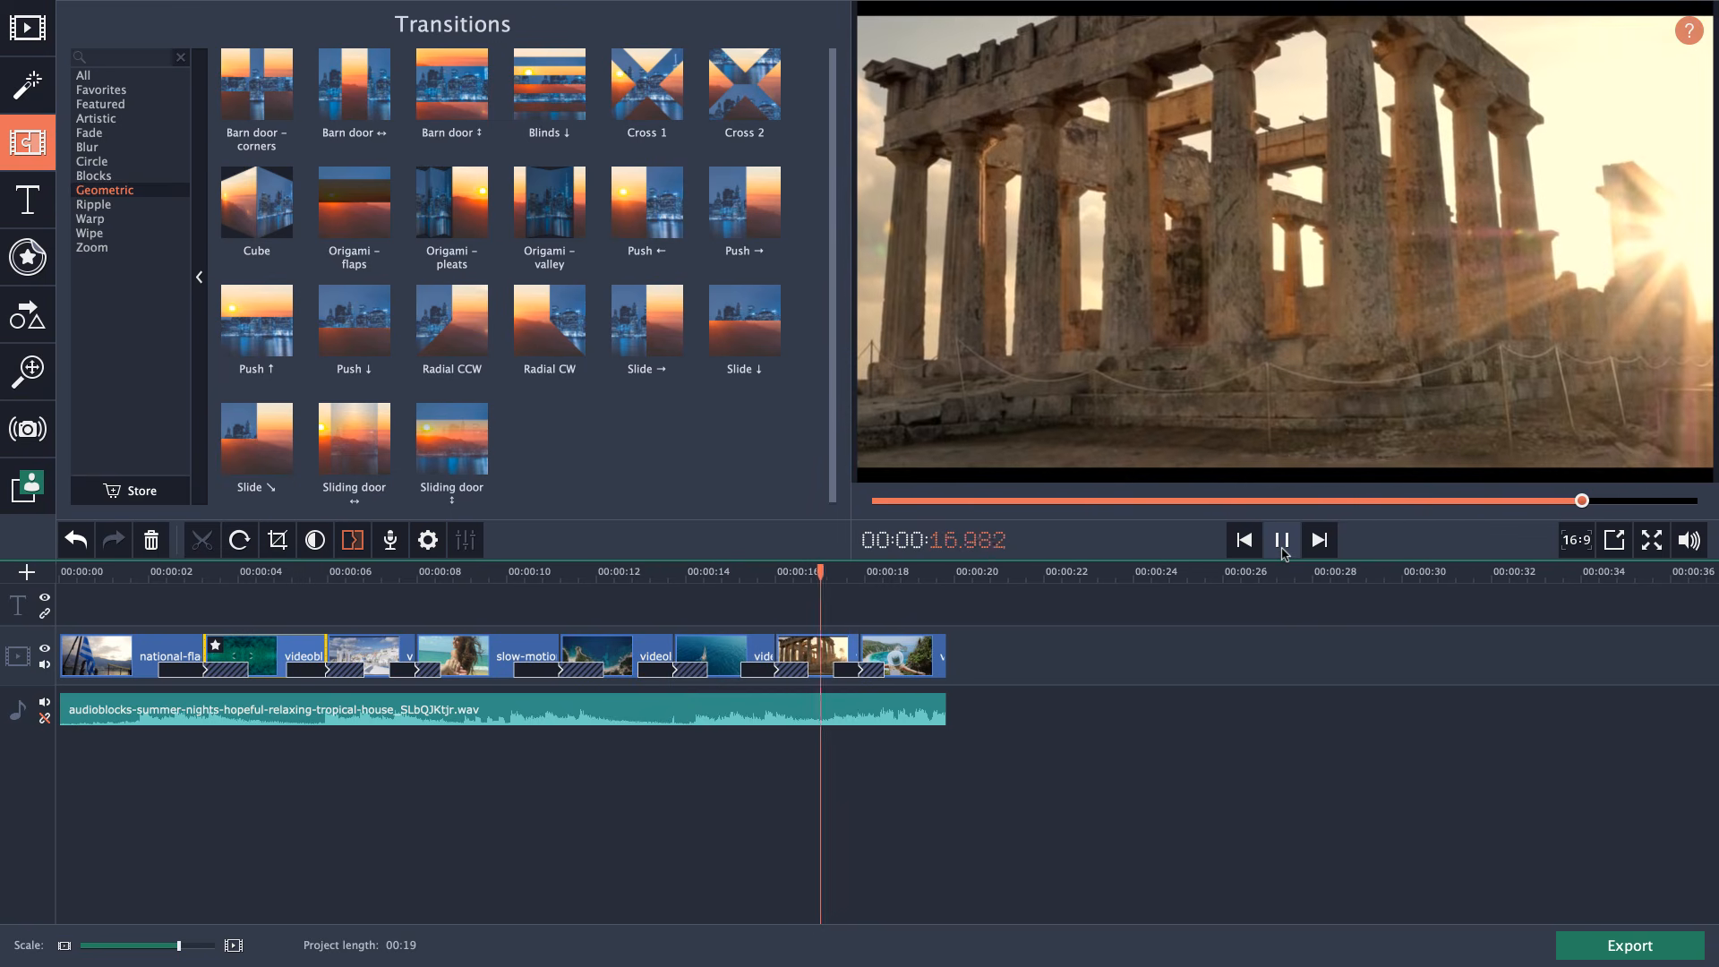
pyautogui.click(1282, 542)
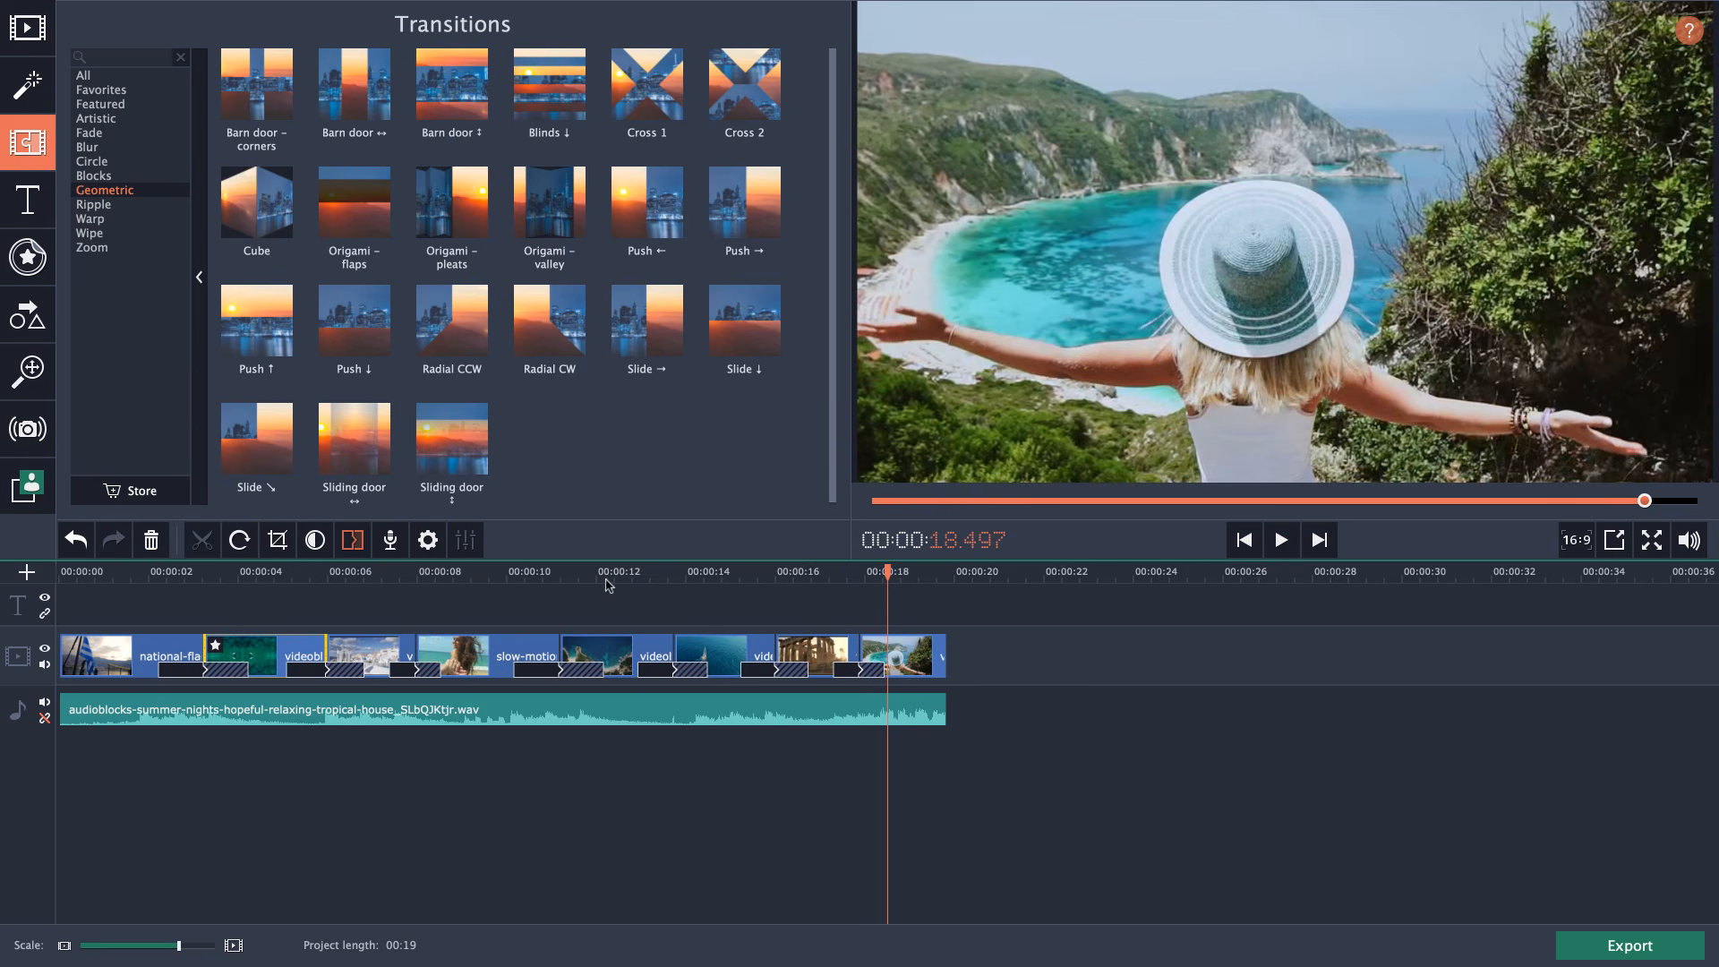
# Remove the Barn door – corners transition between the temple clip and the final bay clip.
pyautogui.click(290, 578)
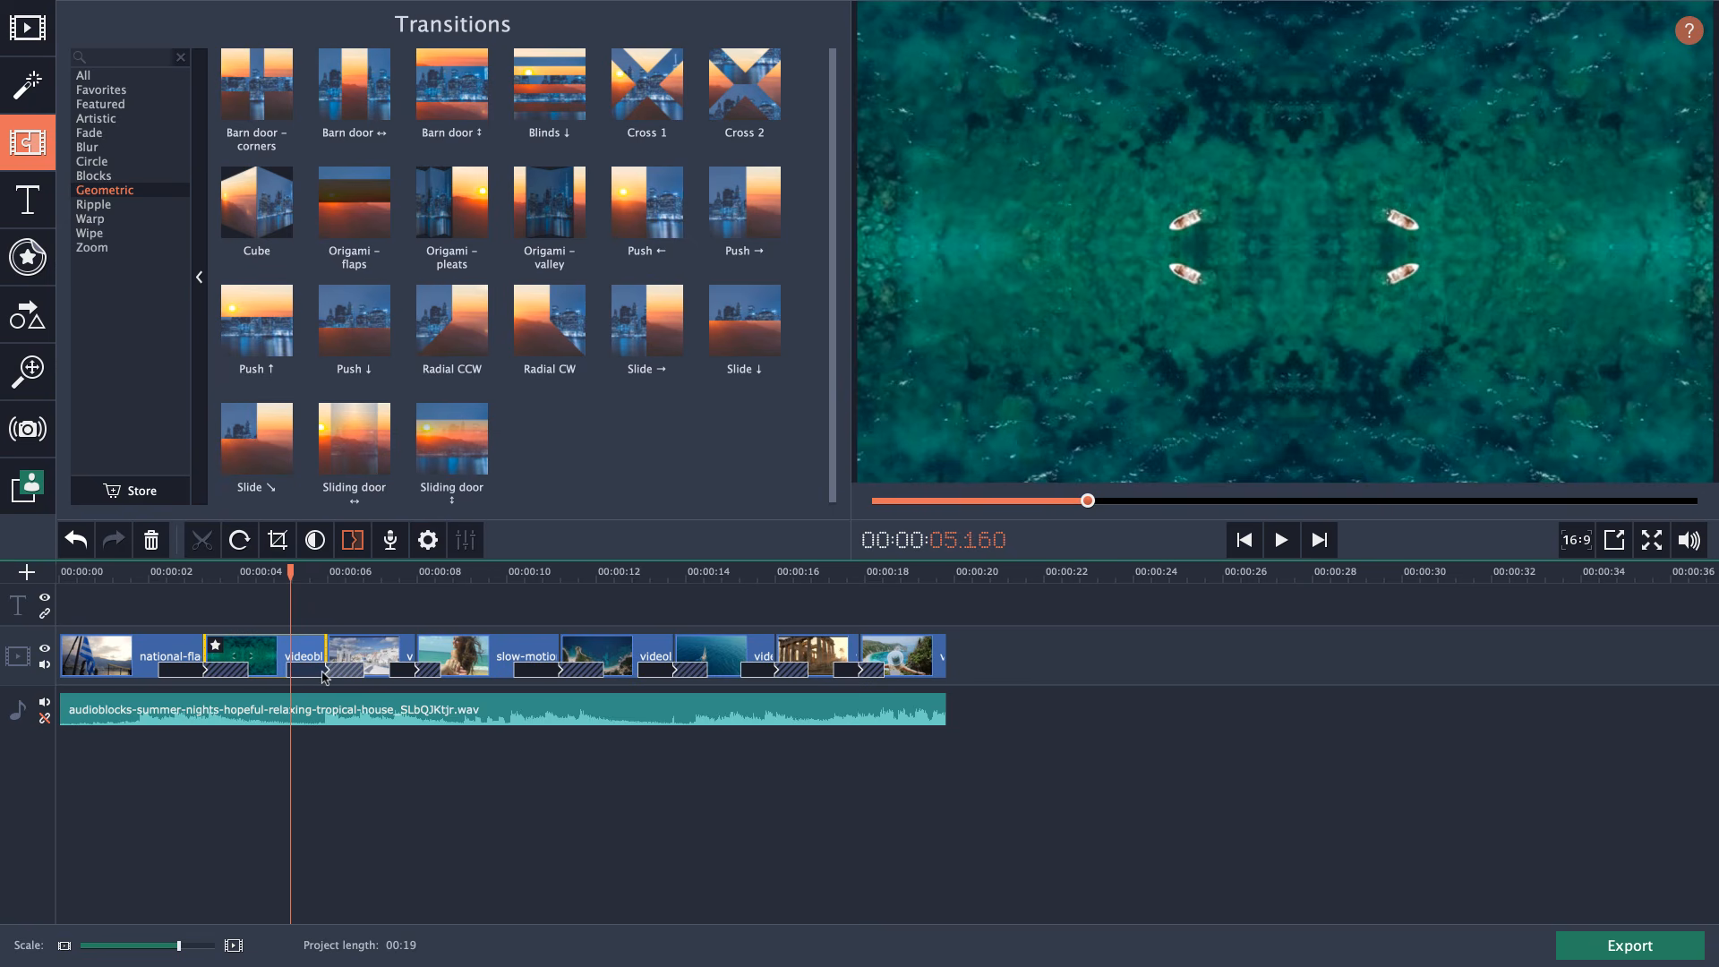
pyautogui.click(854, 578)
pyautogui.click(862, 672)
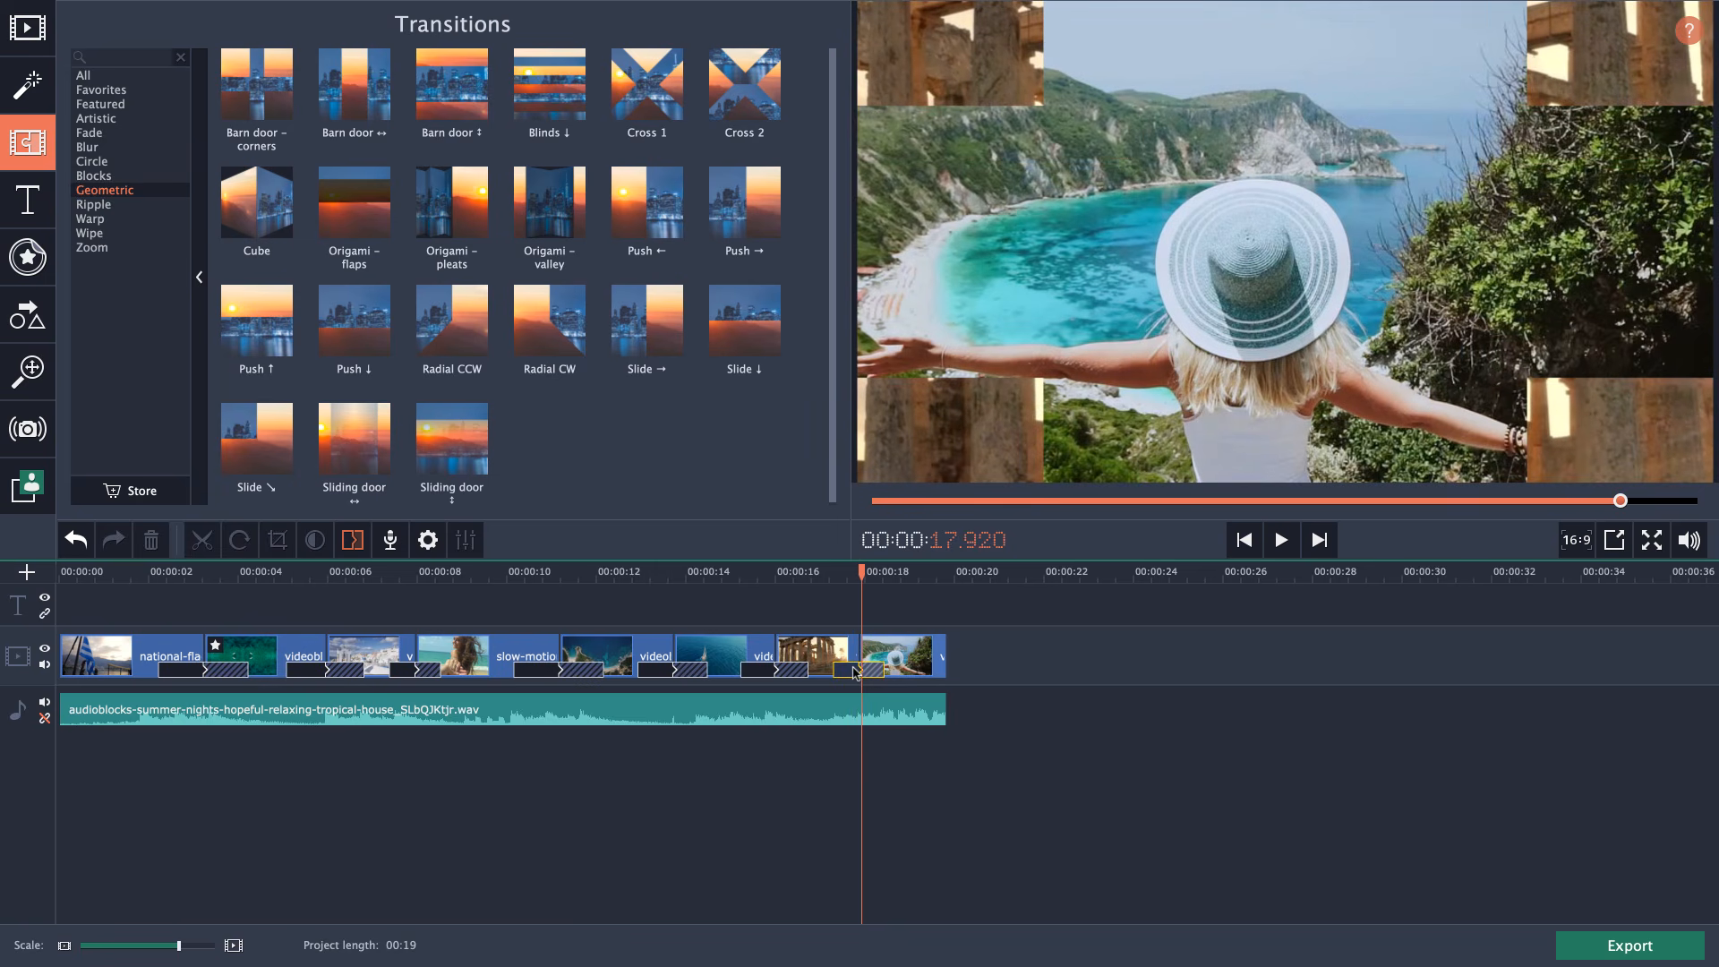
pyautogui.rightClick(854, 672)
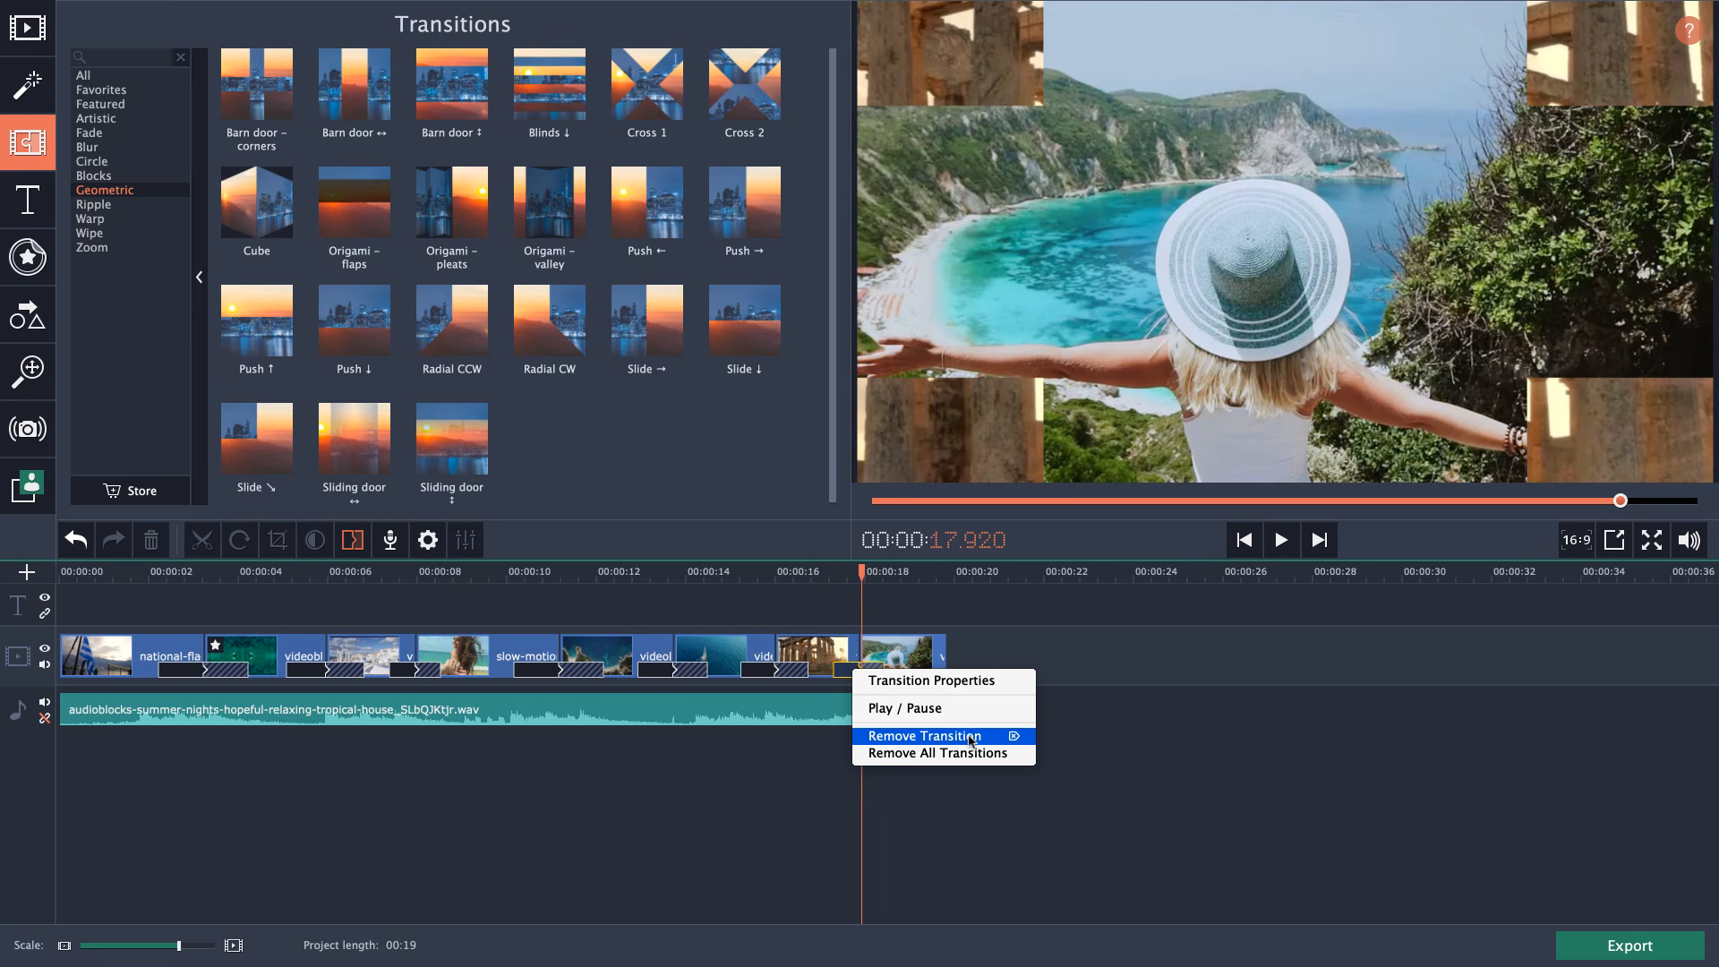
pyautogui.click(925, 736)
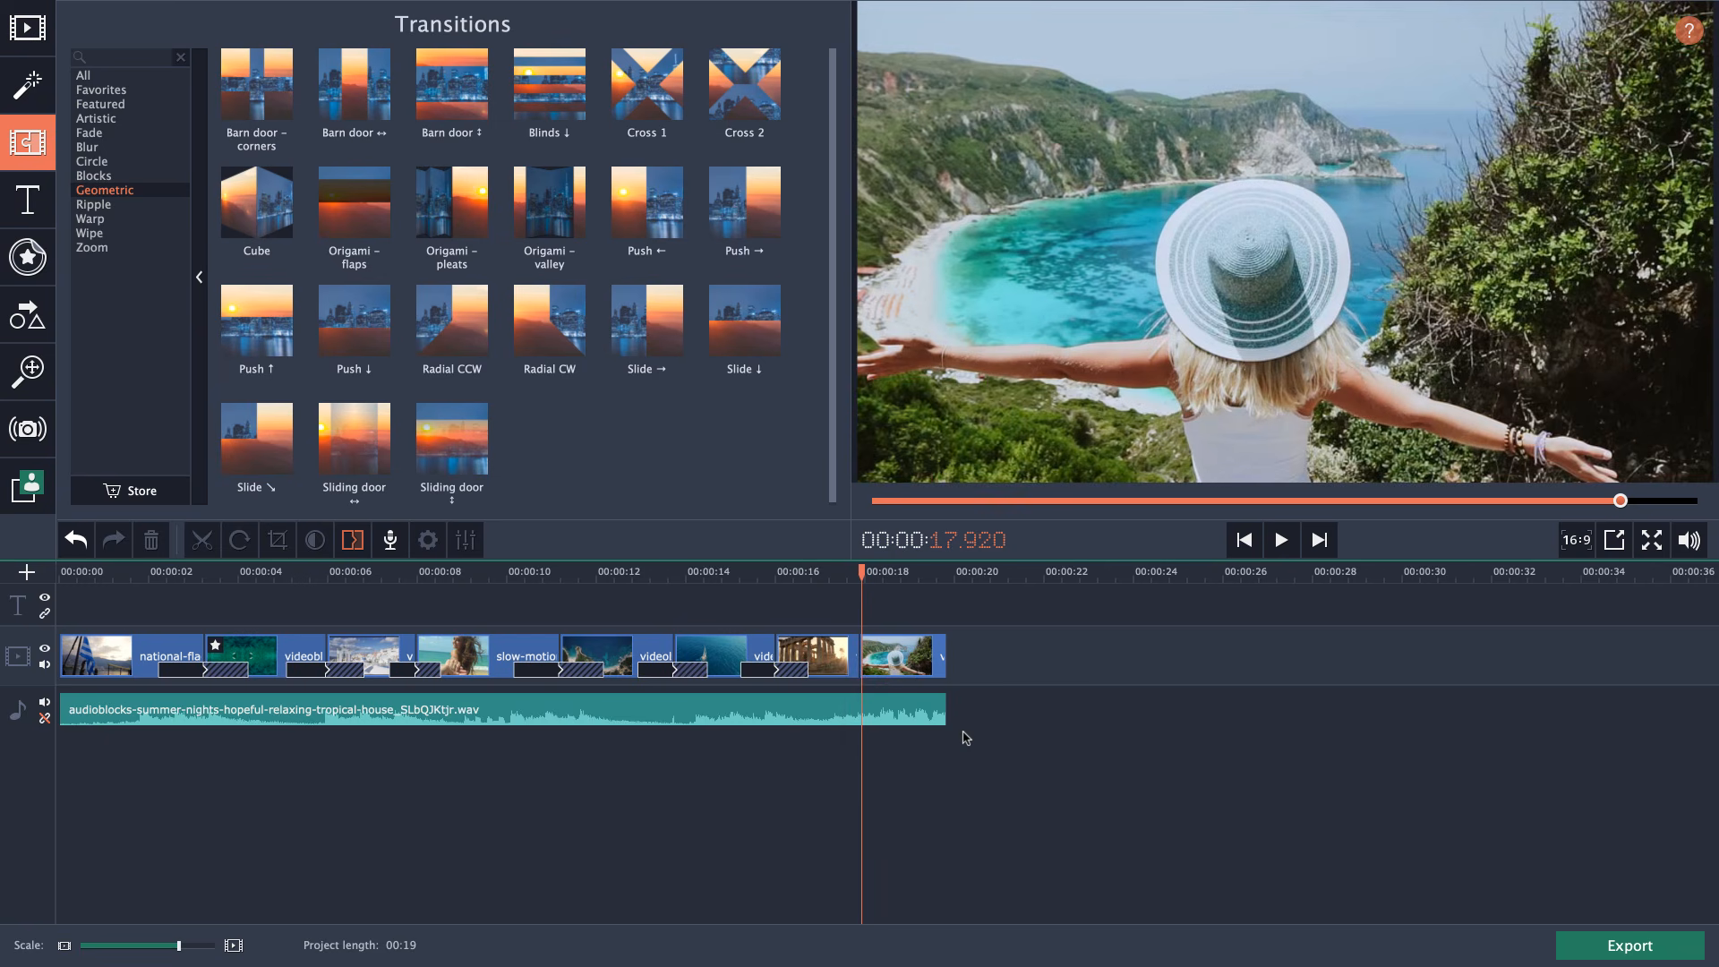
pyautogui.rightClick(783, 673)
# Look through the title collection, including Basic, Artistic, My titles, All and Featured, and preview the Diamond title.
pyautogui.click(30, 202)
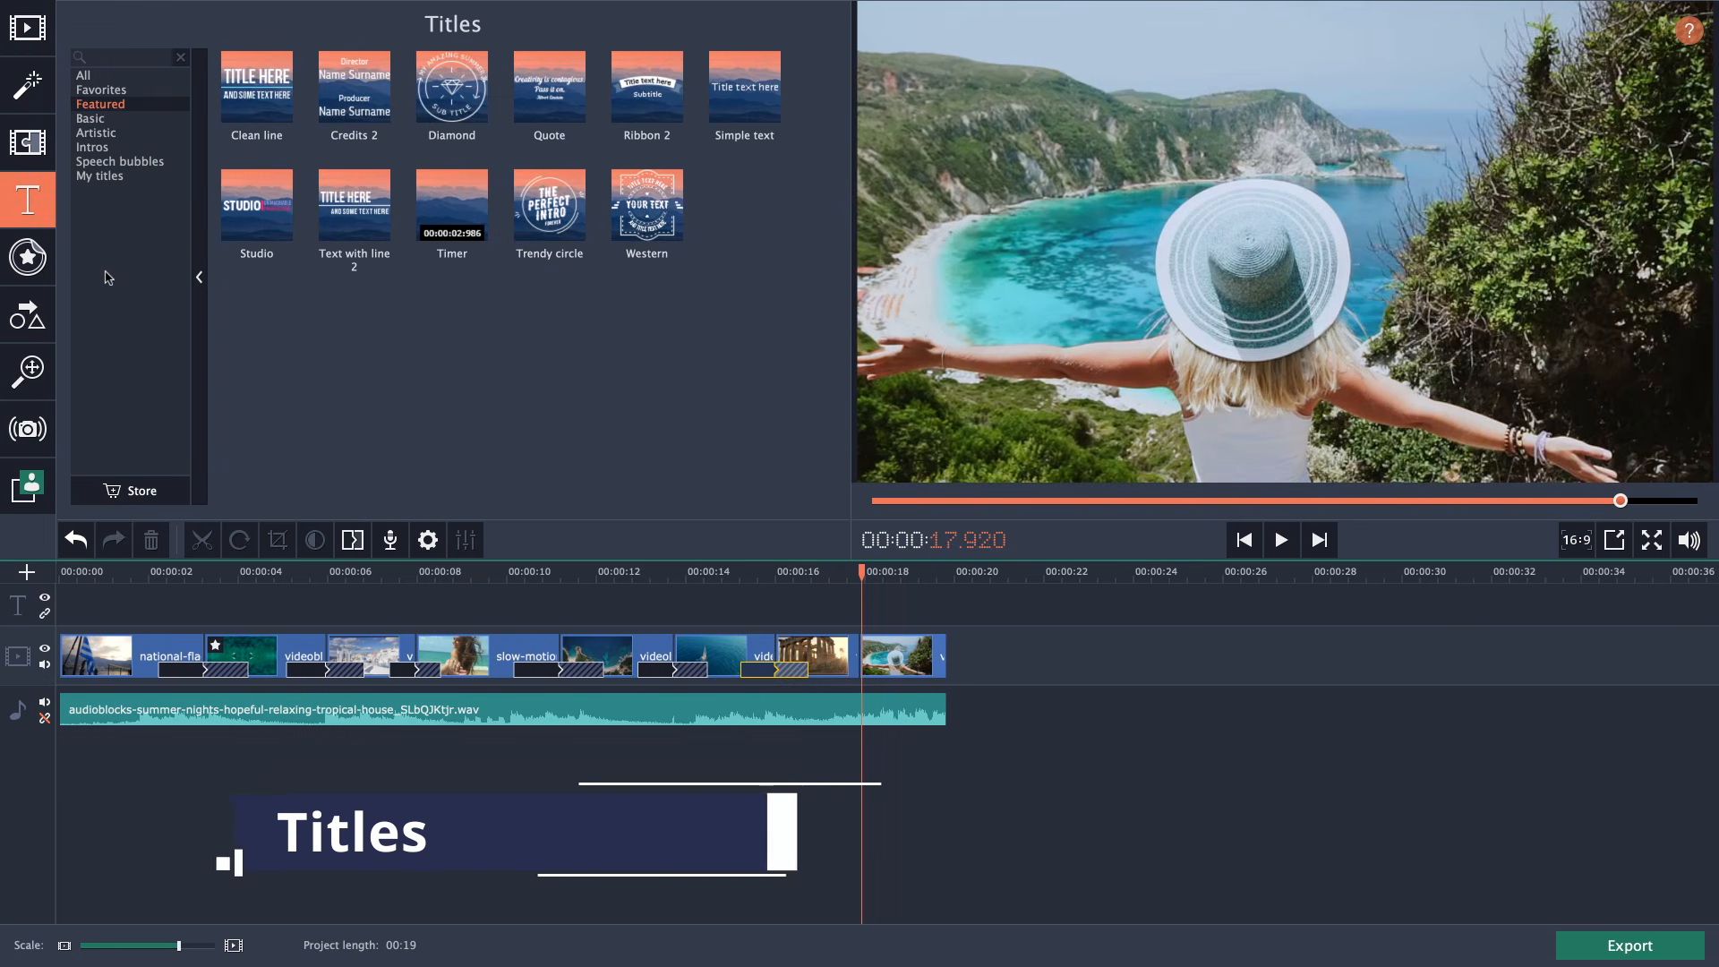
pyautogui.click(103, 119)
pyautogui.click(116, 133)
pyautogui.click(100, 176)
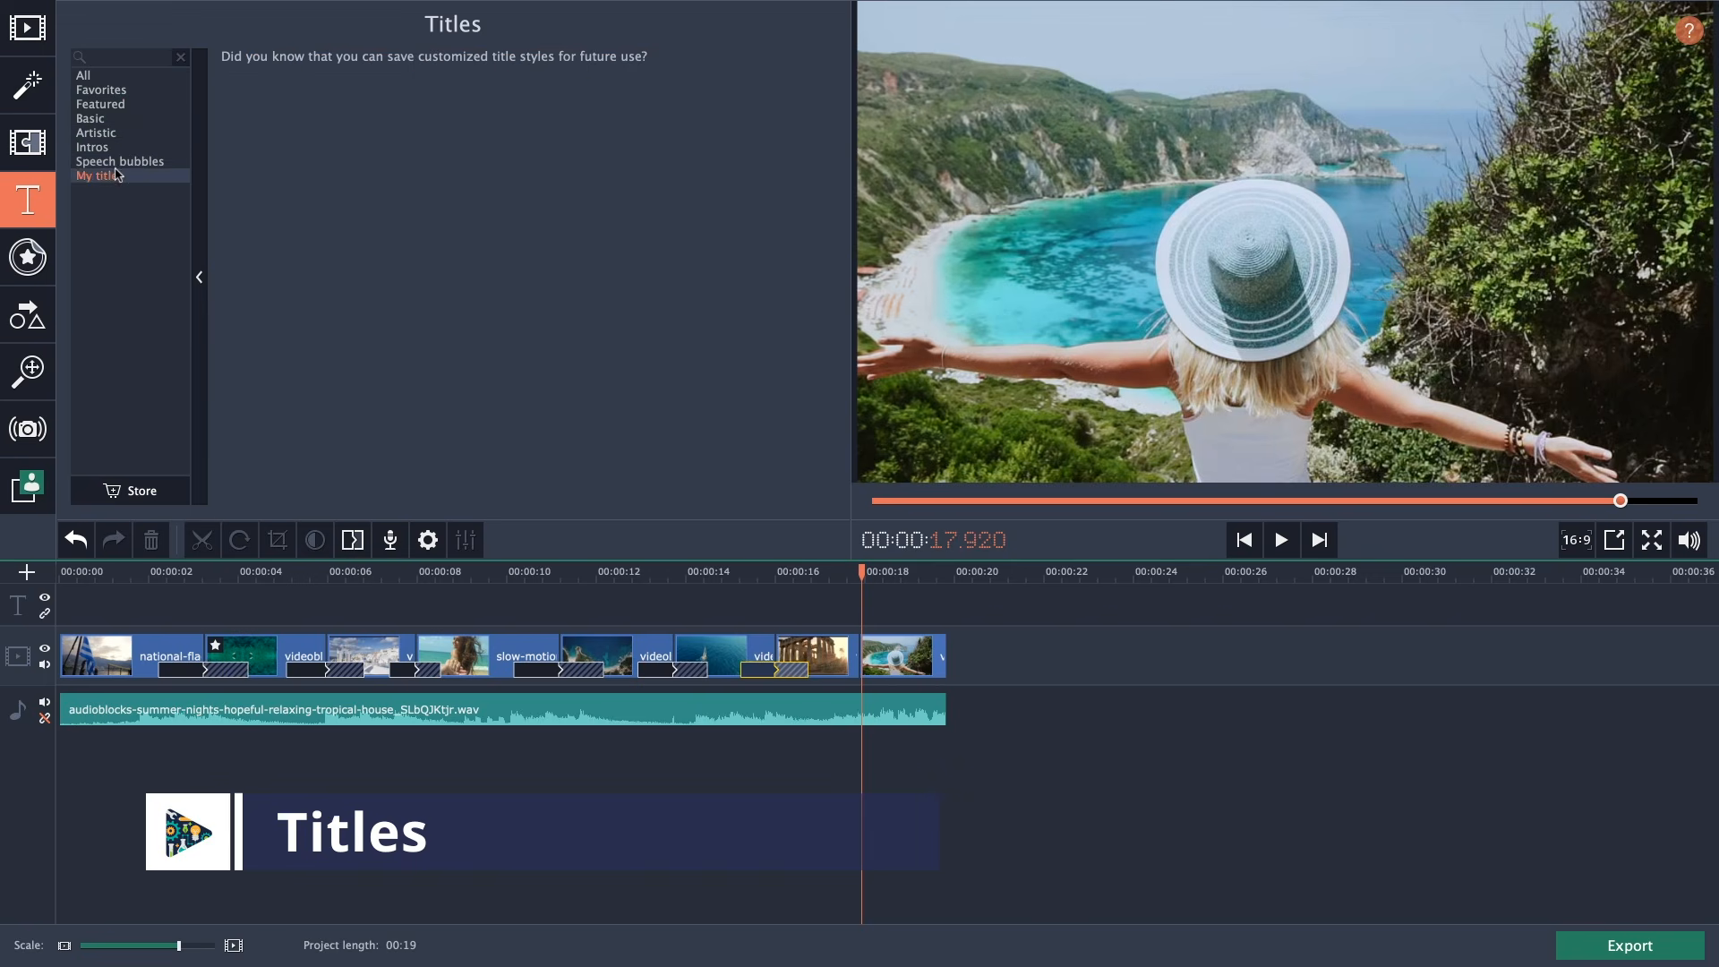
pyautogui.click(119, 106)
pyautogui.click(101, 89)
pyautogui.click(100, 104)
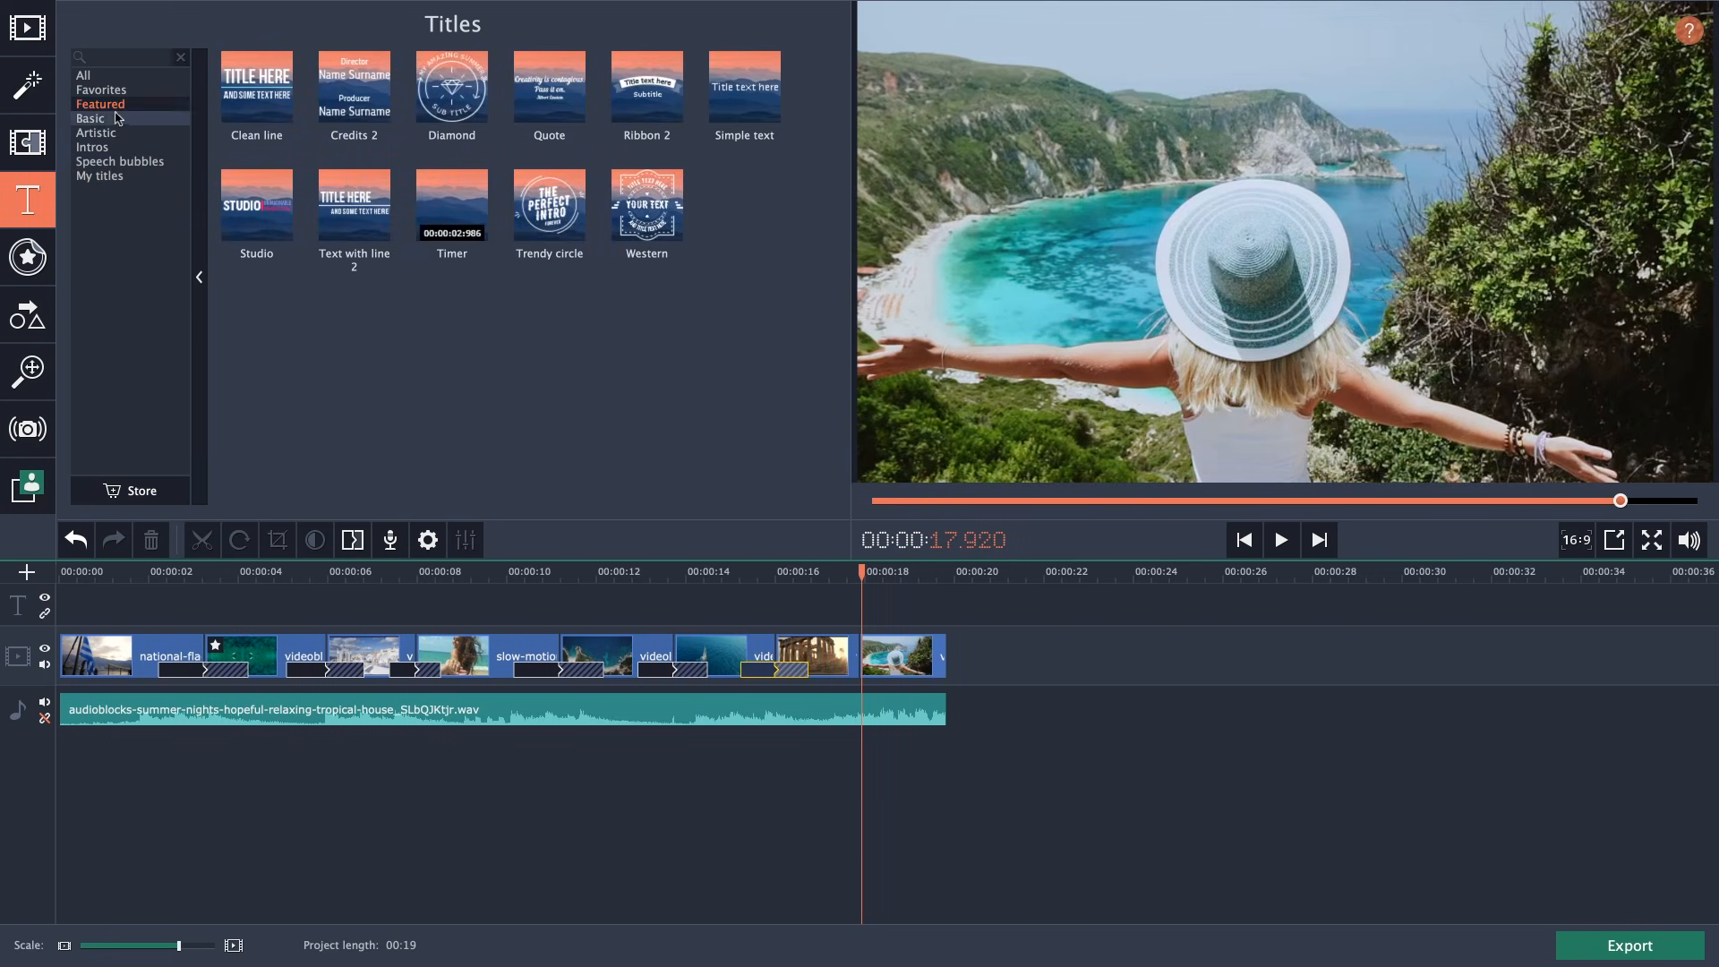
pyautogui.click(452, 89)
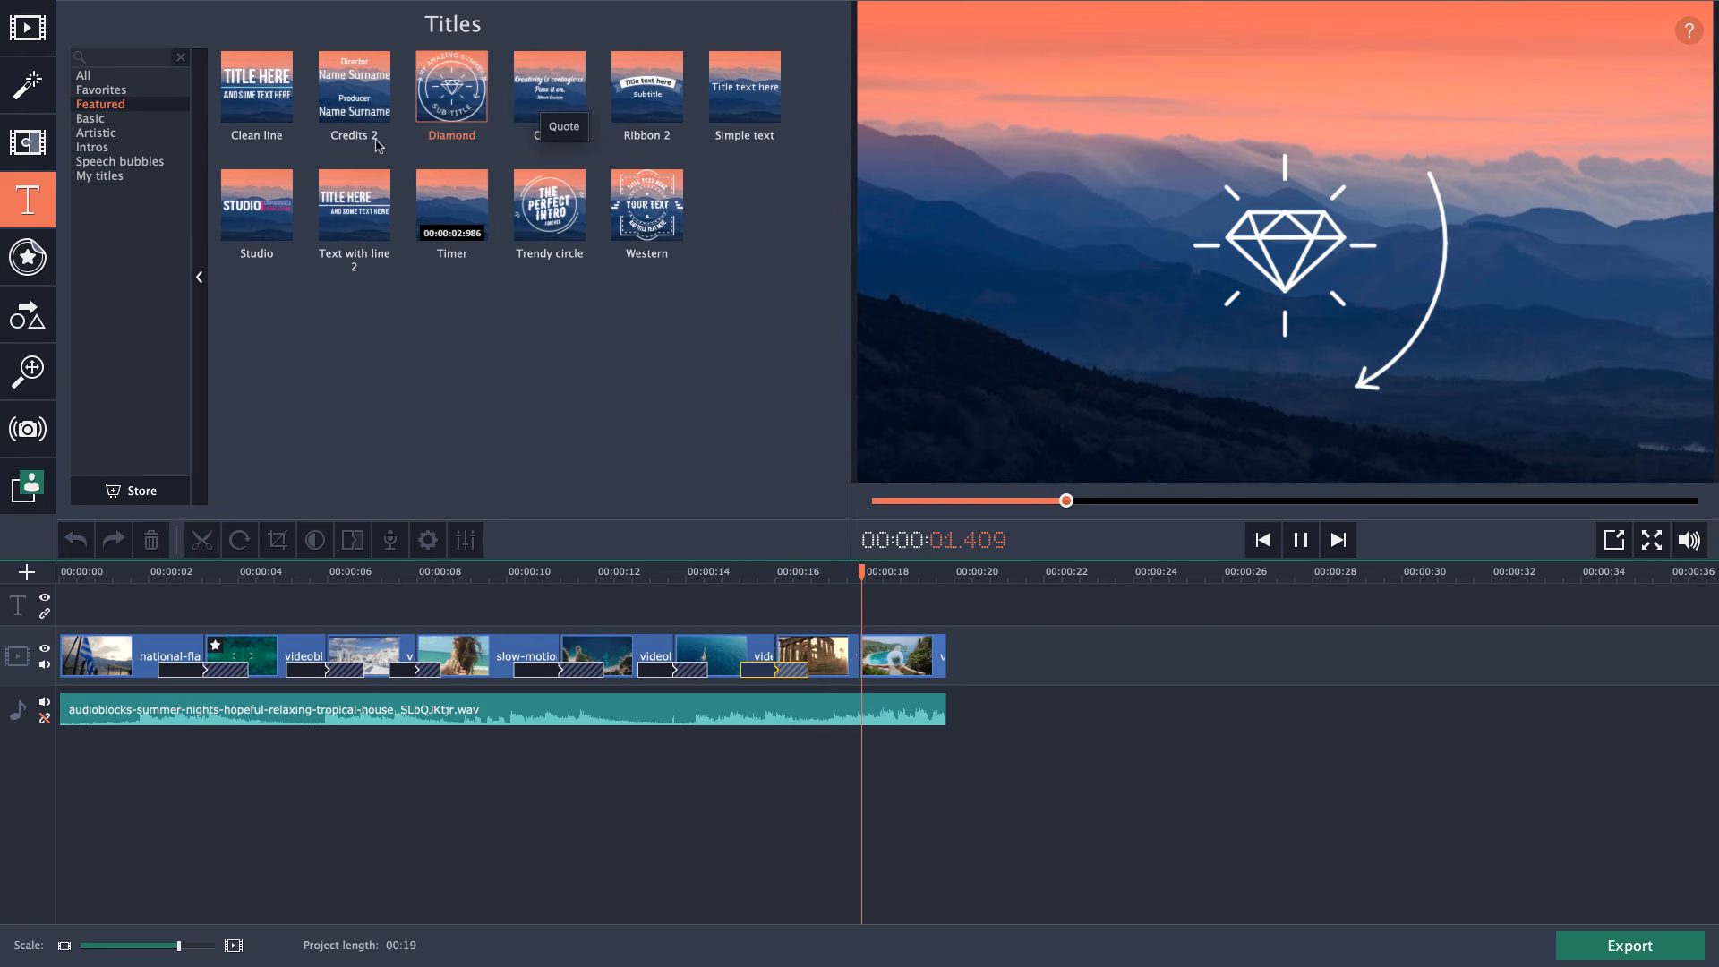
pyautogui.click(118, 77)
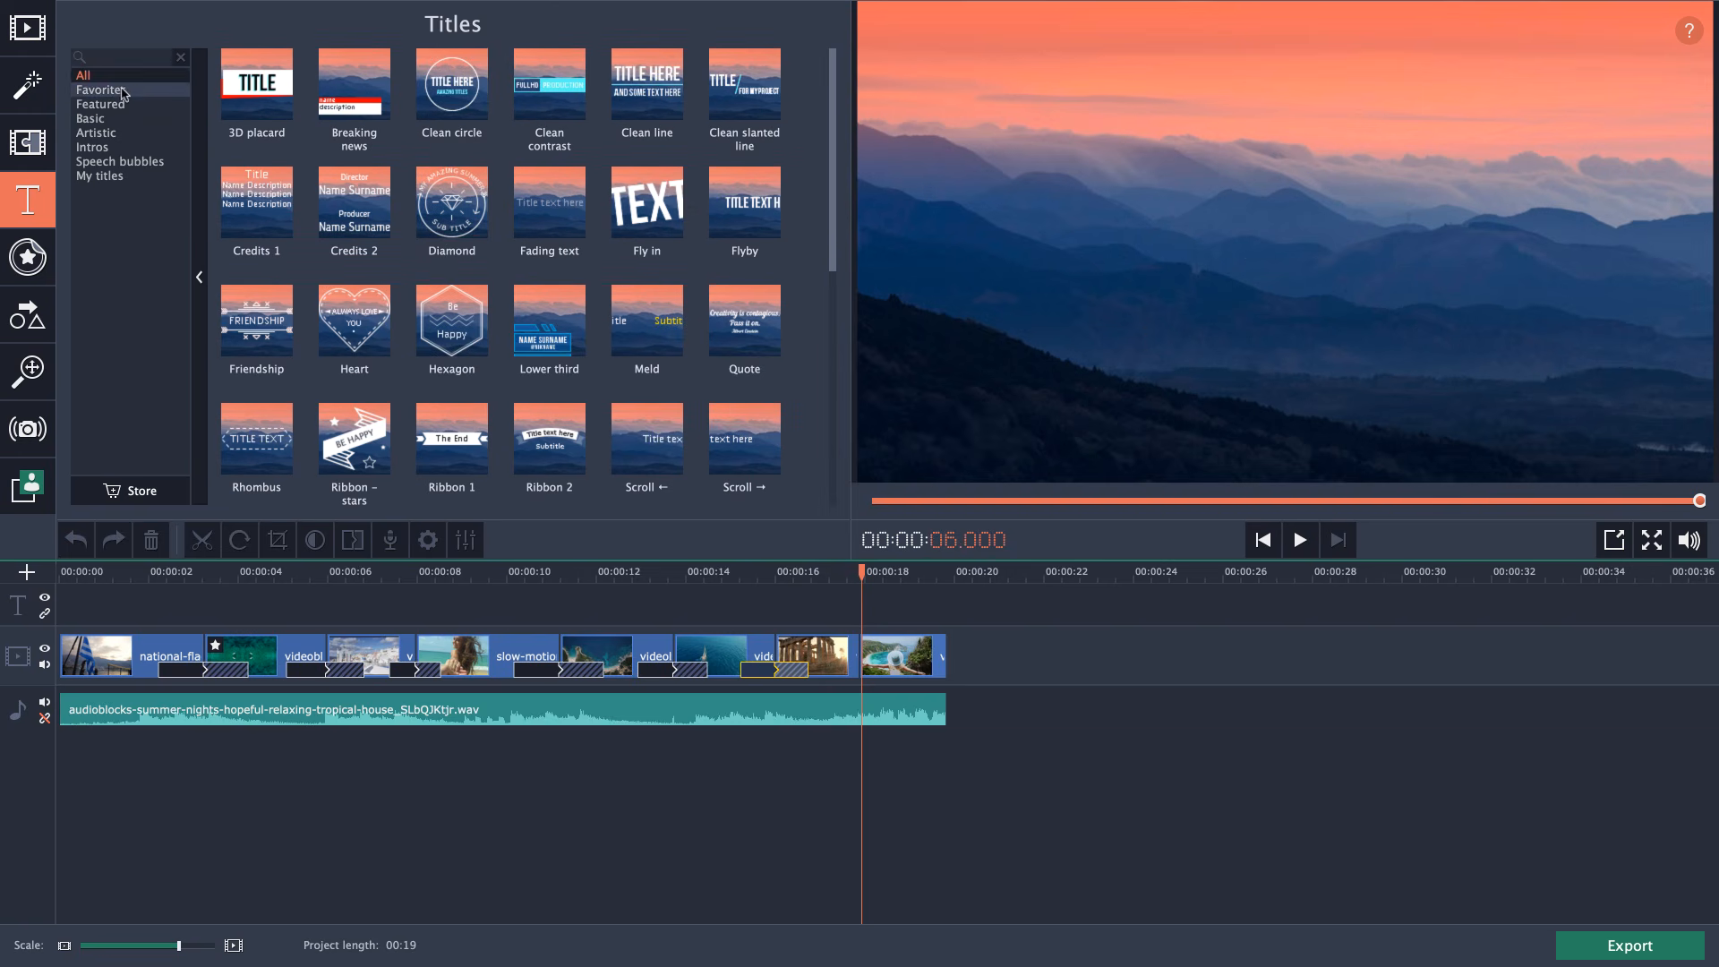
pyautogui.click(100, 104)
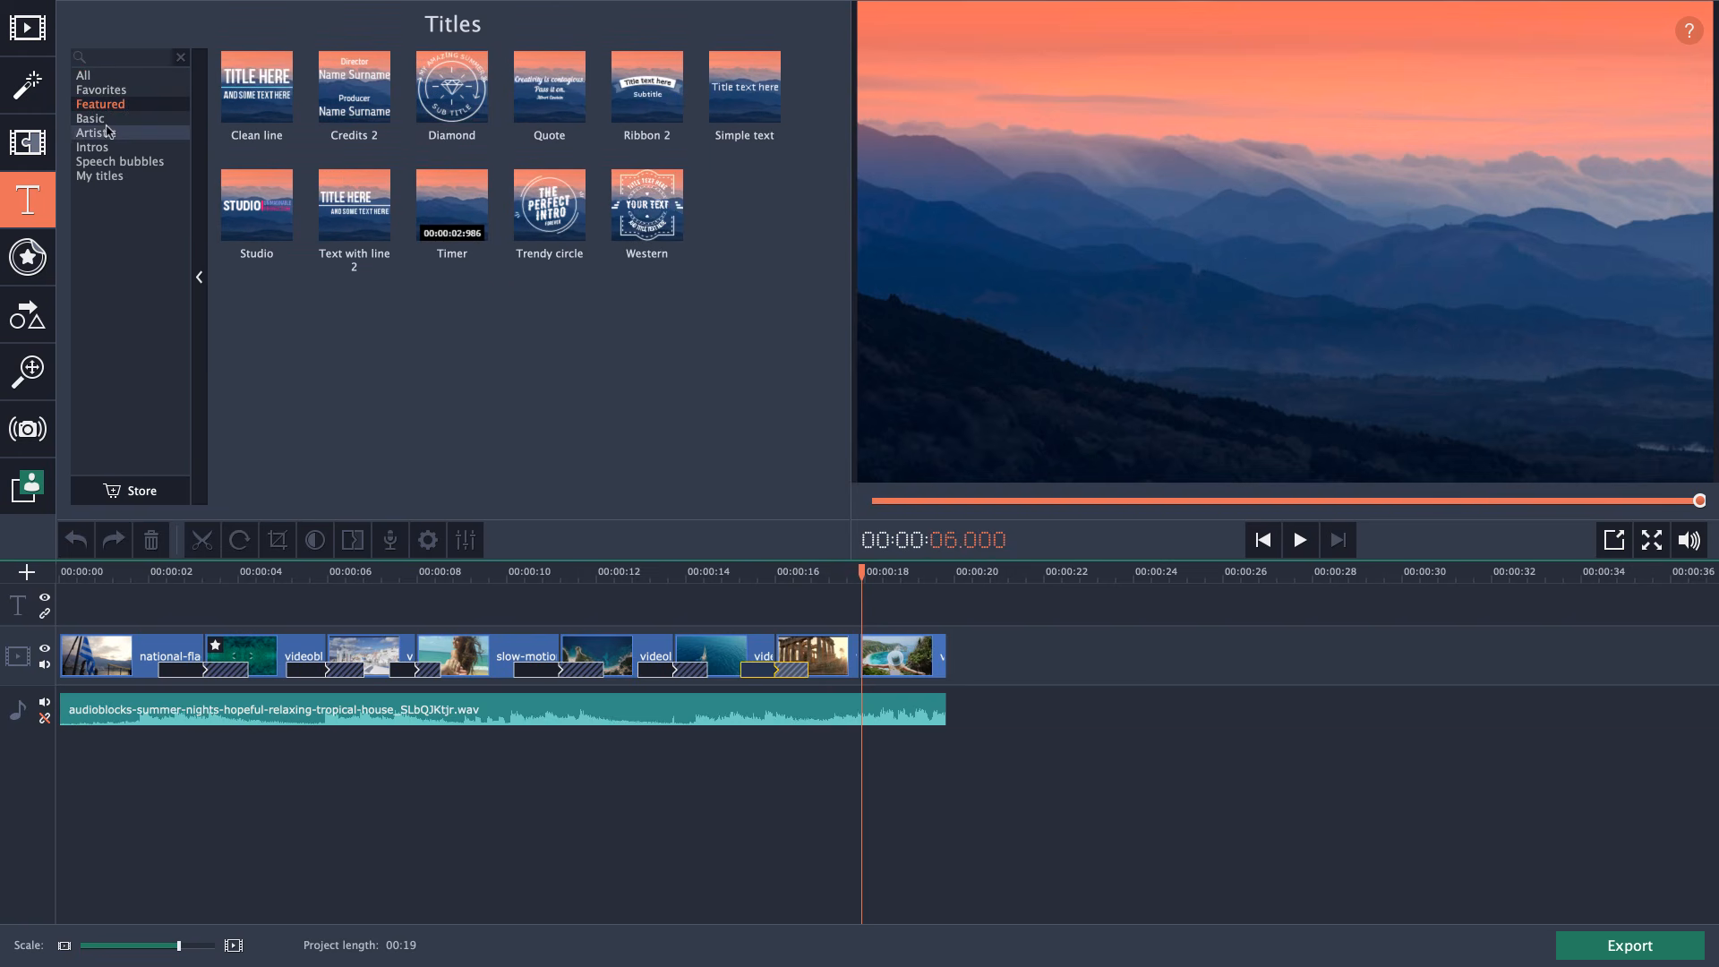
# Add the Ribbon 2 title at the start of the title track, above the flag clip, and shorten it to about 4 seconds.
pyautogui.click(657, 98)
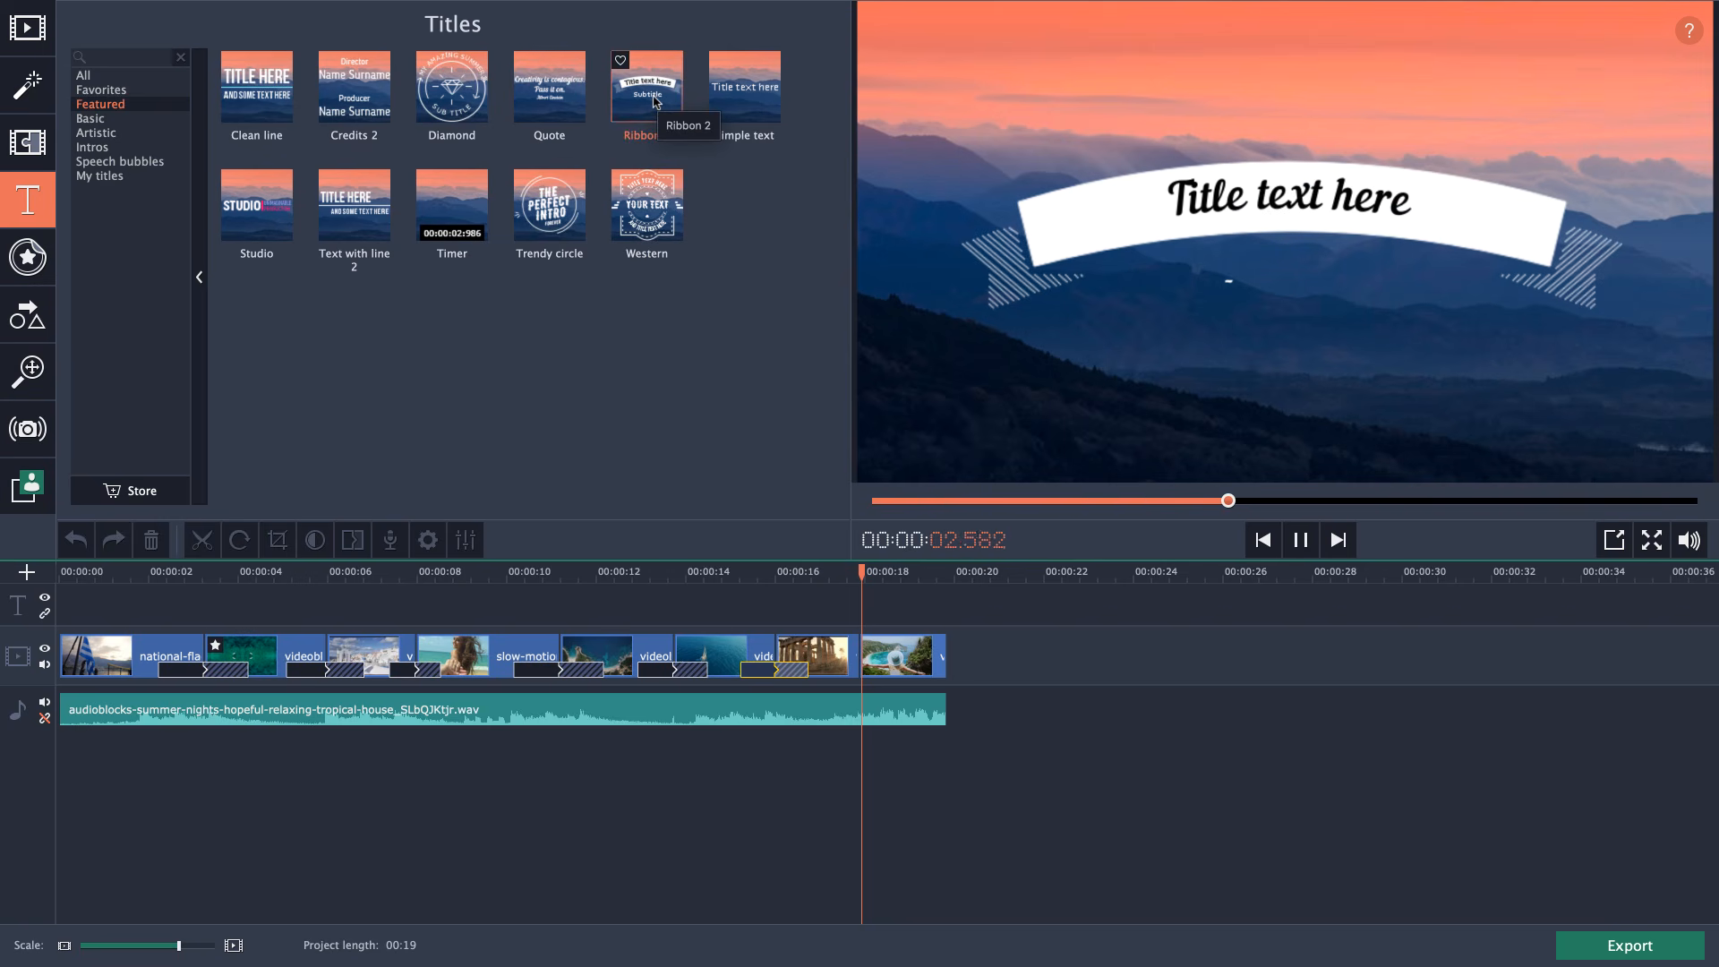
pyautogui.moveTo(657, 99); pyautogui.dragTo(111, 605)
pyautogui.doubleClick(113, 595)
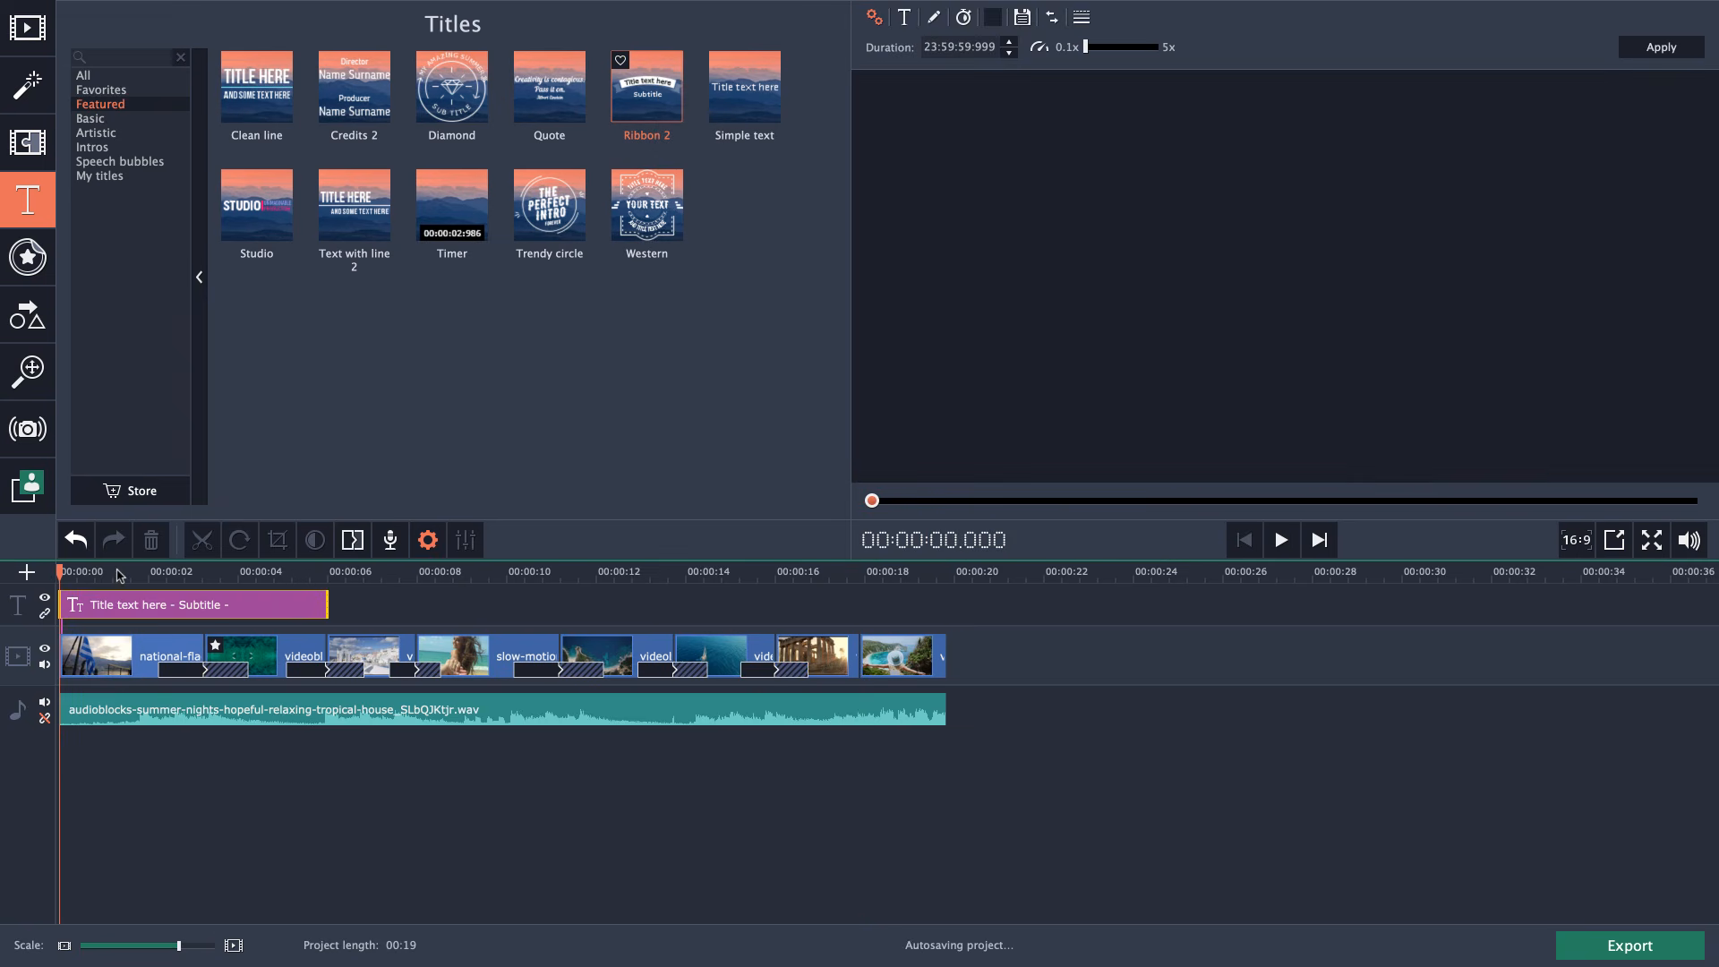
pyautogui.moveTo(328, 608); pyautogui.dragTo(237, 607)
pyautogui.click(162, 575)
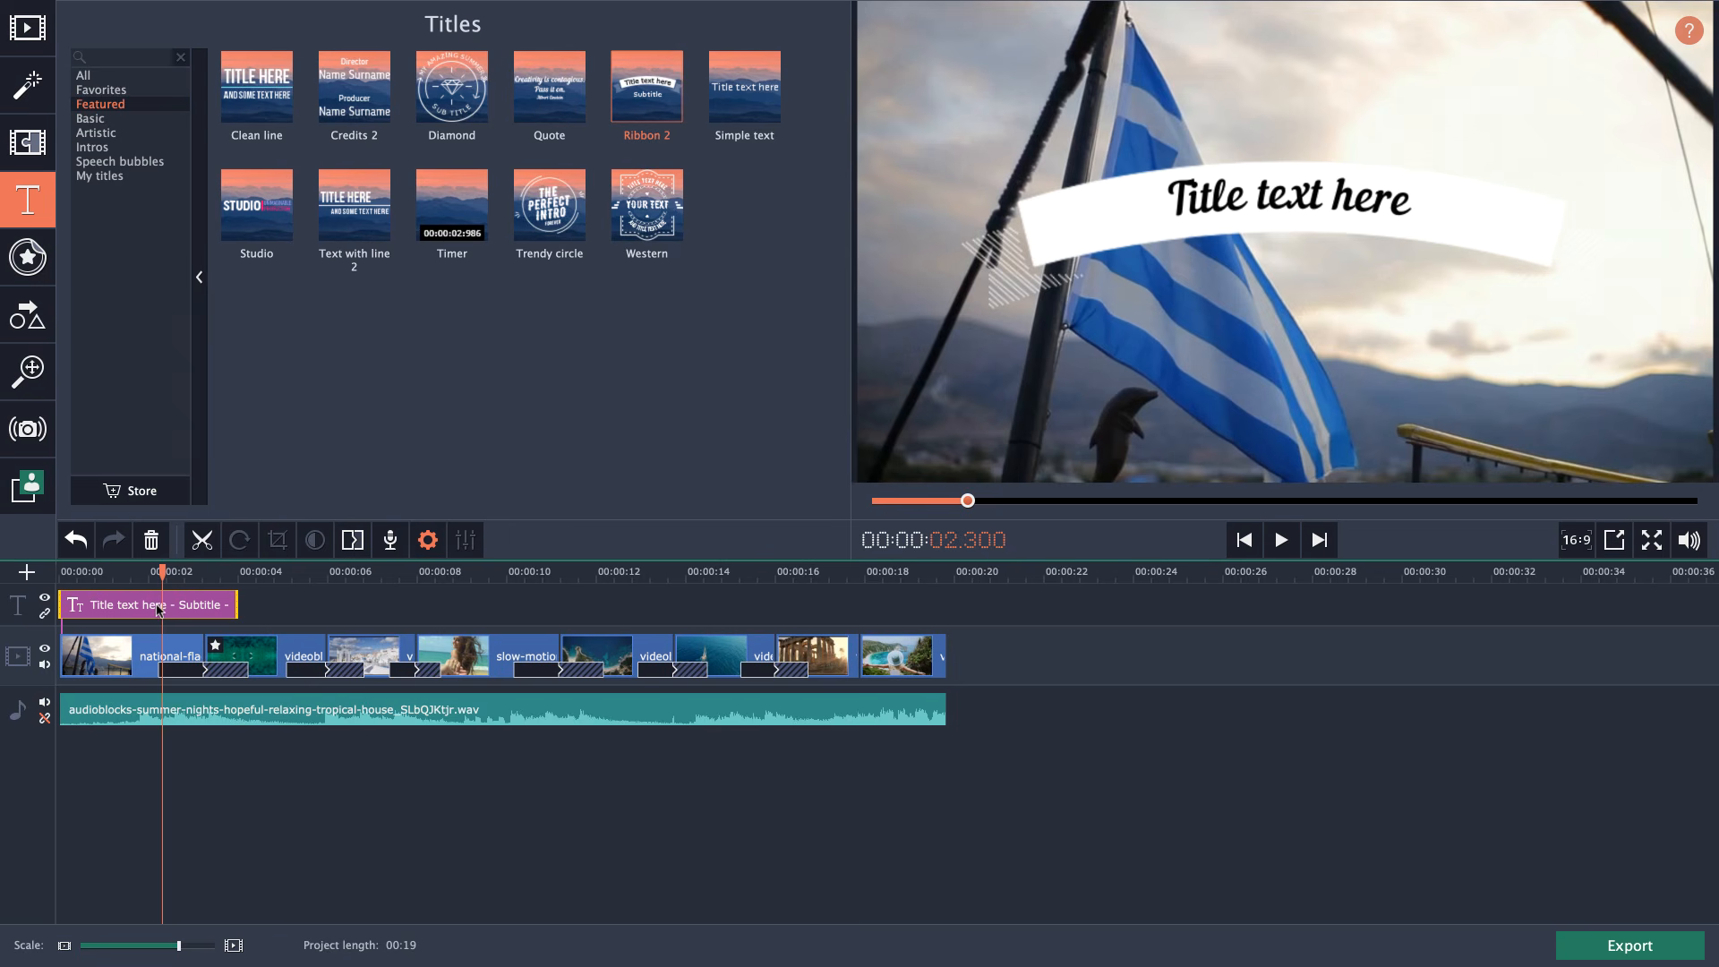
# Open the Ribbon 2 title above the flag clip for editing and replace its main text with "Greece 2020".
pyautogui.click(194, 566)
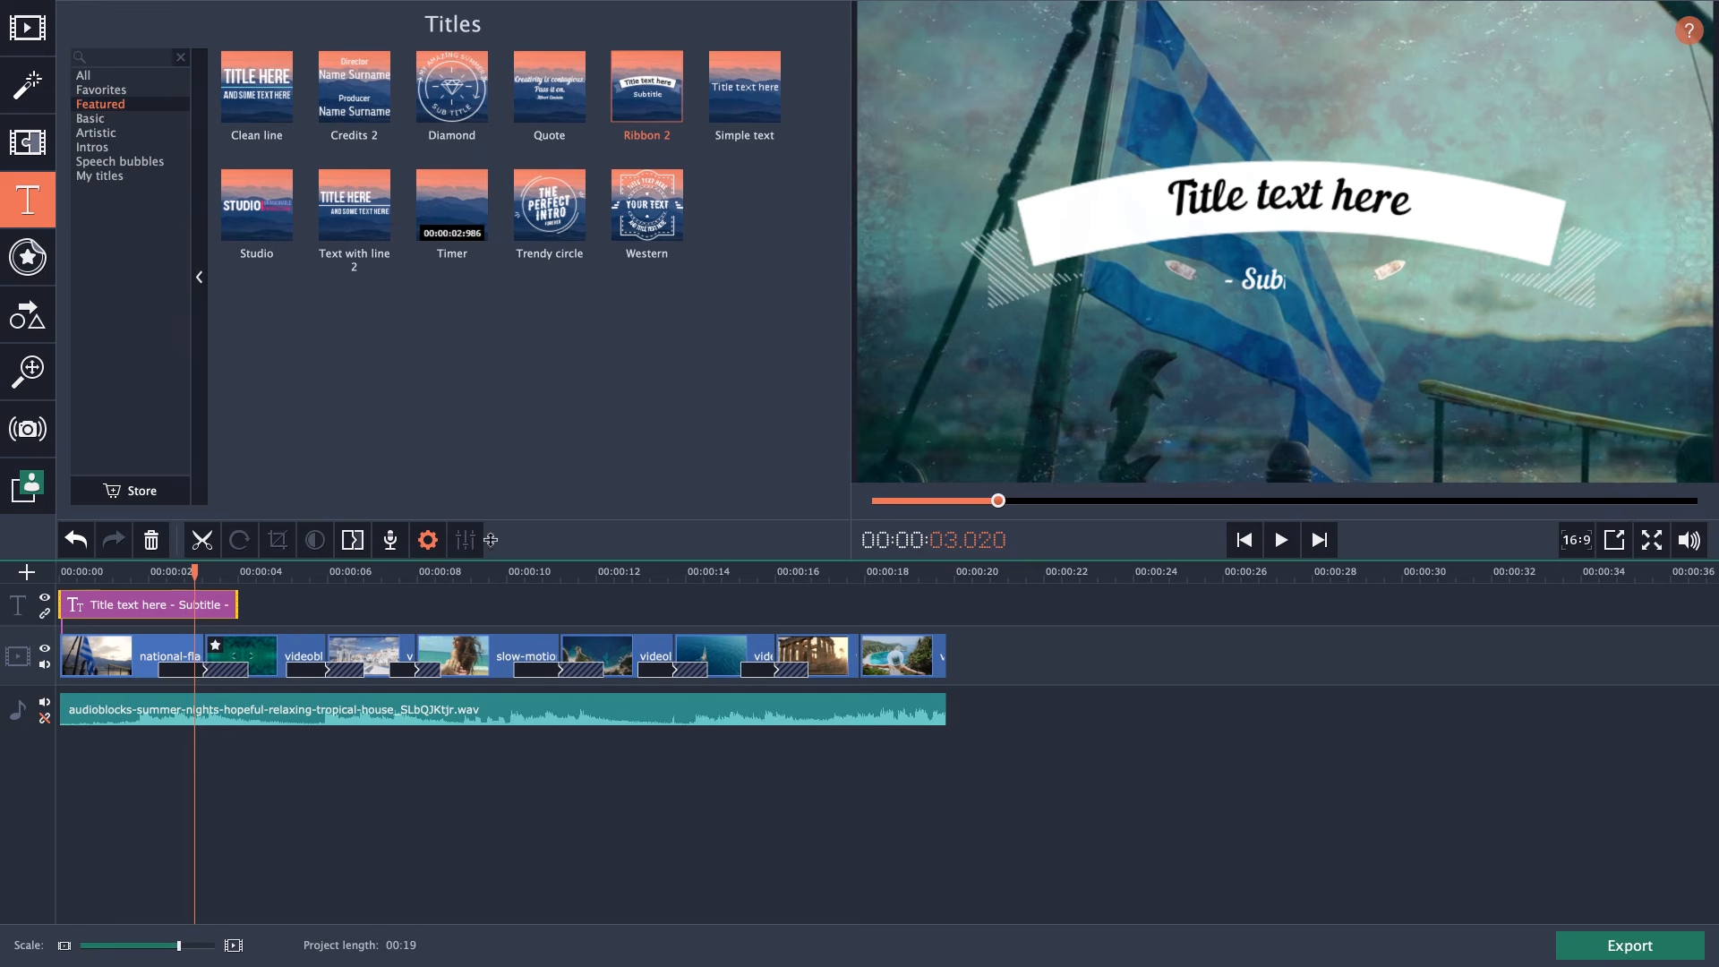
pyautogui.doubleClick(187, 610)
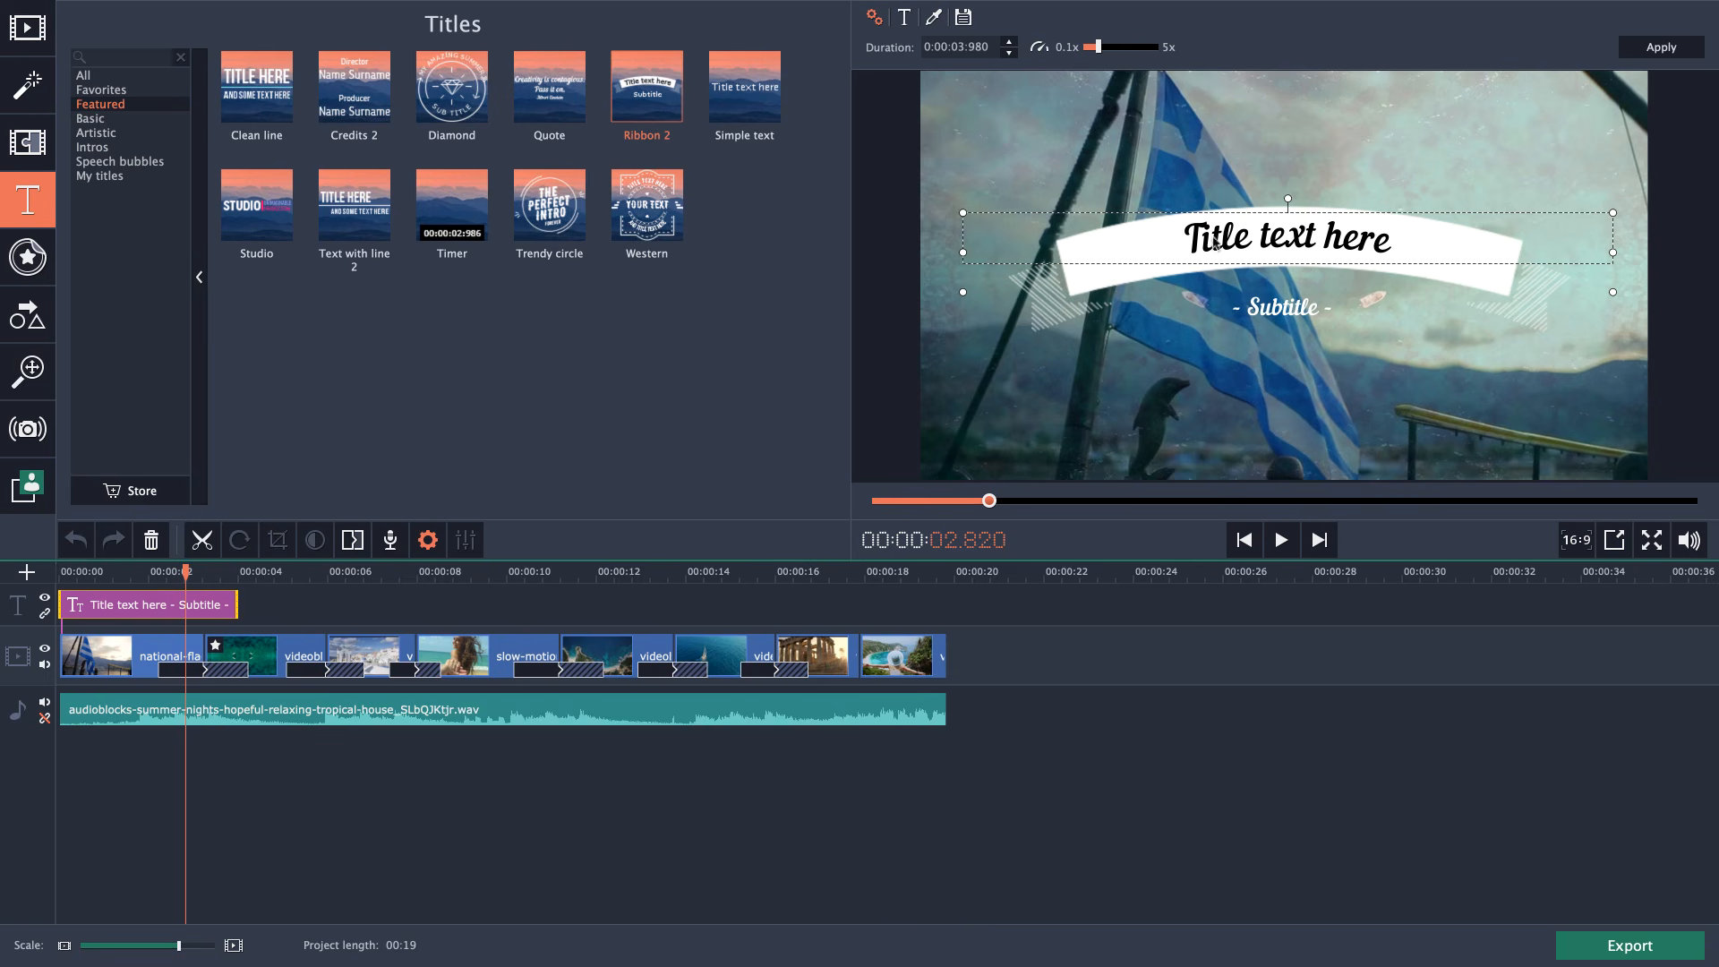
pyautogui.doubleClick(1268, 240)
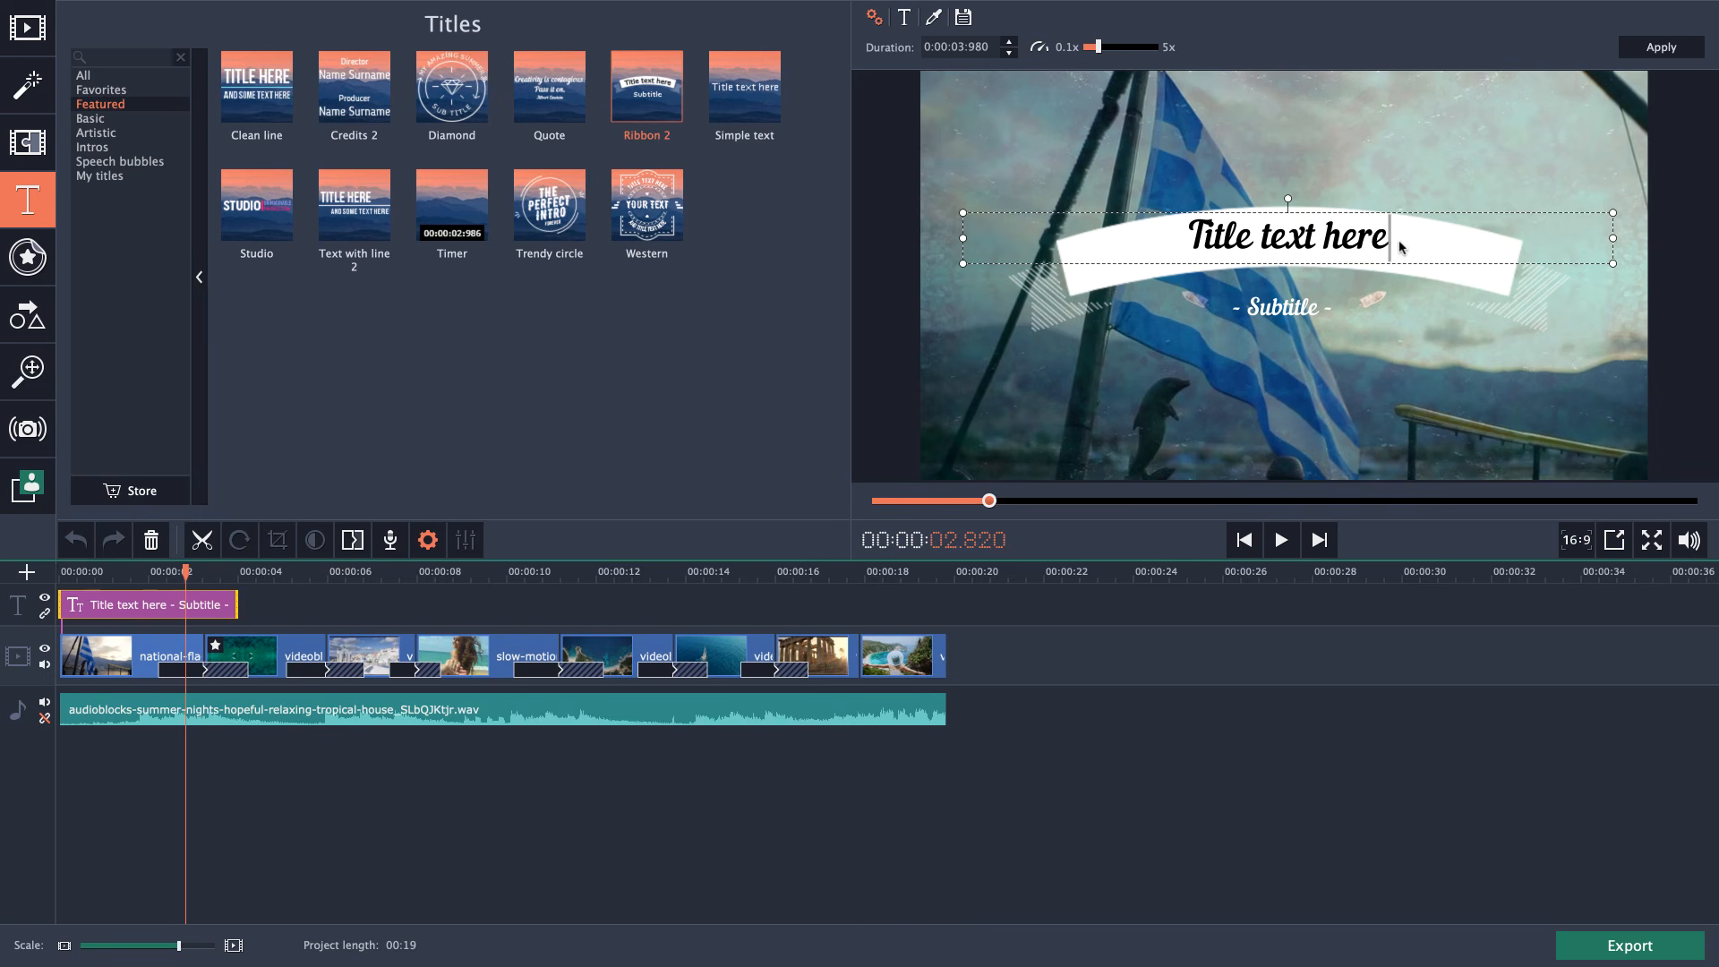
pyautogui.moveTo(1393, 238); pyautogui.dragTo(1166, 249)
pyautogui.write('G')
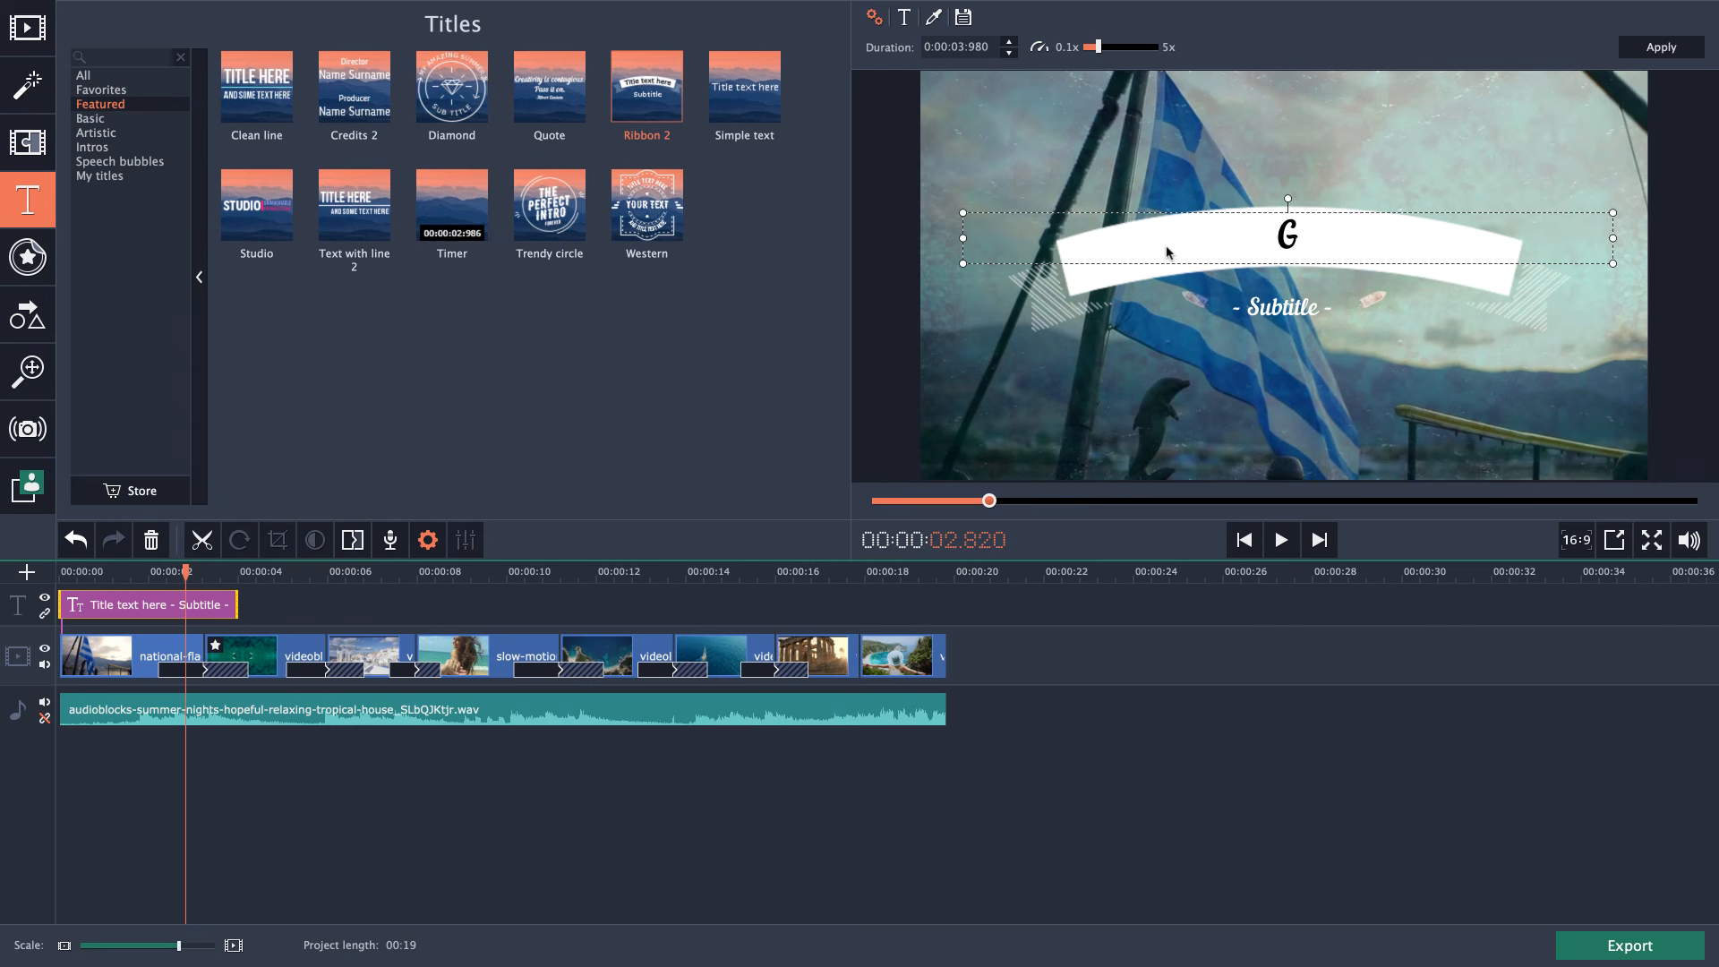
pyautogui.write('reece 2')
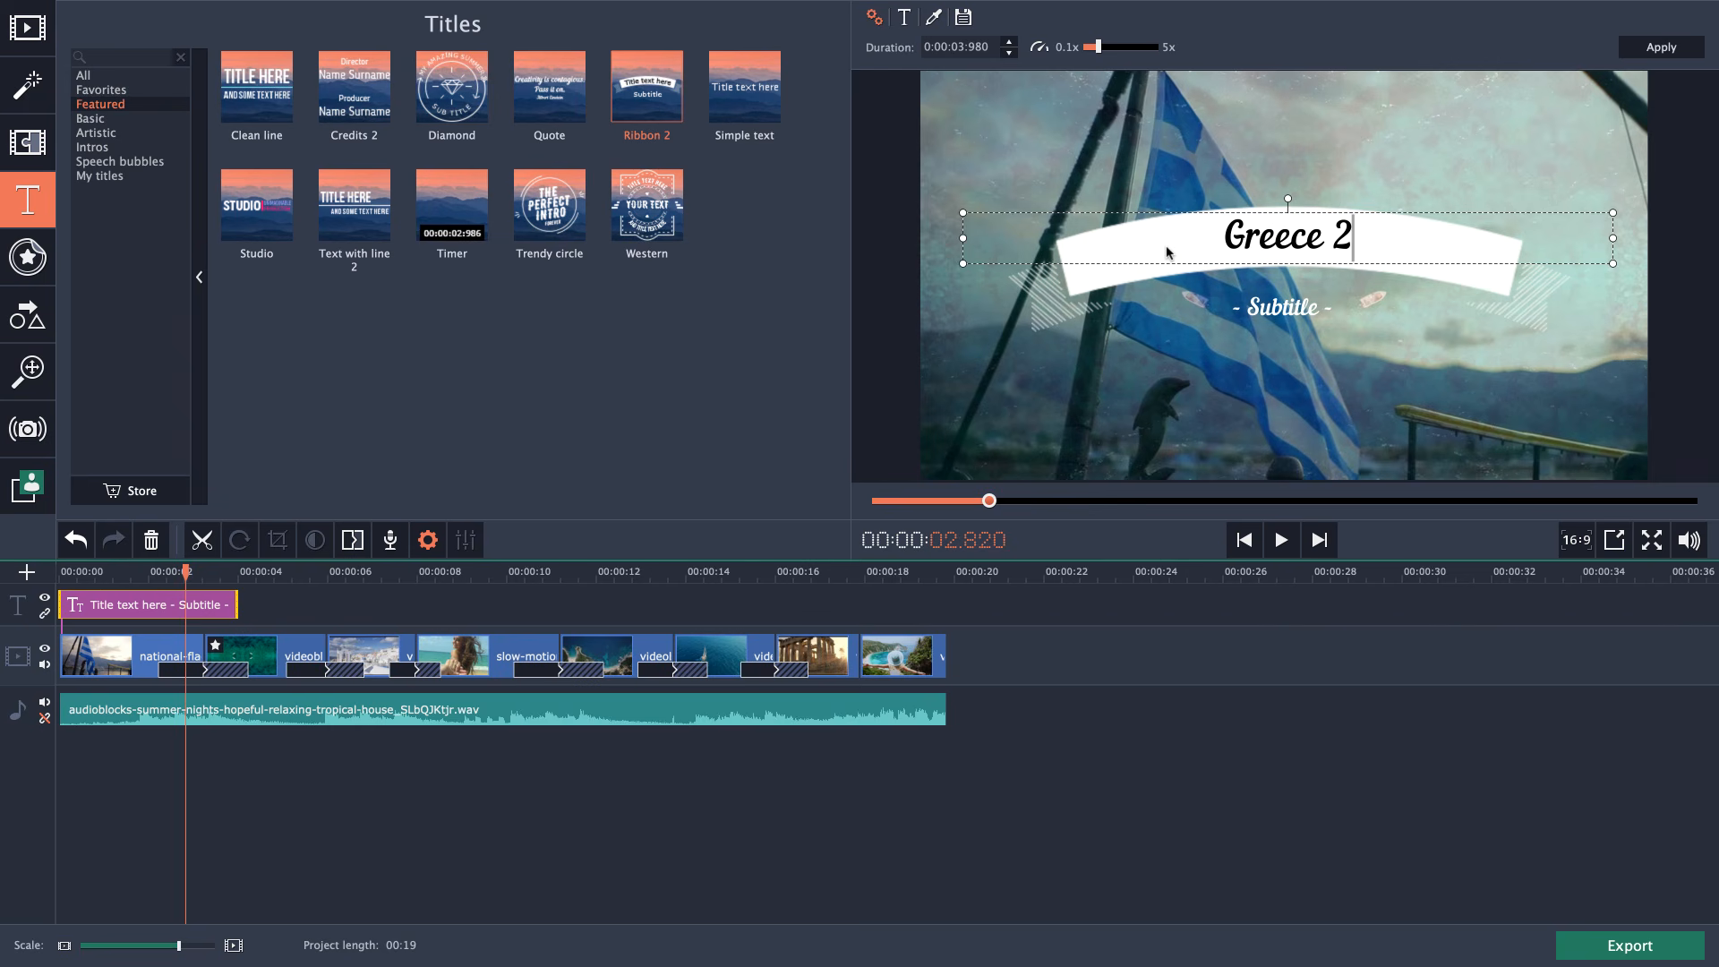
pyautogui.write('020')
# Replace the word "Subtitle" in the ribbon title with "Journey never ends" and shift that line slightly left.
pyautogui.doubleClick(1246, 305)
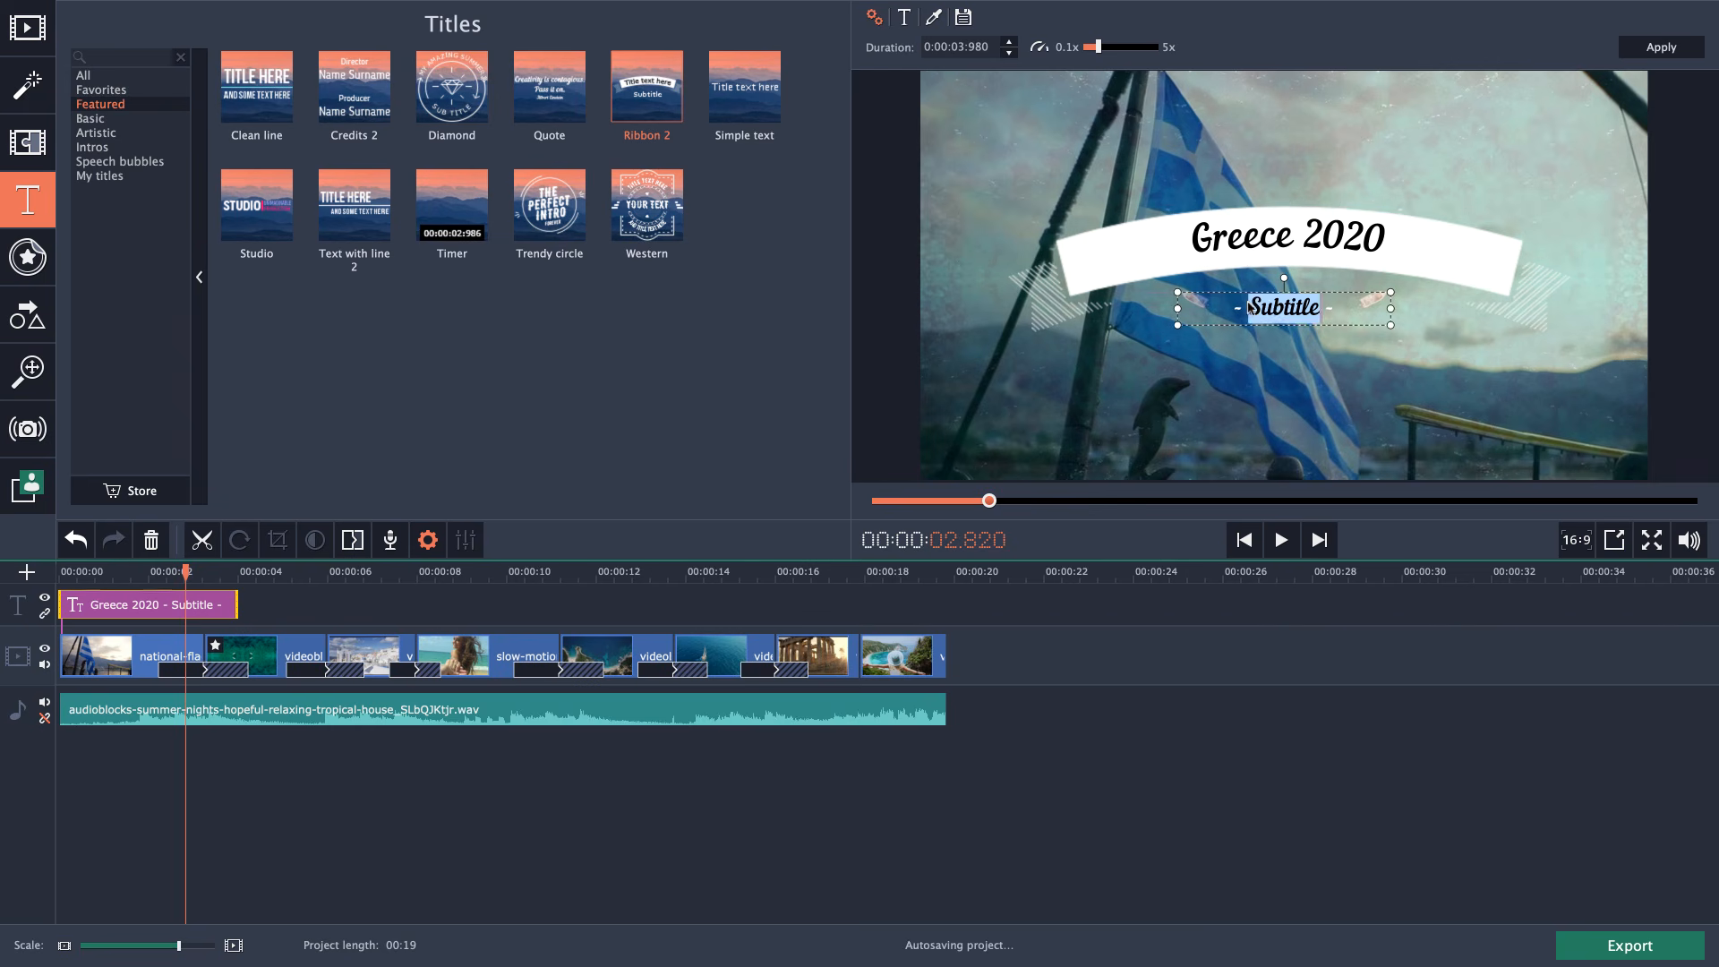
pyautogui.write('Jo')
pyautogui.write('urney never ends')
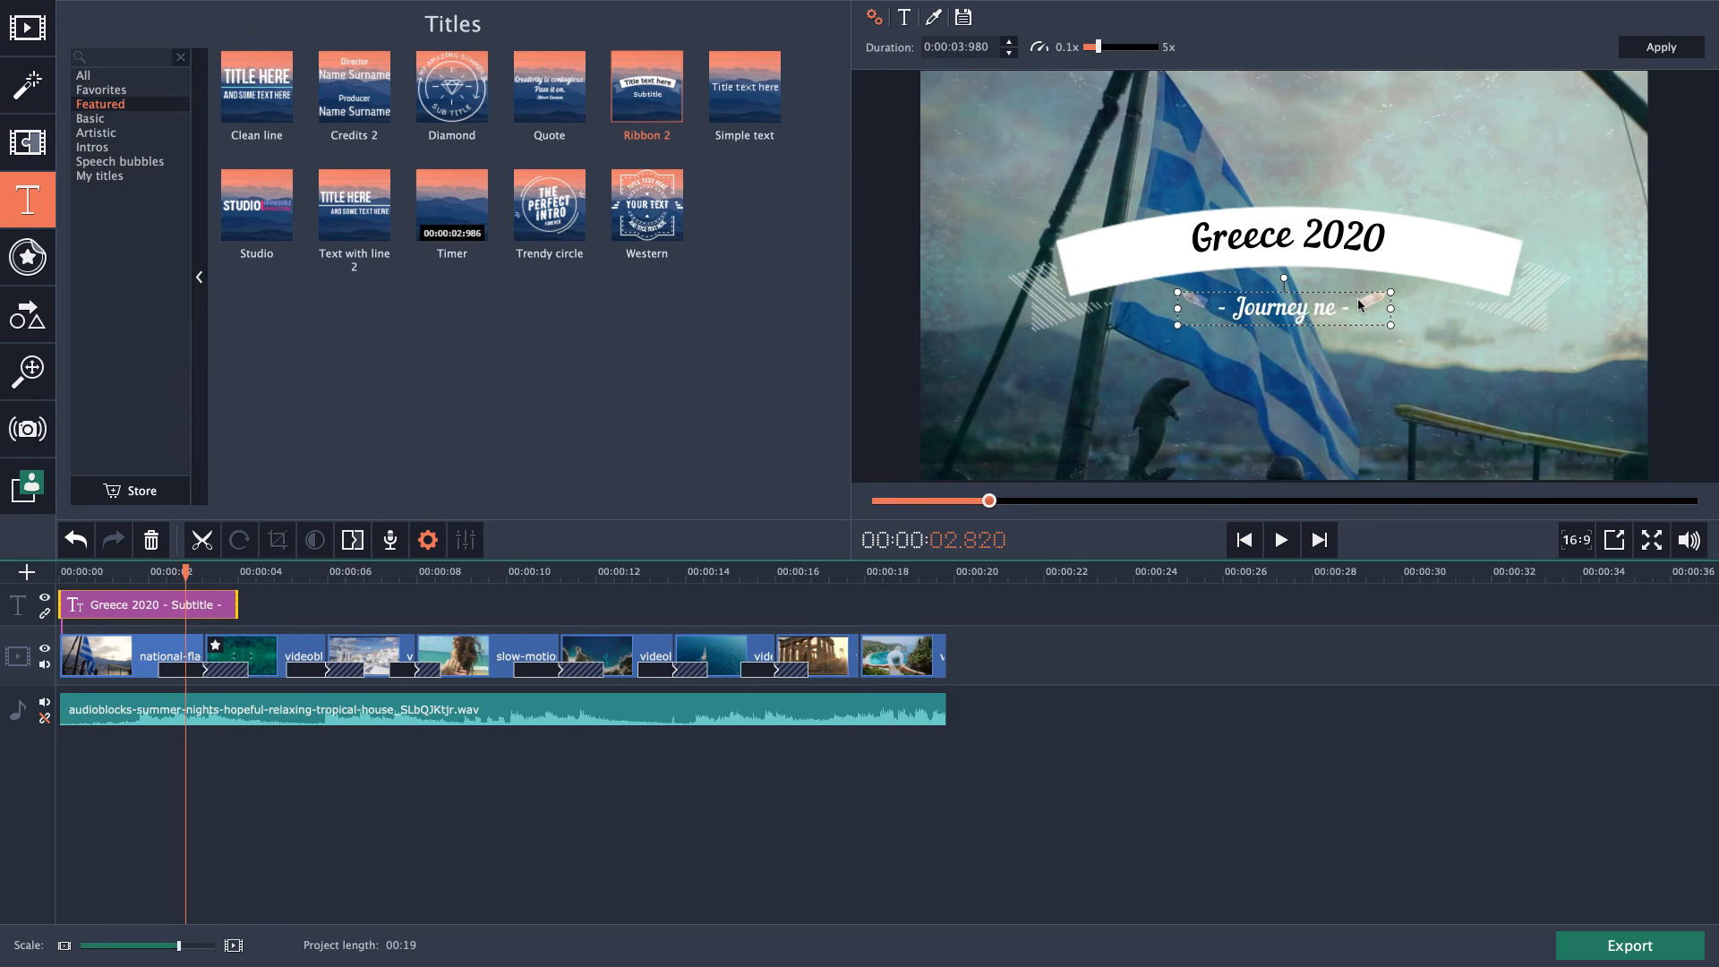
pyautogui.click(1404, 354)
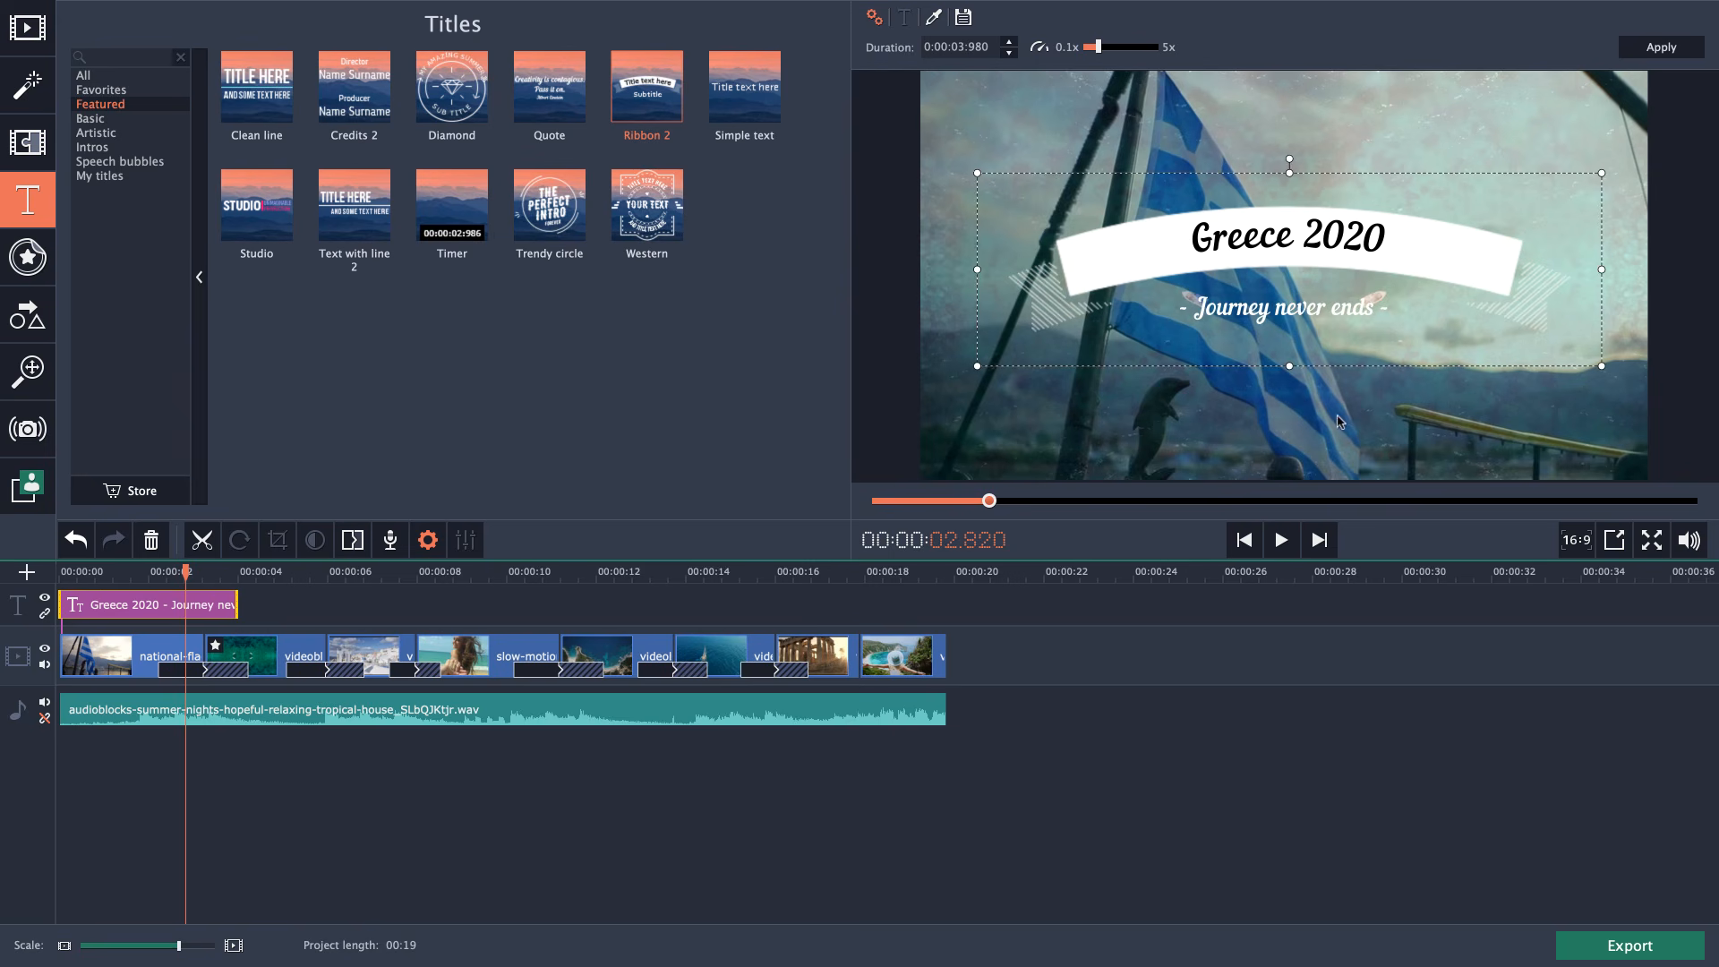
pyautogui.click(1314, 309)
pyautogui.moveTo(1304, 307); pyautogui.dragTo(1295, 307)
pyautogui.click(1308, 360)
pyautogui.click(1305, 315)
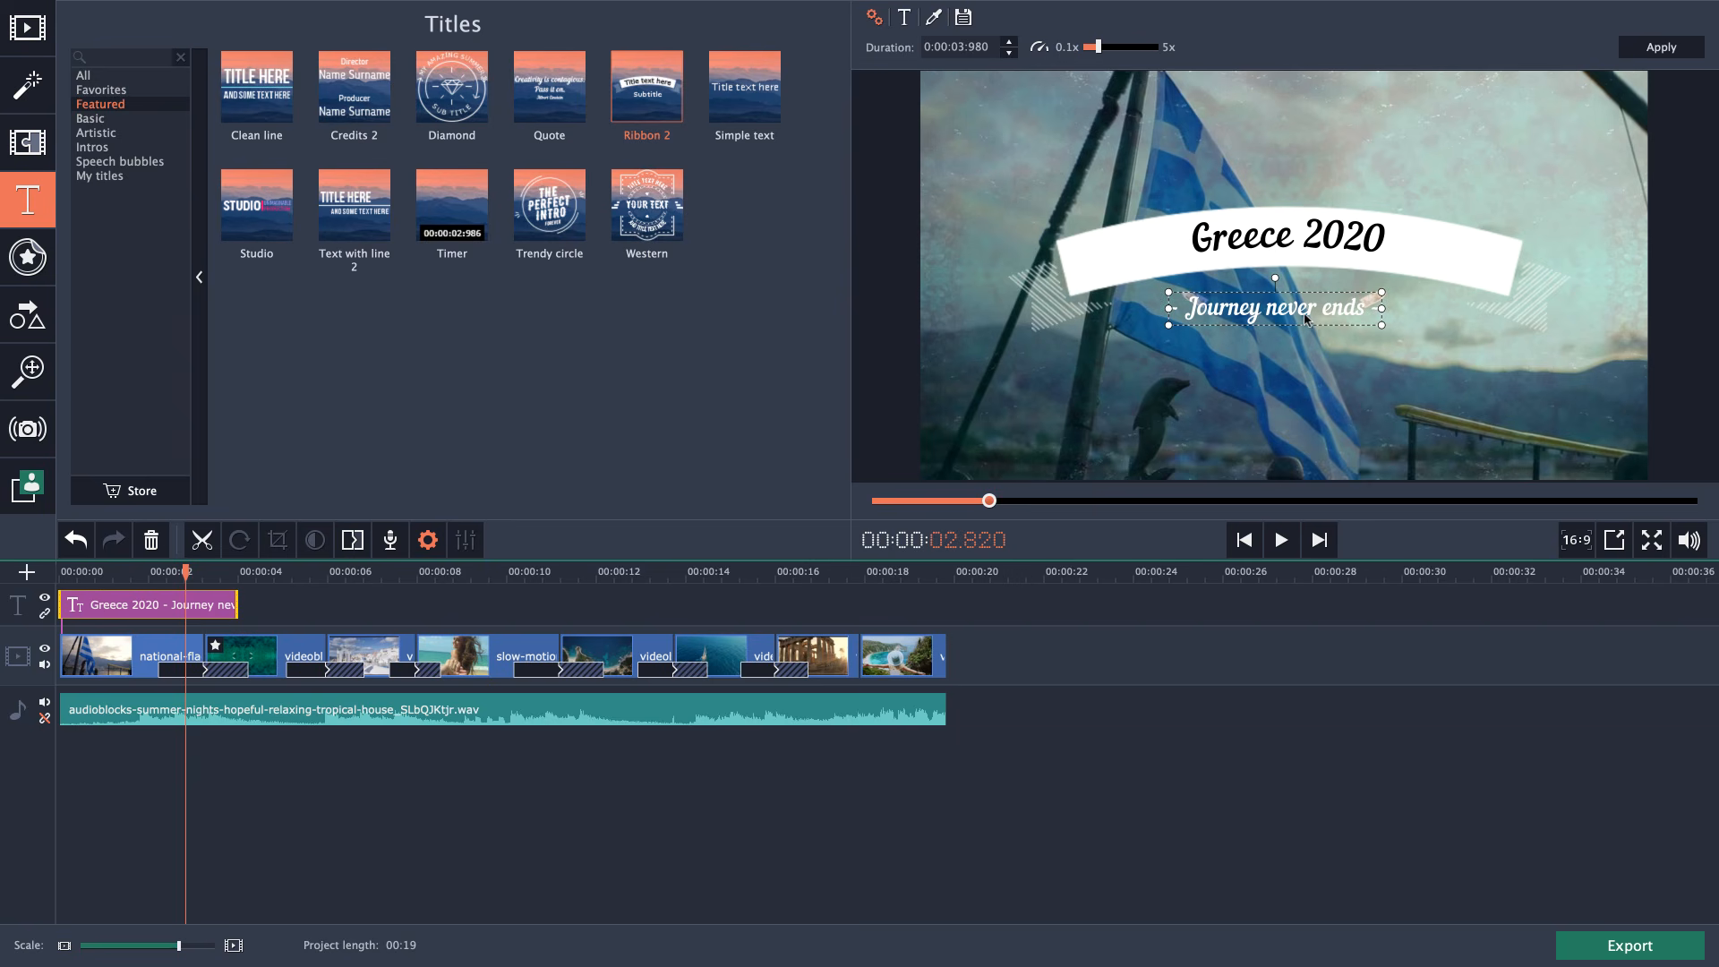
# Change the font of the whole "Greece 2020" text to Gagalin.
pyautogui.click(1265, 242)
pyautogui.doubleClick(1264, 243)
pyautogui.click(1313, 240)
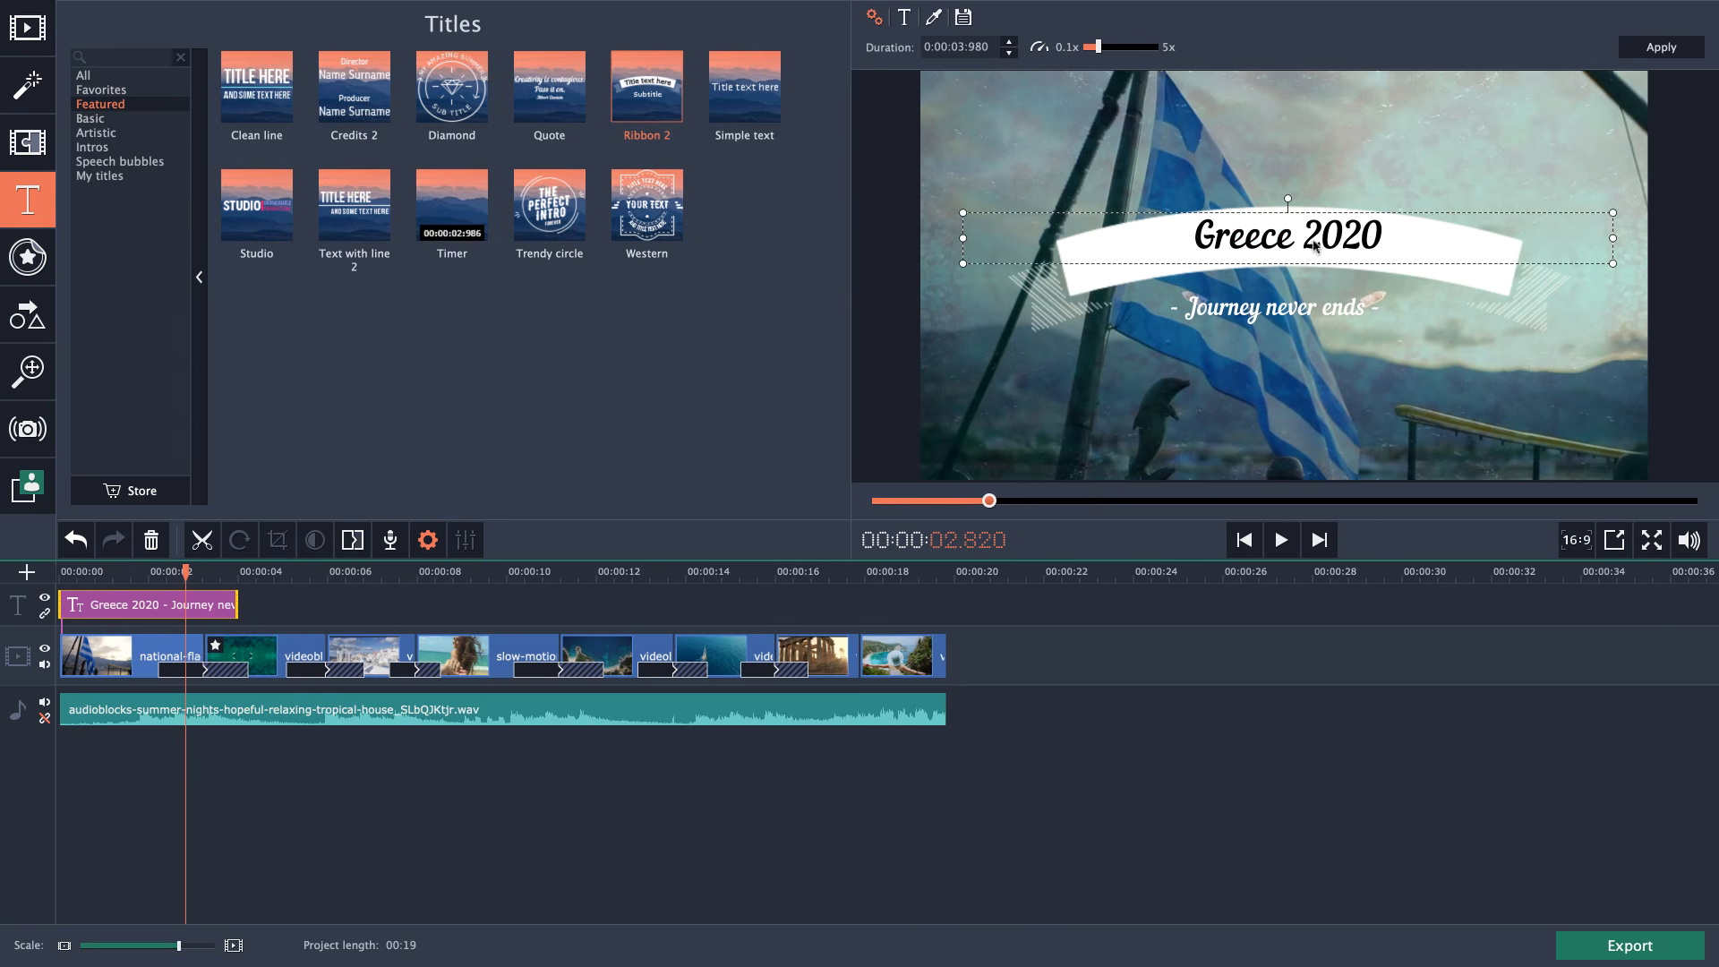
pyautogui.moveTo(1265, 233); pyautogui.dragTo(1169, 233)
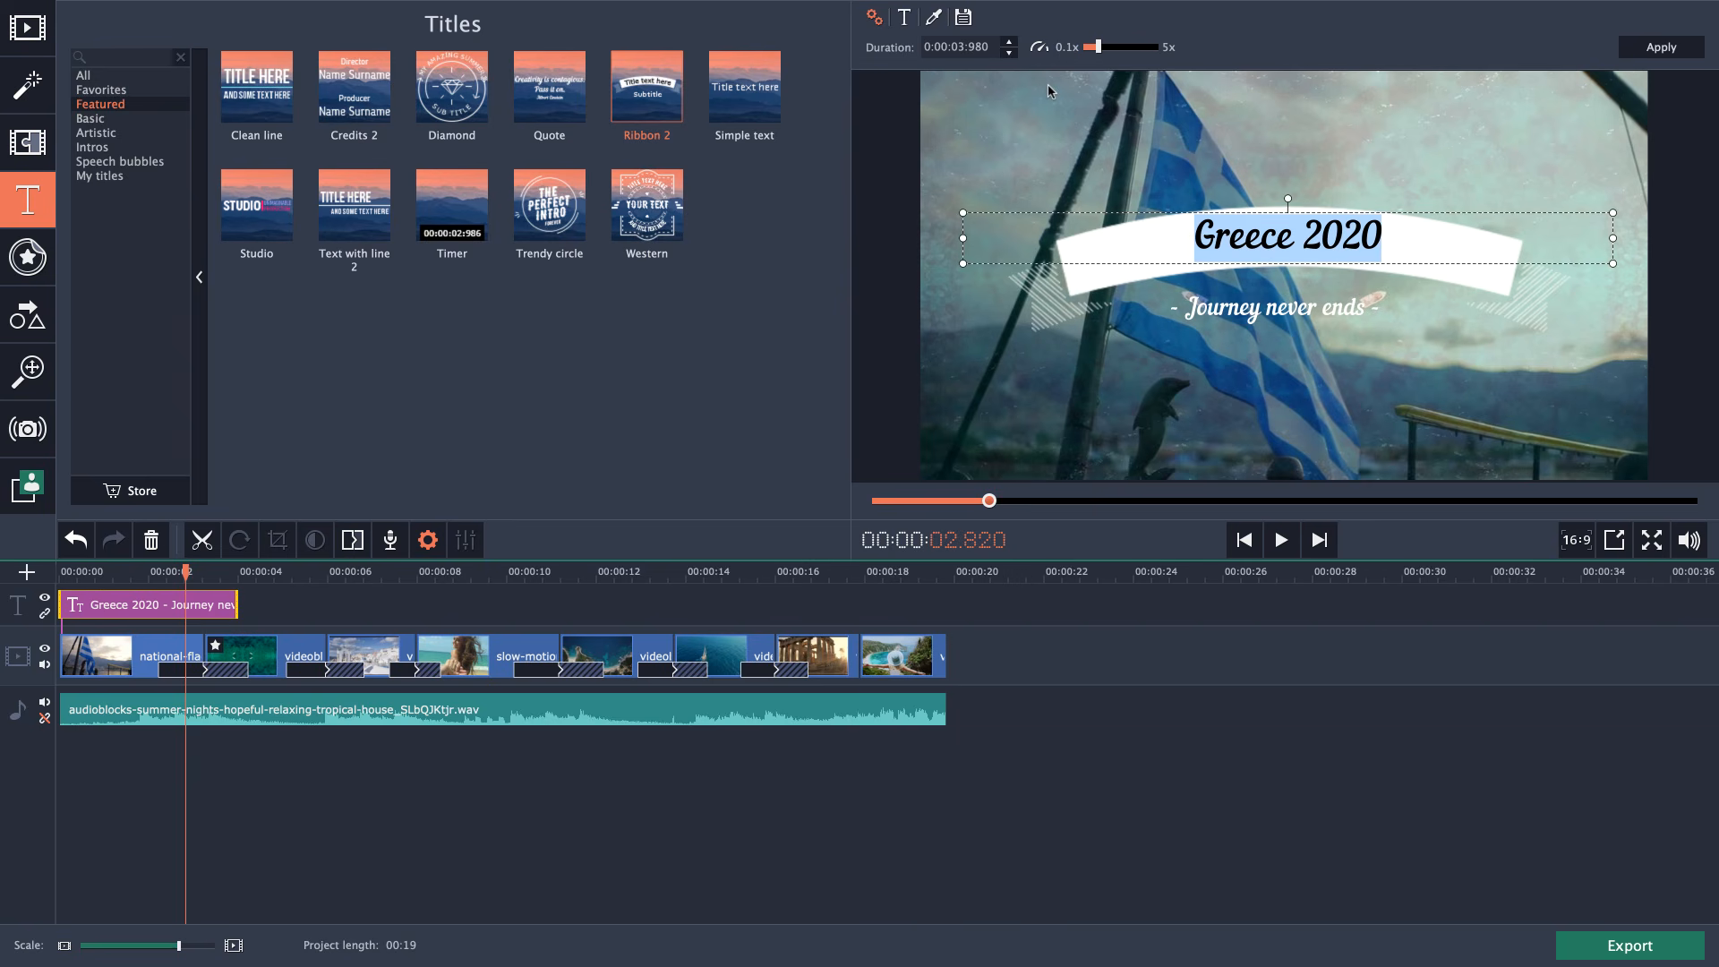
pyautogui.click(907, 19)
pyautogui.click(950, 48)
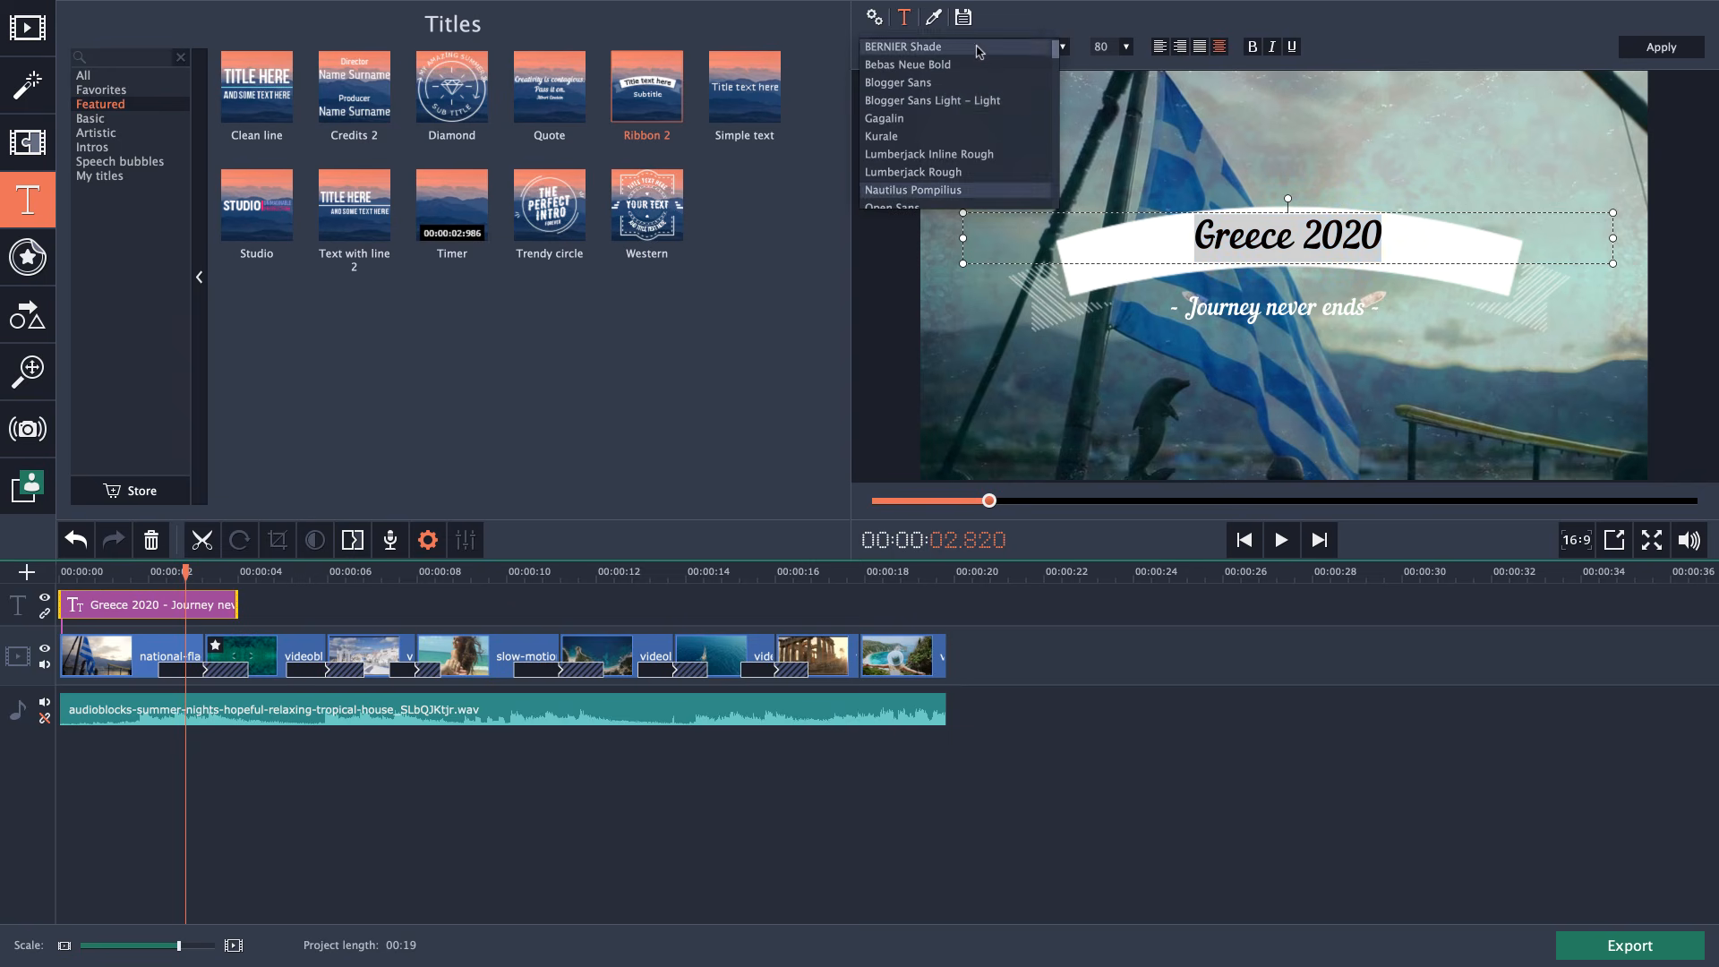
pyautogui.click(945, 117)
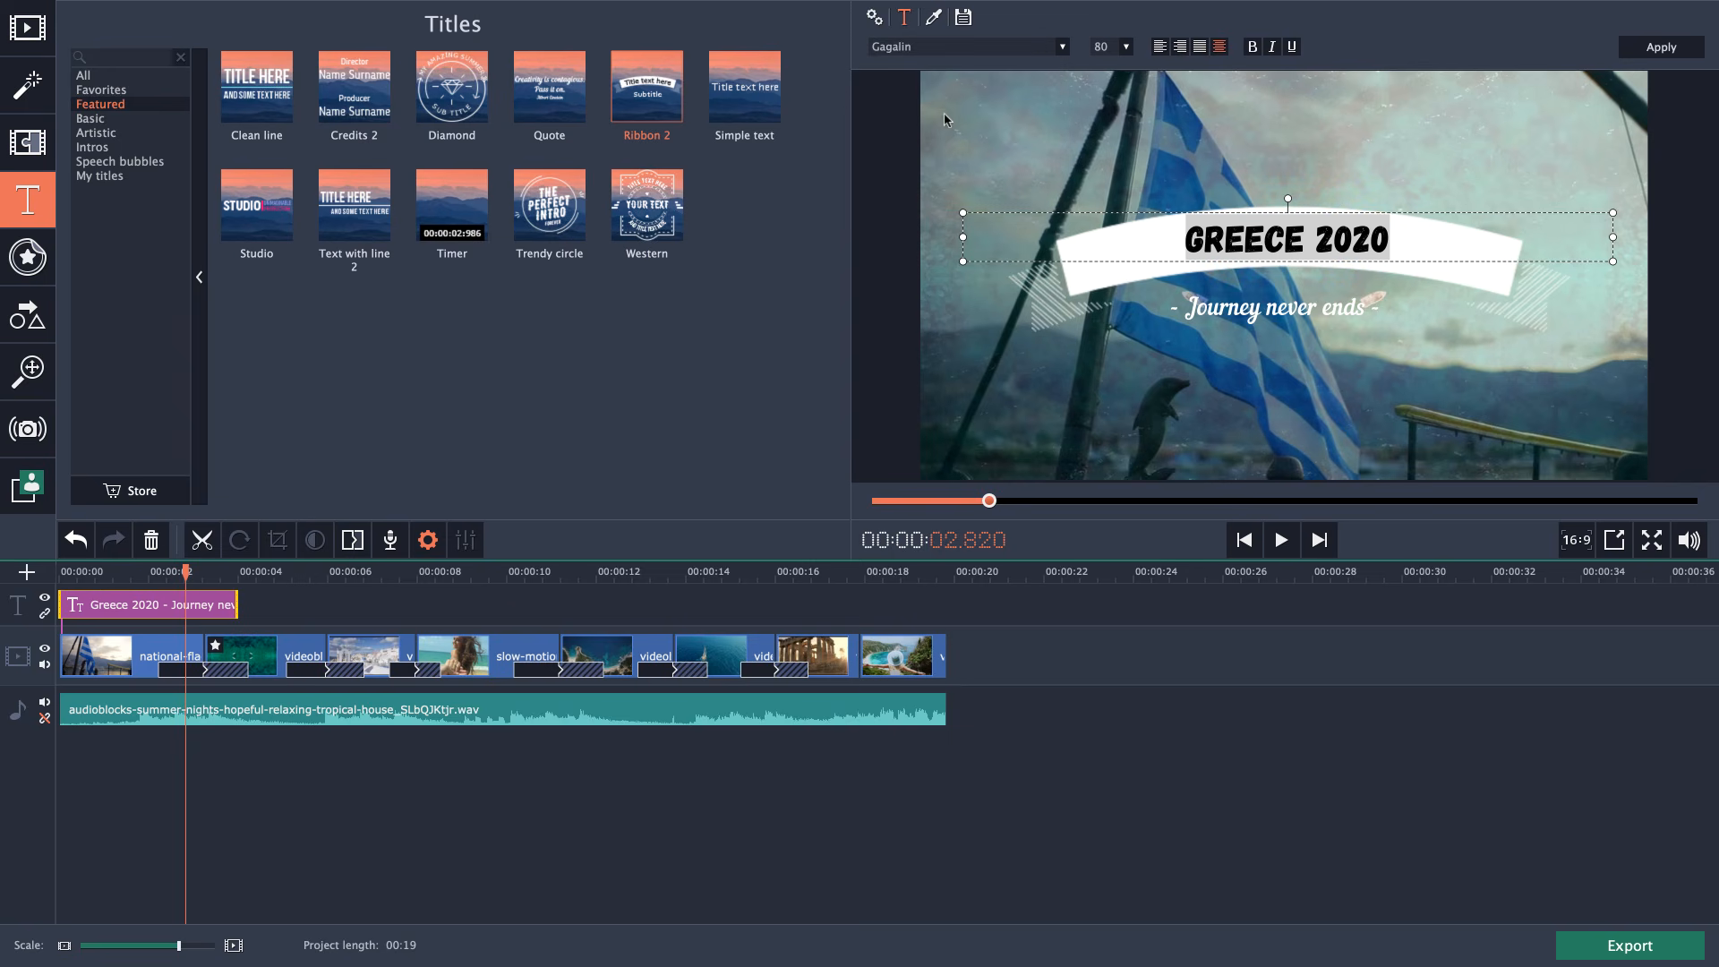
# Try font size 60 on the "Greece 2020" text and return it to 80.
pyautogui.click(1127, 48)
pyautogui.click(1102, 140)
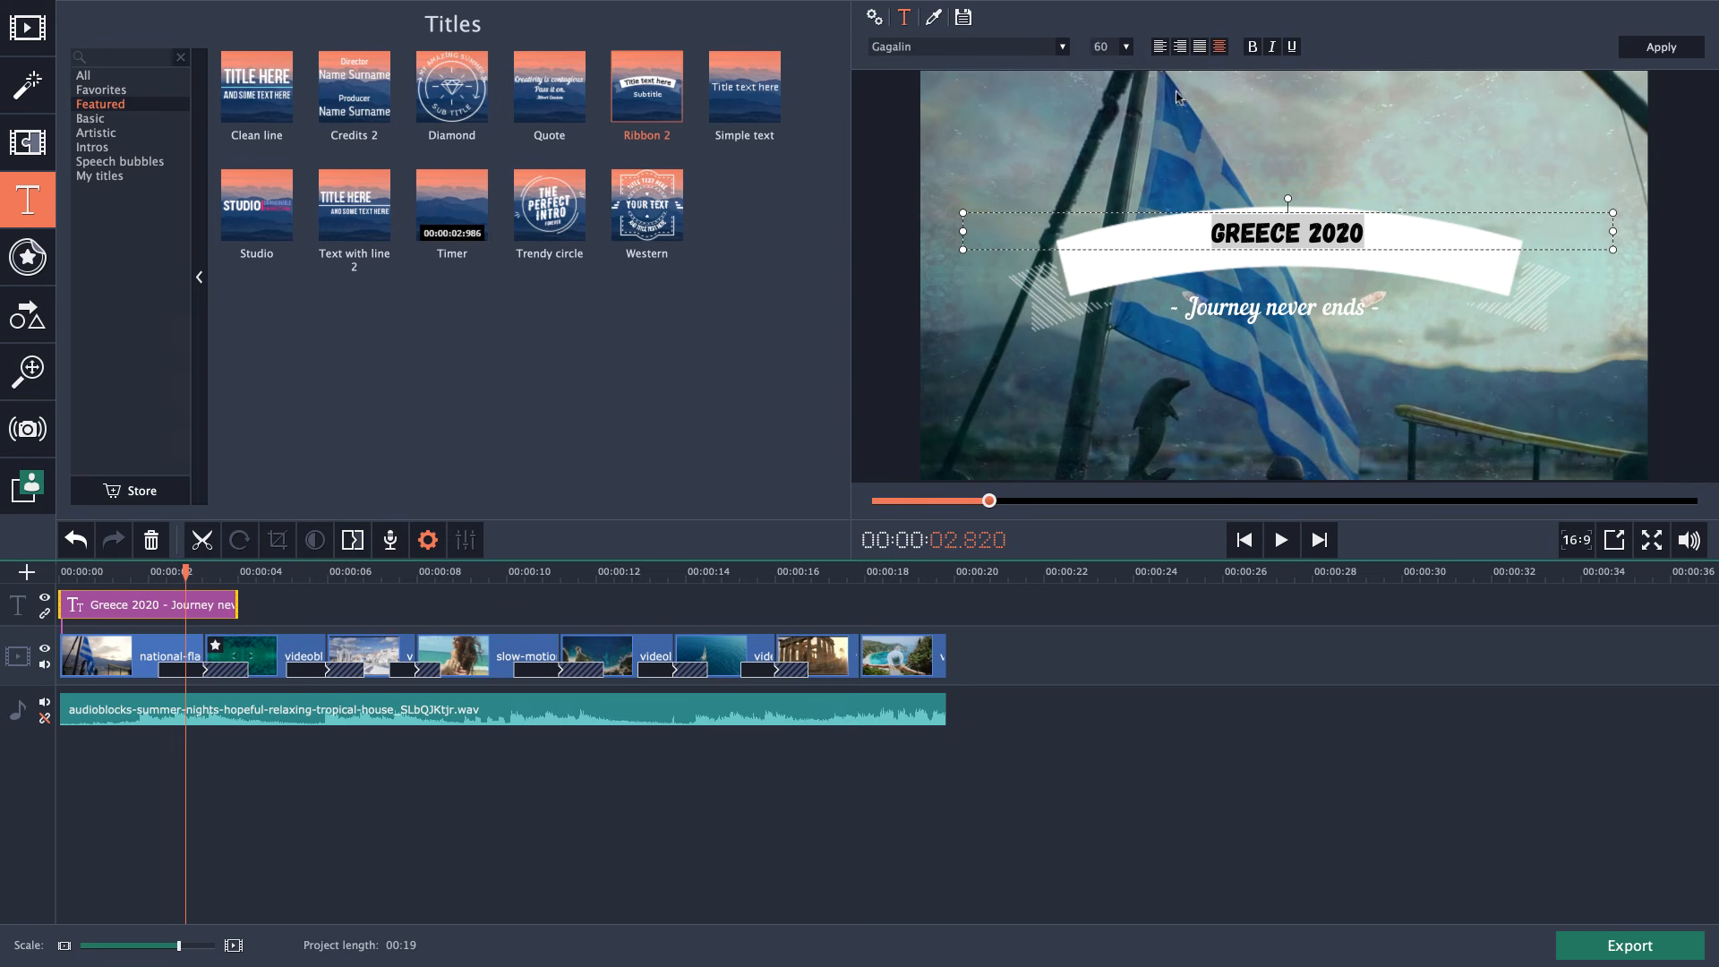
pyautogui.click(1127, 47)
pyautogui.click(1116, 170)
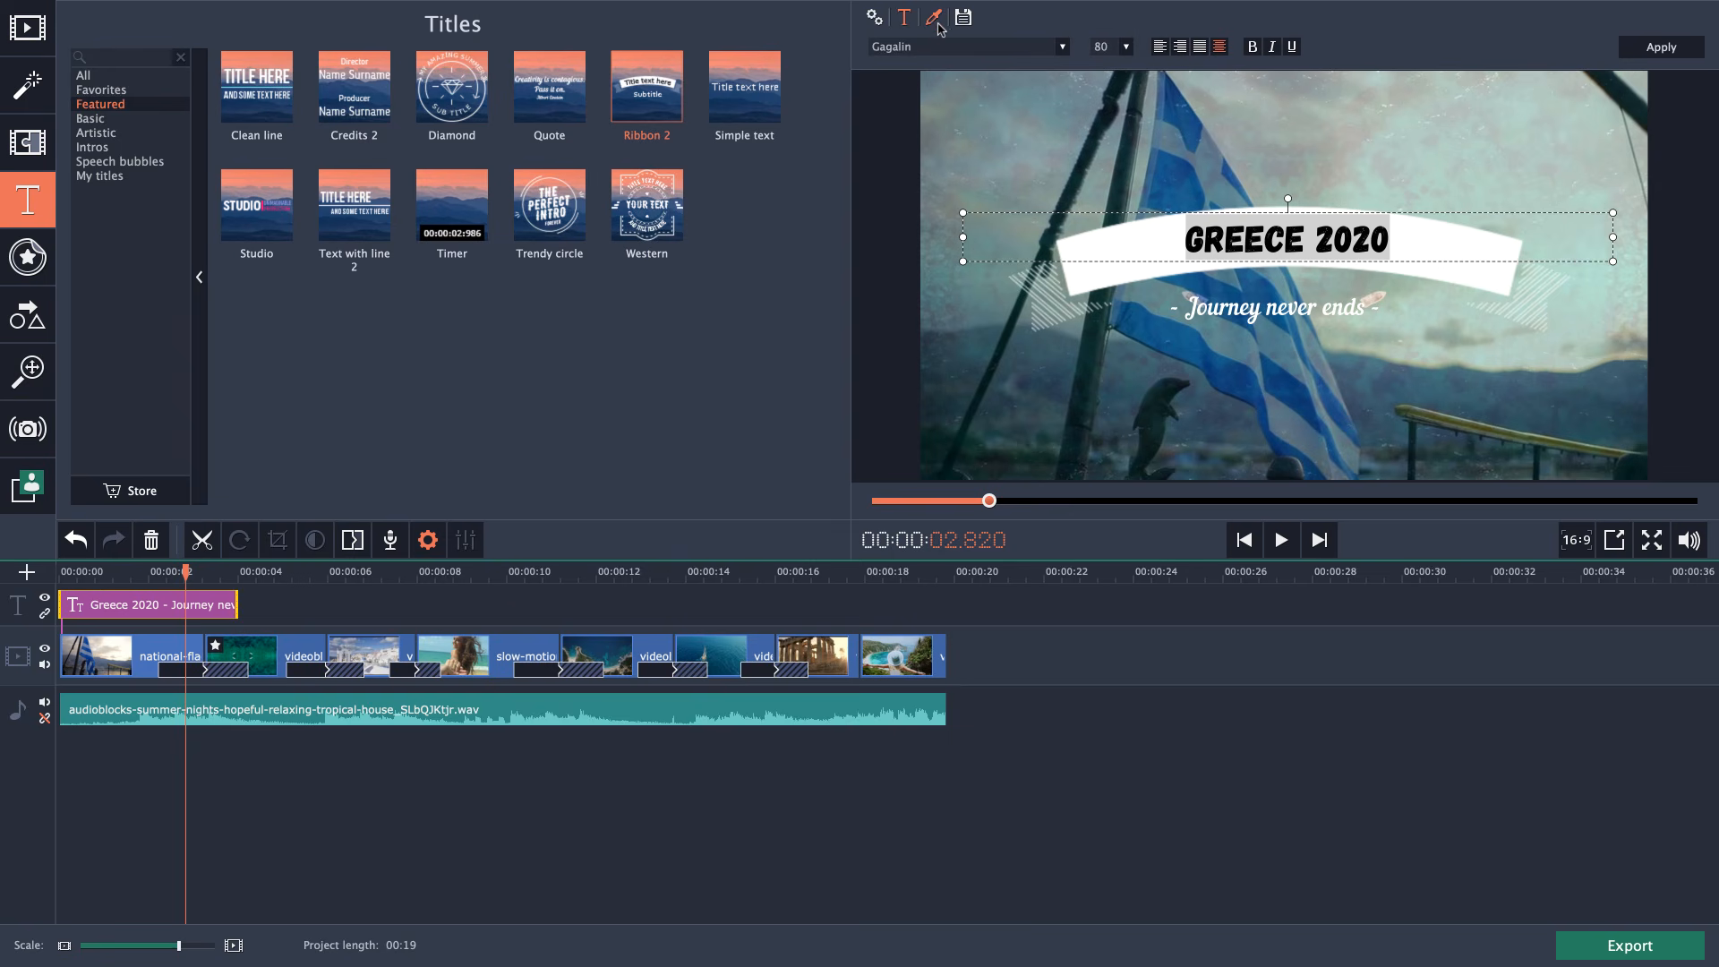
# Color the "Greece 2020" text blue (#1464f6) and apply the title changes.
pyautogui.click(934, 20)
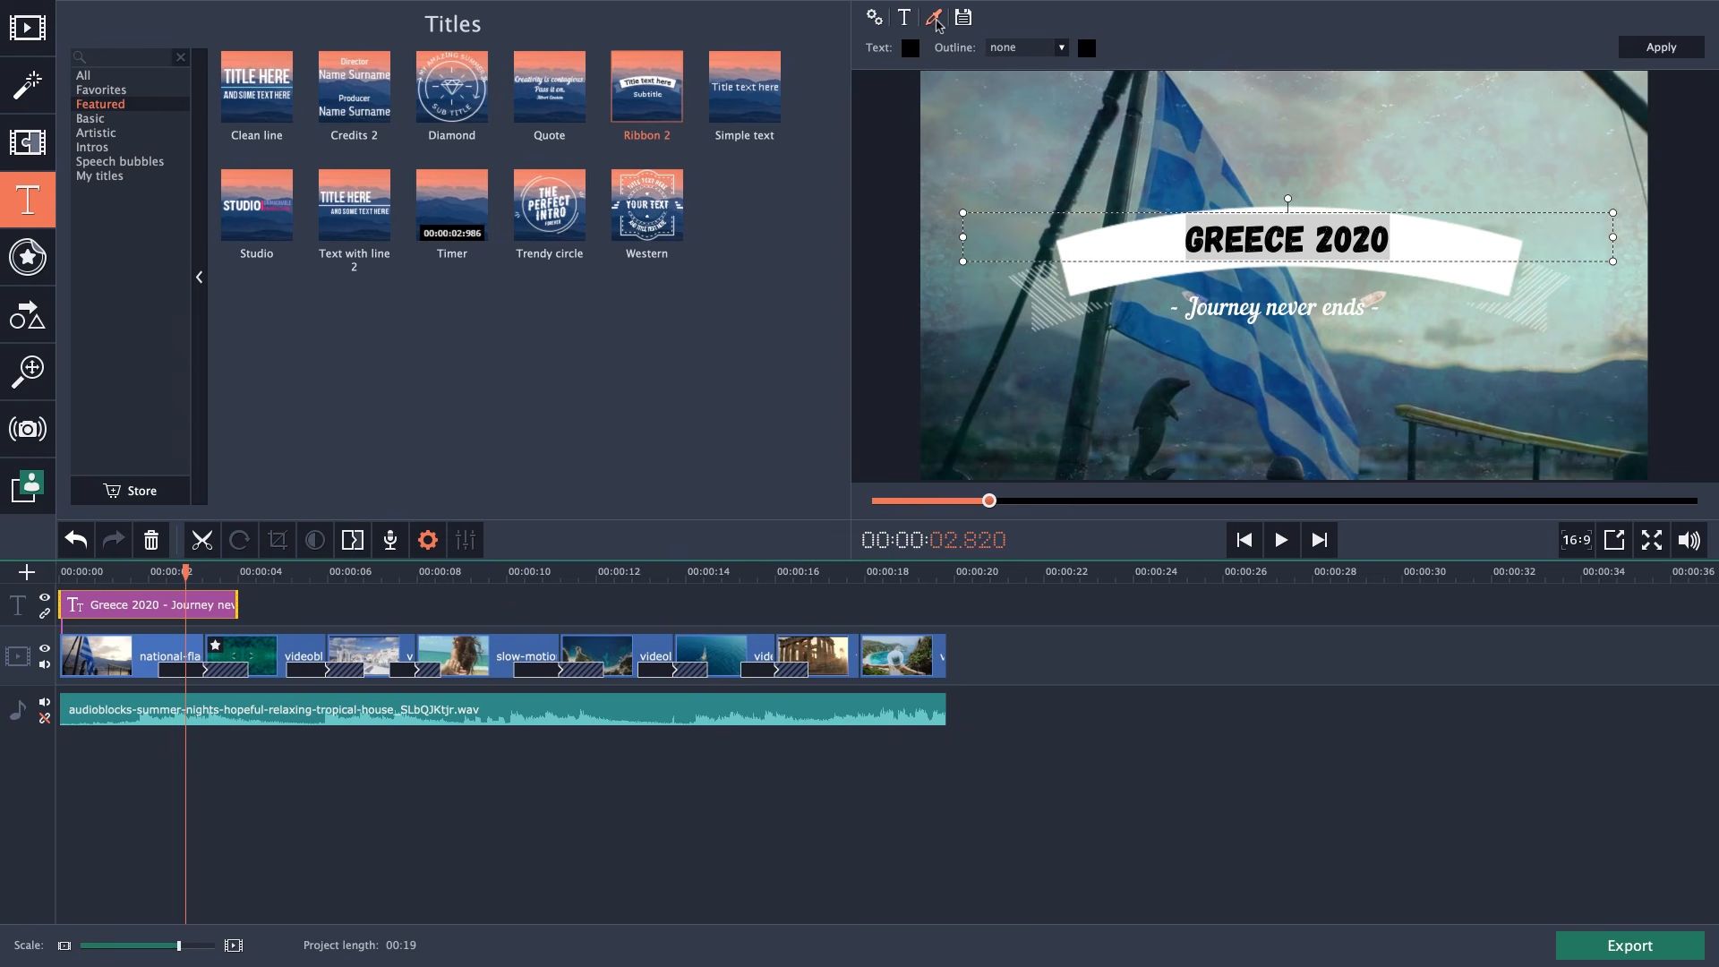
pyautogui.click(910, 50)
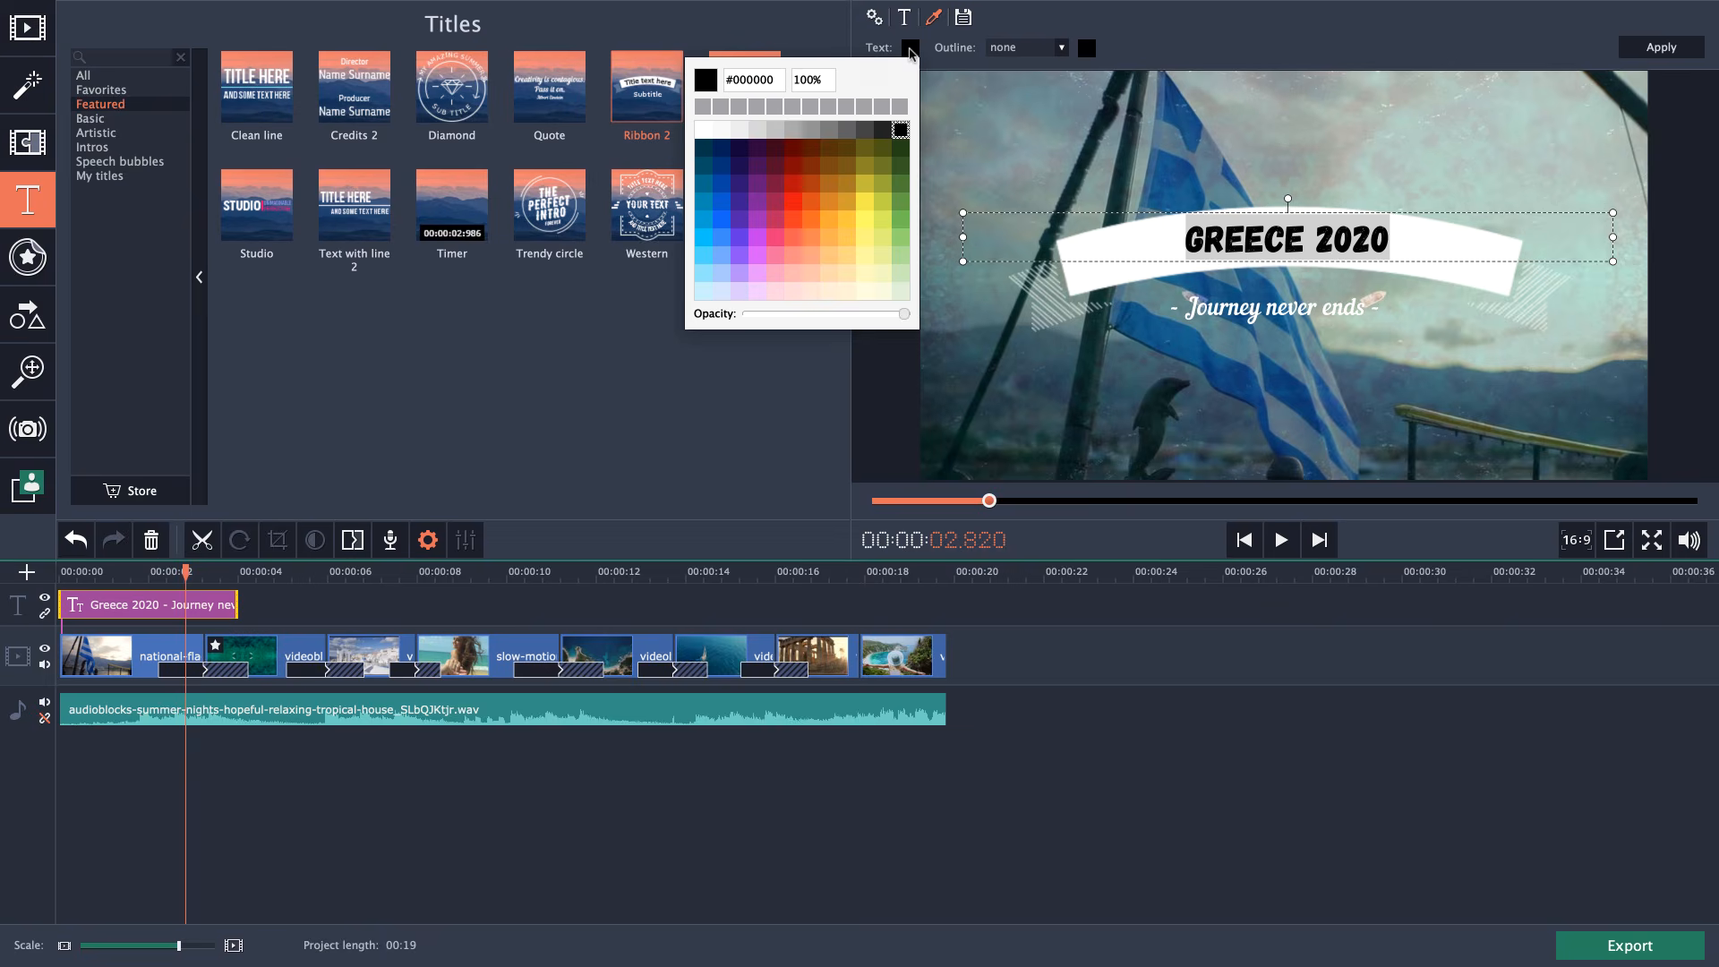
pyautogui.click(724, 190)
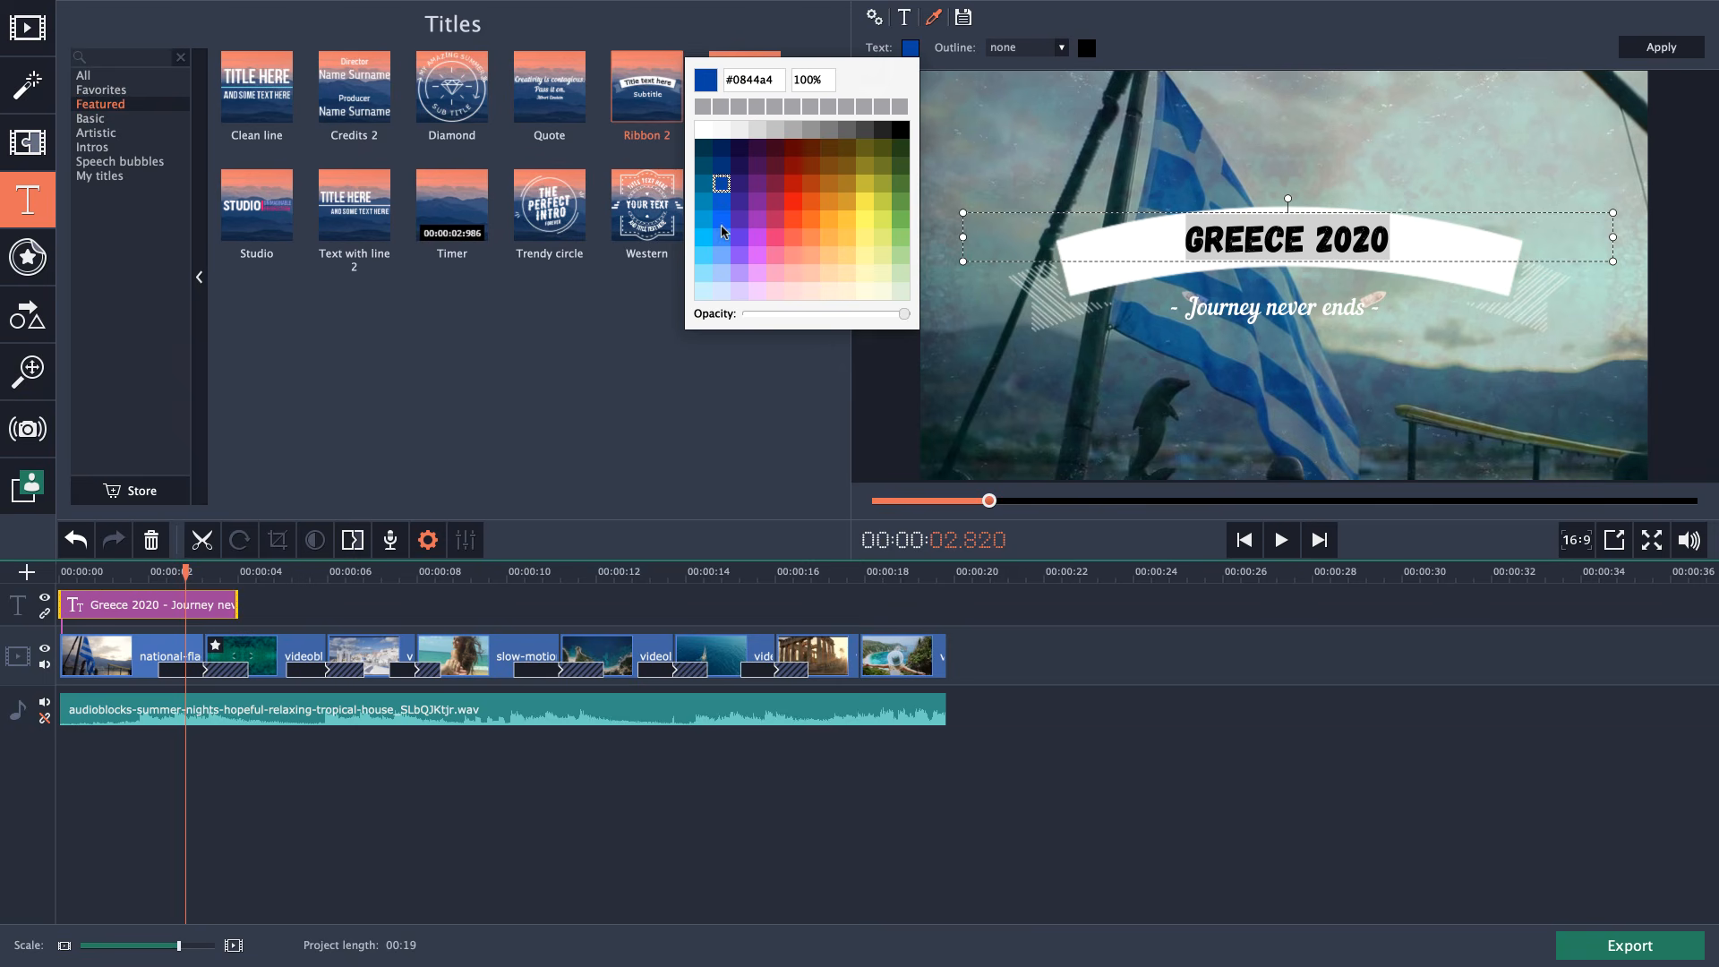
pyautogui.click(722, 219)
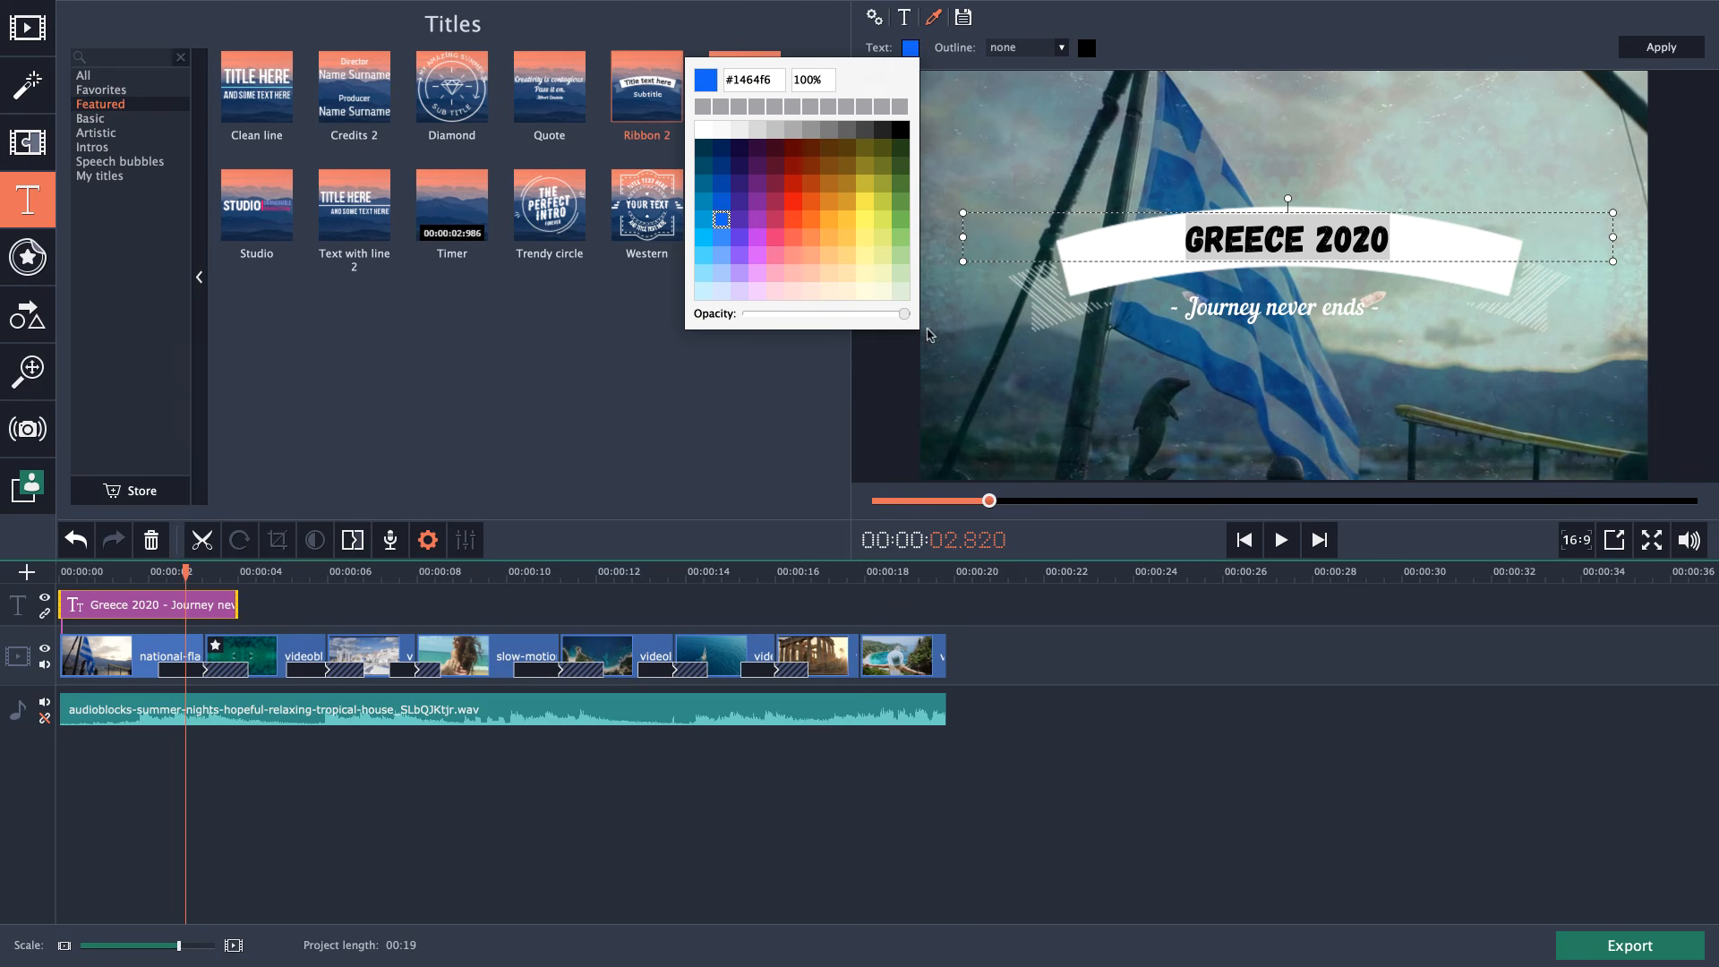
pyautogui.click(767, 377)
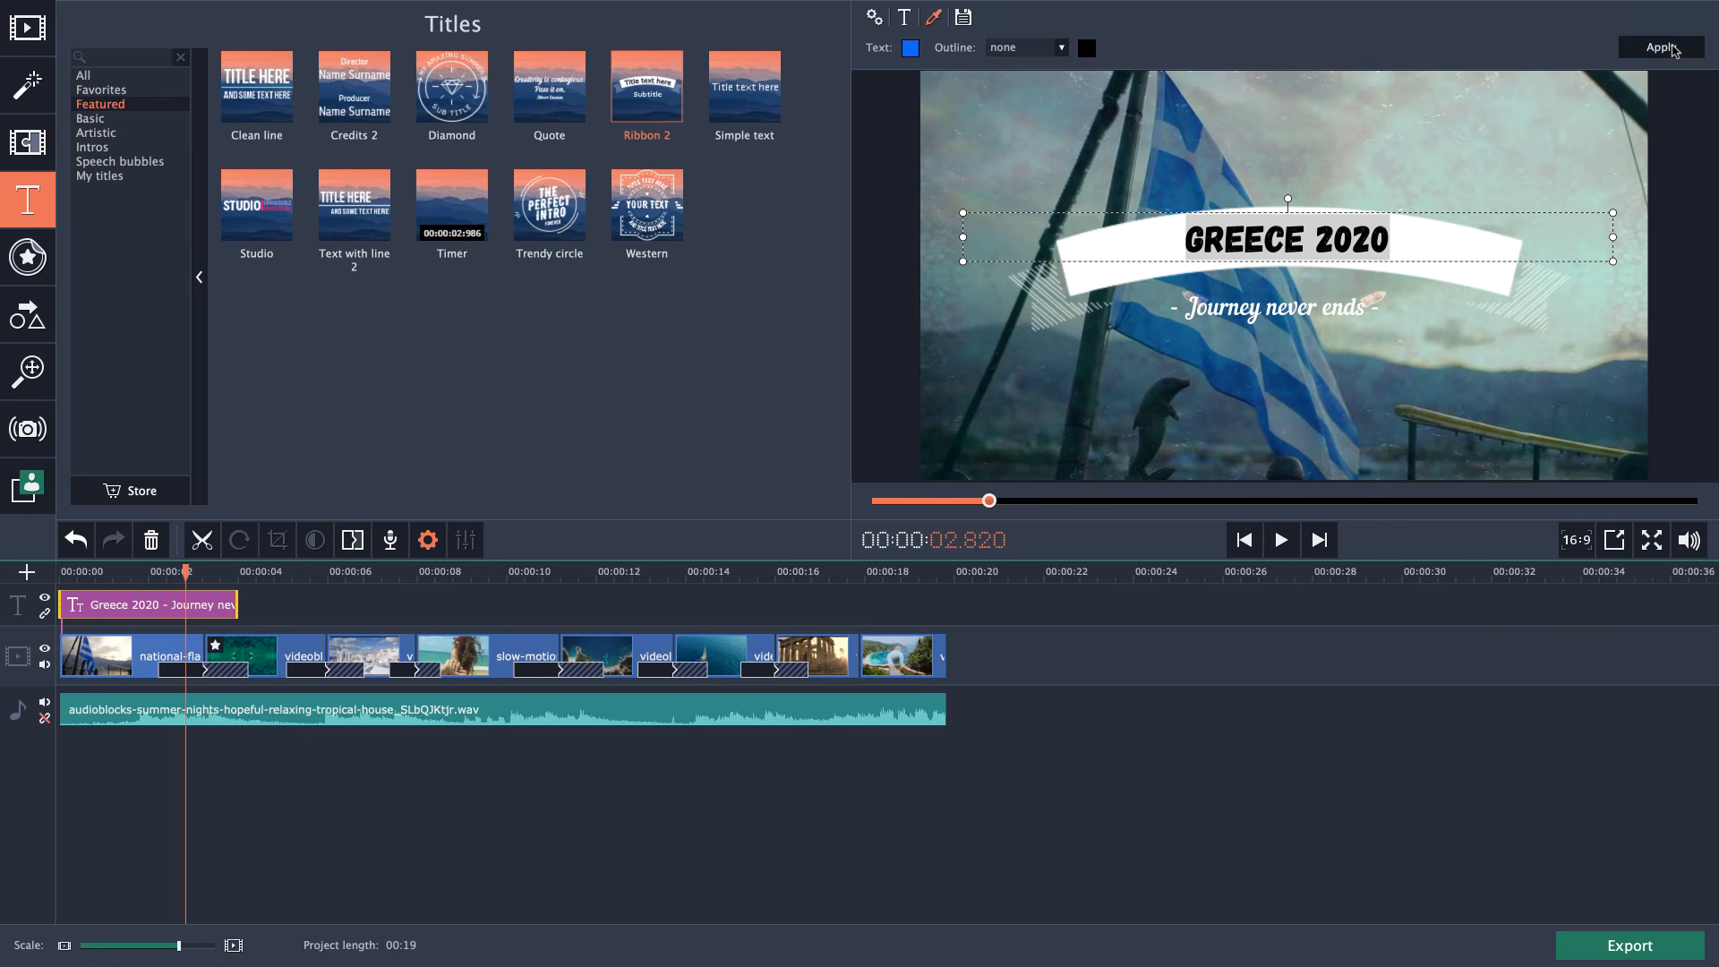
pyautogui.click(1623, 47)
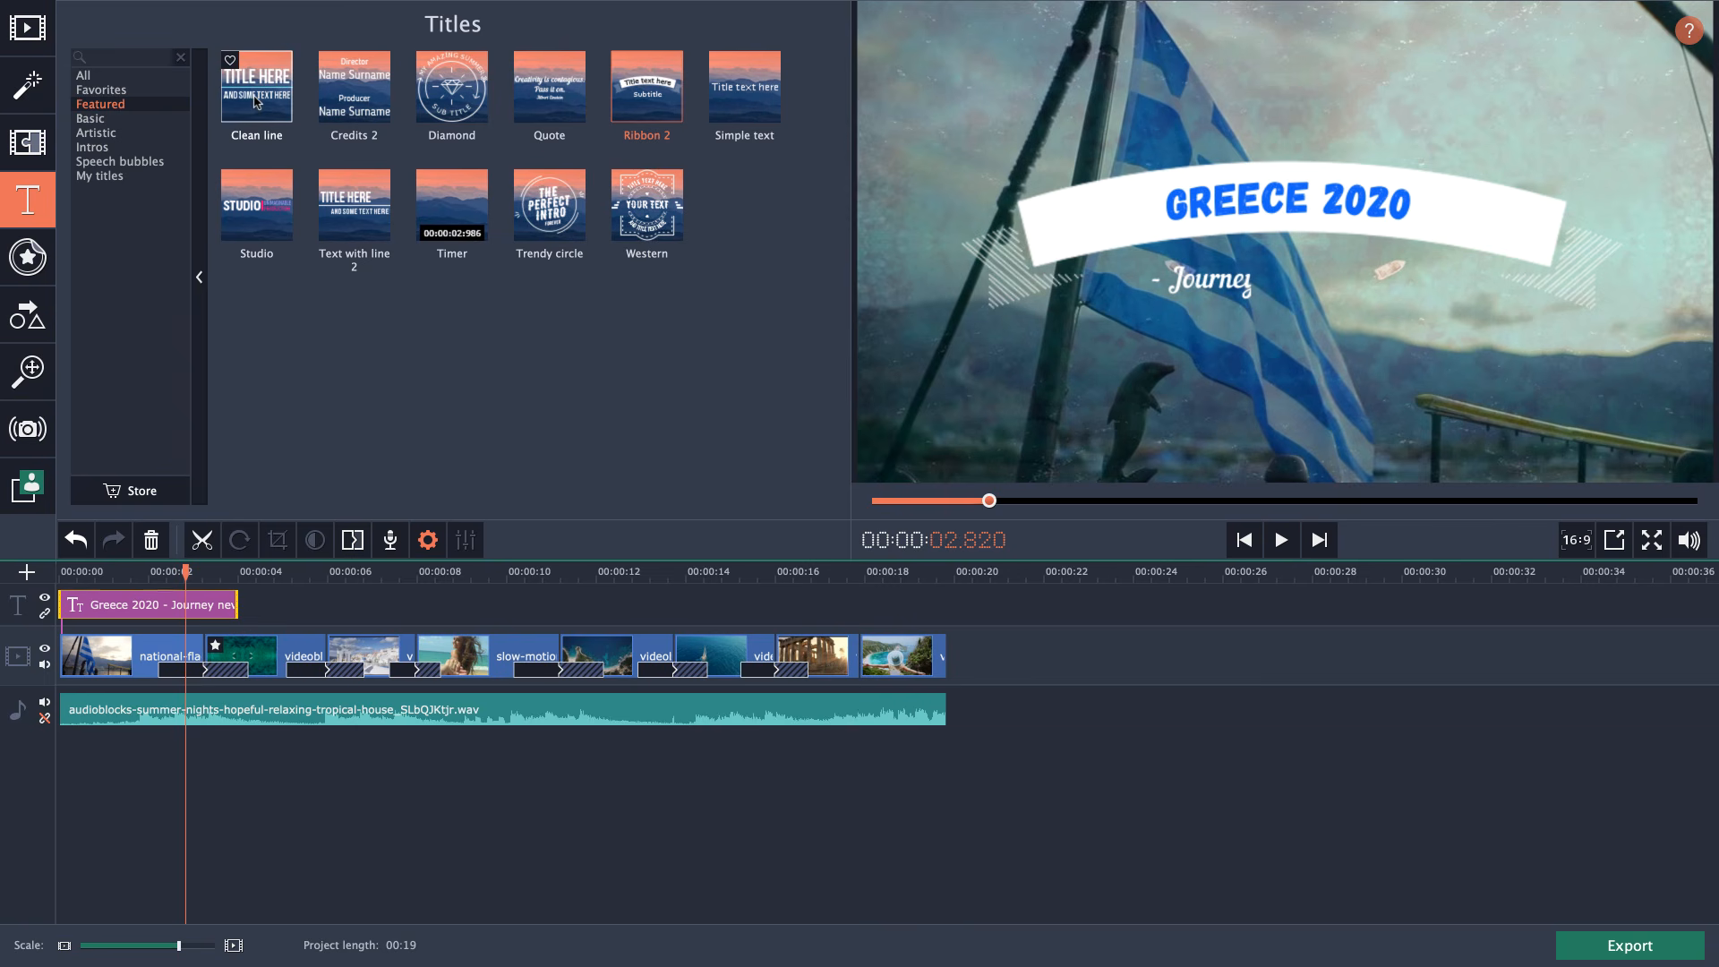
# Add the Clean line title near the end of the title track, above the final bay clip, and shorten it to about 3 seconds.
pyautogui.moveTo(255, 98); pyautogui.dragTo(875, 598)
pyautogui.moveTo(1144, 606); pyautogui.dragTo(891, 609)
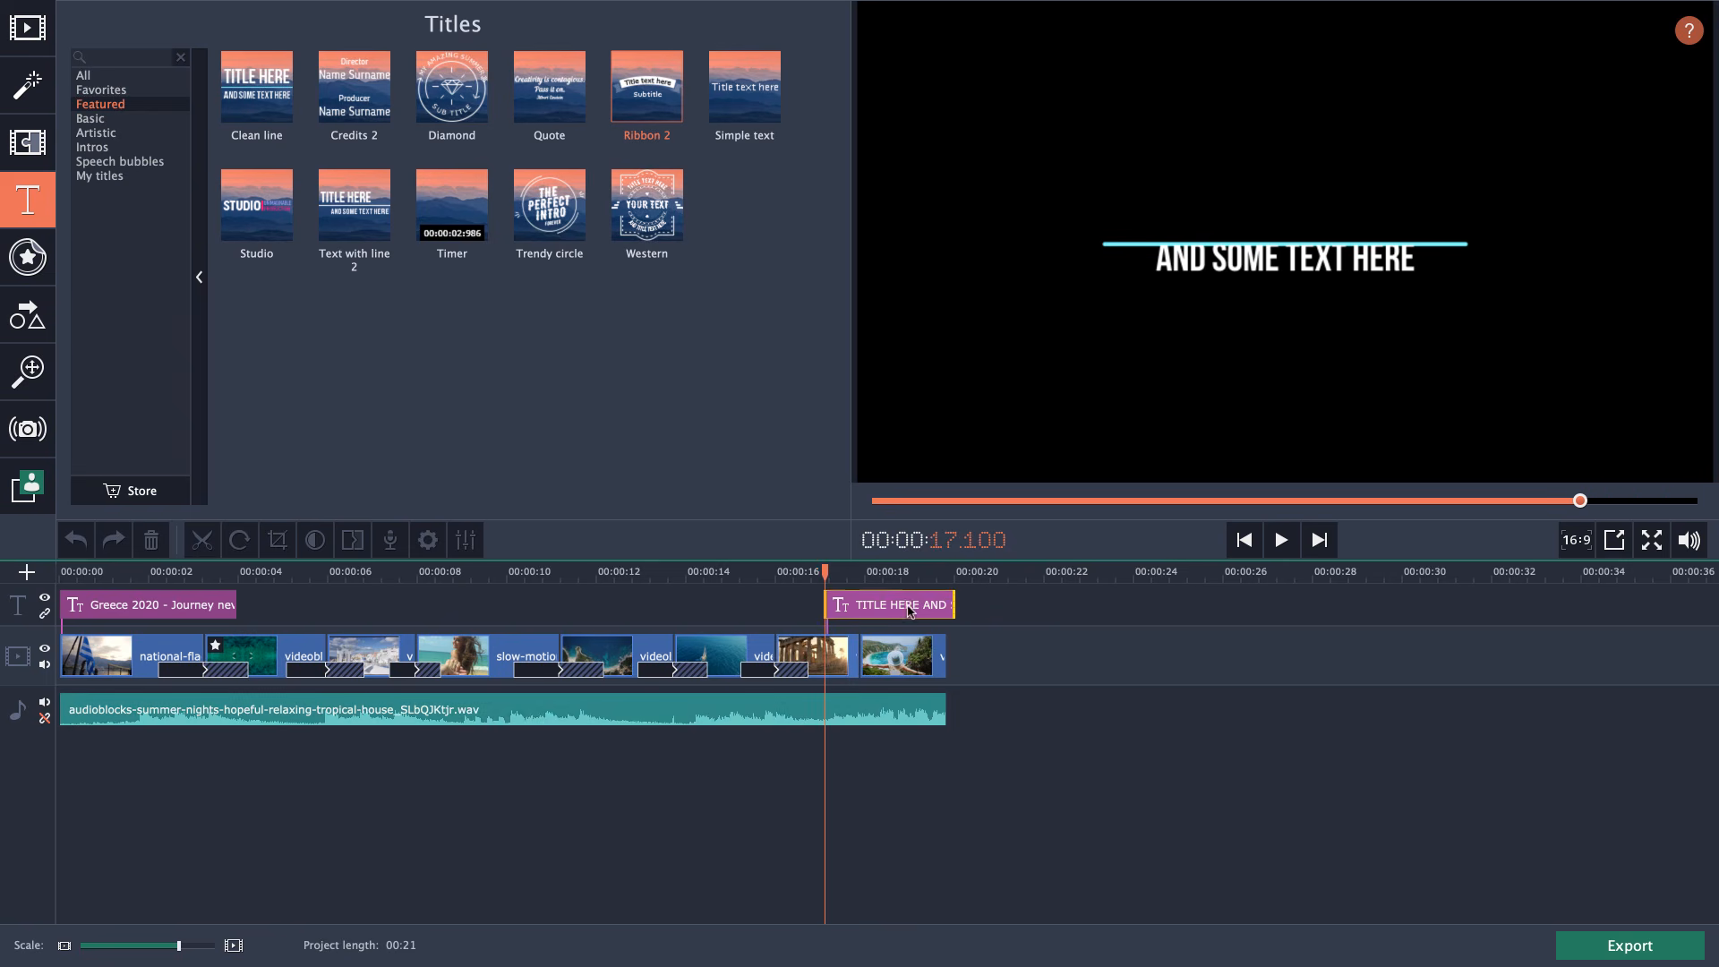
# Open the closing Clean line title for editing and replace its heading with "The end".
pyautogui.click(910, 574)
pyautogui.doubleClick(893, 604)
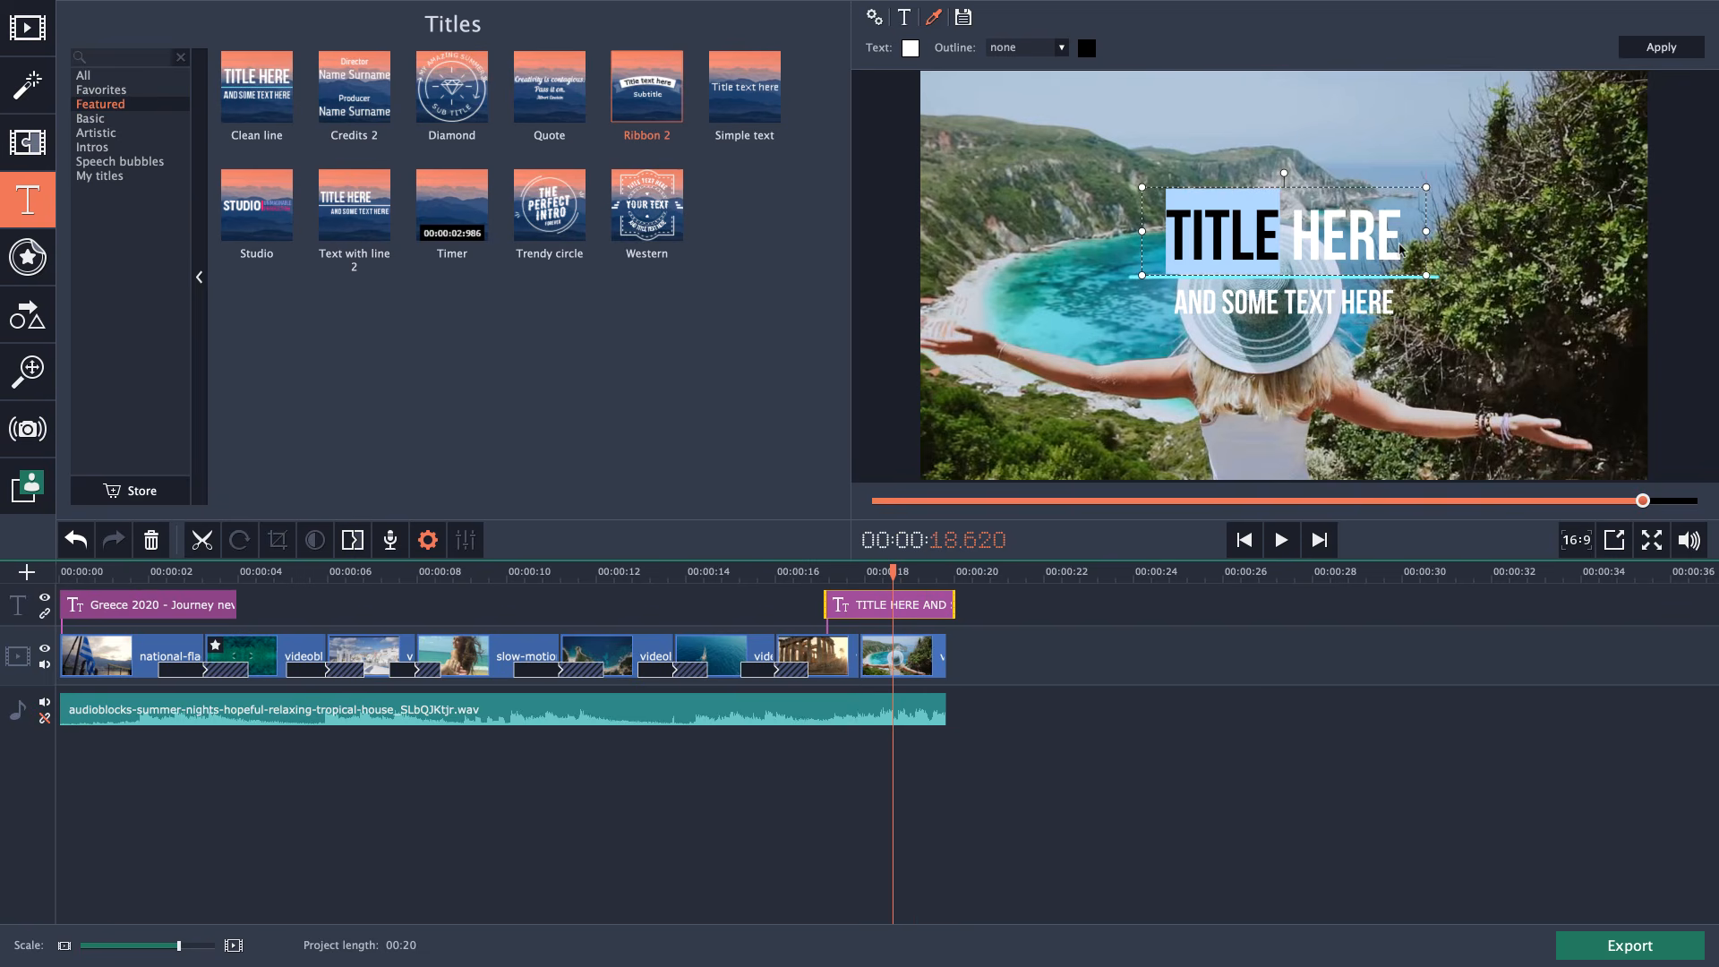
pyautogui.click(1402, 249)
pyautogui.press('BackSpace')
pyautogui.press('BackSpace')
pyautogui.press('BackSpace')
pyautogui.press('BackSpace')
pyautogui.press('BackSpace')
pyautogui.press('BackSpace')
pyautogui.press('BackSpace')
pyautogui.press('BackSpace')
pyautogui.press('BackSpace')
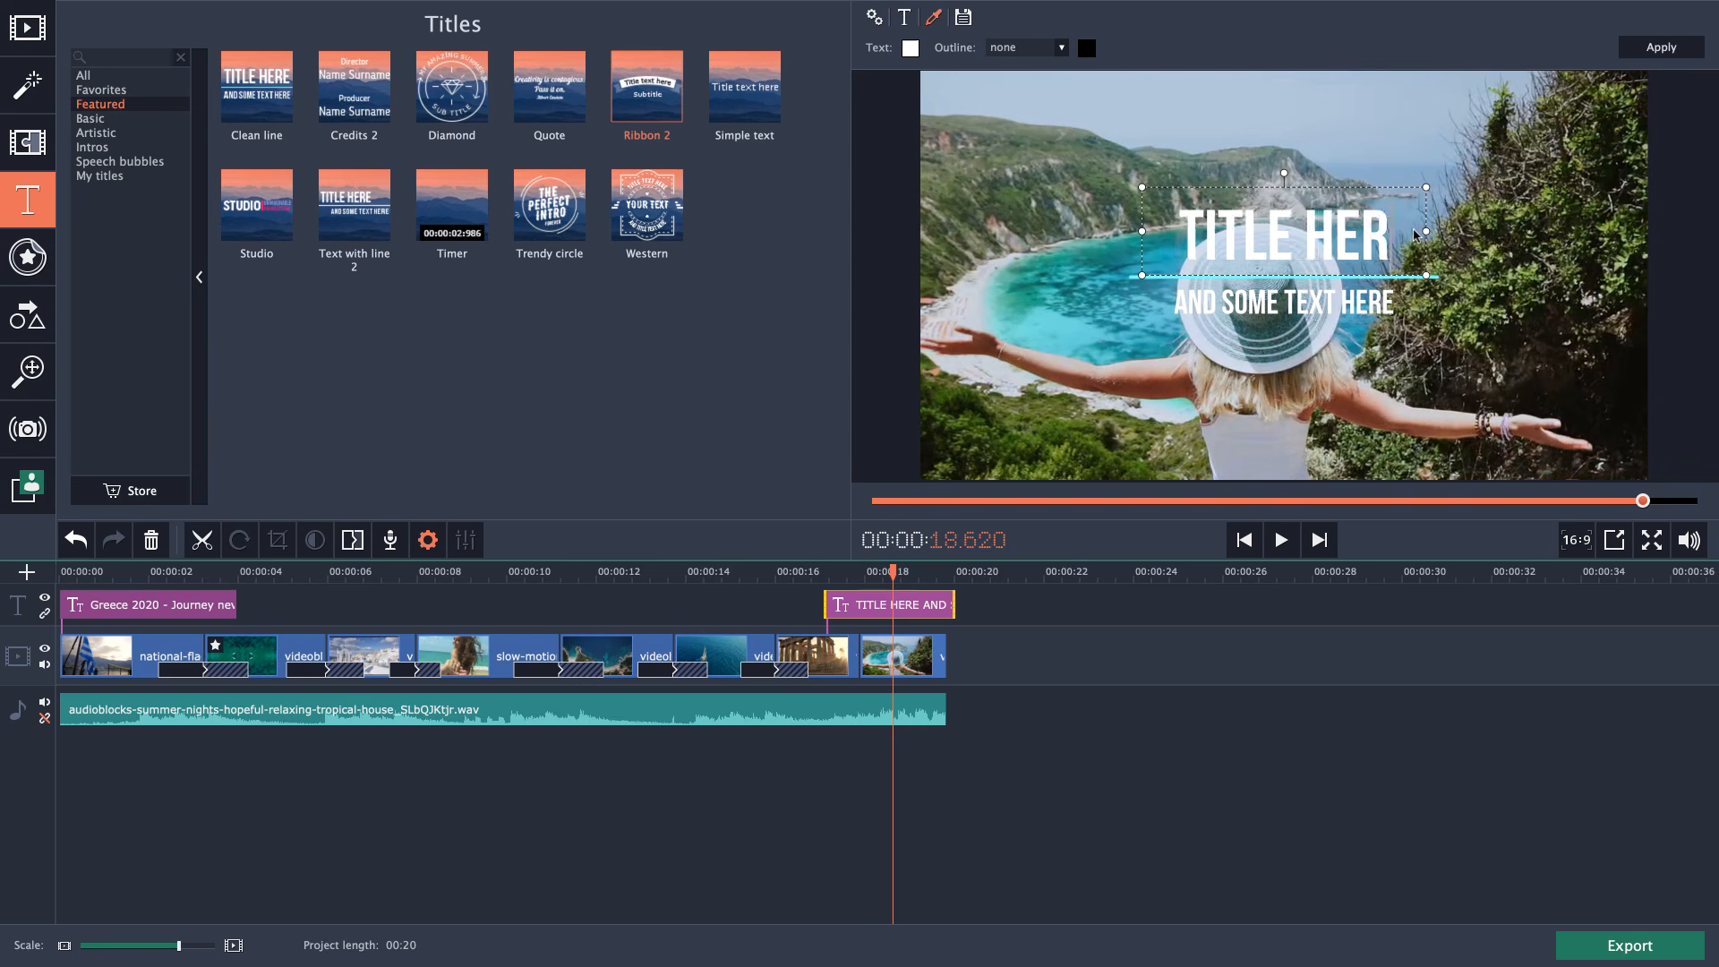
pyautogui.write('he end')
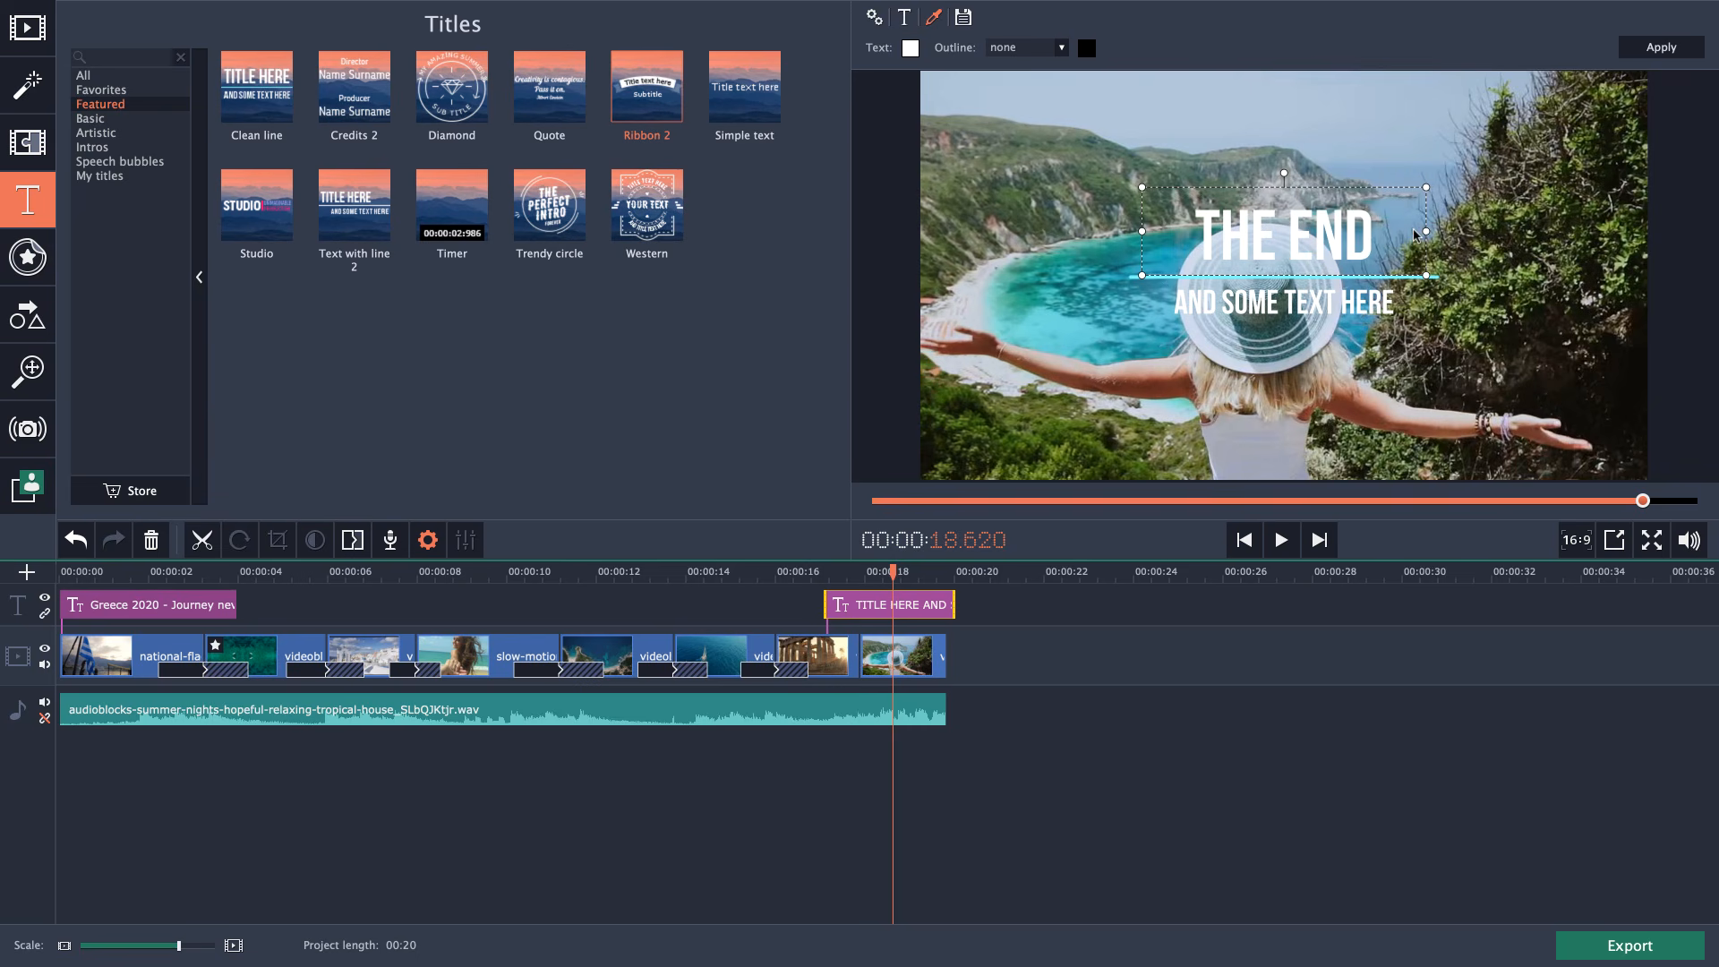
# Replace the closing title's second line with "see you soon" and move the title earlier so it ends with the final clip.
pyautogui.doubleClick(1341, 309)
pyautogui.tripleClick(1363, 304)
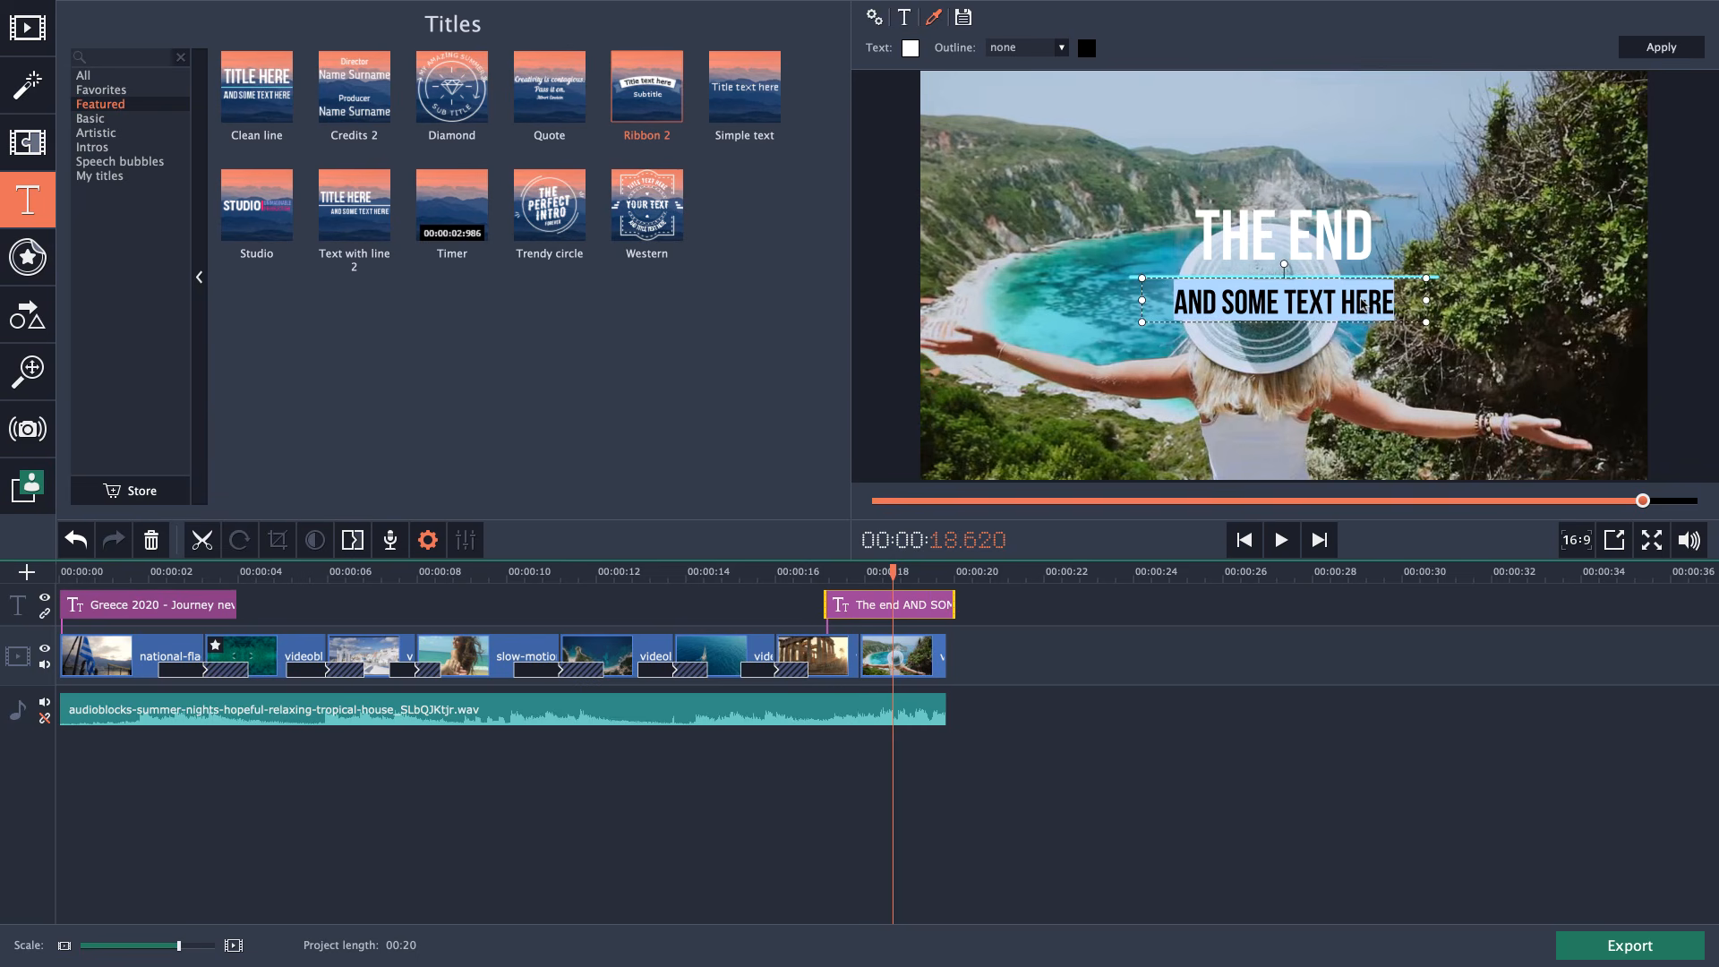
pyautogui.write('SEE YOU SOON')
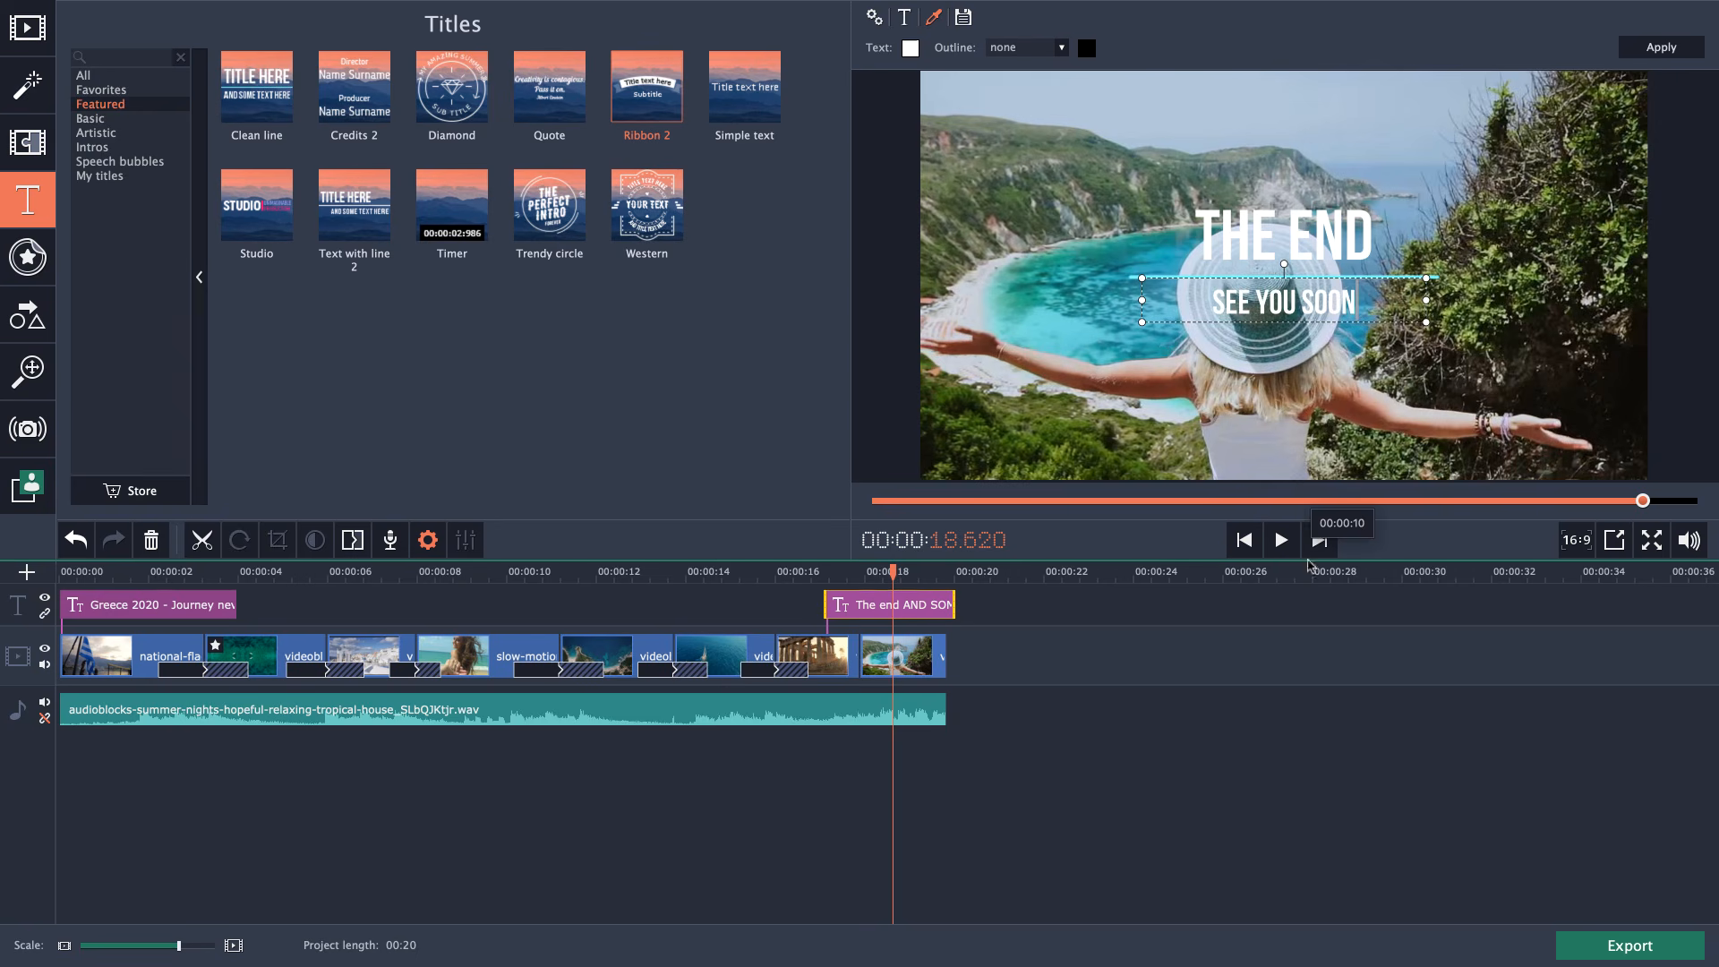
pyautogui.click(1186, 768)
pyautogui.moveTo(921, 612); pyautogui.dragTo(910, 613)
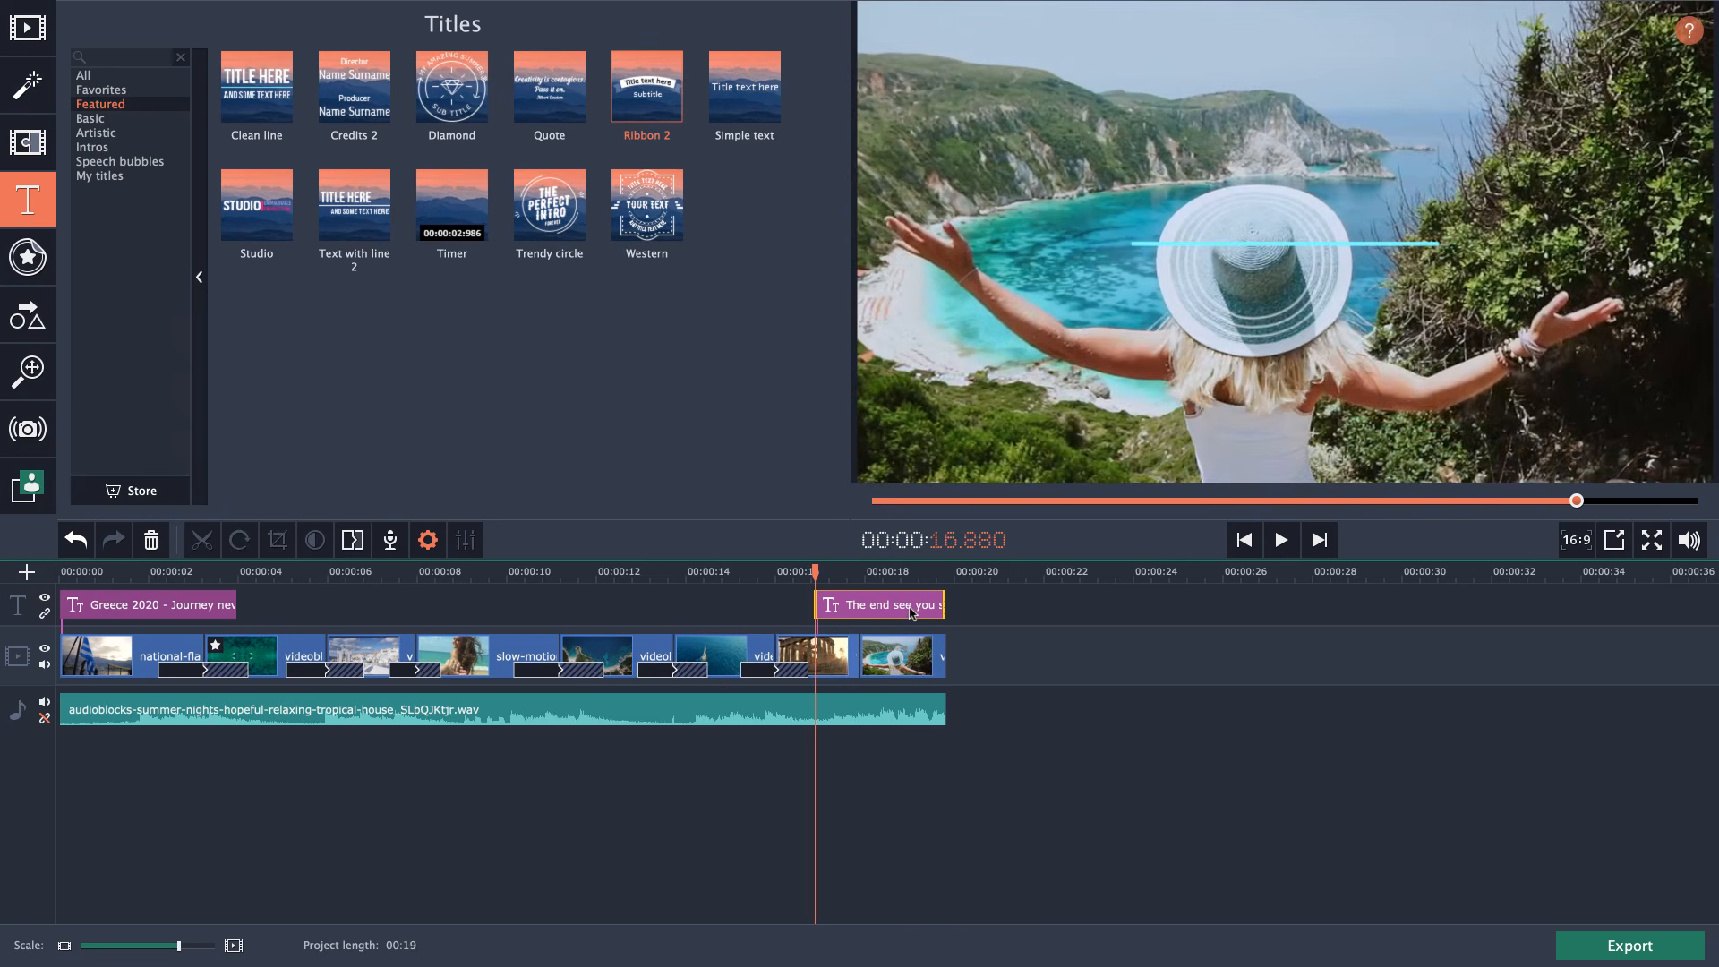
# Play the opening section and the last seconds of the project to review both titles.
pyautogui.click(83, 573)
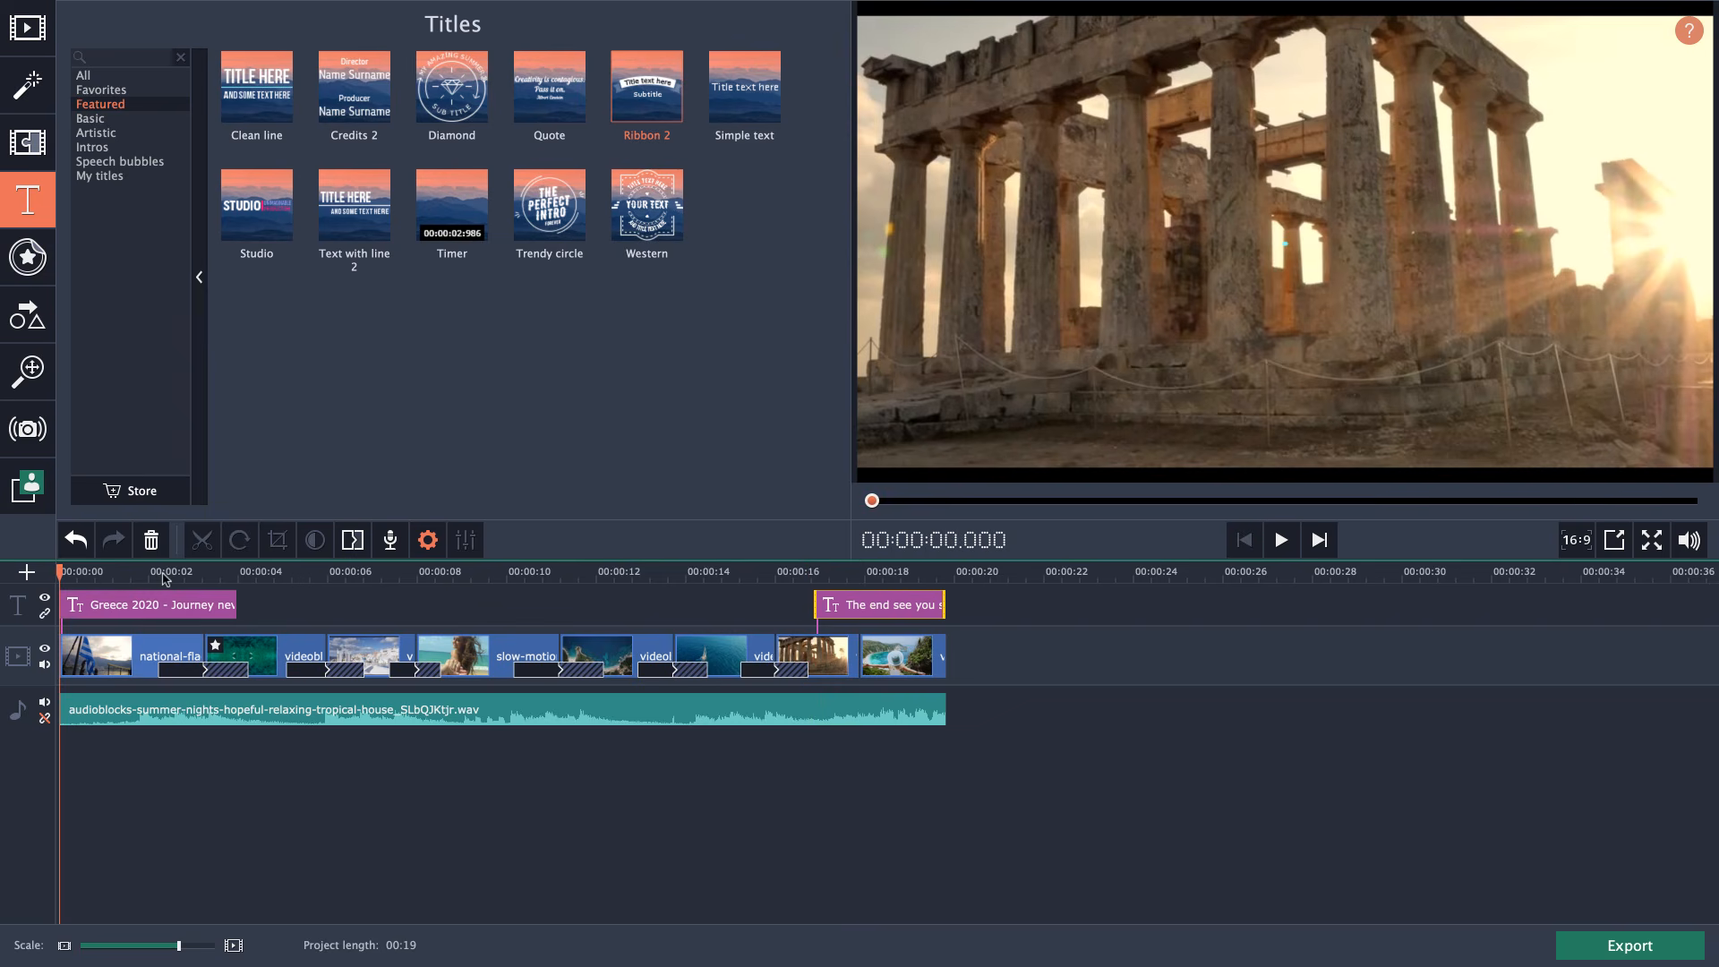
pyautogui.press('space')
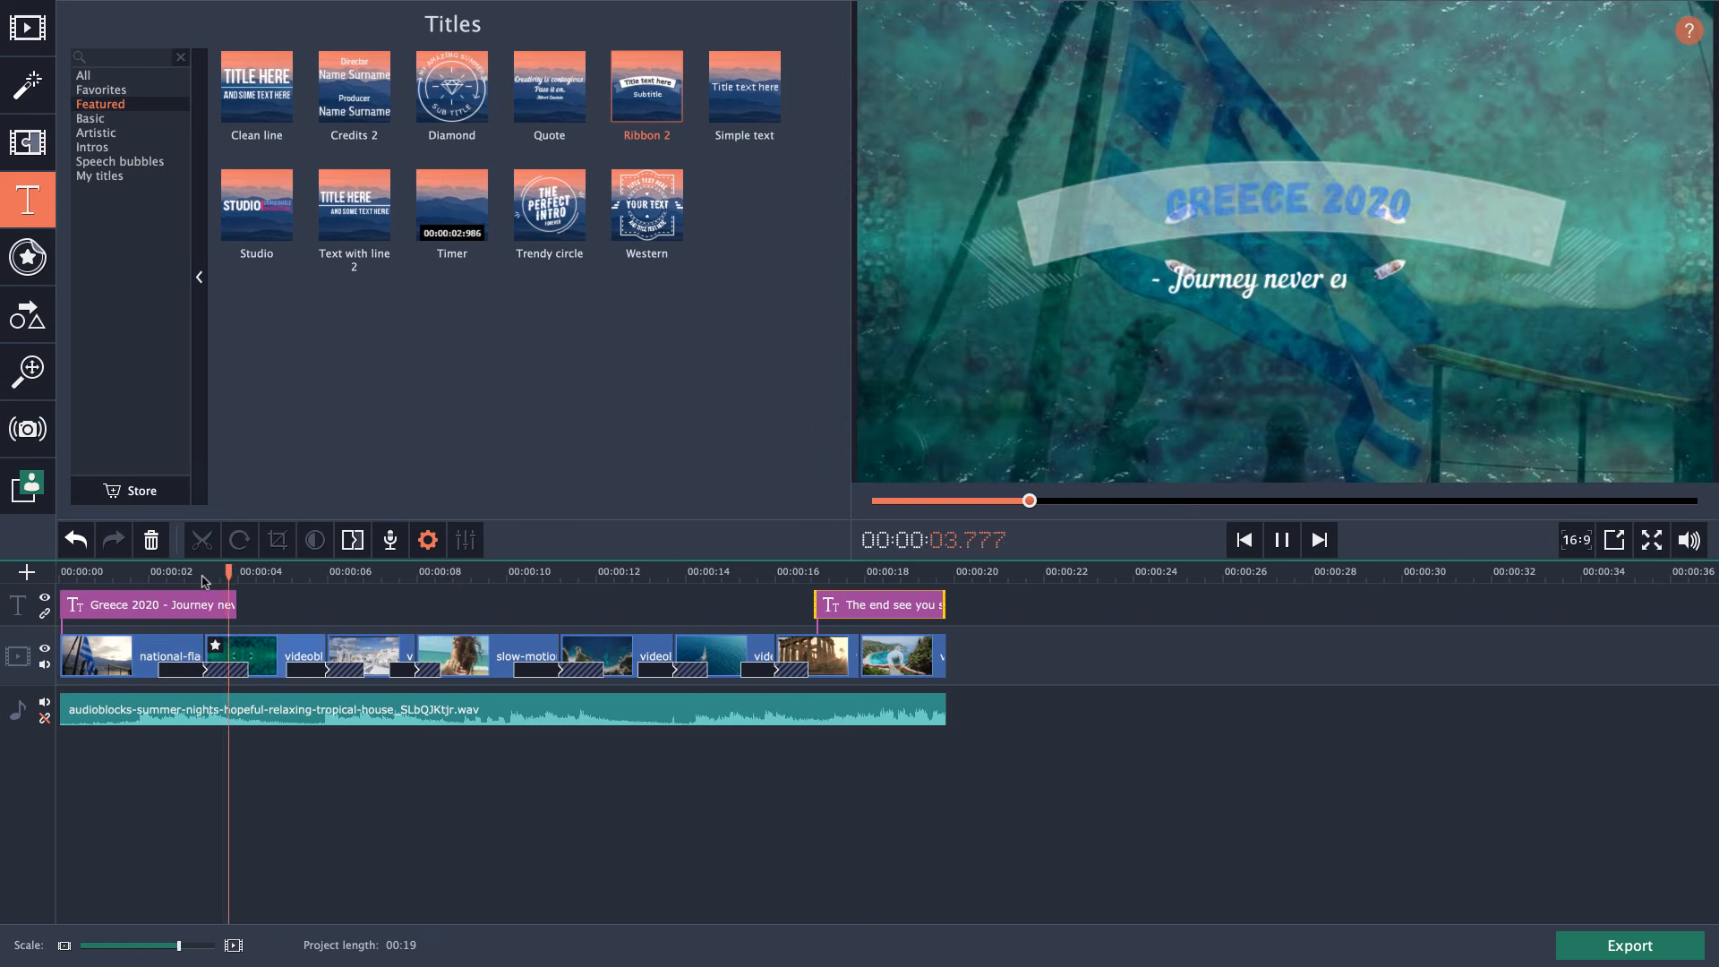
pyautogui.press('space')
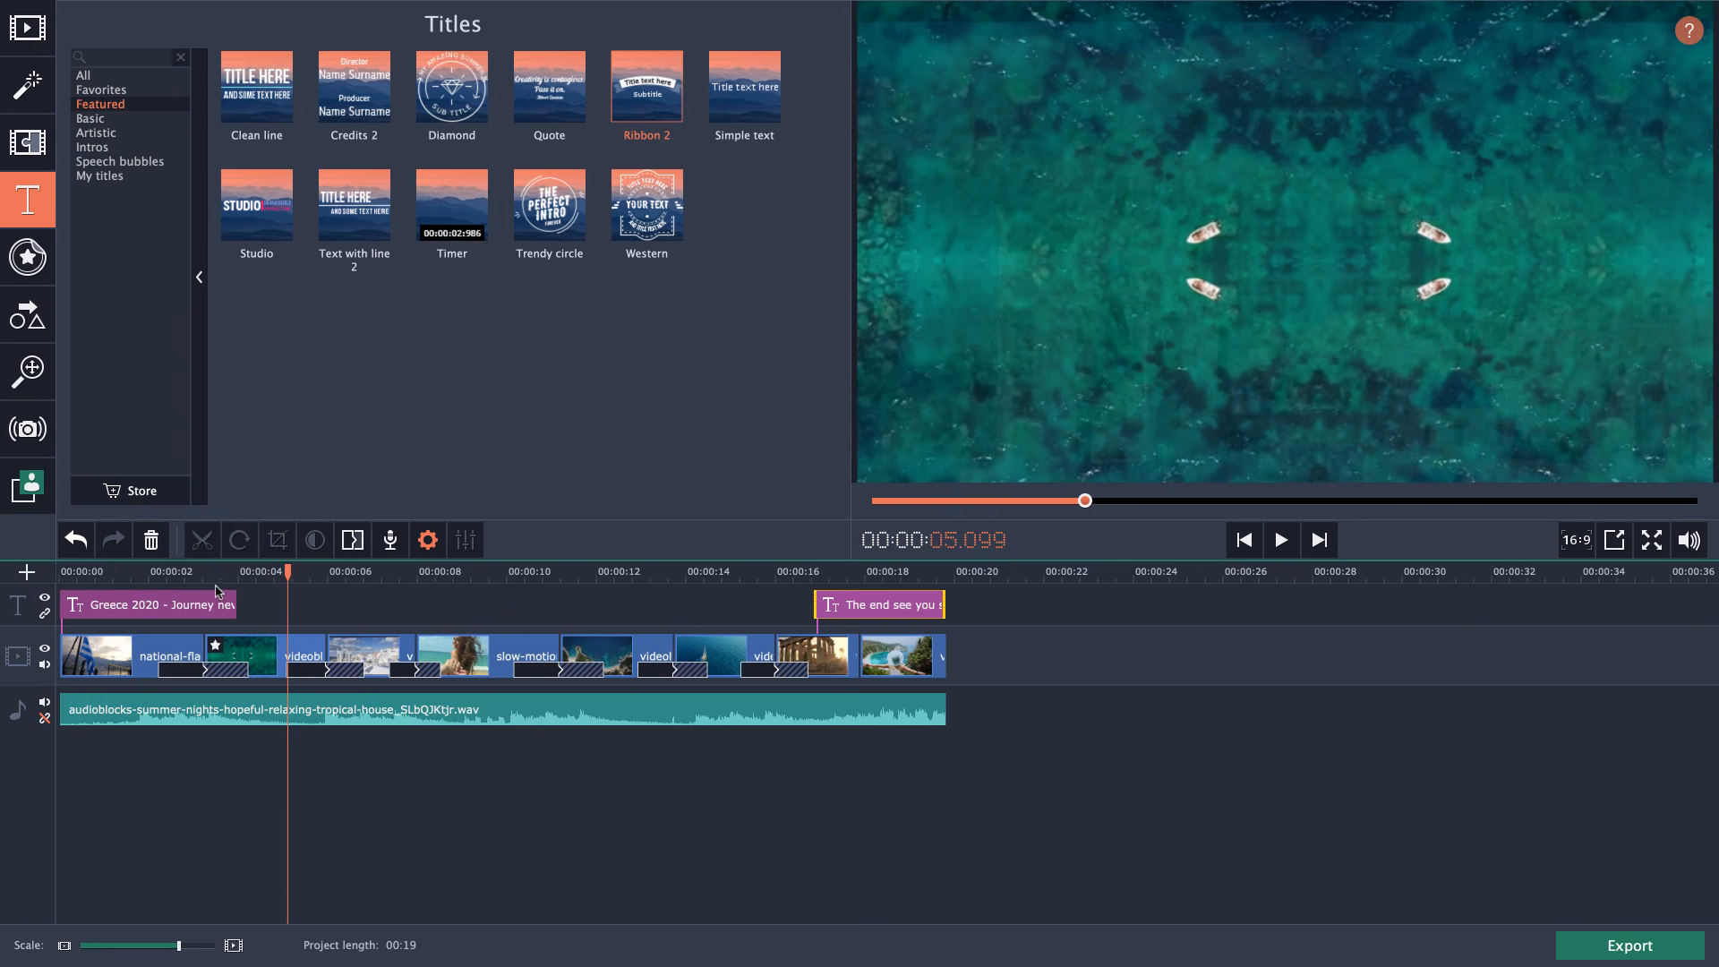
pyautogui.click(181, 576)
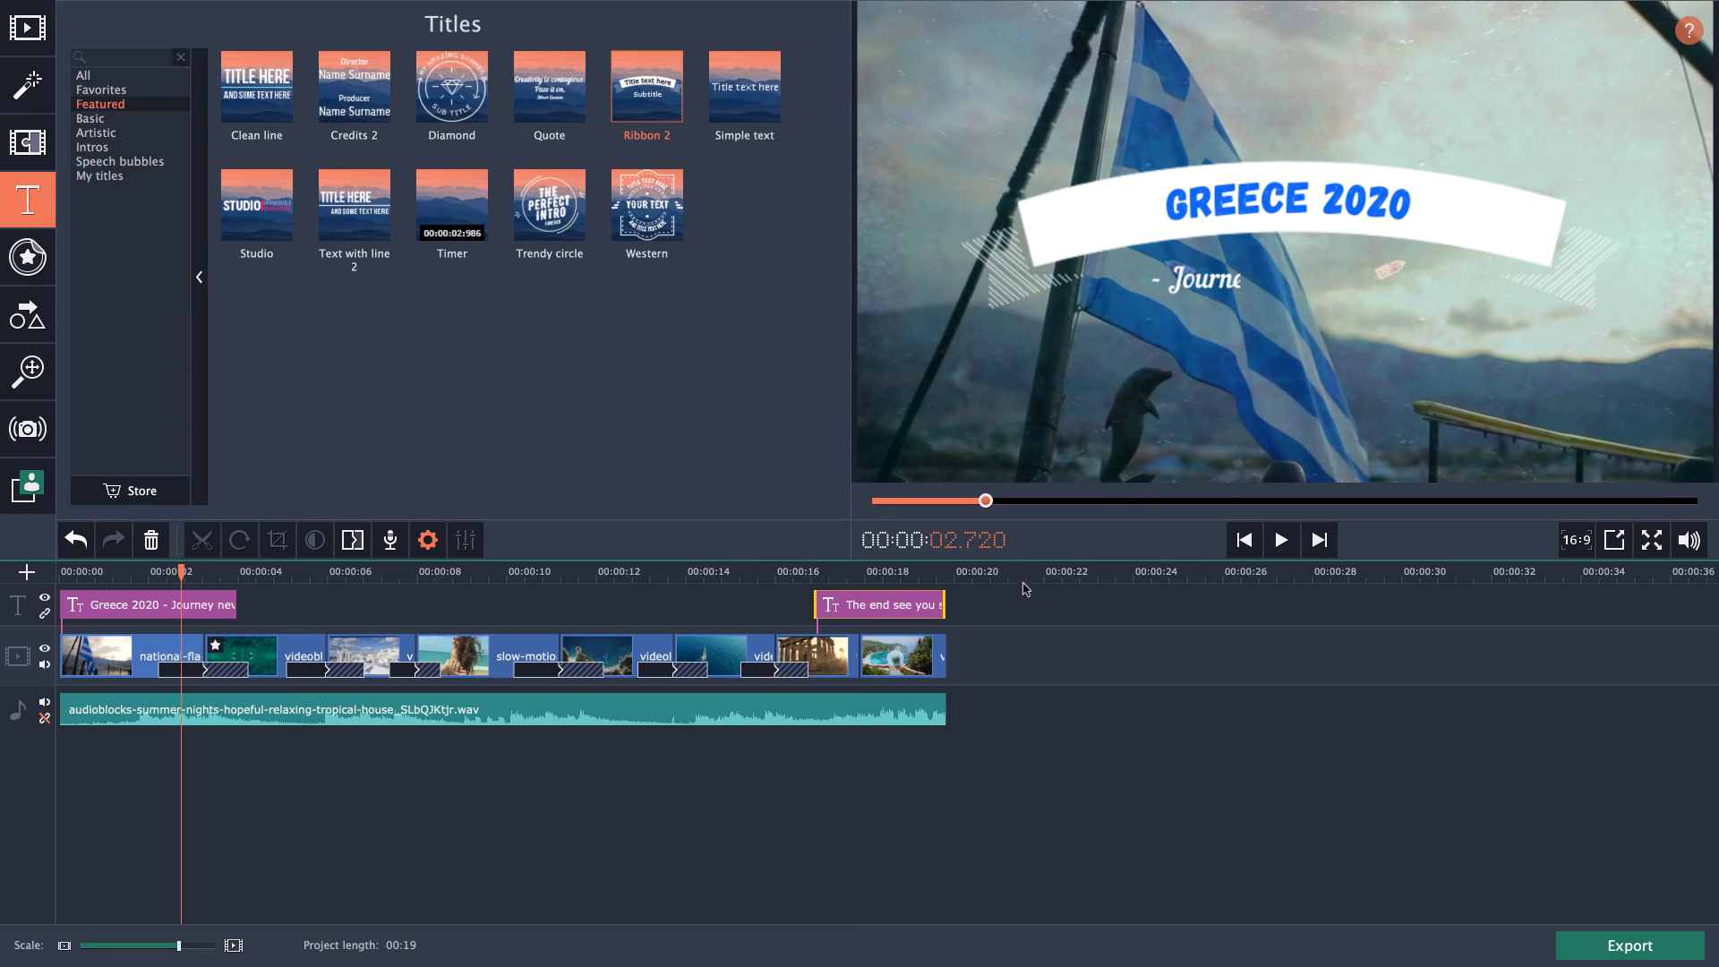
pyautogui.click(803, 573)
pyautogui.moveTo(804, 572); pyautogui.dragTo(800, 571)
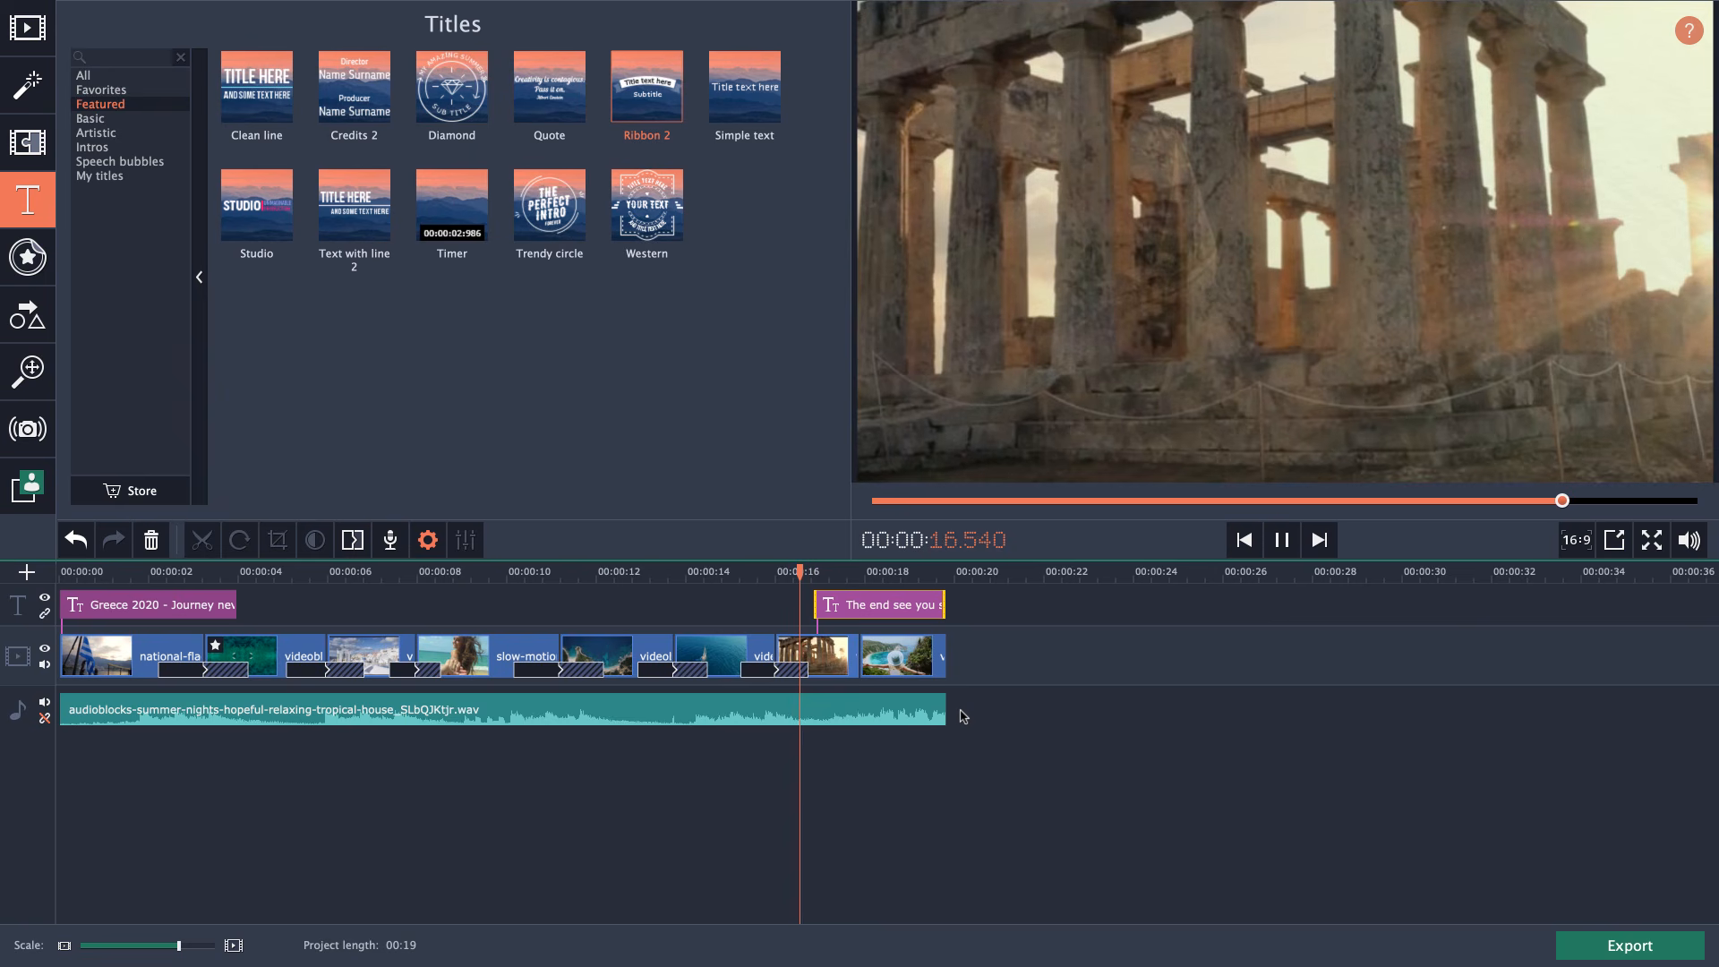
pyautogui.press('space')
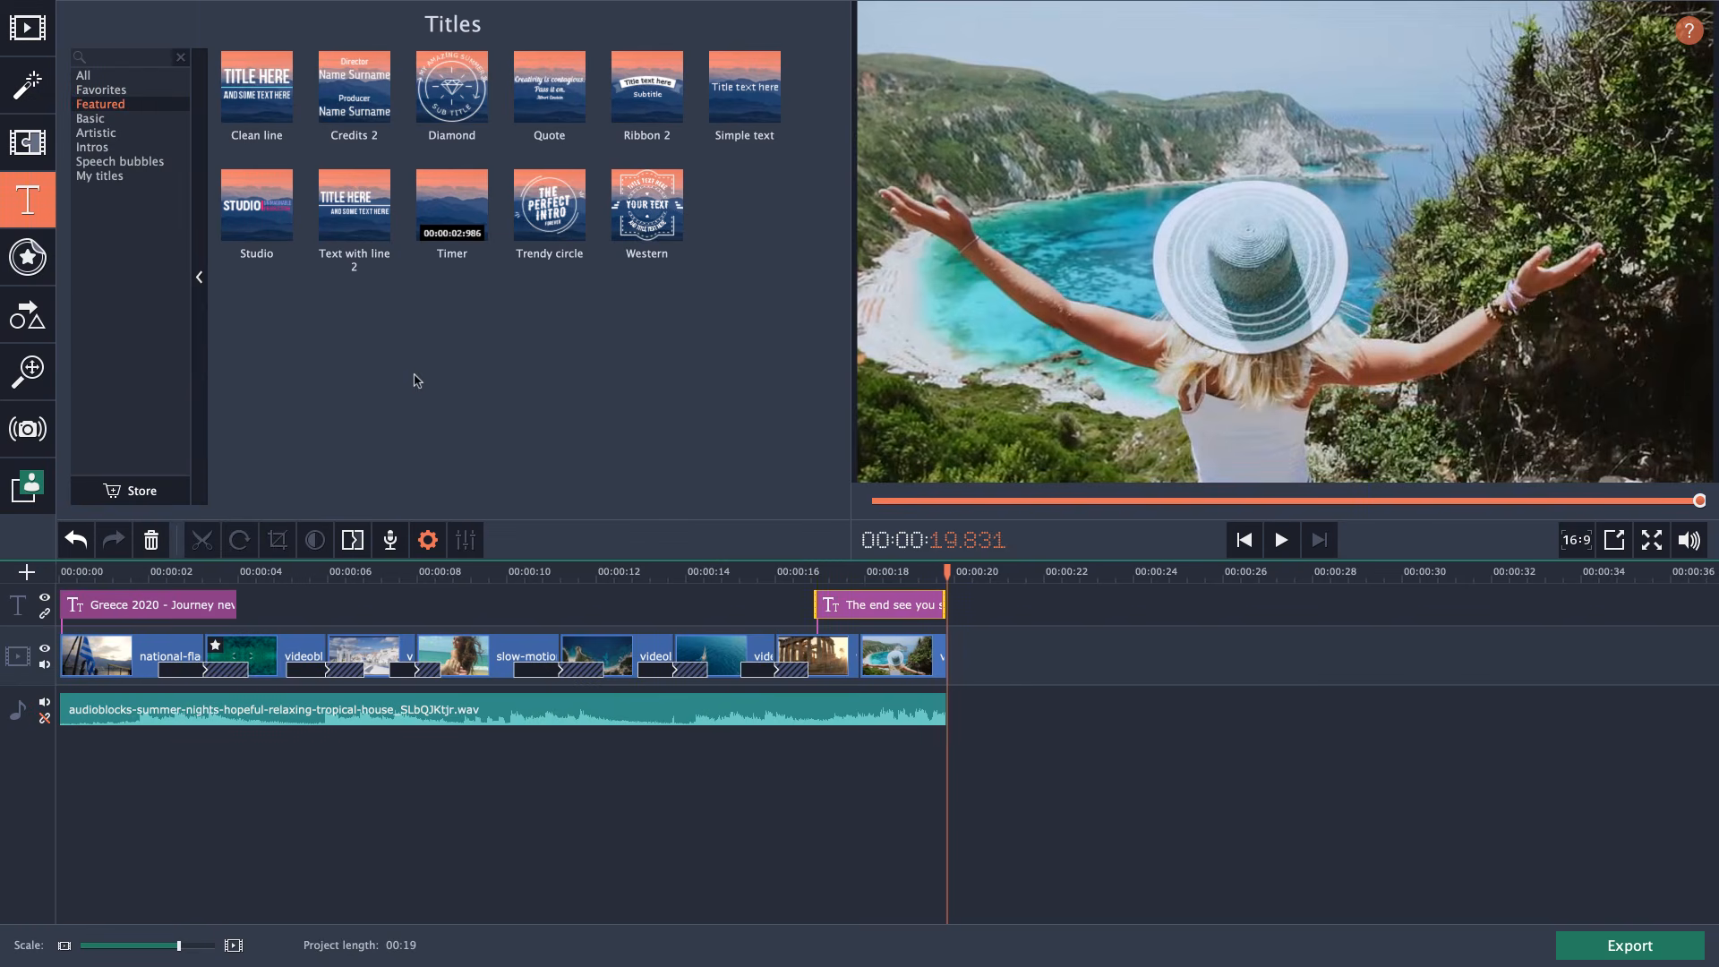
# Browse the sticker collection, comparing the Summer, Favorites and Featured categories.
pyautogui.click(40, 262)
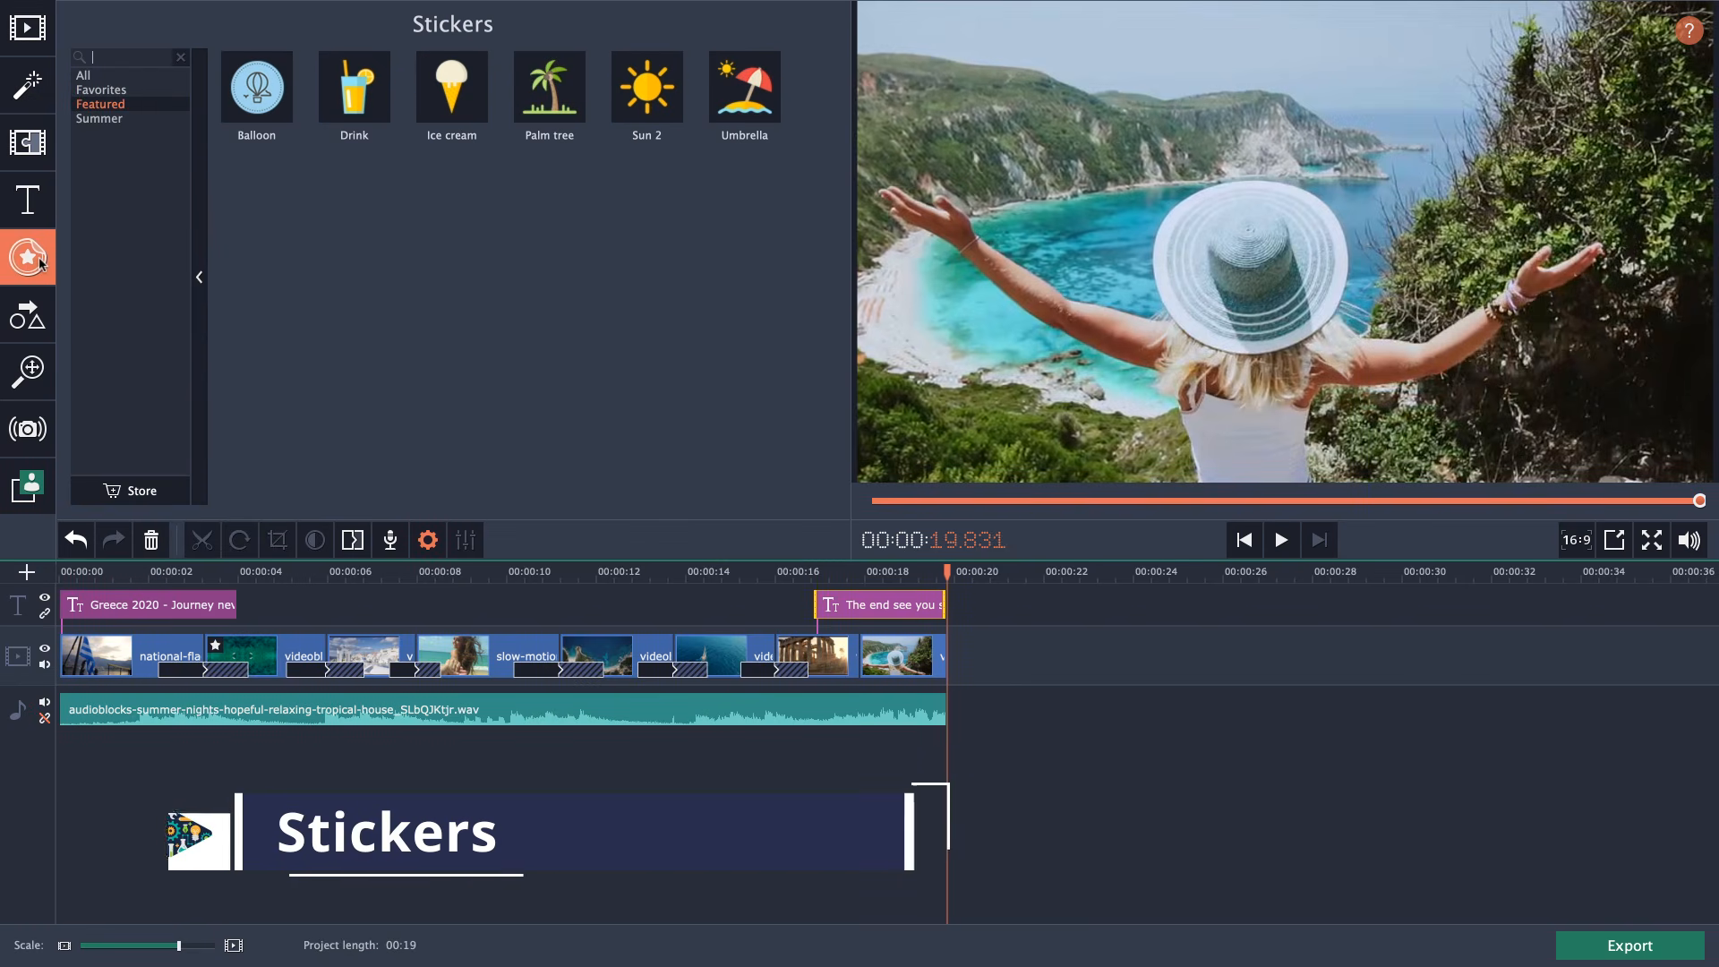
pyautogui.click(135, 119)
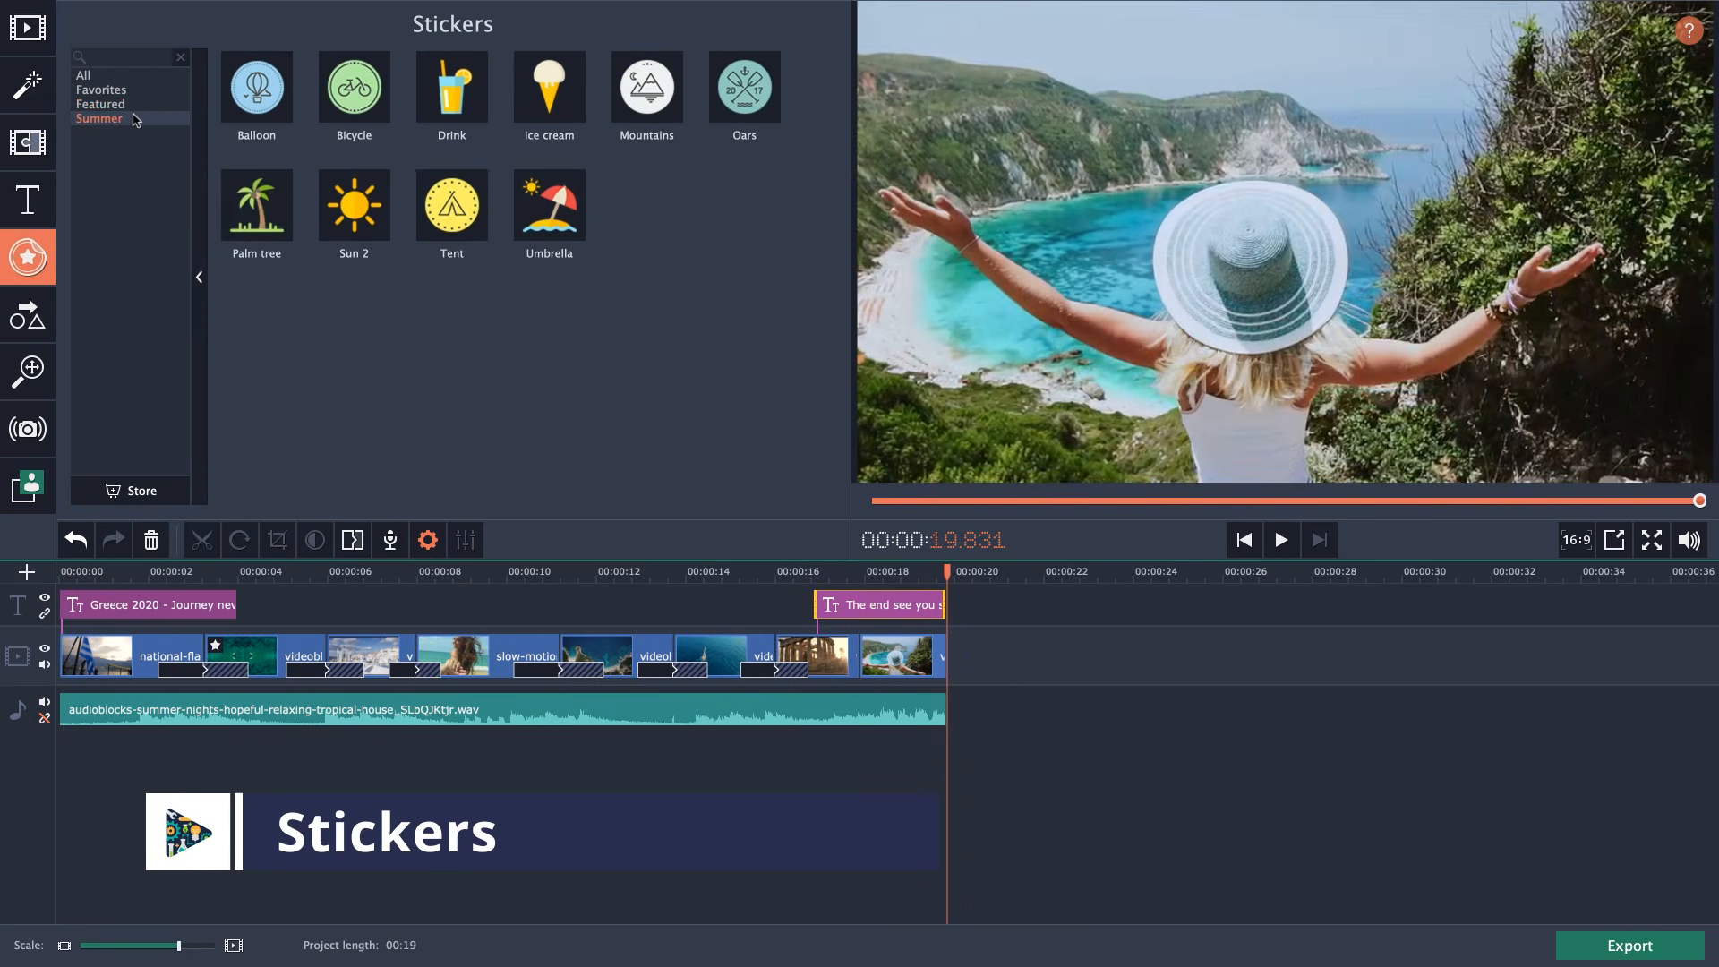
pyautogui.click(116, 91)
pyautogui.click(116, 103)
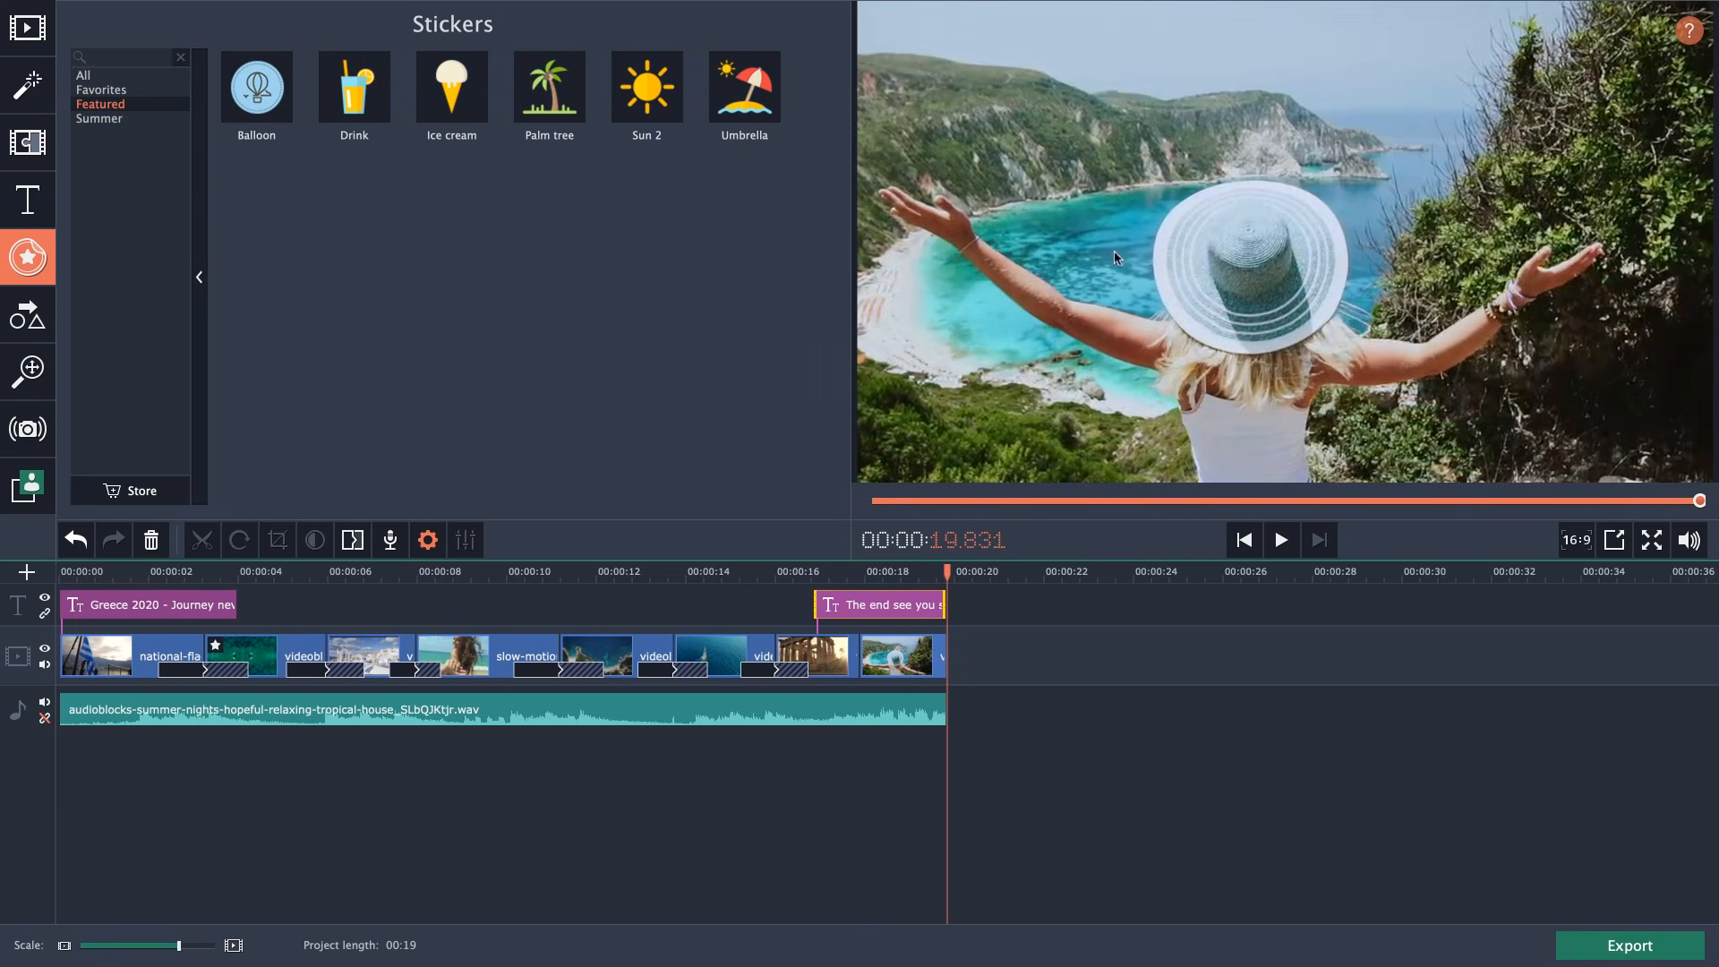
# Add the Basic head 1 arrow callout to the title track above the boats clip, starting at about 4.4 seconds.
pyautogui.click(17, 322)
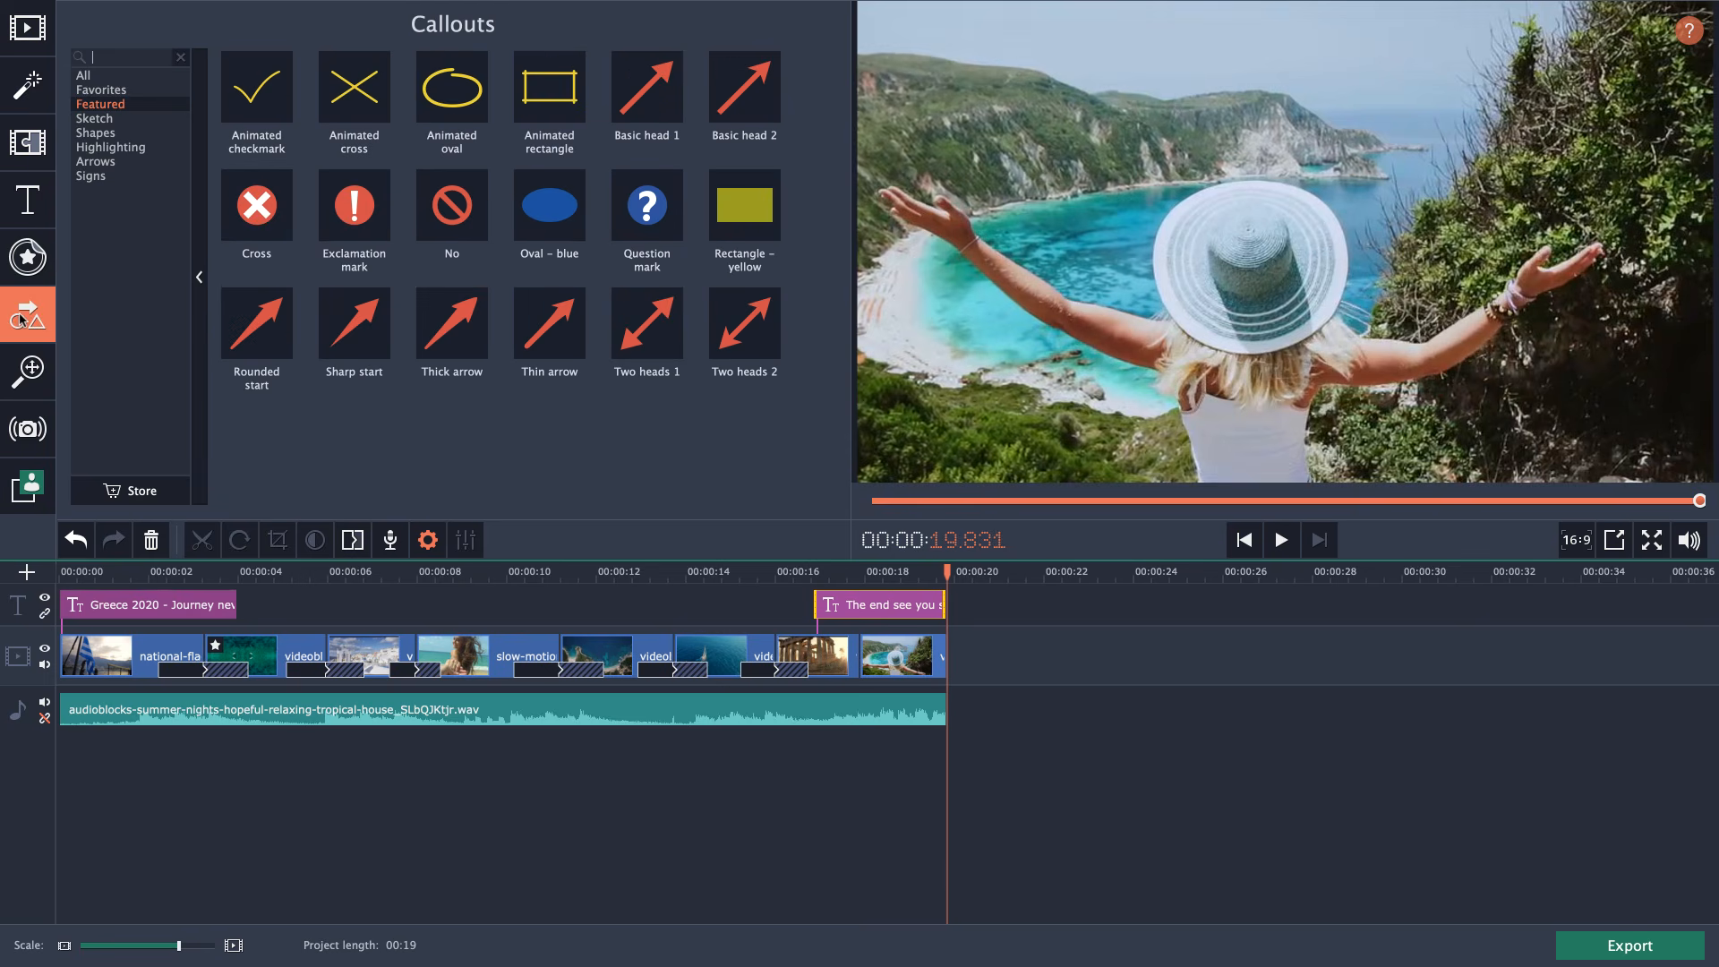
pyautogui.click(271, 574)
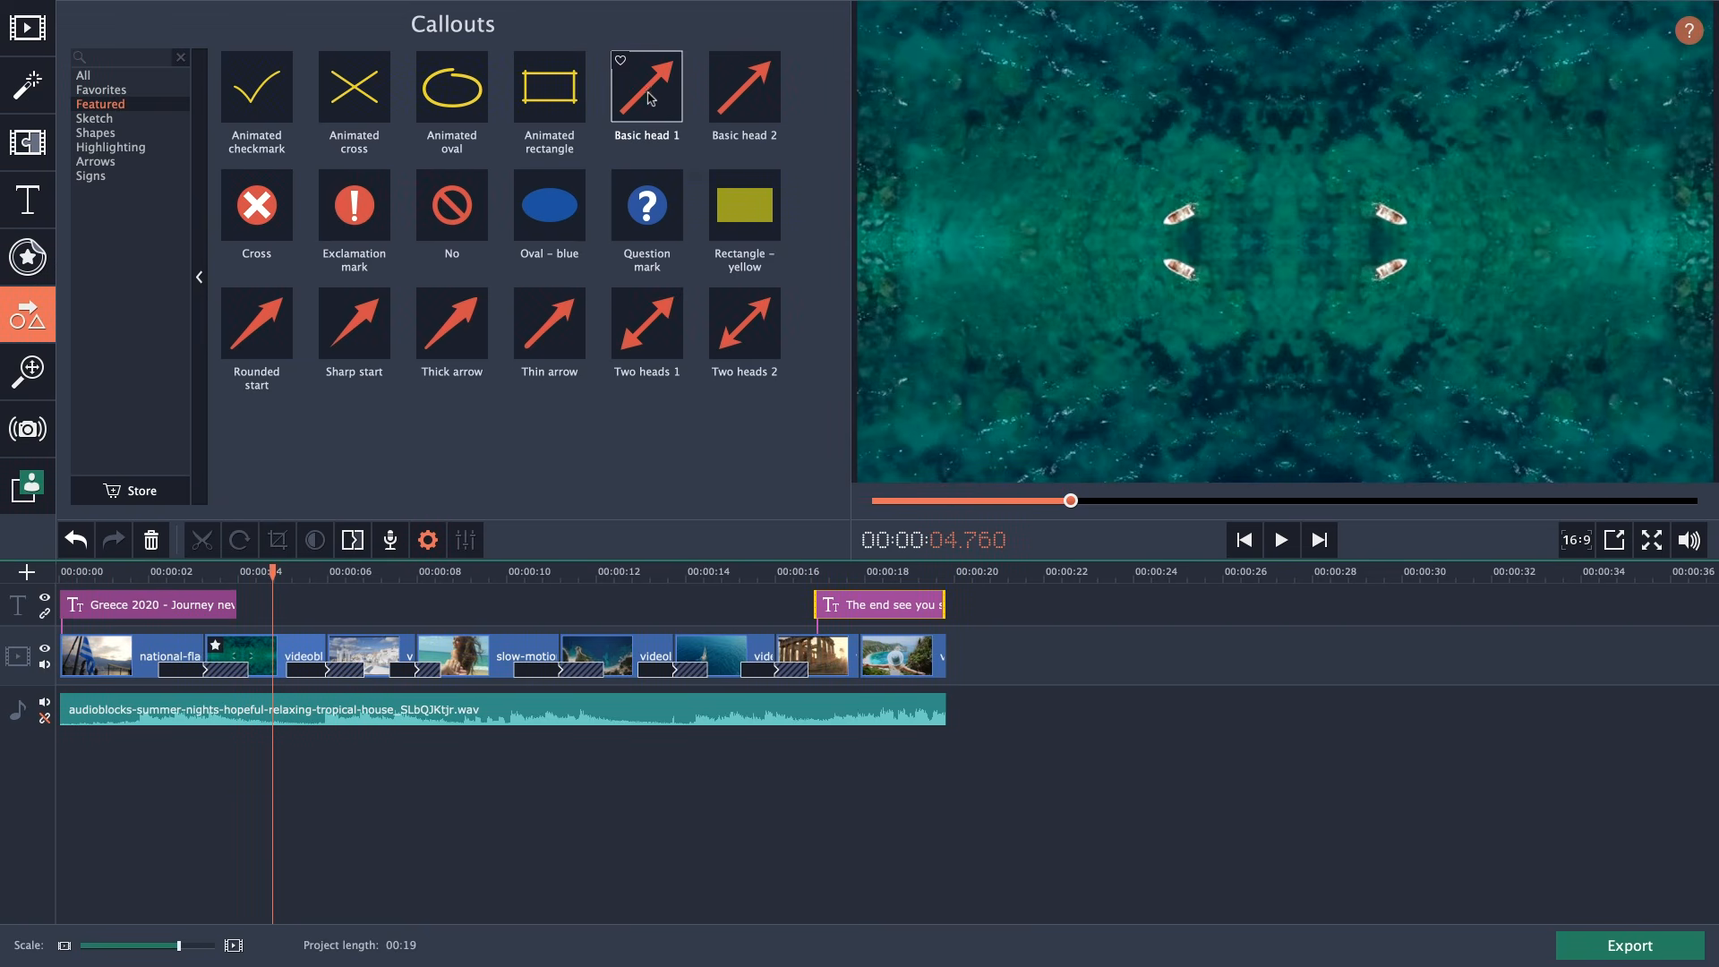
pyautogui.moveTo(650, 99); pyautogui.dragTo(257, 606)
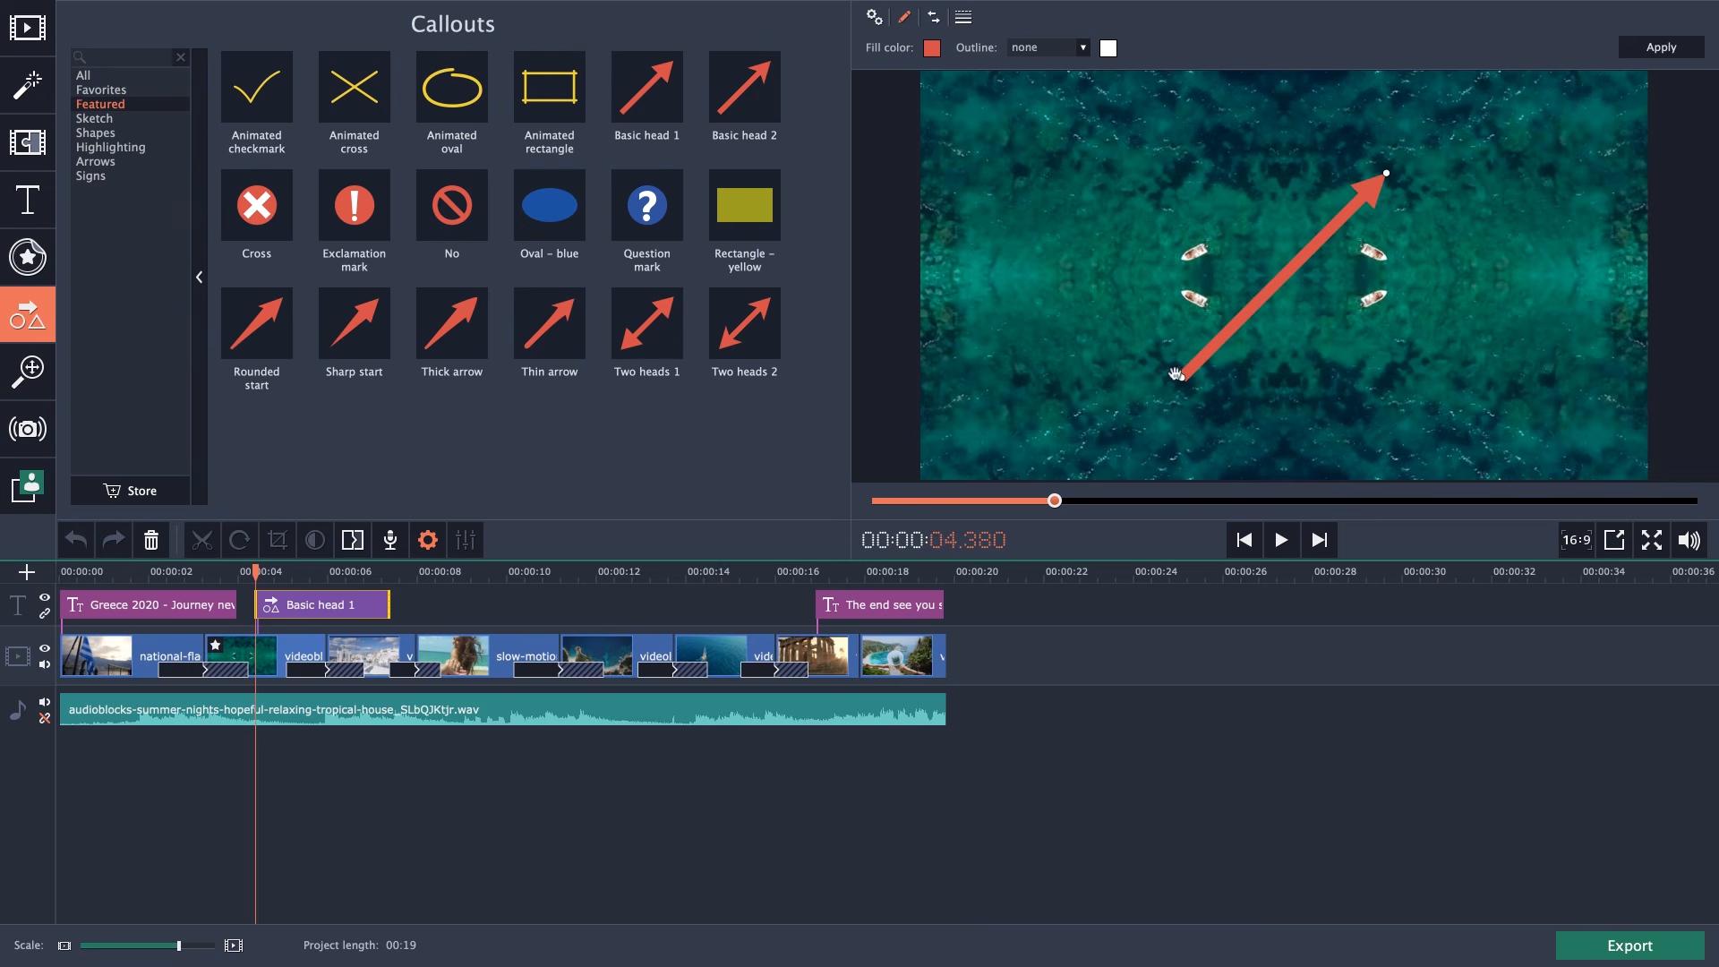
# Reposition both ends of the arrow so that it is shorter and its head points at the lower-right boat.
pyautogui.moveTo(1182, 381); pyautogui.dragTo(1093, 397)
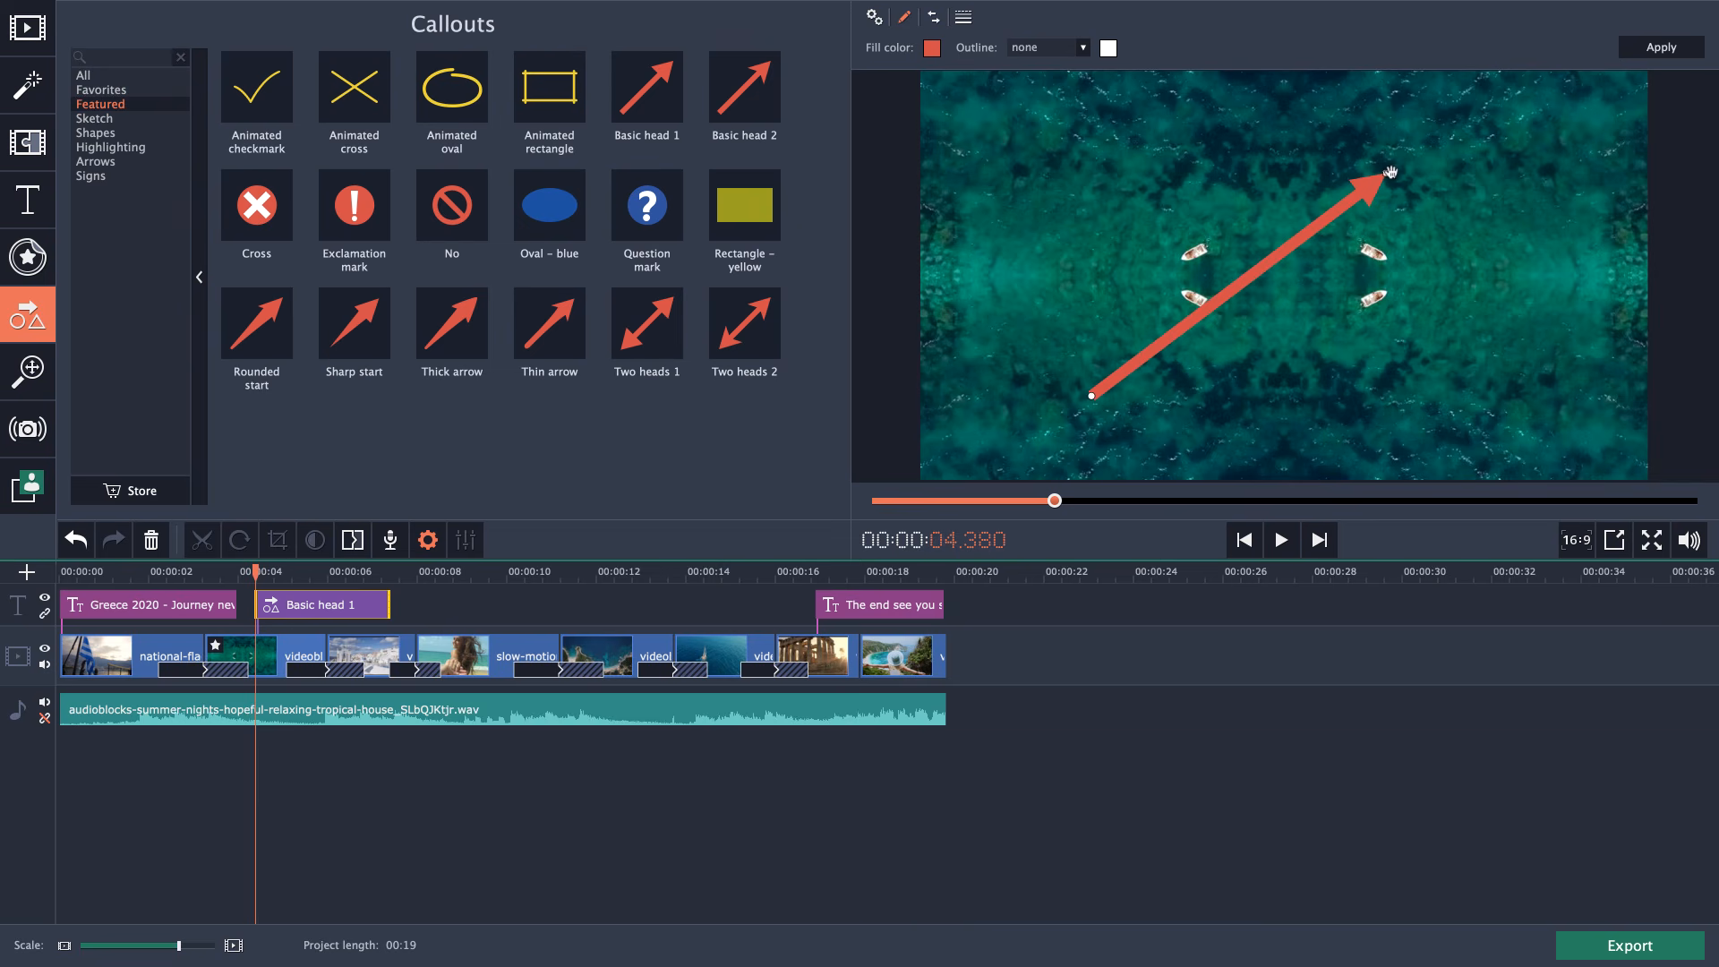
pyautogui.moveTo(1390, 172); pyautogui.dragTo(1355, 305)
pyautogui.moveTo(1094, 395); pyautogui.dragTo(1155, 373)
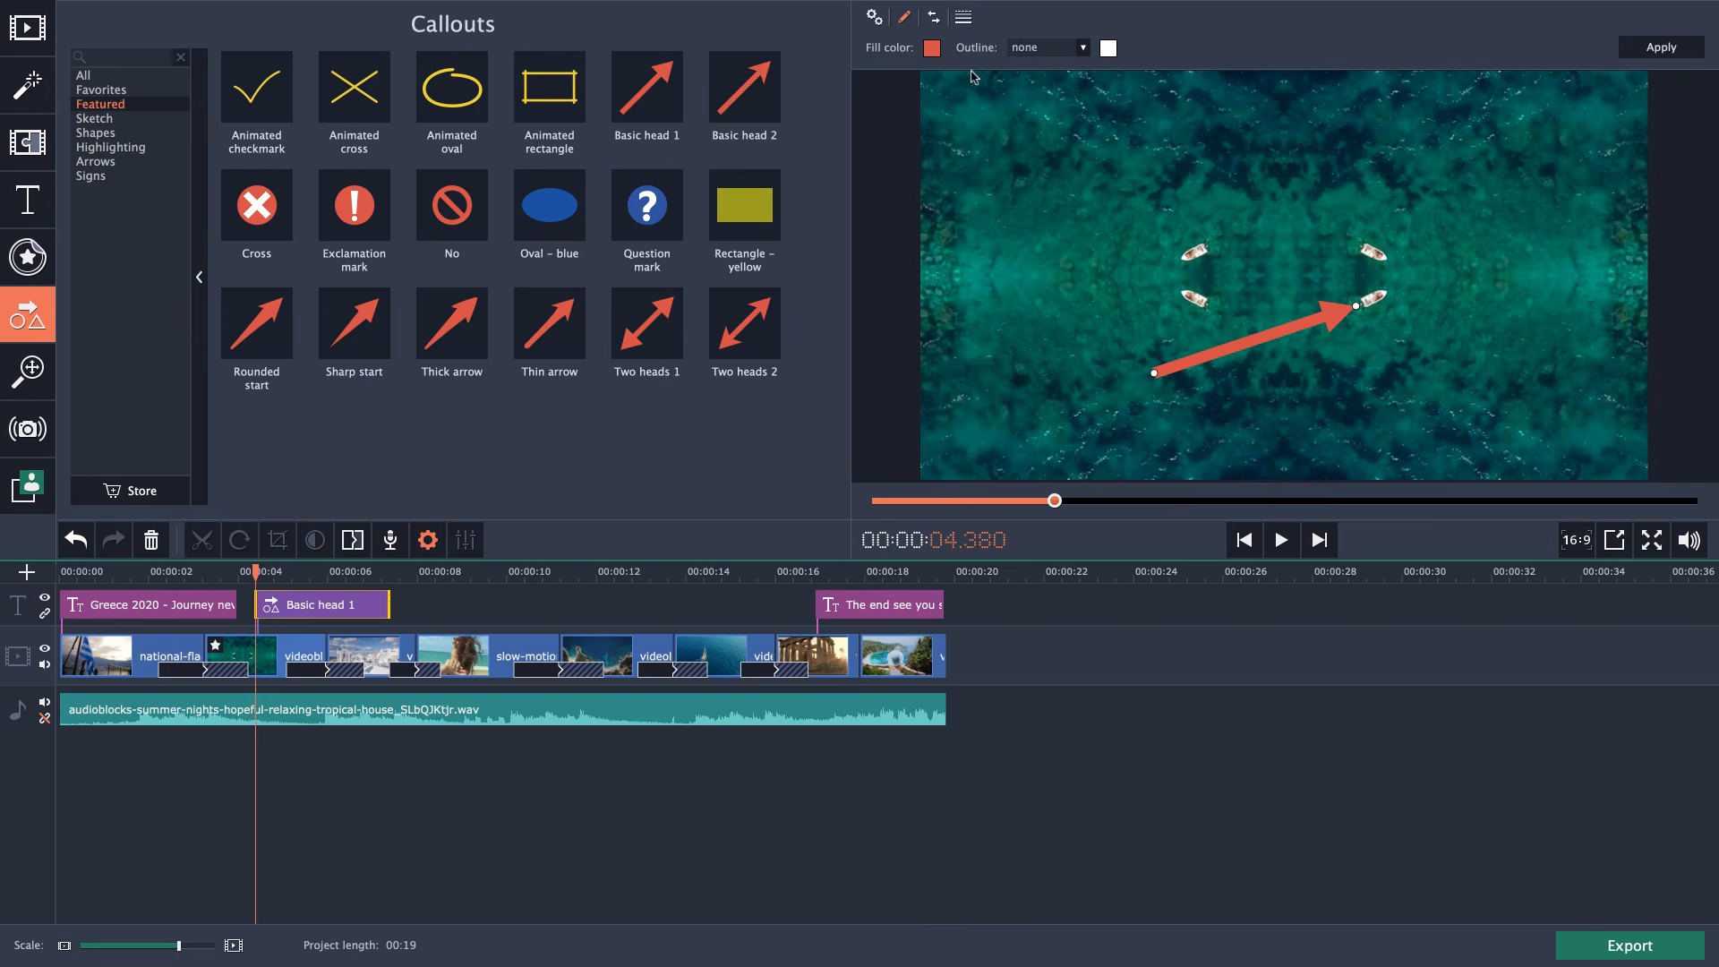
# Change the arrow callout's fill color to blue #0c59cf and apply the callout edits.
pyautogui.click(932, 47)
pyautogui.click(743, 203)
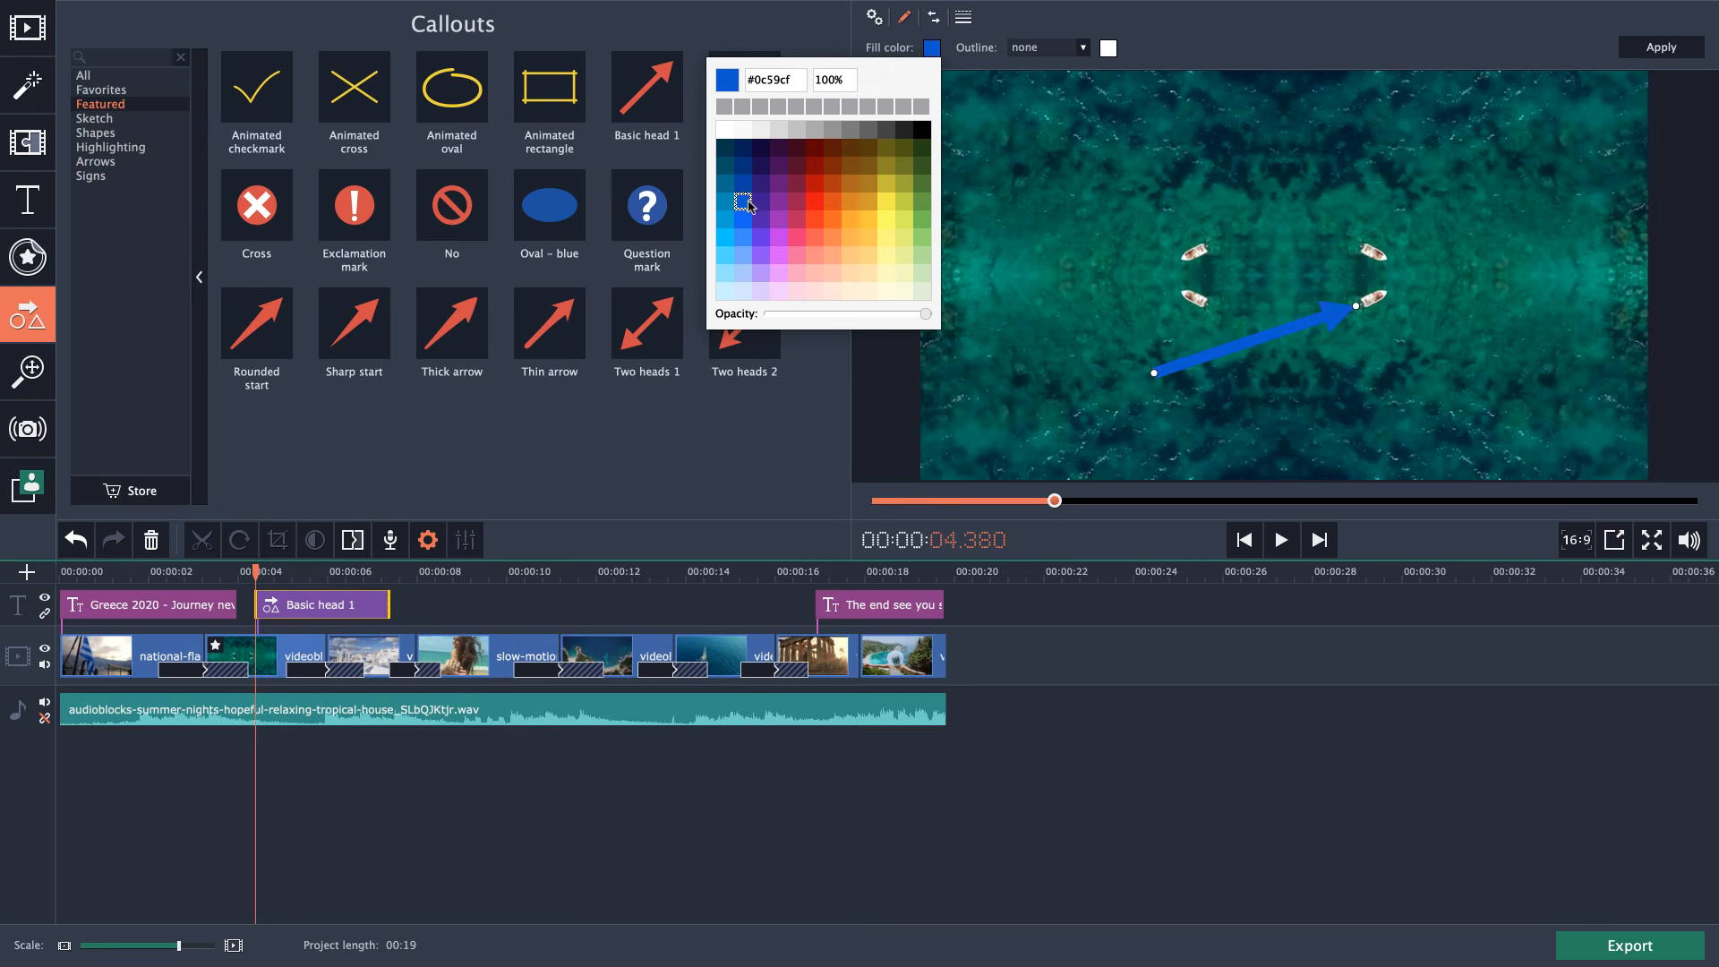
pyautogui.click(1215, 28)
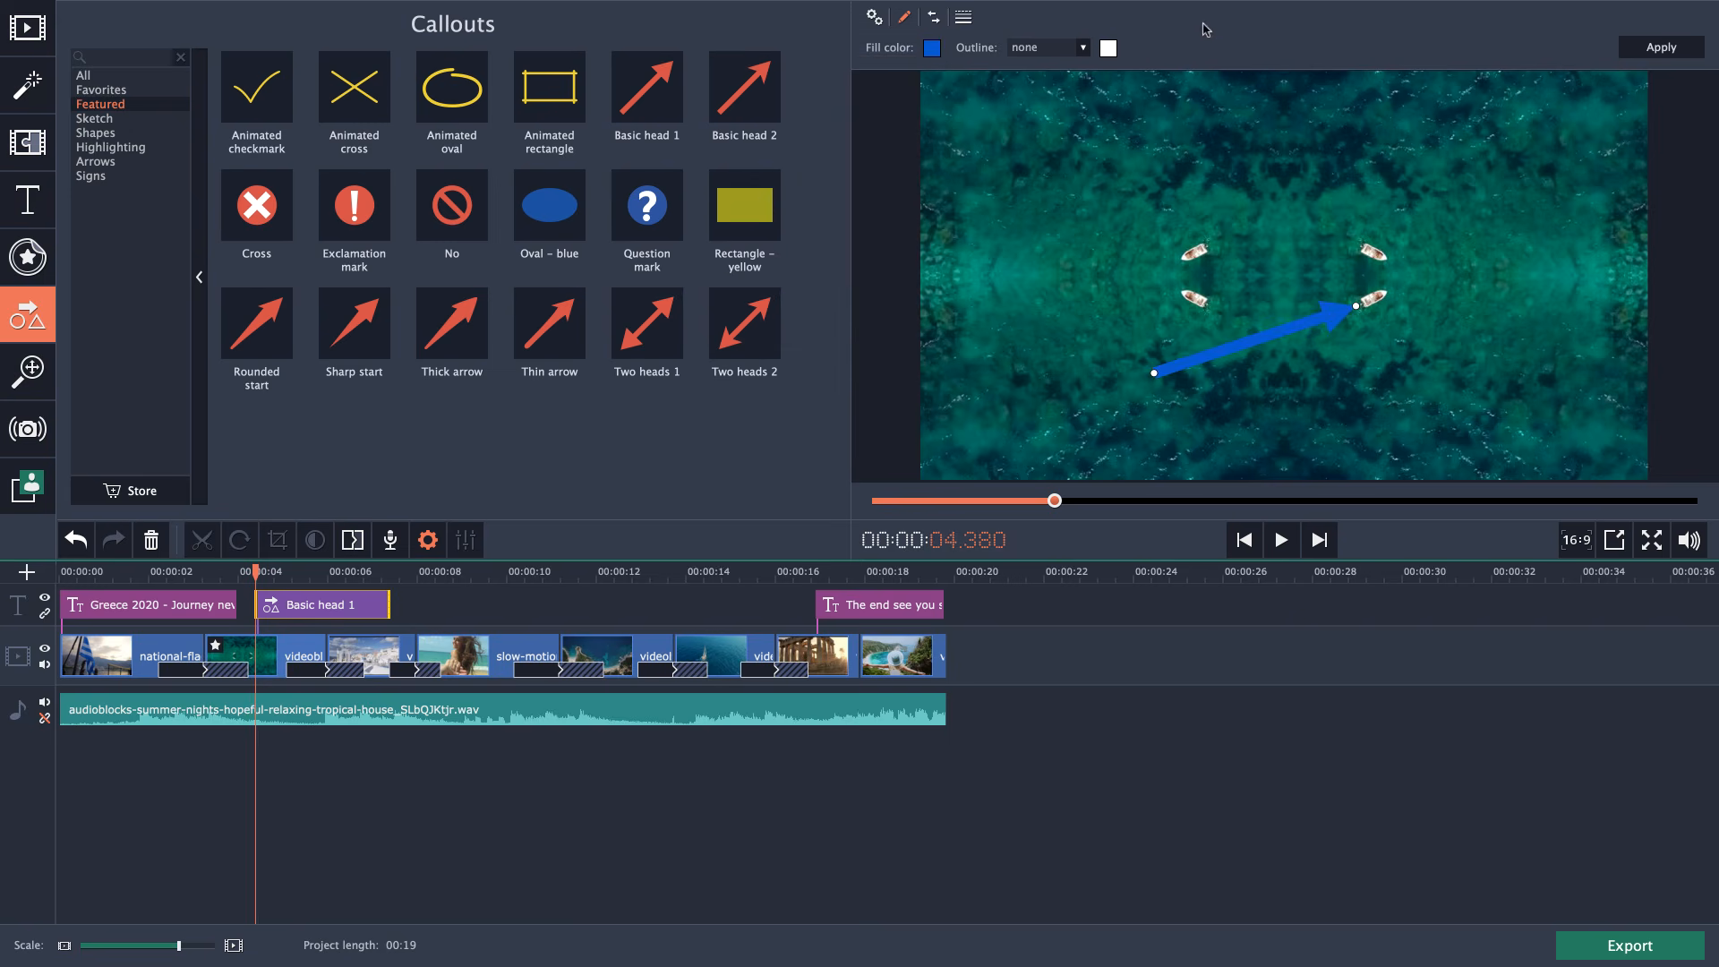
pyautogui.click(1653, 52)
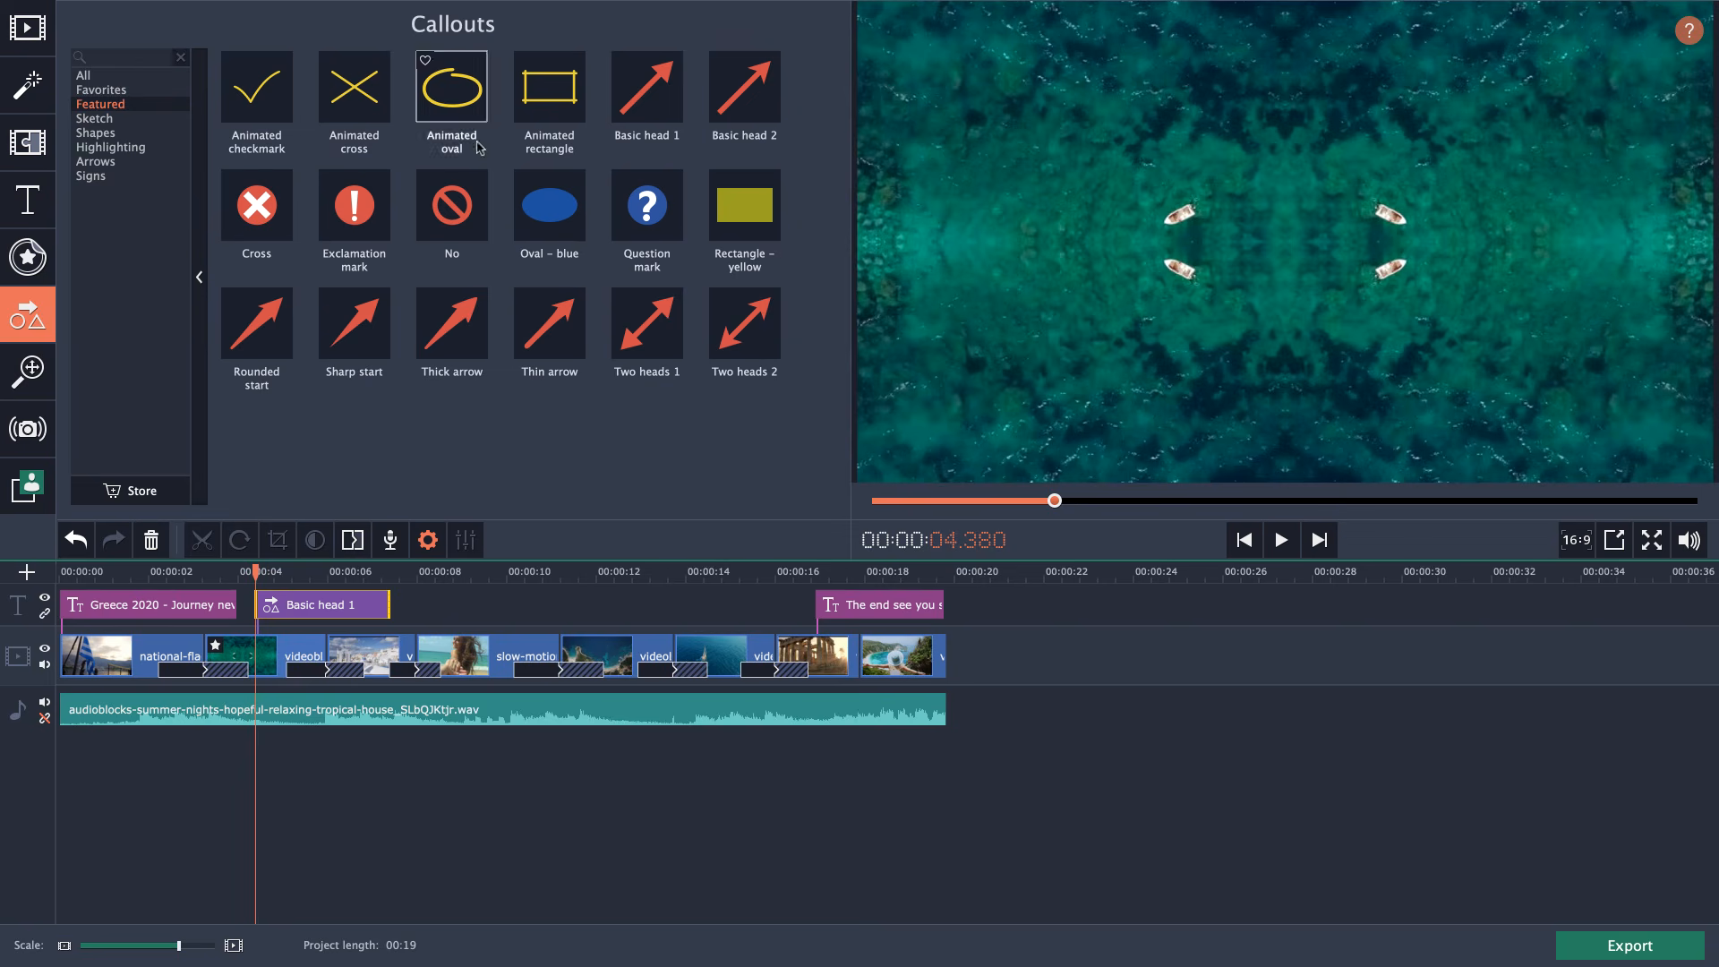
# Browse the callouts in the Sketch, Highlighting, Arrows and Signs categories.
pyautogui.click(94, 118)
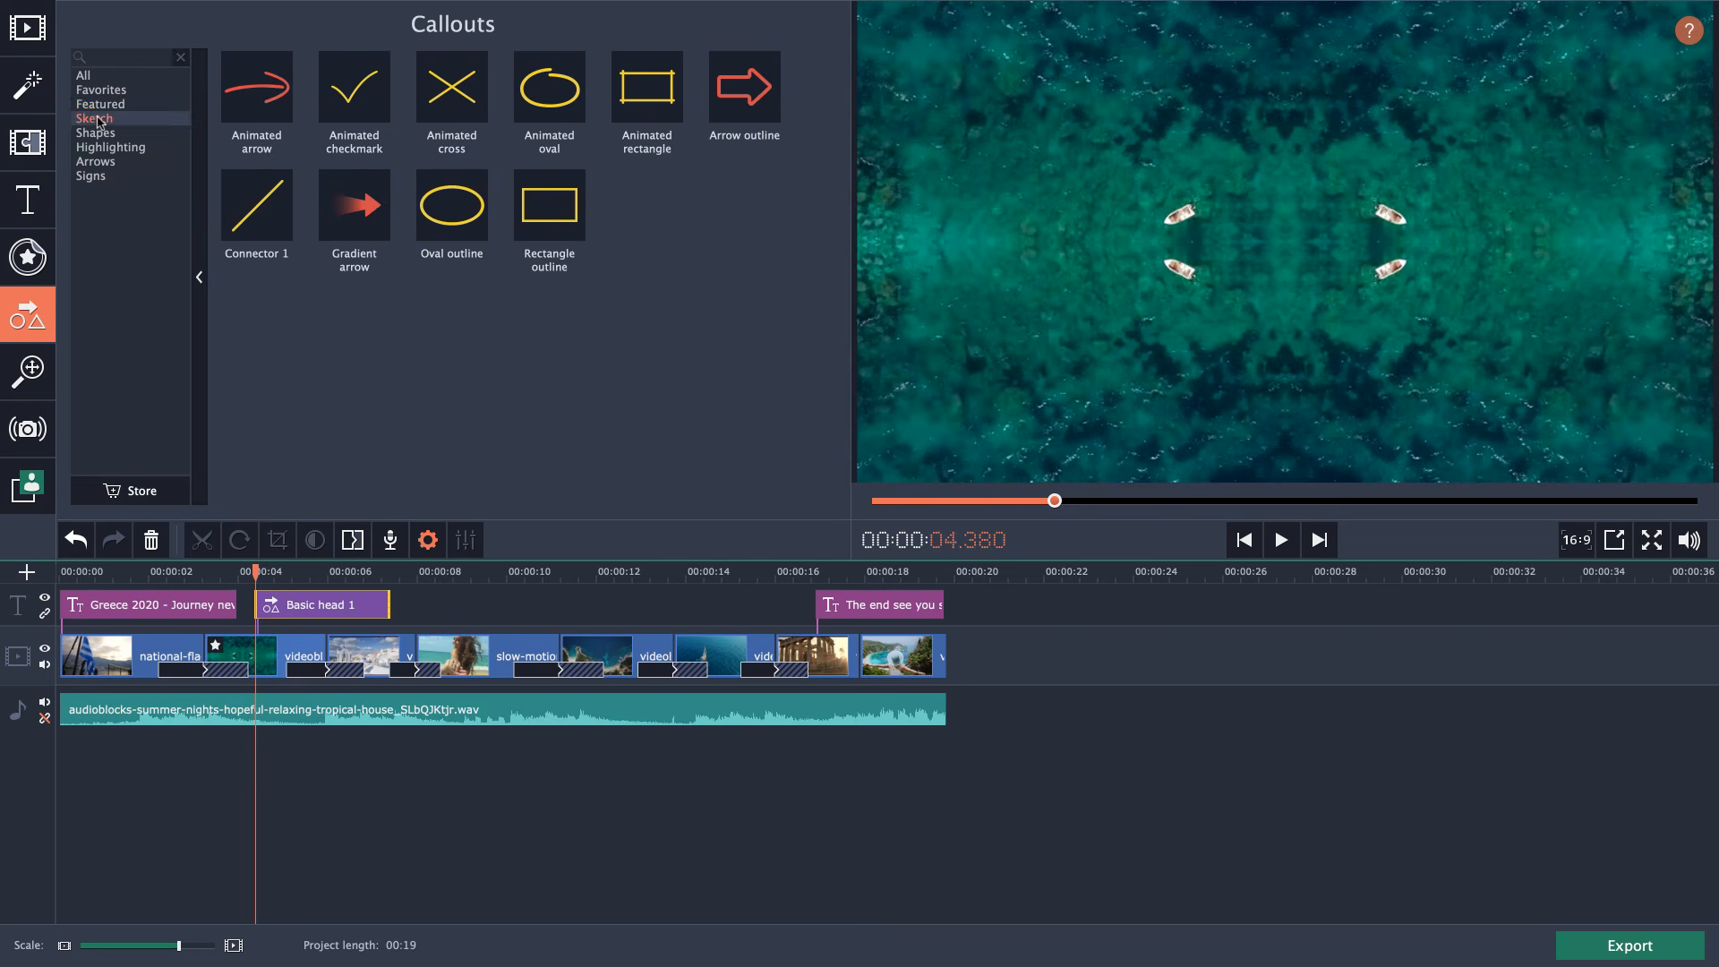
pyautogui.click(110, 147)
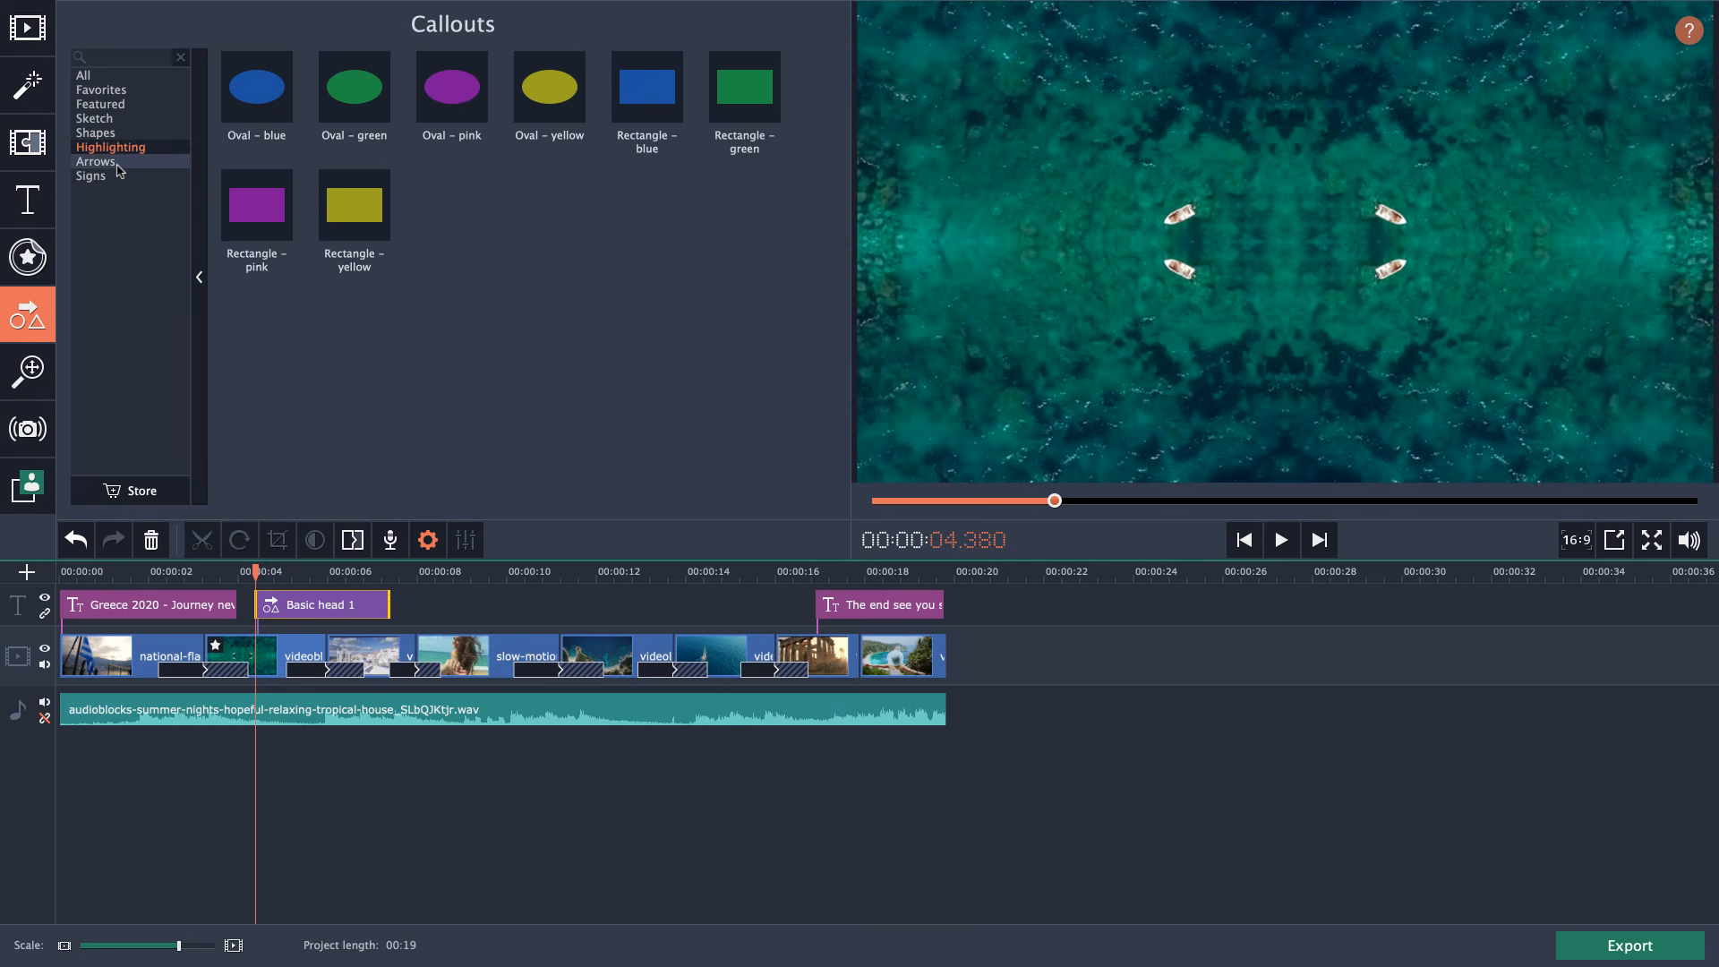
pyautogui.click(117, 165)
pyautogui.click(112, 176)
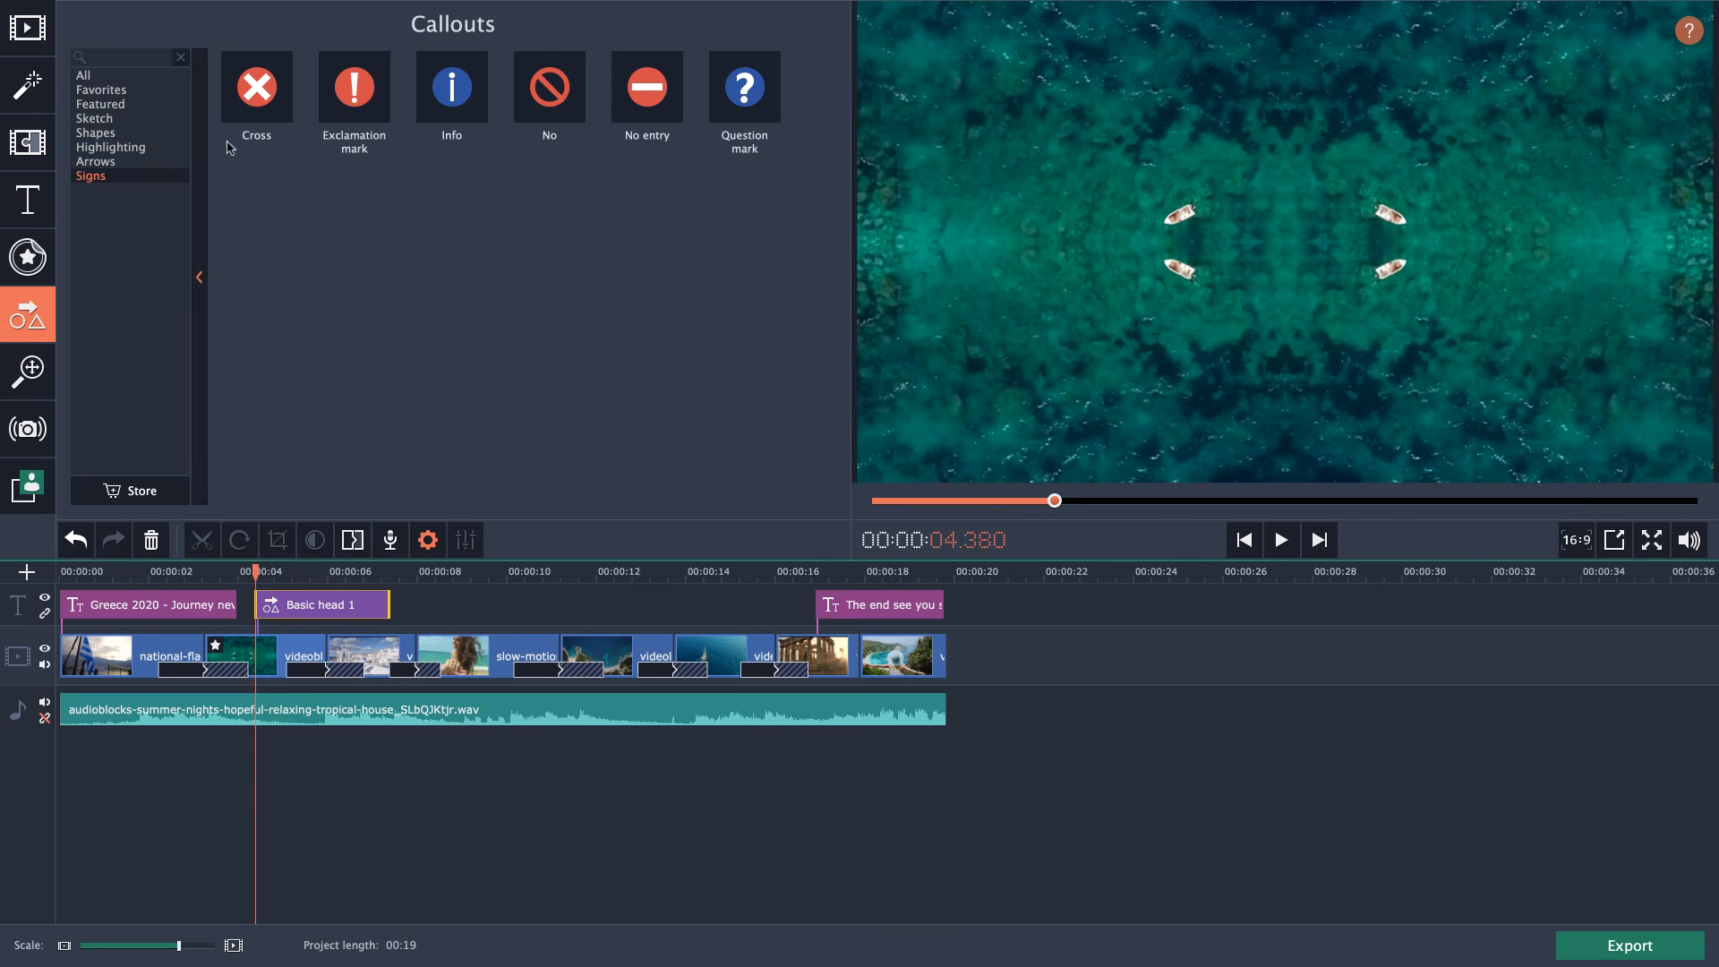
# Select the slow-motion beach clip, and extend the selection to the following clips and the music.
pyautogui.click(305, 571)
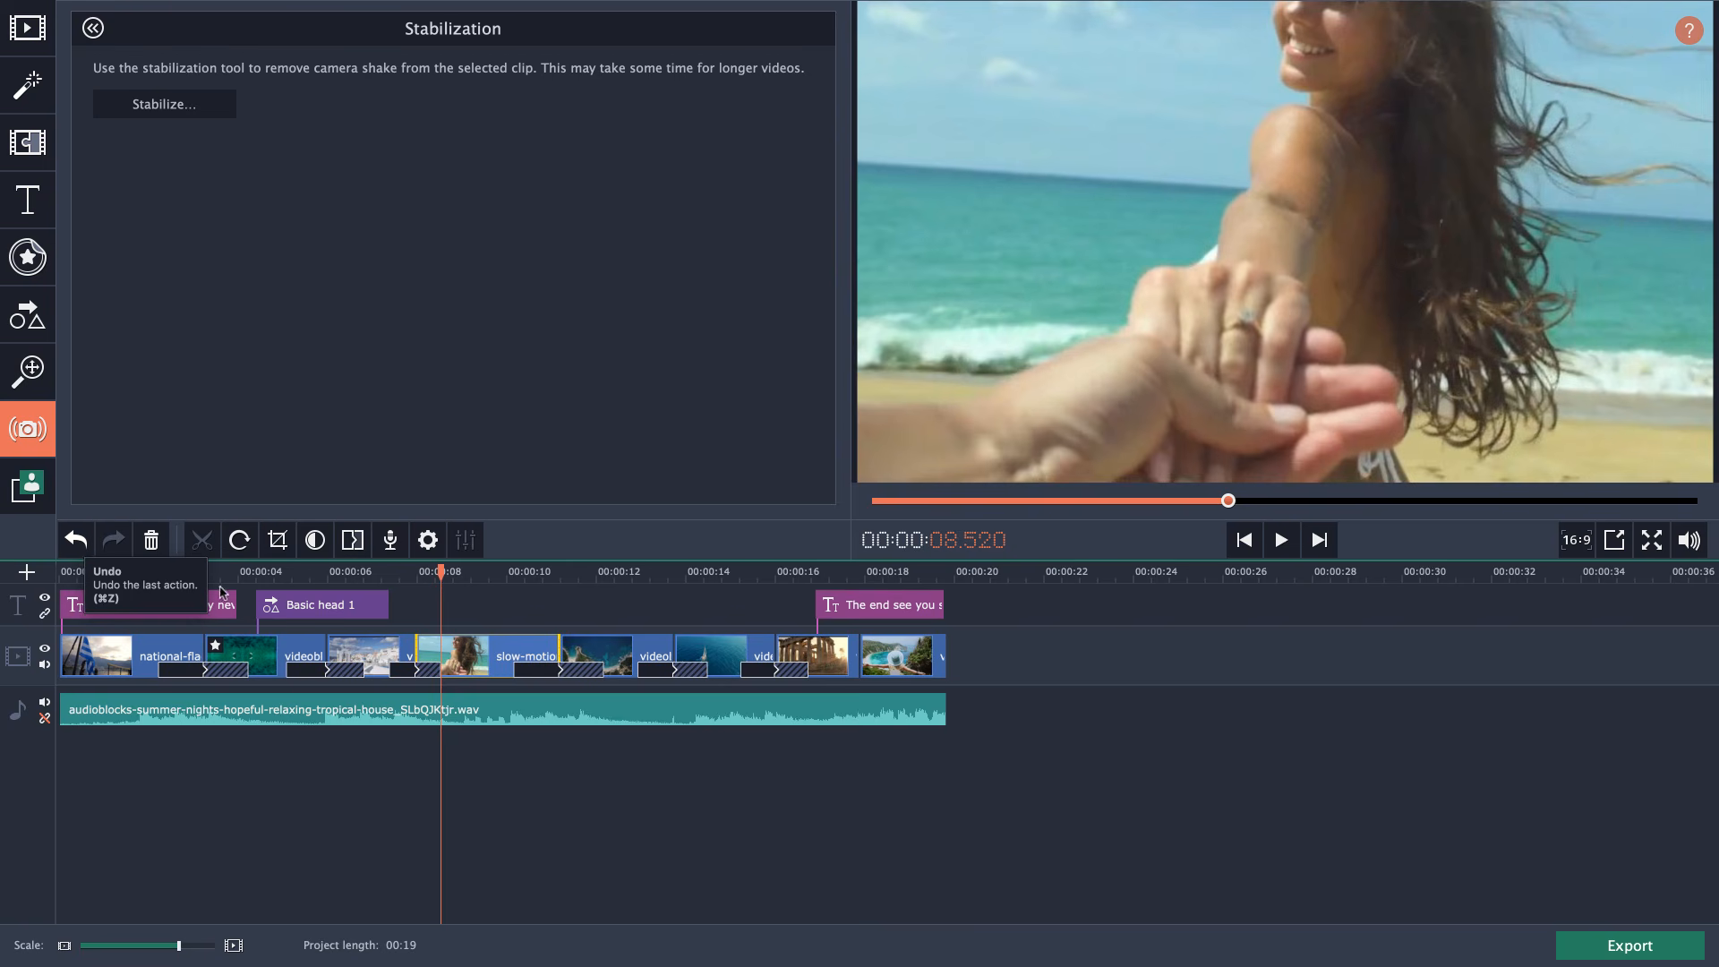
pyautogui.click(521, 619)
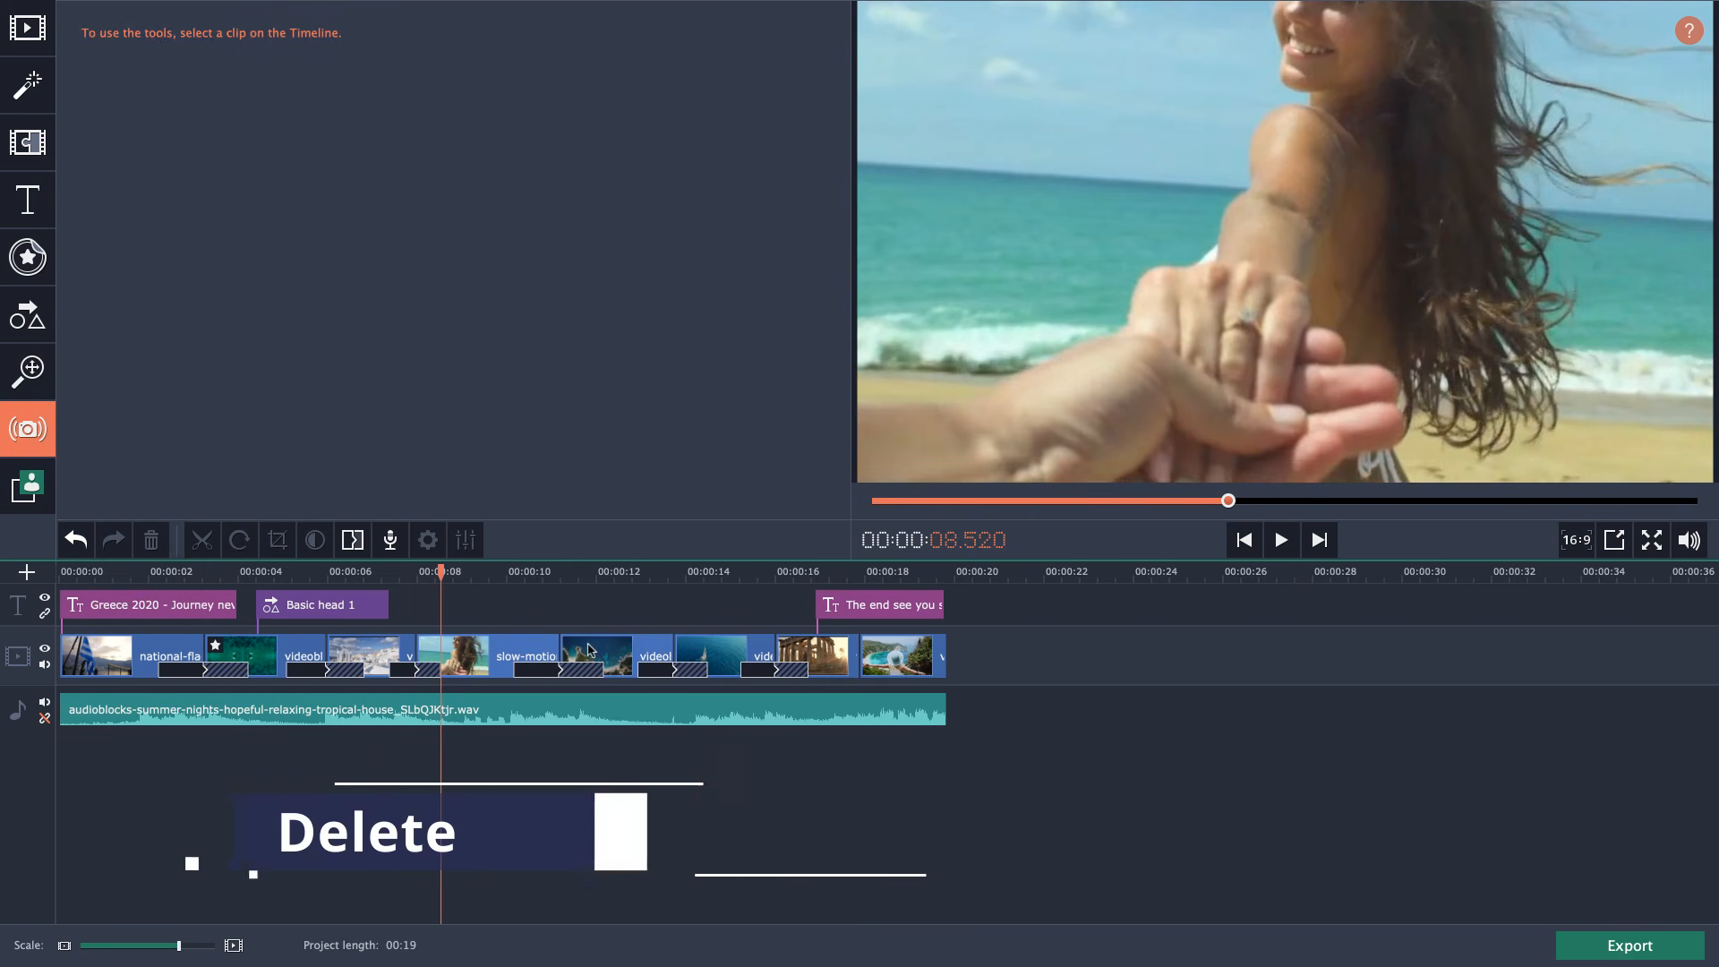
pyautogui.click(499, 656)
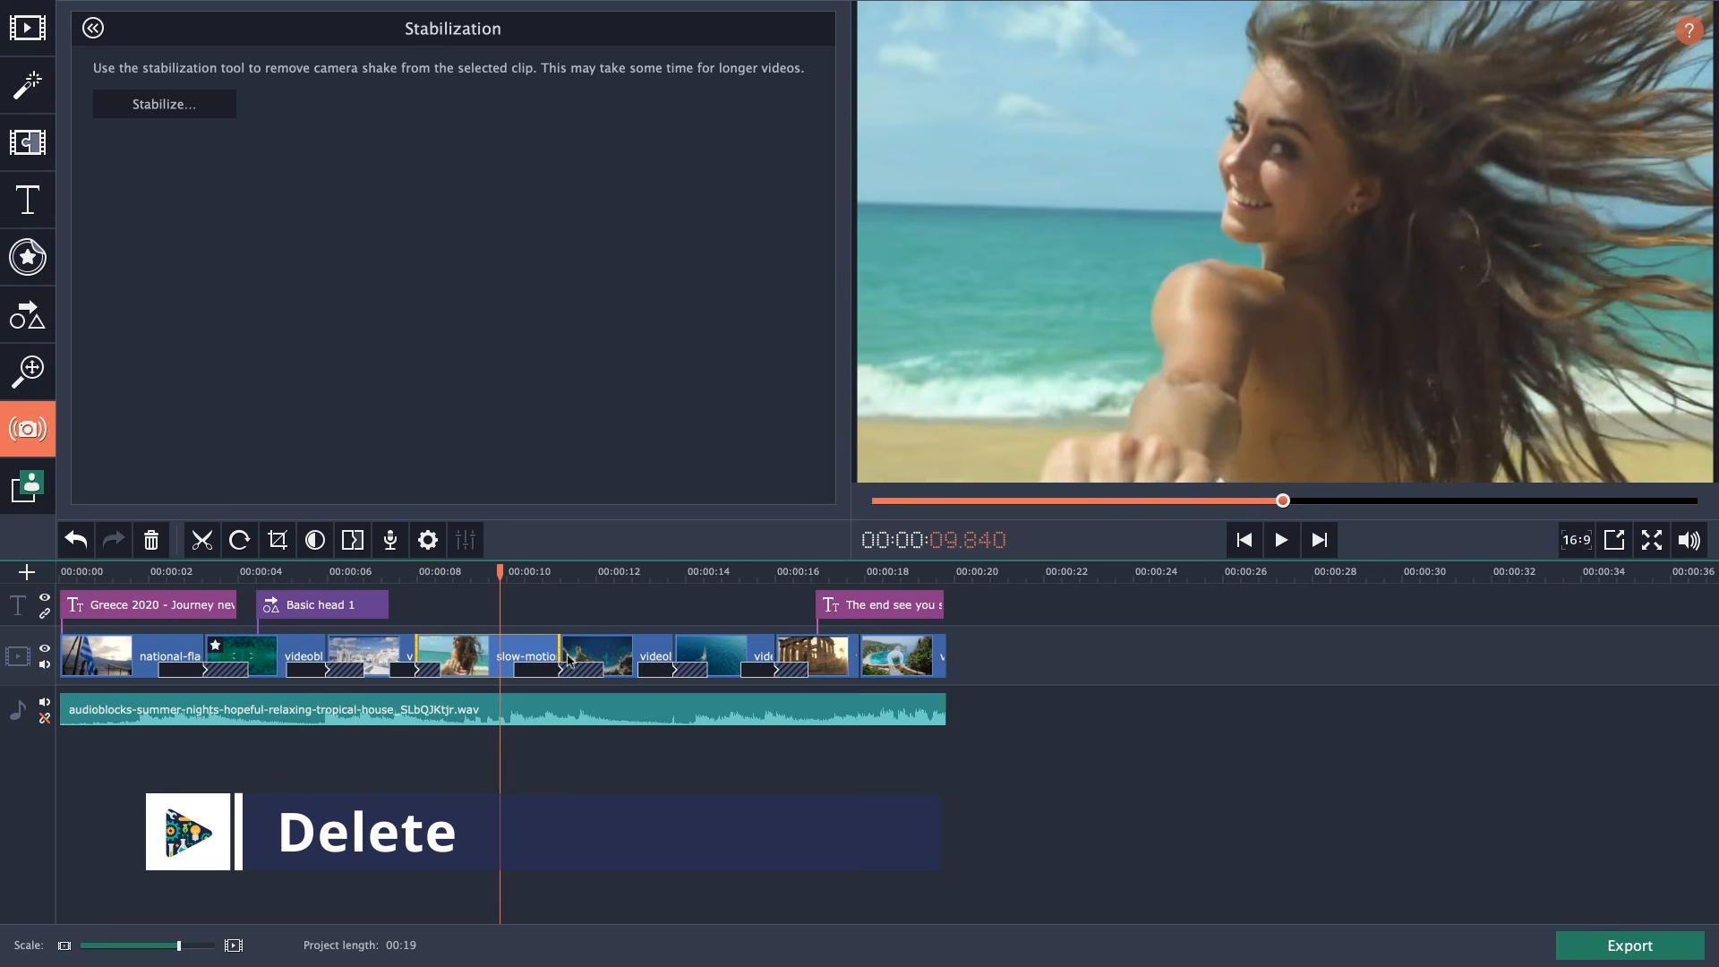
pyautogui.moveTo(481, 618); pyautogui.dragTo(811, 727)
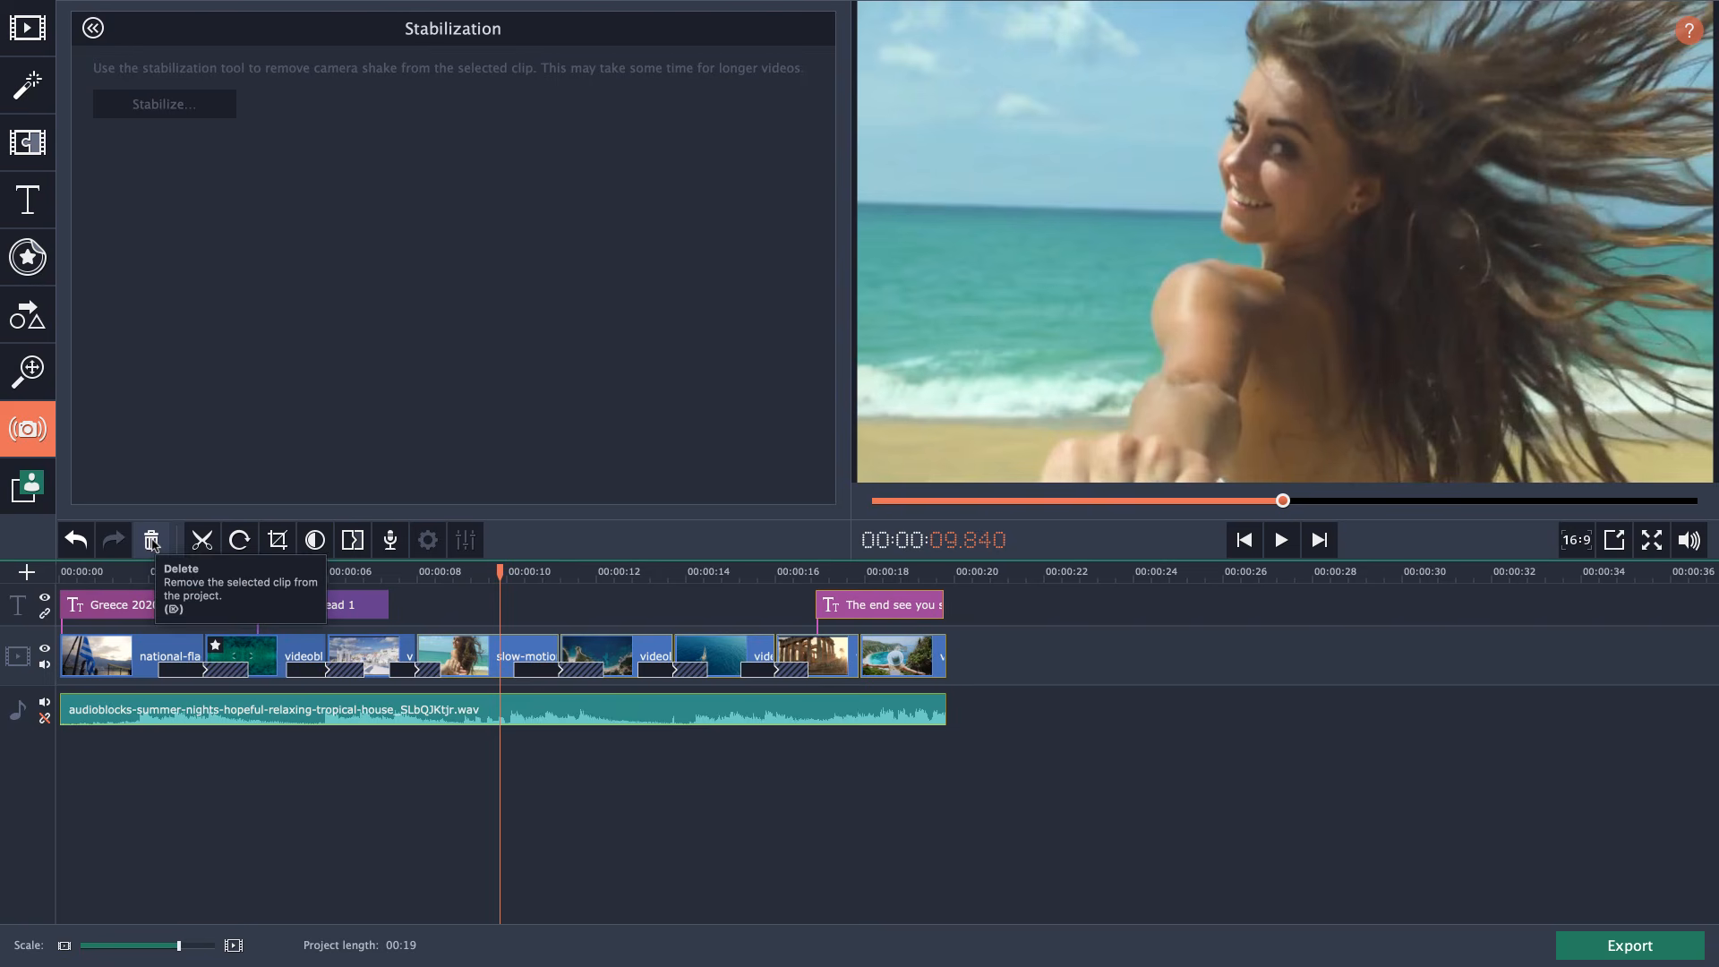
# Split the slow-motion beach clip at 00:00:09.460.
pyautogui.click(490, 662)
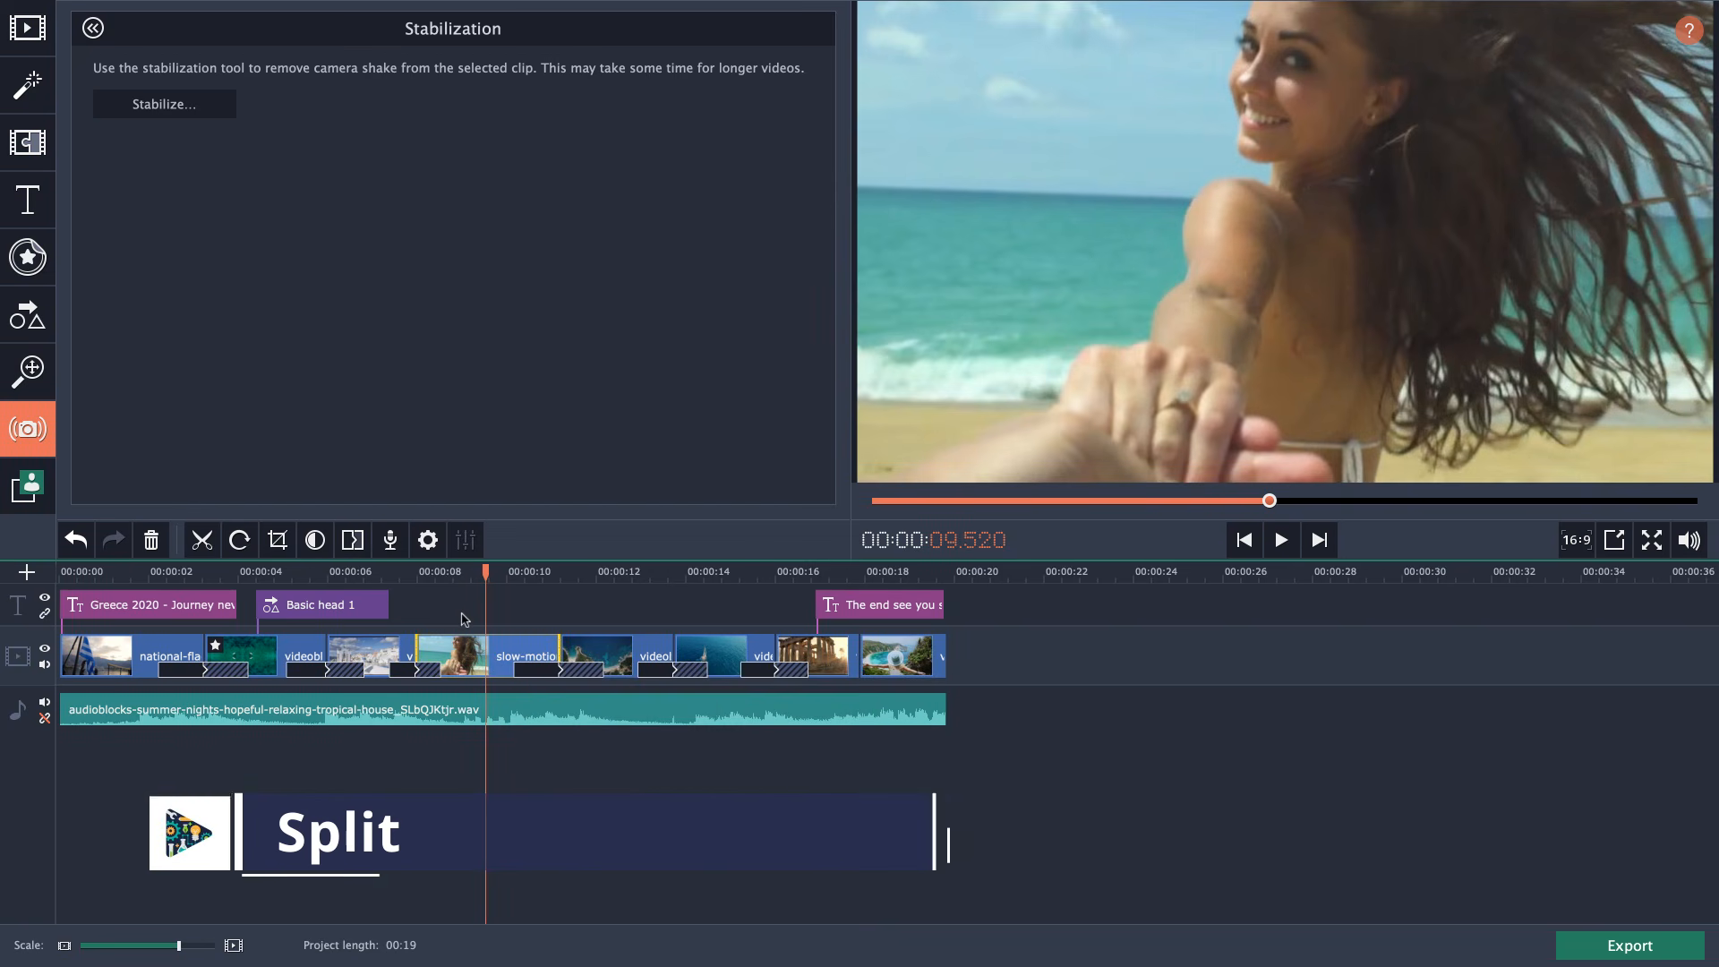
pyautogui.click(356, 629)
pyautogui.click(467, 667)
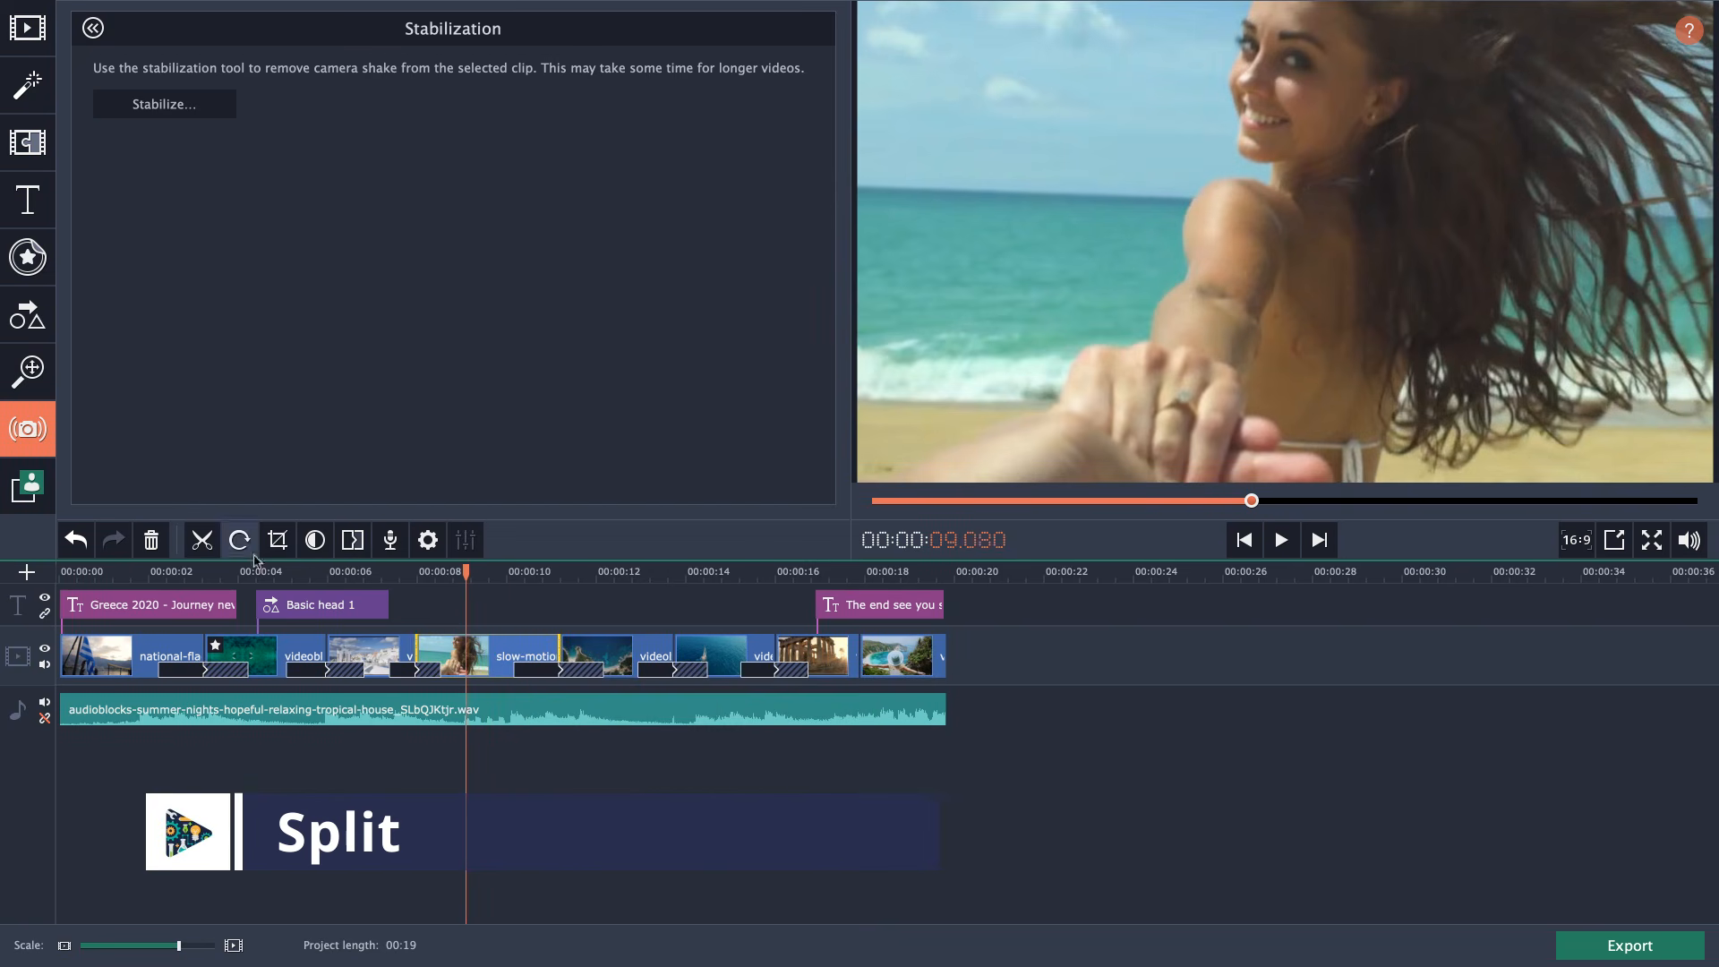
pyautogui.click(208, 548)
pyautogui.click(481, 581)
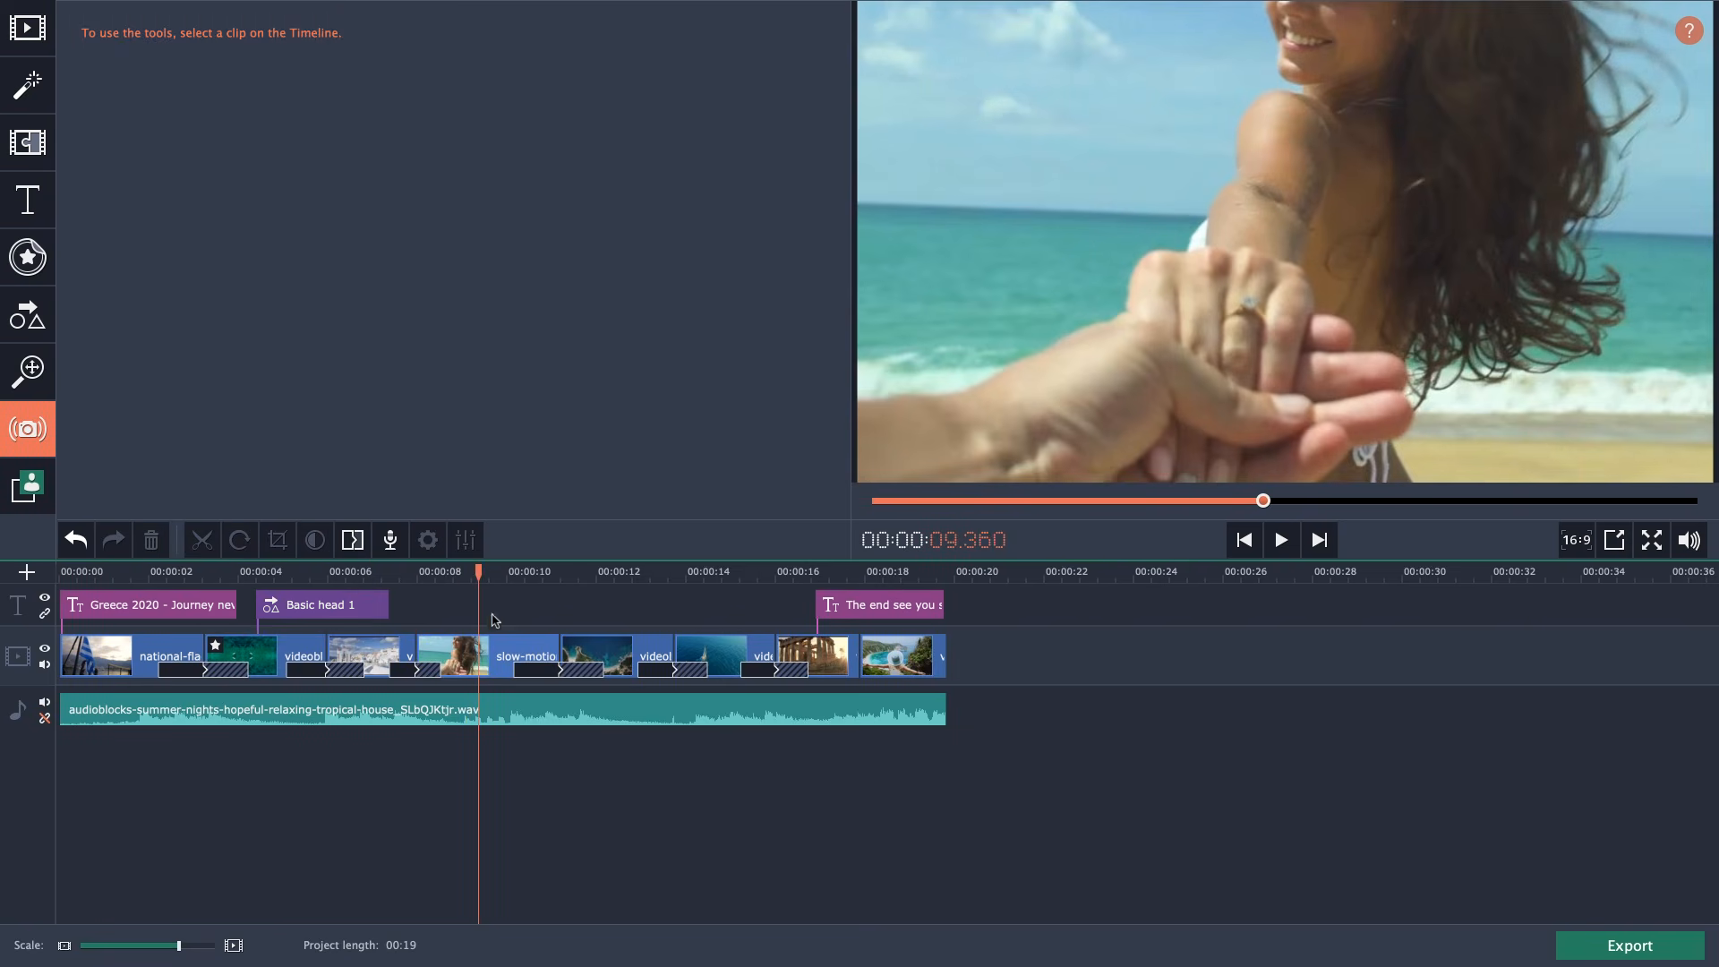
pyautogui.click(488, 652)
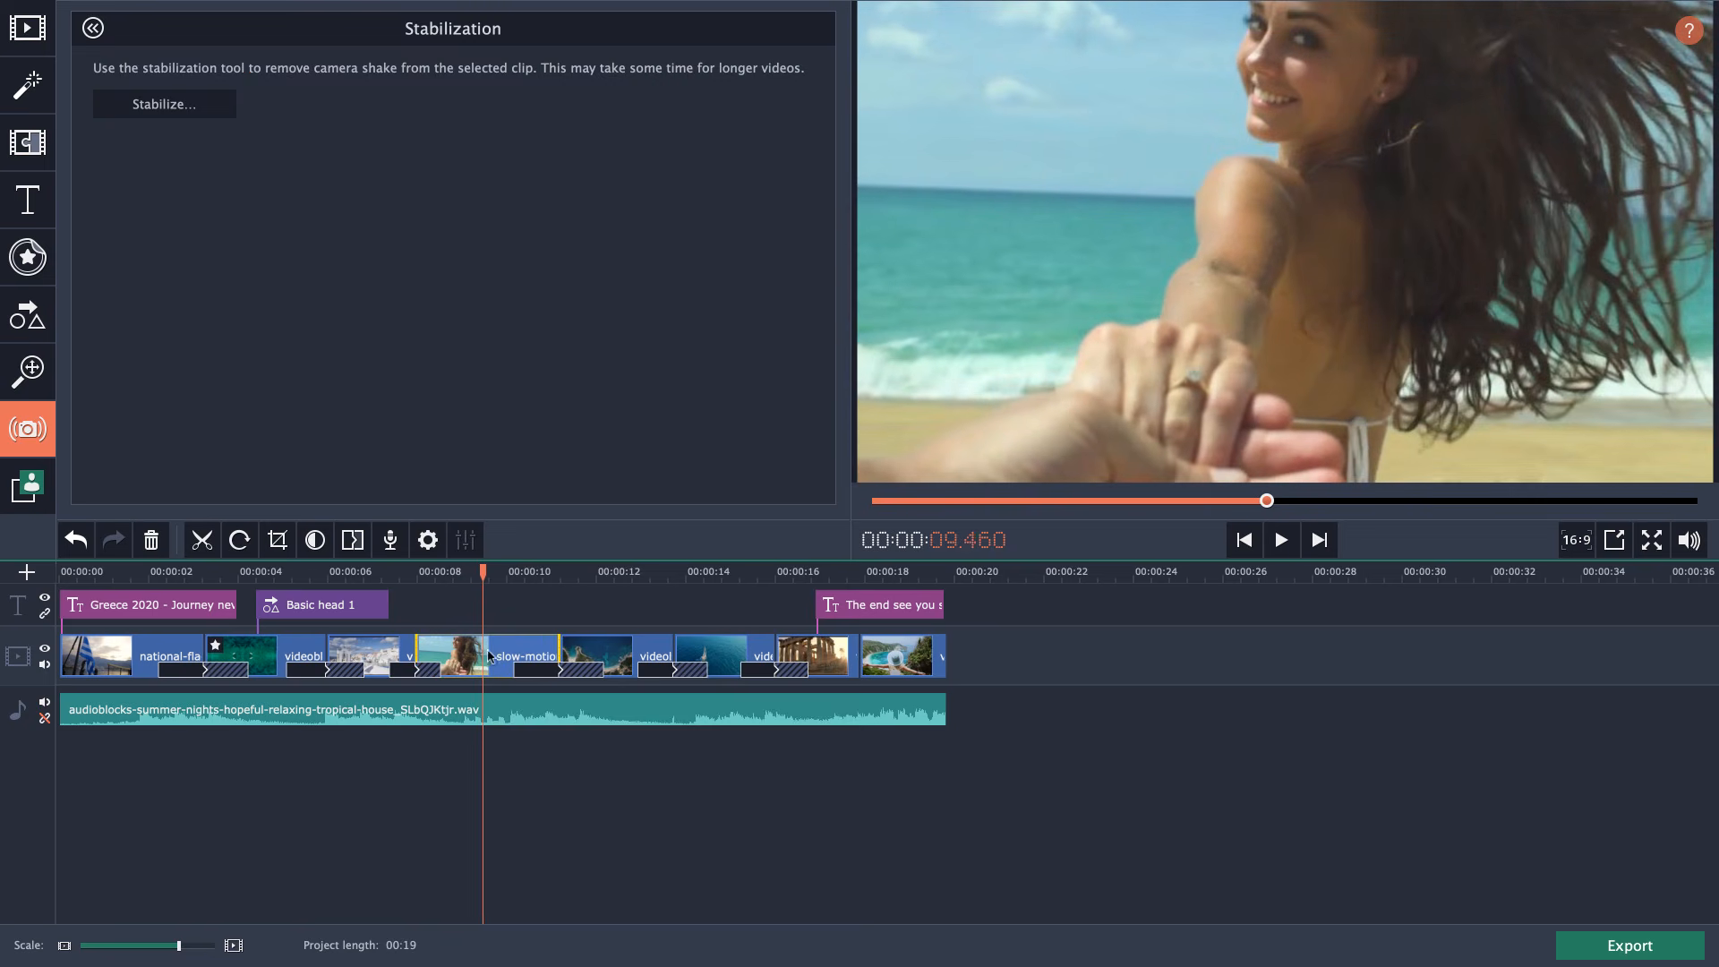
pyautogui.click(203, 541)
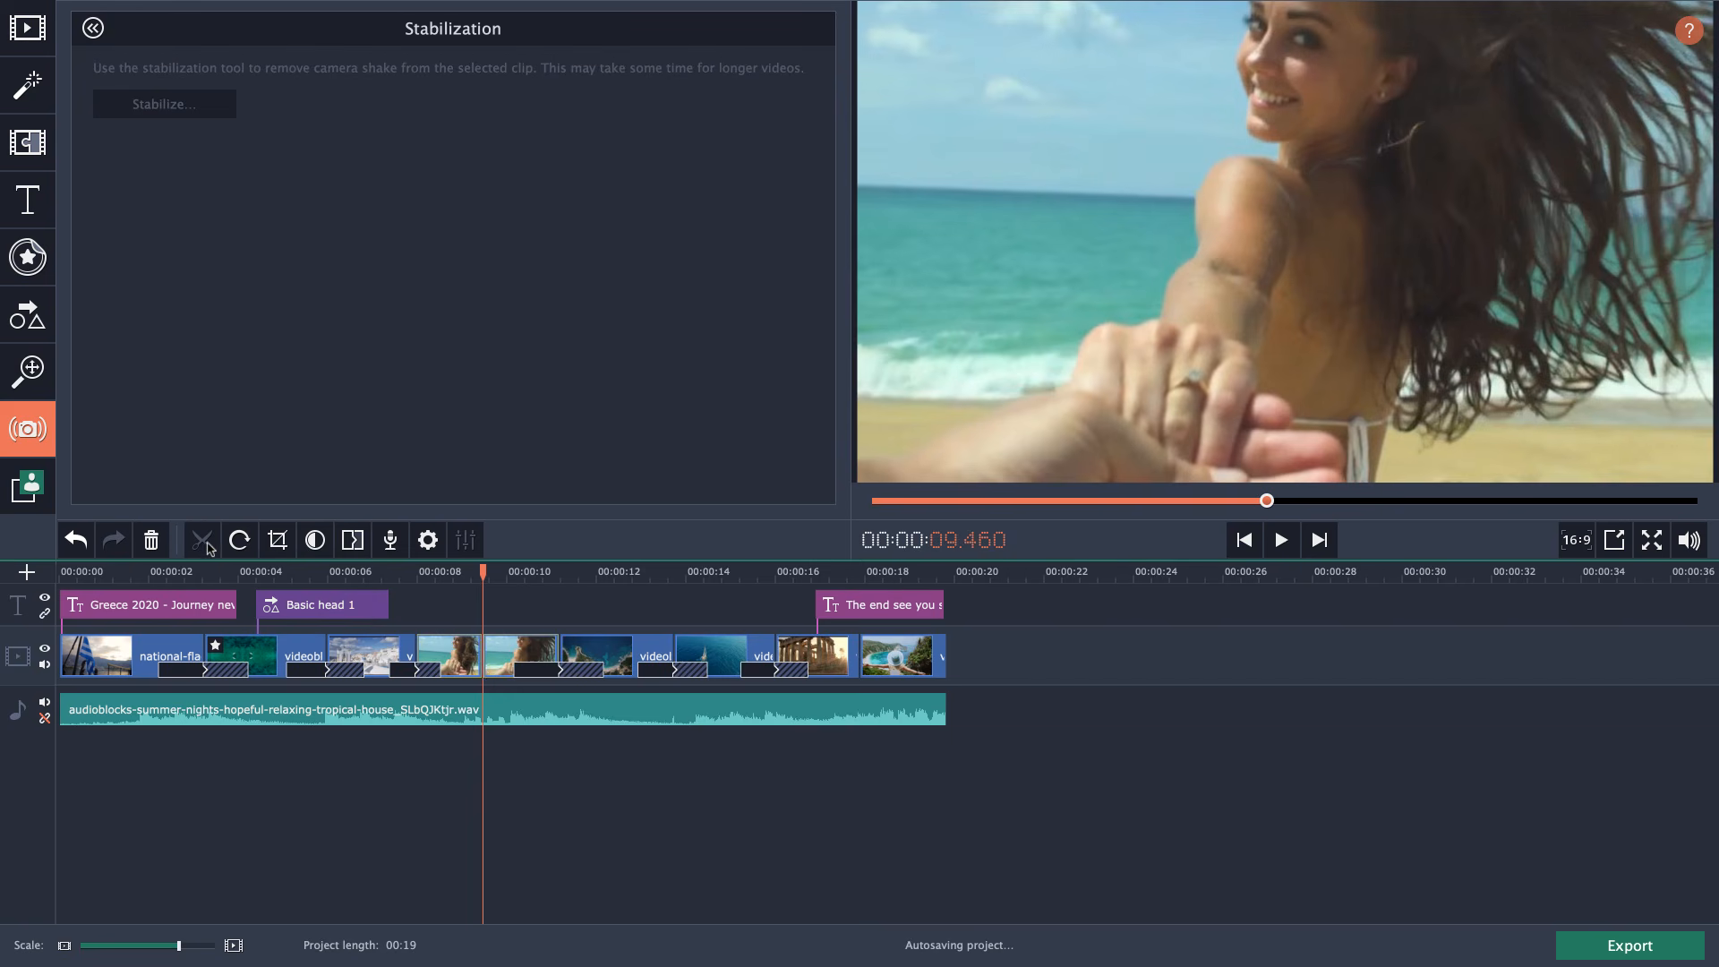
# Move the second half of the split beach clip to between the sailboat clip and the temple ruins clip.
pyautogui.moveTo(481, 571); pyautogui.dragTo(450, 586)
pyautogui.click(499, 646)
pyautogui.click(451, 650)
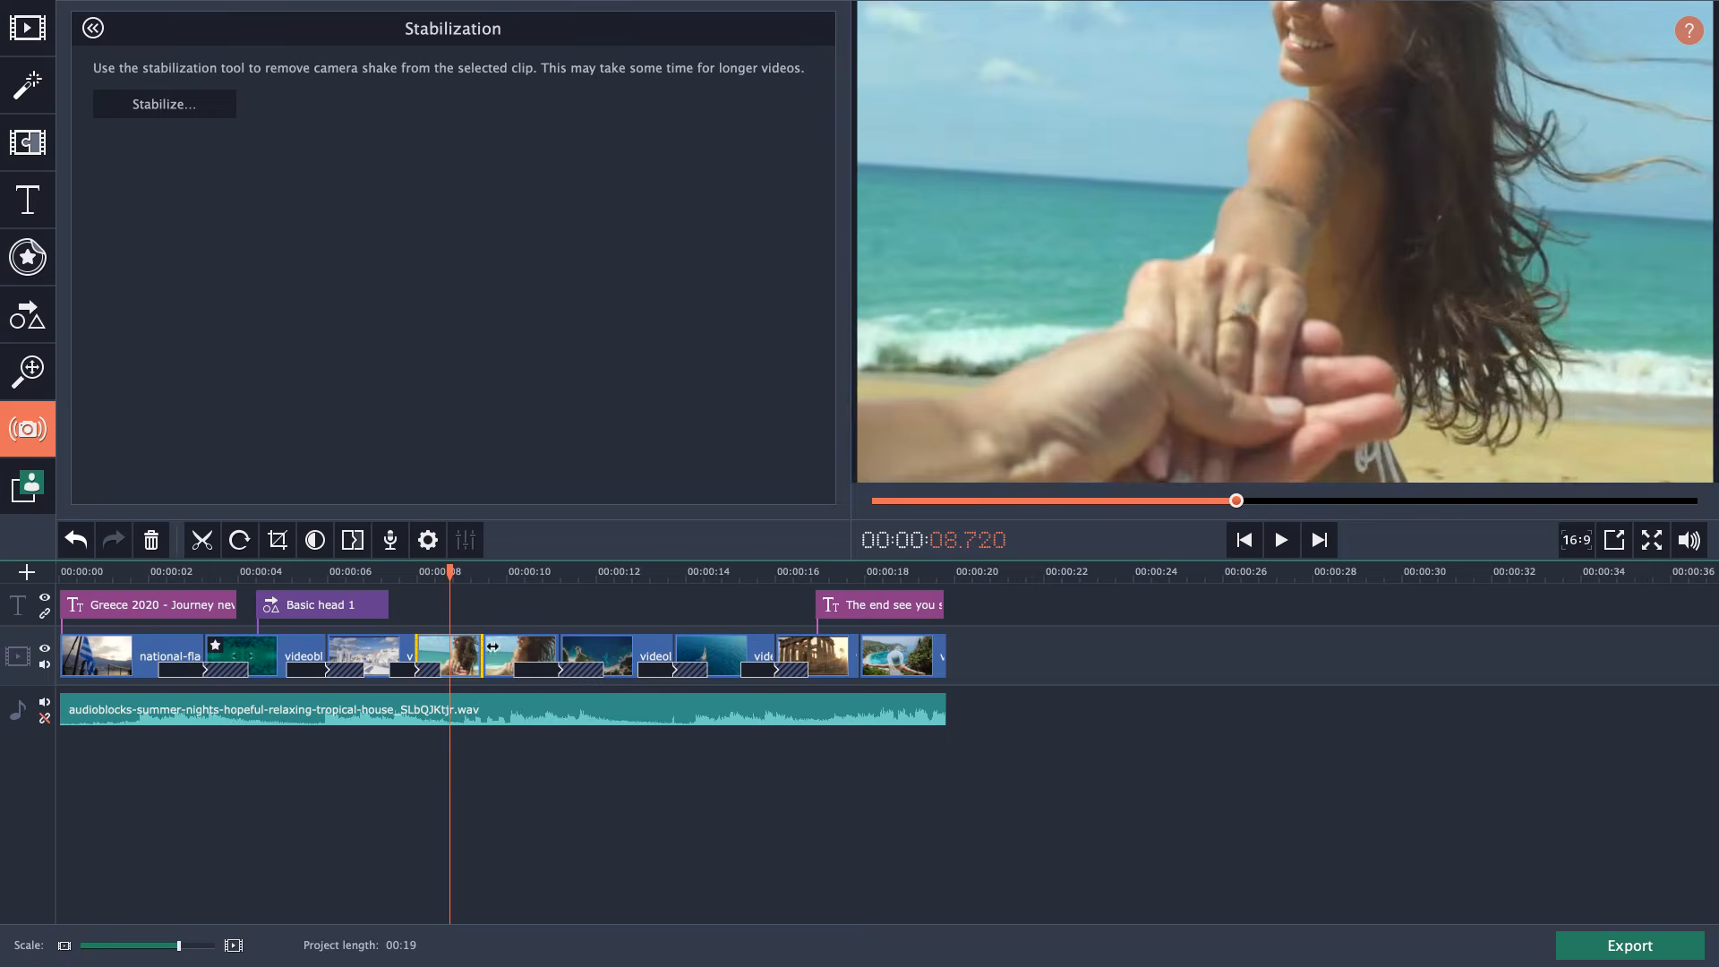
pyautogui.click(495, 647)
pyautogui.moveTo(508, 657); pyautogui.dragTo(740, 724)
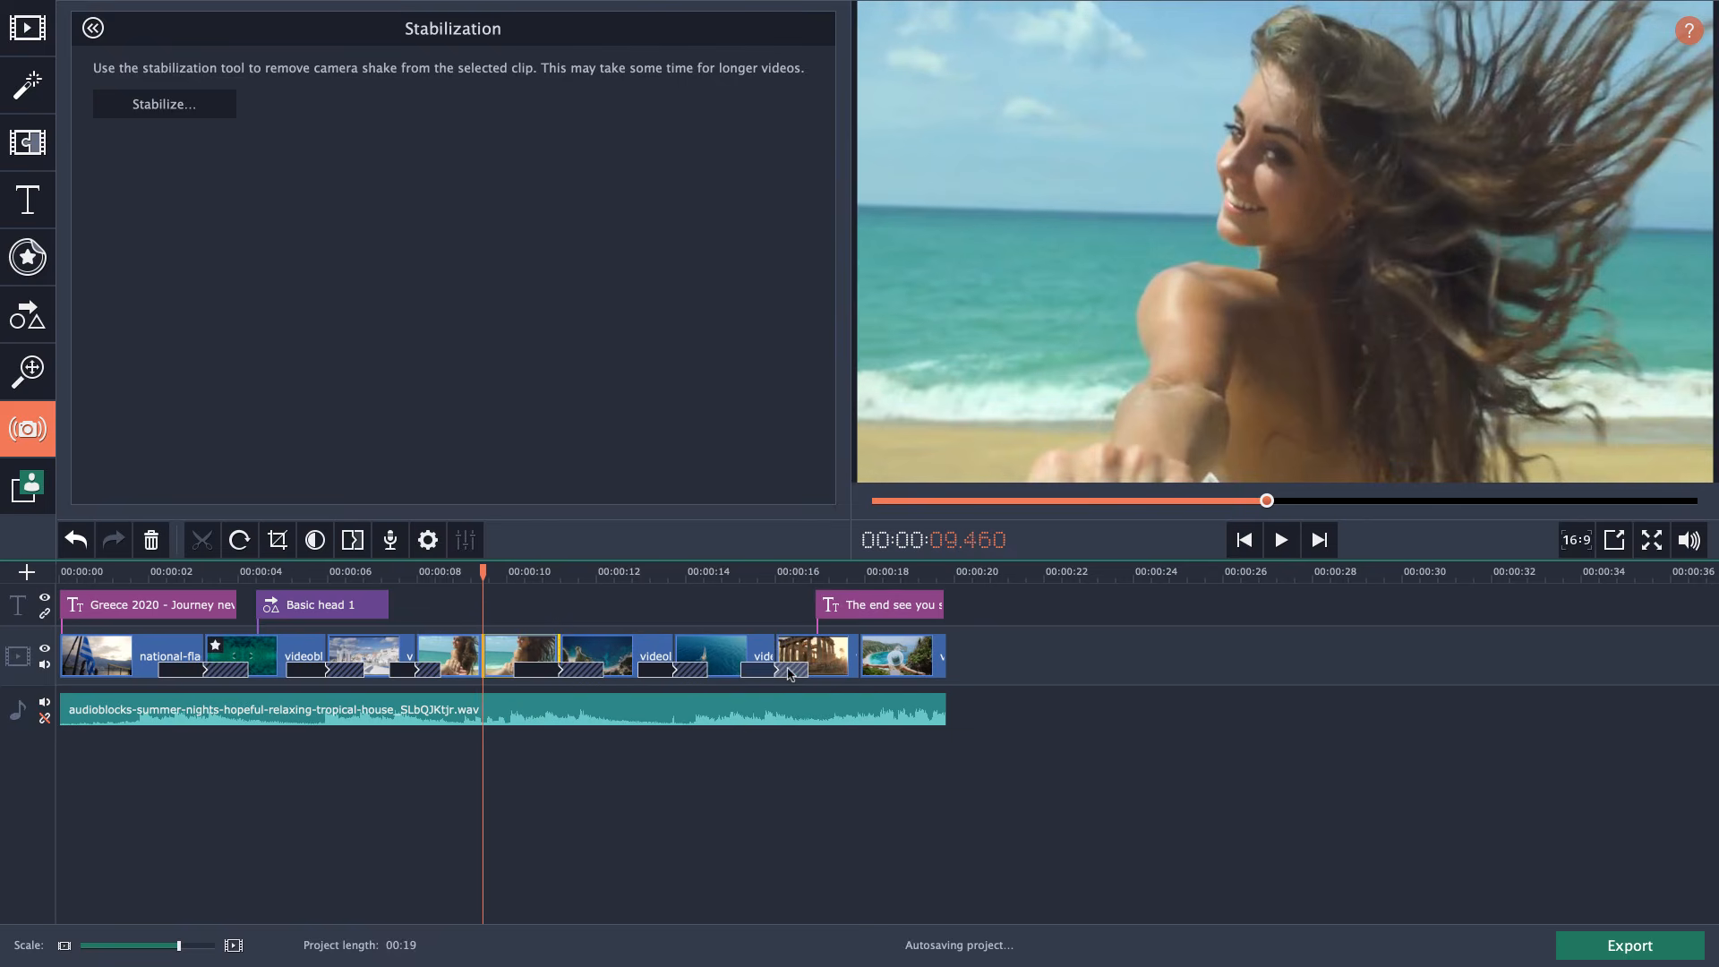
pyautogui.moveTo(520, 654); pyautogui.dragTo(740, 662)
# Rotate the first half of the beach clip in 90-degree turns through a full circle.
pyautogui.click(449, 656)
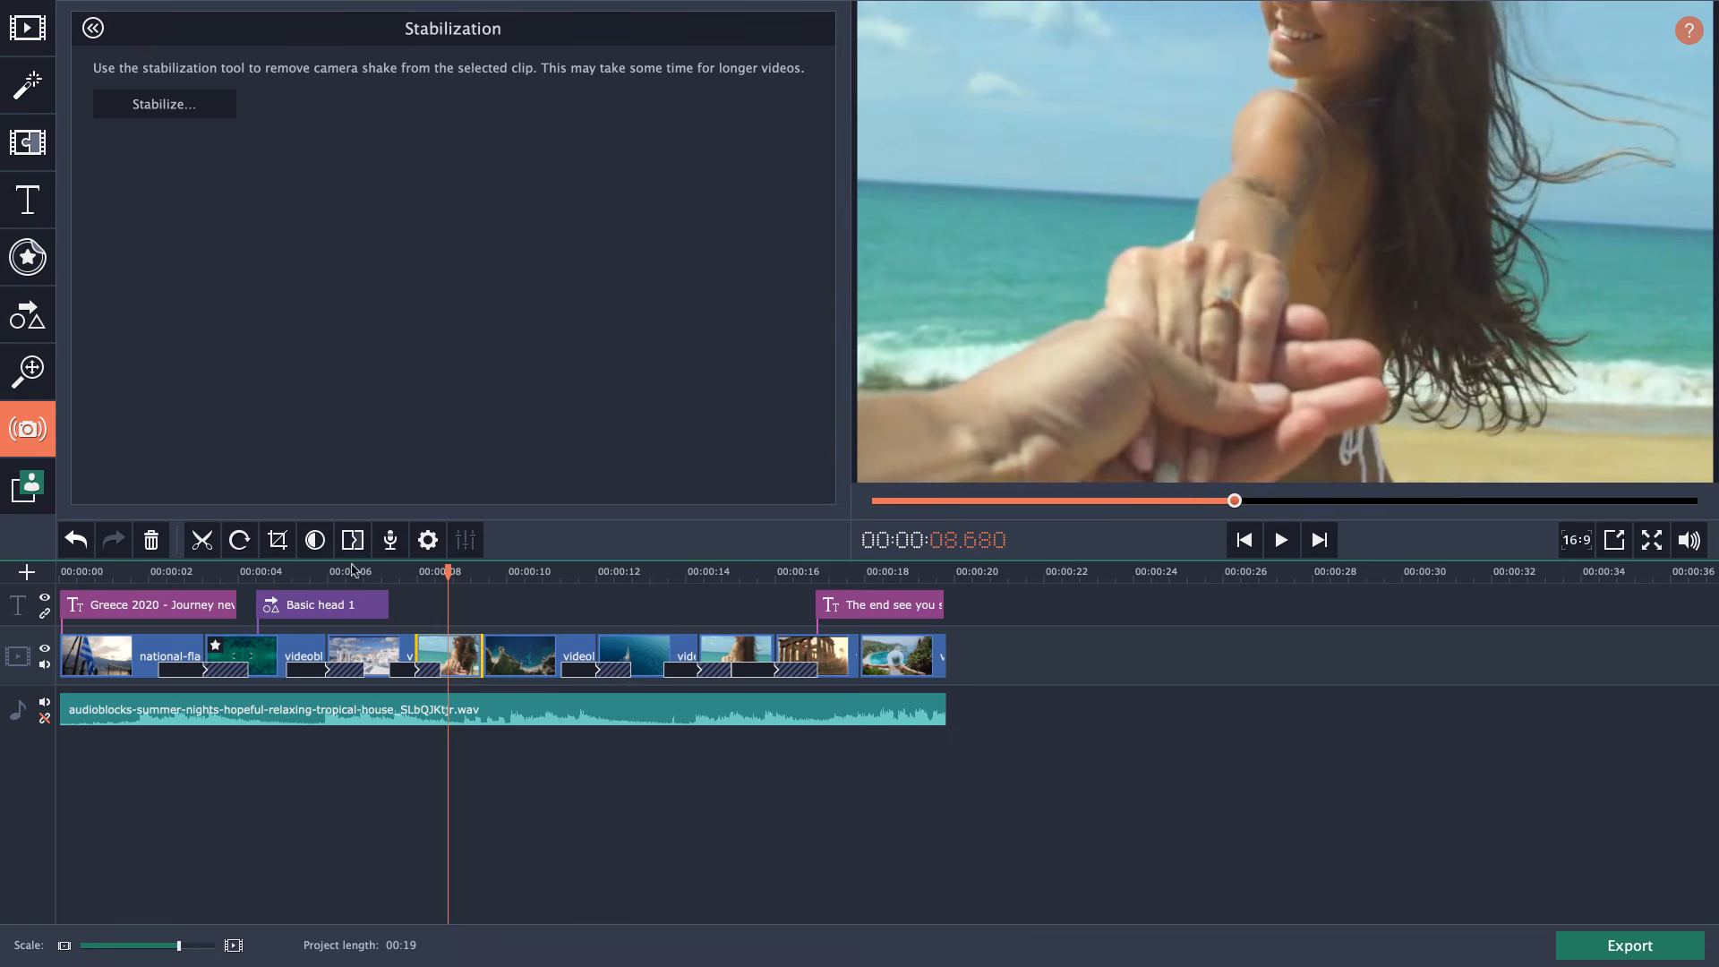
pyautogui.click(250, 548)
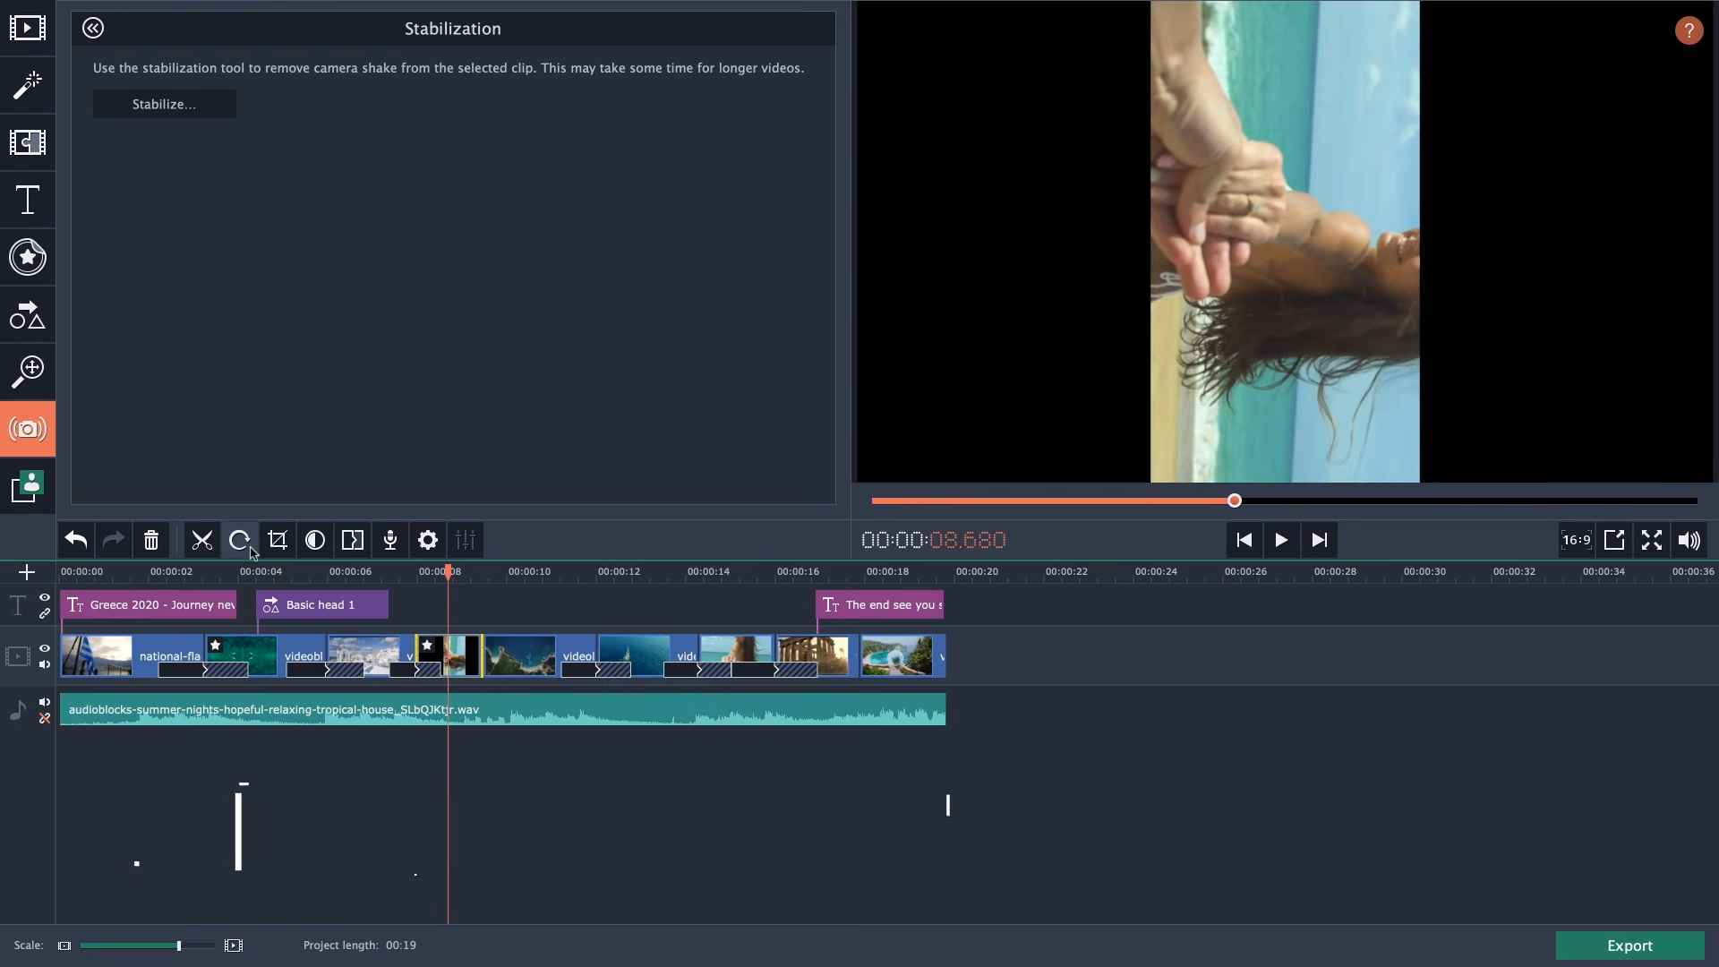
pyautogui.click(250, 548)
pyautogui.click(250, 548)
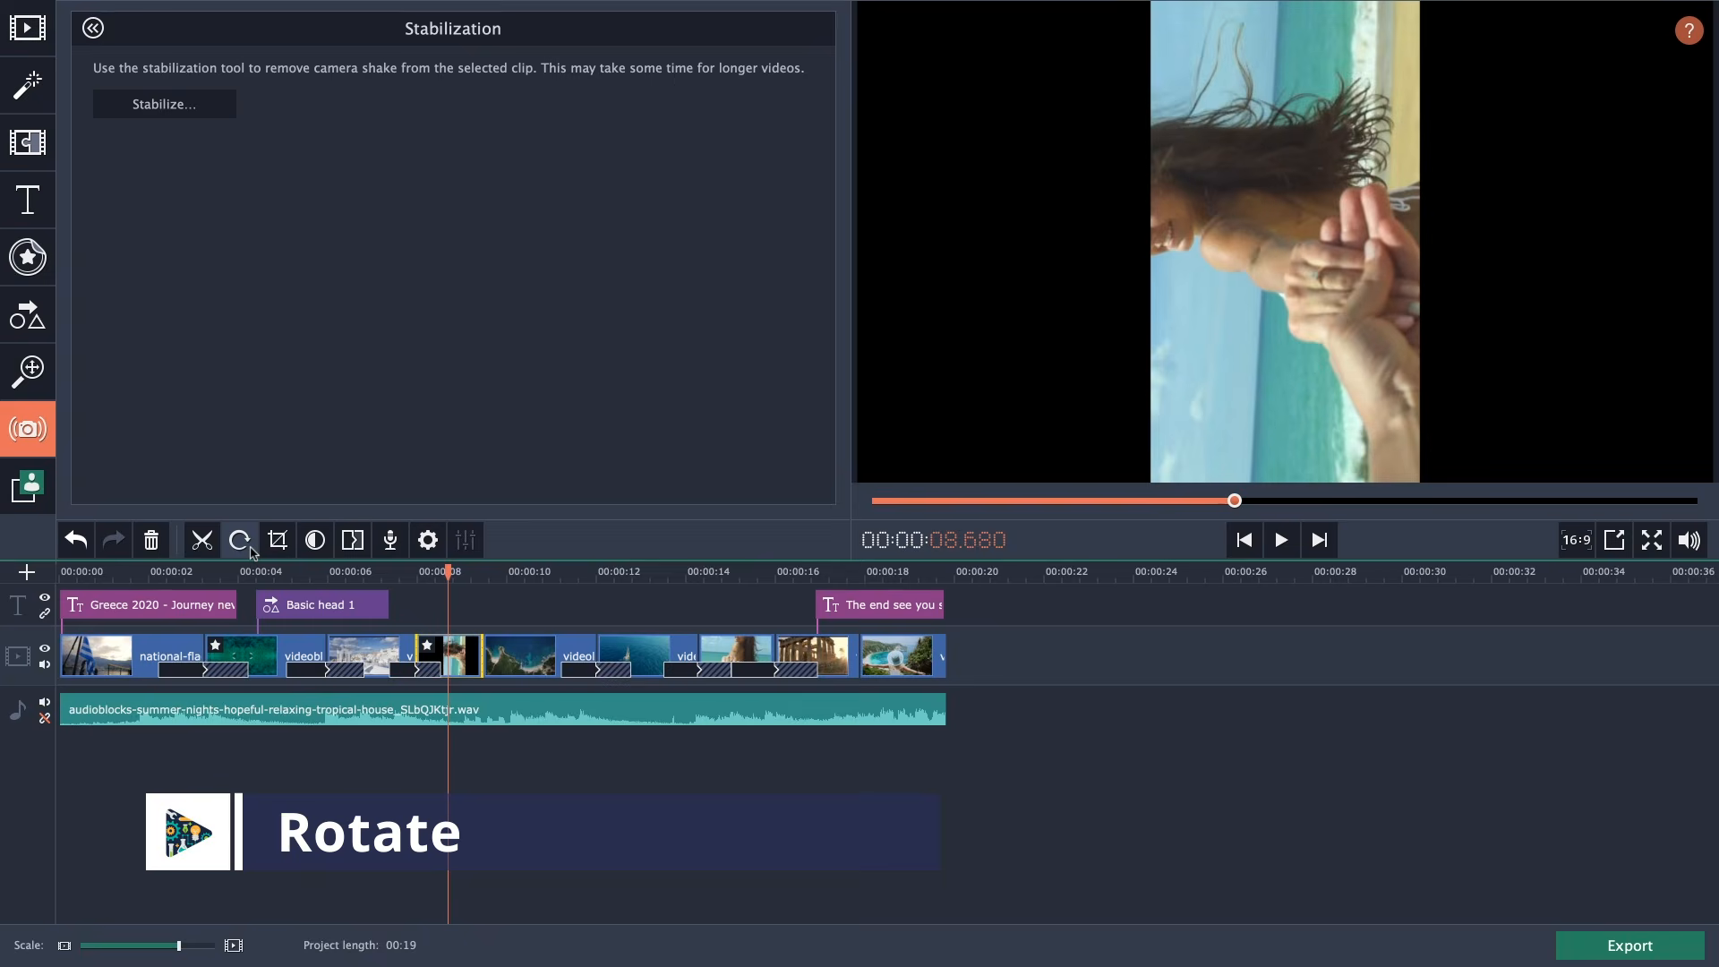
pyautogui.click(250, 548)
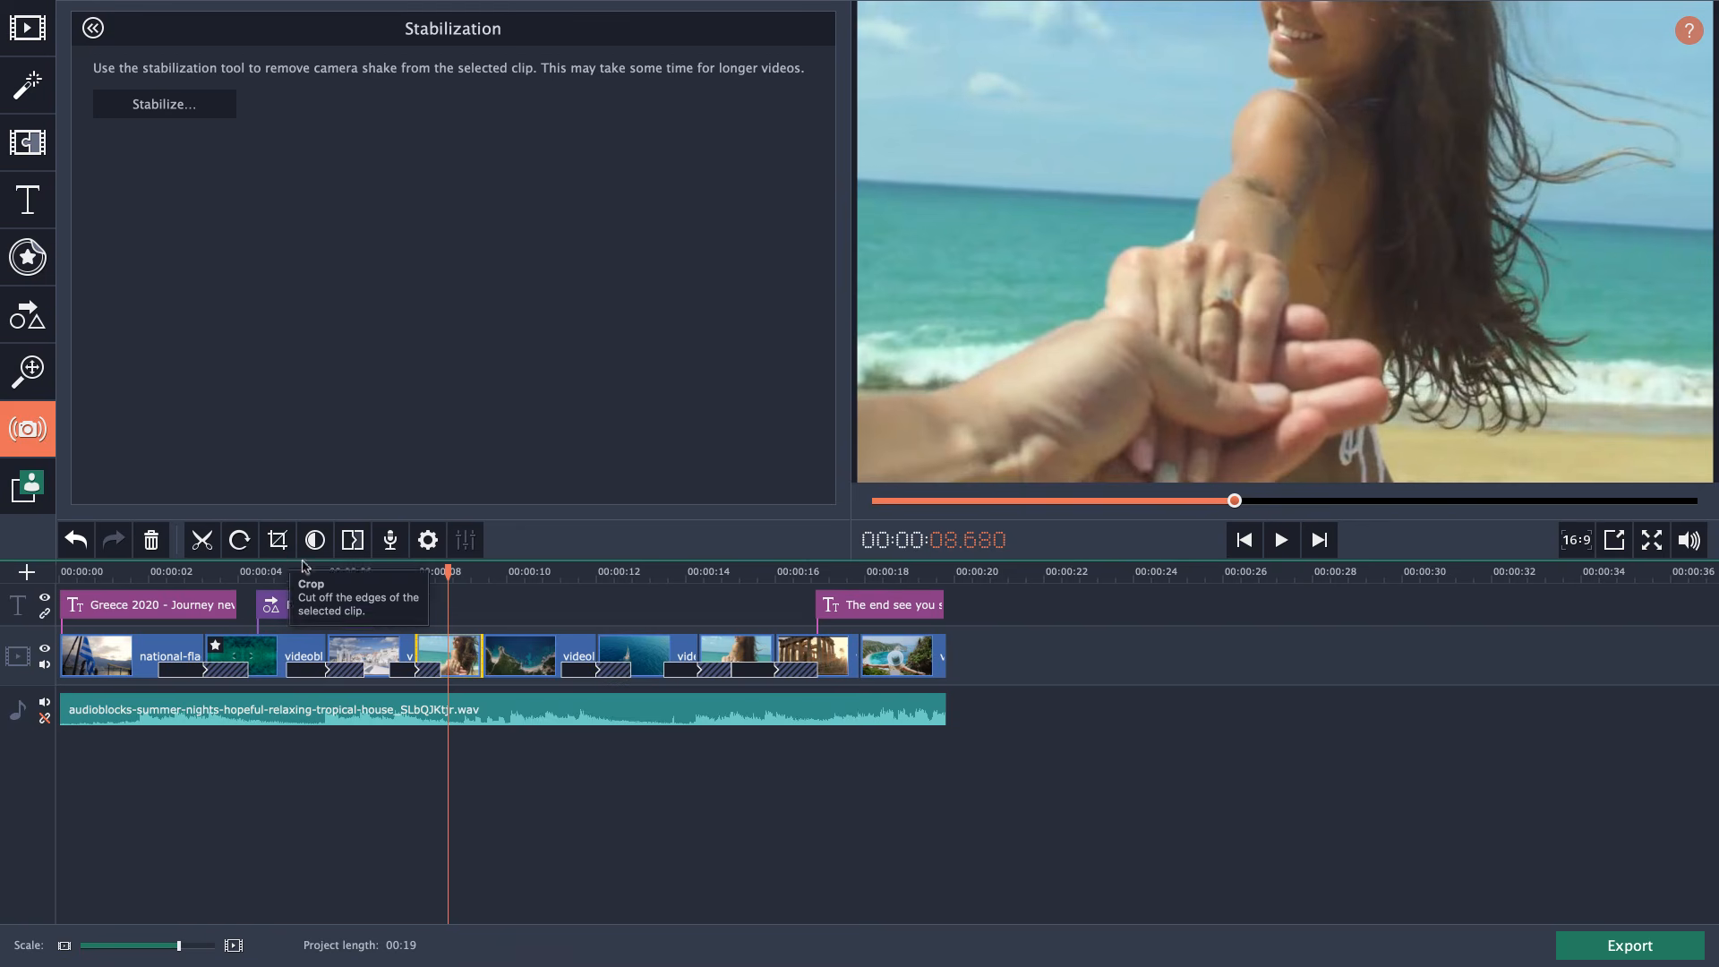
# Crop the sailboat clip with Crop and Rotate, drawing the frame in to about three quarters of the picture's width and height around the boat.
pyautogui.click(523, 570)
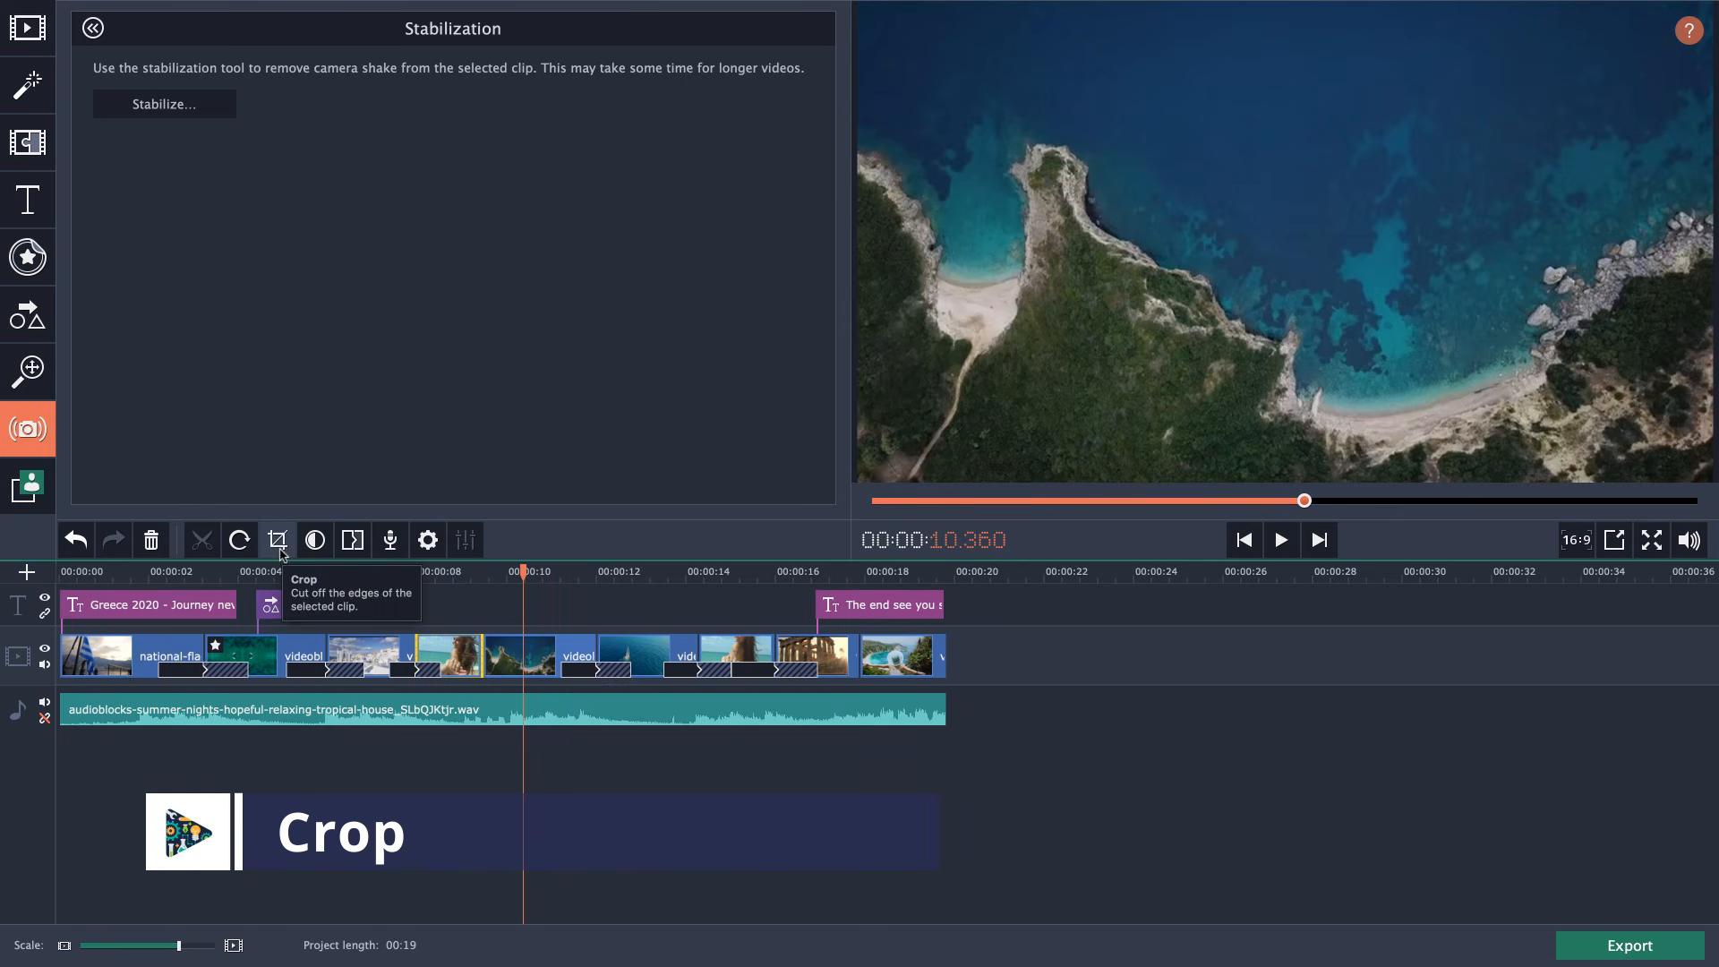
pyautogui.click(641, 653)
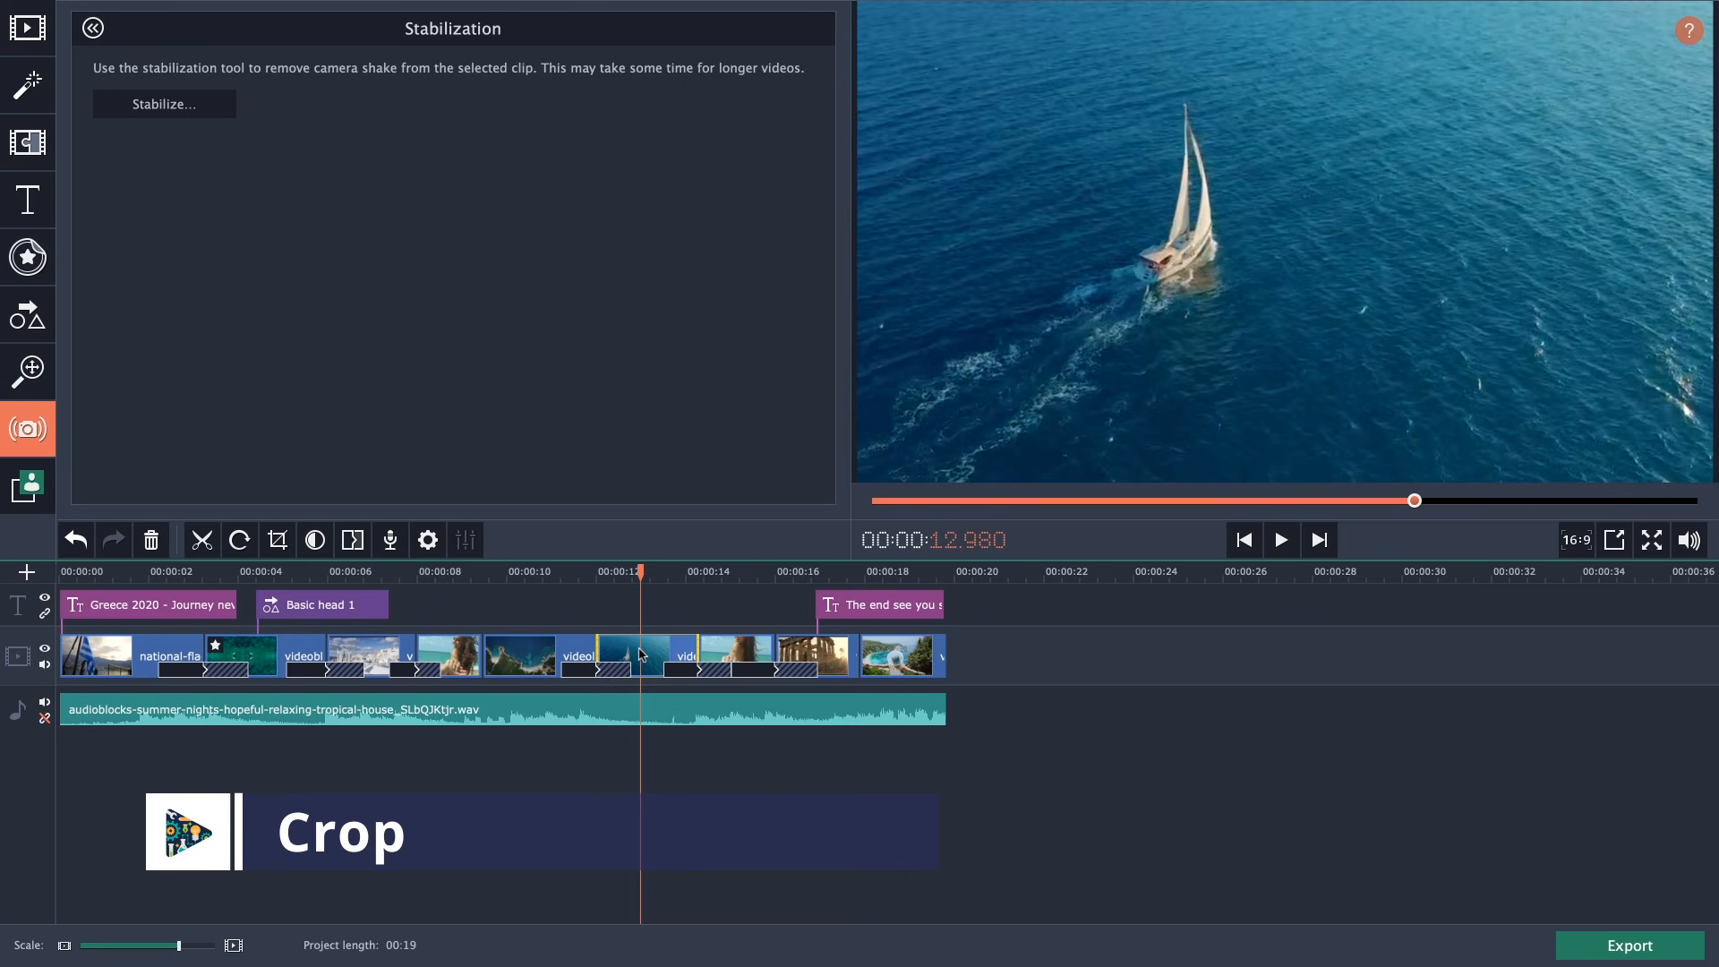
pyautogui.click(278, 541)
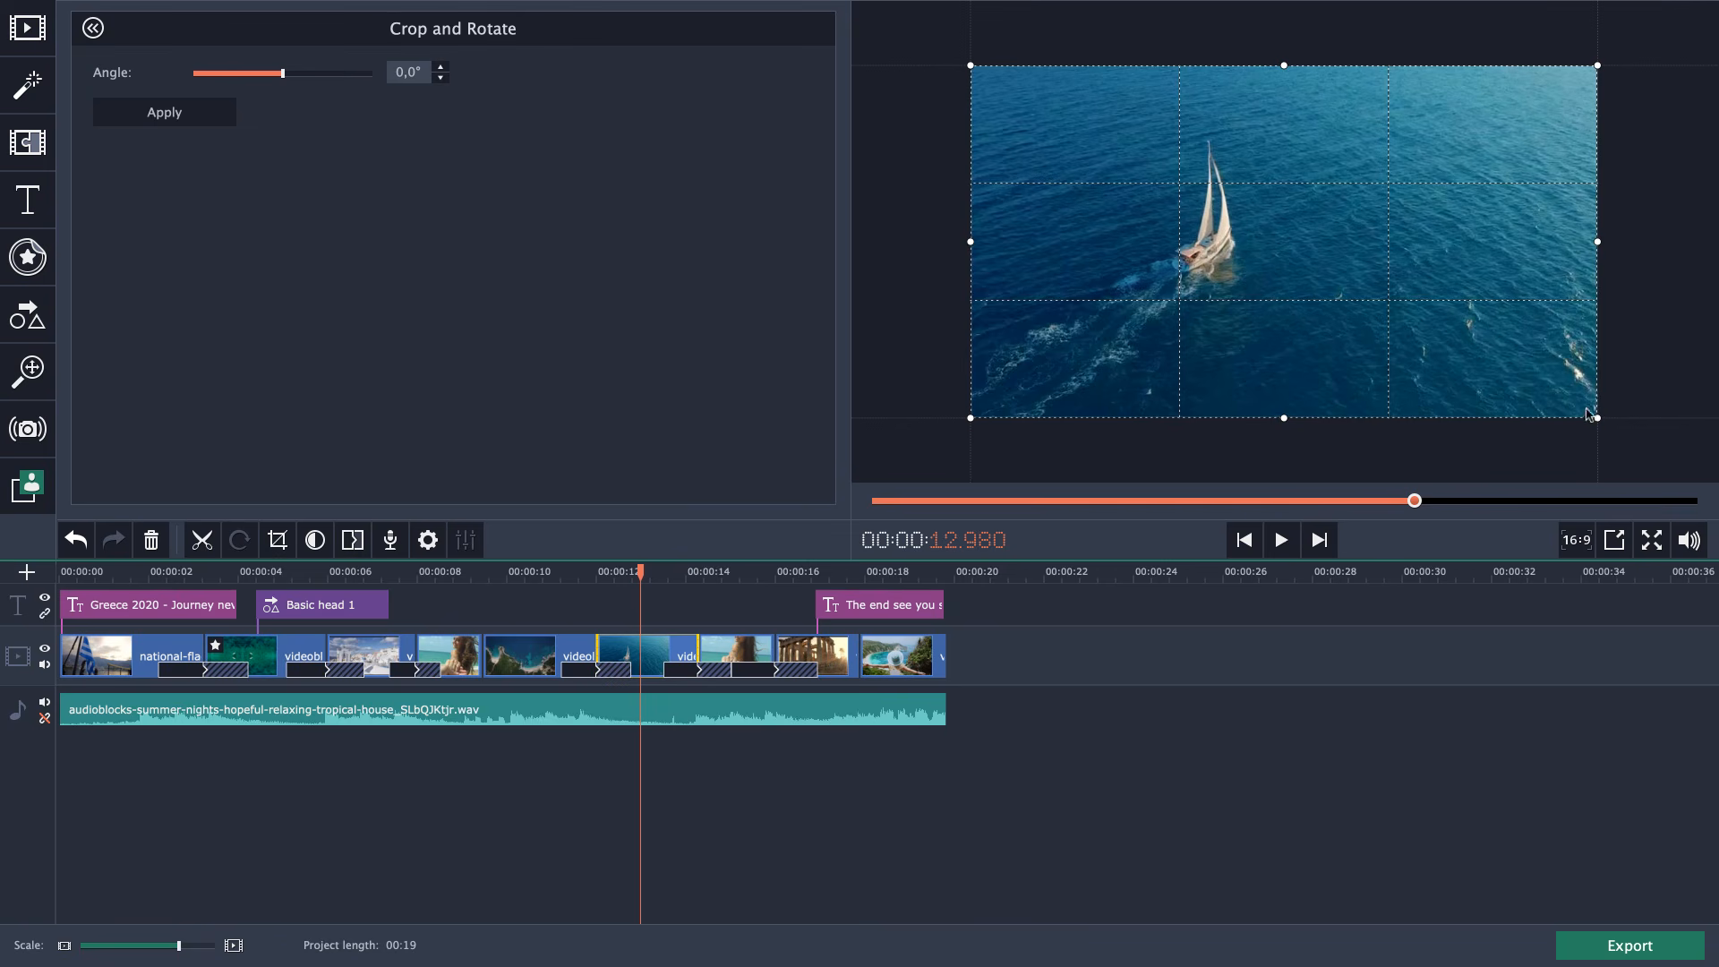
pyautogui.moveTo(1596, 413); pyautogui.dragTo(1455, 338)
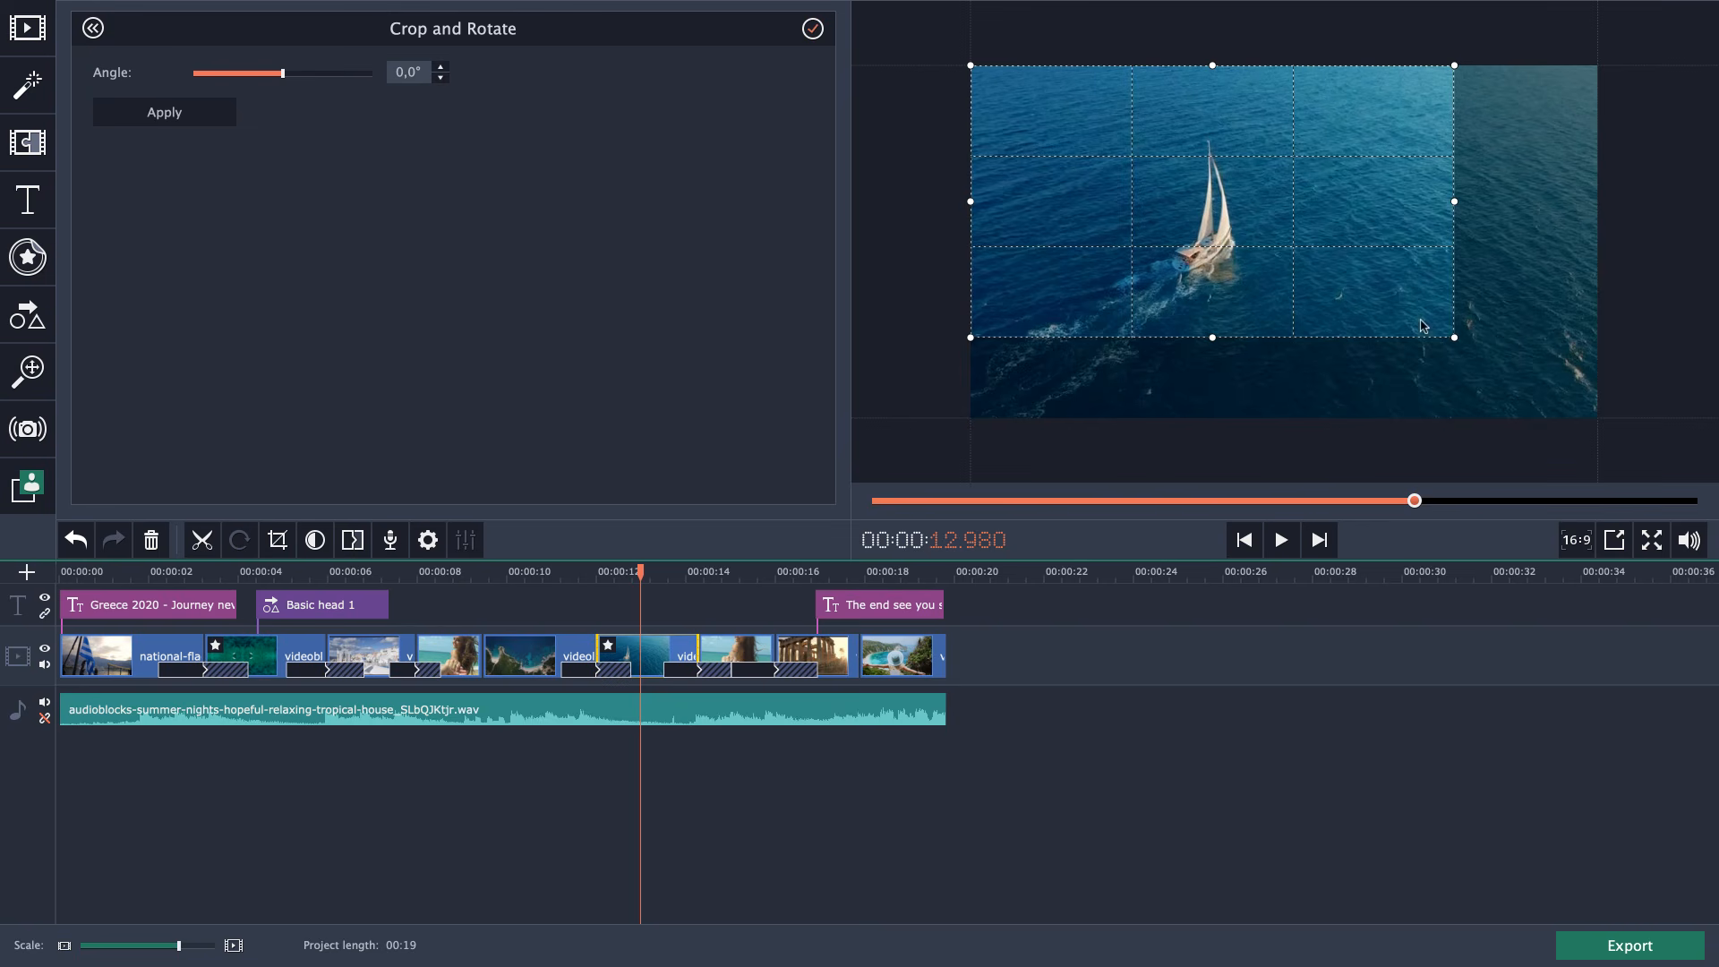
pyautogui.moveTo(1459, 337); pyautogui.dragTo(1445, 330)
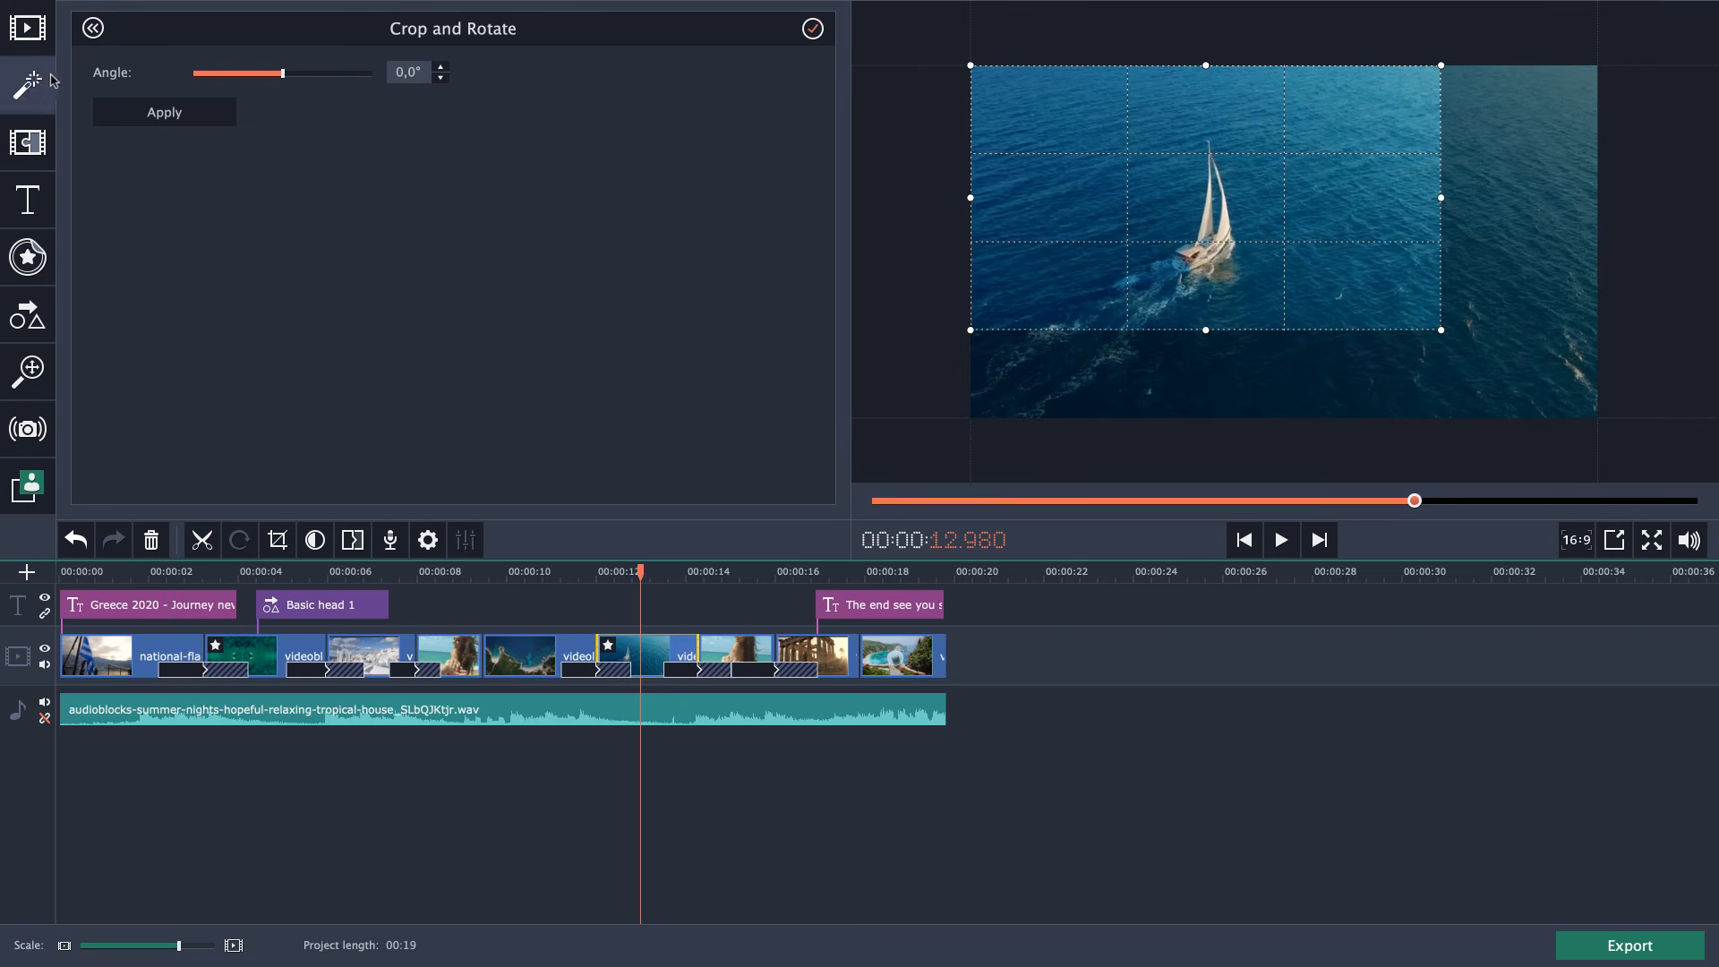
# Rotate the sailboat clip by 13.8°, tighten the crop frame around the boat within the tilted picture, and apply the crop.
pyautogui.moveTo(283, 75); pyautogui.dragTo(312, 79)
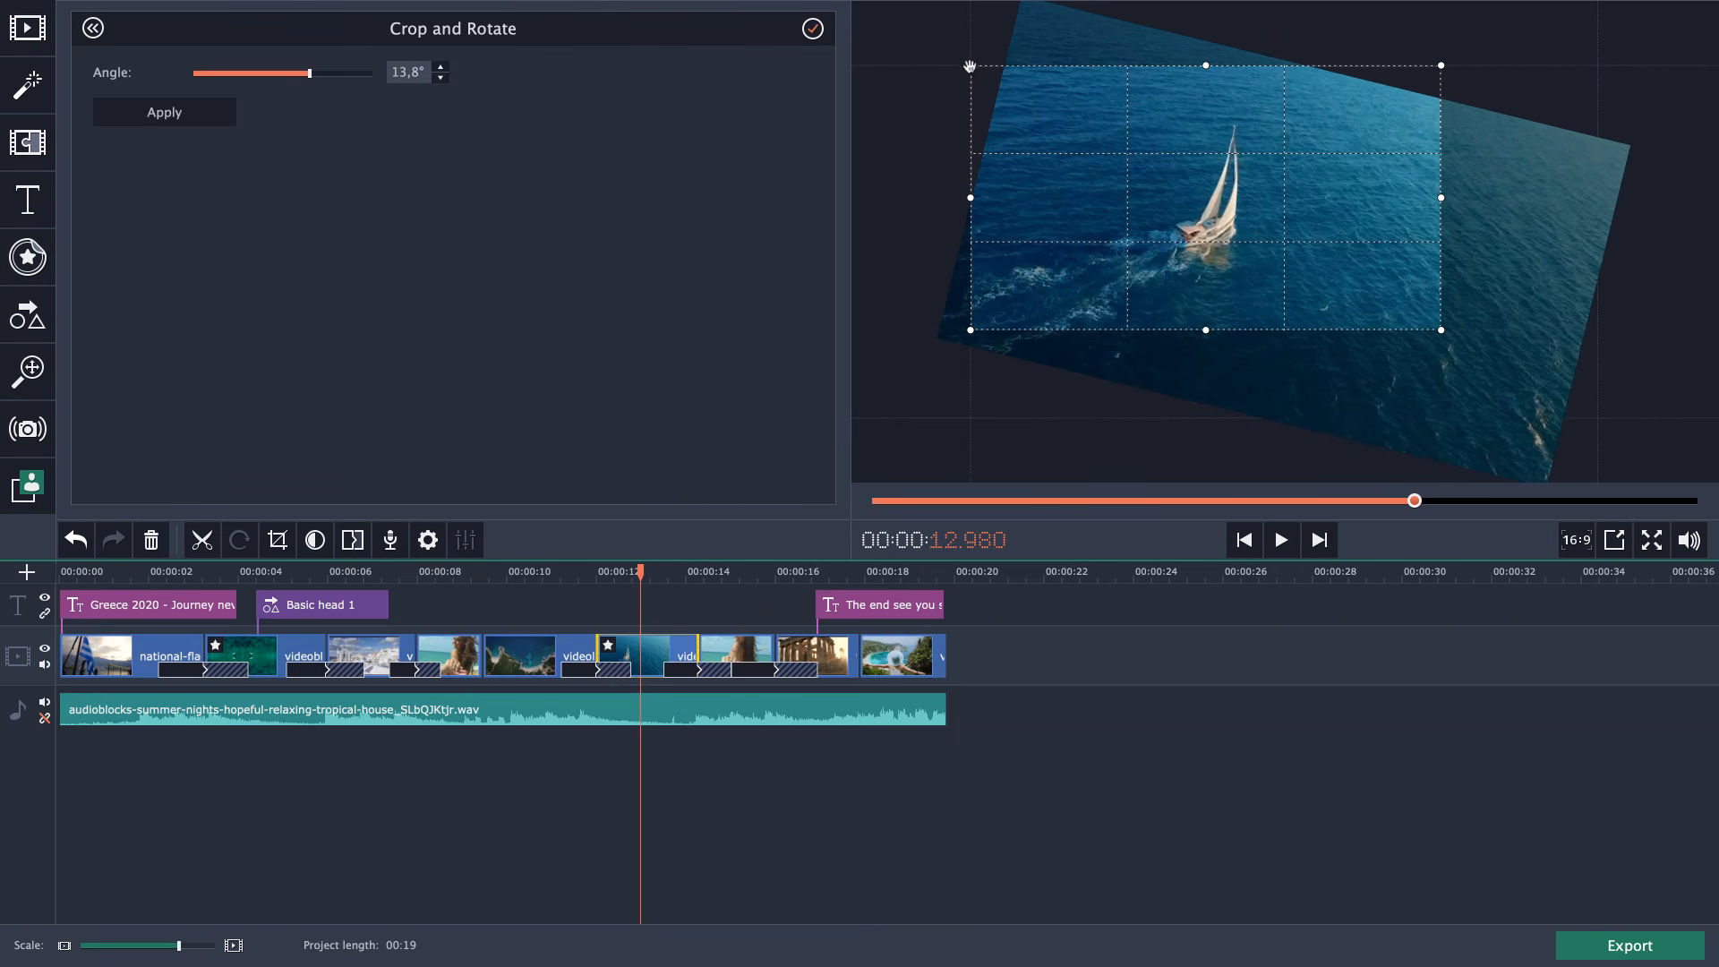
pyautogui.moveTo(969, 65); pyautogui.dragTo(1086, 144)
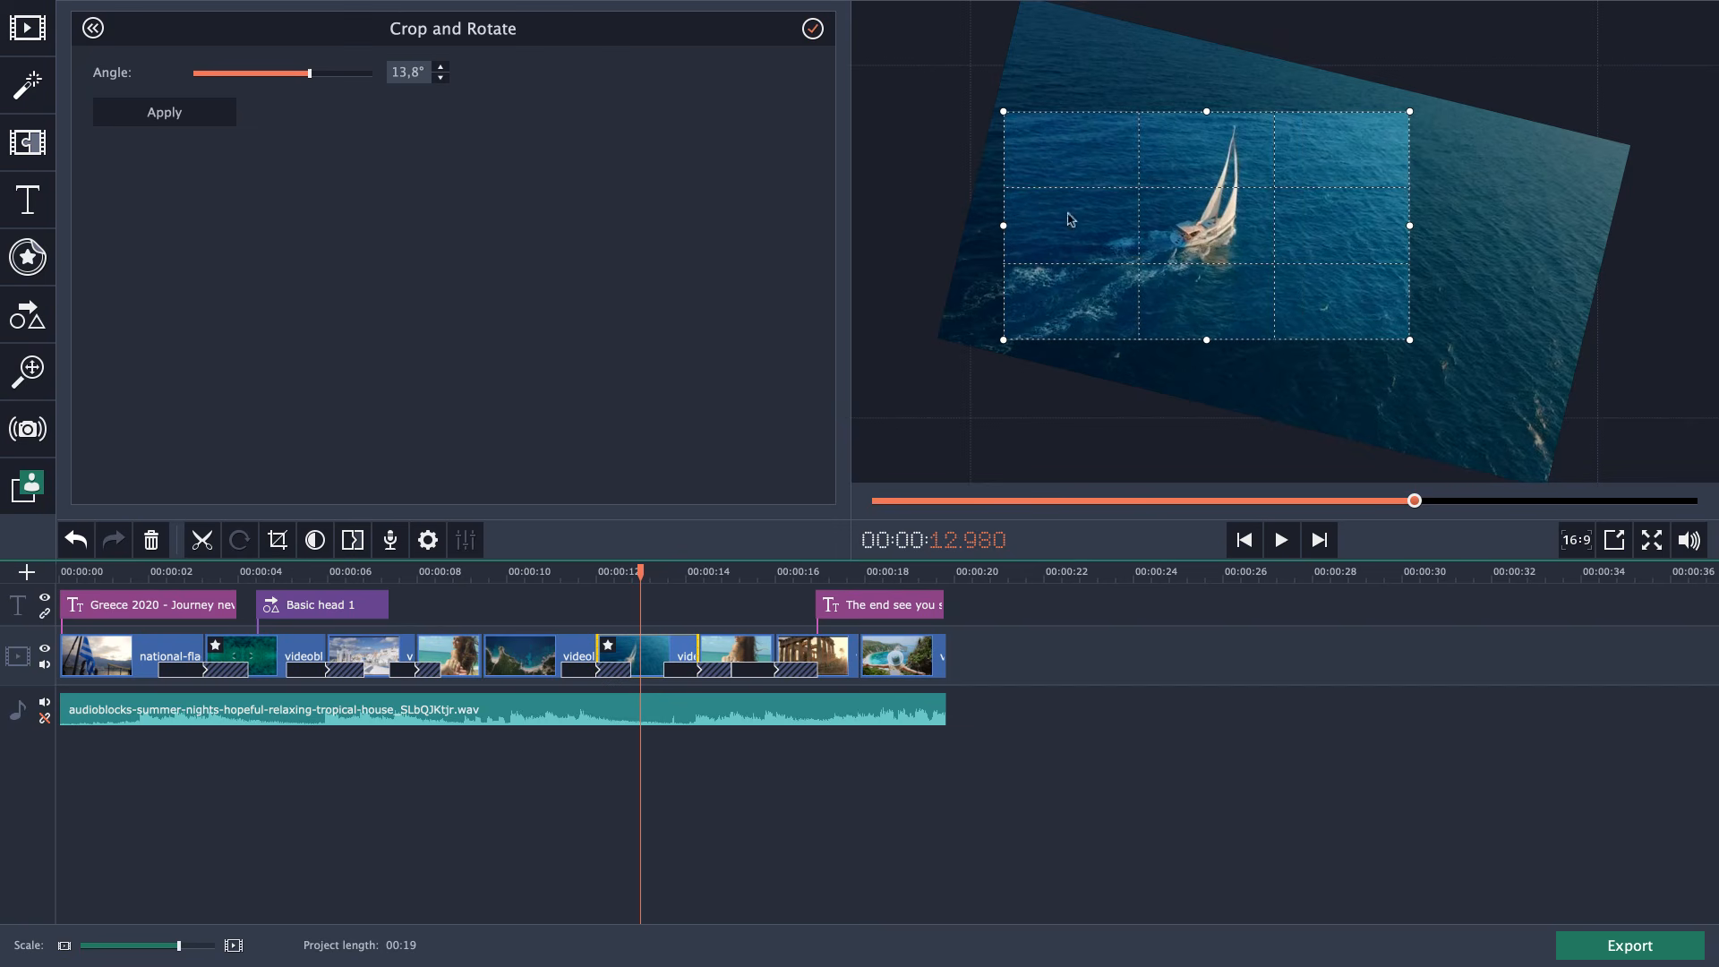
pyautogui.click(151, 119)
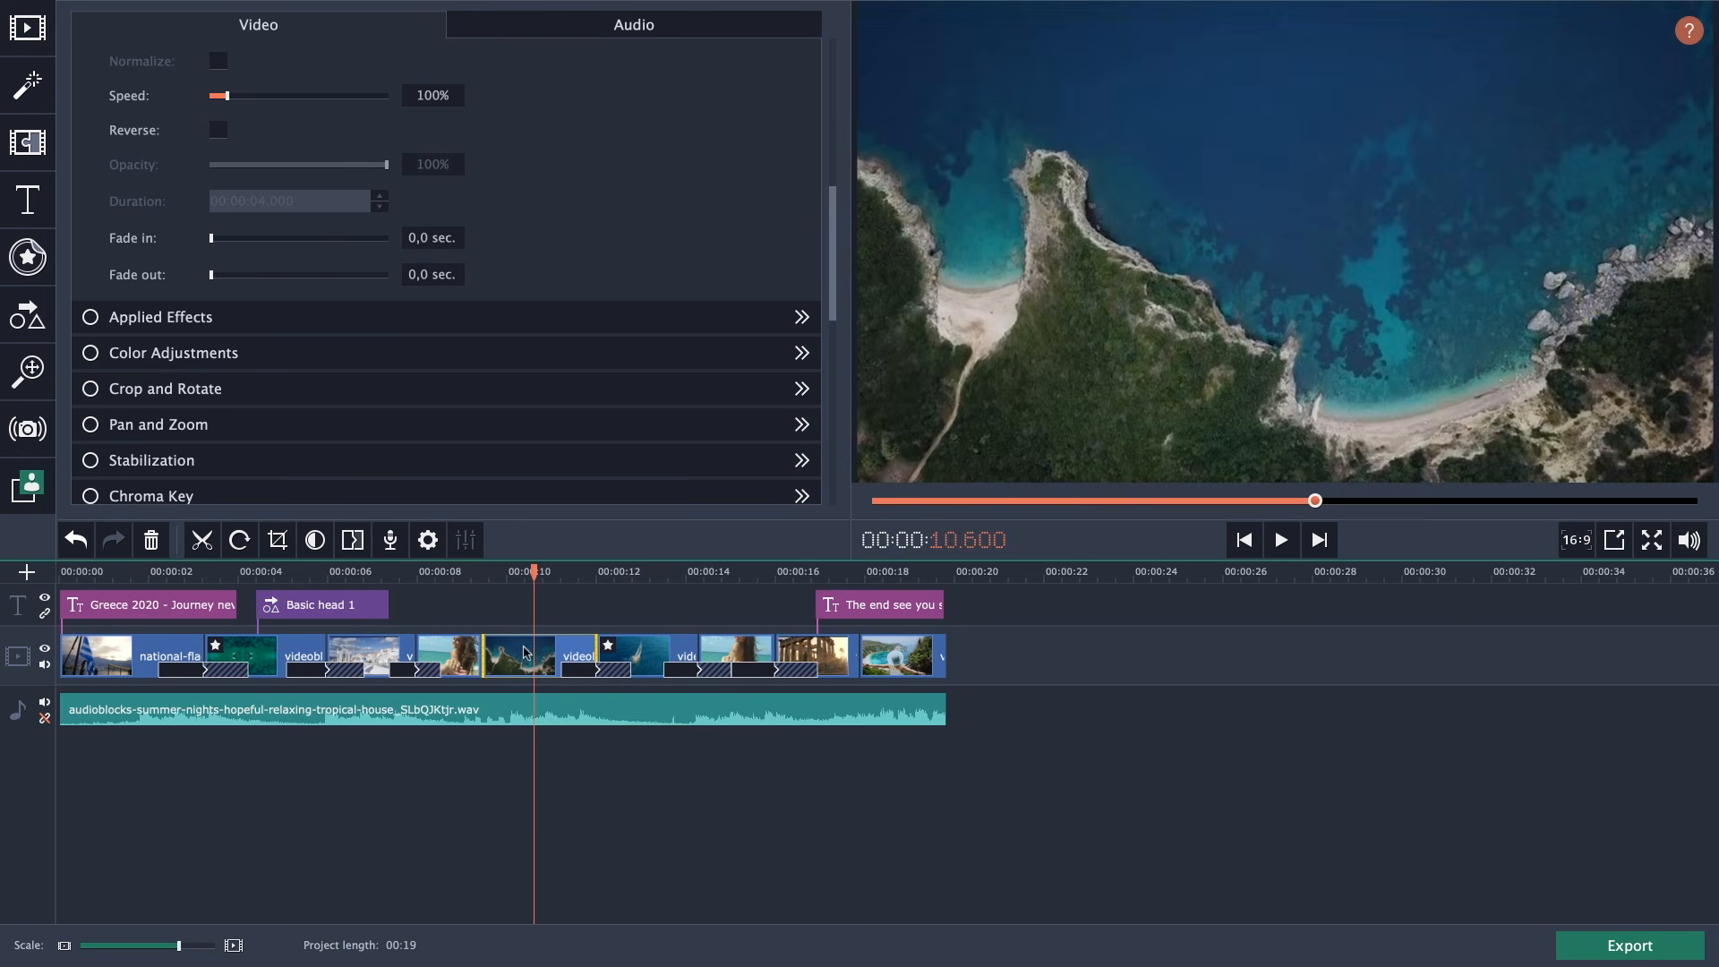
# Try the Auto Contrast color adjustment on the aerial coastline clip and undo it.
pyautogui.click(315, 545)
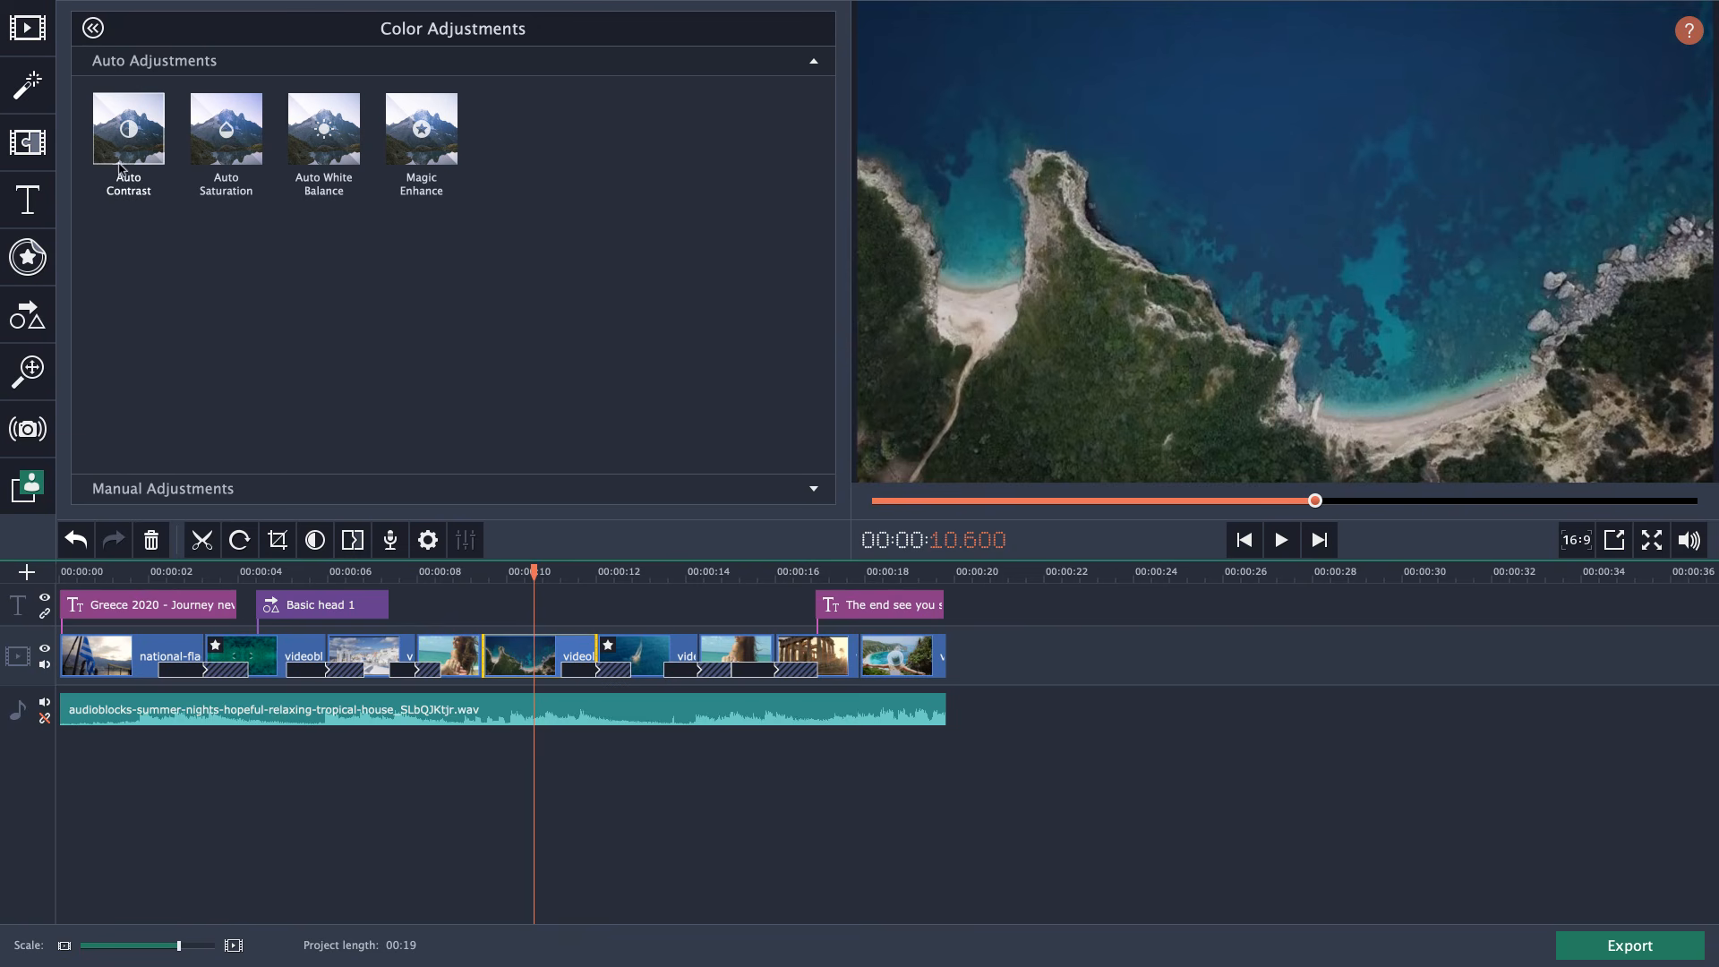
pyautogui.moveTo(124, 157); pyautogui.dragTo(524, 645)
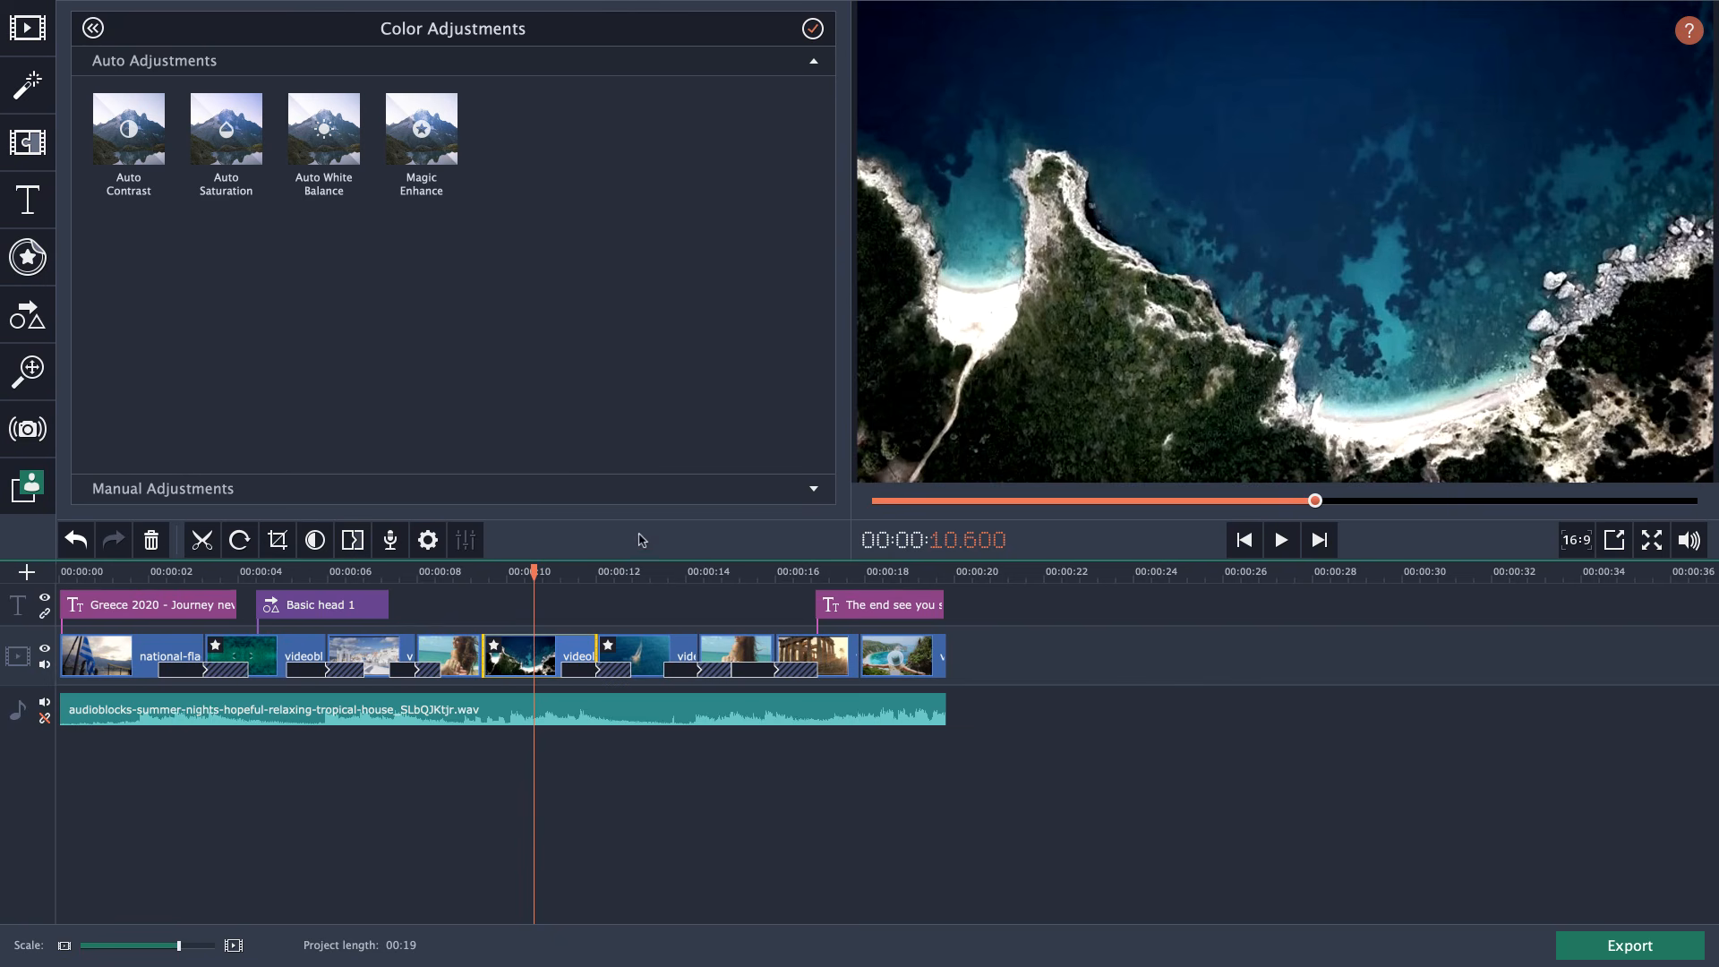
pyautogui.click(76, 540)
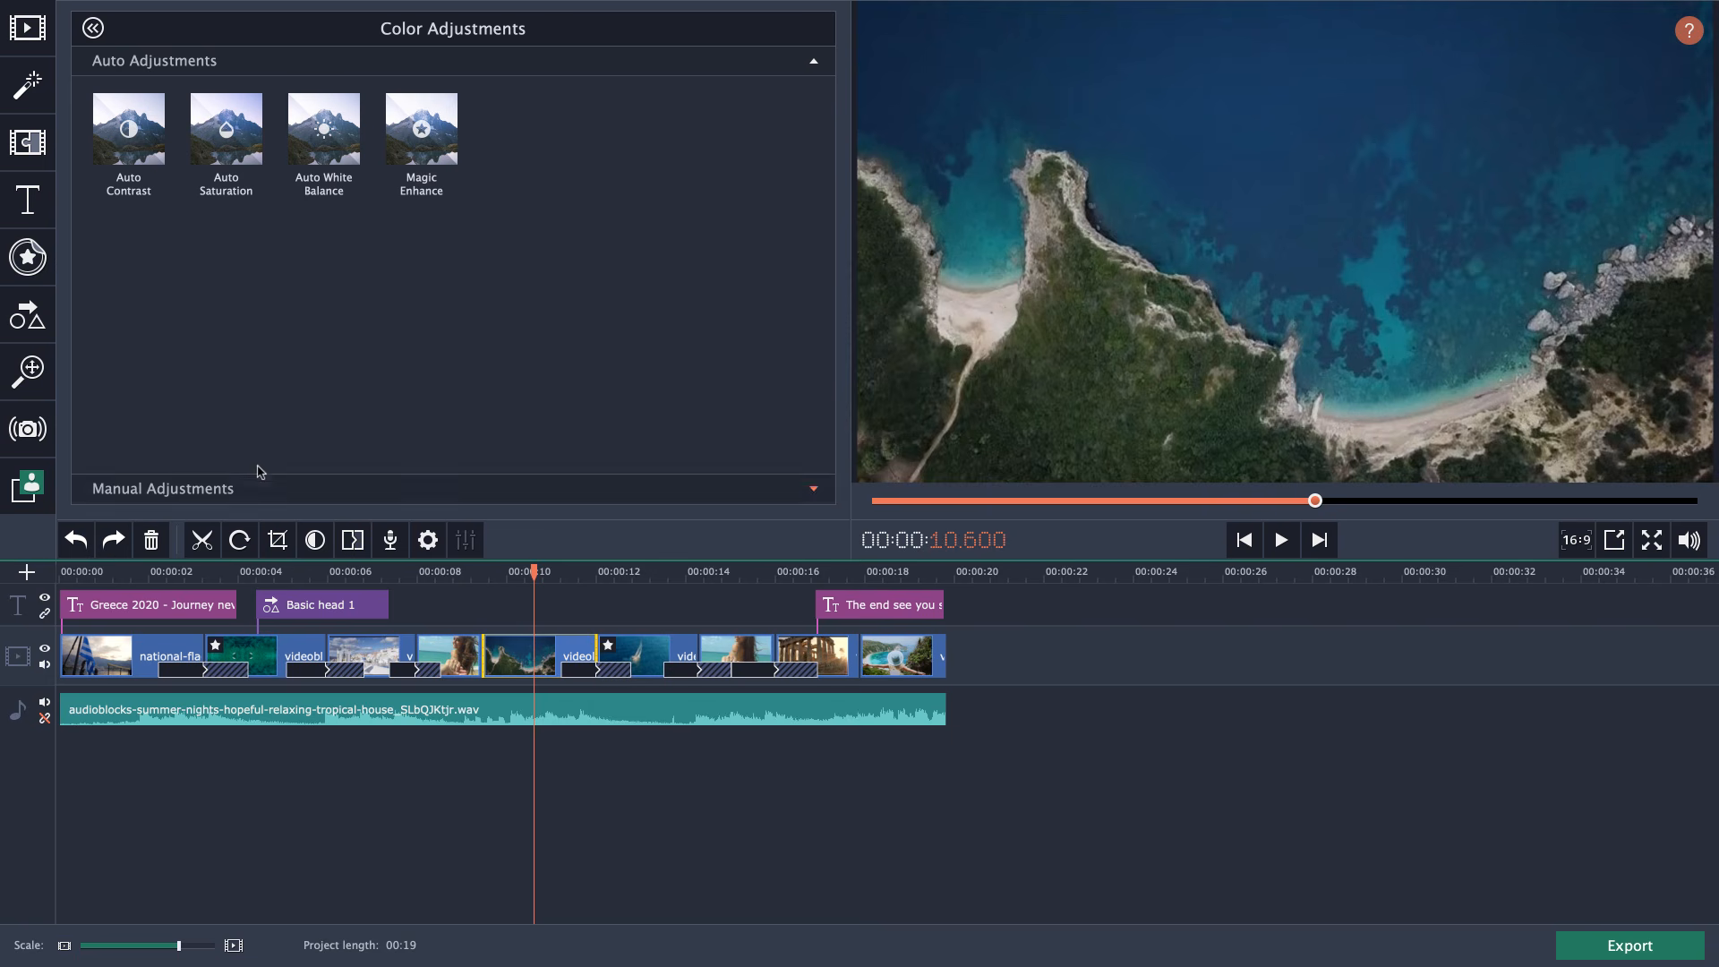
# Adjust the aerial coastline clip's colors manually with saturation at 1.87 and shadows at -22.
pyautogui.click(222, 489)
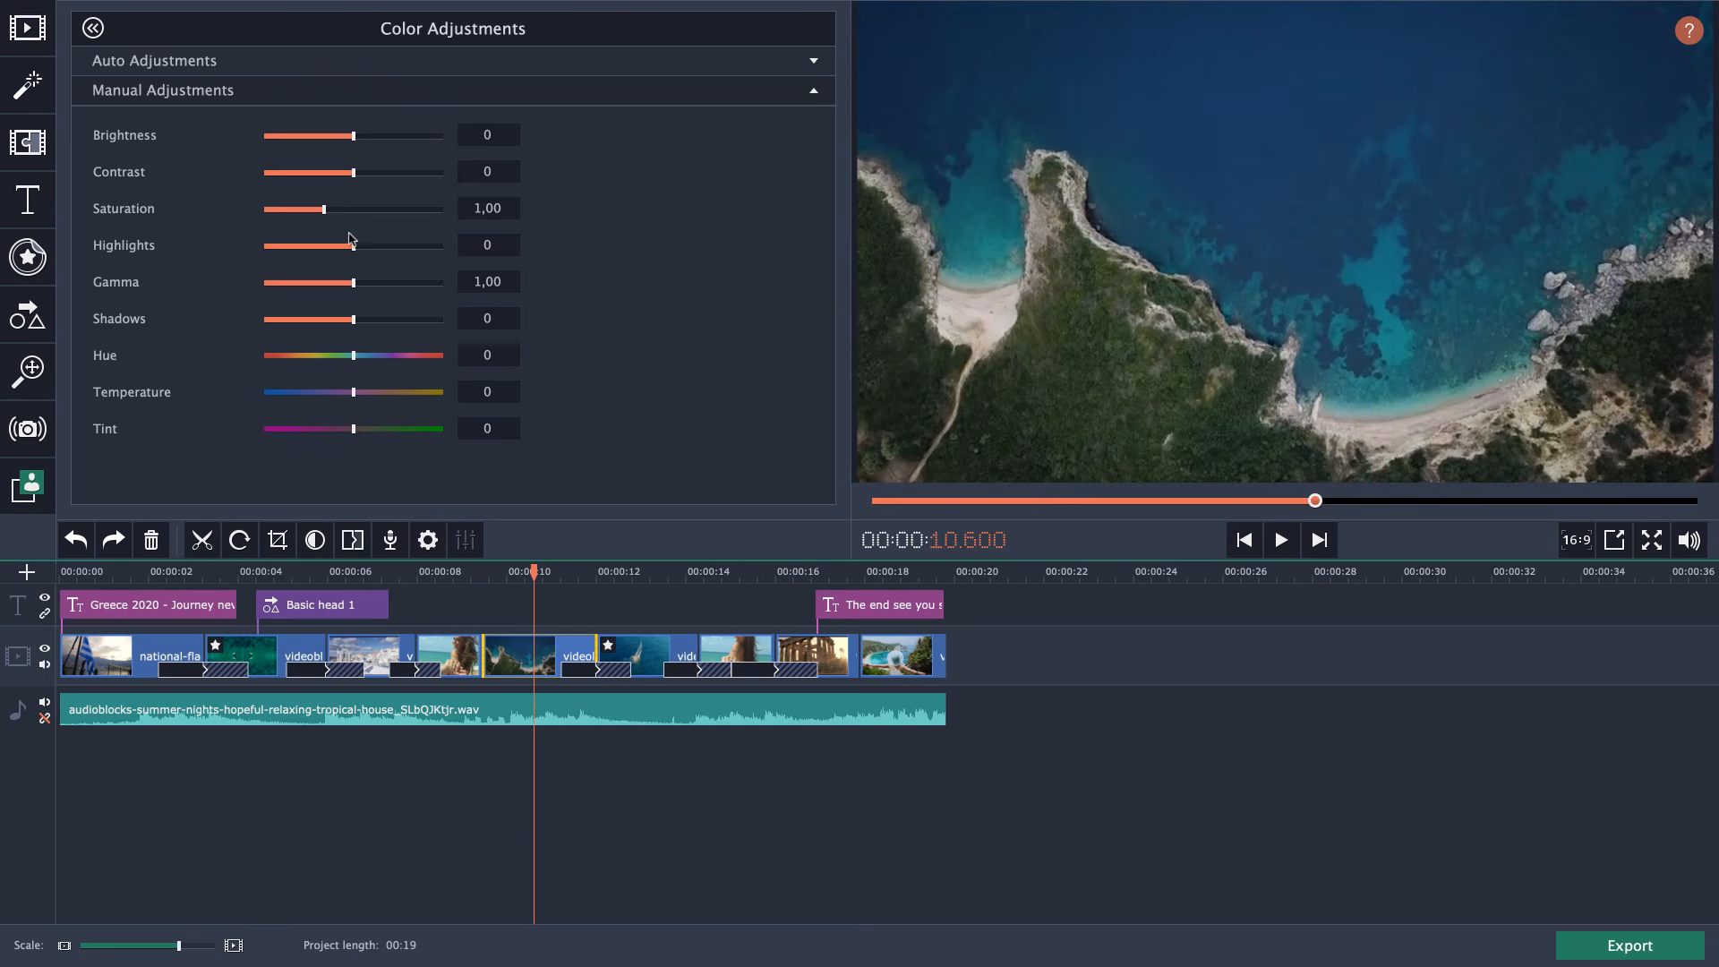
pyautogui.moveTo(327, 212); pyautogui.dragTo(365, 215)
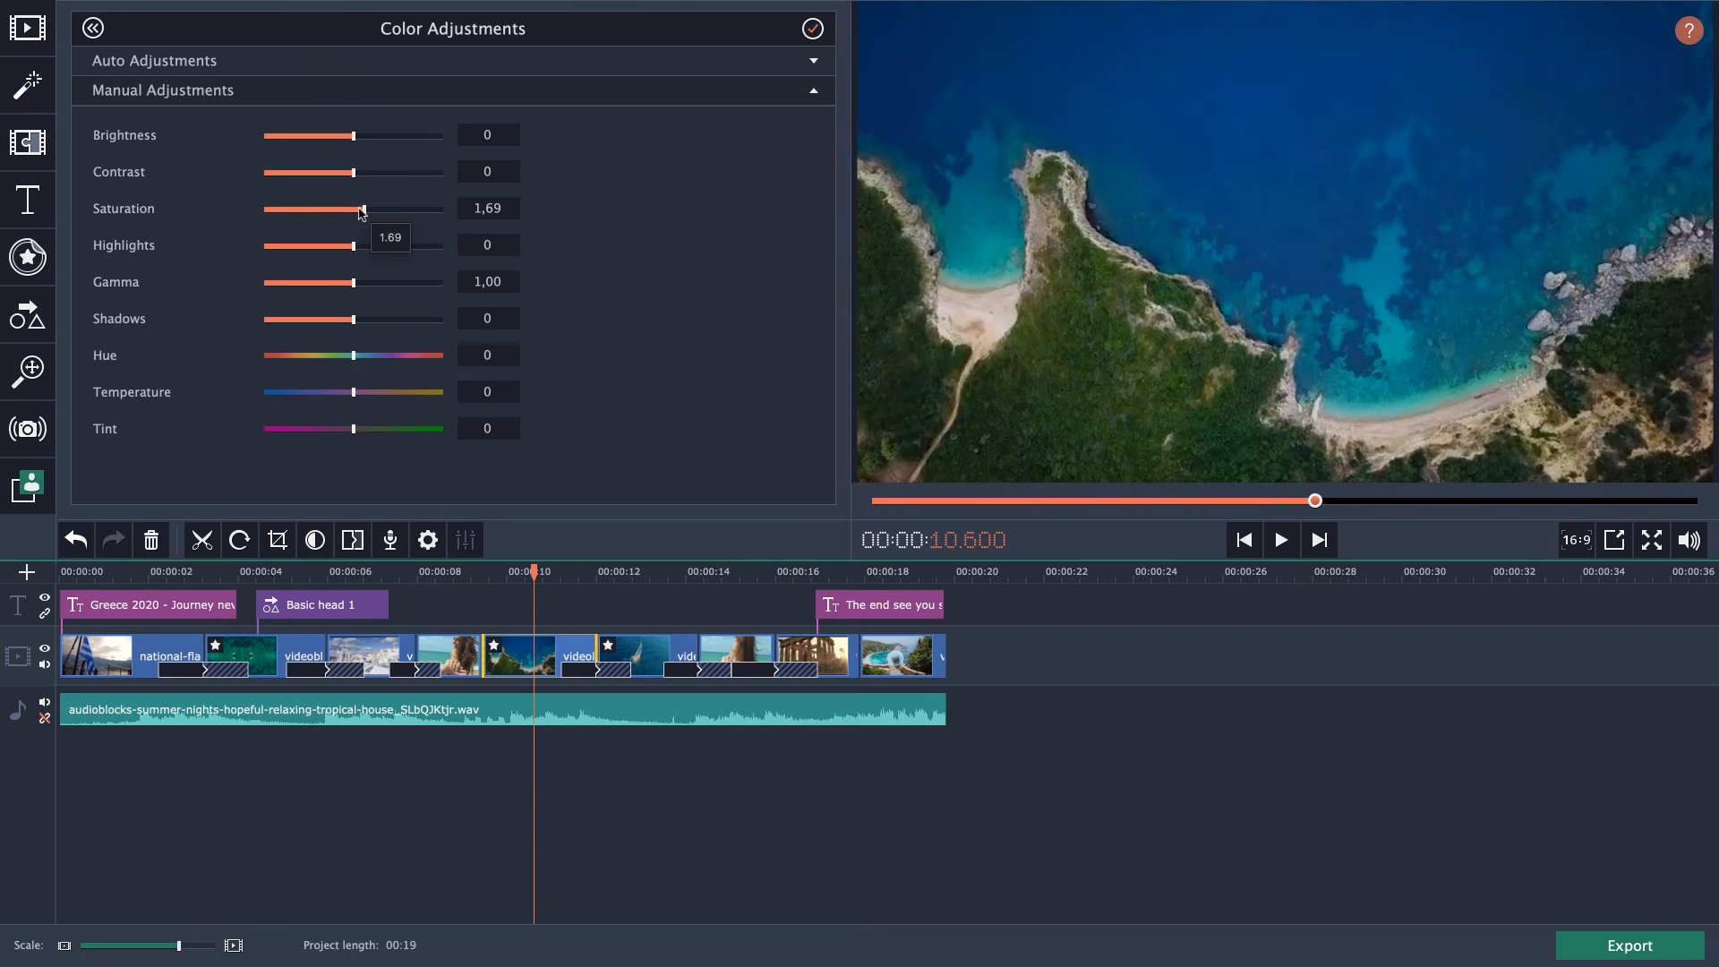
pyautogui.moveTo(365, 215)
pyautogui.mouseDown()
pyautogui.moveTo(329, 213)
pyautogui.moveTo(373, 213)
pyautogui.mouseUp()
pyautogui.moveTo(358, 321); pyautogui.dragTo(413, 324)
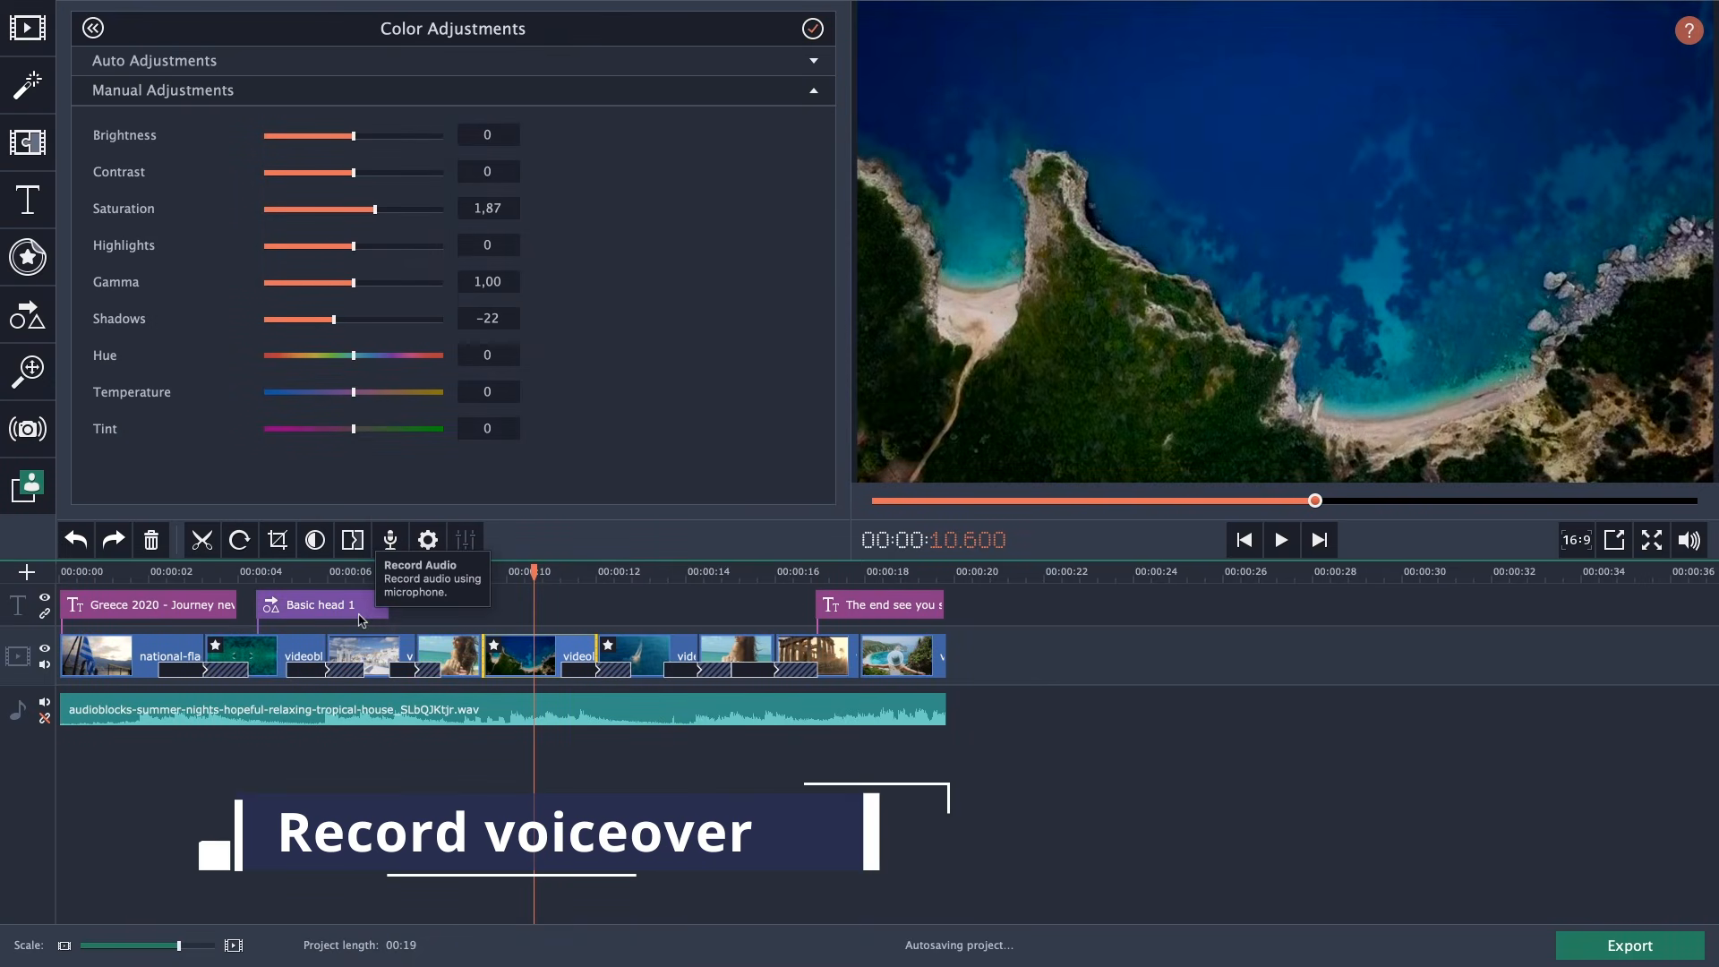
# Prepare an audio recording at 00:00:03.920 with the Yeti Stereo Microphone as the audio device.
pyautogui.click(248, 573)
pyautogui.moveTo(248, 572); pyautogui.dragTo(239, 573)
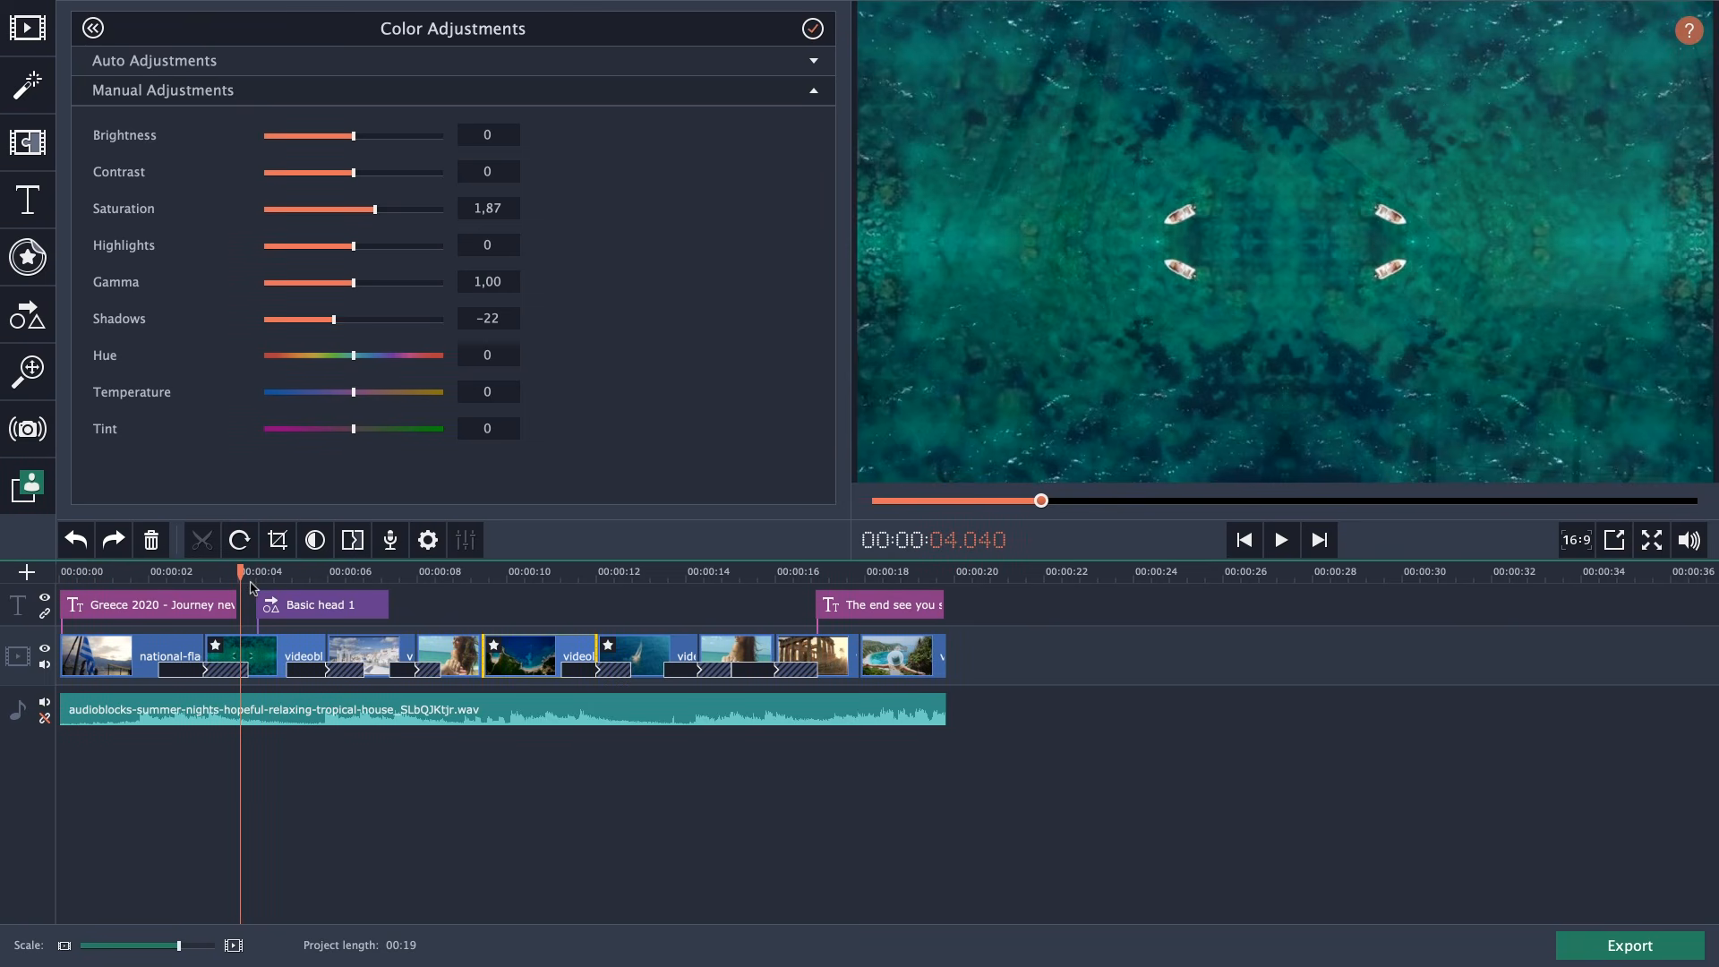
pyautogui.moveTo(242, 573); pyautogui.dragTo(236, 576)
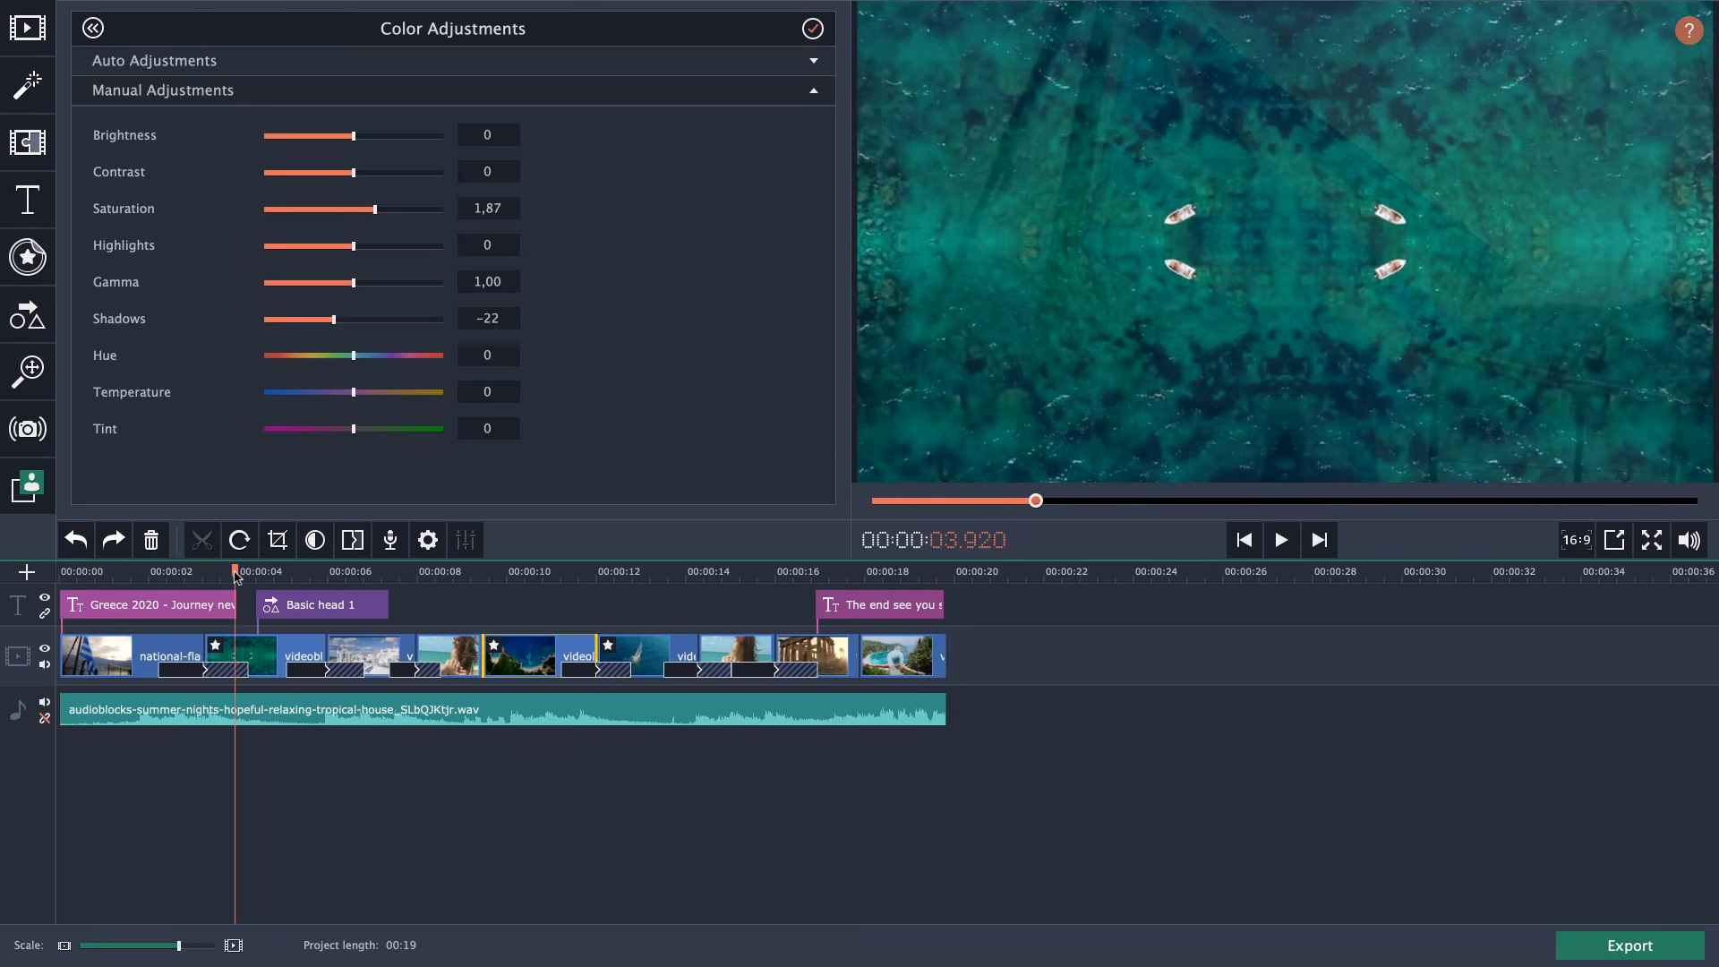
pyautogui.click(389, 541)
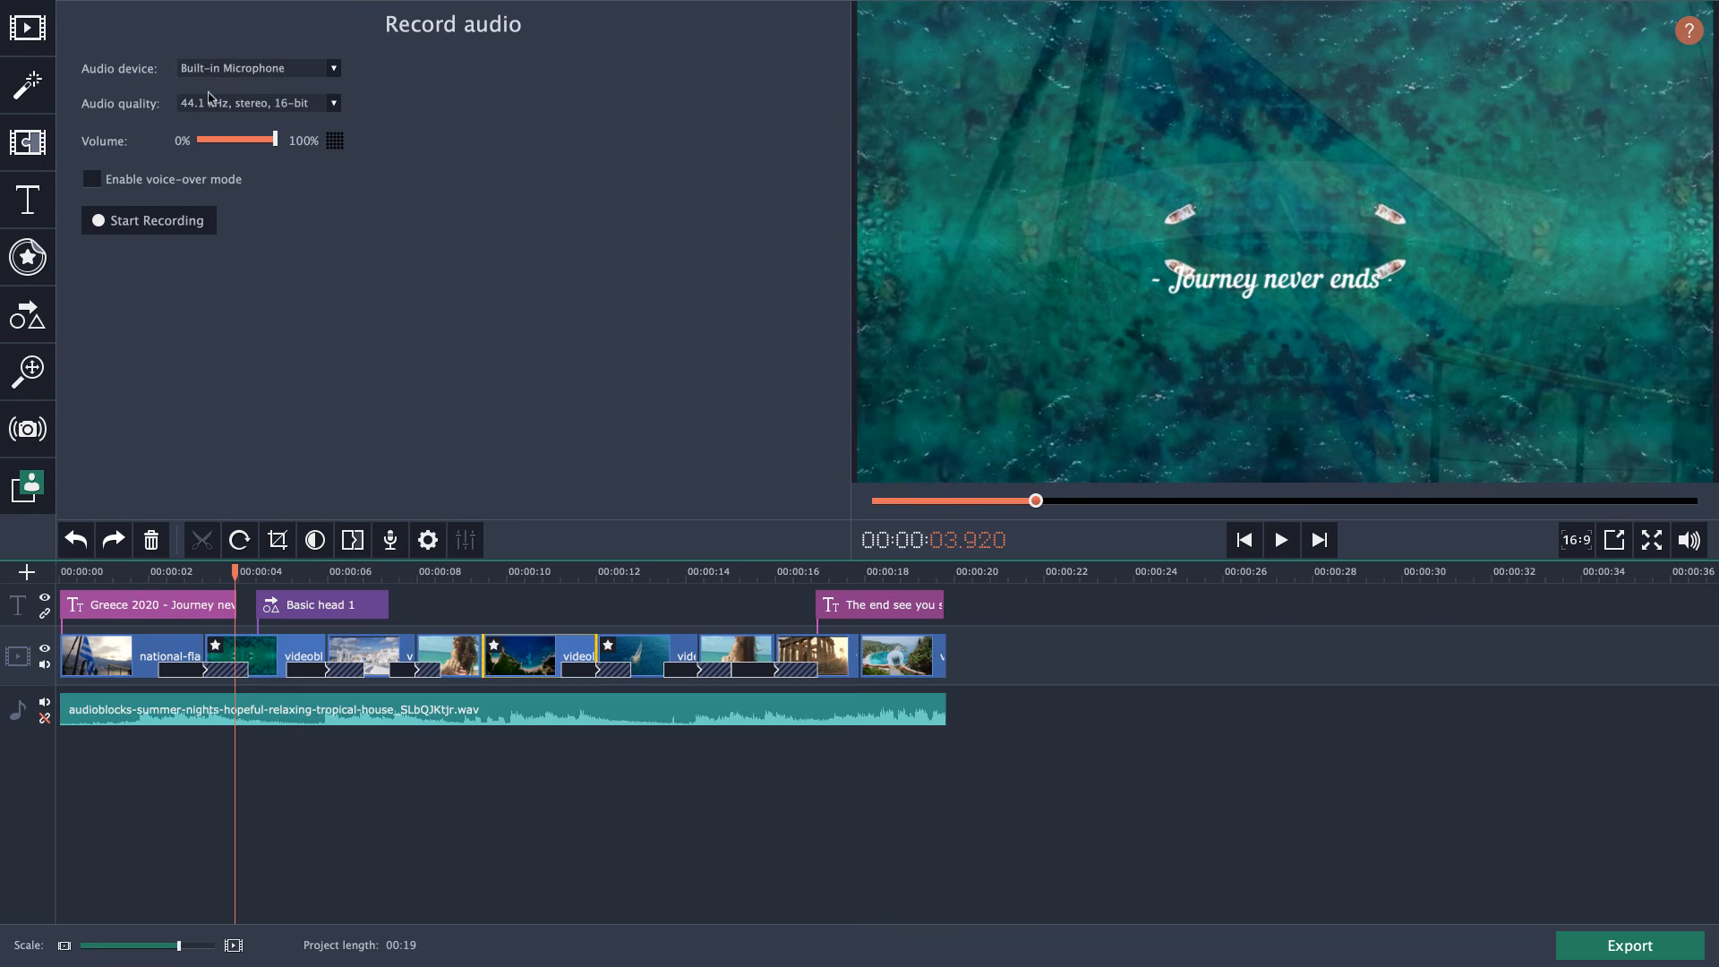
pyautogui.click(247, 72)
pyautogui.click(249, 85)
pyautogui.click(222, 69)
pyautogui.click(252, 81)
# Record a voiceover about 6 seconds long above the music, and delete the recorded clip from the audio track.
pyautogui.click(172, 222)
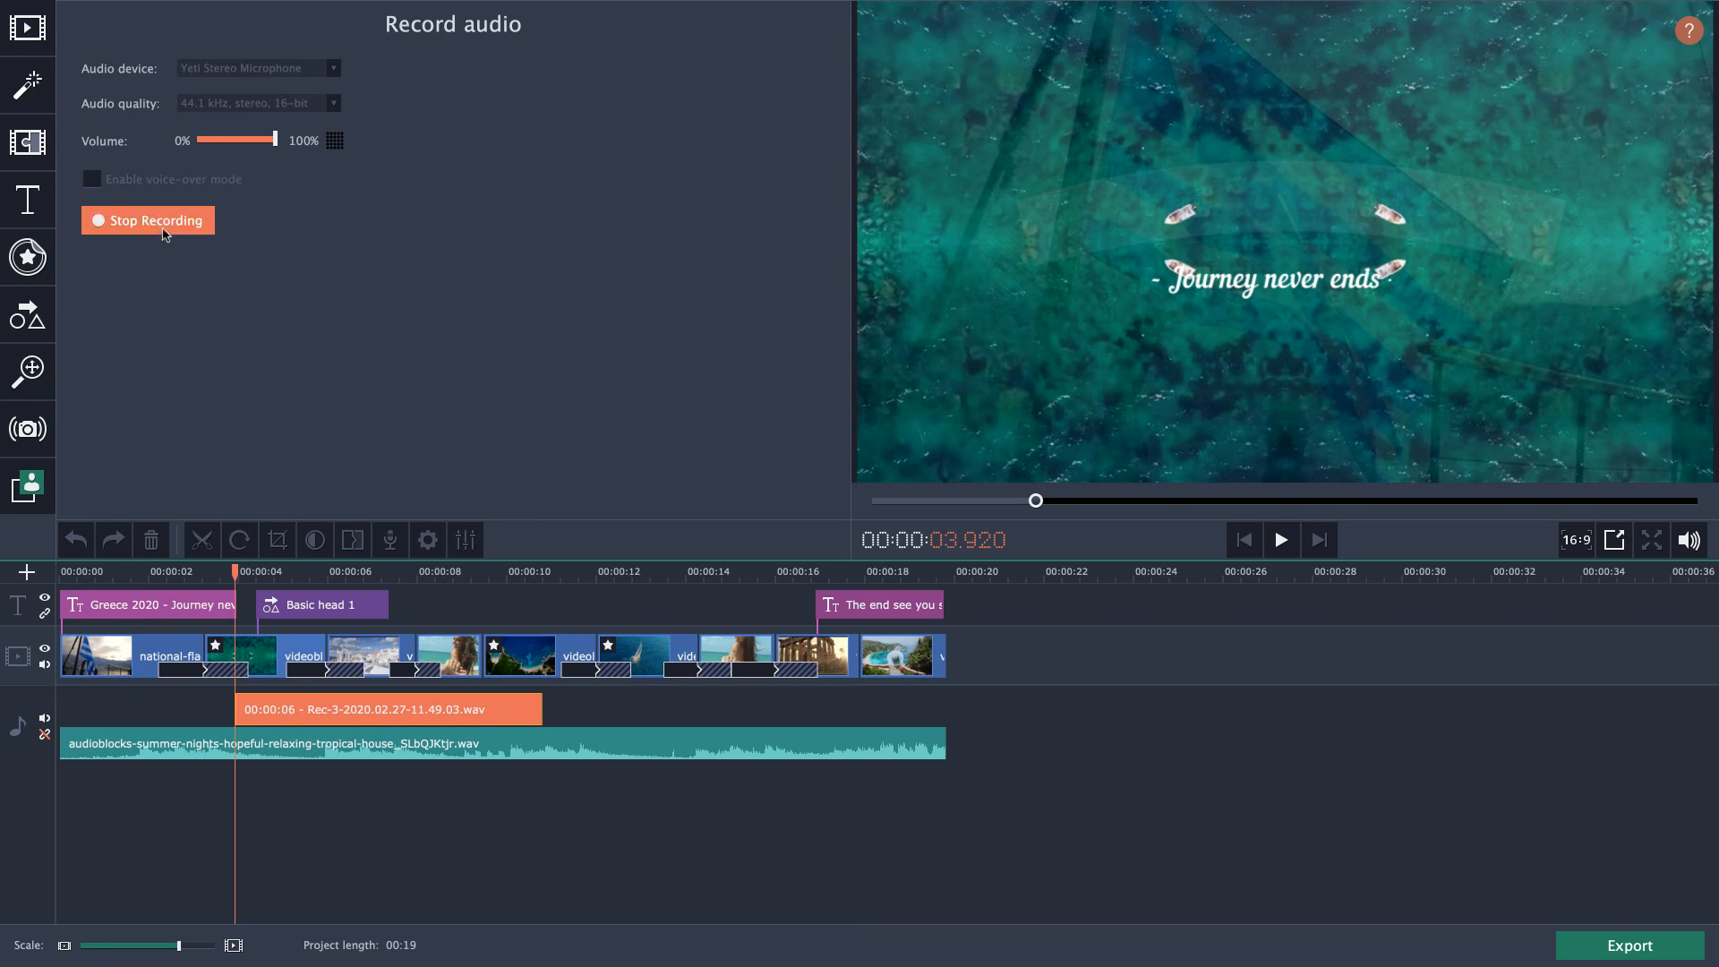
pyautogui.click(148, 220)
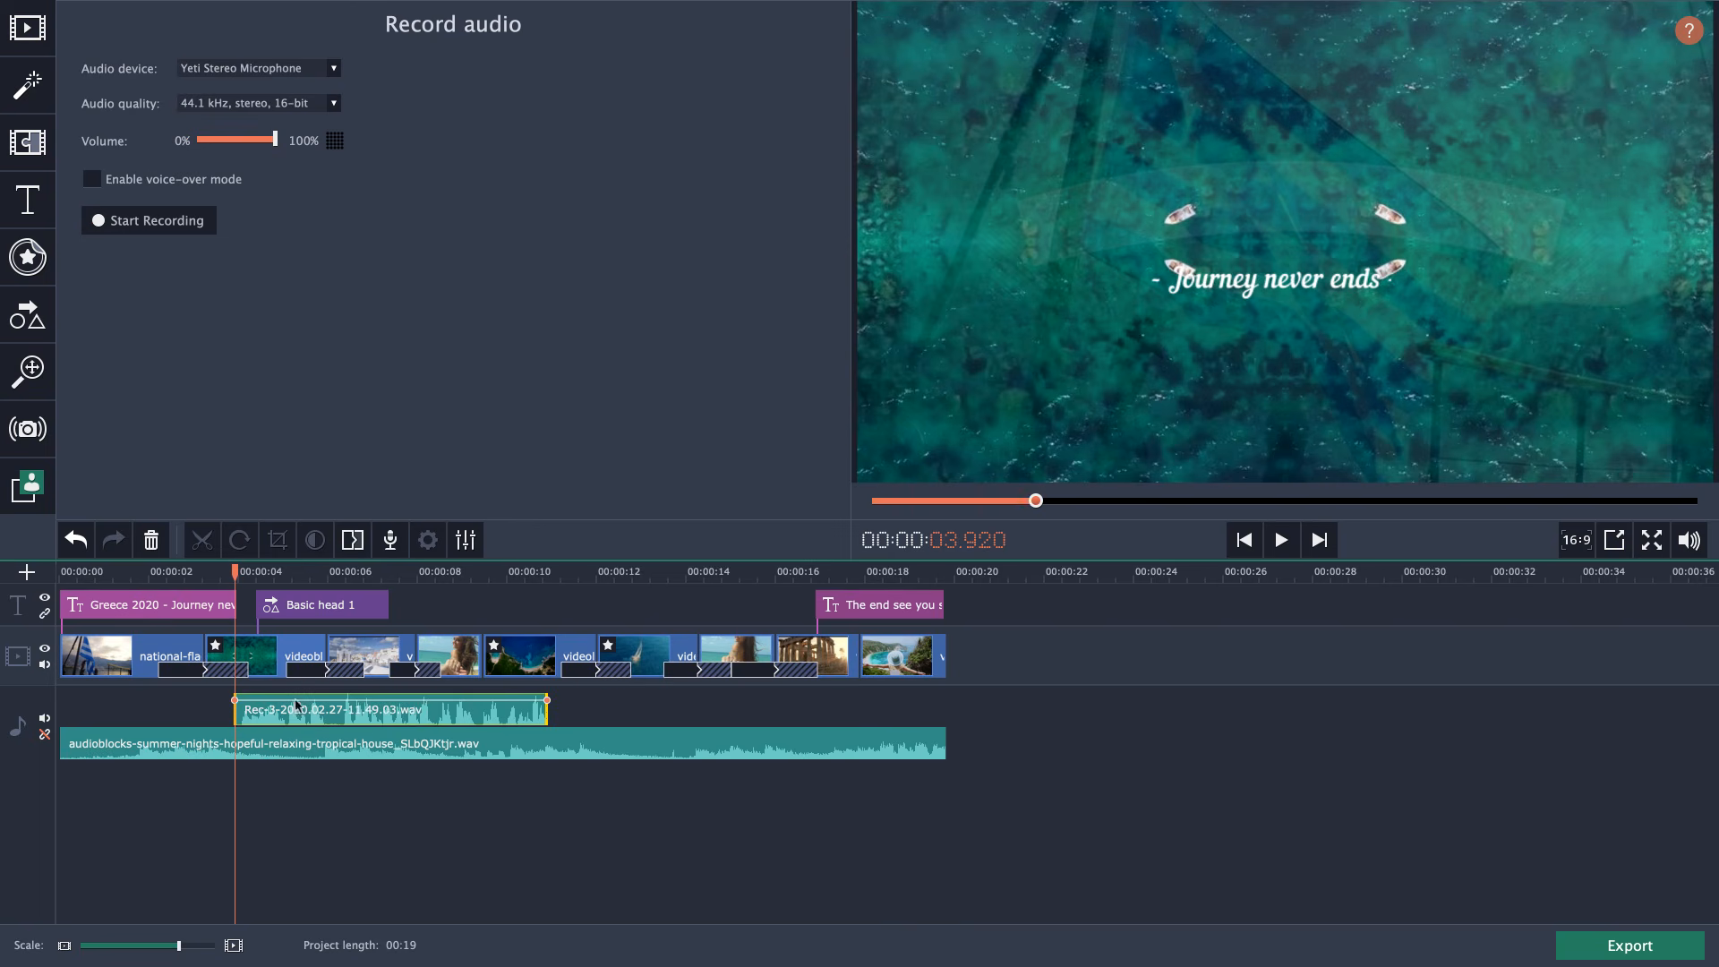
pyautogui.rightClick(477, 720)
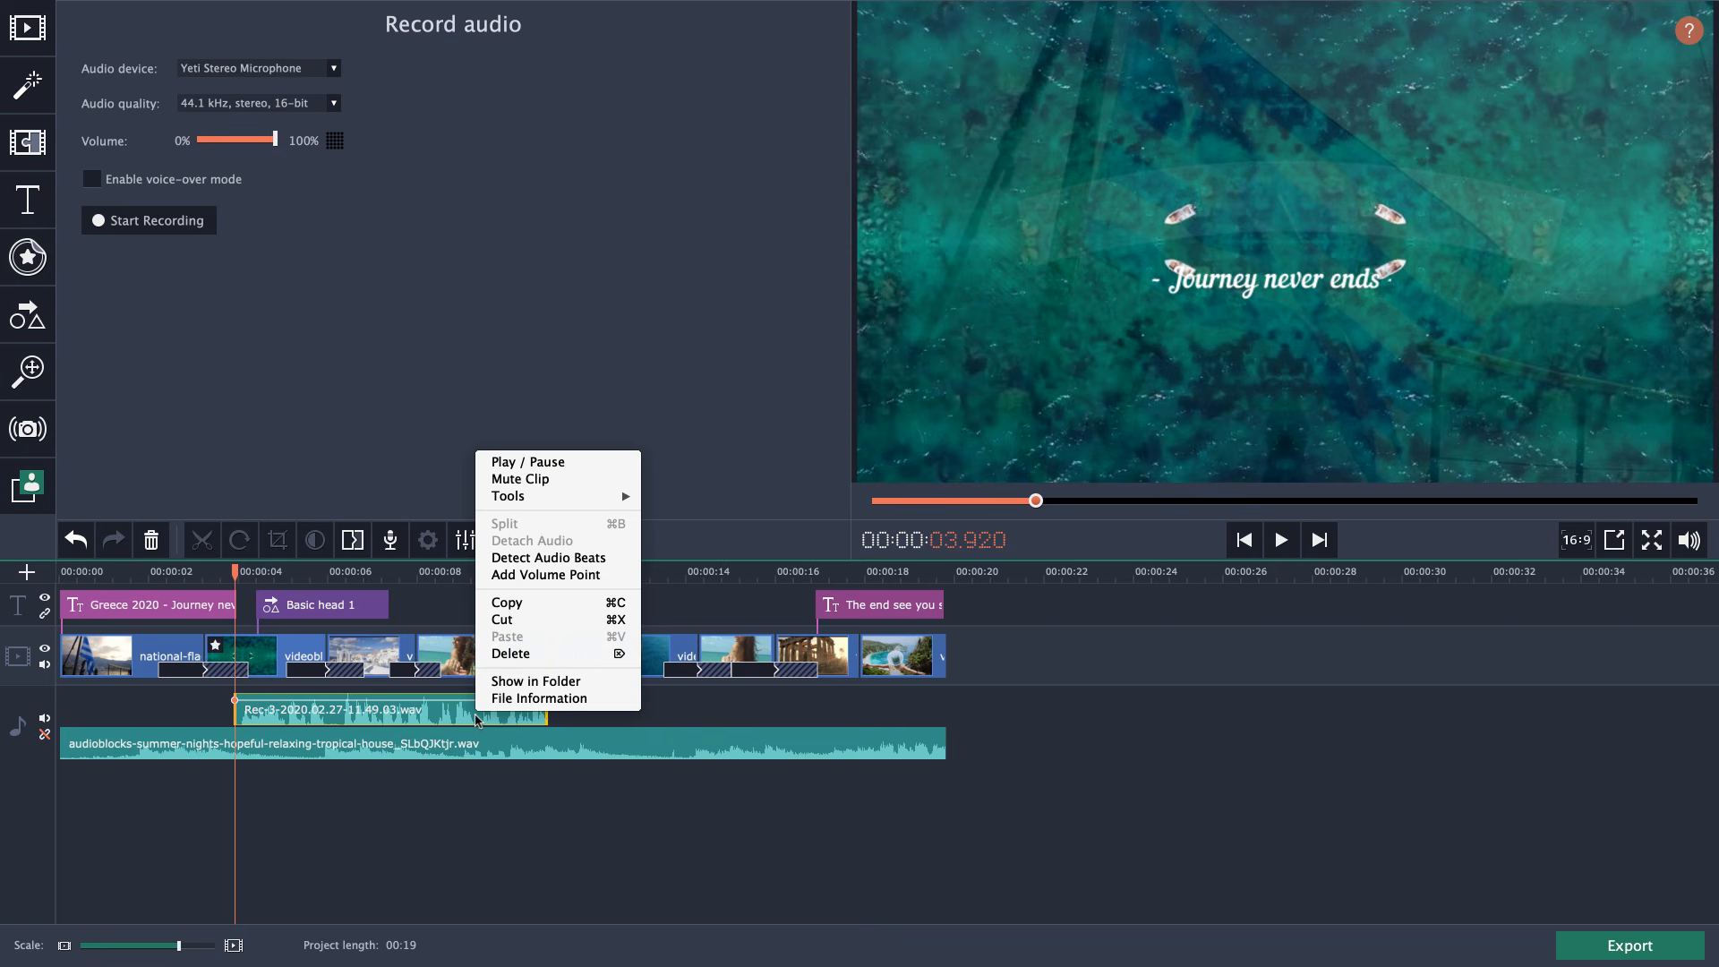
pyautogui.click(549, 655)
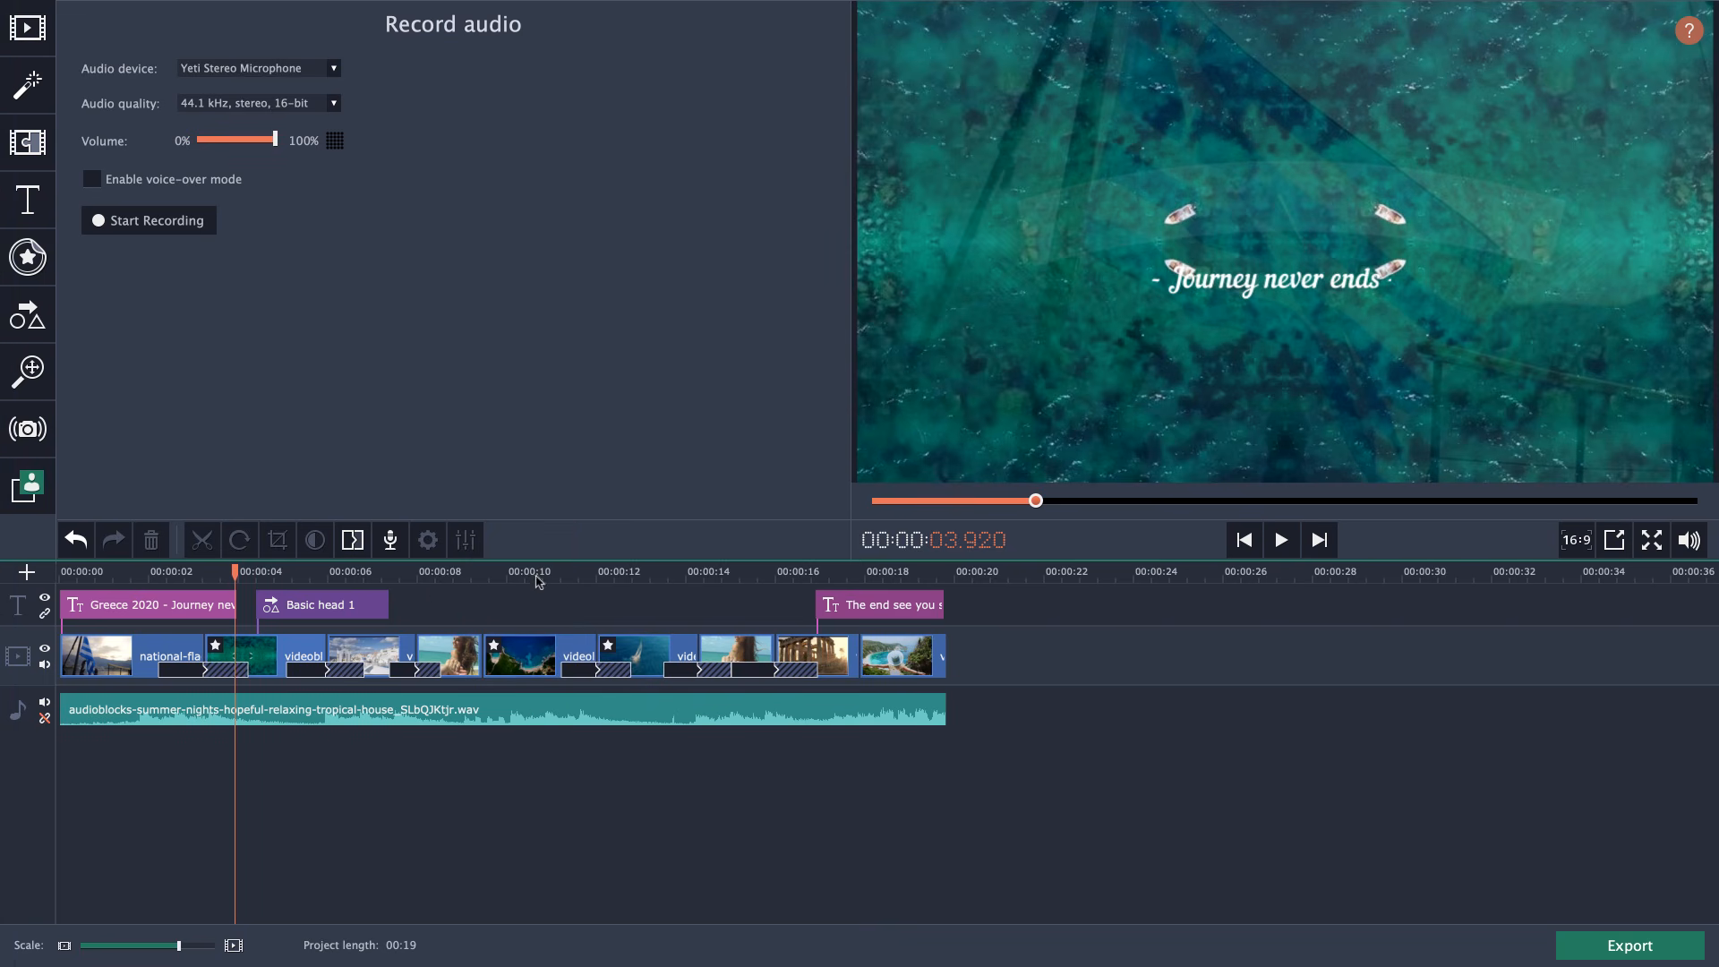
# Open the clip properties of the aerial coastline clip.
pyautogui.click(531, 573)
pyautogui.click(532, 662)
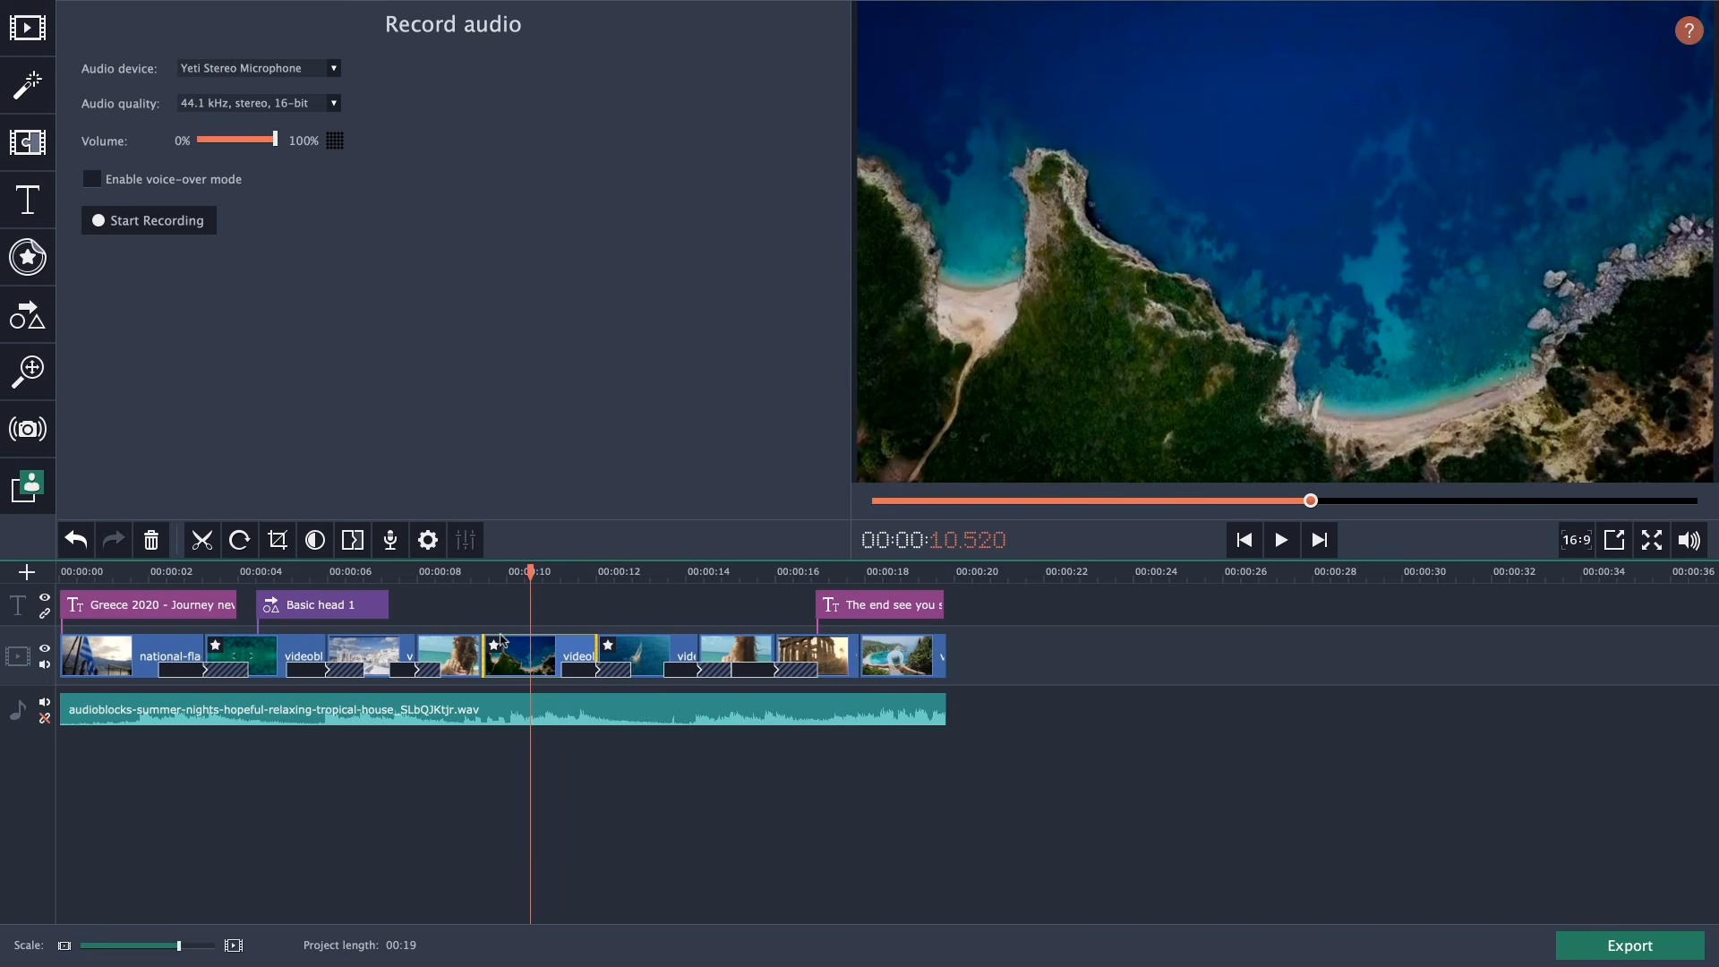
pyautogui.click(428, 541)
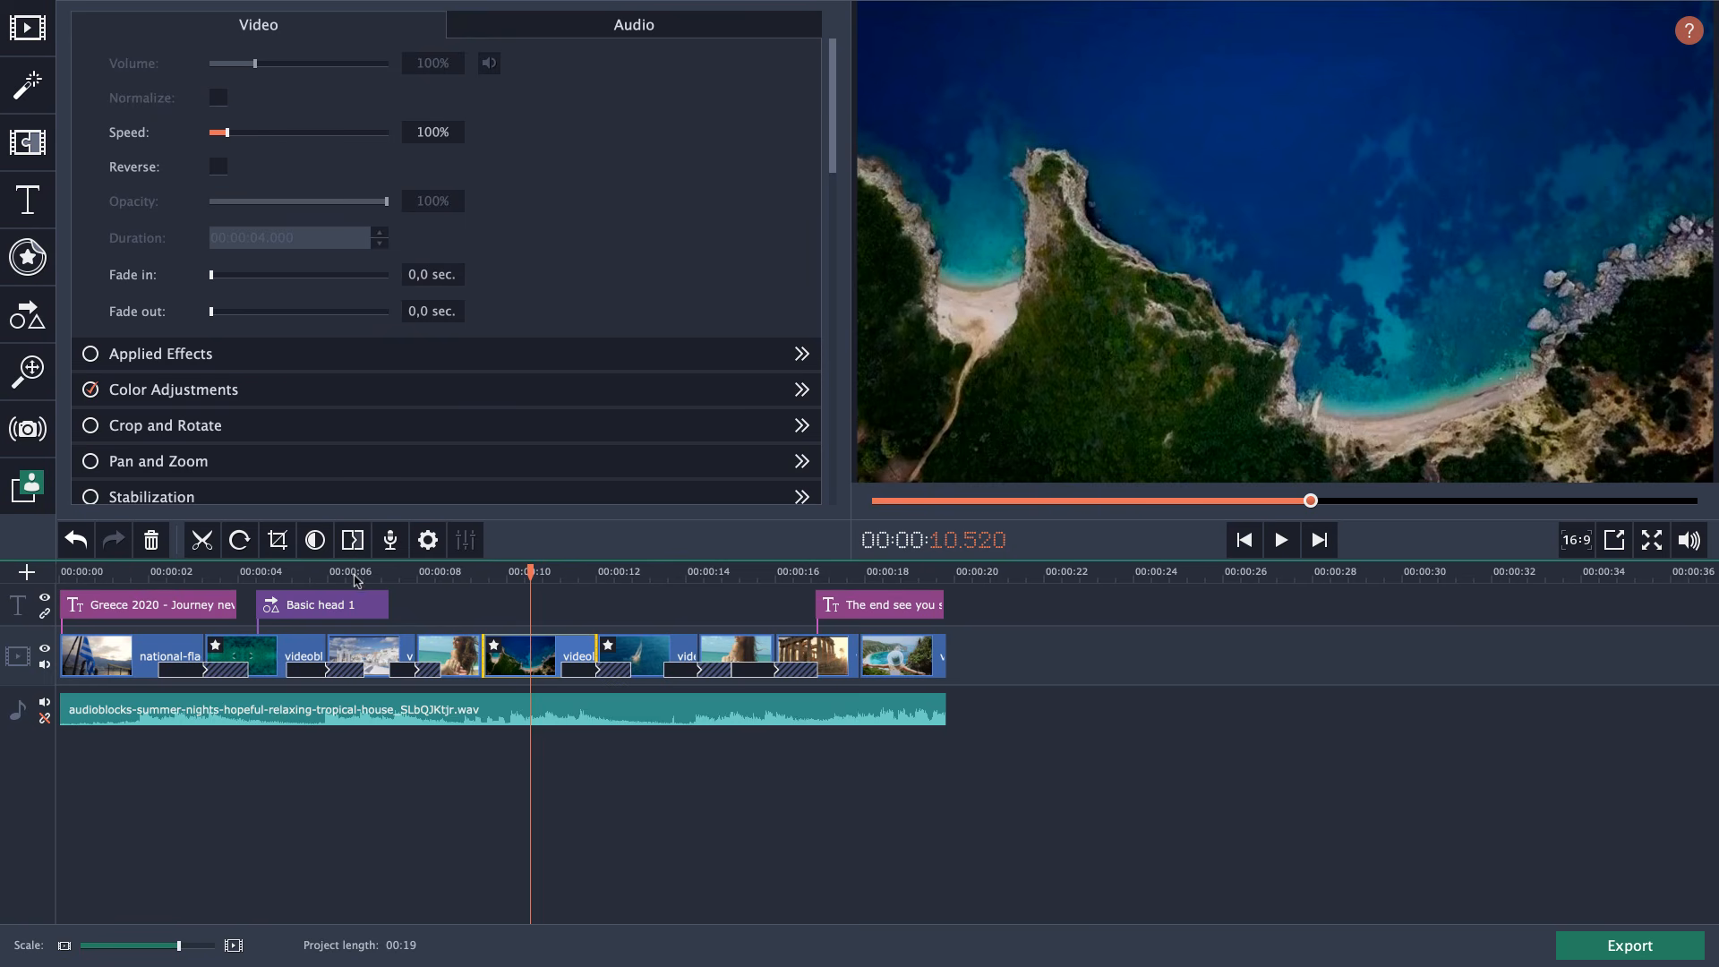
# Delete the blue arrow callout Basic head 1 above the Santorini clip.
pyautogui.moveTo(357, 579); pyautogui.dragTo(343, 582)
pyautogui.click(366, 641)
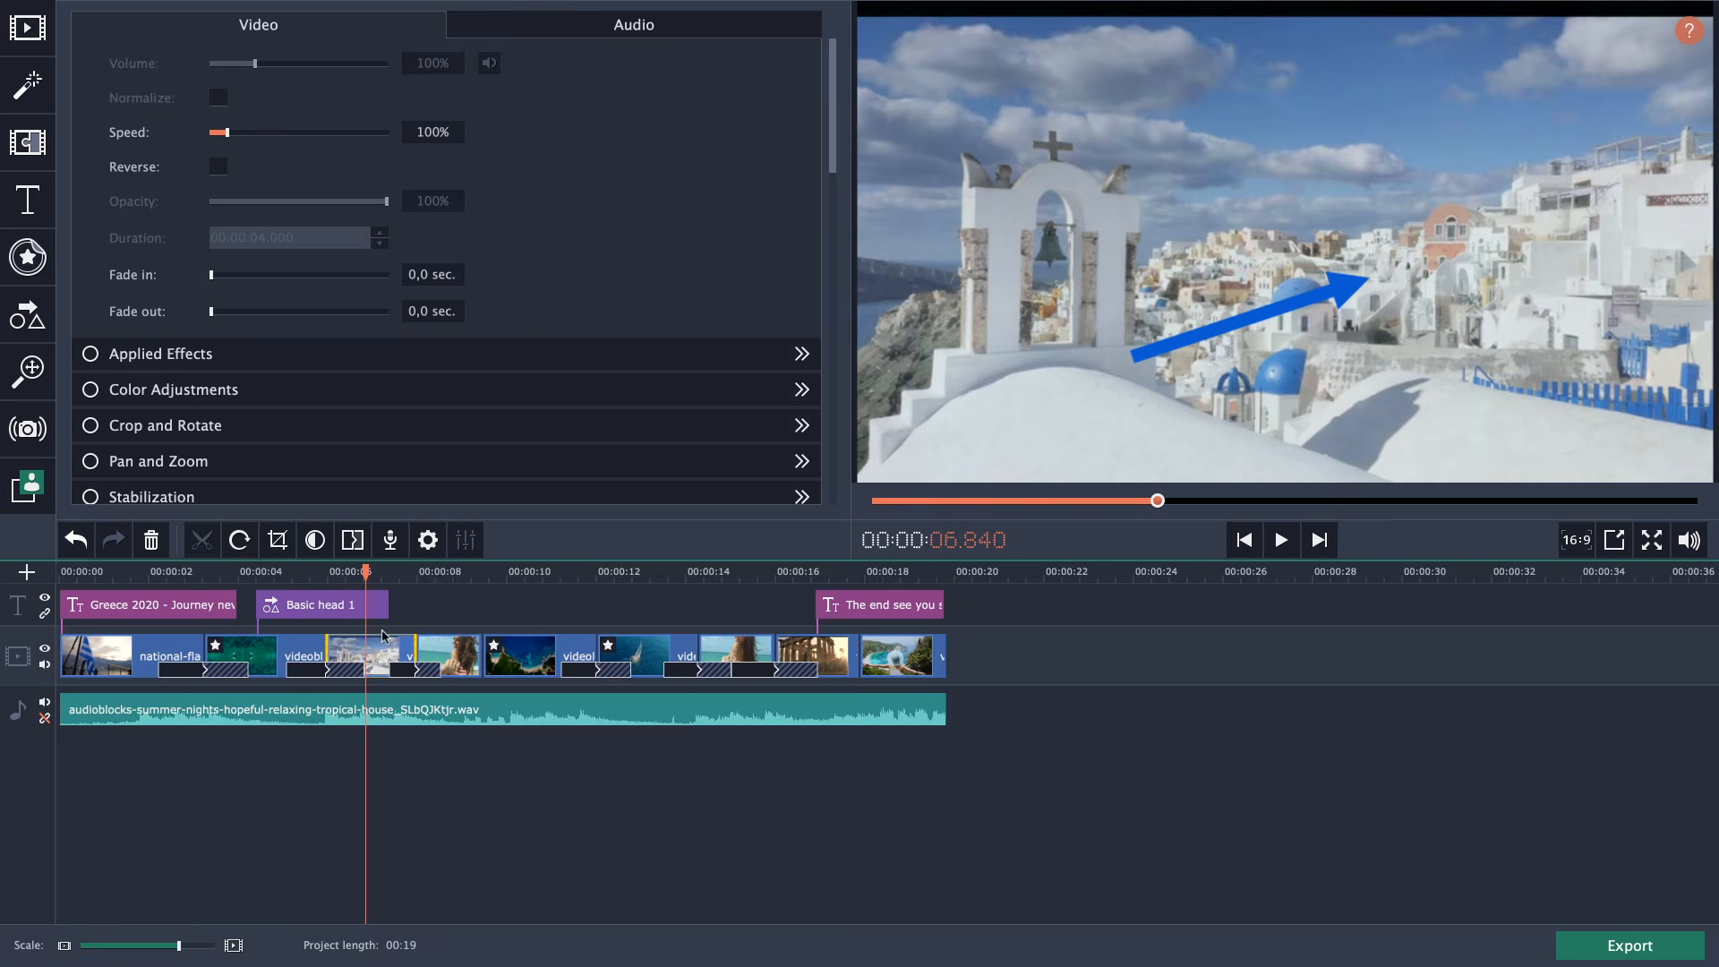
pyautogui.click(303, 607)
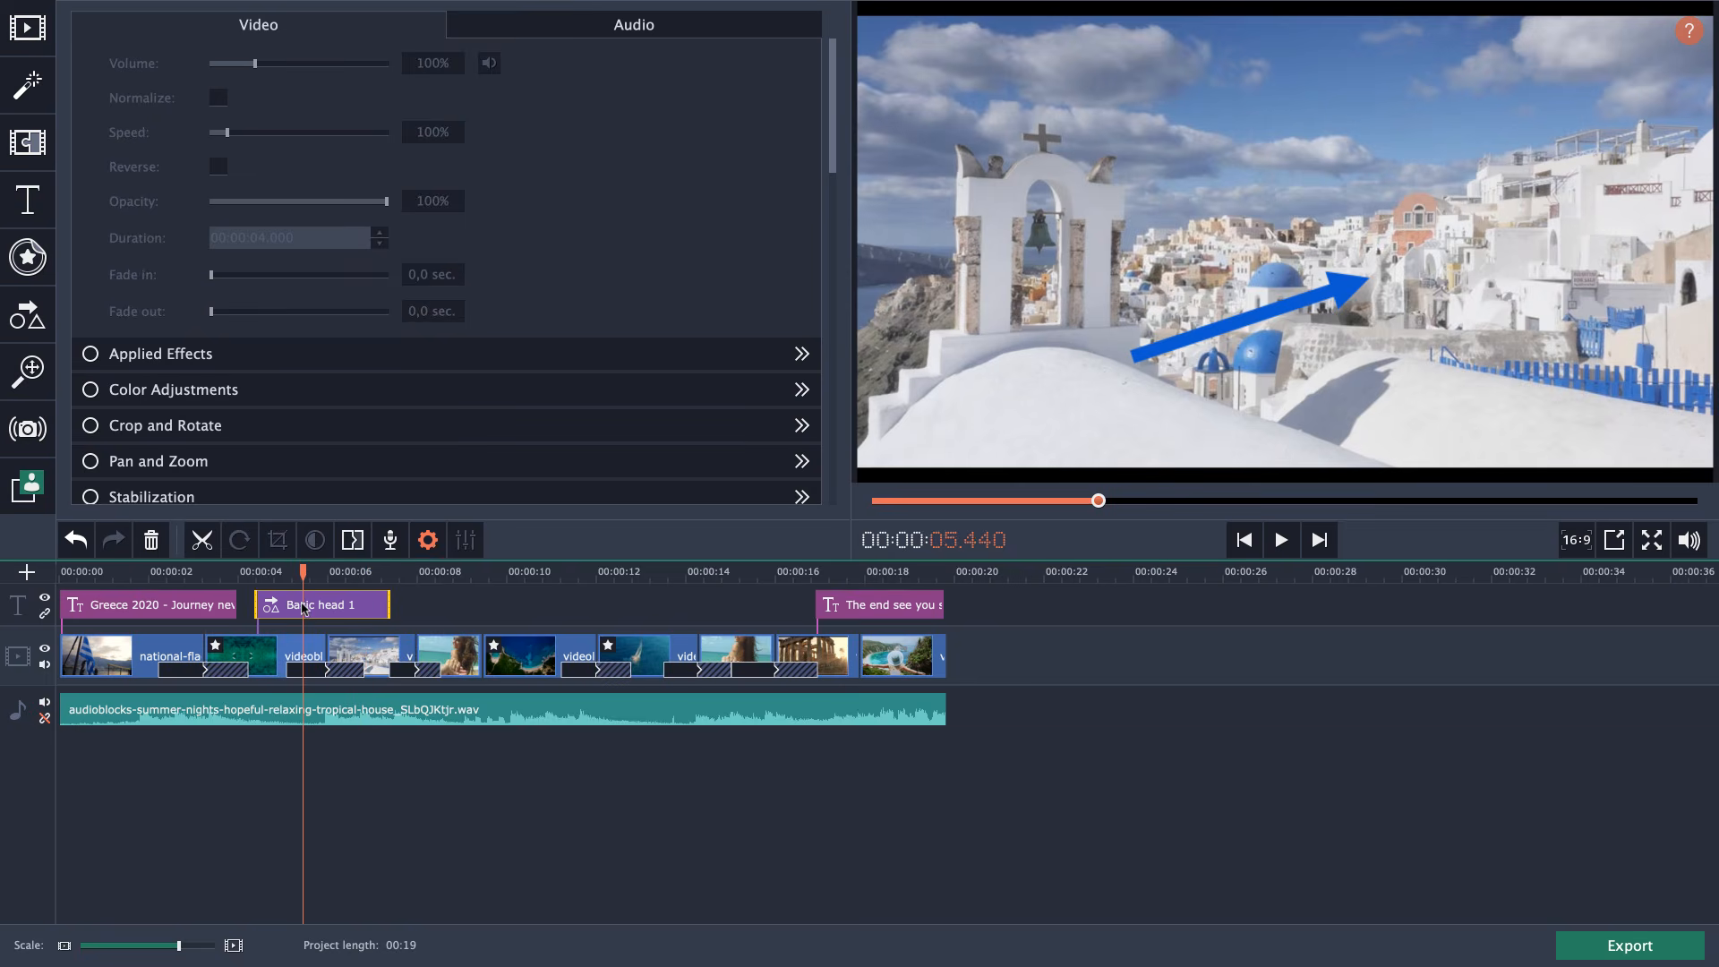
pyautogui.rightClick(306, 606)
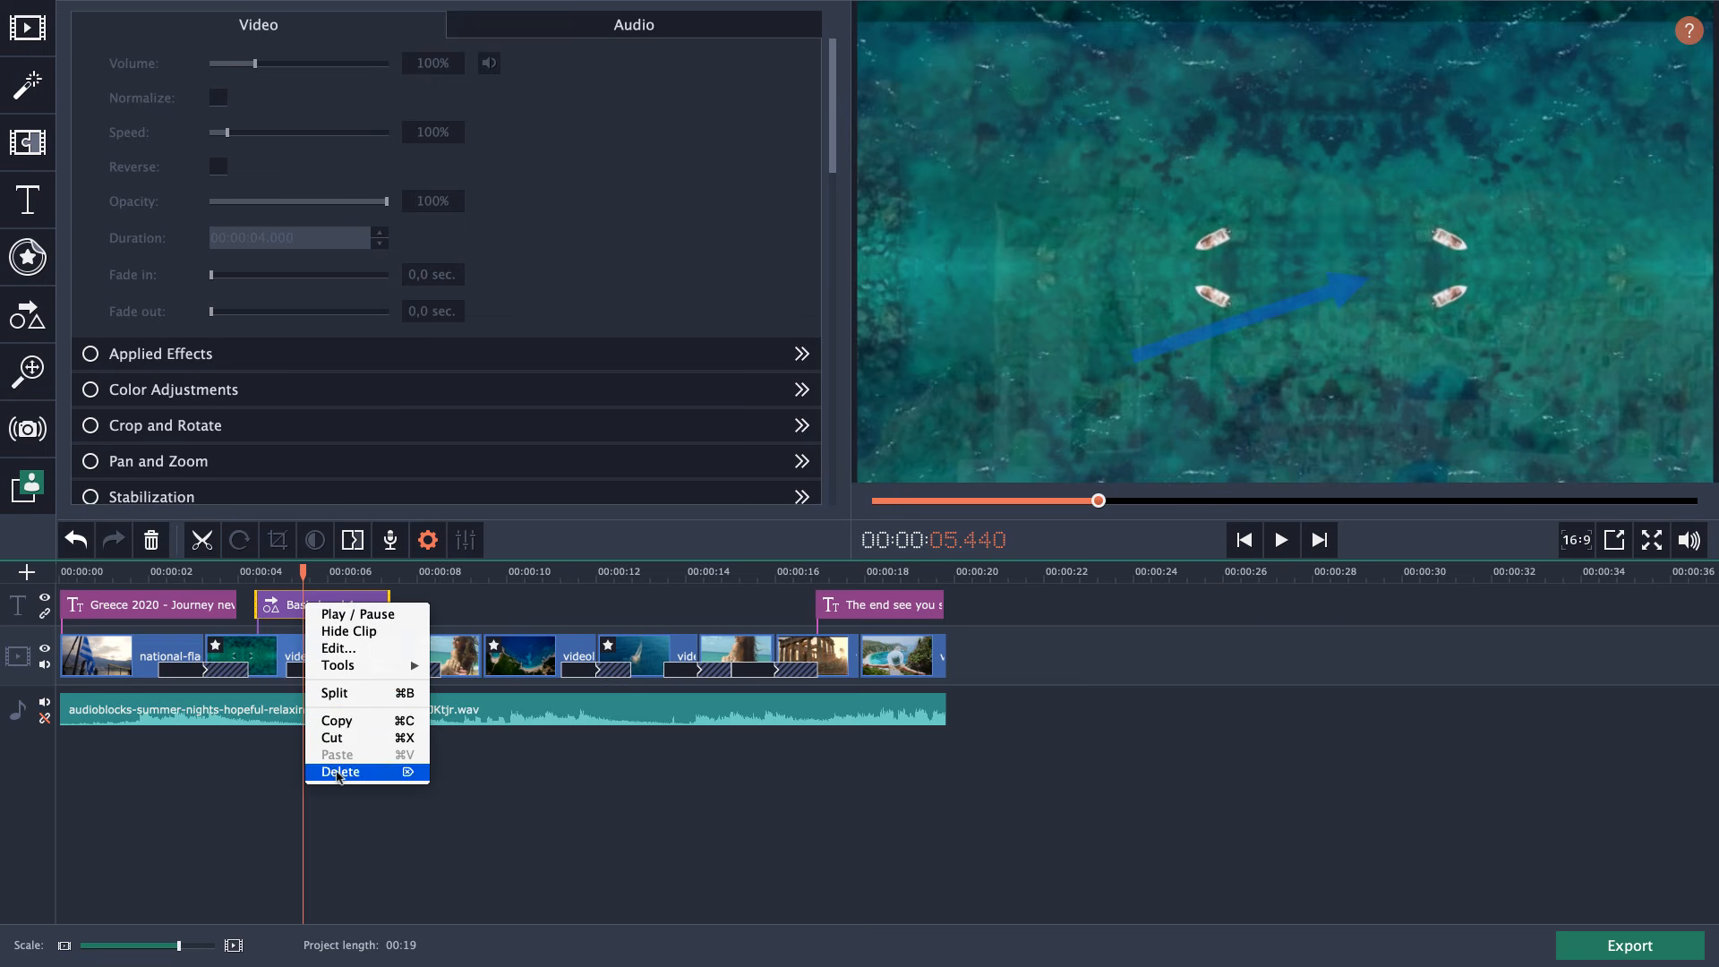
pyautogui.click(340, 772)
# Set the Santorini clip's speed to 210% and extend its end to about 00:00:08.5, checking it in playback.
pyautogui.click(369, 644)
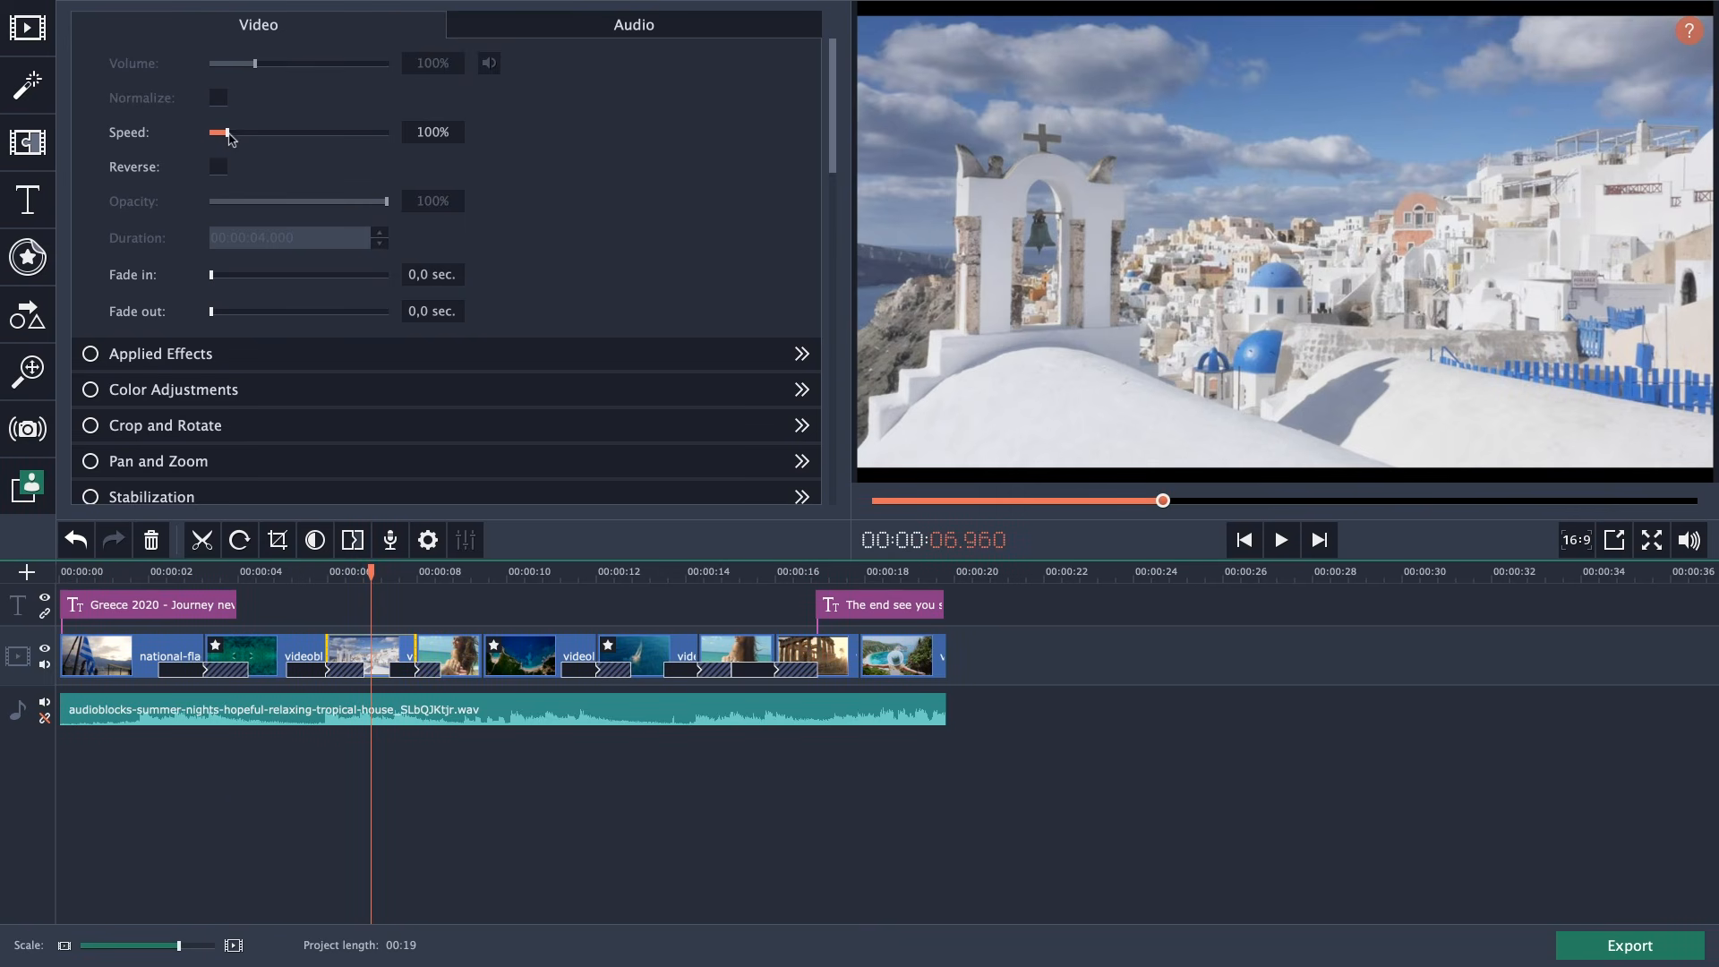
pyautogui.moveTo(227, 136); pyautogui.dragTo(249, 140)
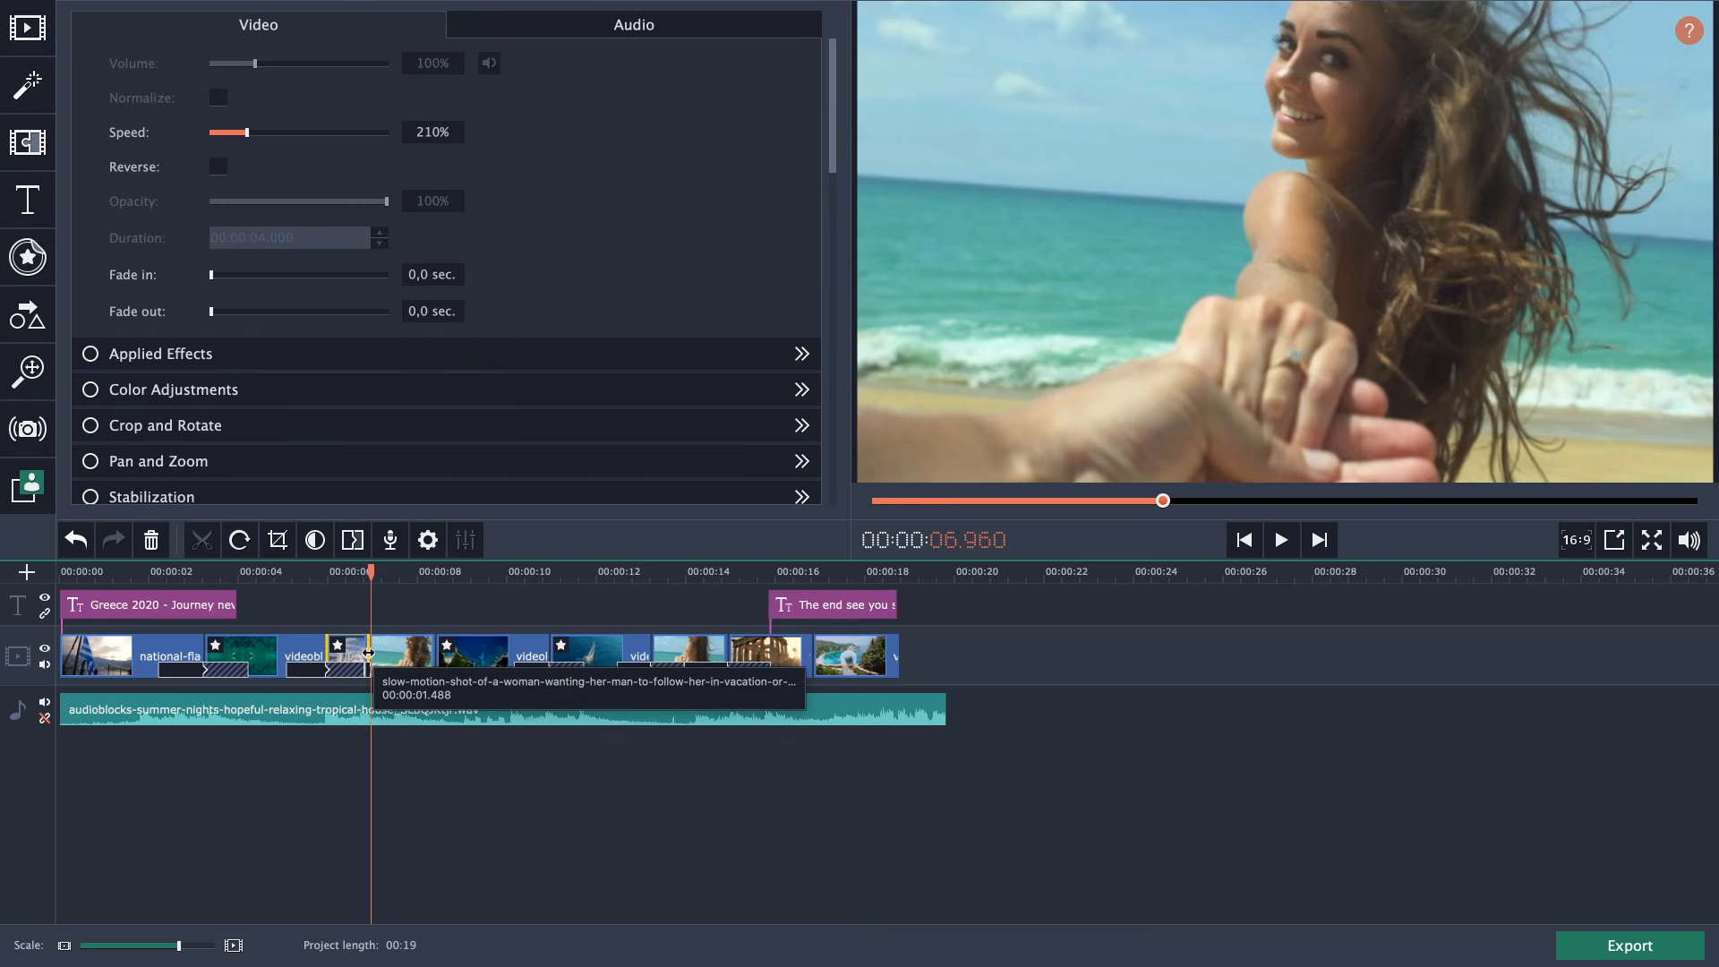
pyautogui.moveTo(368, 654); pyautogui.dragTo(439, 660)
pyautogui.click(336, 573)
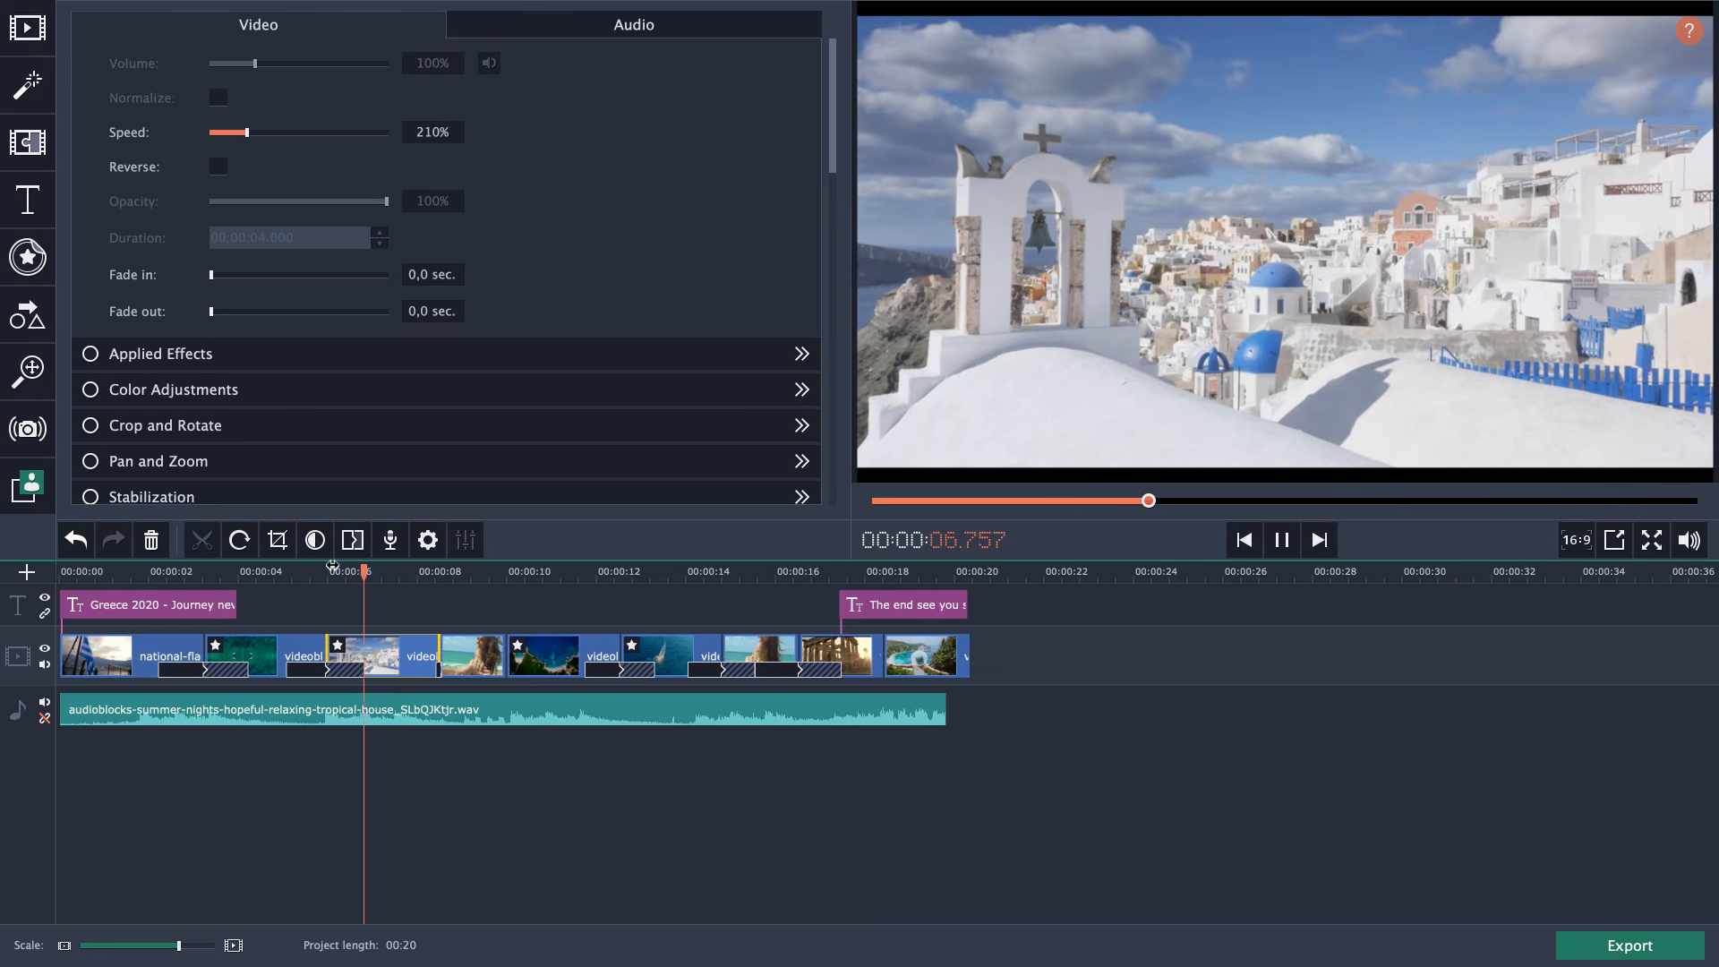
pyautogui.press('space')
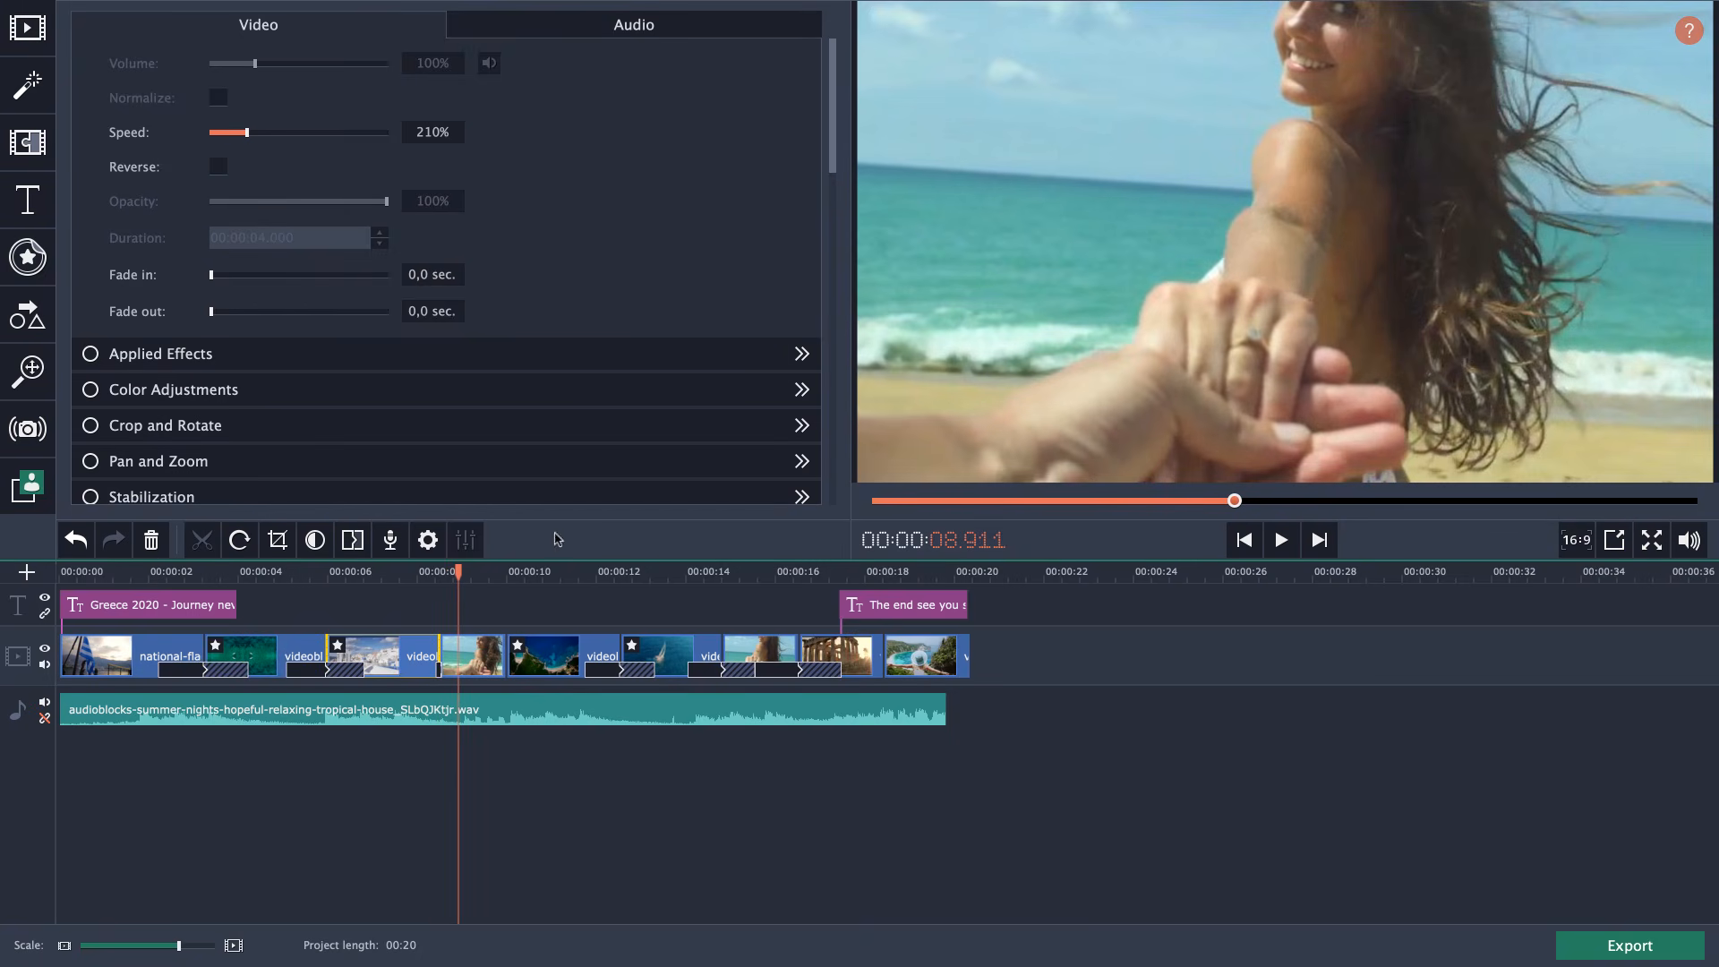
# Try a slow speed of 46% on the Santorini clip and set its speed to 200%.
pyautogui.click(392, 573)
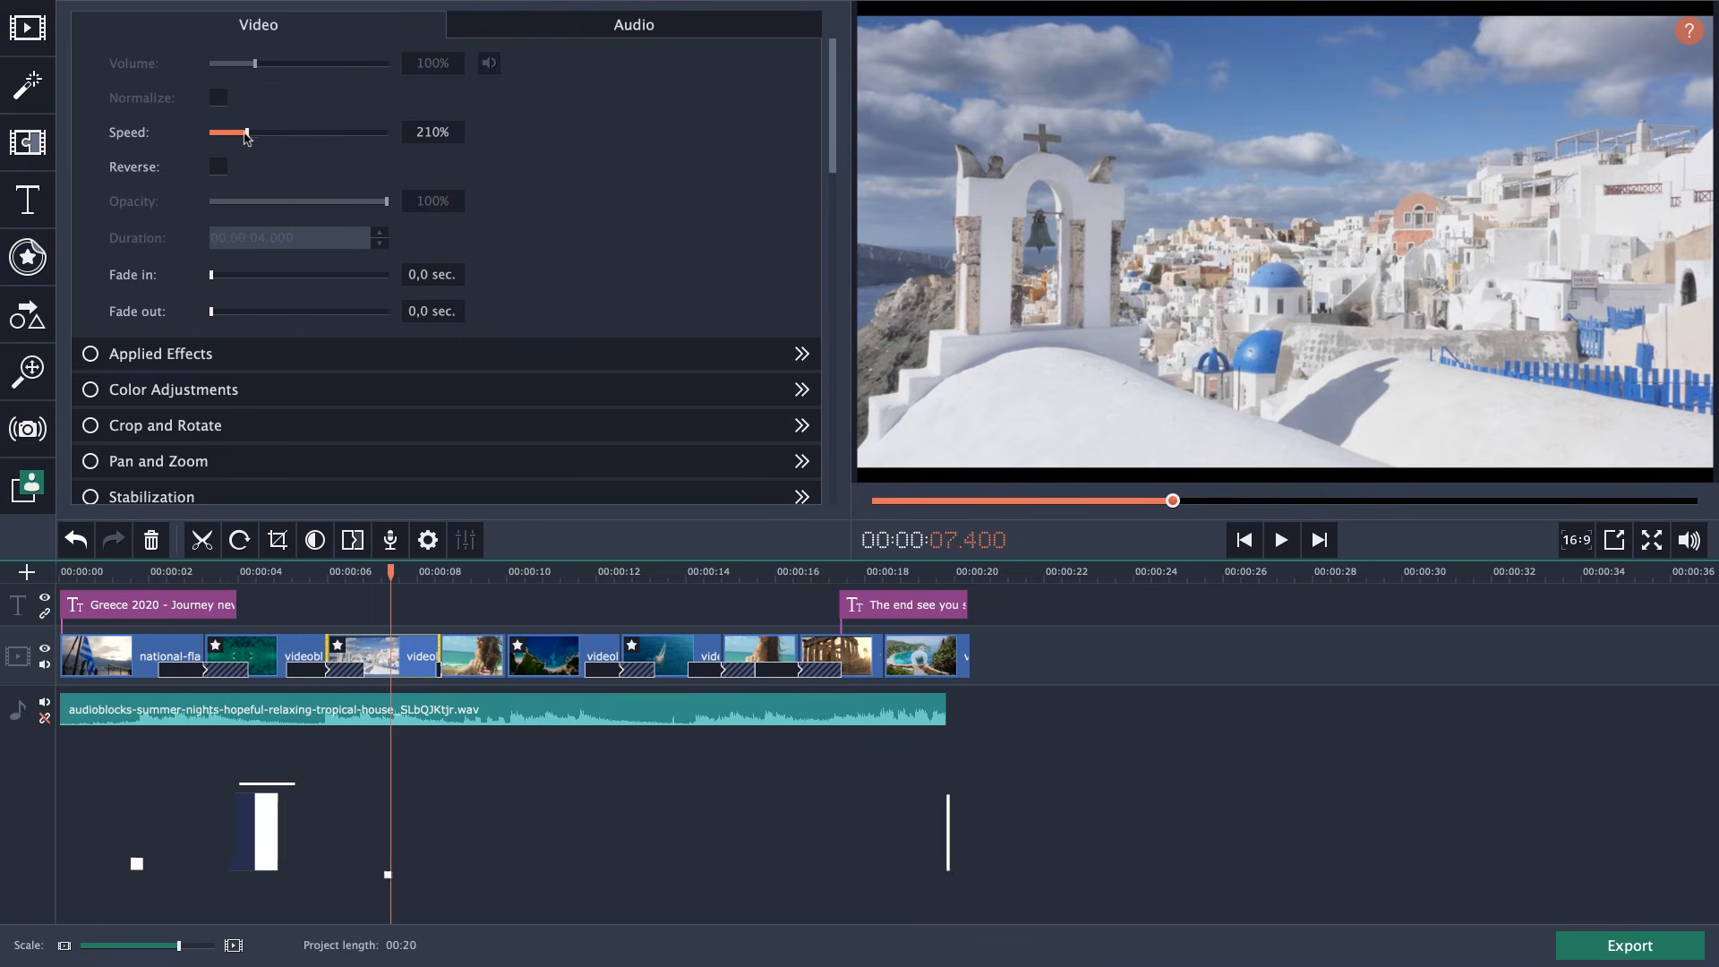
pyautogui.moveTo(248, 134); pyautogui.dragTo(217, 134)
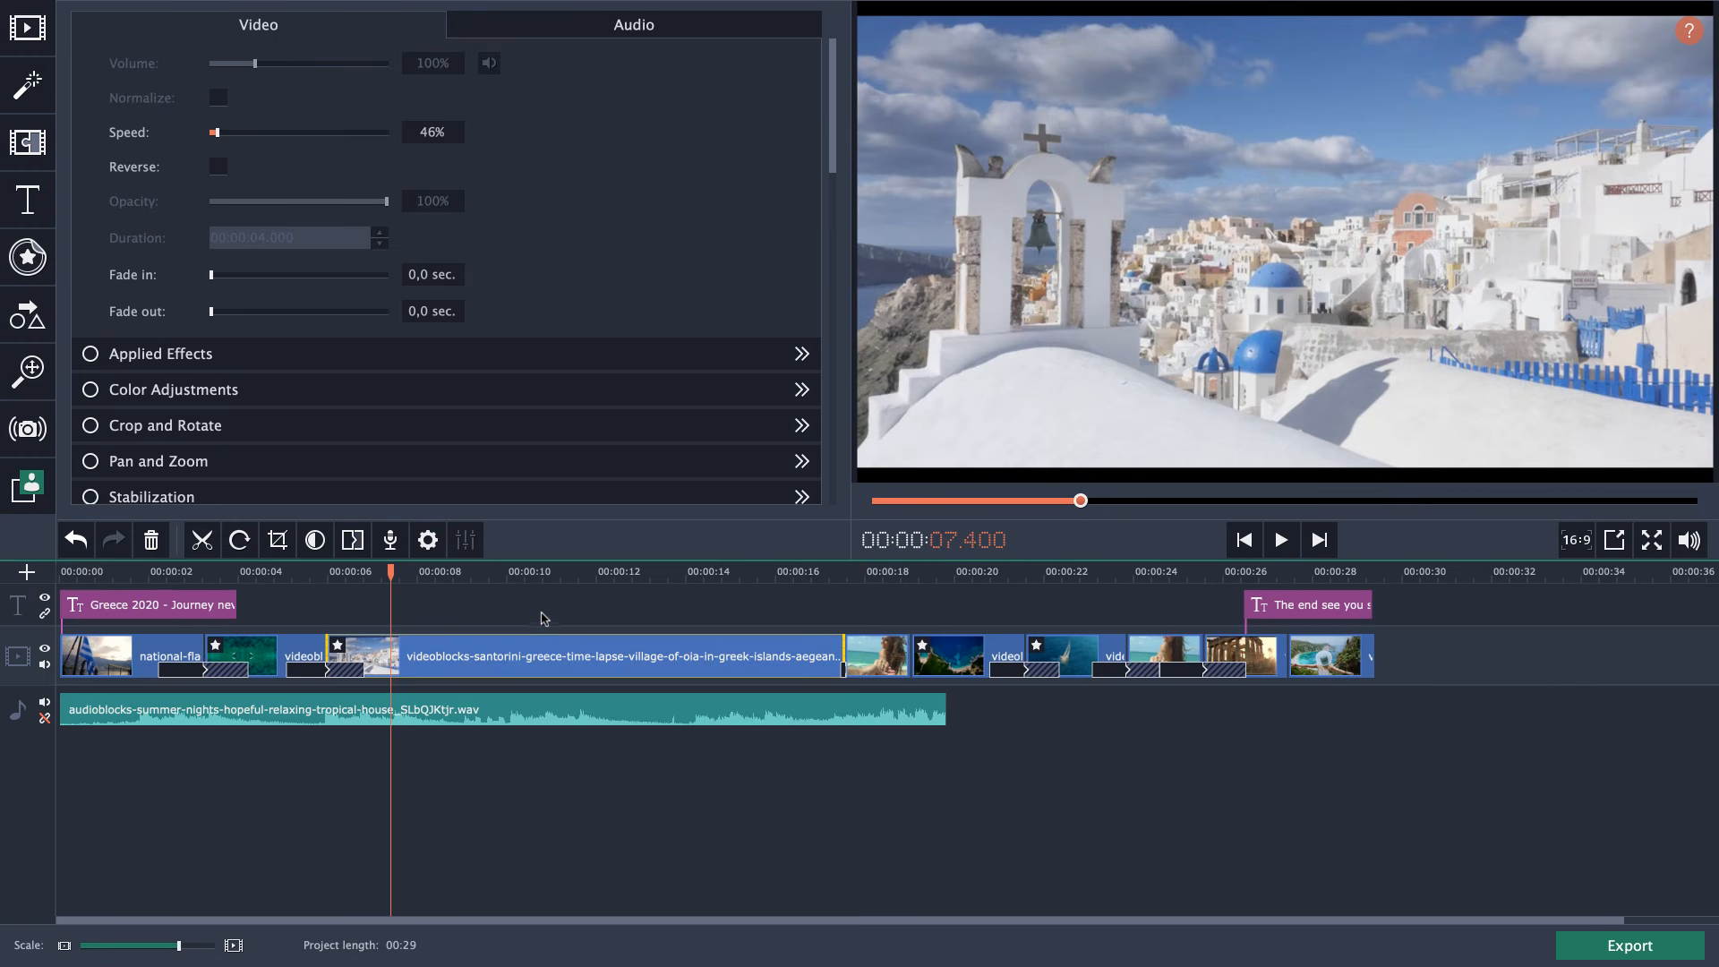
pyautogui.moveTo(217, 133); pyautogui.dragTo(246, 135)
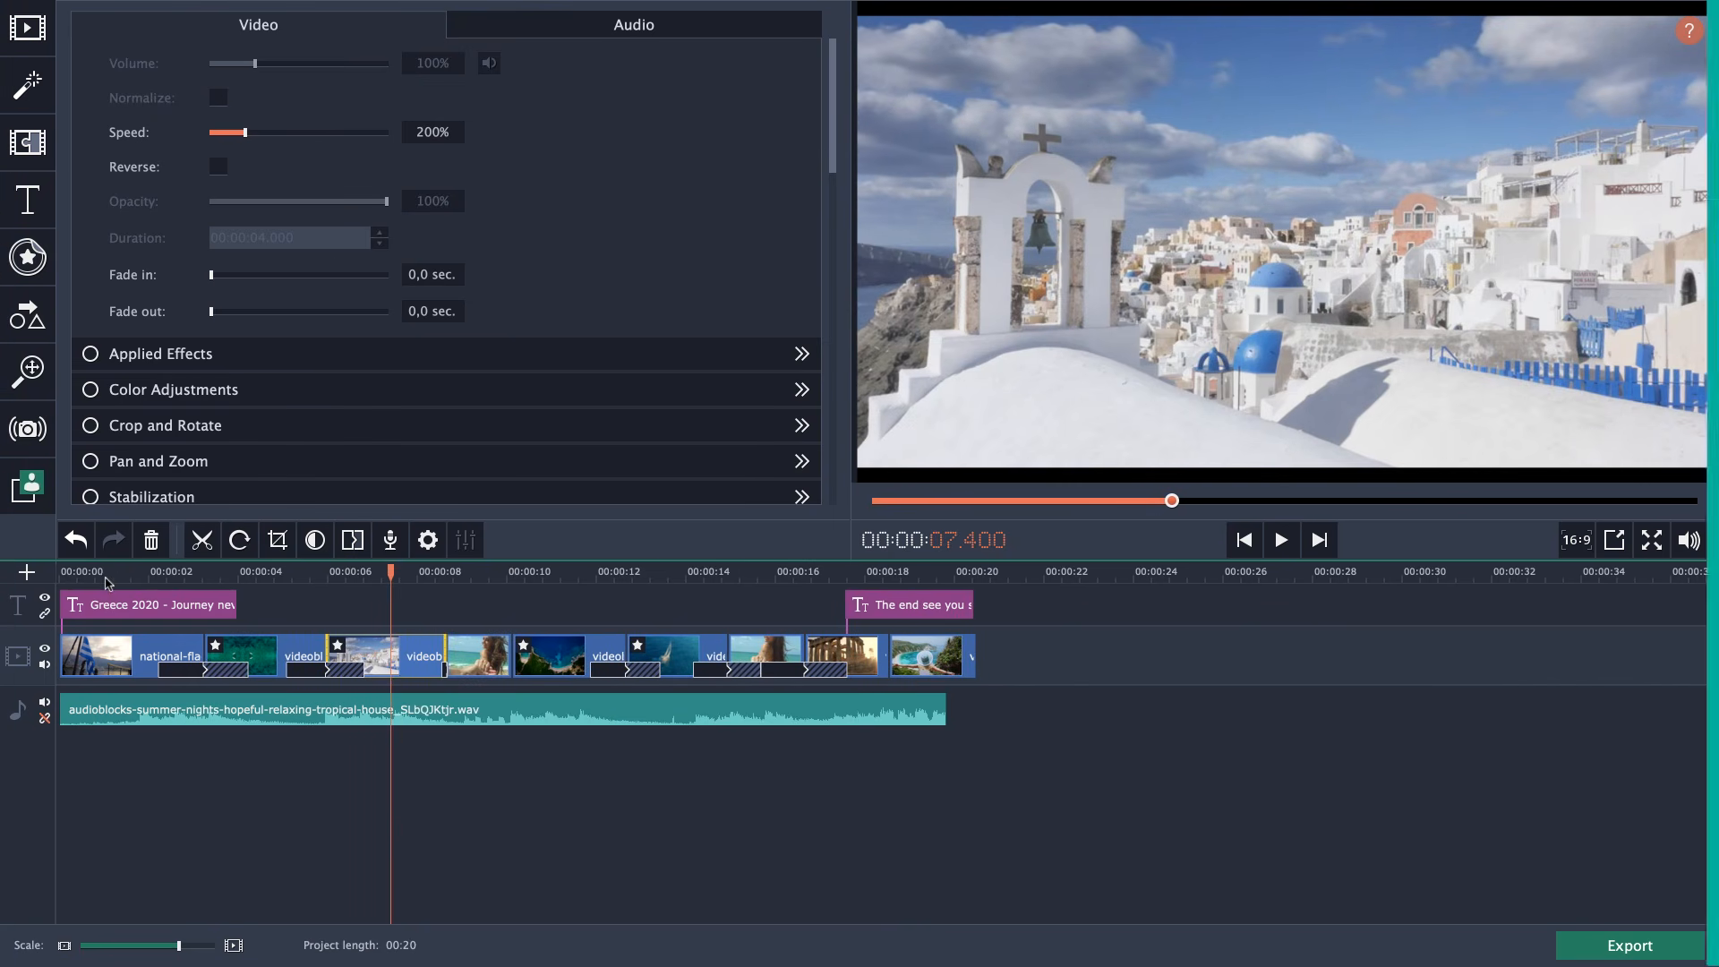
# Set a 1.5-second fade-in on the opening Greek flag clip and play the beginning to check it.
pyautogui.click(93, 574)
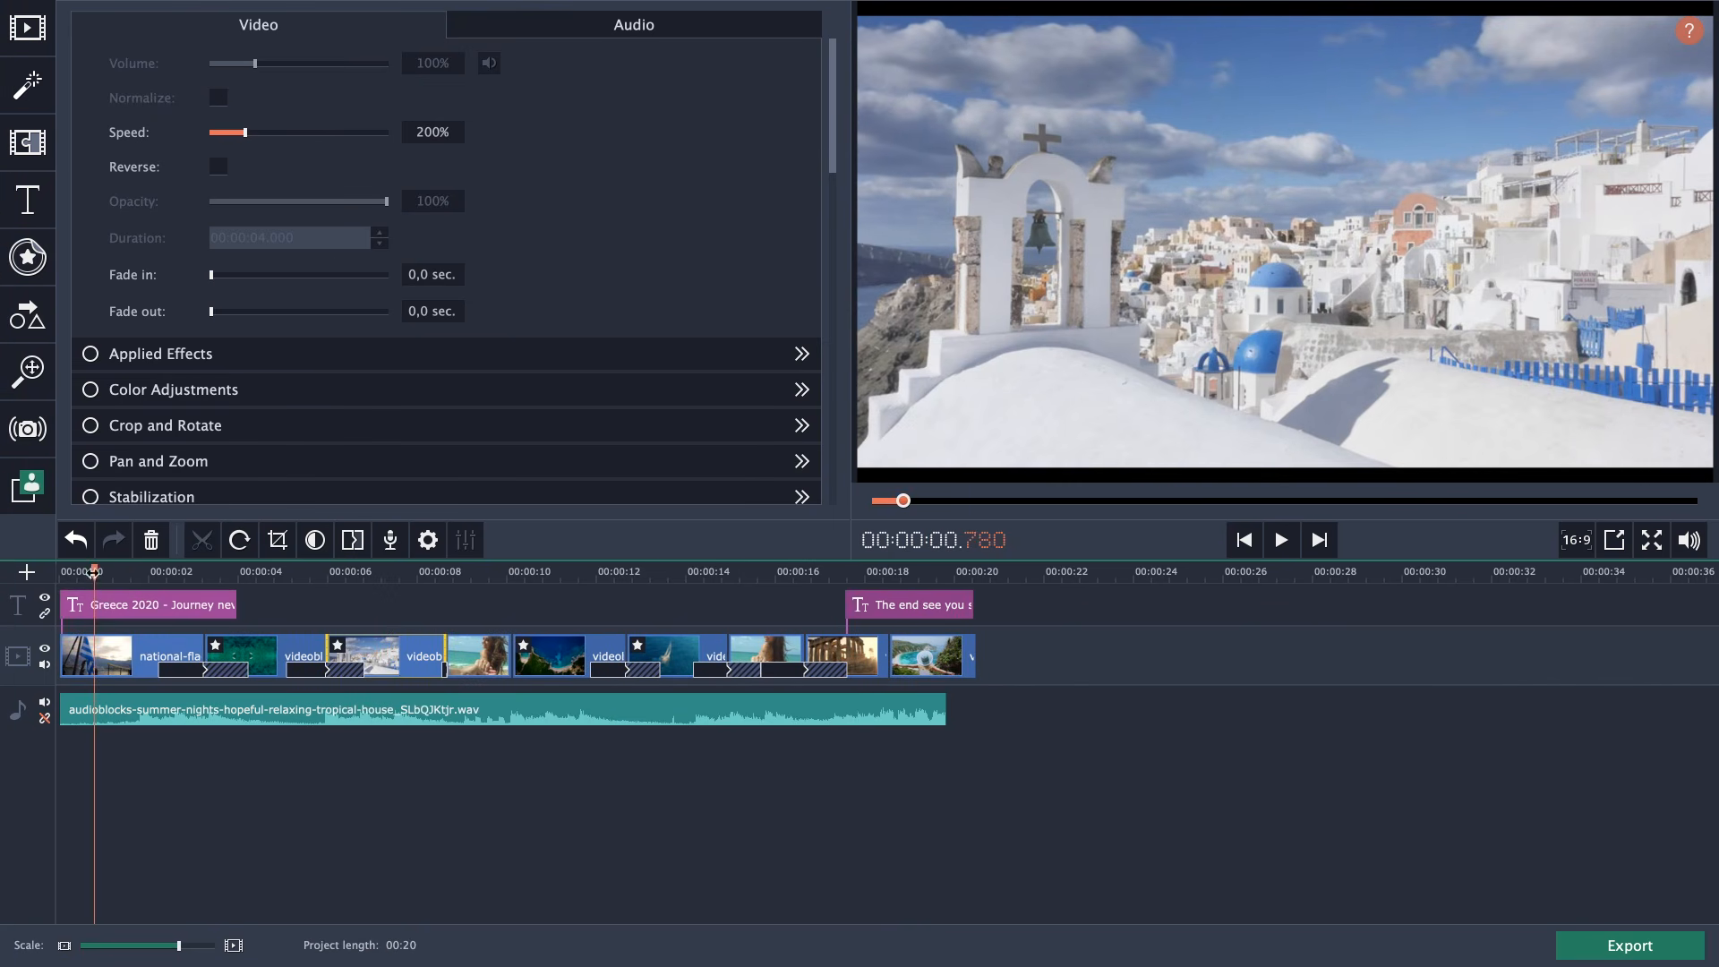
pyautogui.click(87, 663)
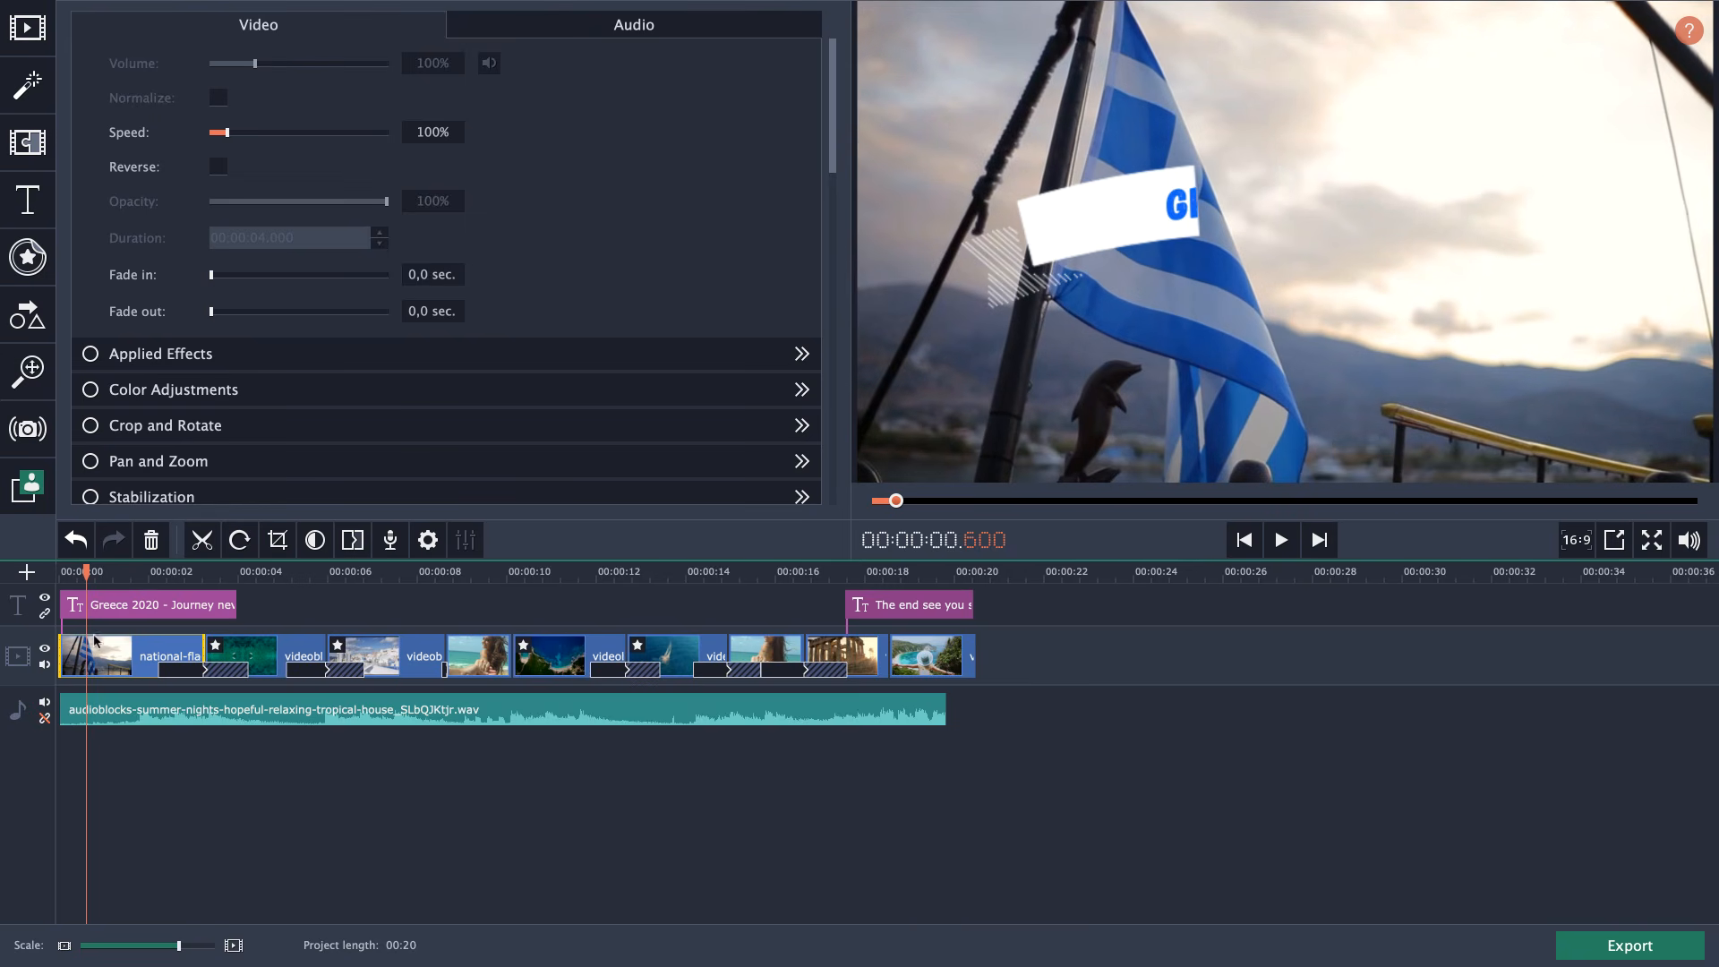
pyautogui.click(104, 657)
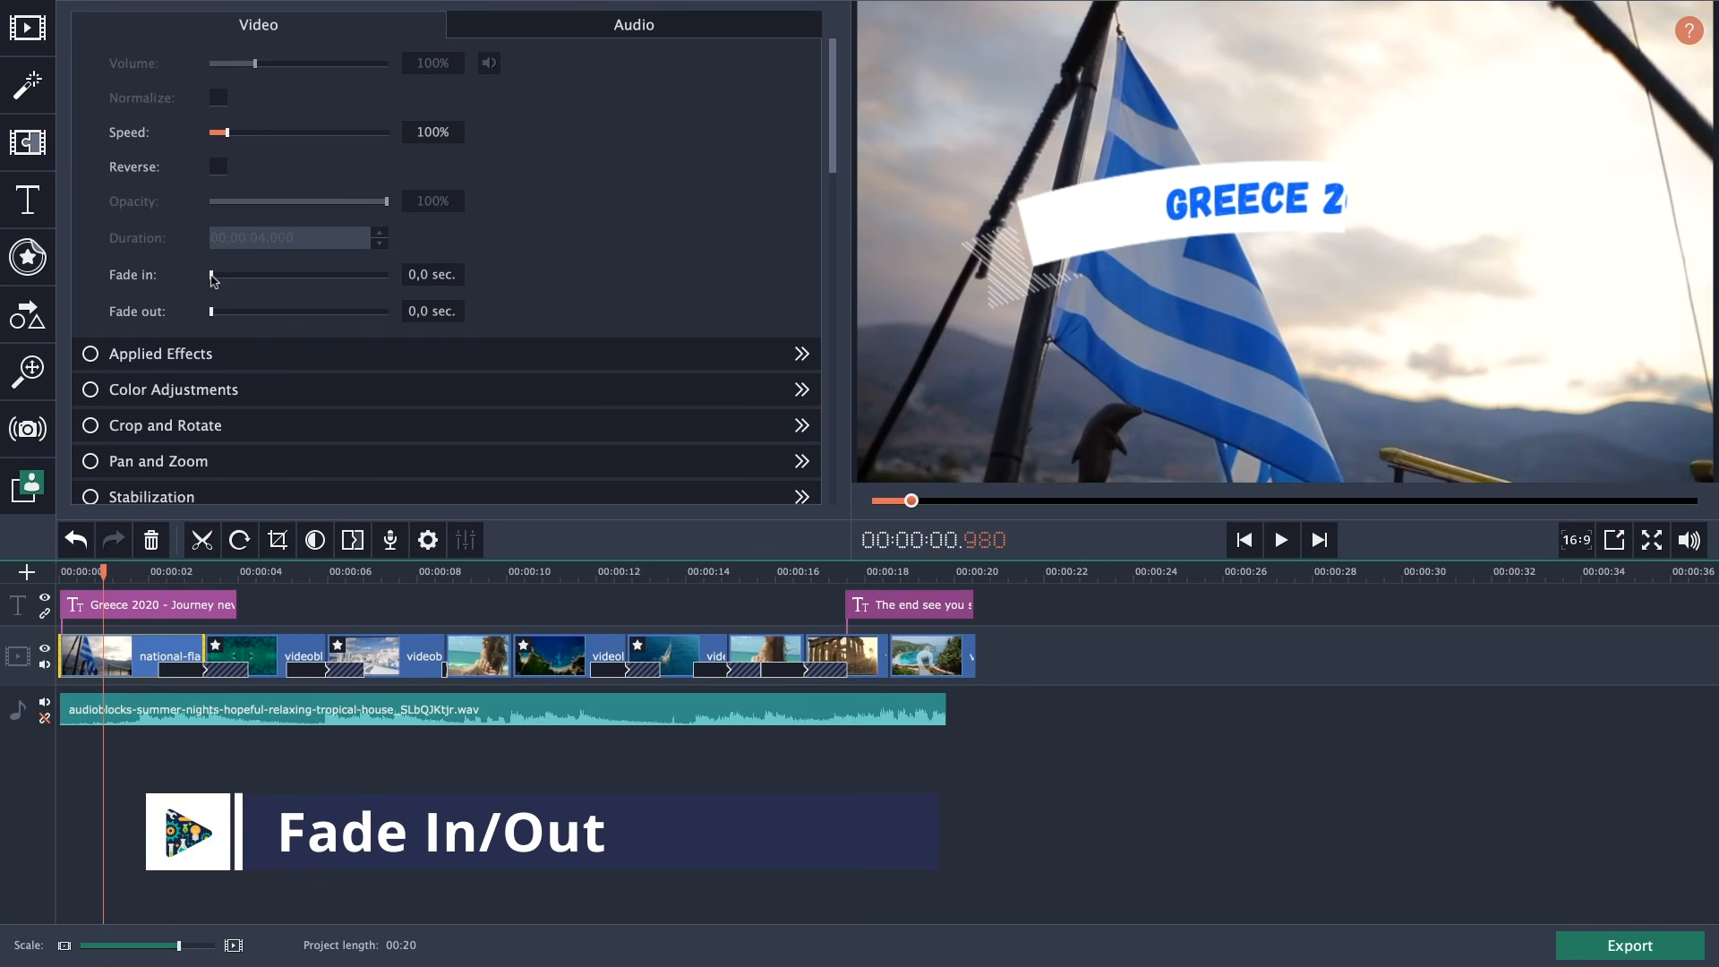
pyautogui.moveTo(211, 275); pyautogui.dragTo(219, 275)
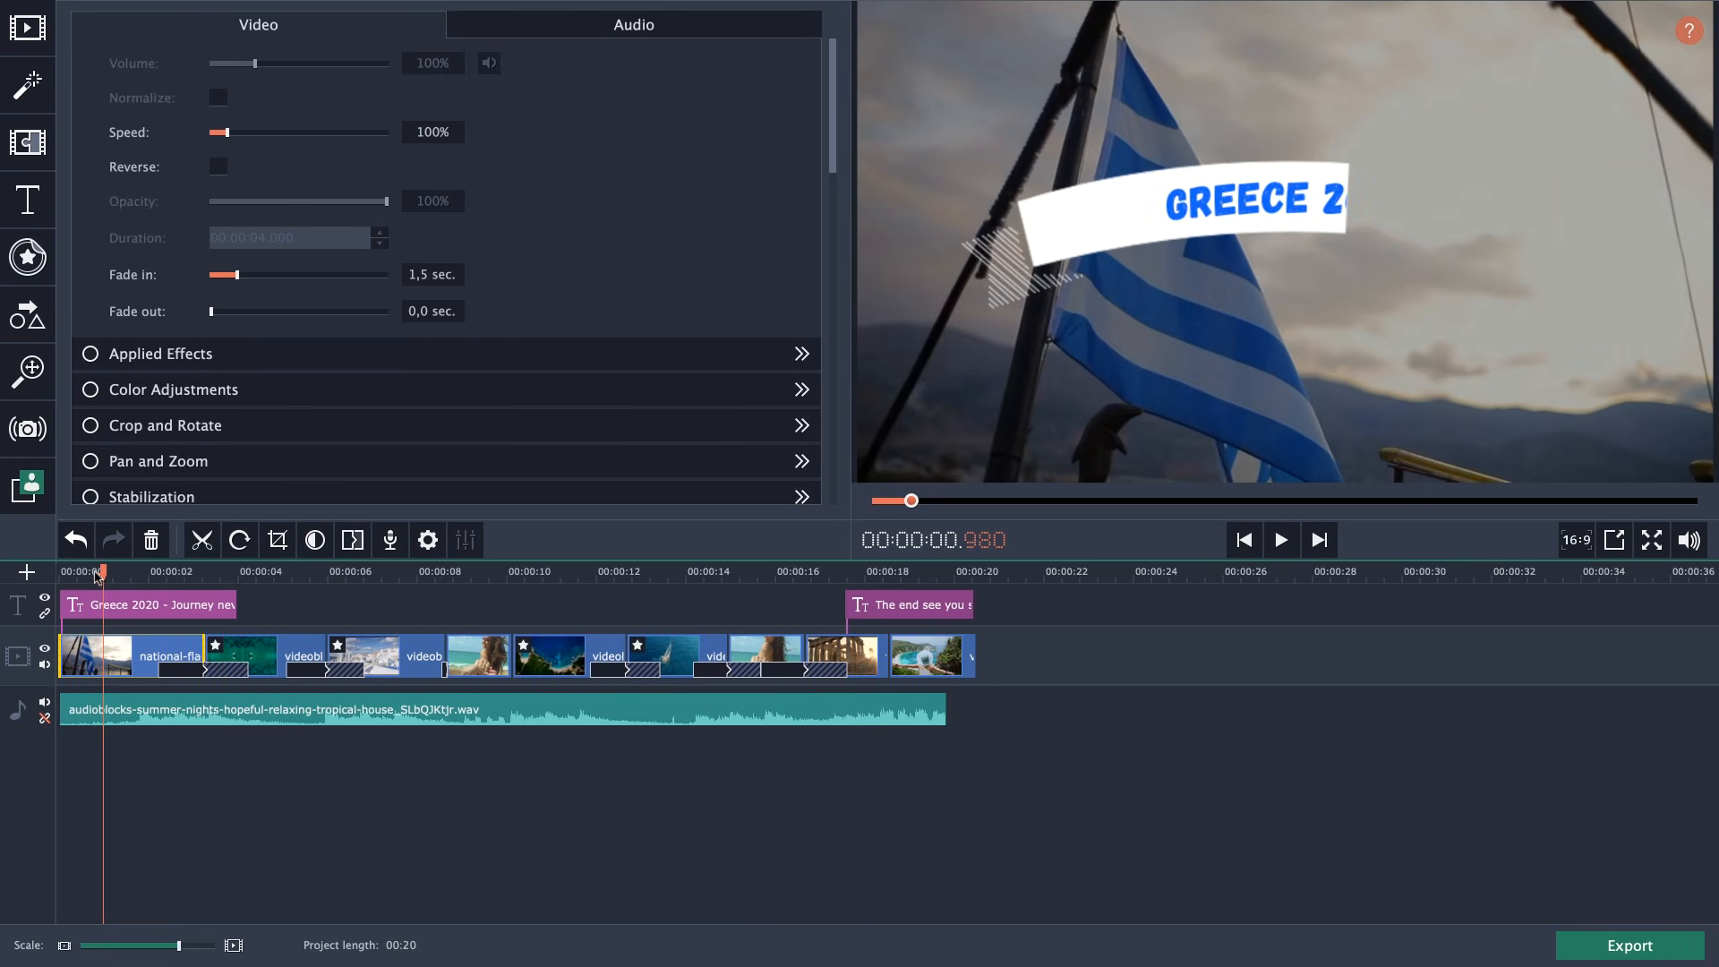
pyautogui.moveTo(98, 575); pyautogui.dragTo(52, 575)
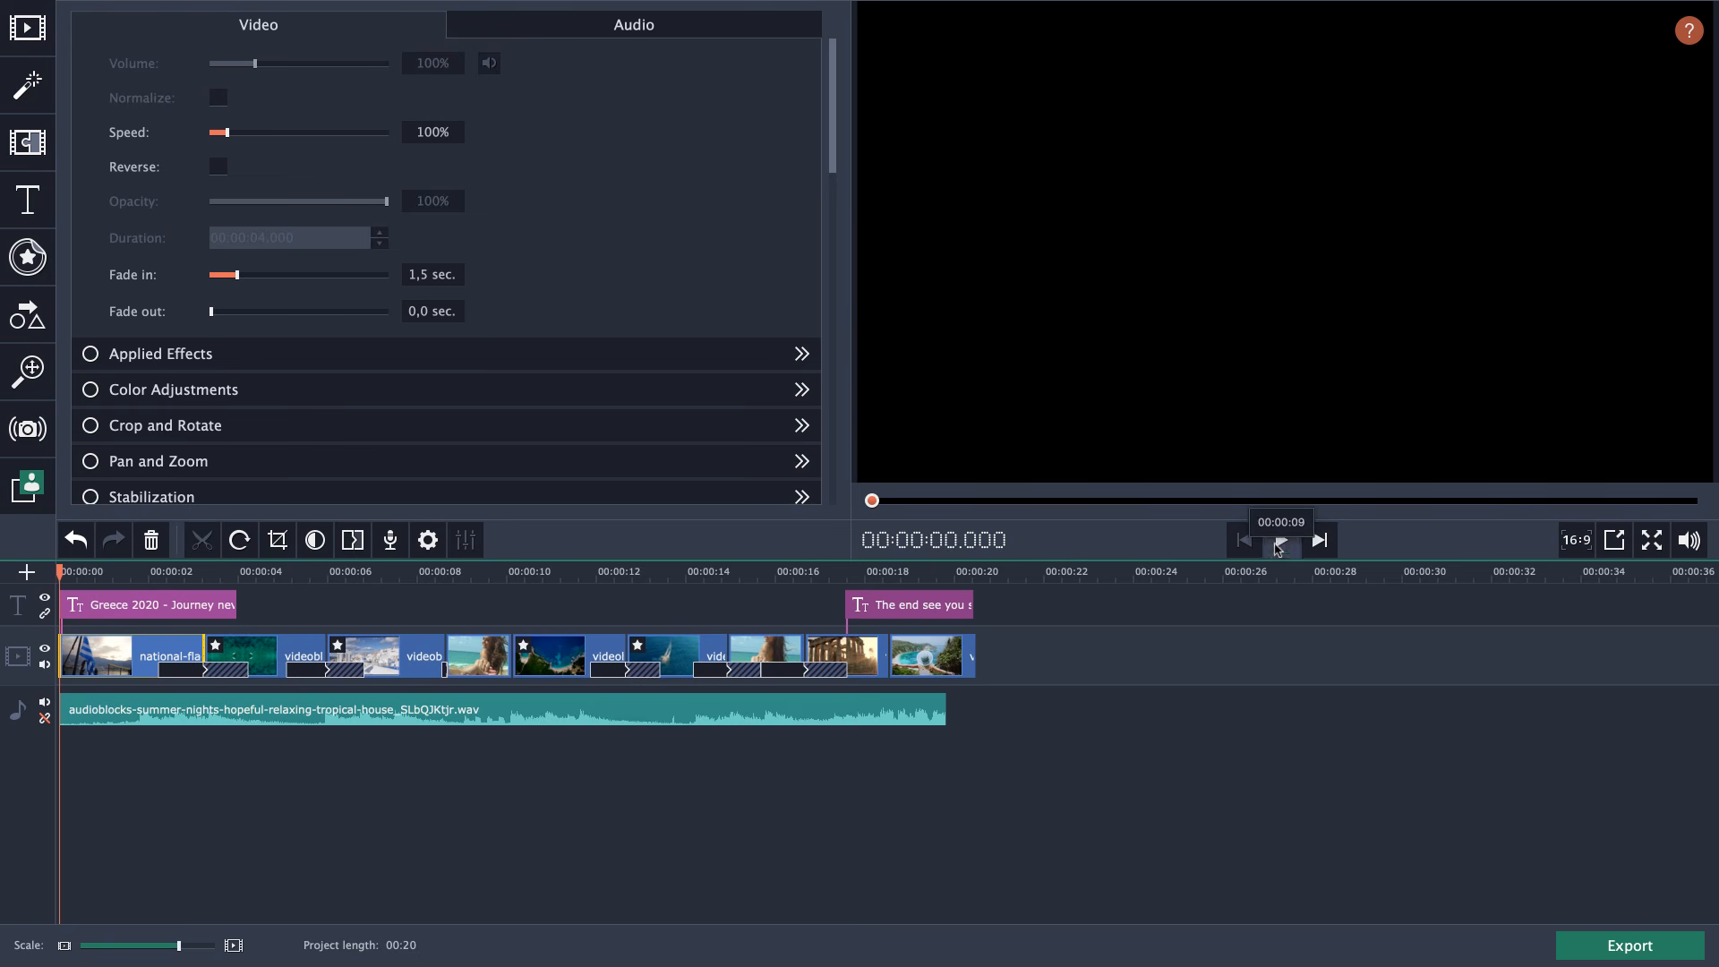
pyautogui.click(1287, 554)
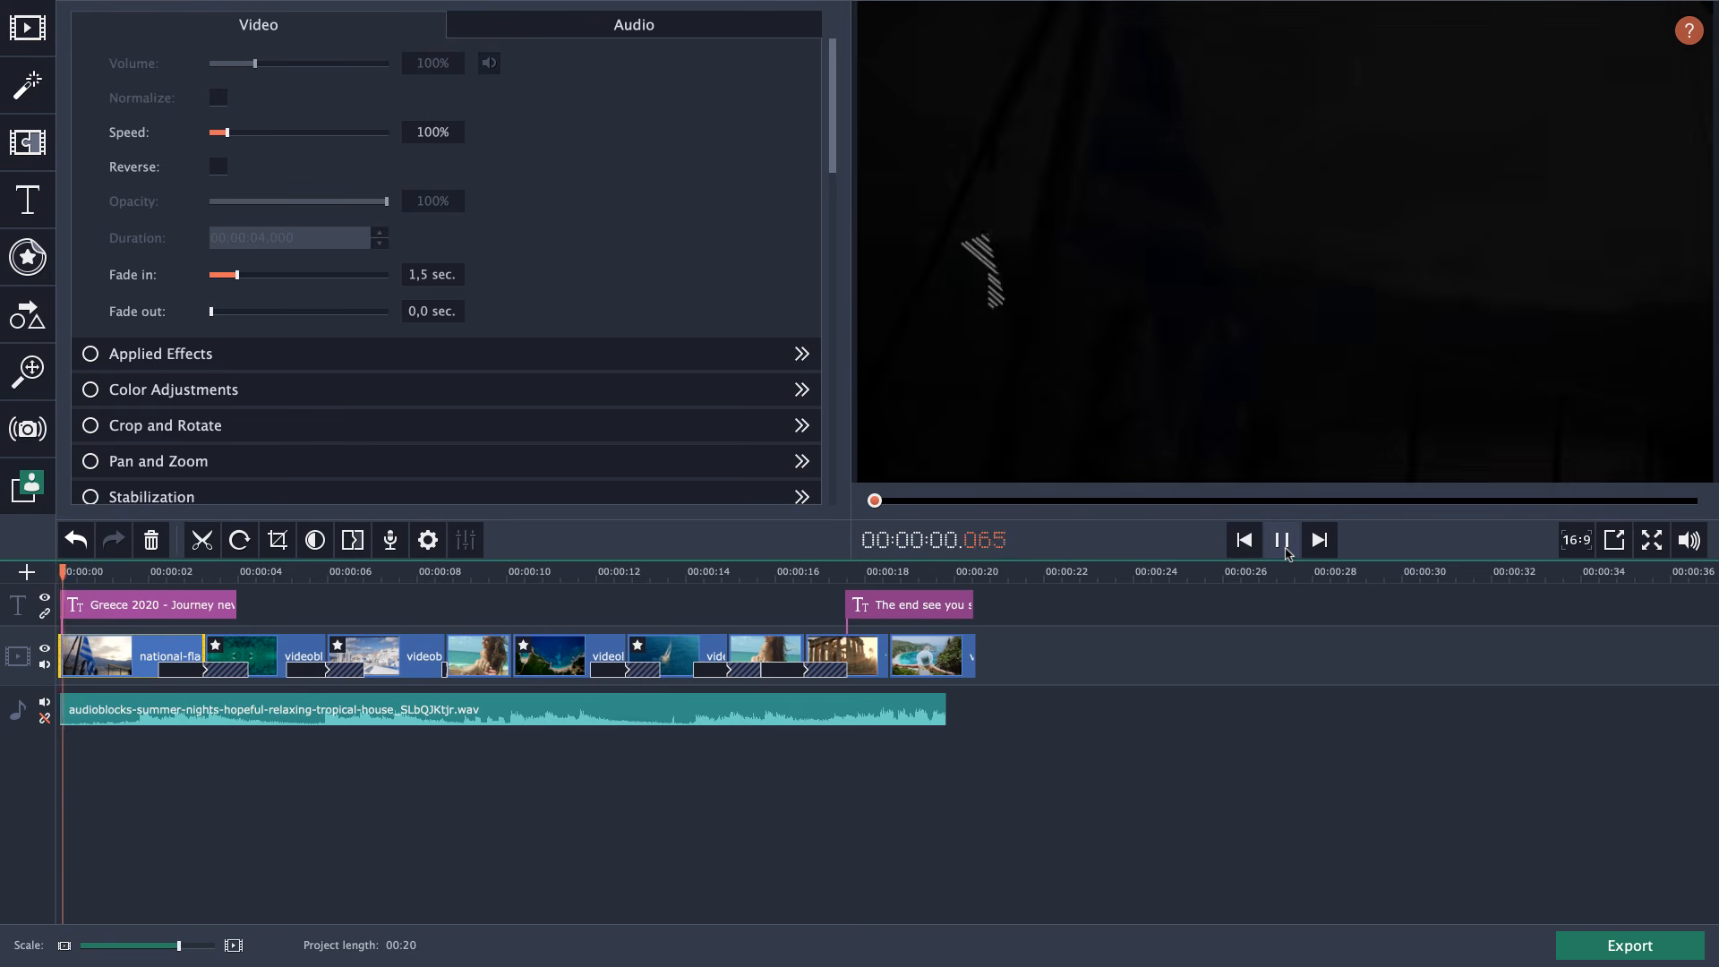
pyautogui.click(1282, 541)
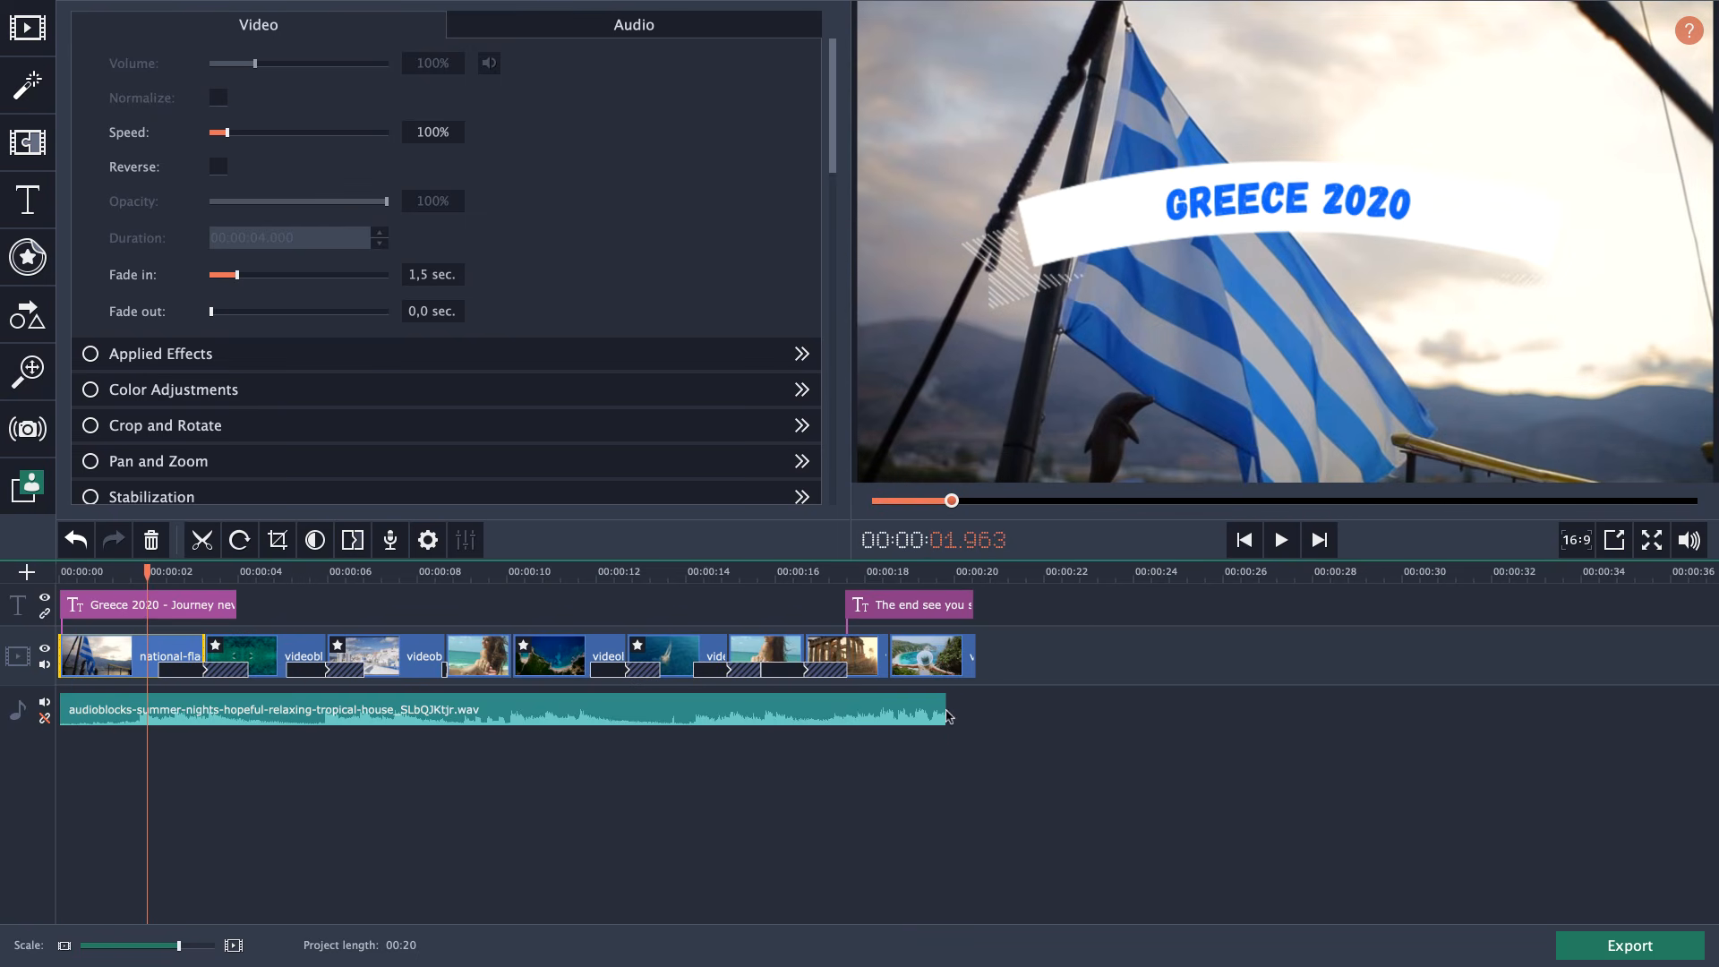
# Extend the music track to the end of the video and add a fade-out to the closing beach clip.
pyautogui.moveTo(948, 716); pyautogui.dragTo(976, 716)
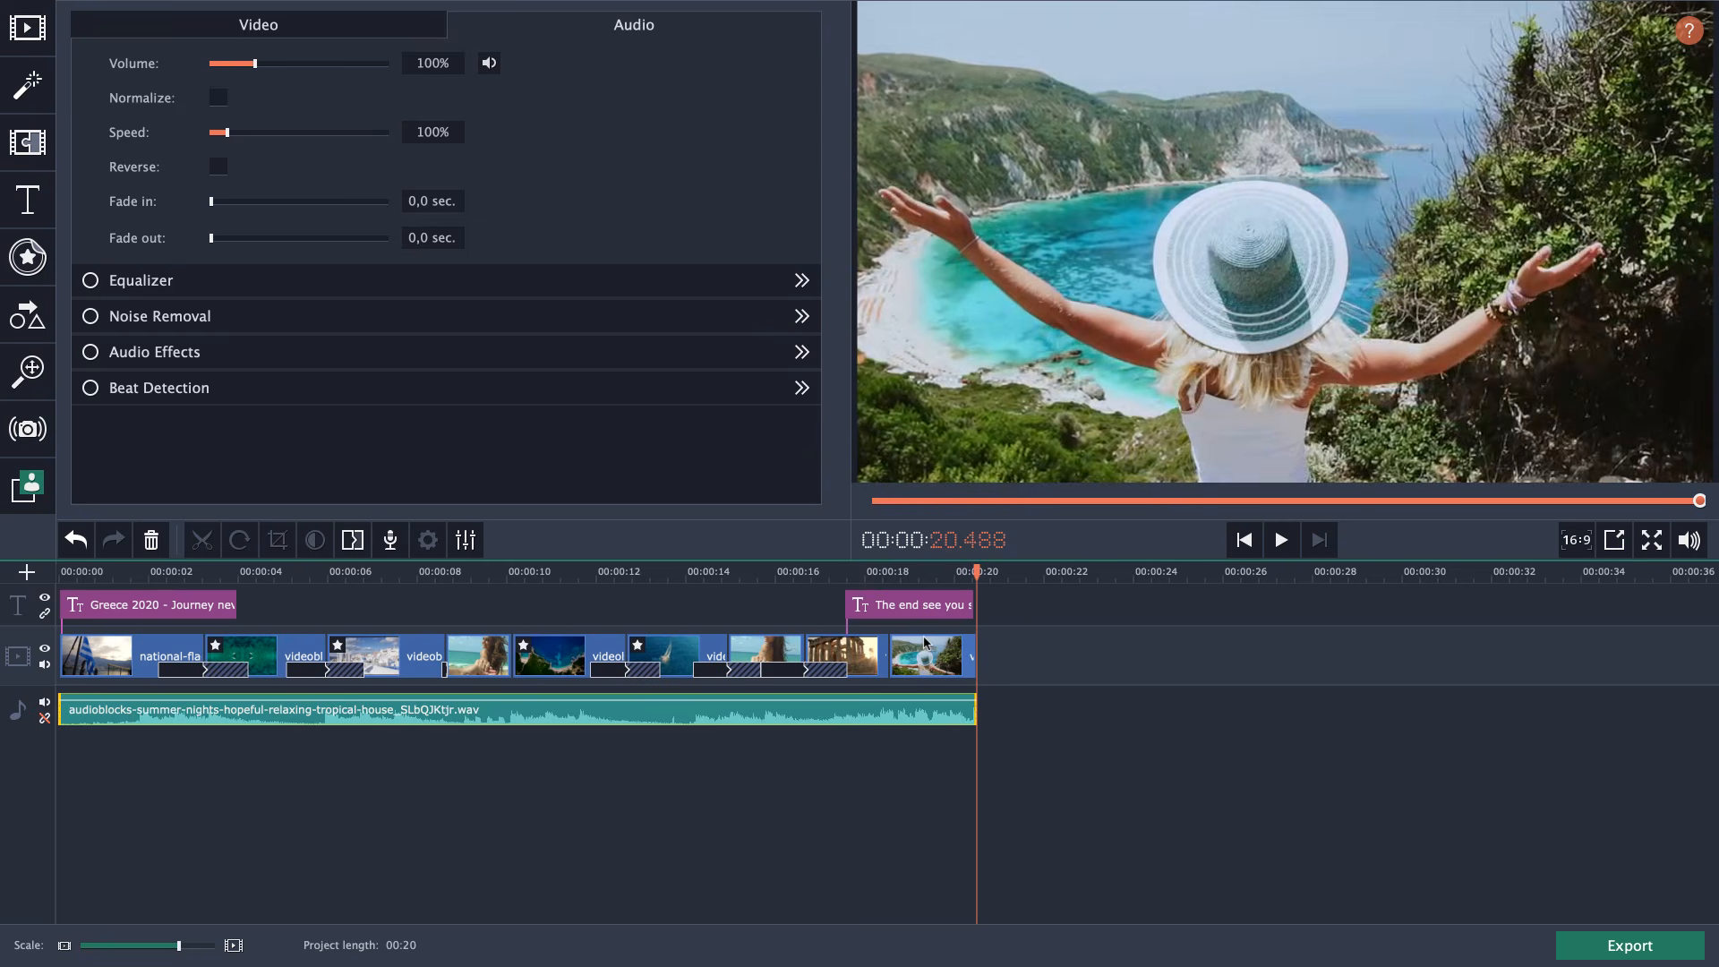
pyautogui.click(926, 644)
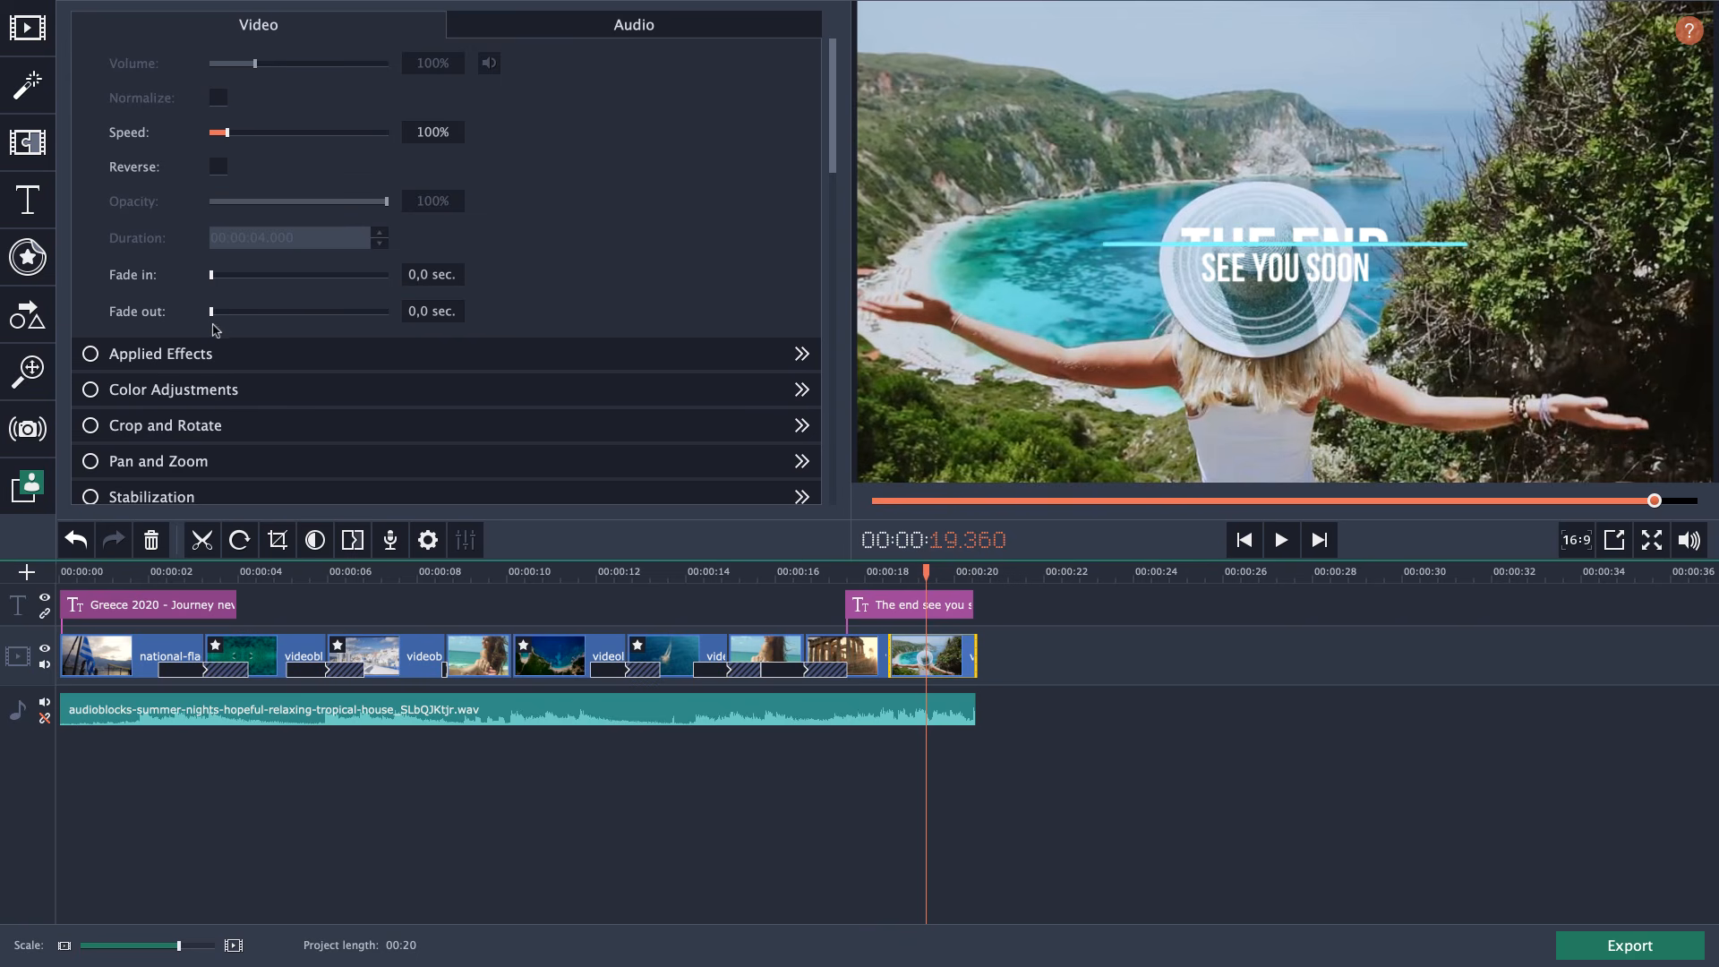
pyautogui.moveTo(213, 315); pyautogui.dragTo(239, 316)
# Set a 3.0-second fade-out on the music track and play the ending from about 00:00:17.
pyautogui.click(898, 703)
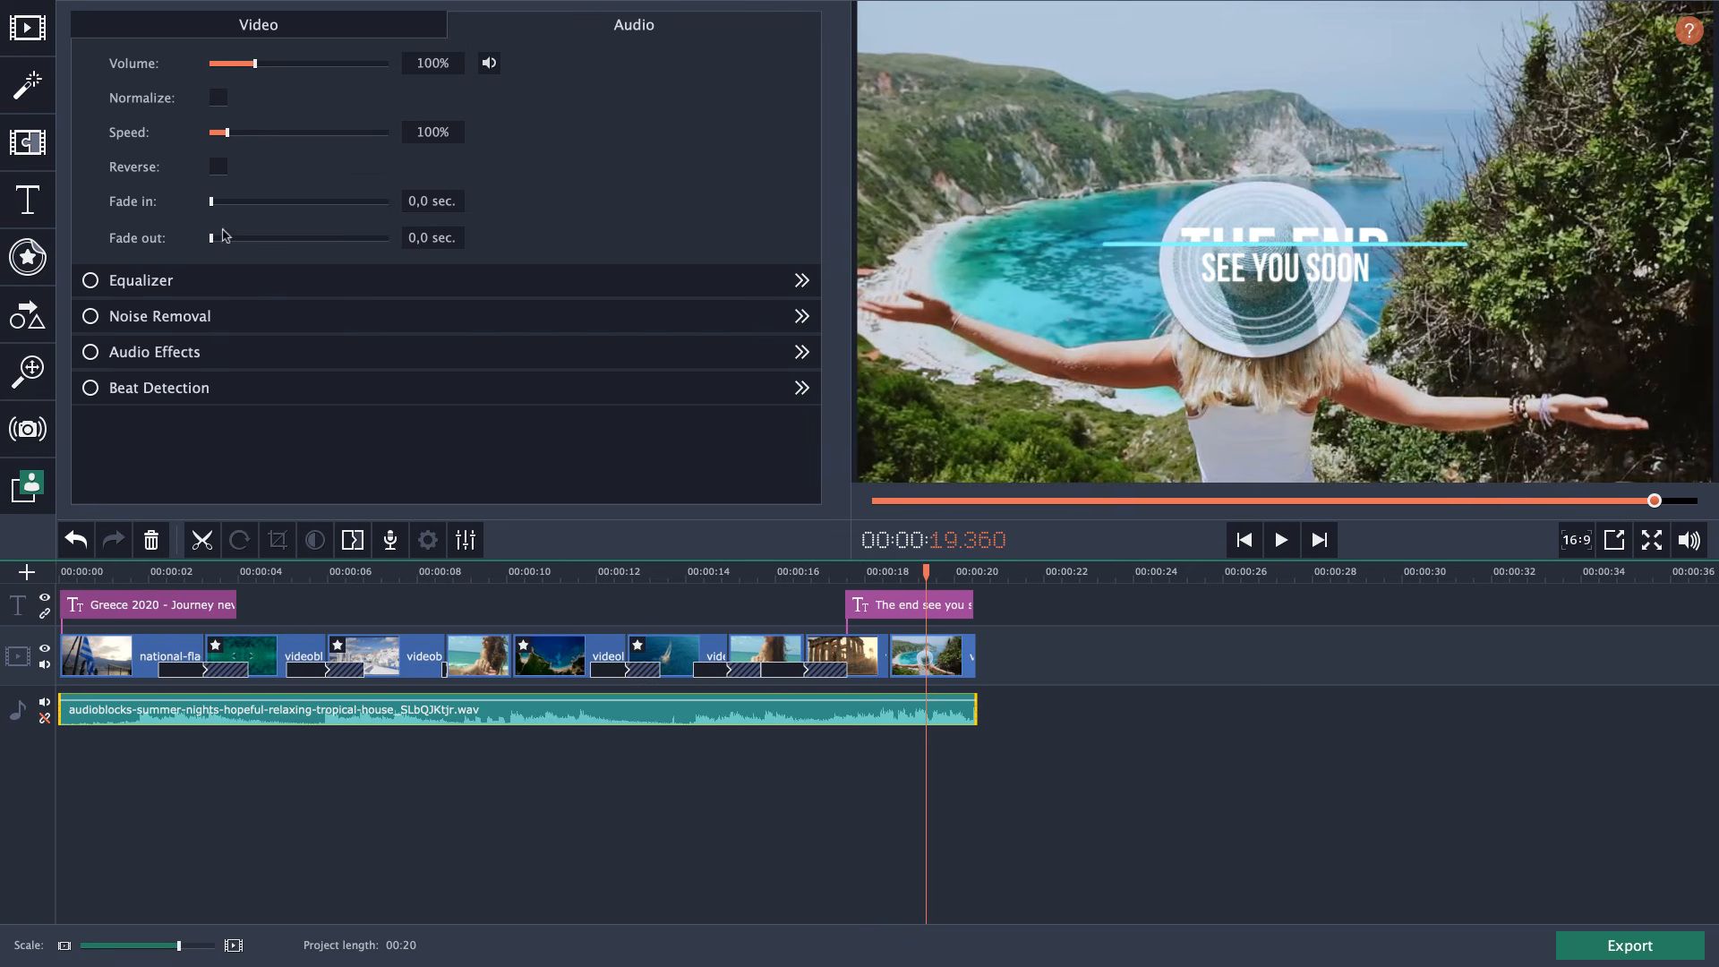
pyautogui.moveTo(217, 242); pyautogui.dragTo(263, 242)
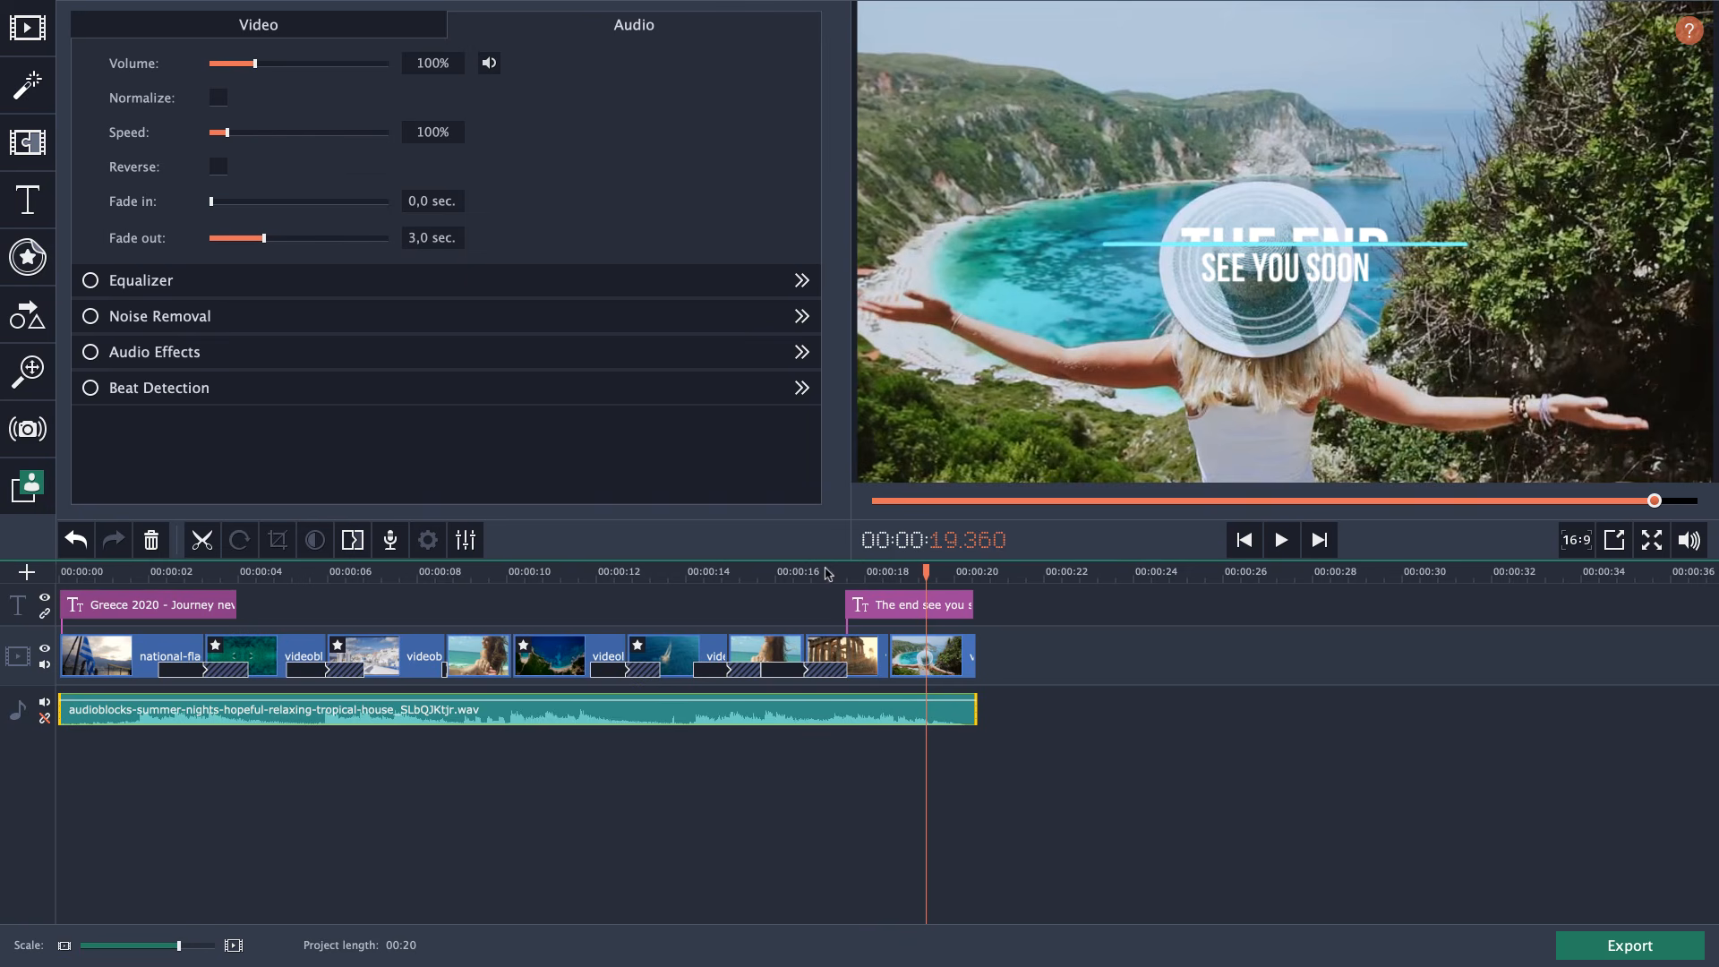
pyautogui.click(821, 573)
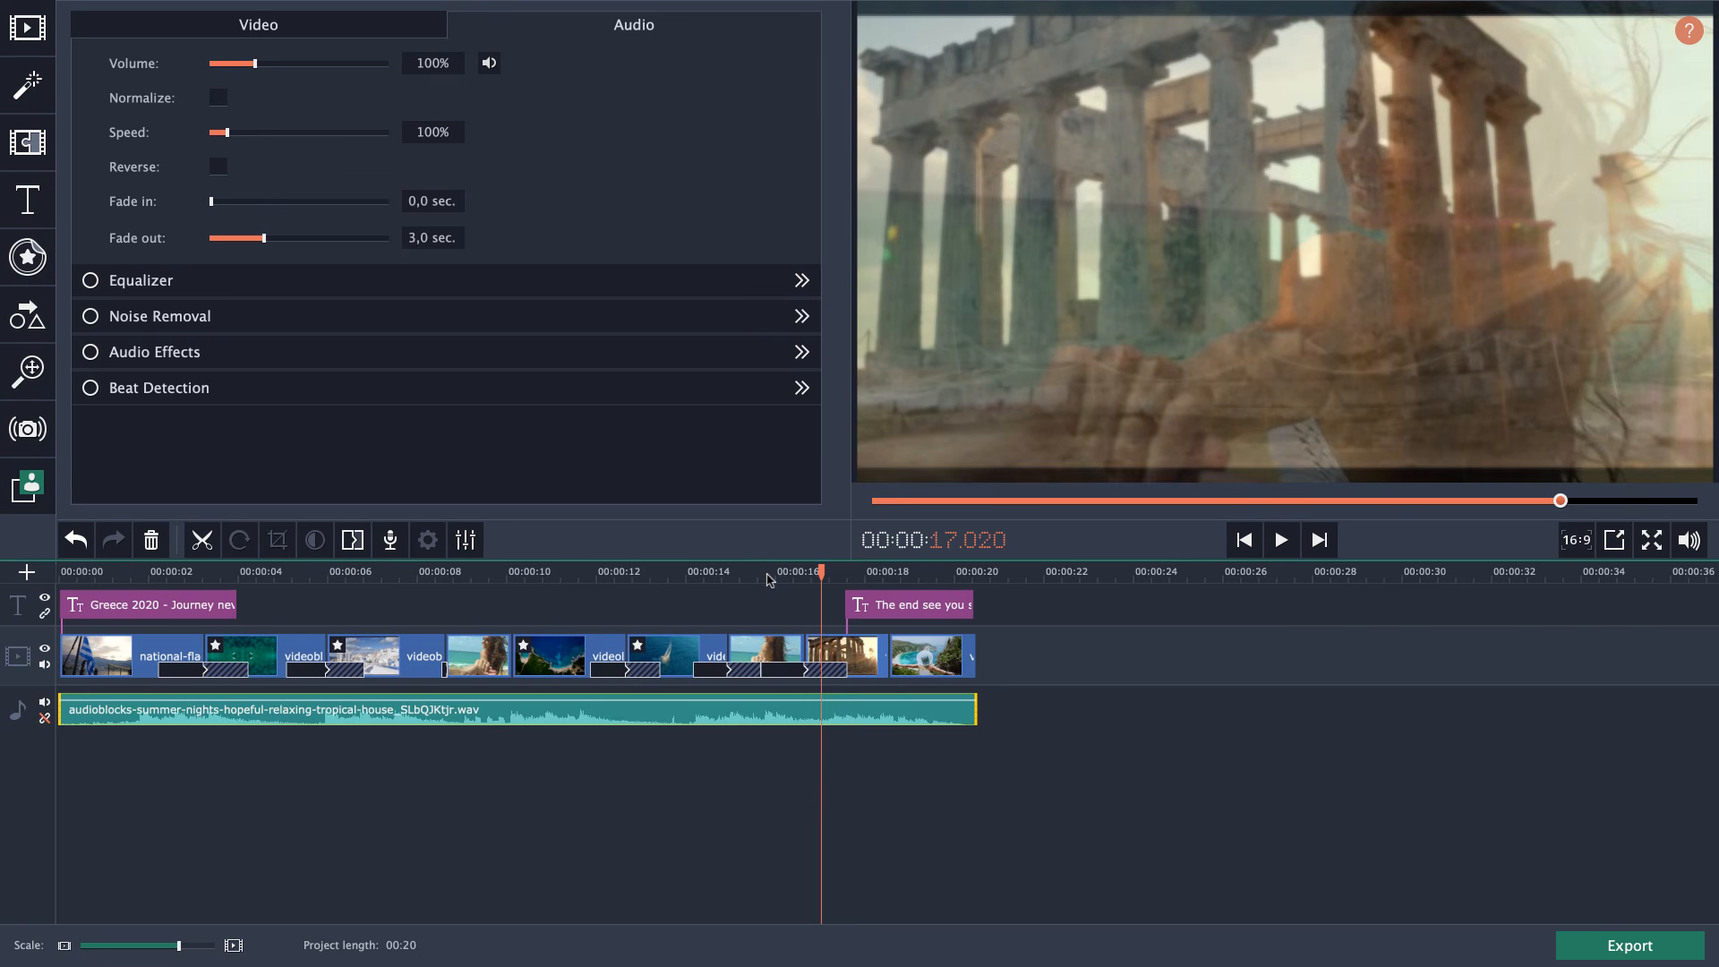
pyautogui.press('space')
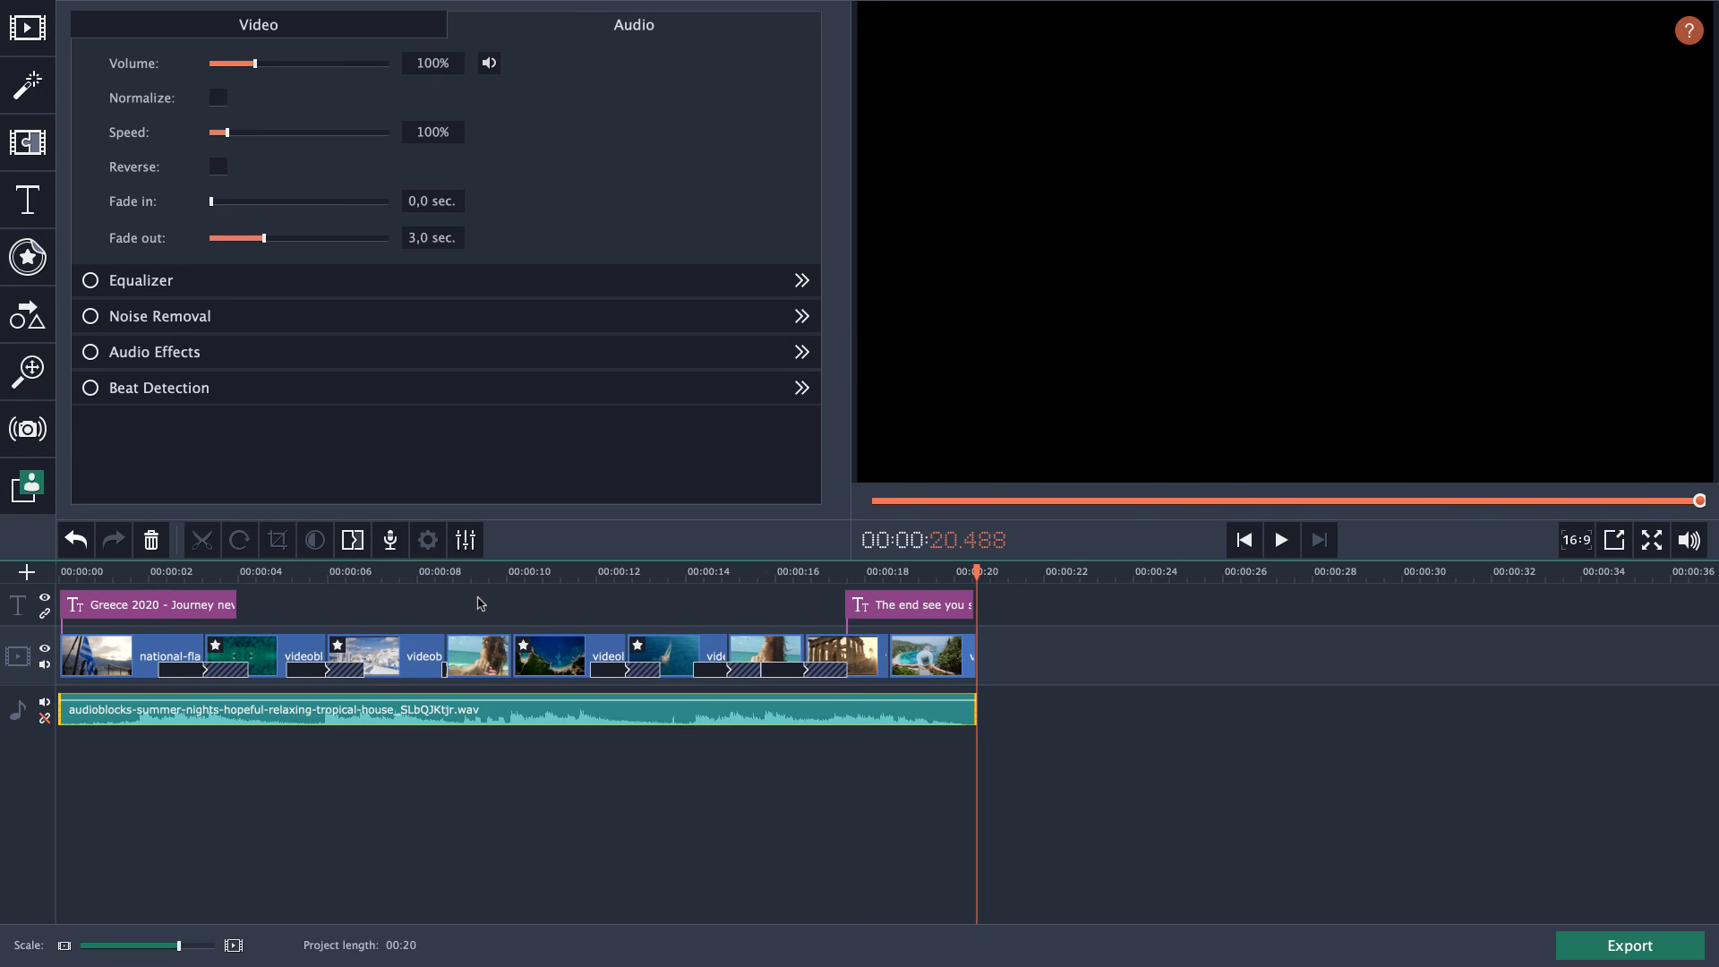
# Reverse the clip that follows the Santorini clip and look over its audio and video properties.
pyautogui.click(391, 573)
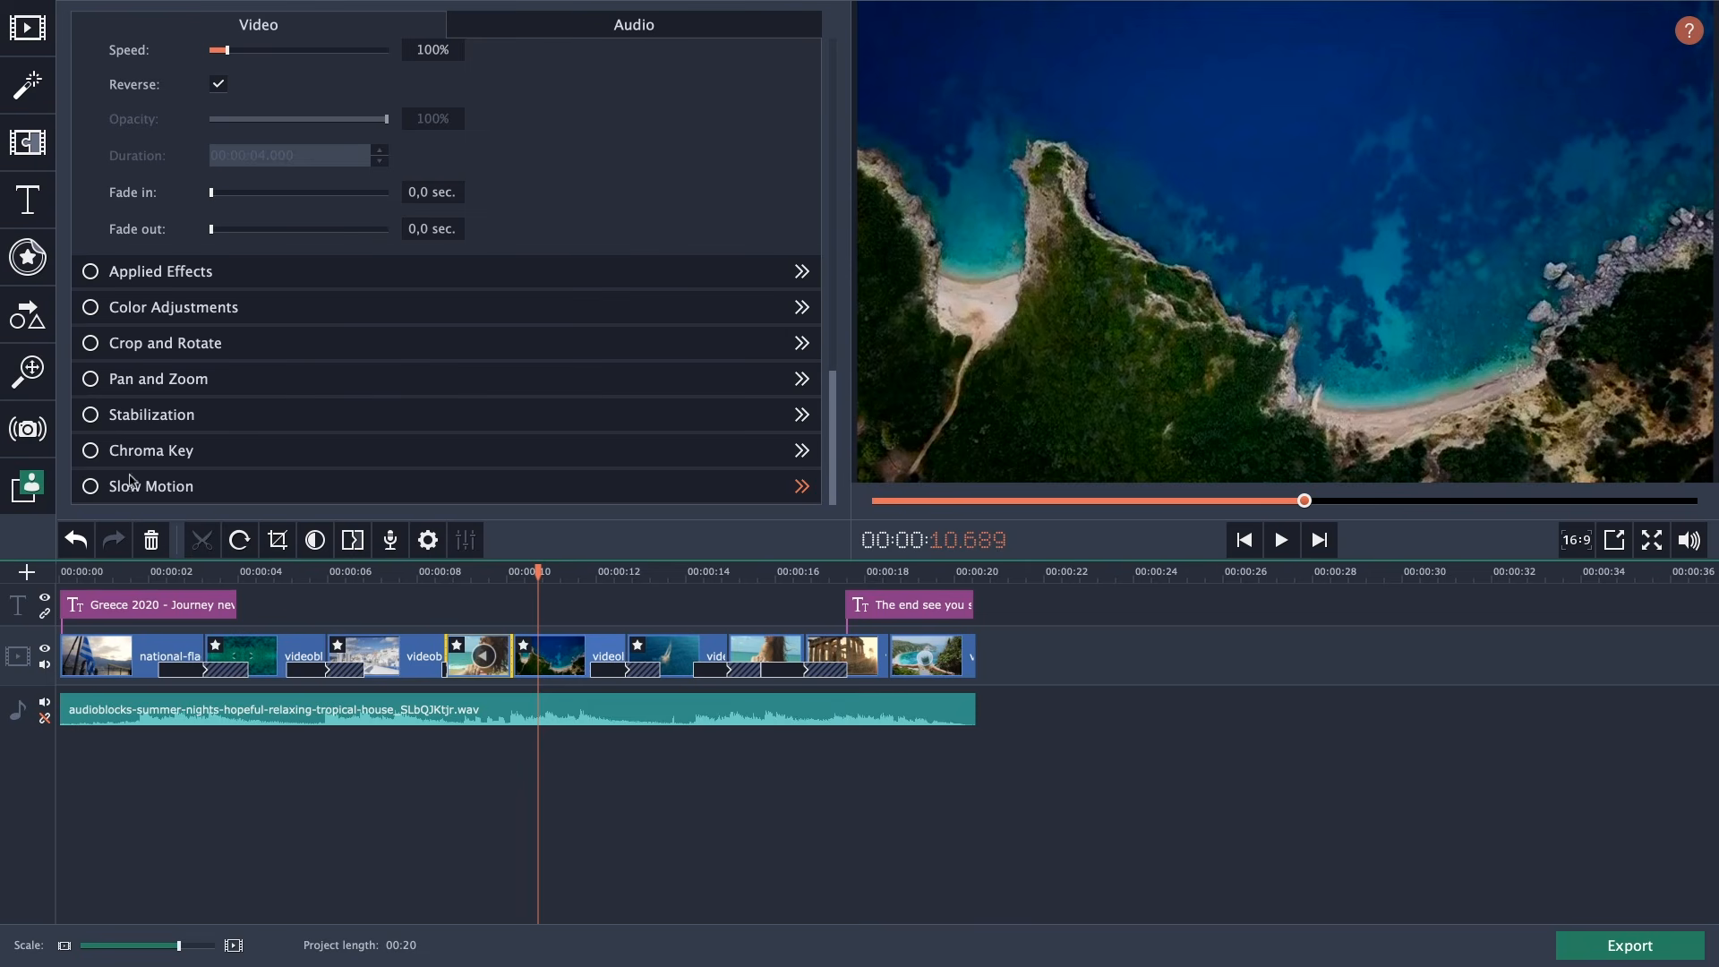
pyautogui.click(583, 28)
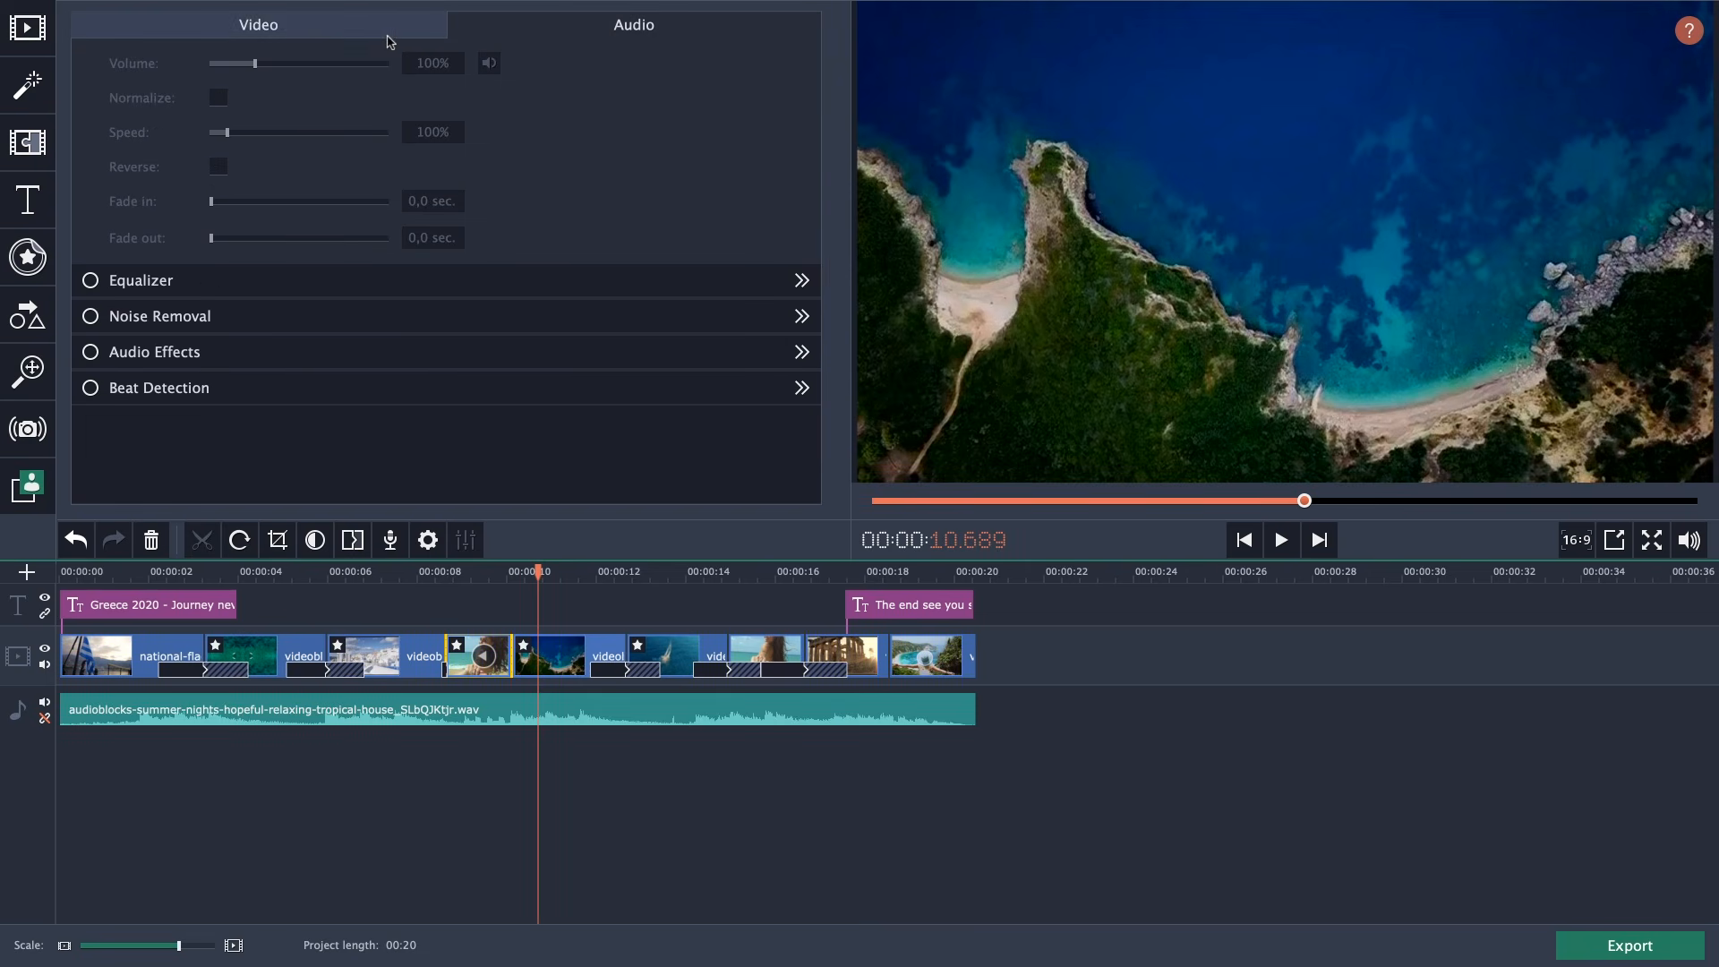
pyautogui.click(289, 34)
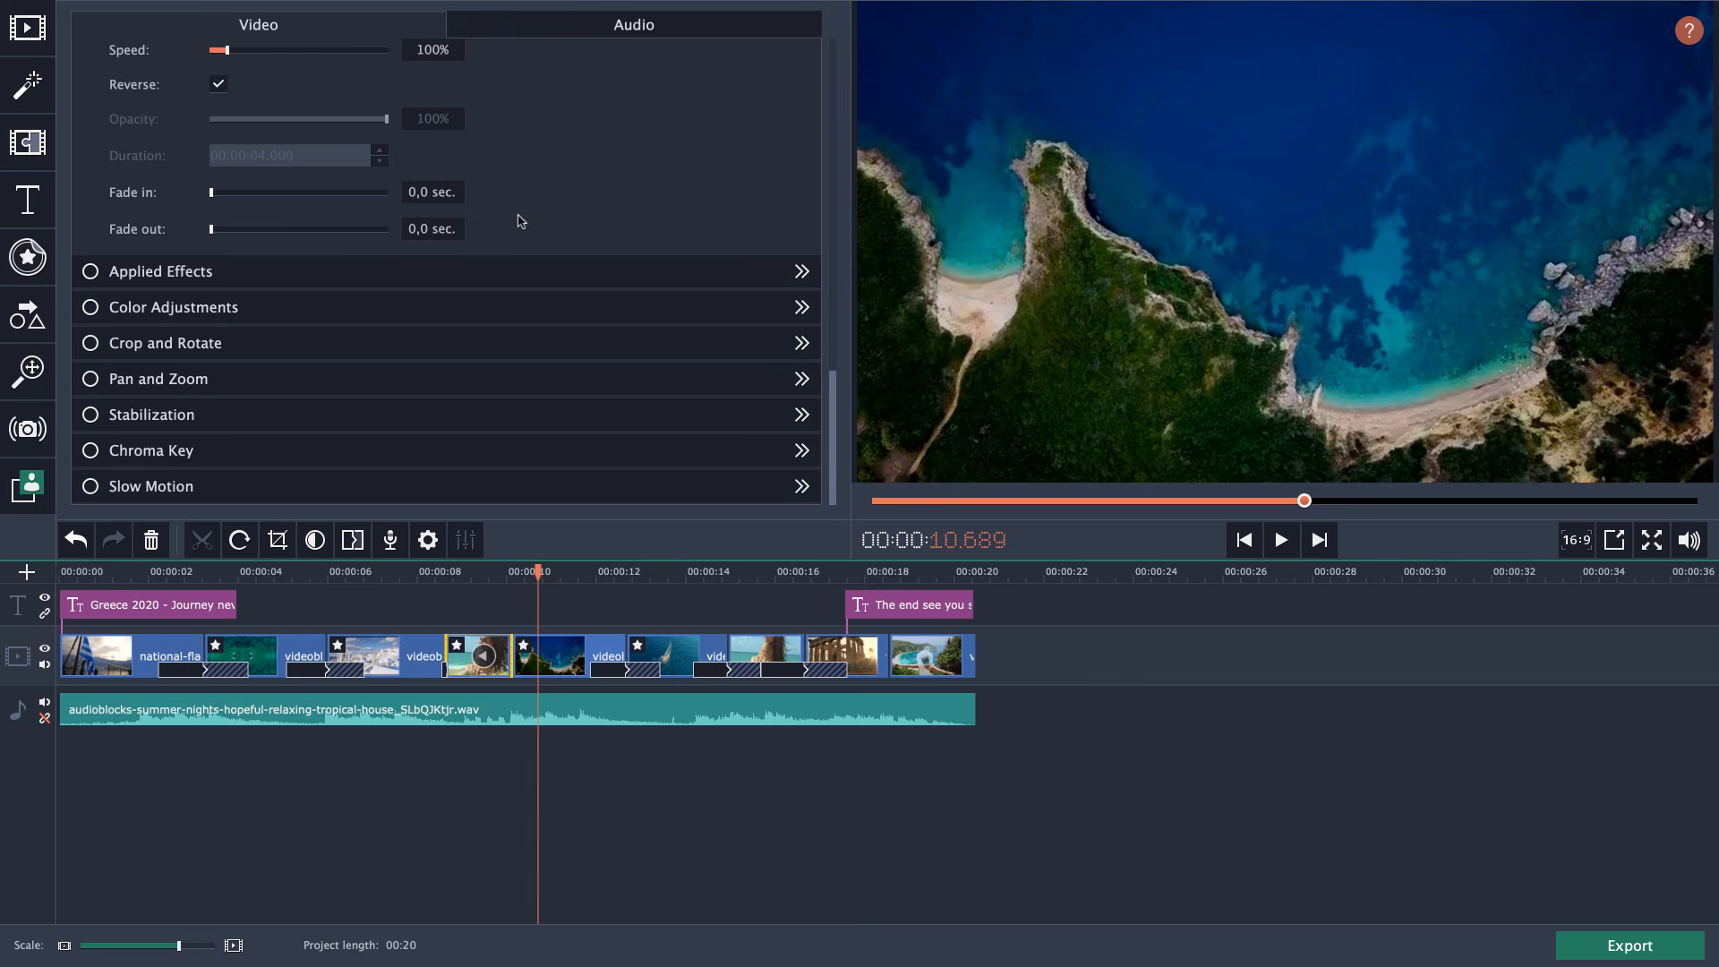
# Check the edited video at several points of the timeline and play it from start to end.
pyautogui.click(577, 576)
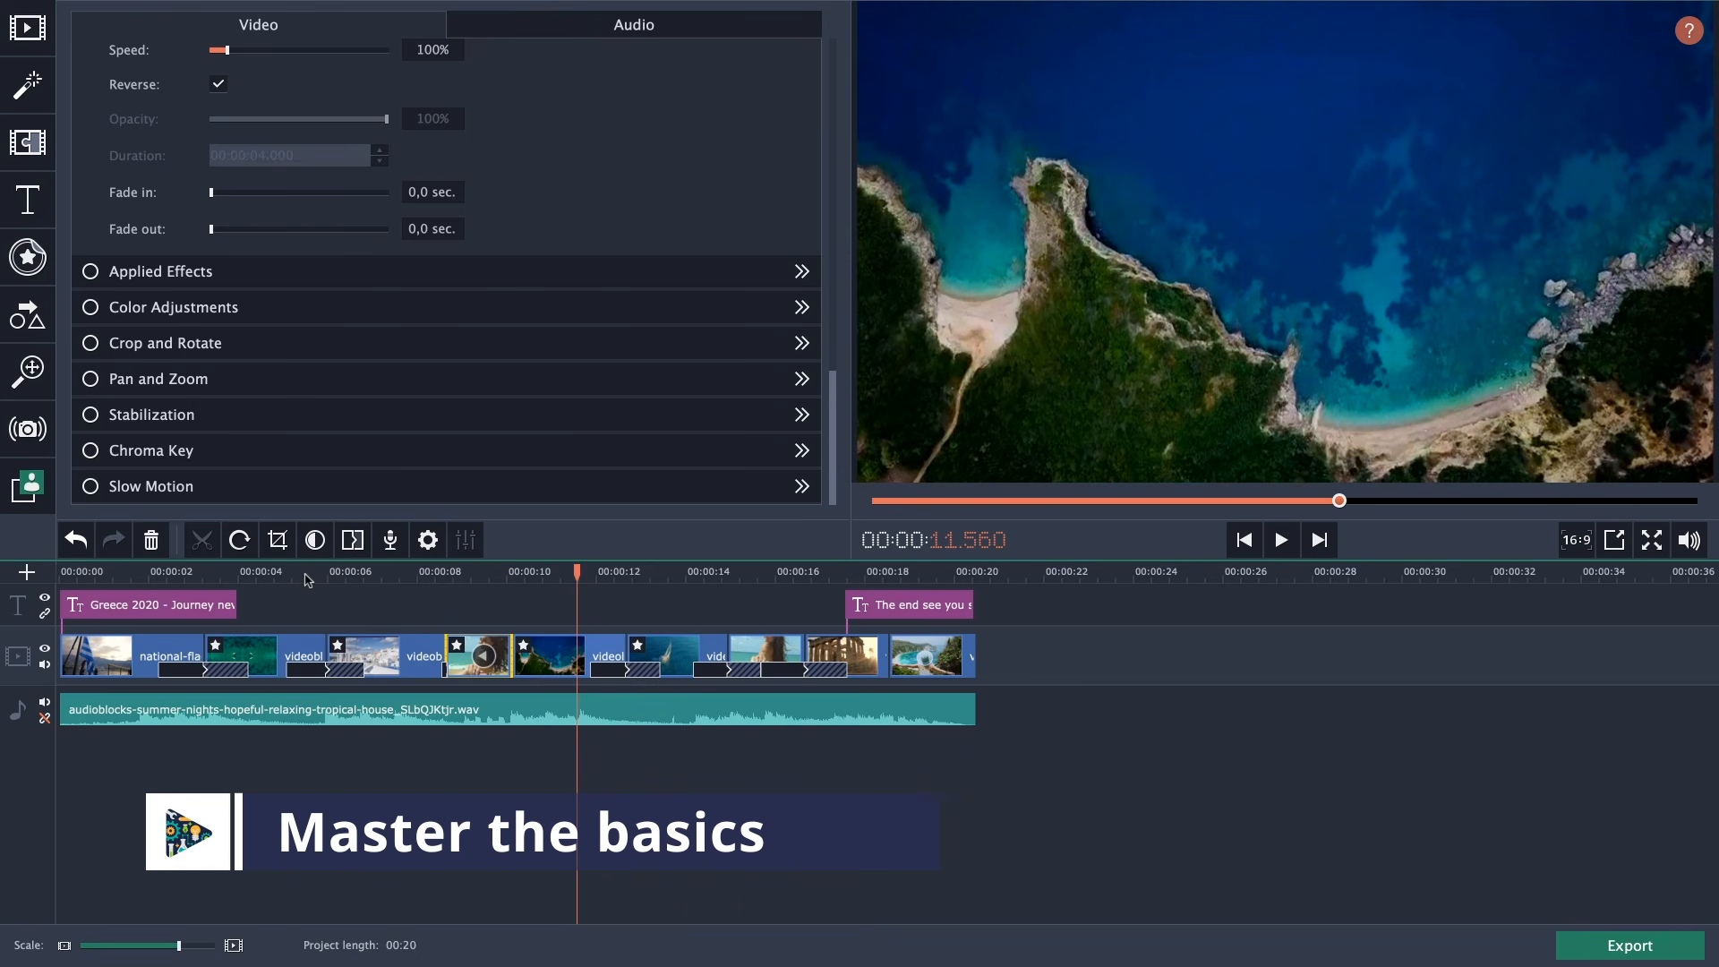
pyautogui.click(306, 573)
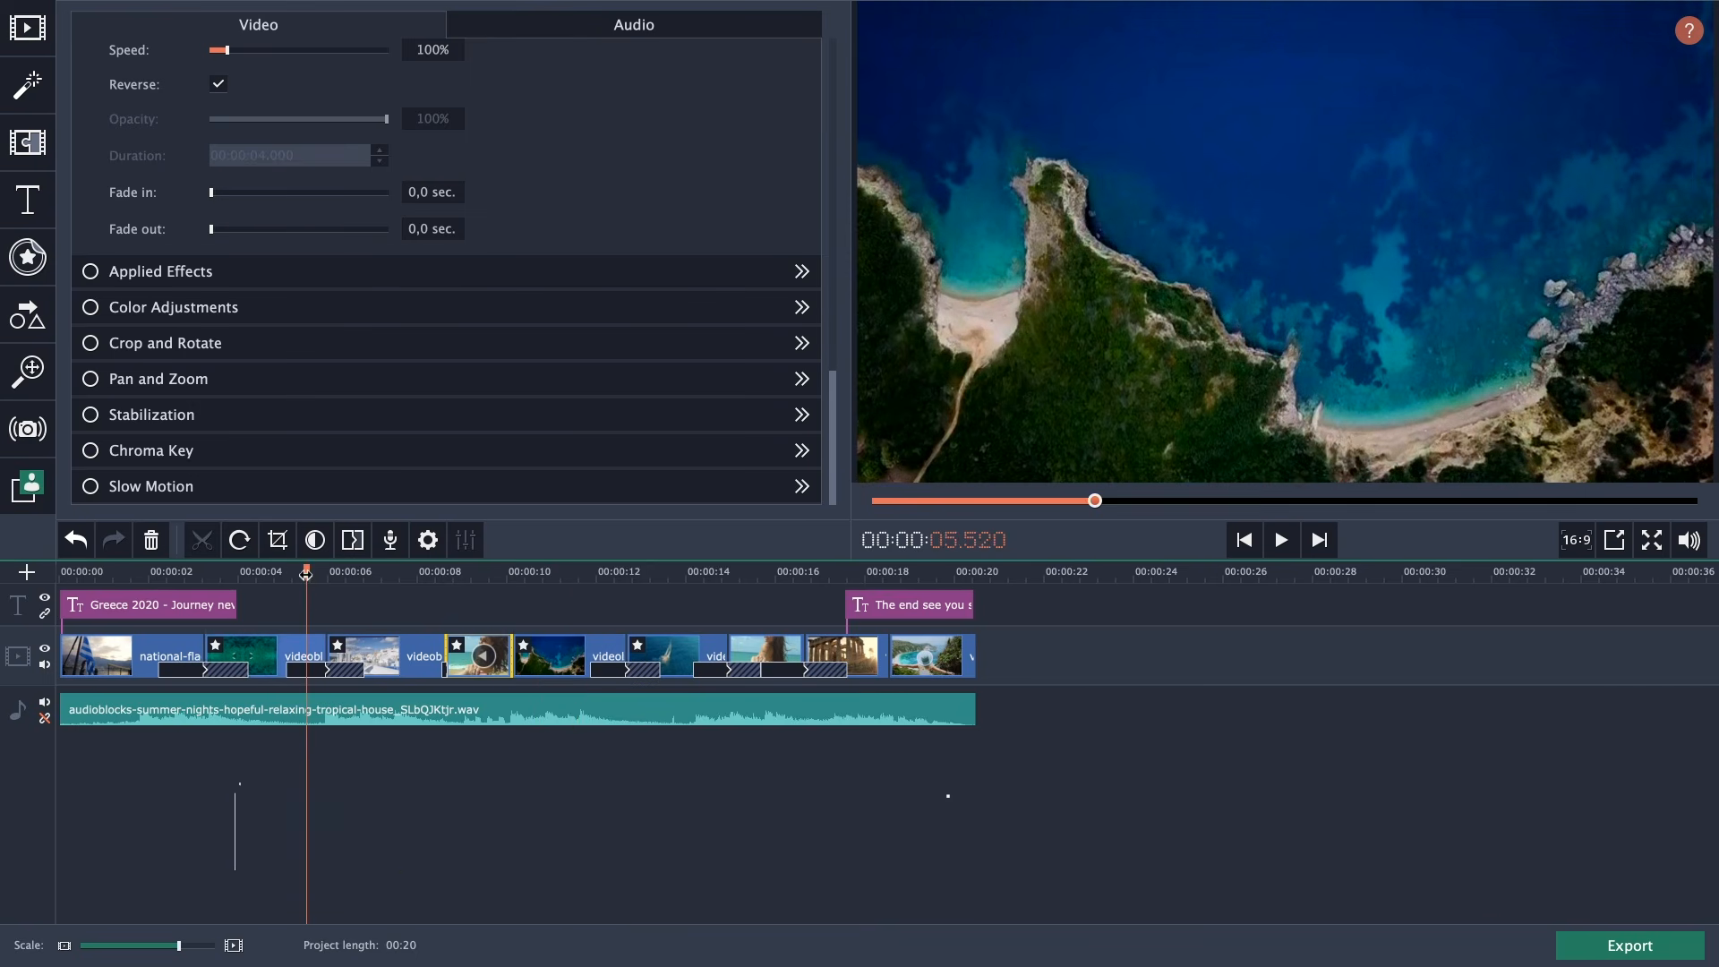
pyautogui.click(382, 573)
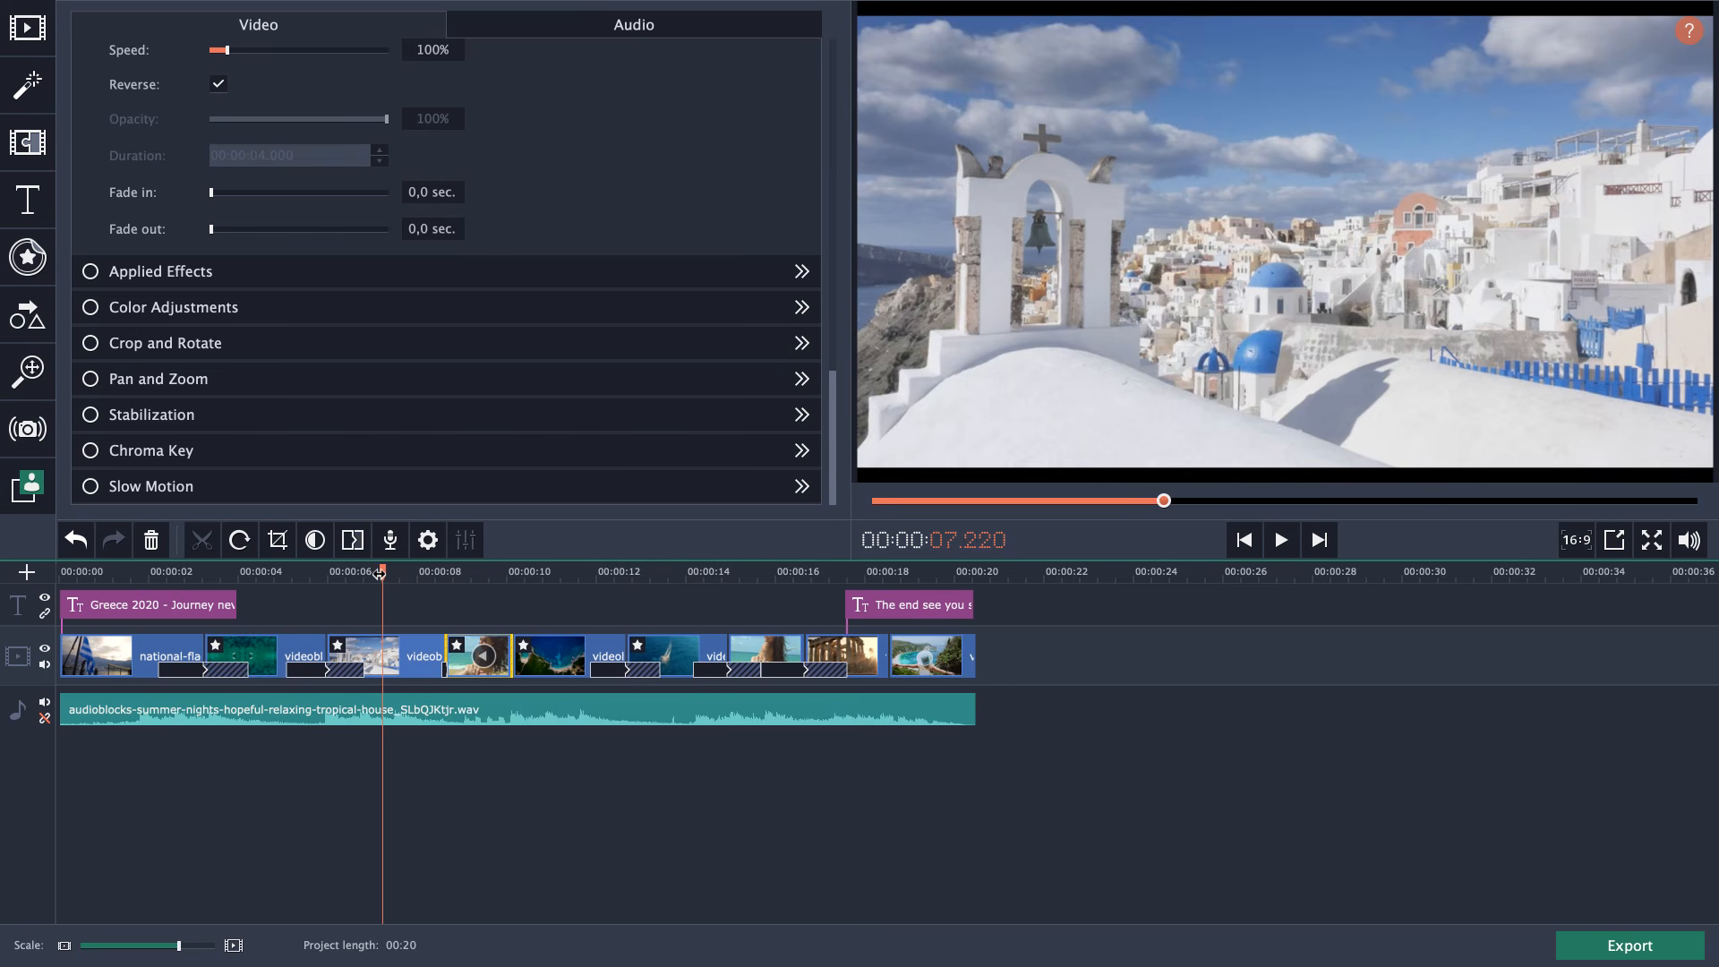
pyautogui.click(555, 573)
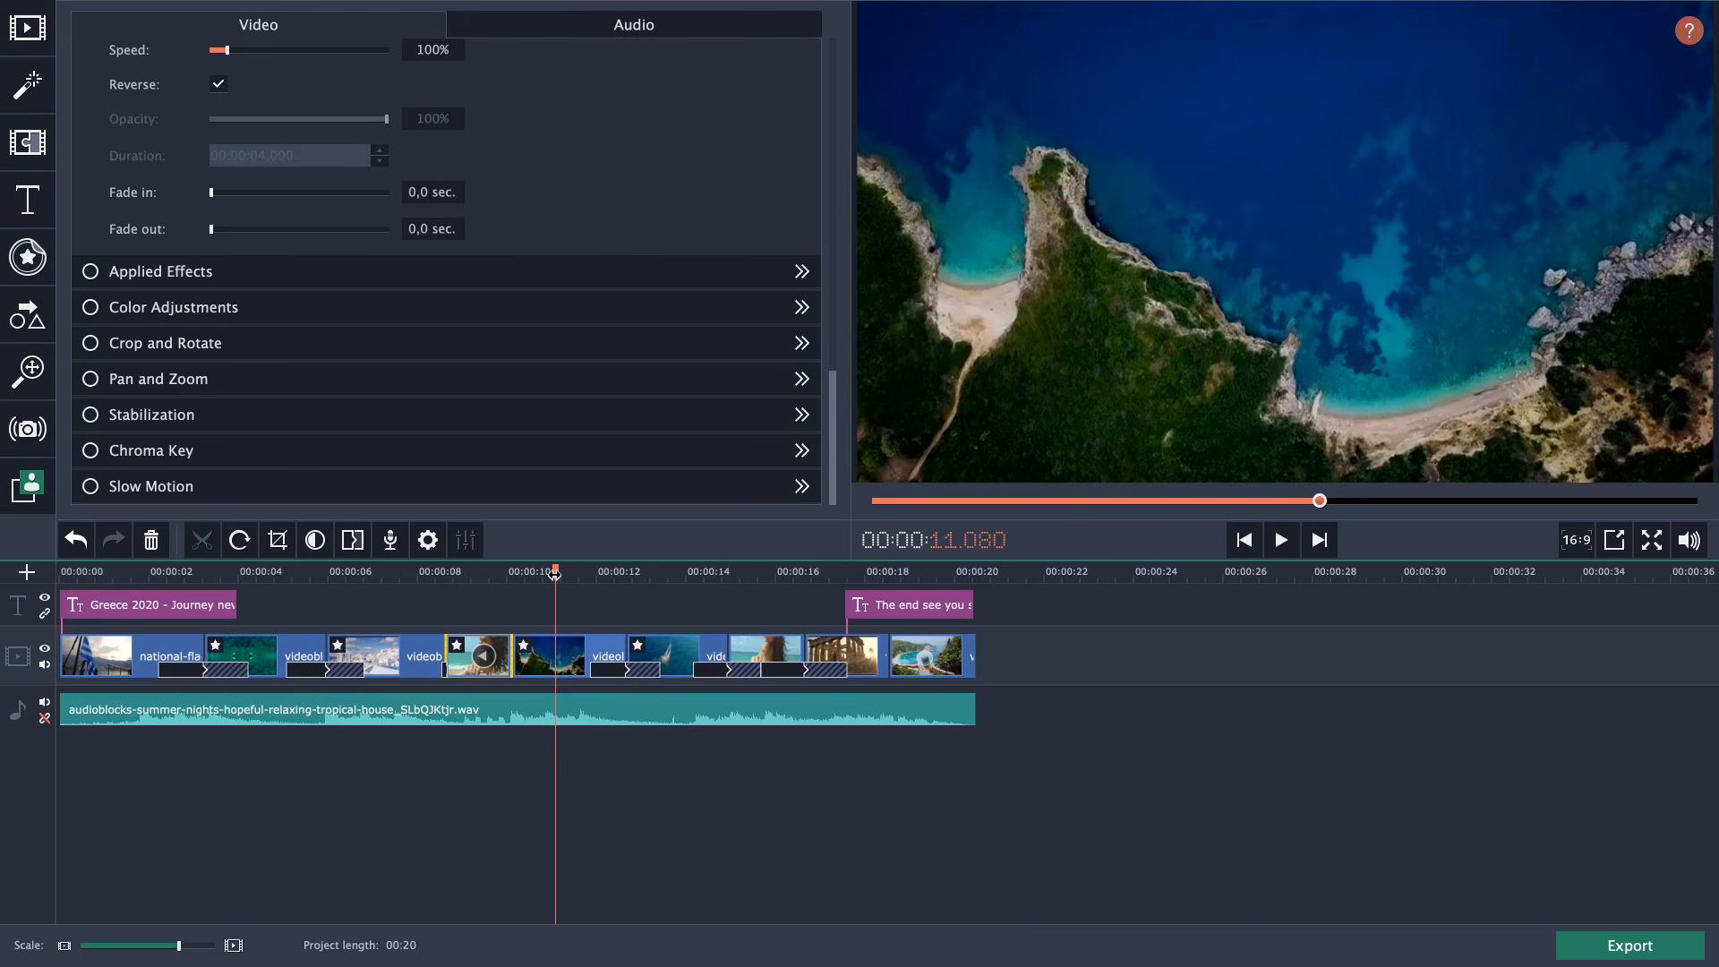
pyautogui.click(673, 573)
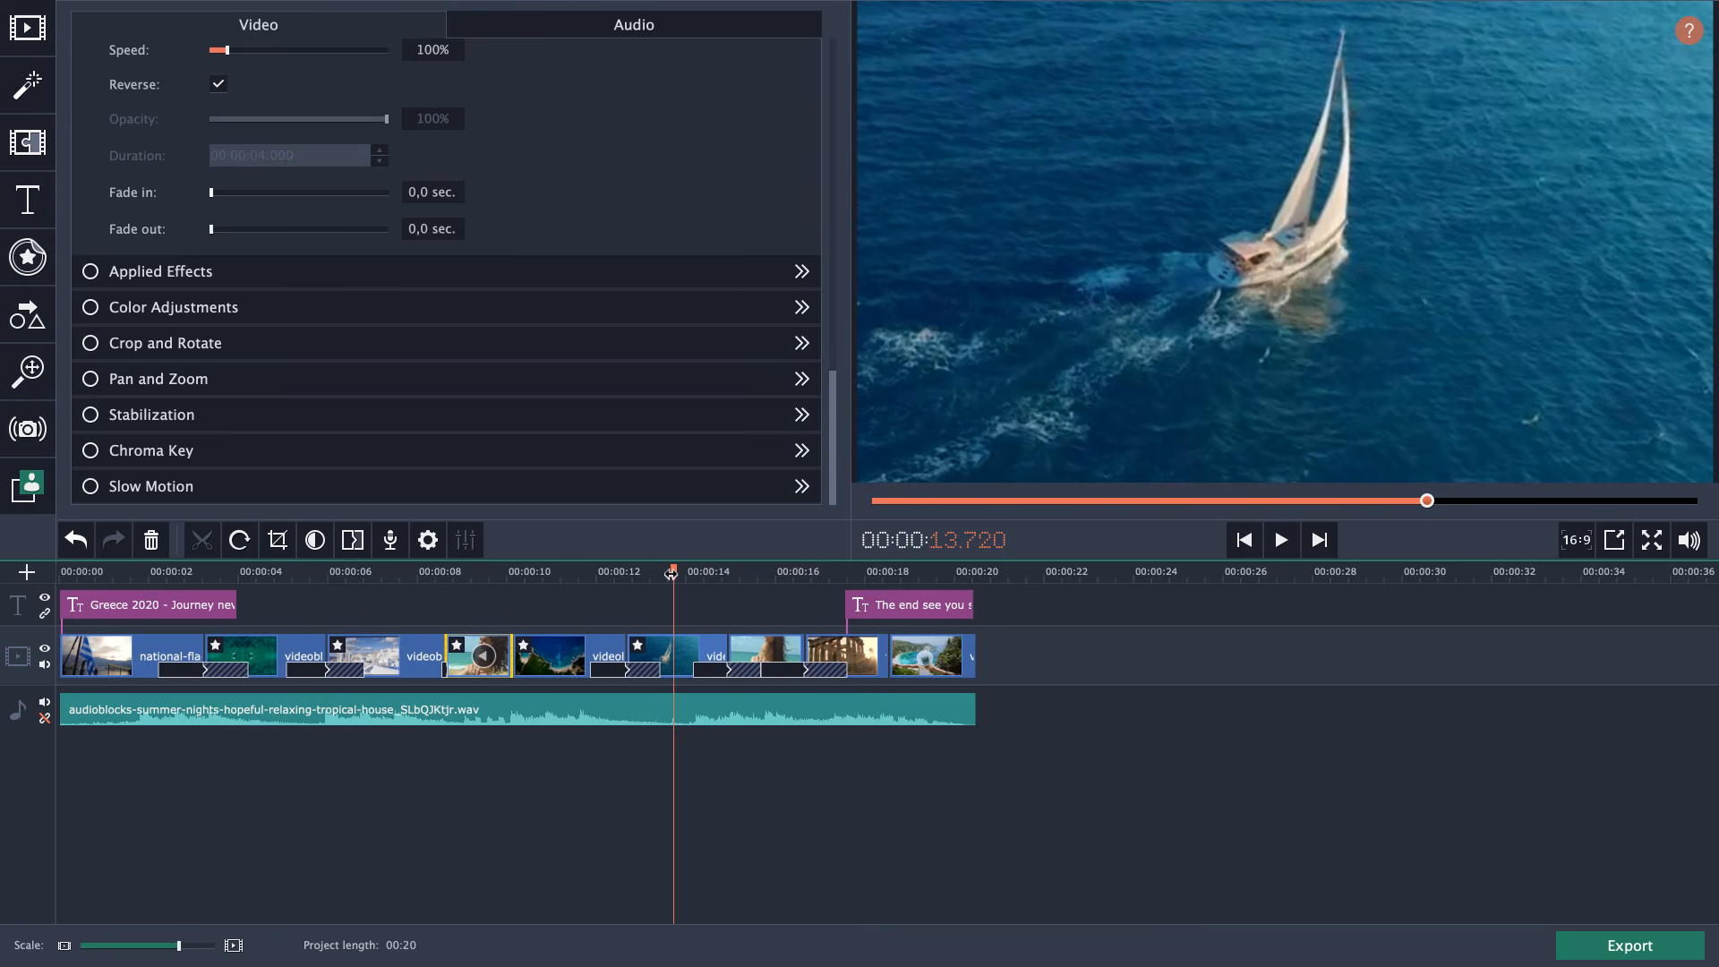
pyautogui.click(540, 573)
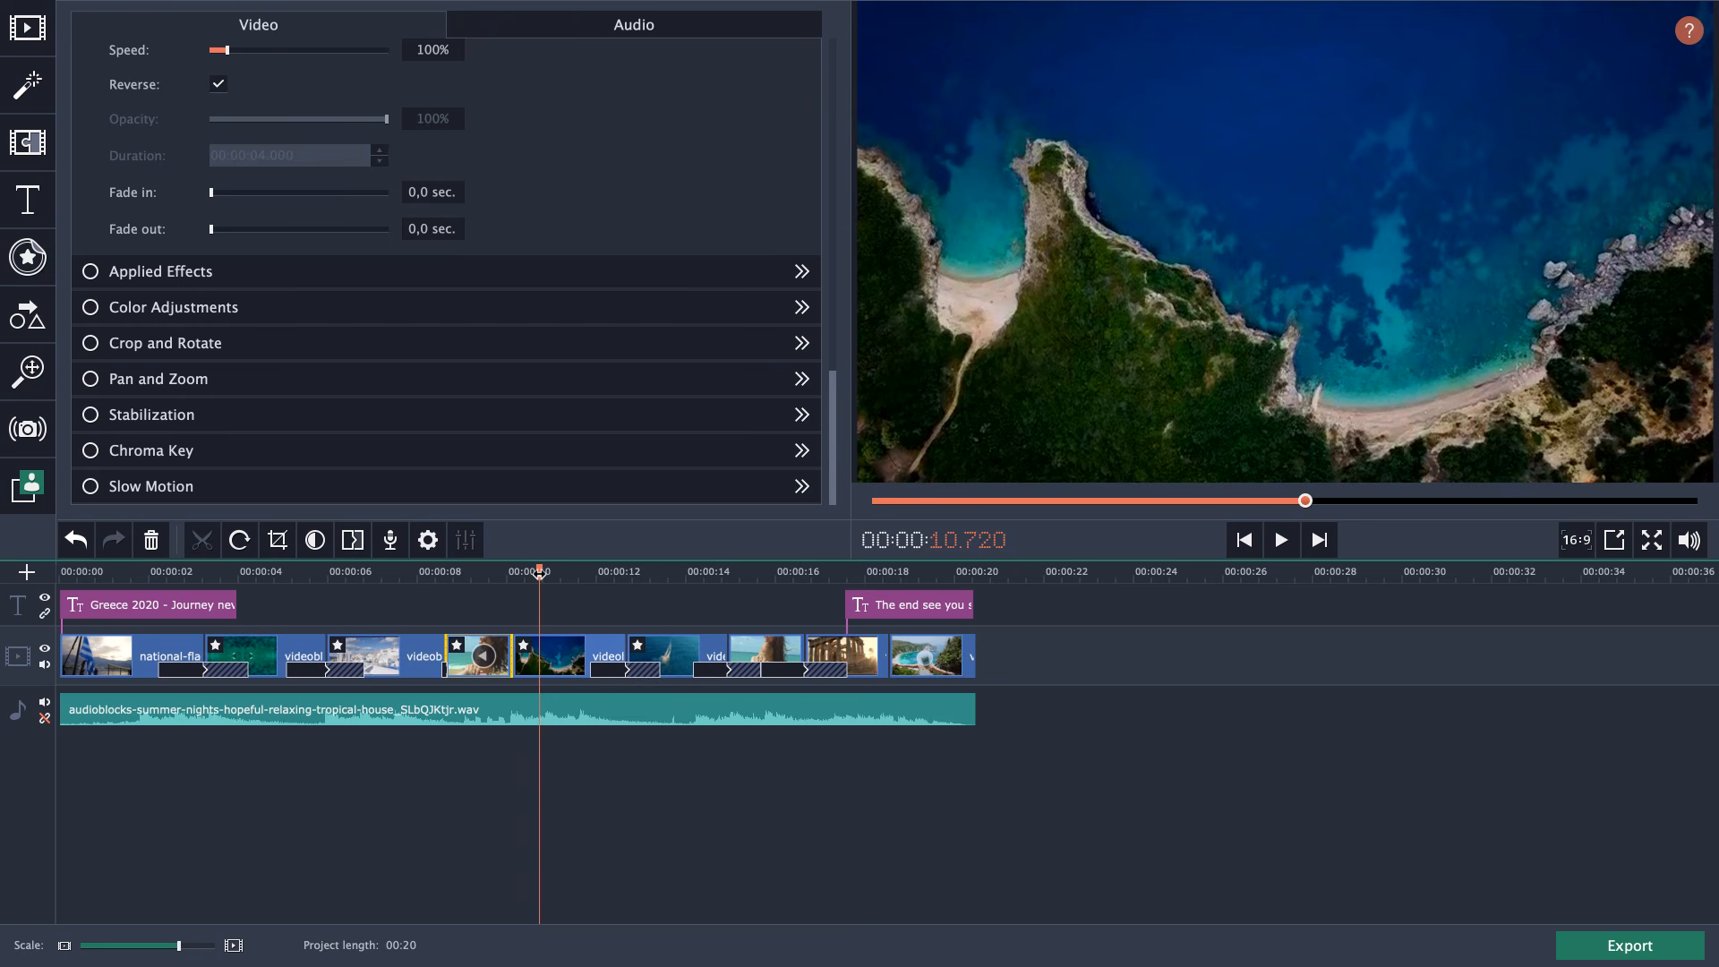
pyautogui.press('Home')
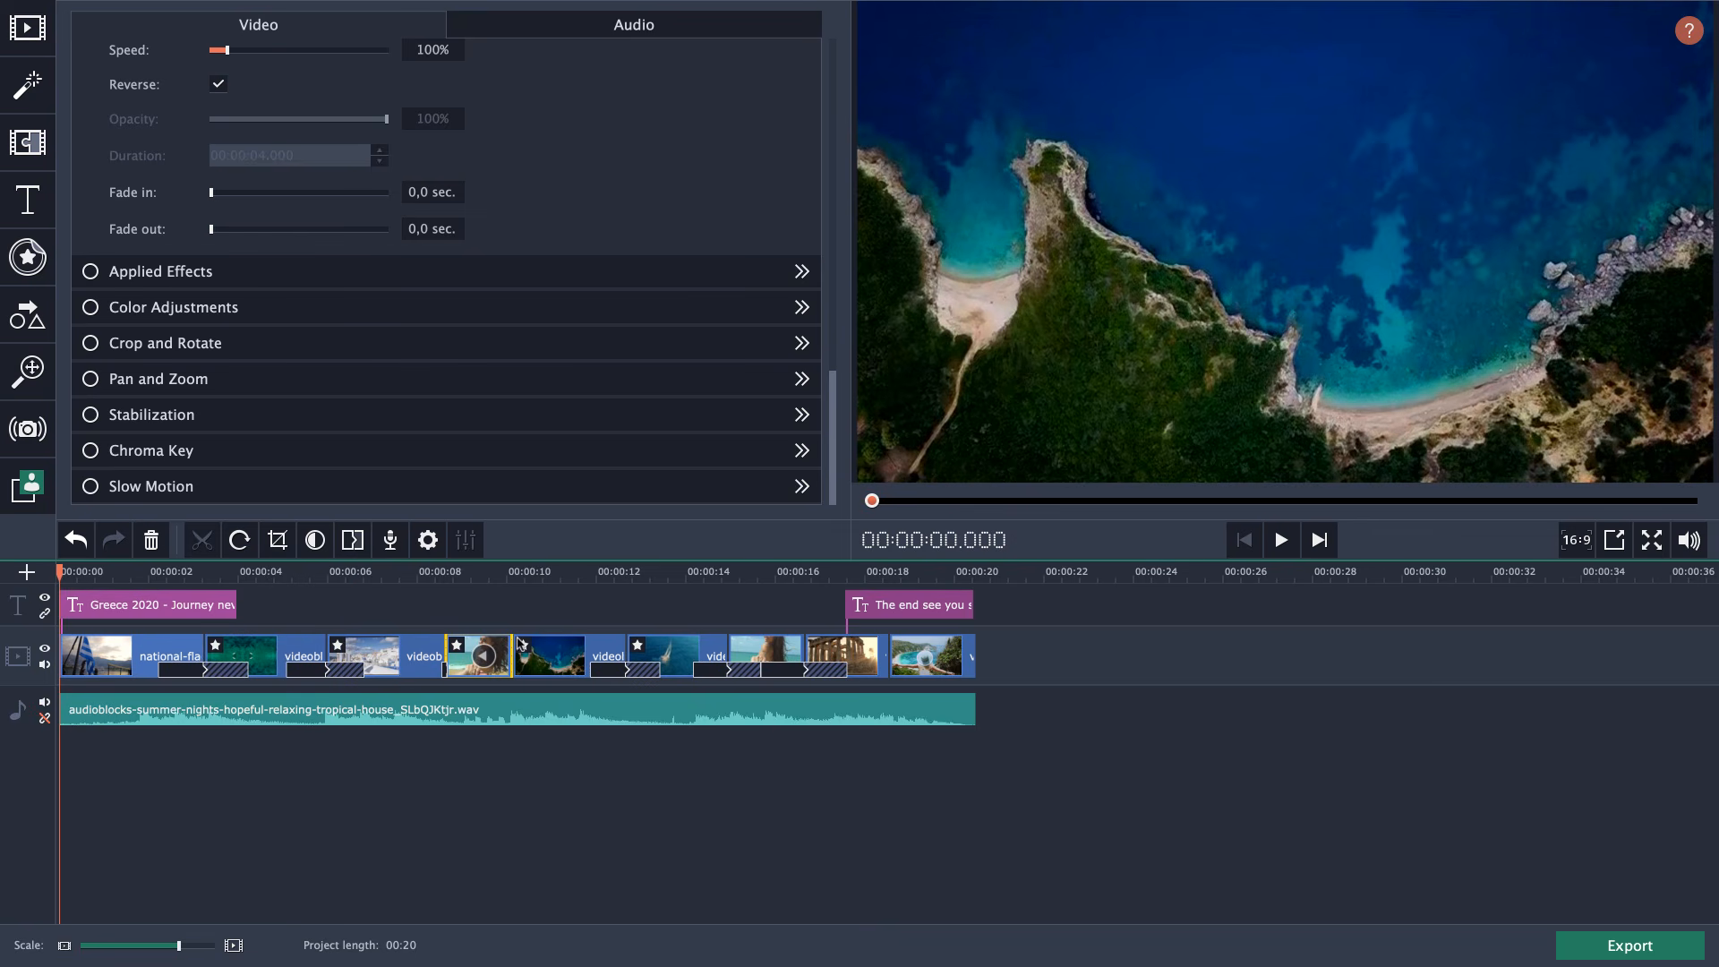
pyautogui.click(1281, 540)
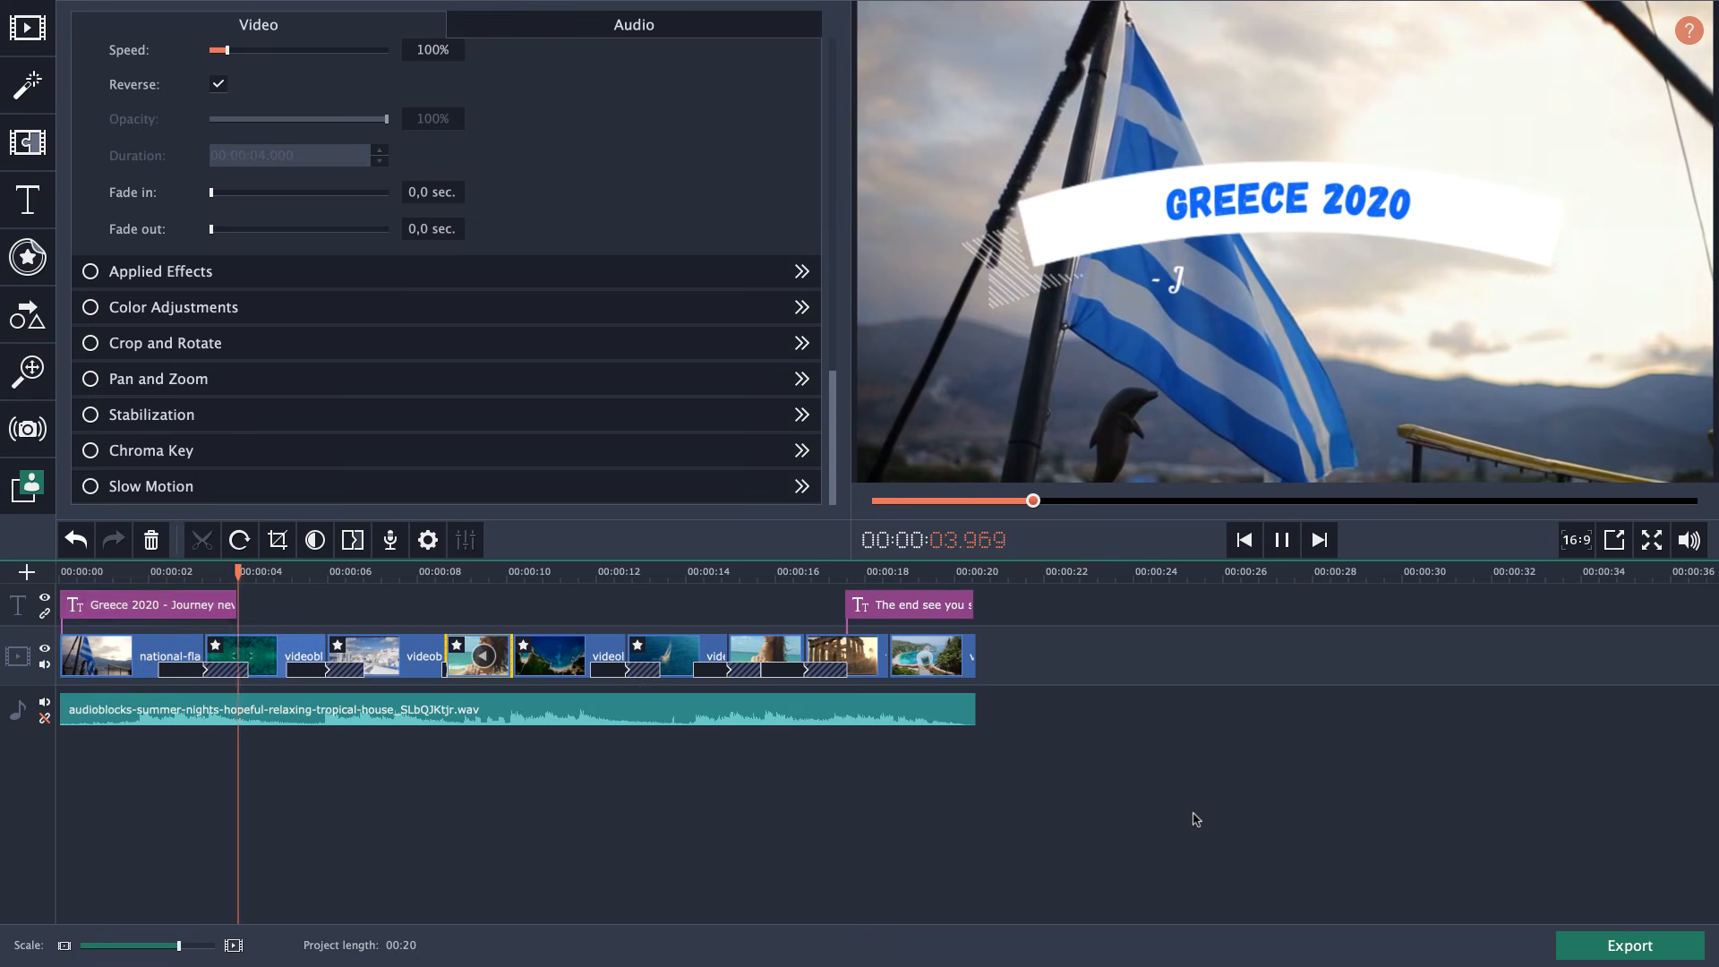
pyautogui.press('space')
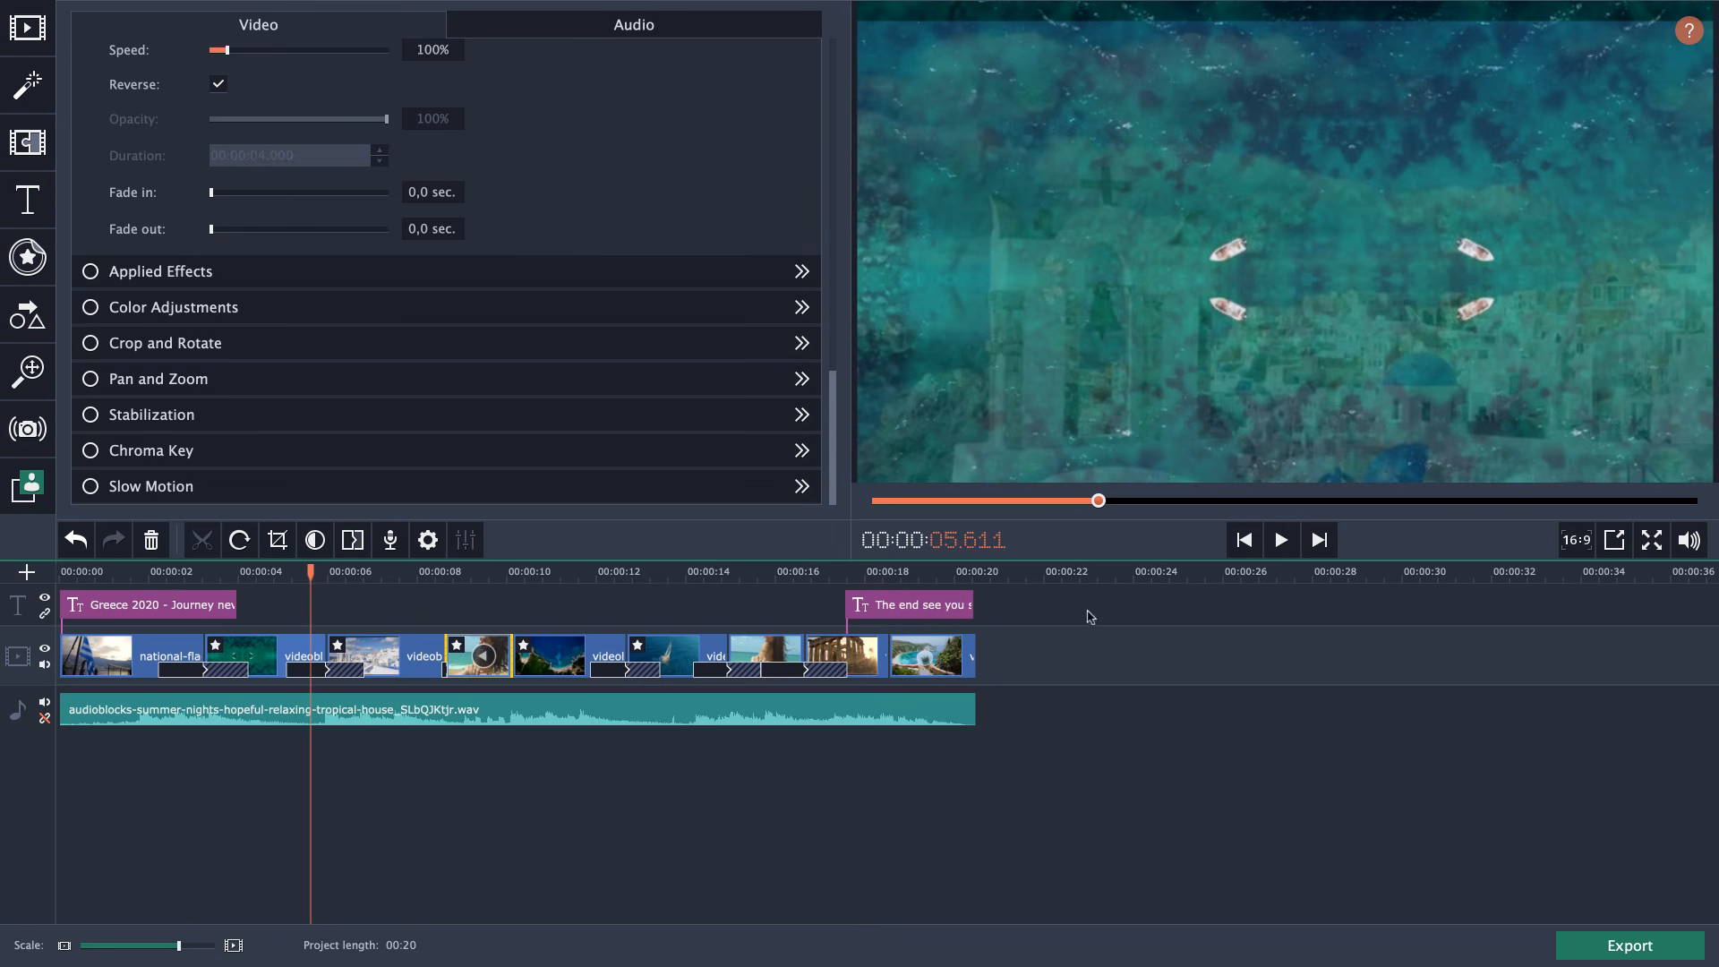
pyautogui.click(1281, 540)
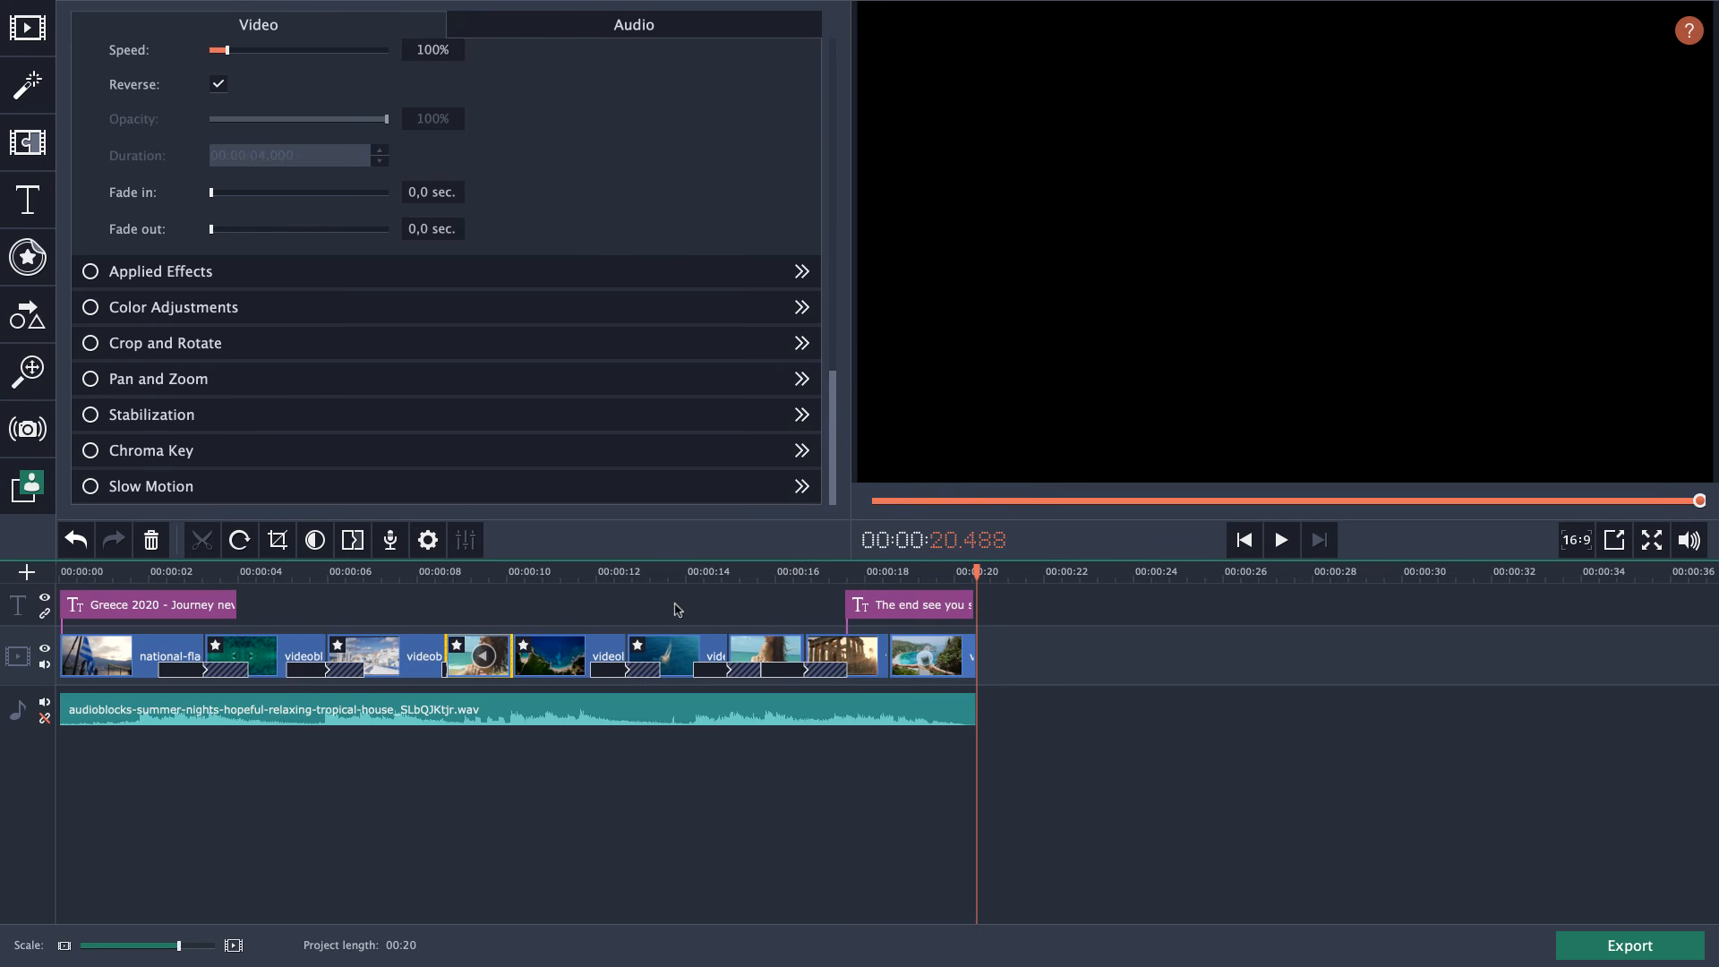
pyautogui.click(544, 586)
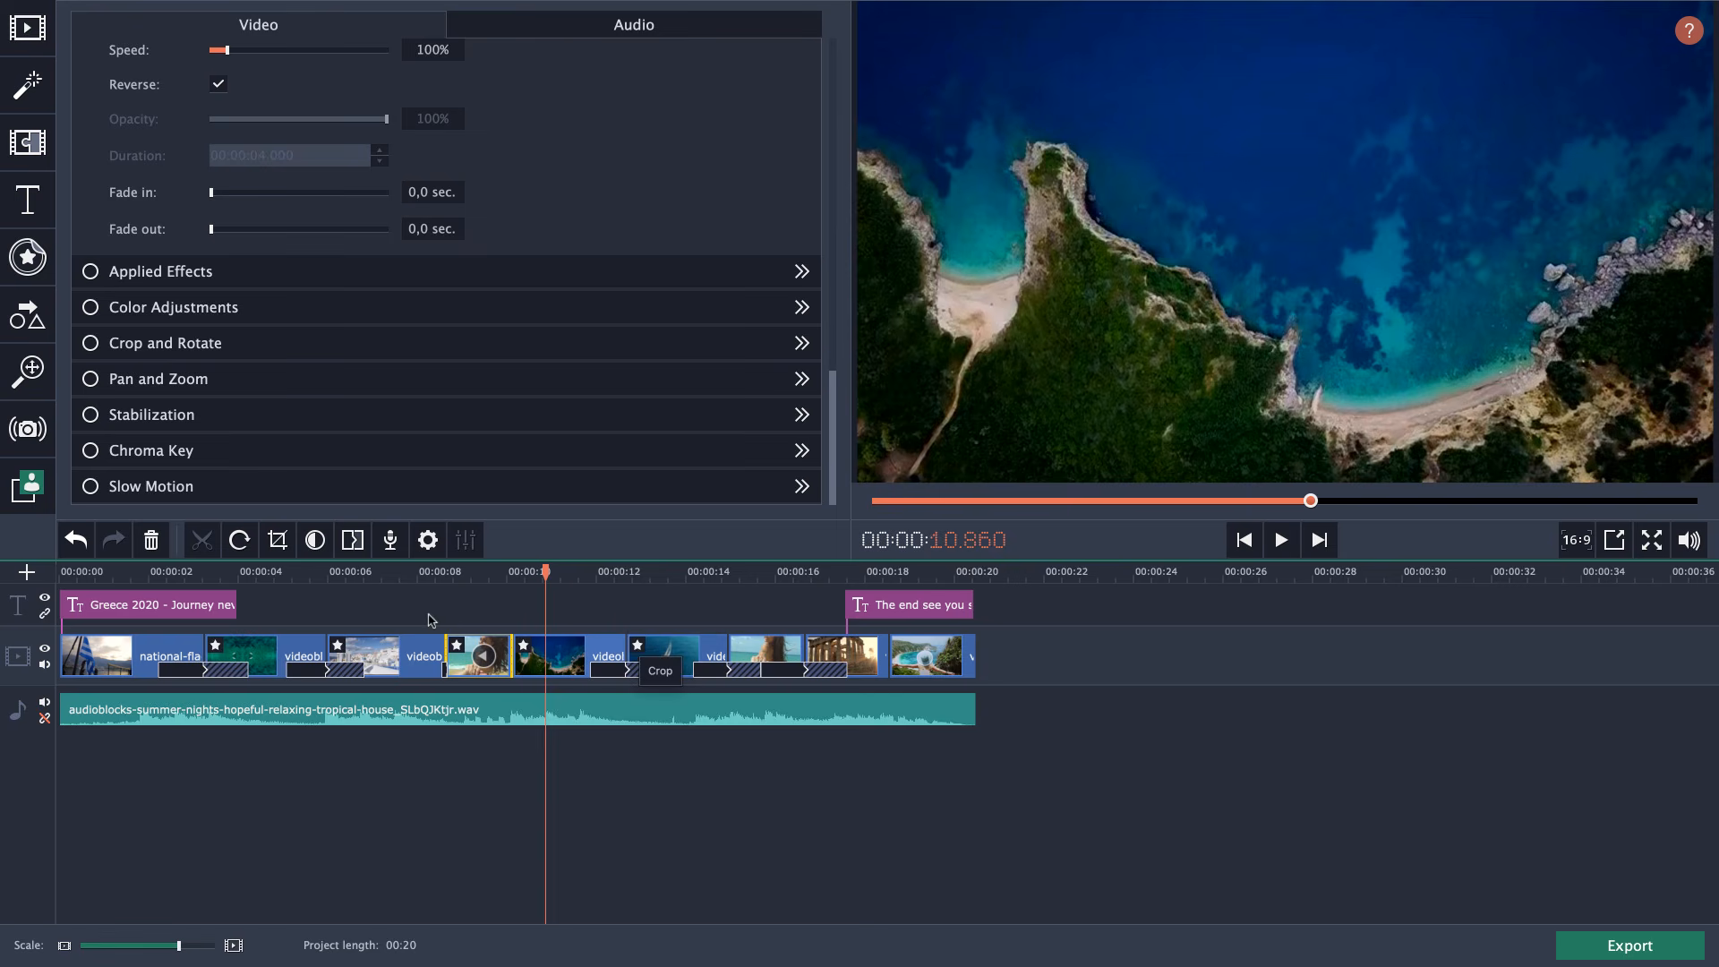
pyautogui.click(358, 576)
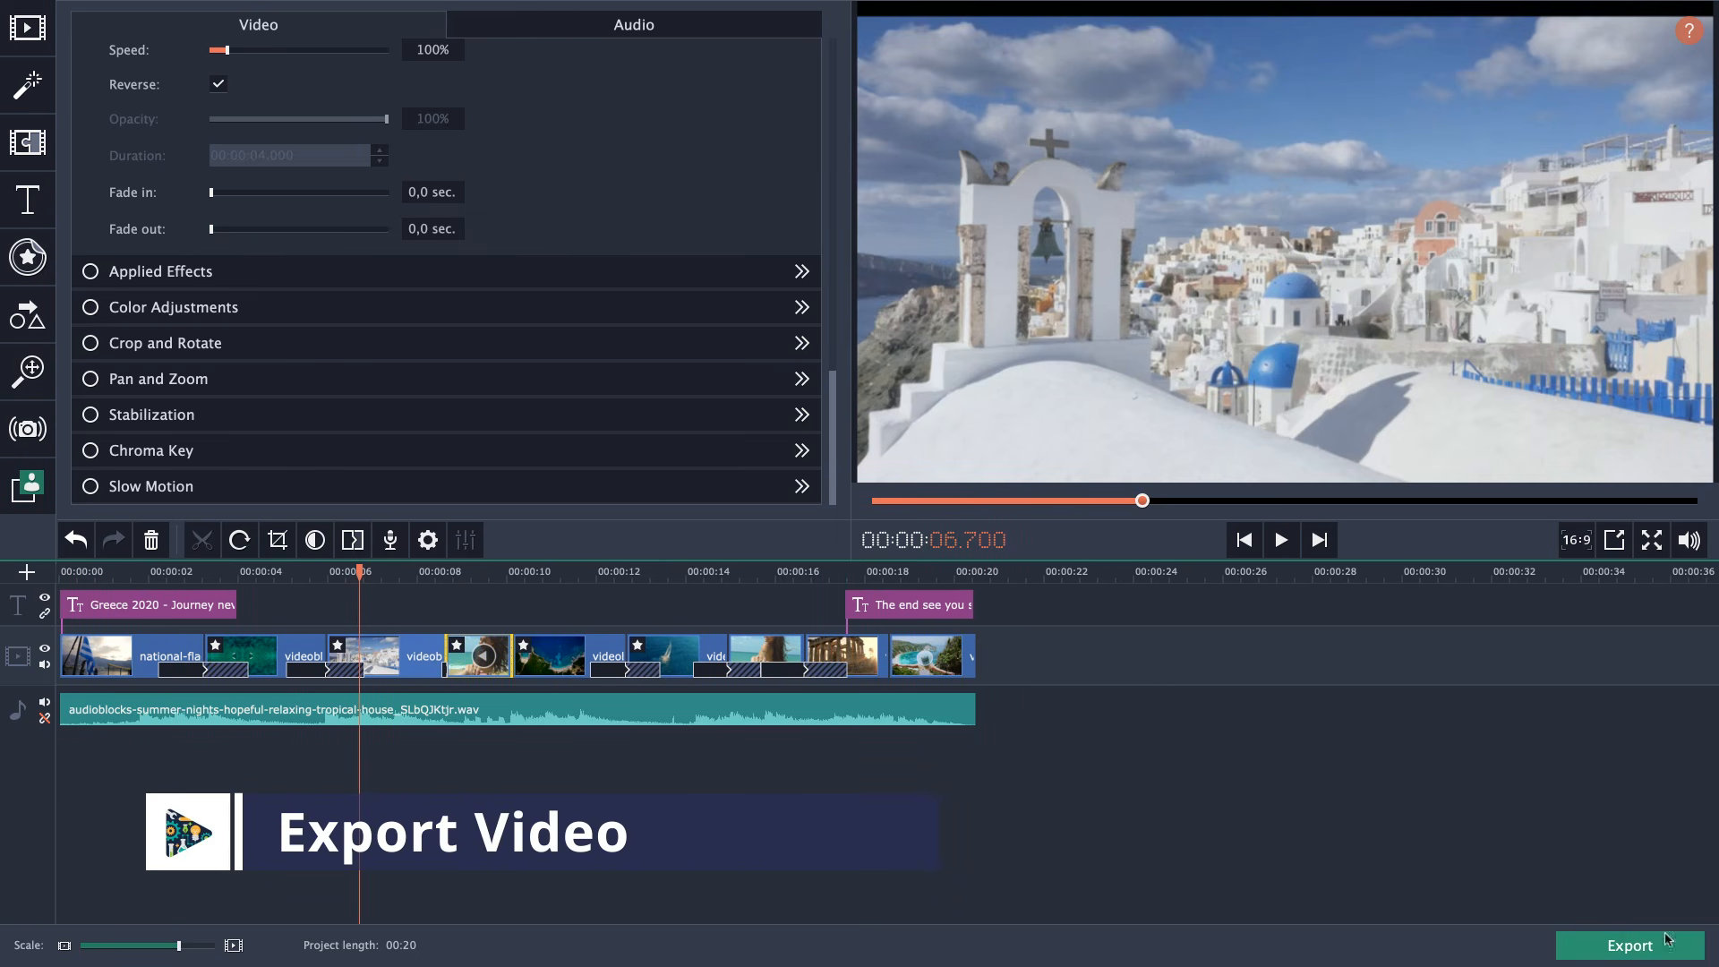
# Set up an MP4 export with the file name Greece 2020 and Highest quality, looking through the available formats.
pyautogui.click(1668, 940)
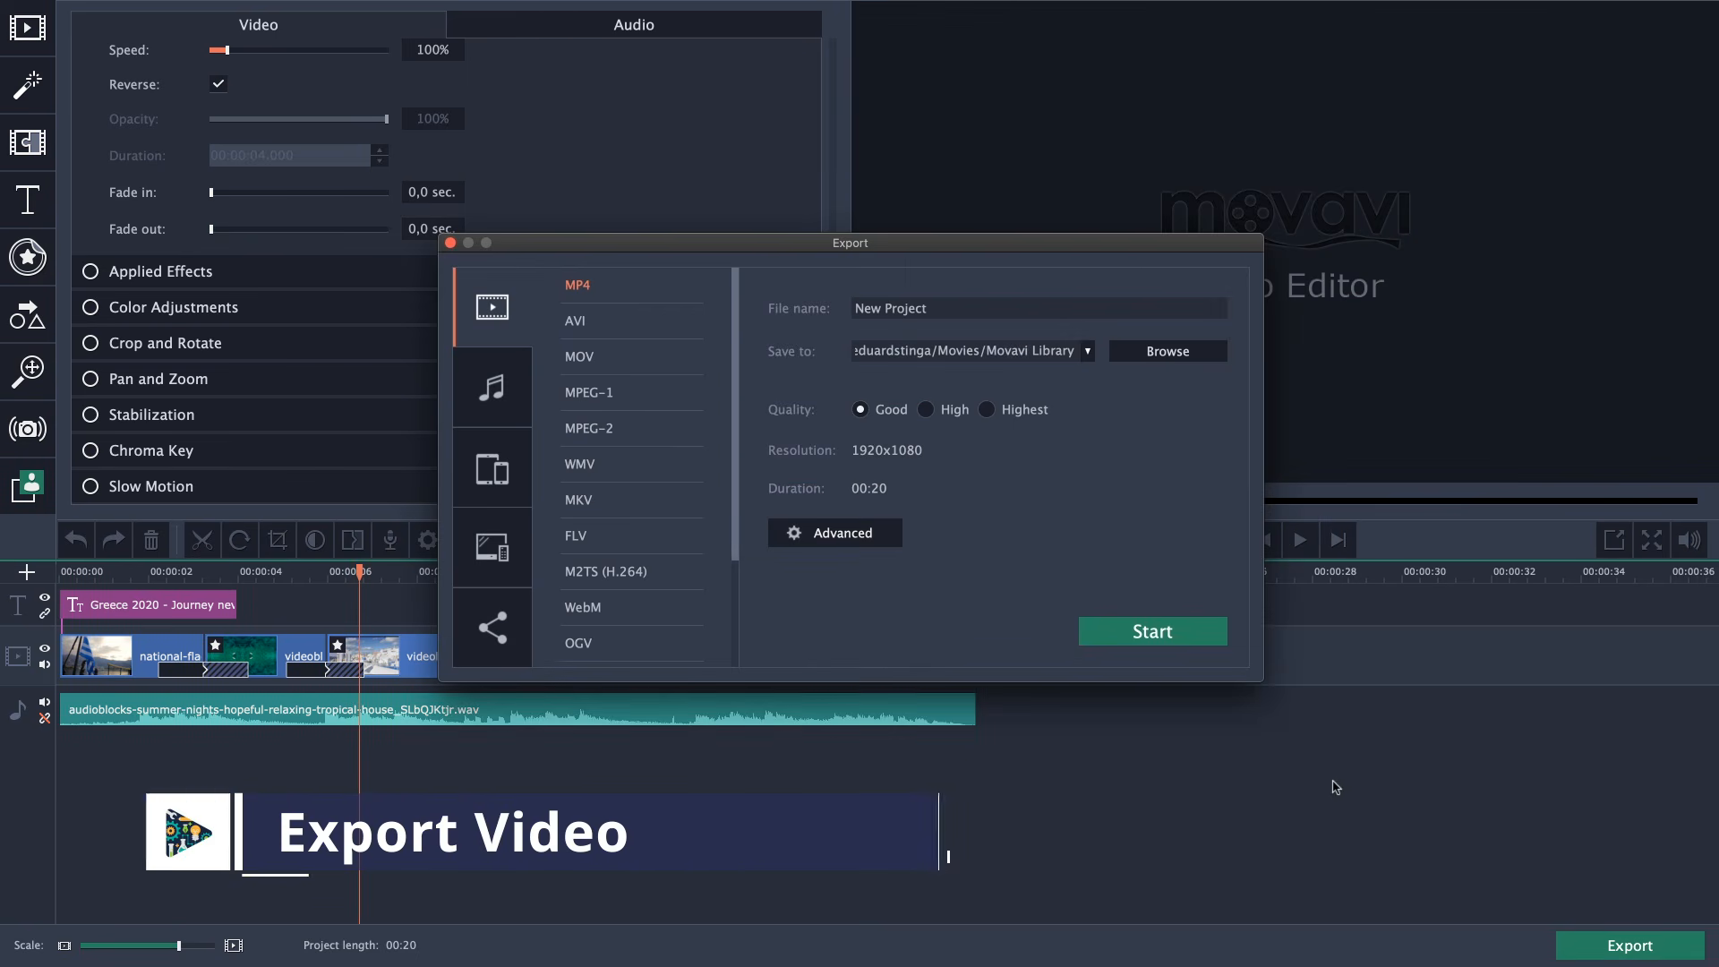
pyautogui.scroll(-4, 591, 484)
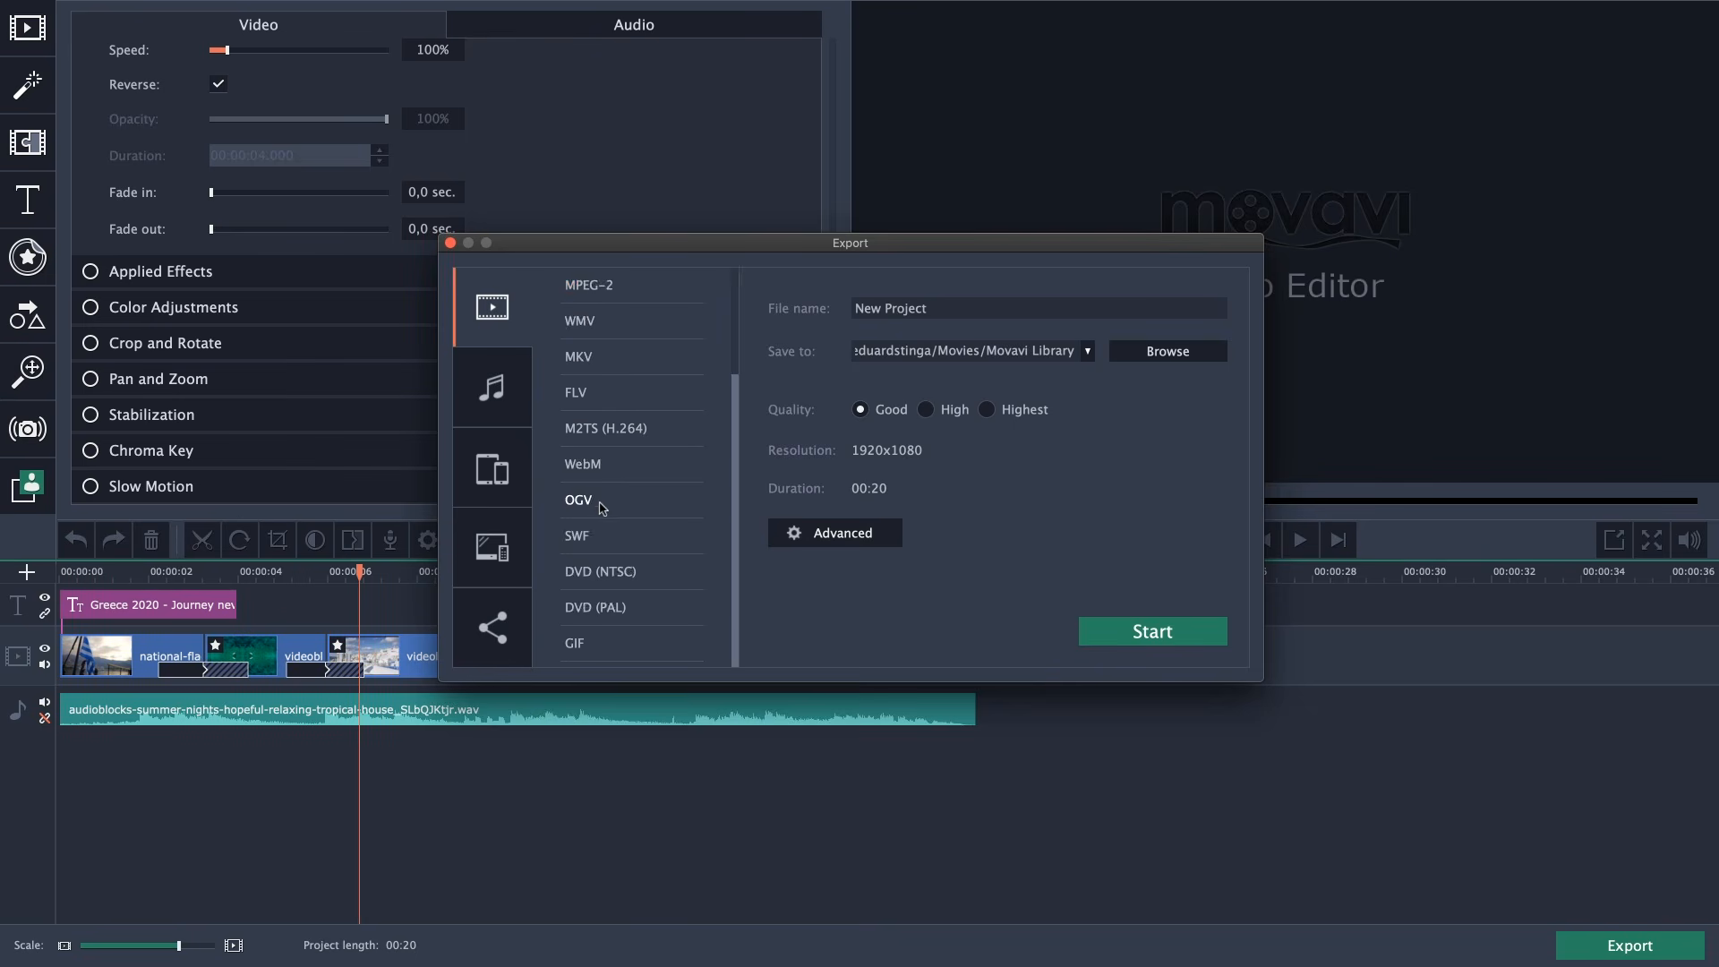
pyautogui.scroll(4, 583, 499)
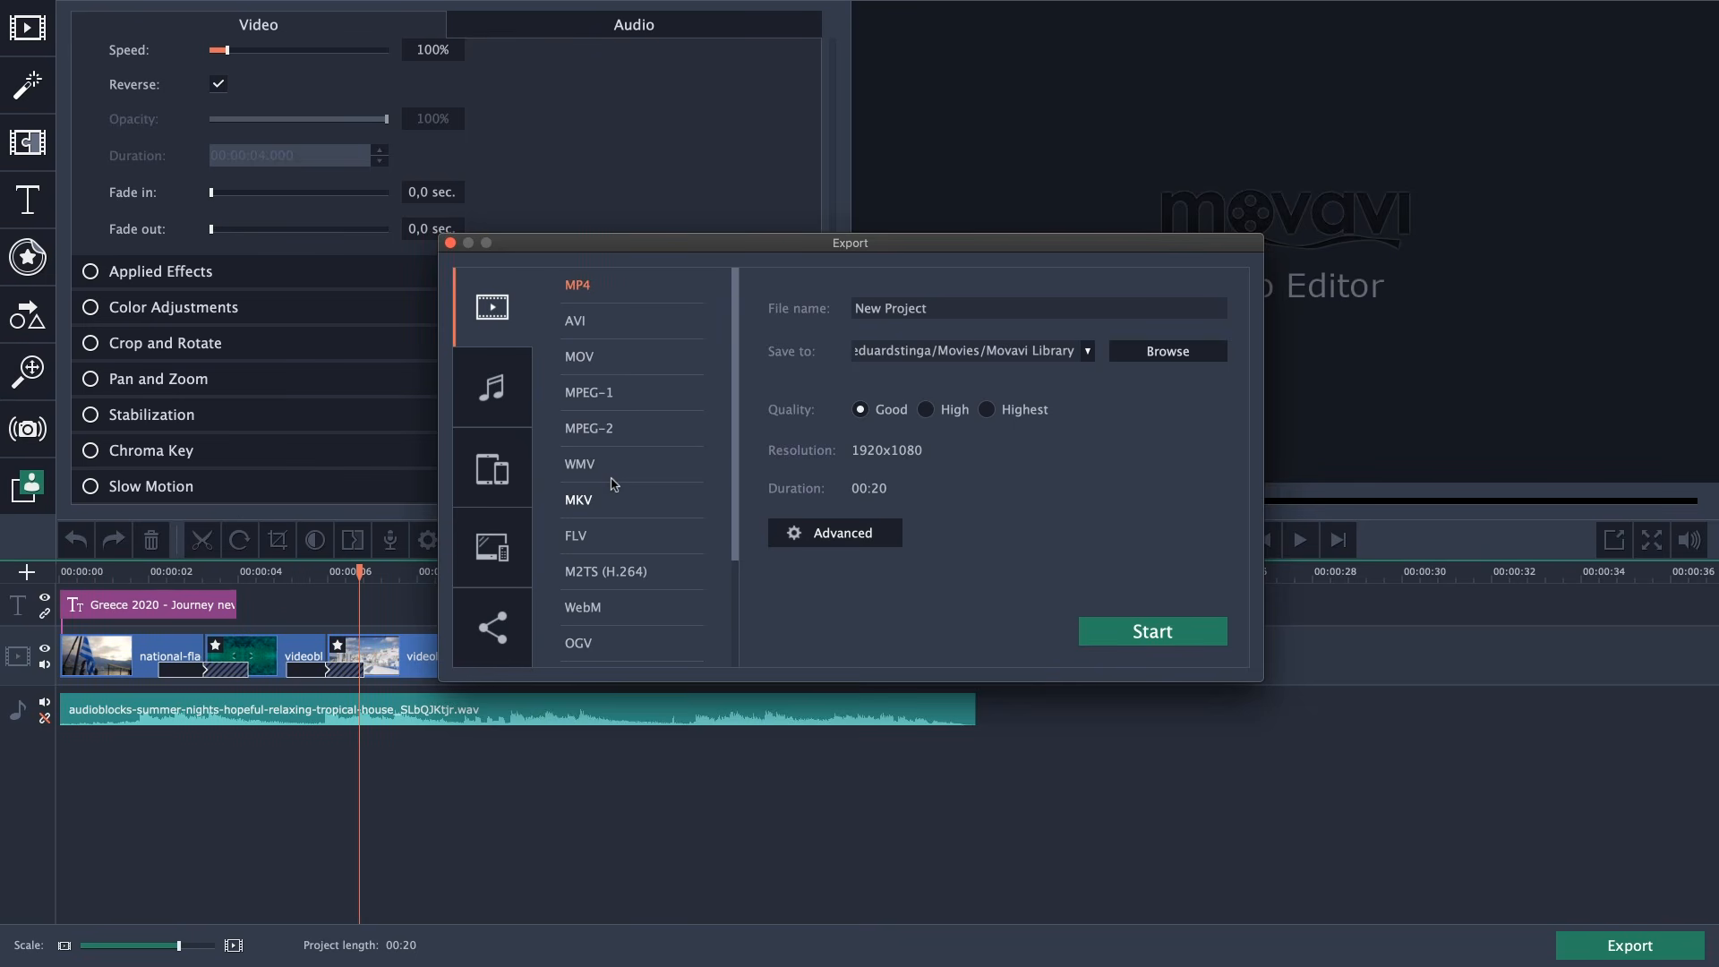
pyautogui.tripleClick(942, 307)
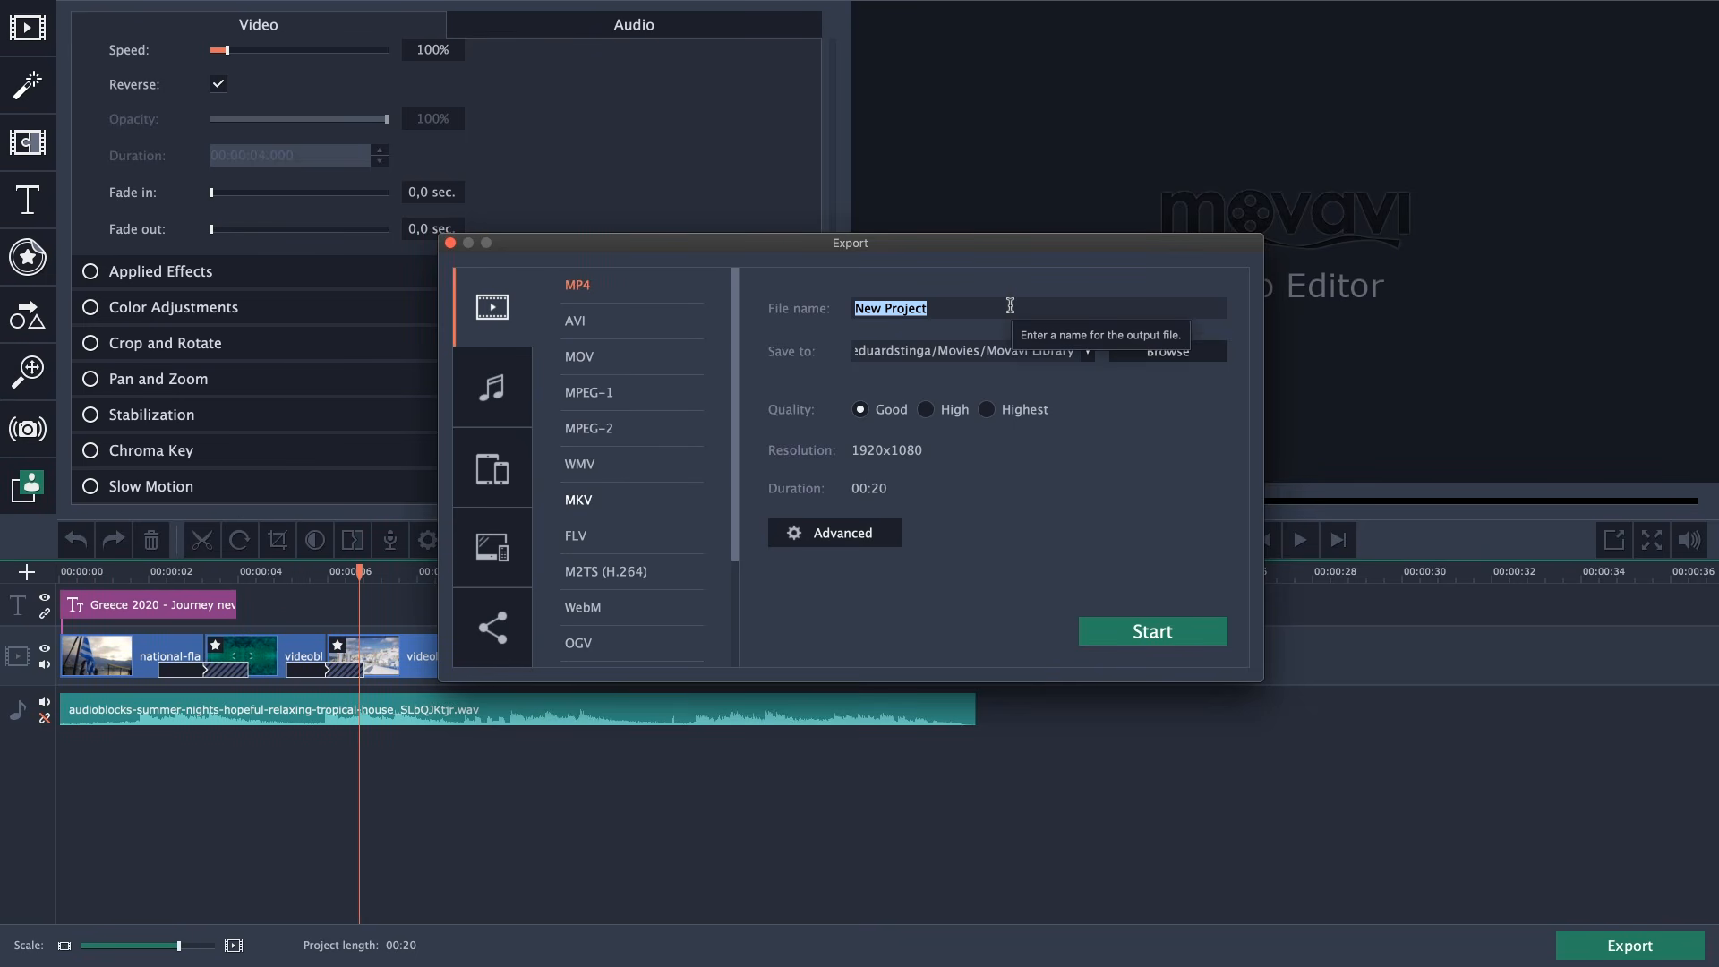
pyautogui.write('Greece 2020')
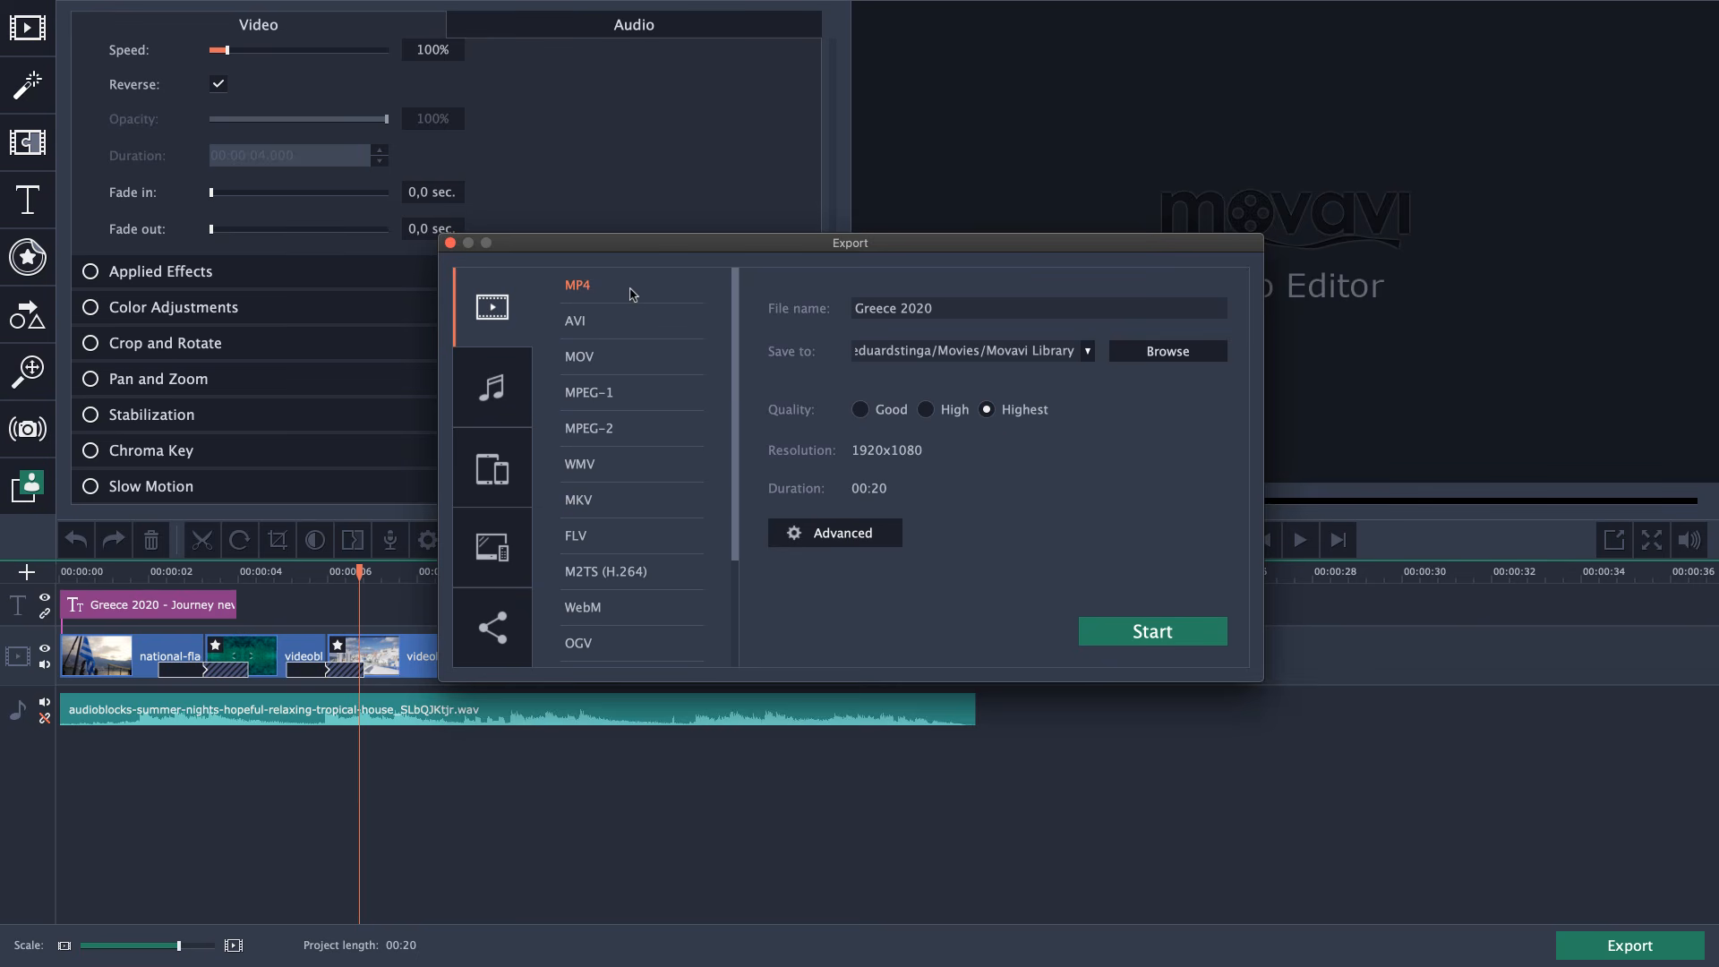
pyautogui.scroll(-4, 725, 377)
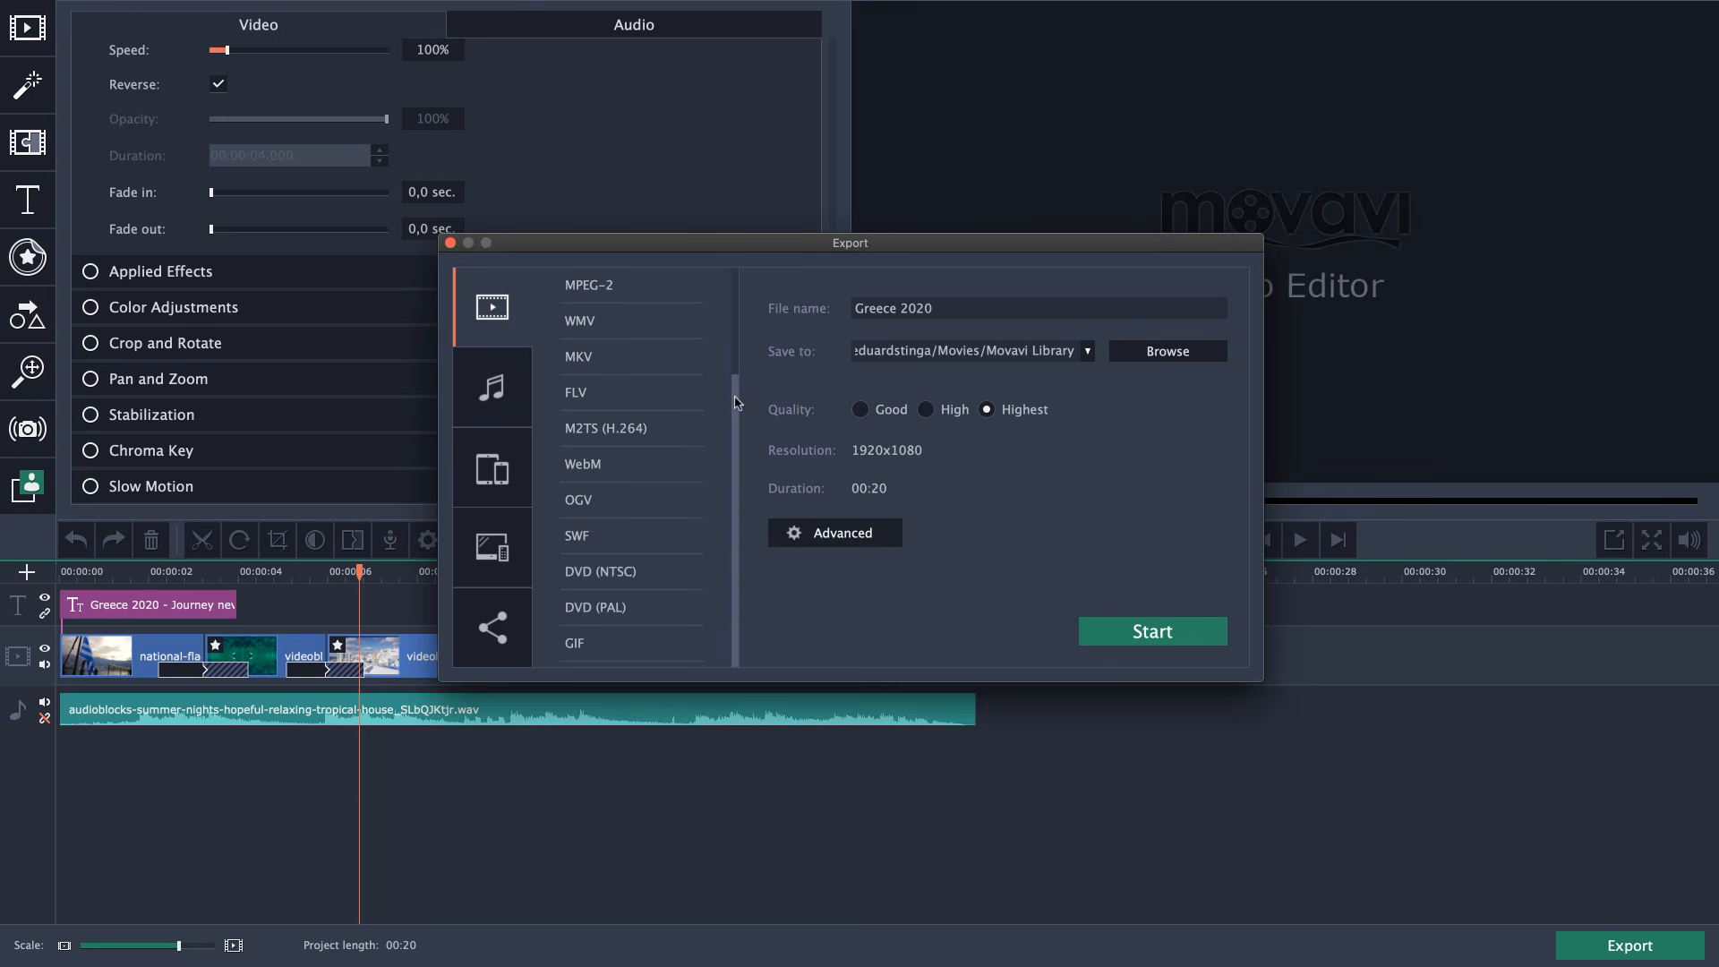
pyautogui.scroll(4, 740, 403)
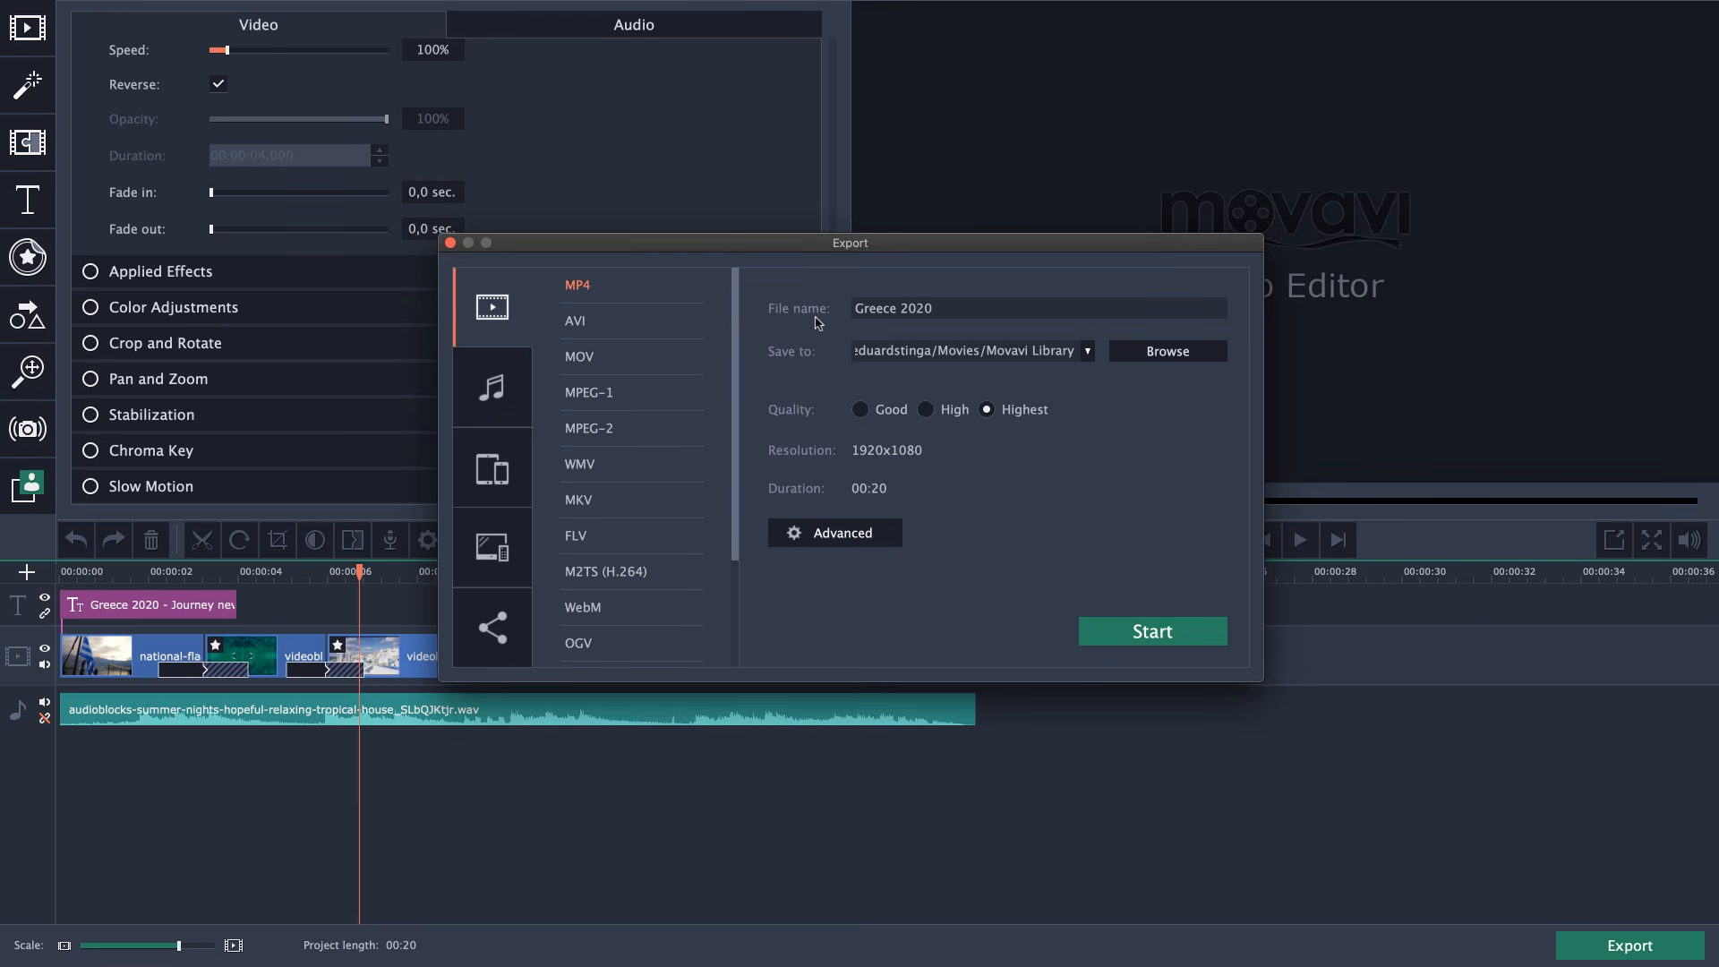
# Look through the export options for audio files, mobile devices, TVs and online sharing.
pyautogui.click(491, 387)
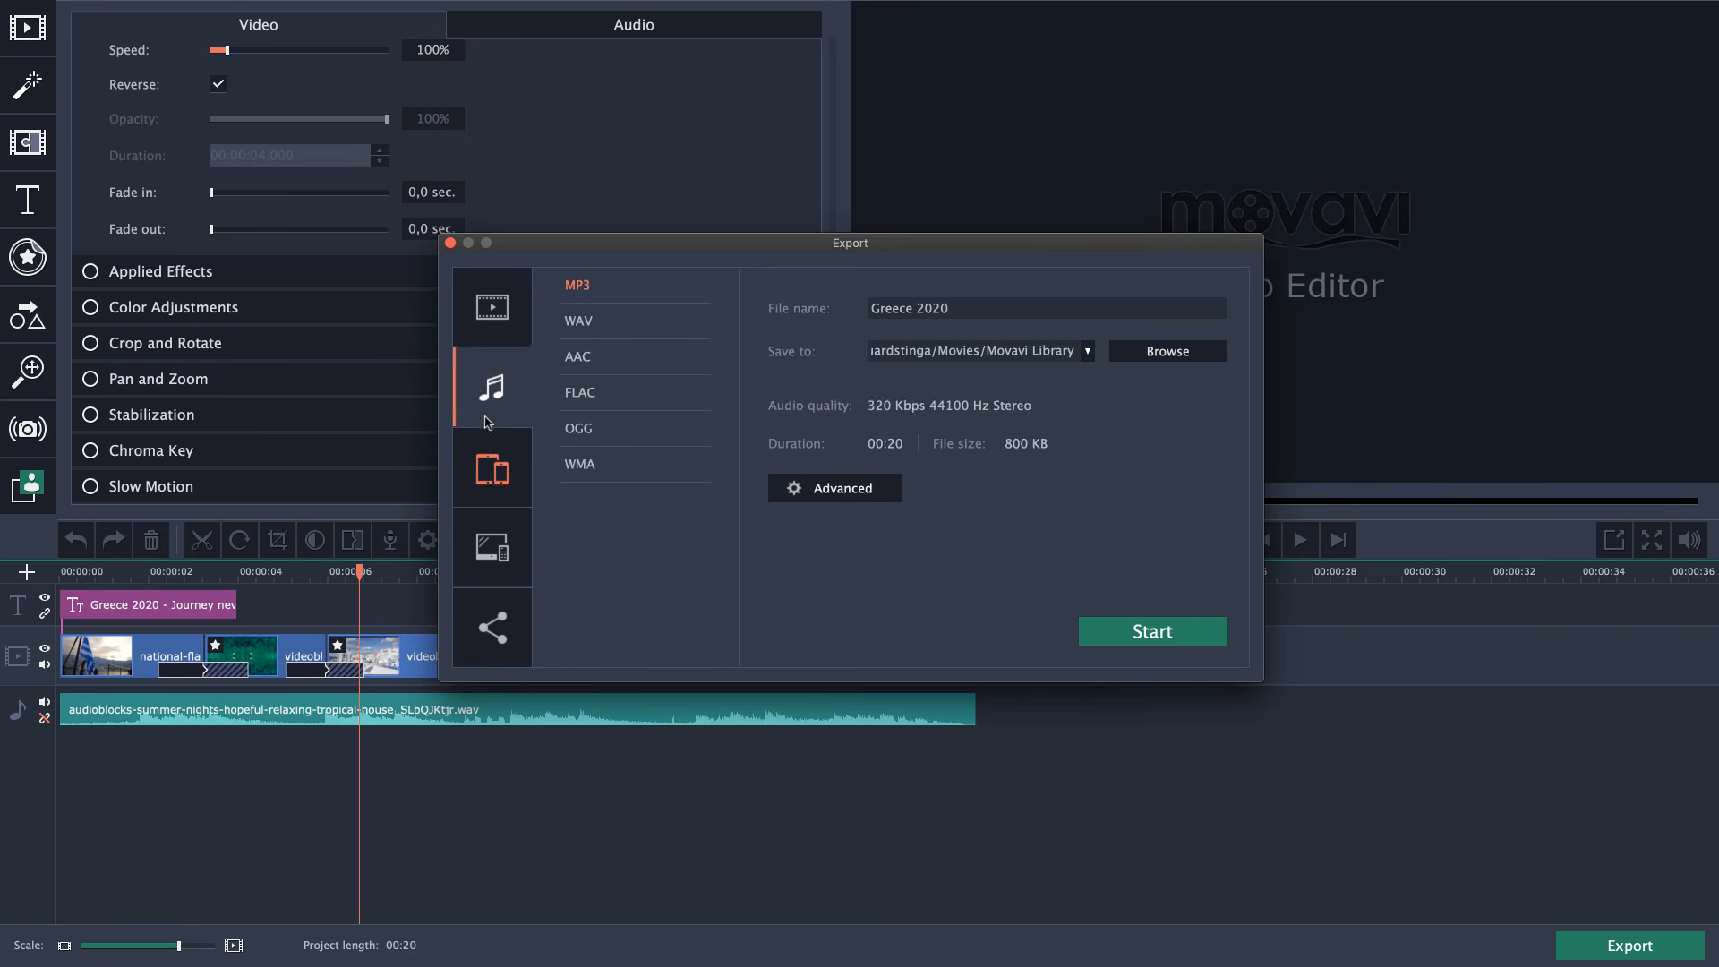
pyautogui.click(488, 473)
pyautogui.click(489, 535)
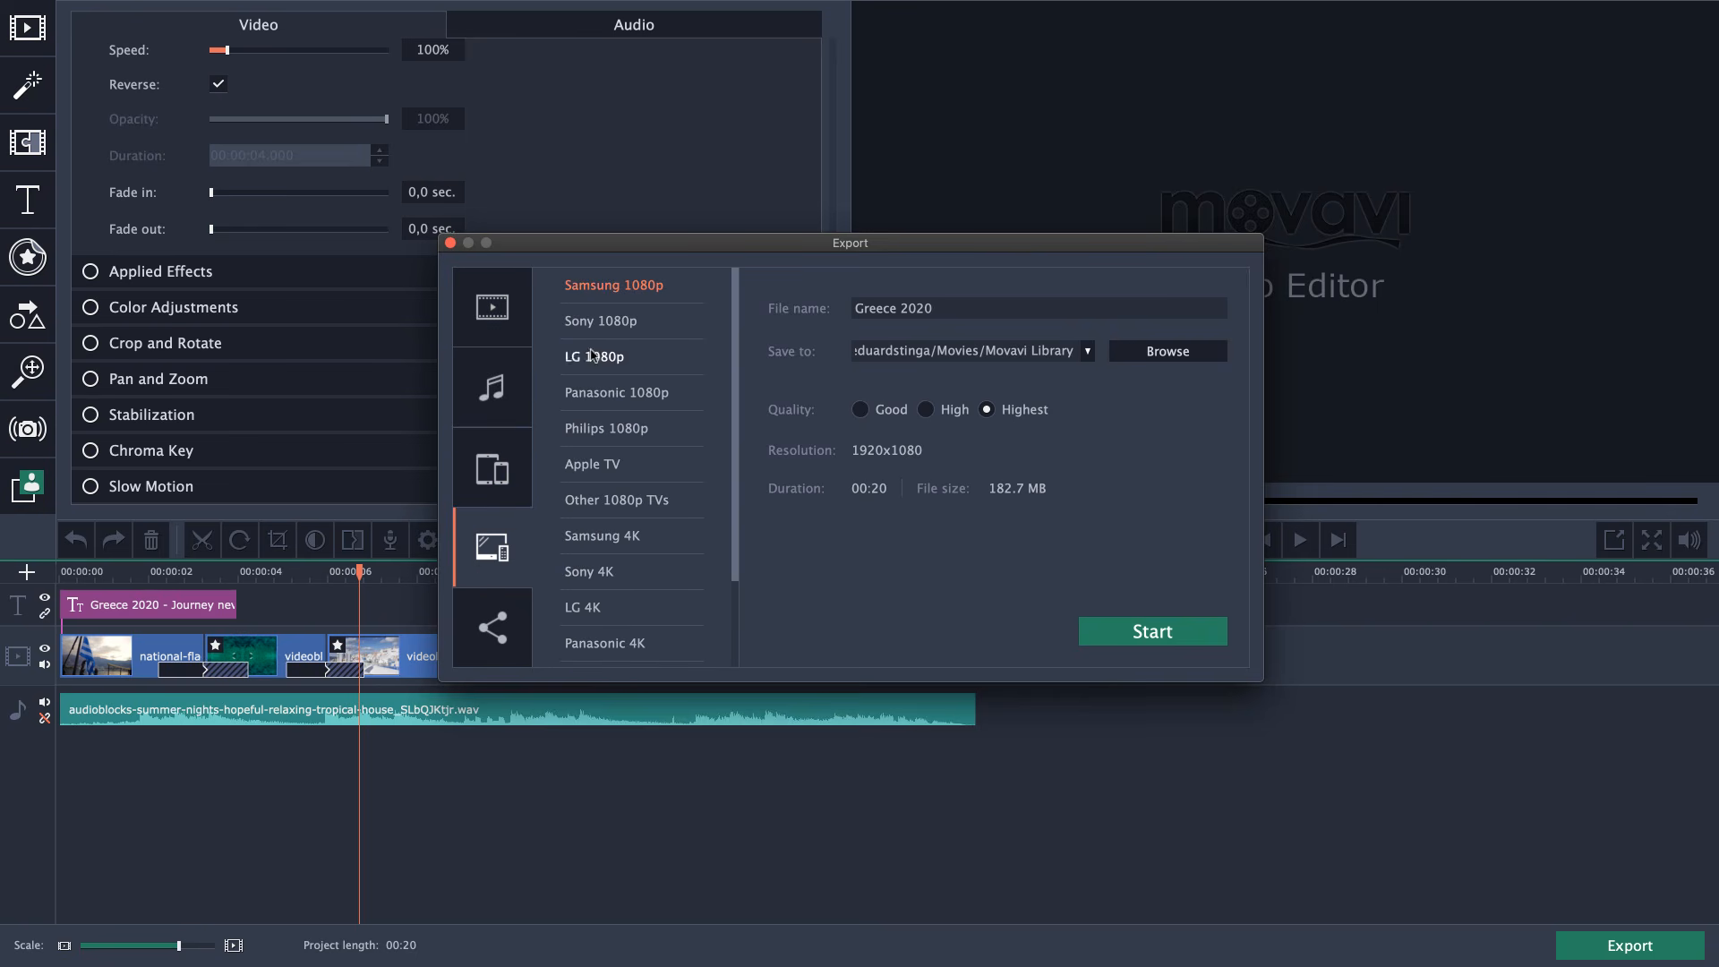
pyautogui.click(489, 650)
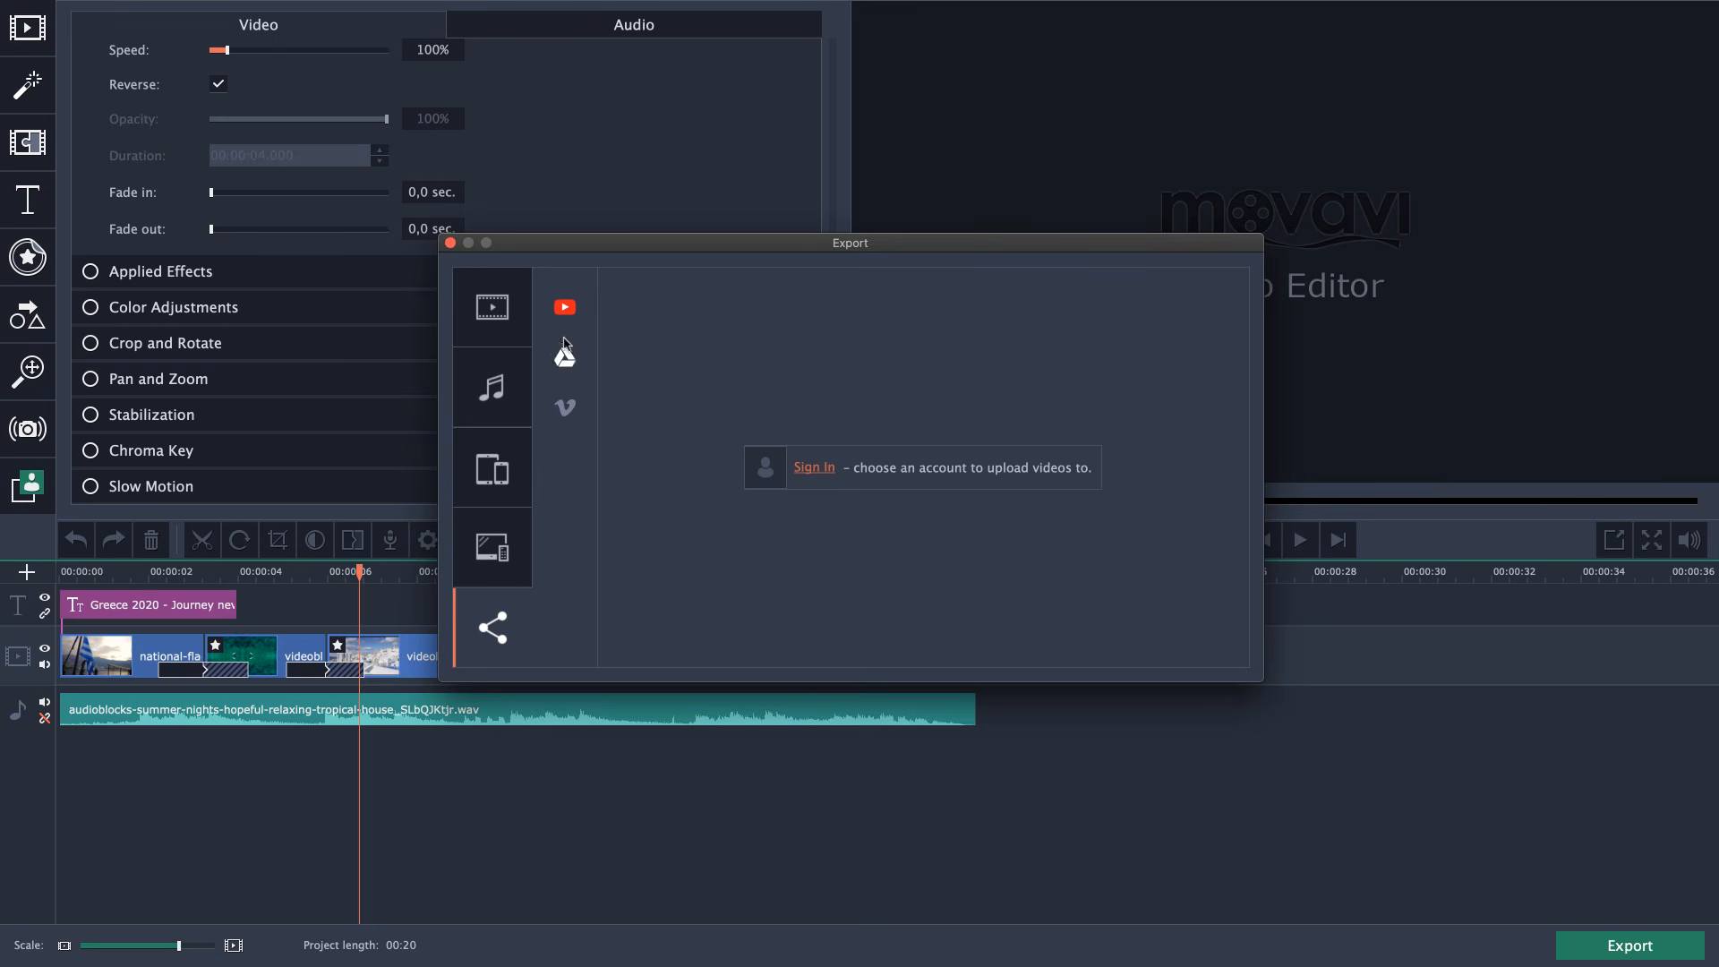
# Start the MP4 export named Greece 2020 at Highest quality, and cancel it, closing the export settings.
pyautogui.click(526, 335)
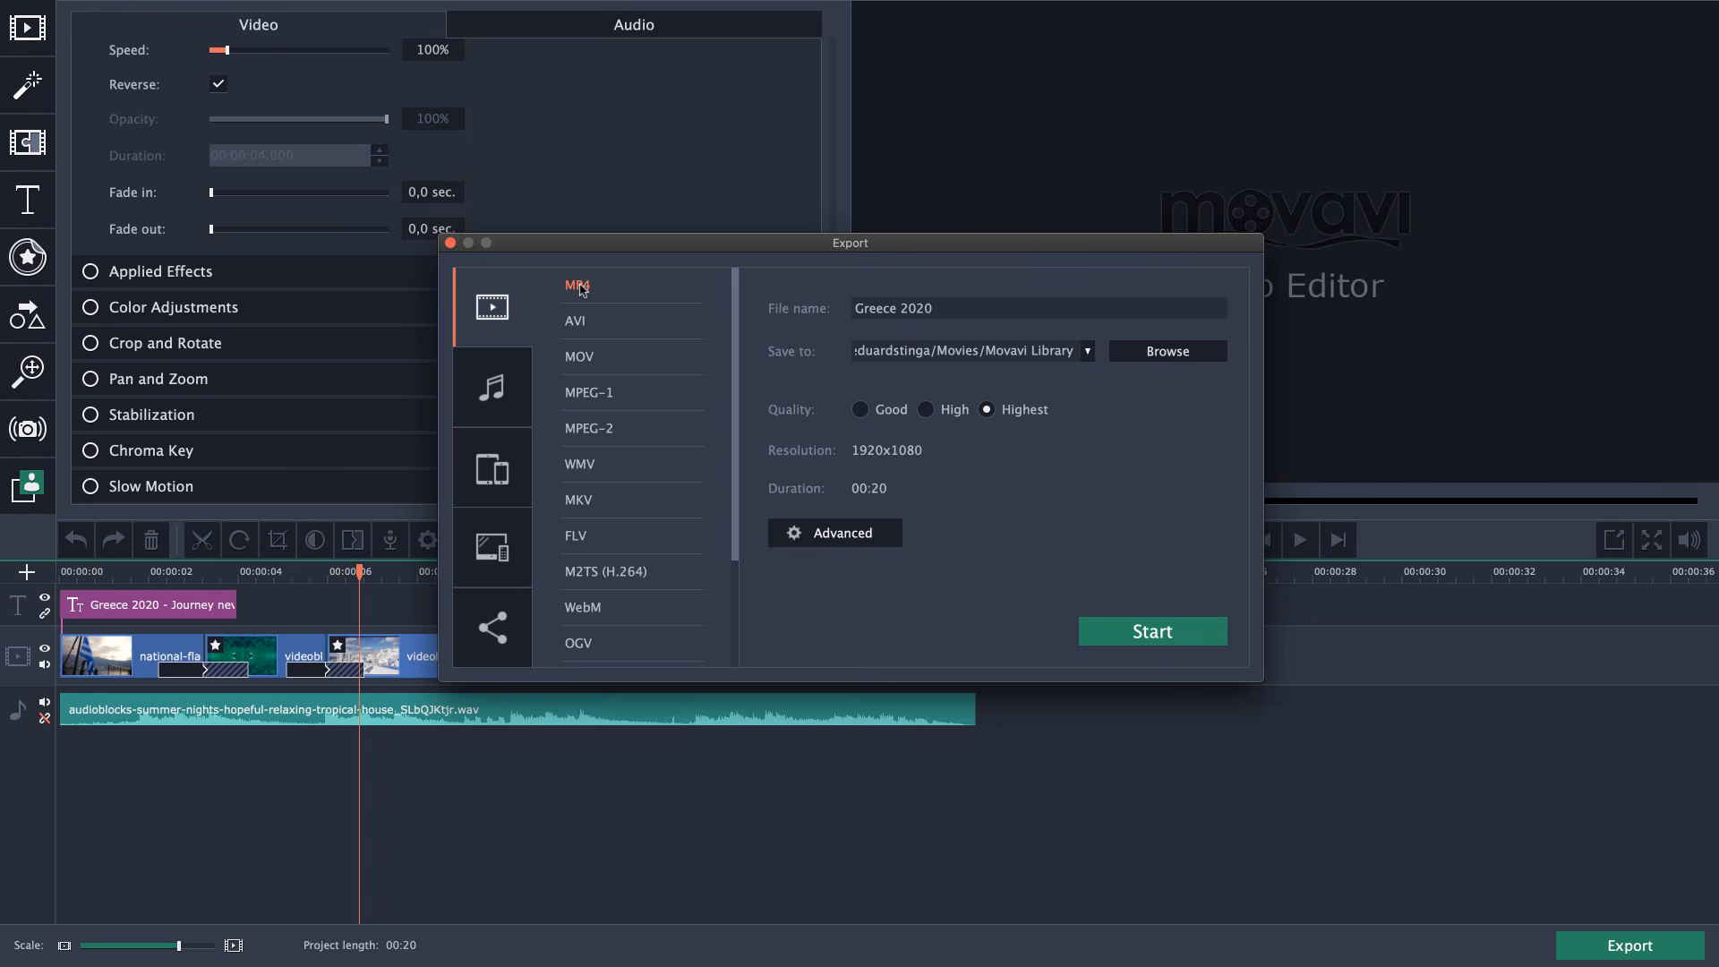
pyautogui.click(940, 308)
pyautogui.click(1145, 636)
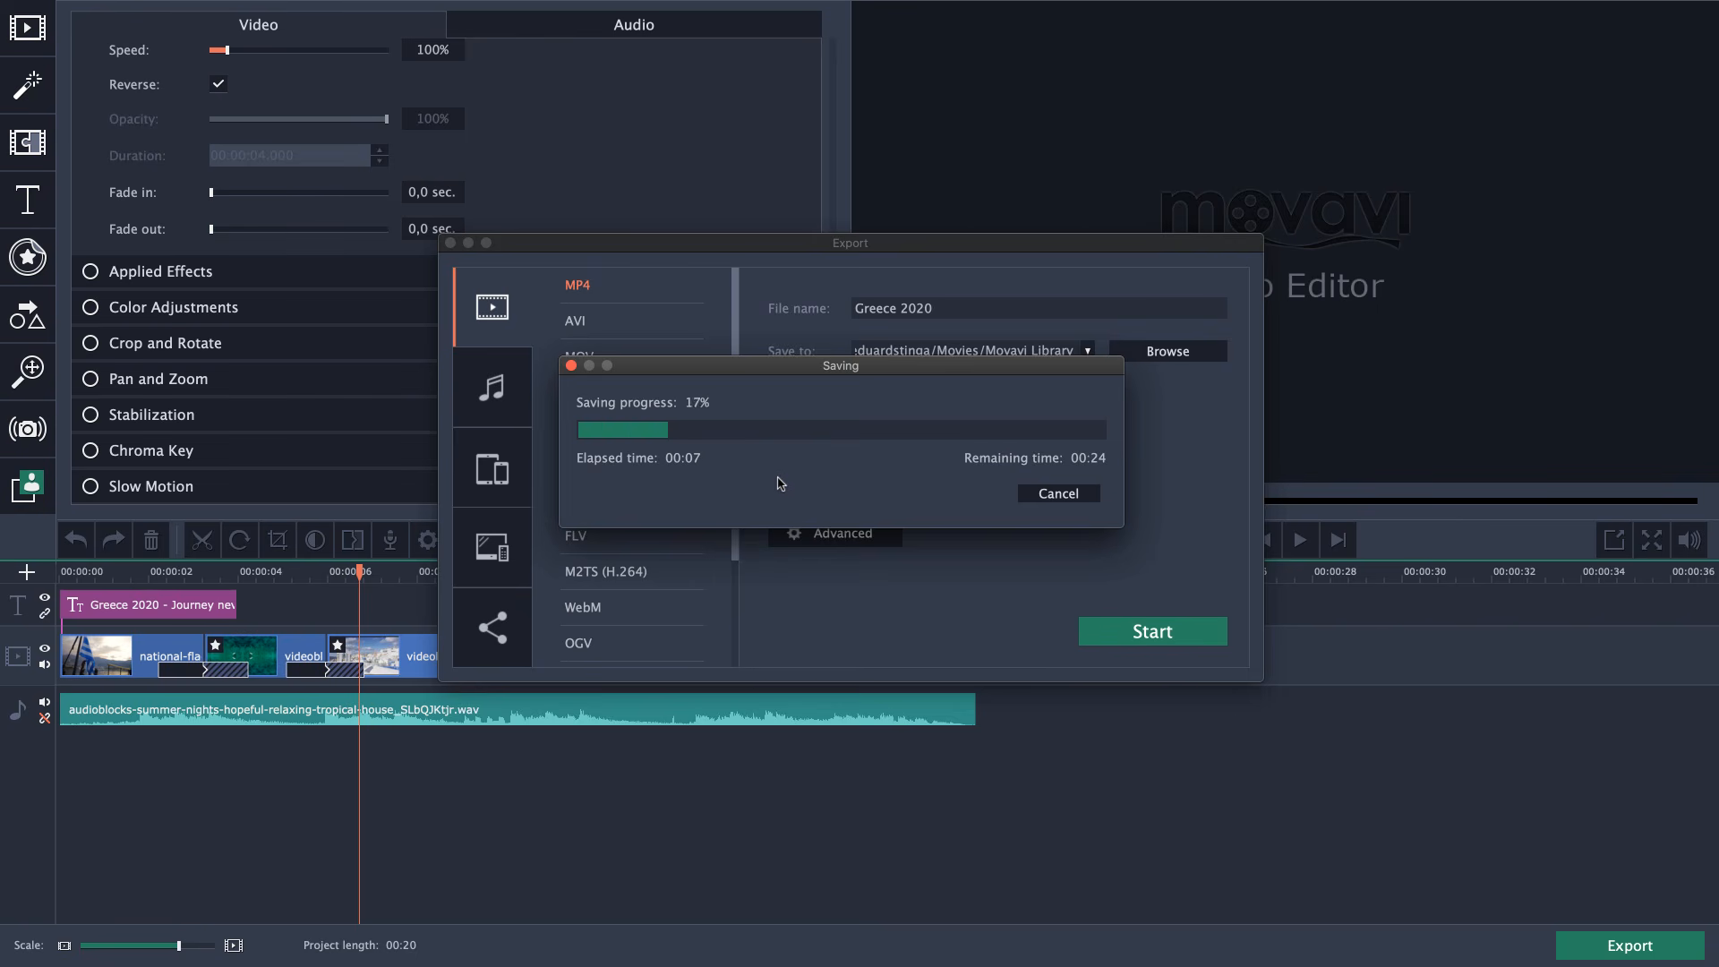
pyautogui.click(1092, 493)
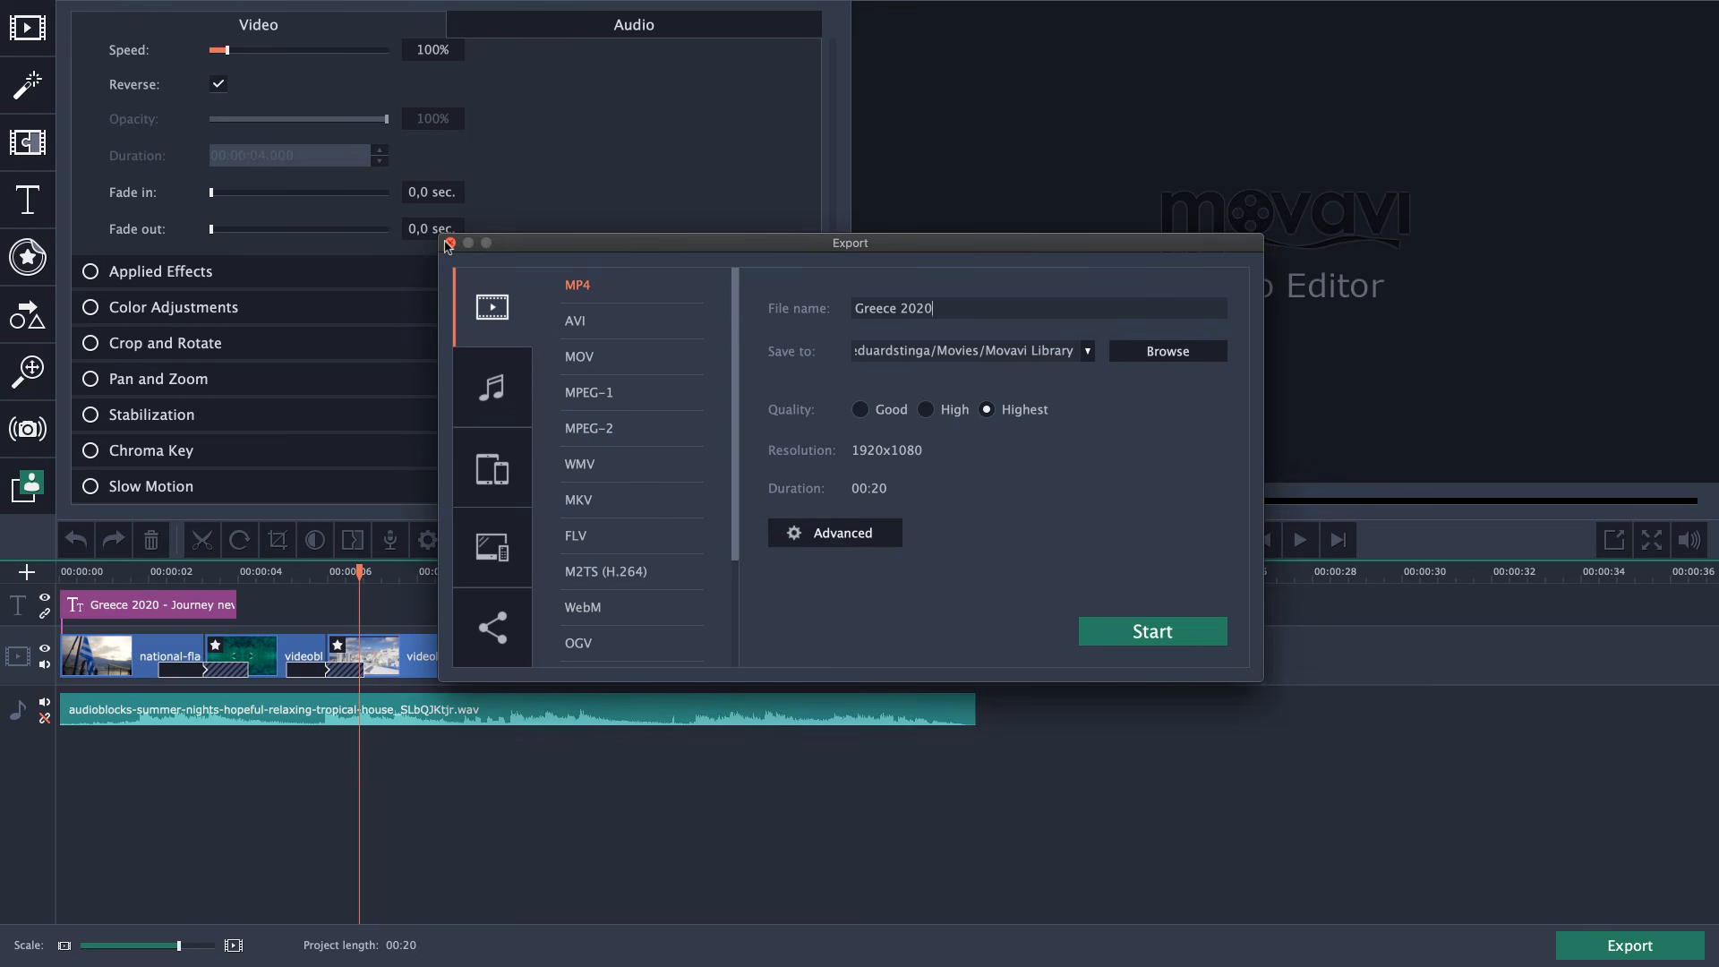
pyautogui.moveTo(541, 245); pyautogui.dragTo(557, 259)
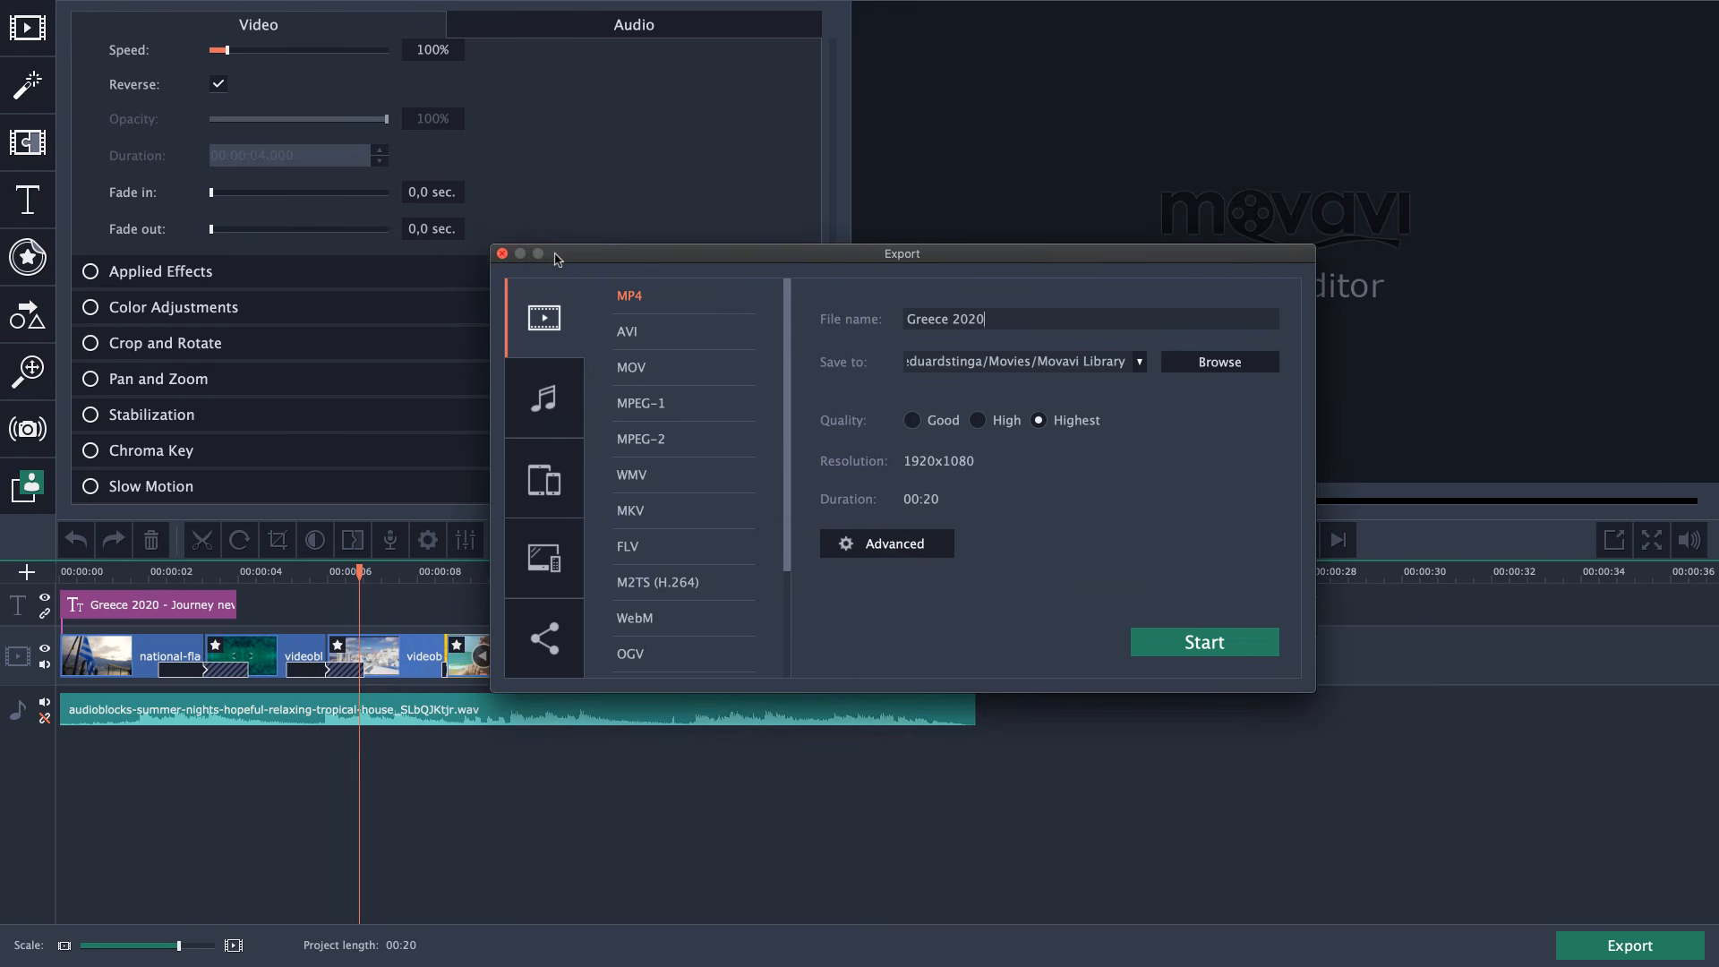
pyautogui.click(502, 255)
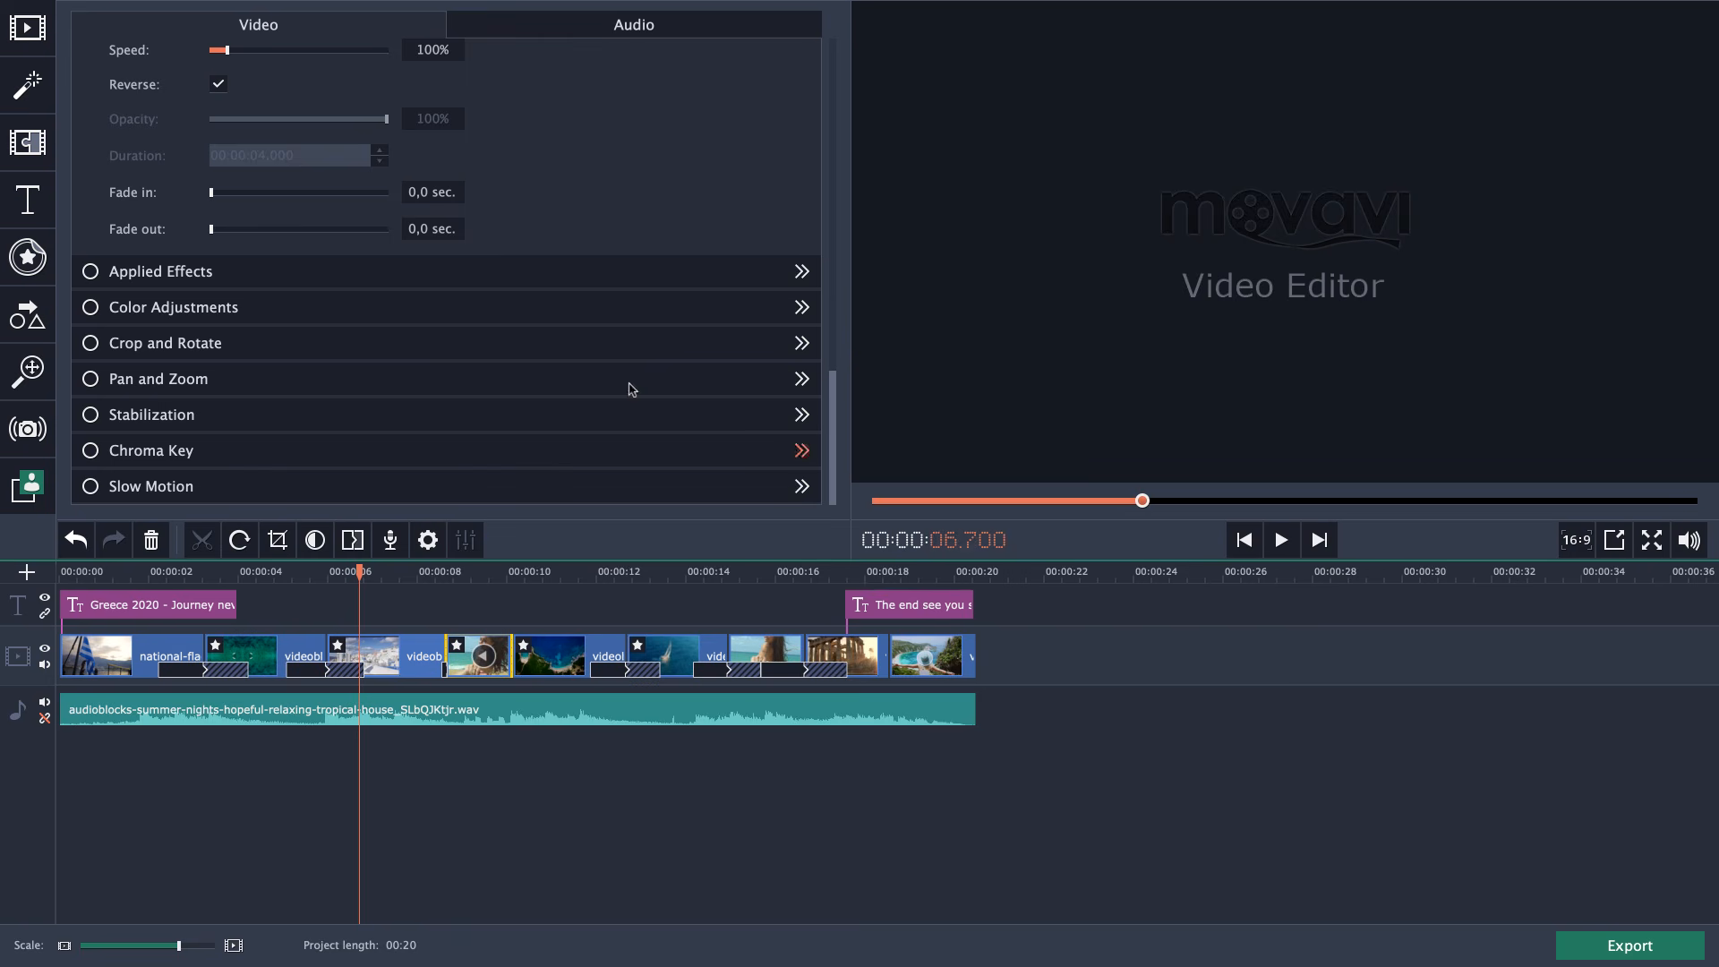
# Check the edited video's frames at about 7.7, 10.9, 15.0 and 15.5 seconds on the timeline.
pyautogui.click(403, 574)
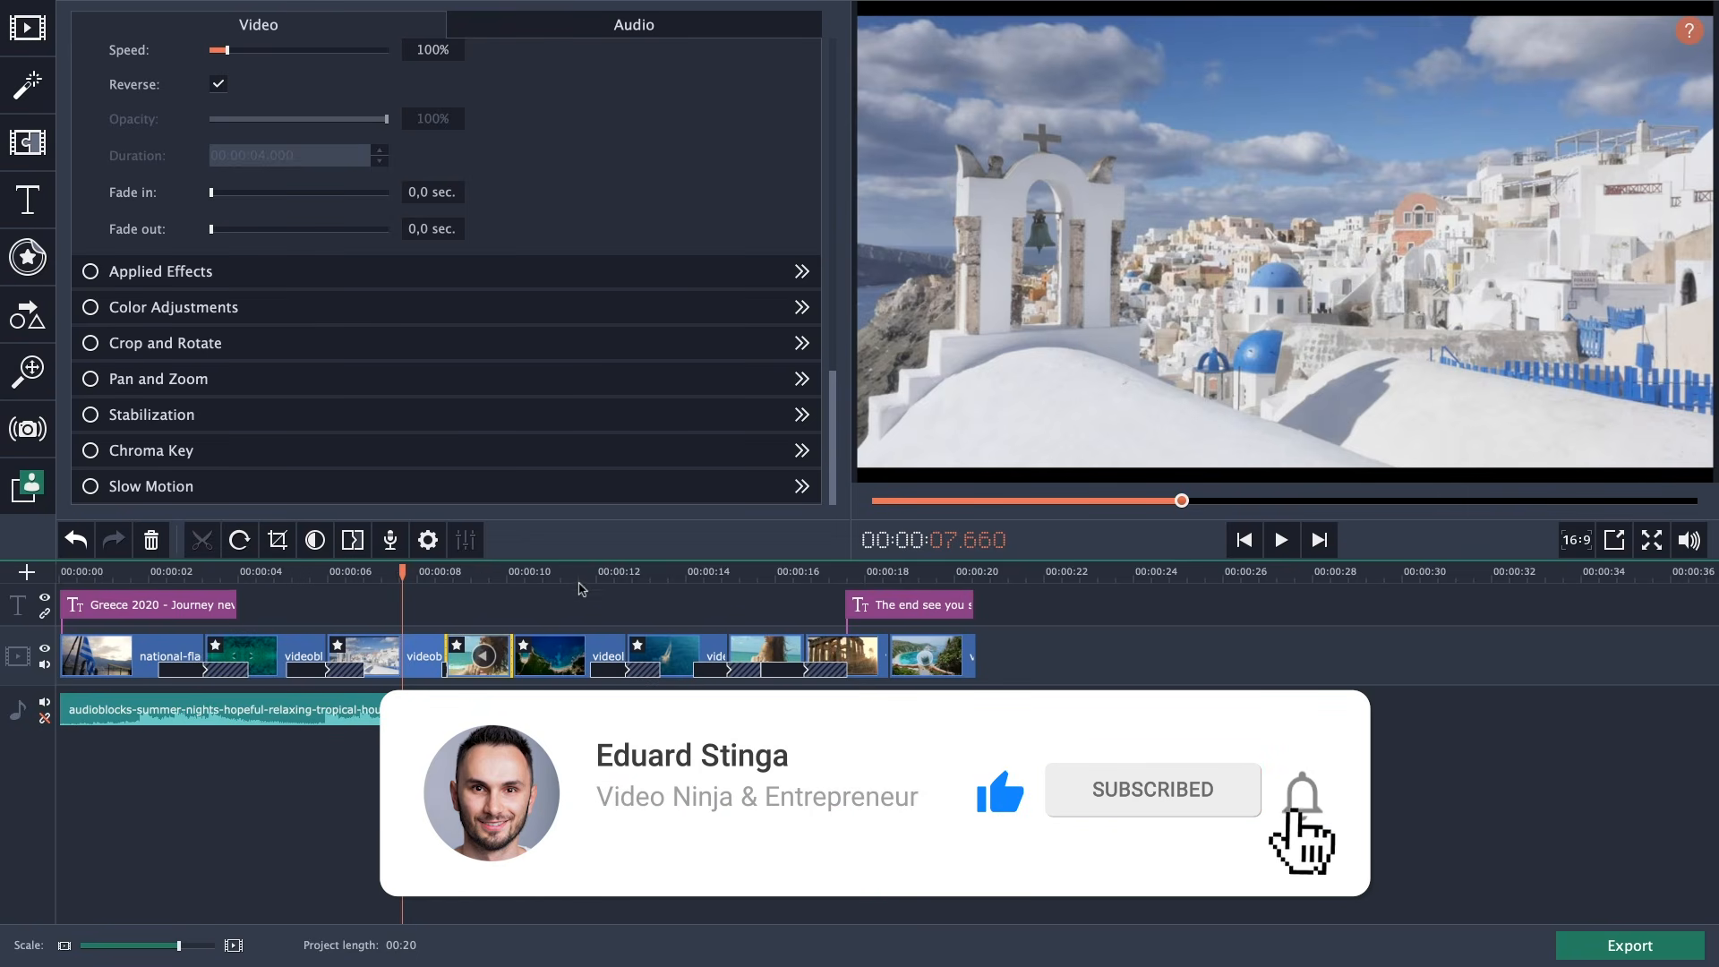
pyautogui.click(542, 575)
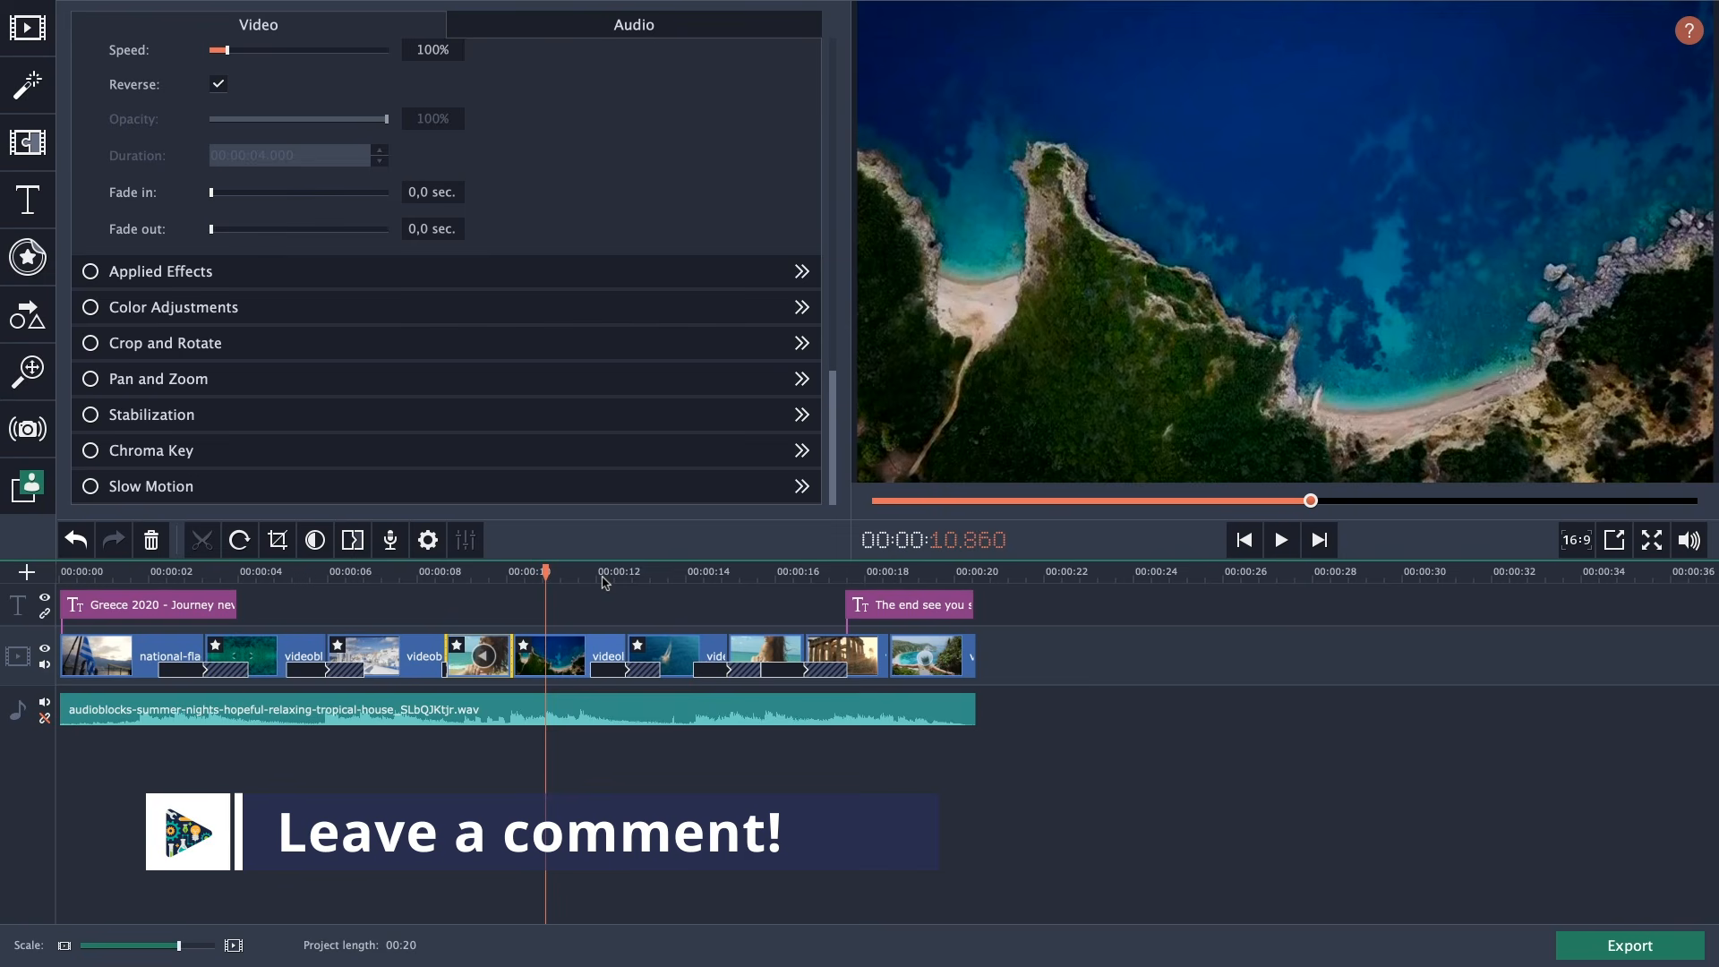
pyautogui.click(729, 573)
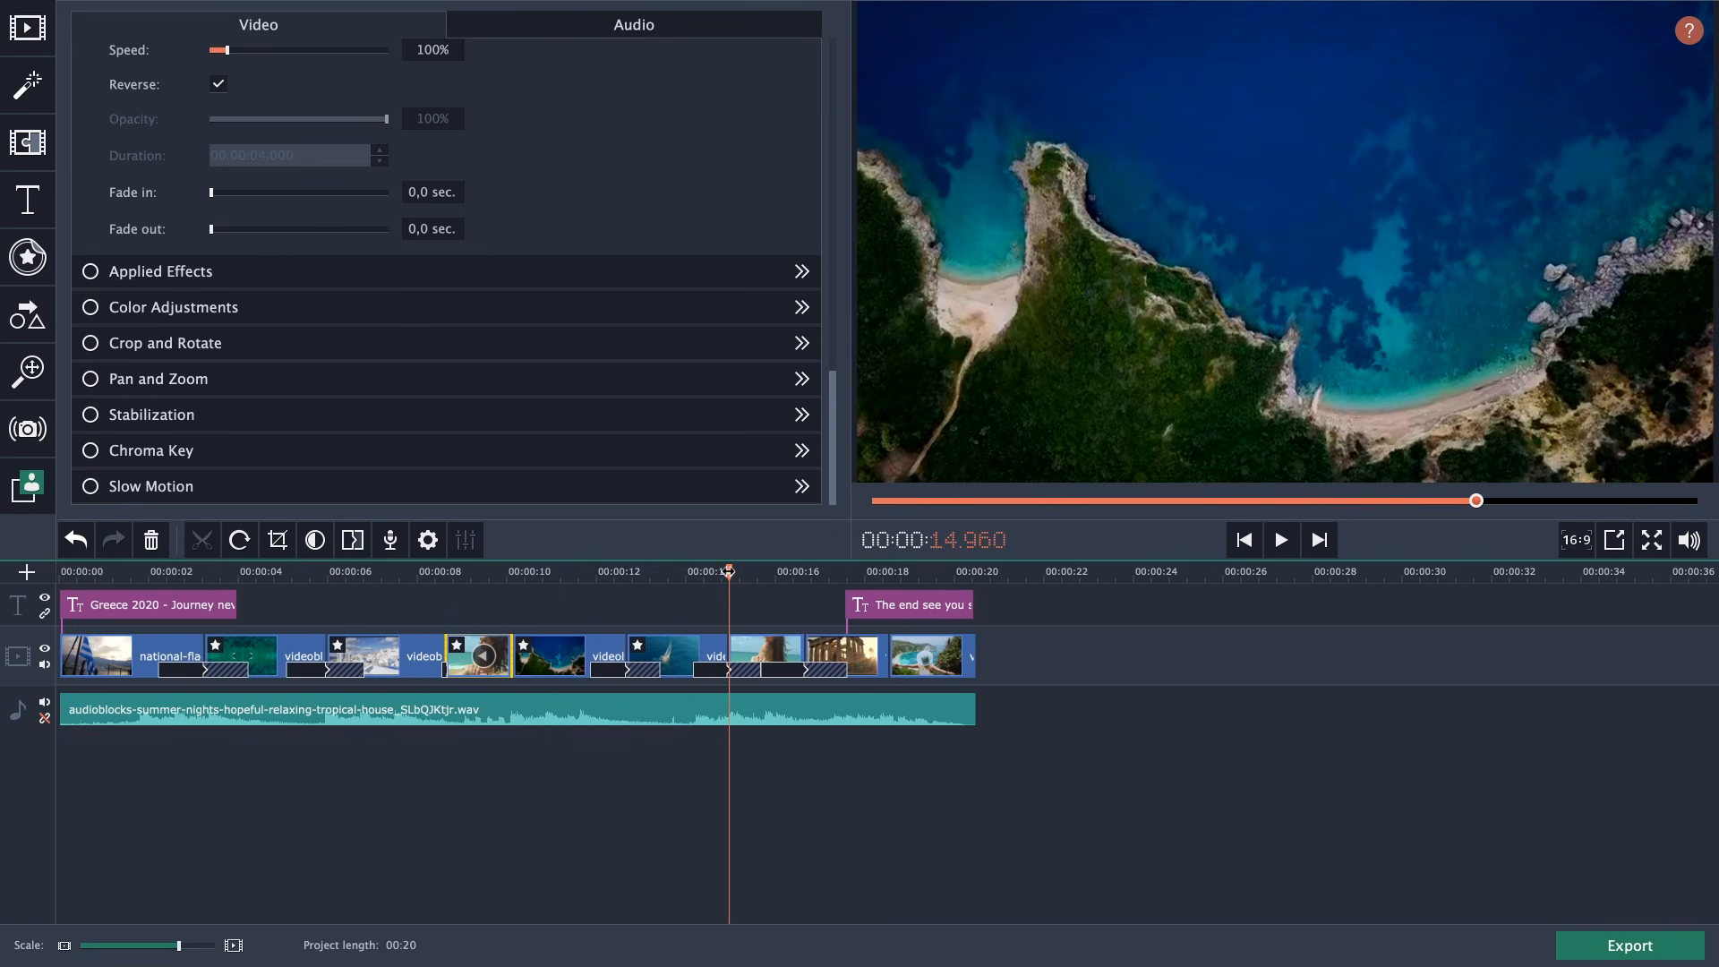
pyautogui.click(755, 577)
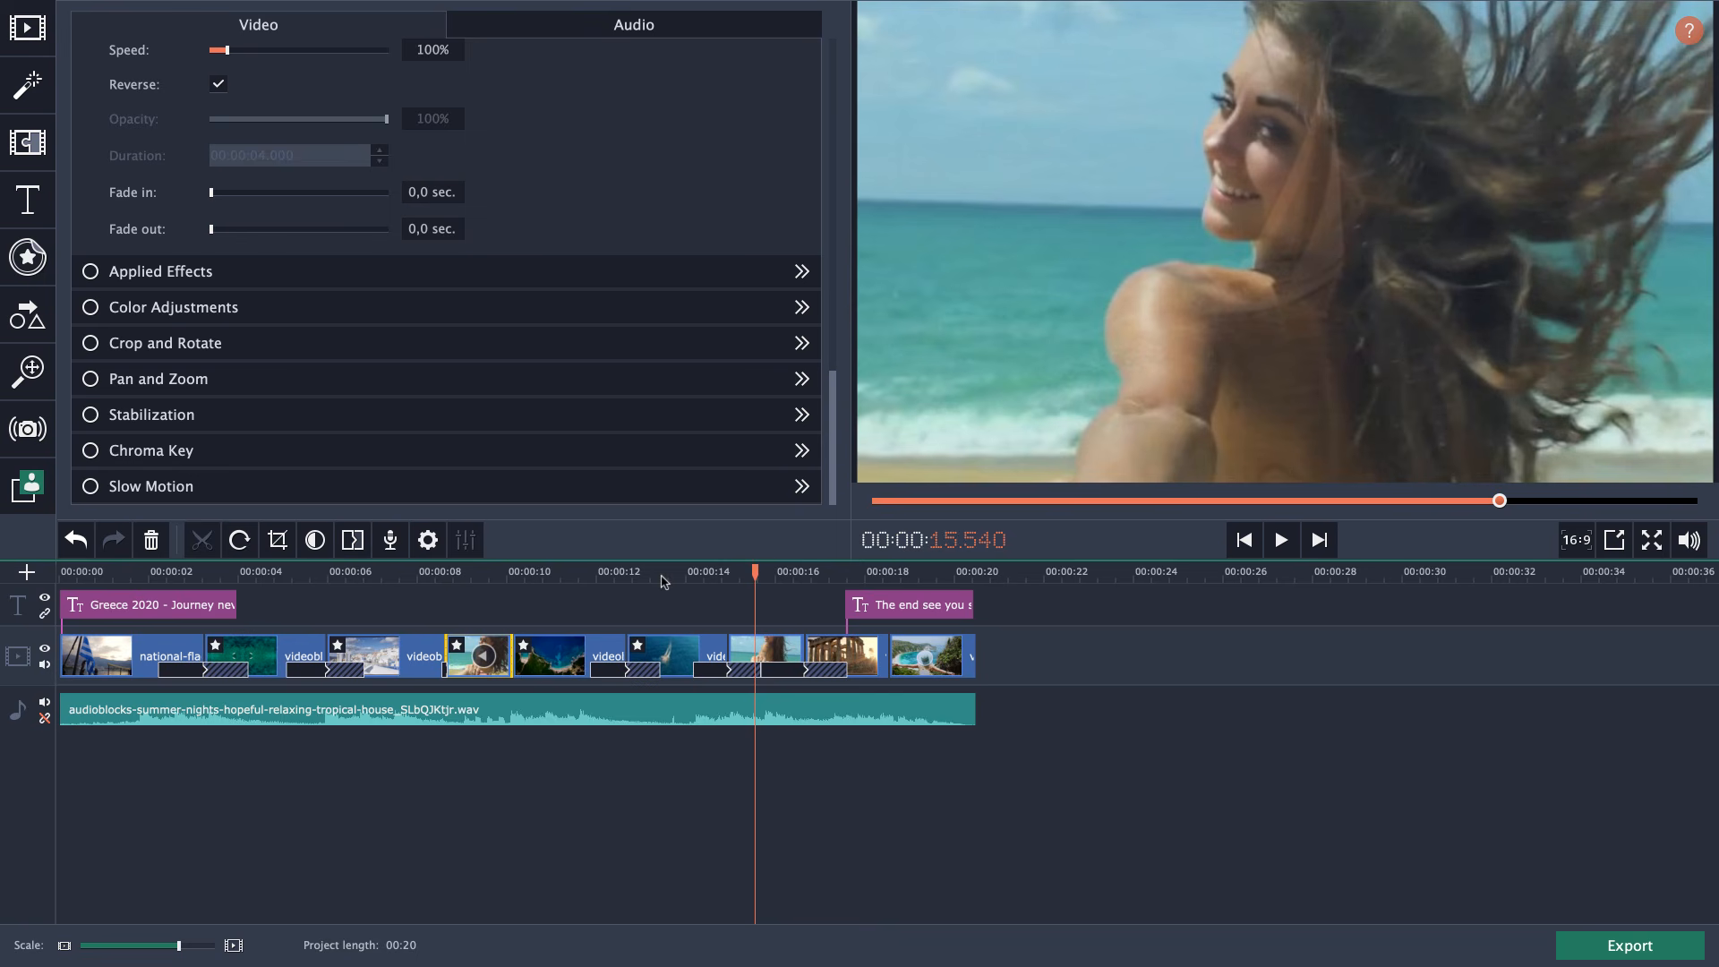